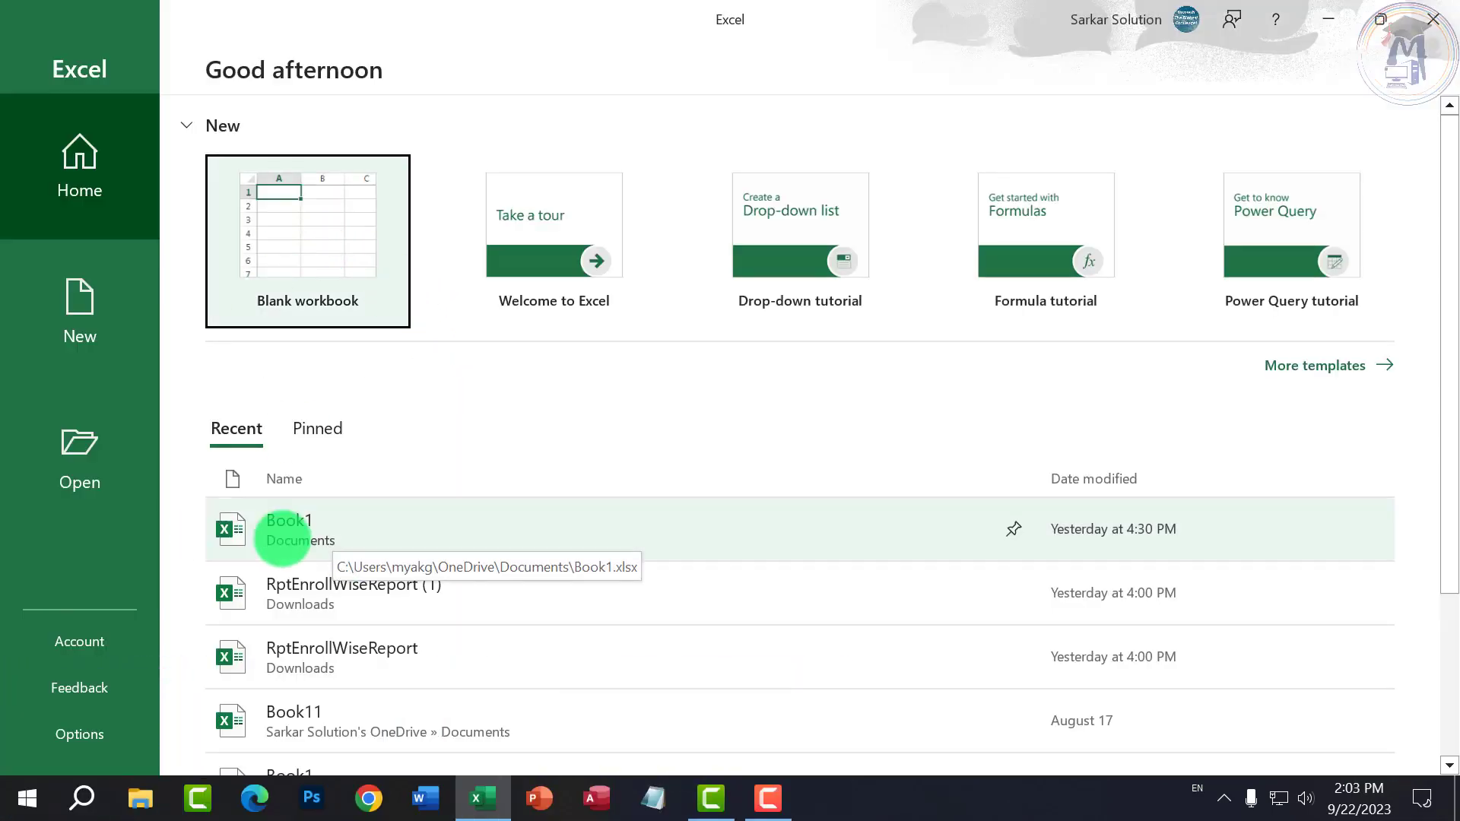
# Step: Look through the new-workbook templates, the recent workbooks and the Documents folder on This PC for an existing workbook
pyautogui.click(73, 301)
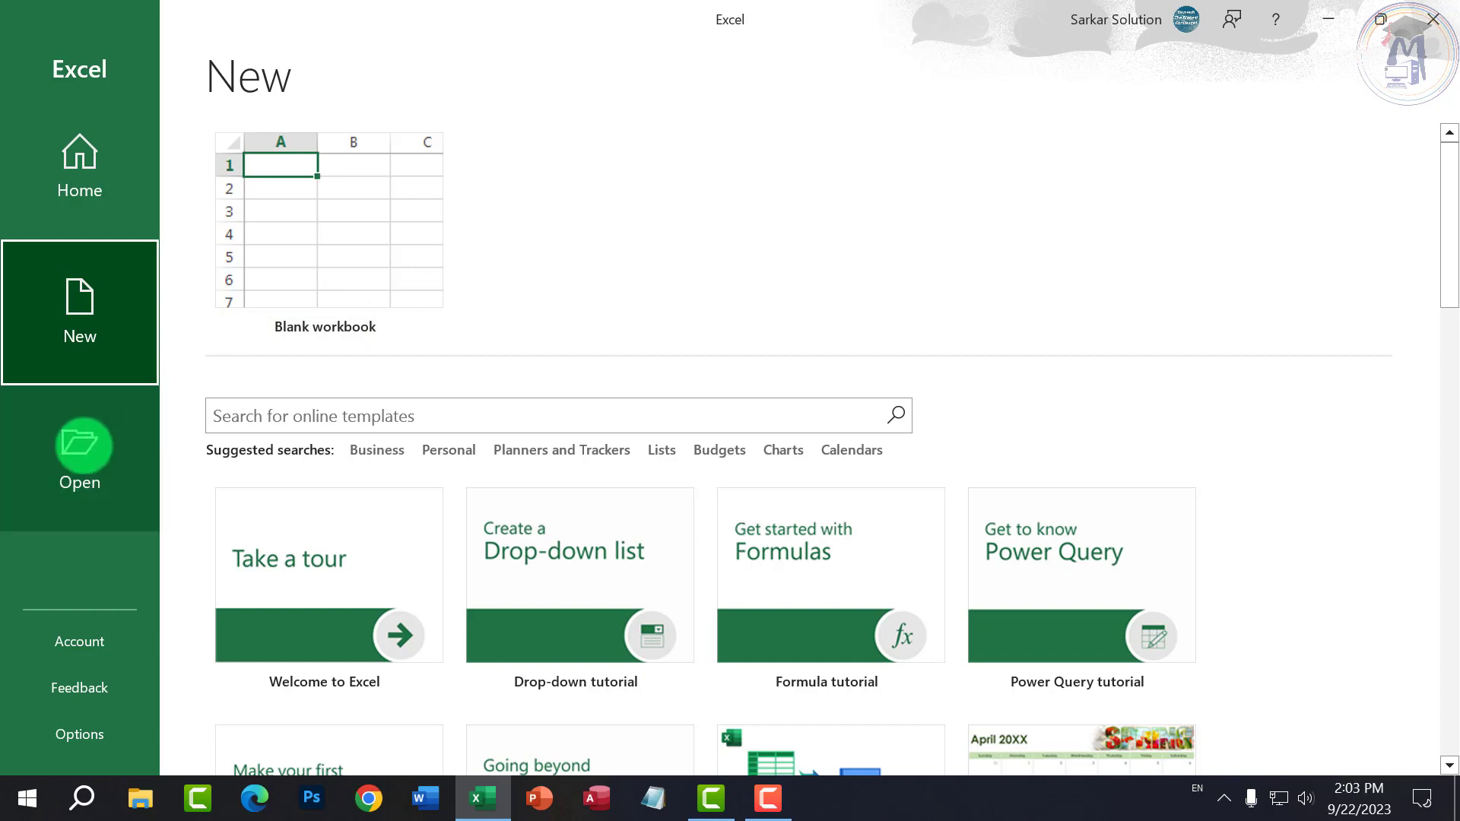
pyautogui.click(84, 445)
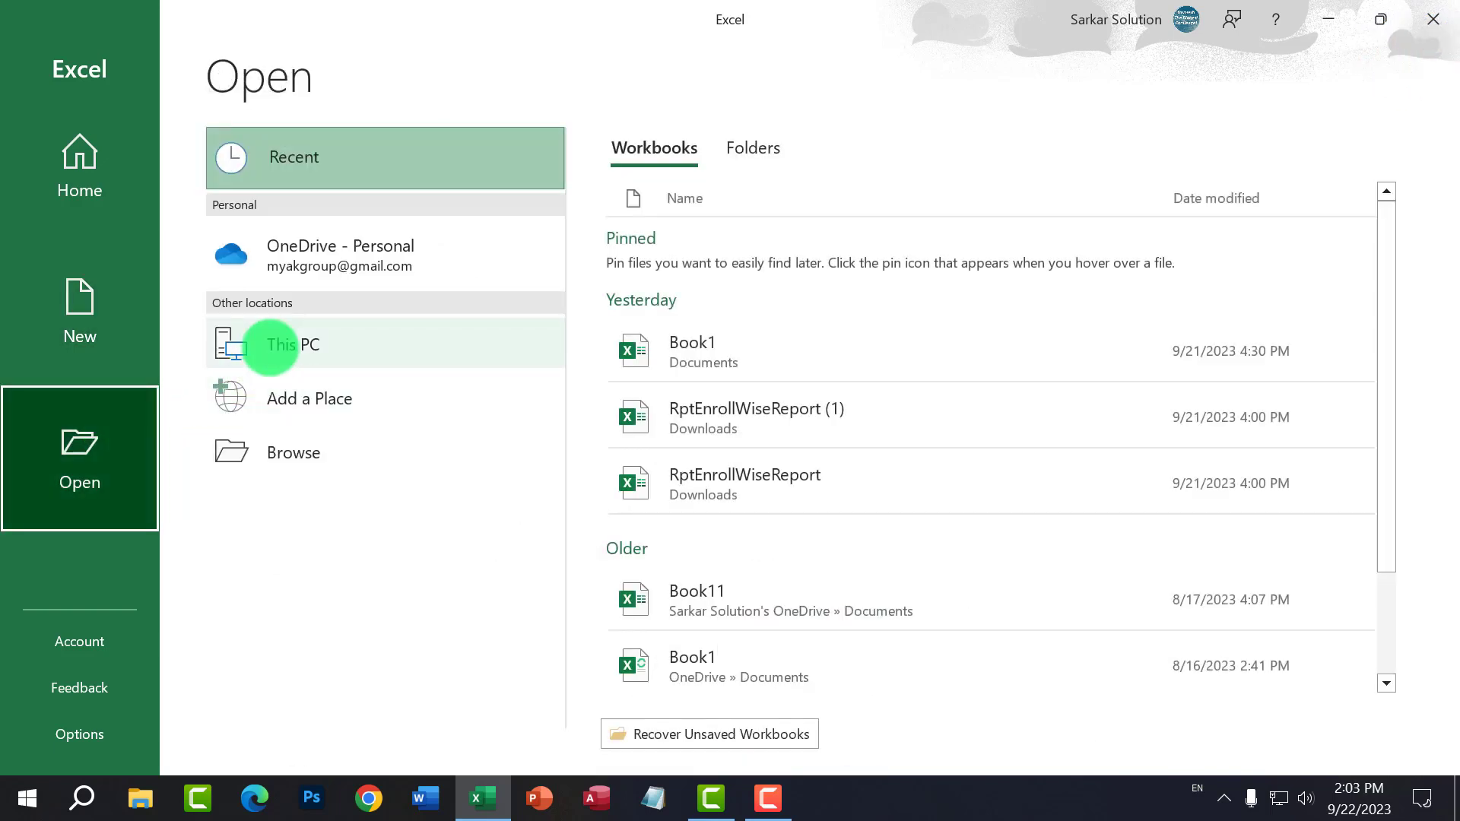
pyautogui.scroll(-2, 771, 578)
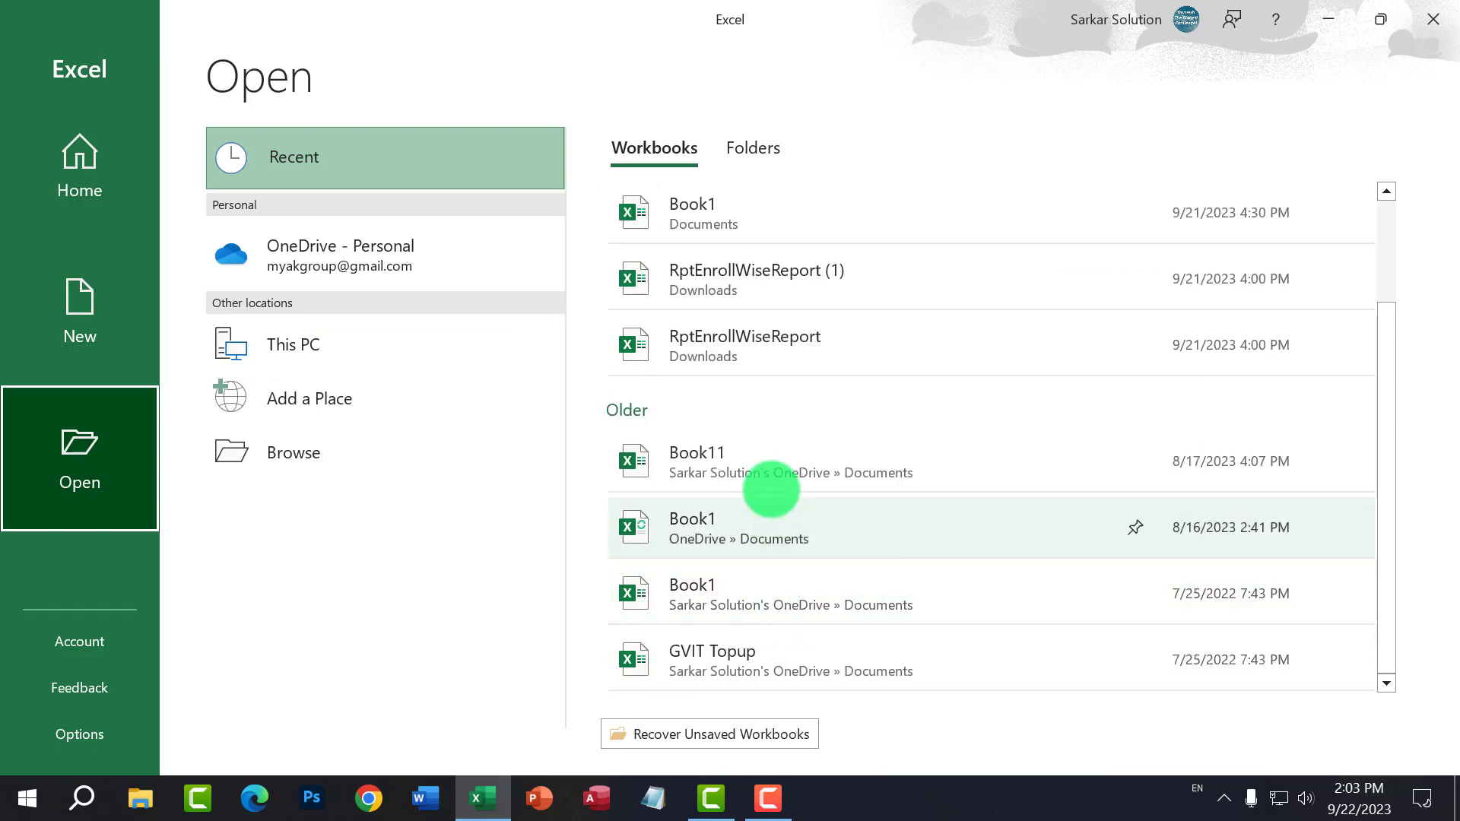
pyautogui.scroll(2, 767, 456)
pyautogui.scroll(-2, 760, 410)
pyautogui.scroll(3, 758, 394)
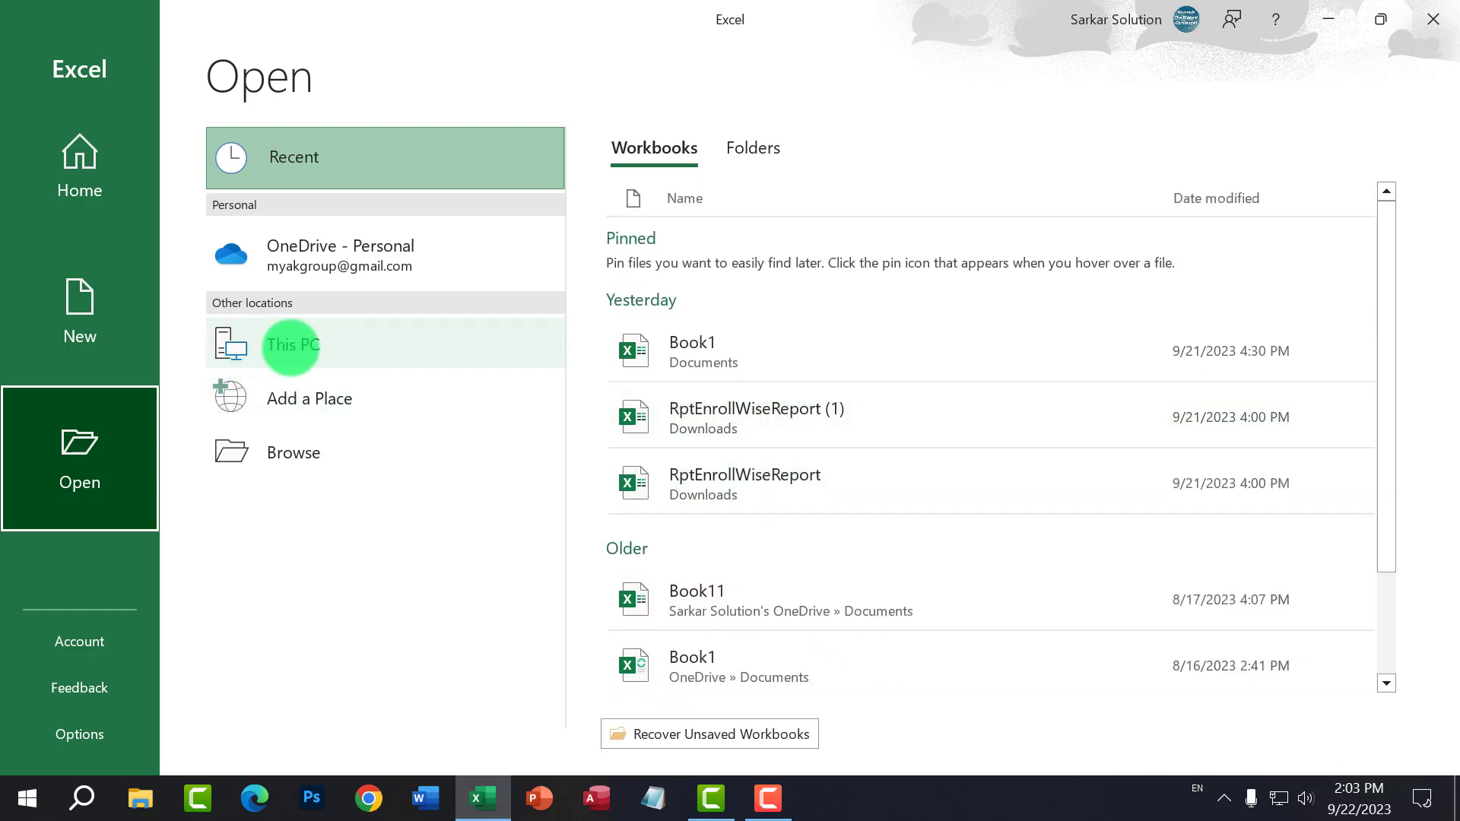
pyautogui.click(291, 346)
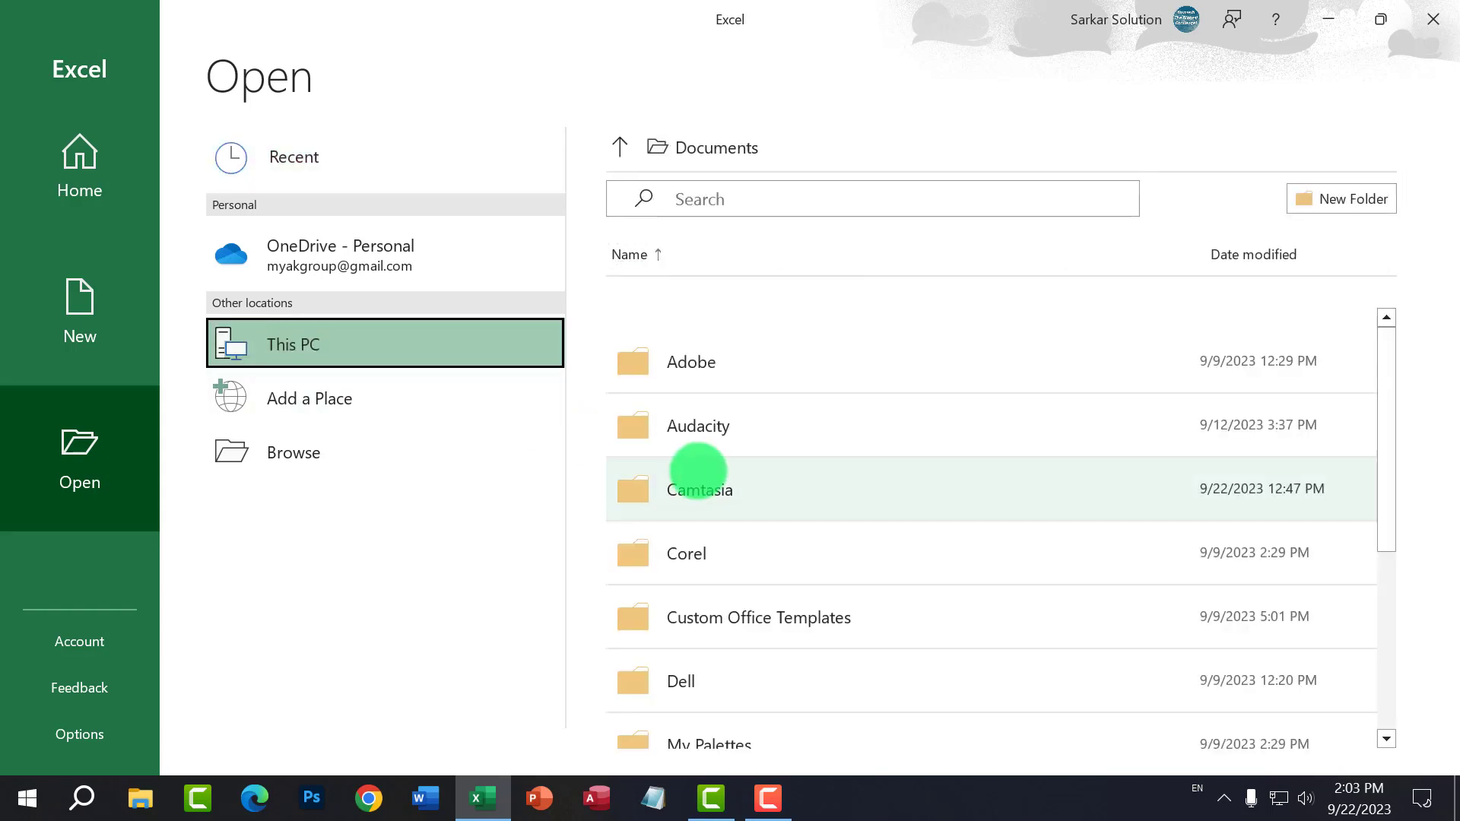
pyautogui.scroll(-5, 717, 426)
pyautogui.scroll(5, 733, 368)
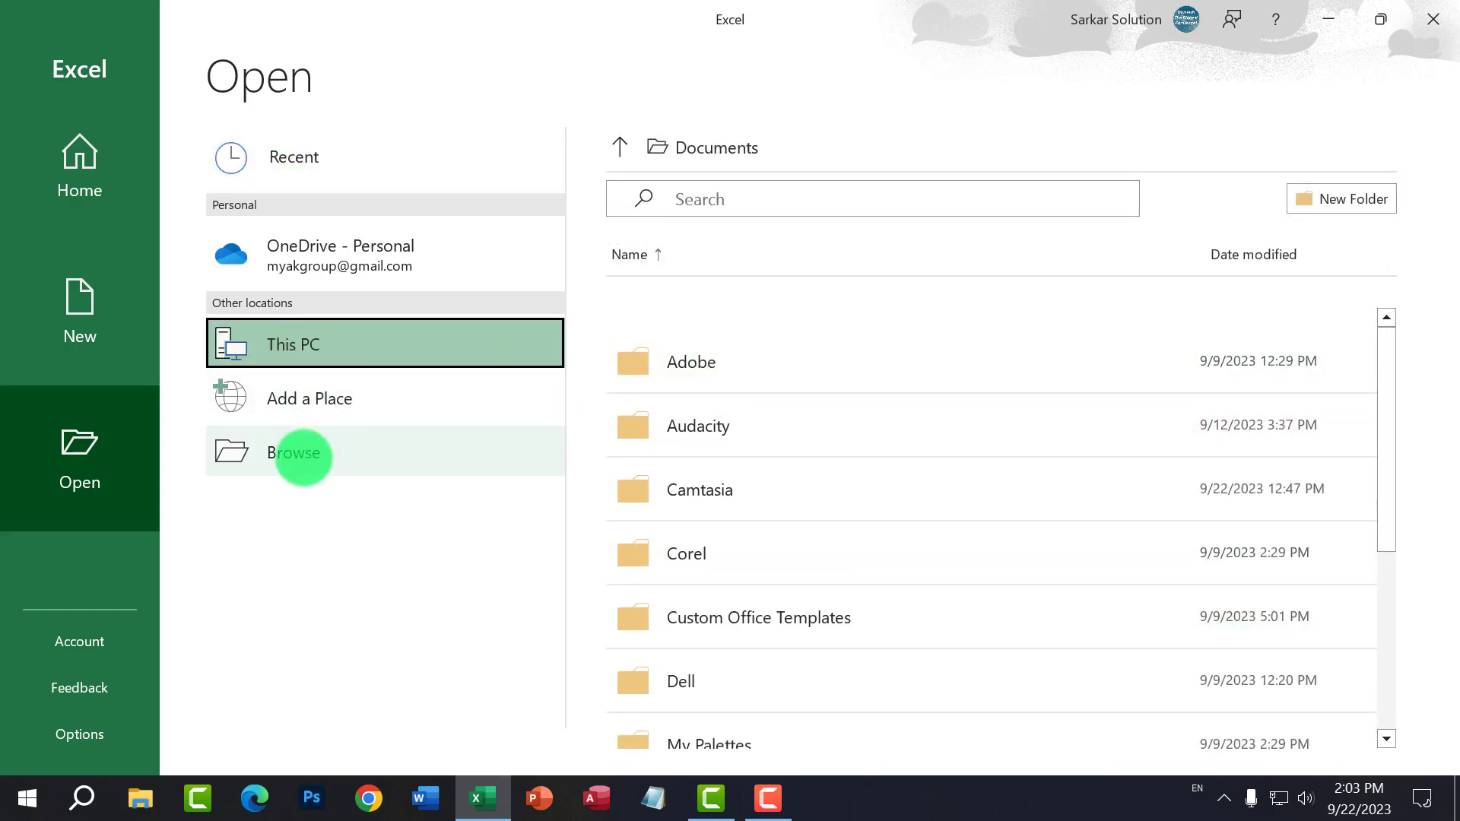
pyautogui.scroll(-2, 762, 402)
pyautogui.scroll(-4, 768, 486)
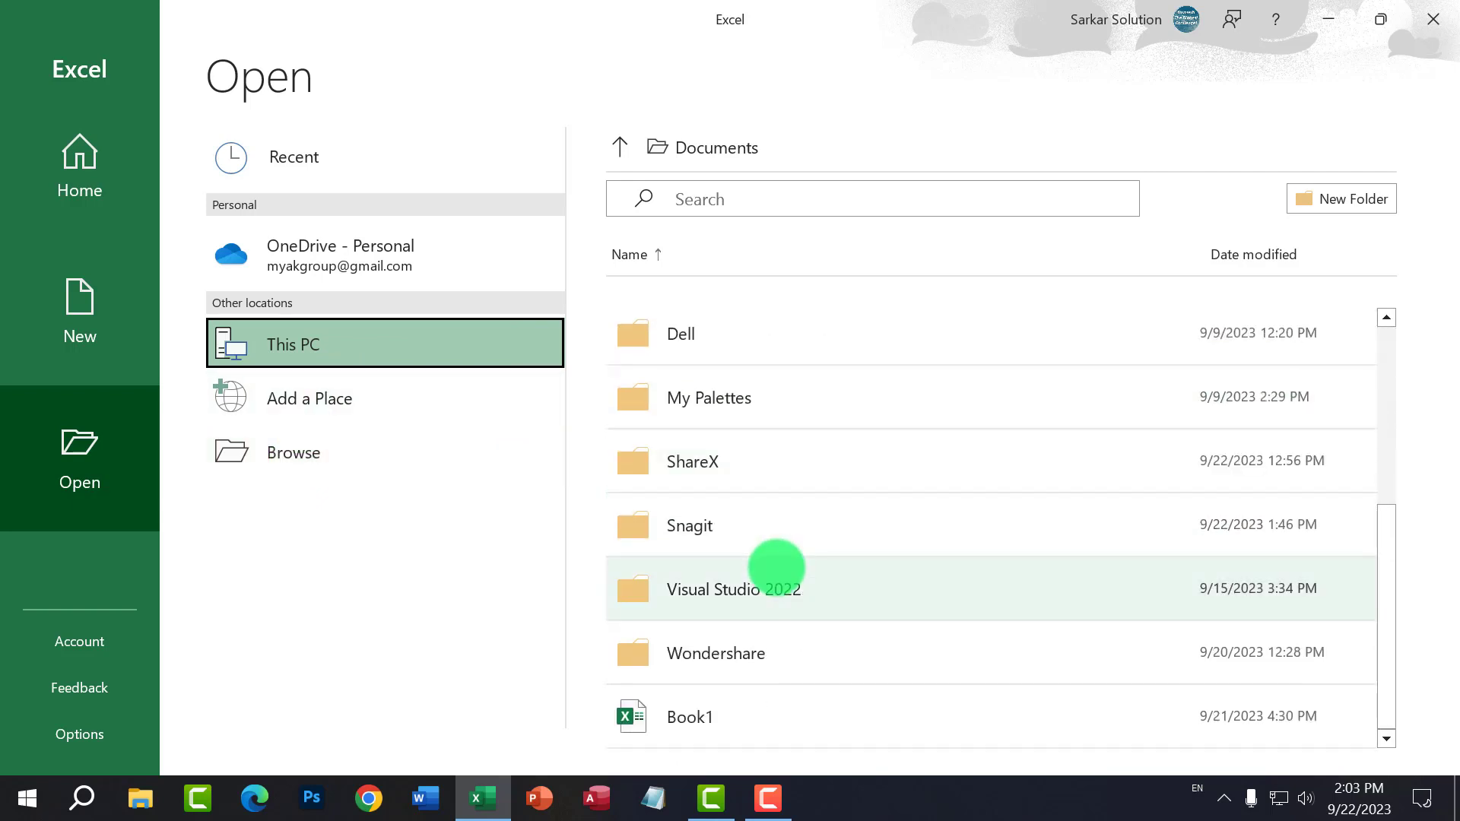
pyautogui.scroll(5, 773, 573)
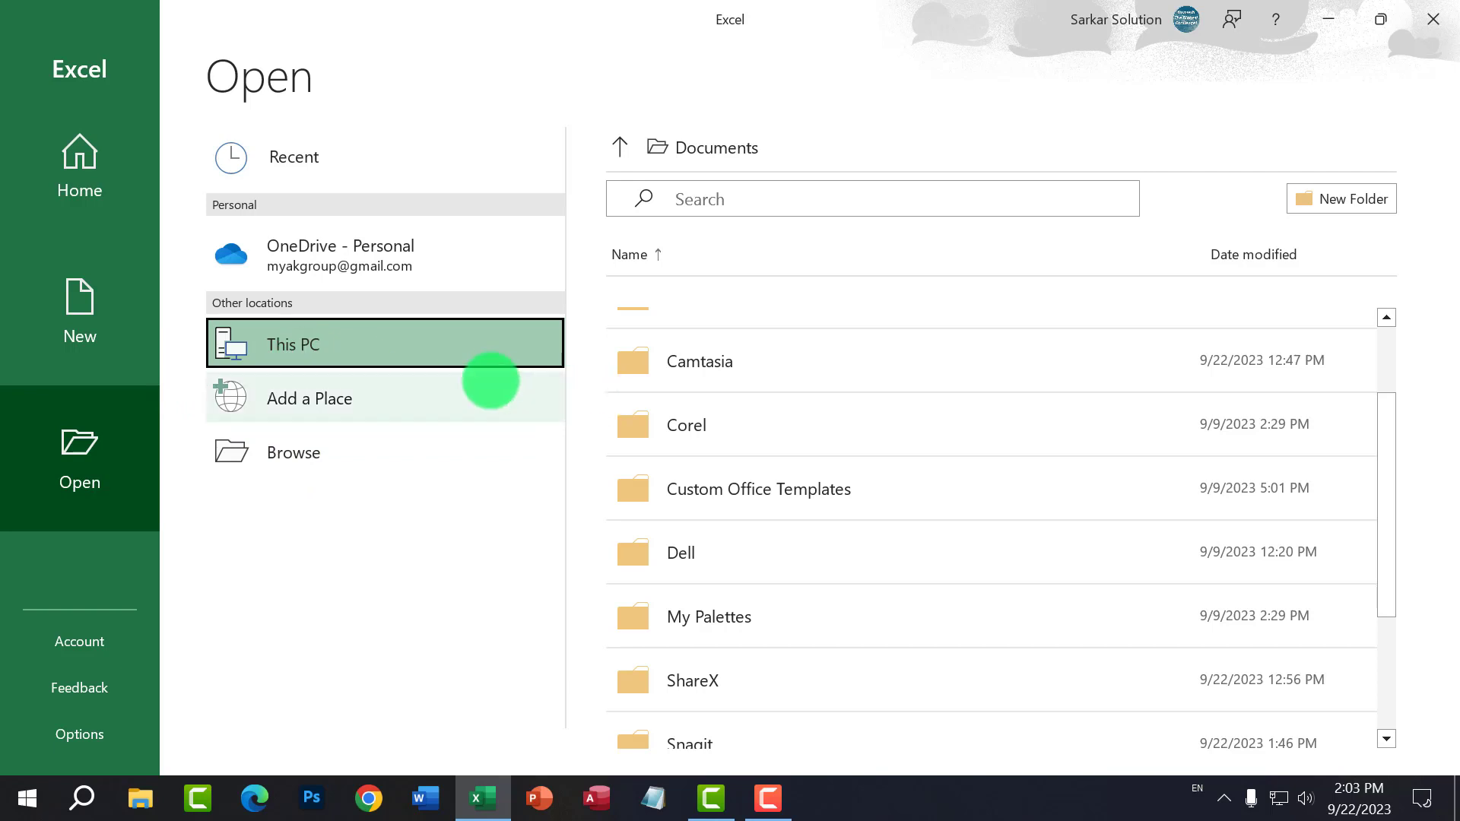
# Step: Open the recent workbook Book1 from Documents and look over the student table on Sheet1 from beginning to end
pyautogui.click(293, 156)
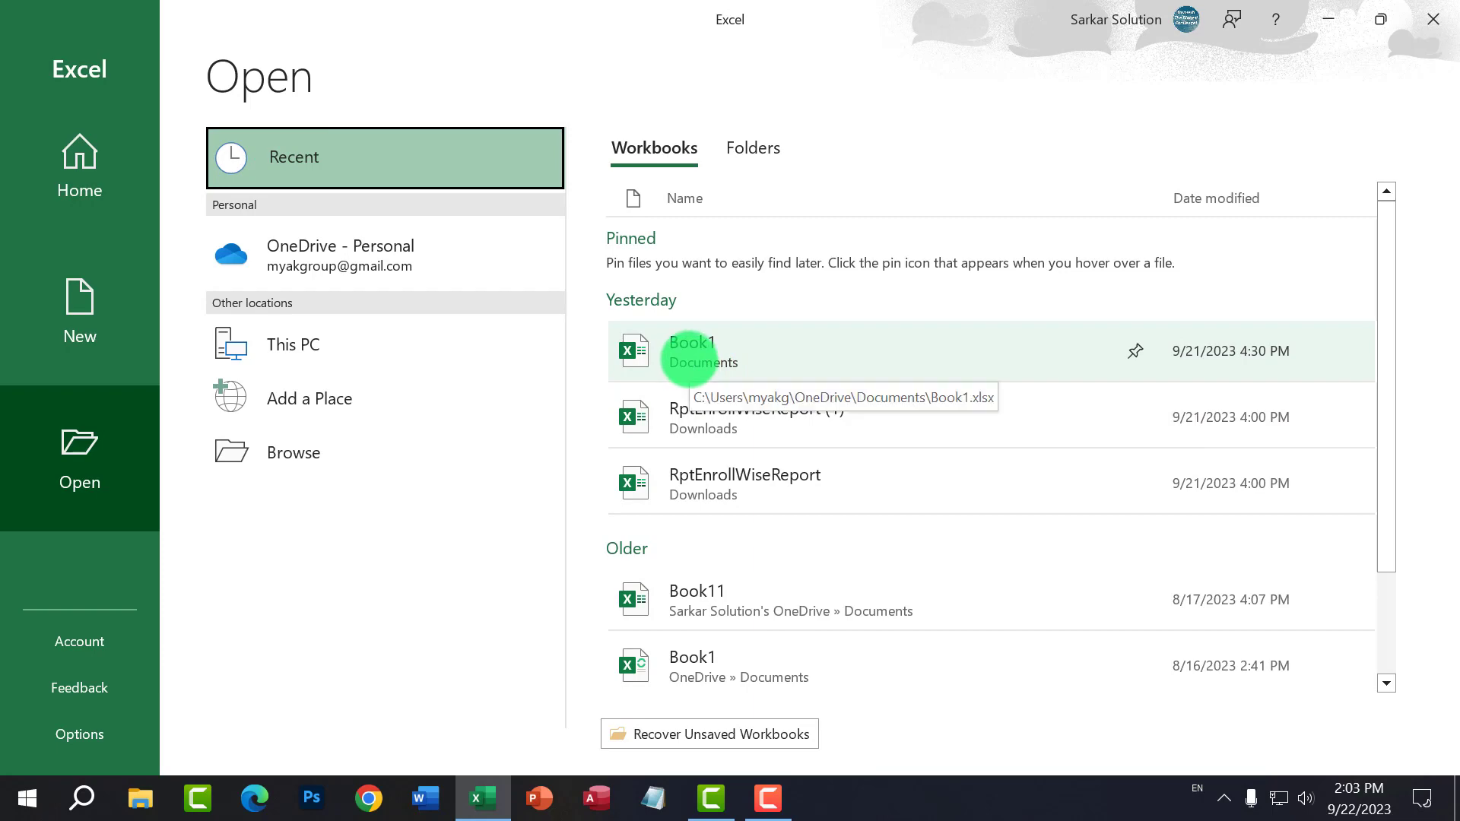
pyautogui.click(688, 354)
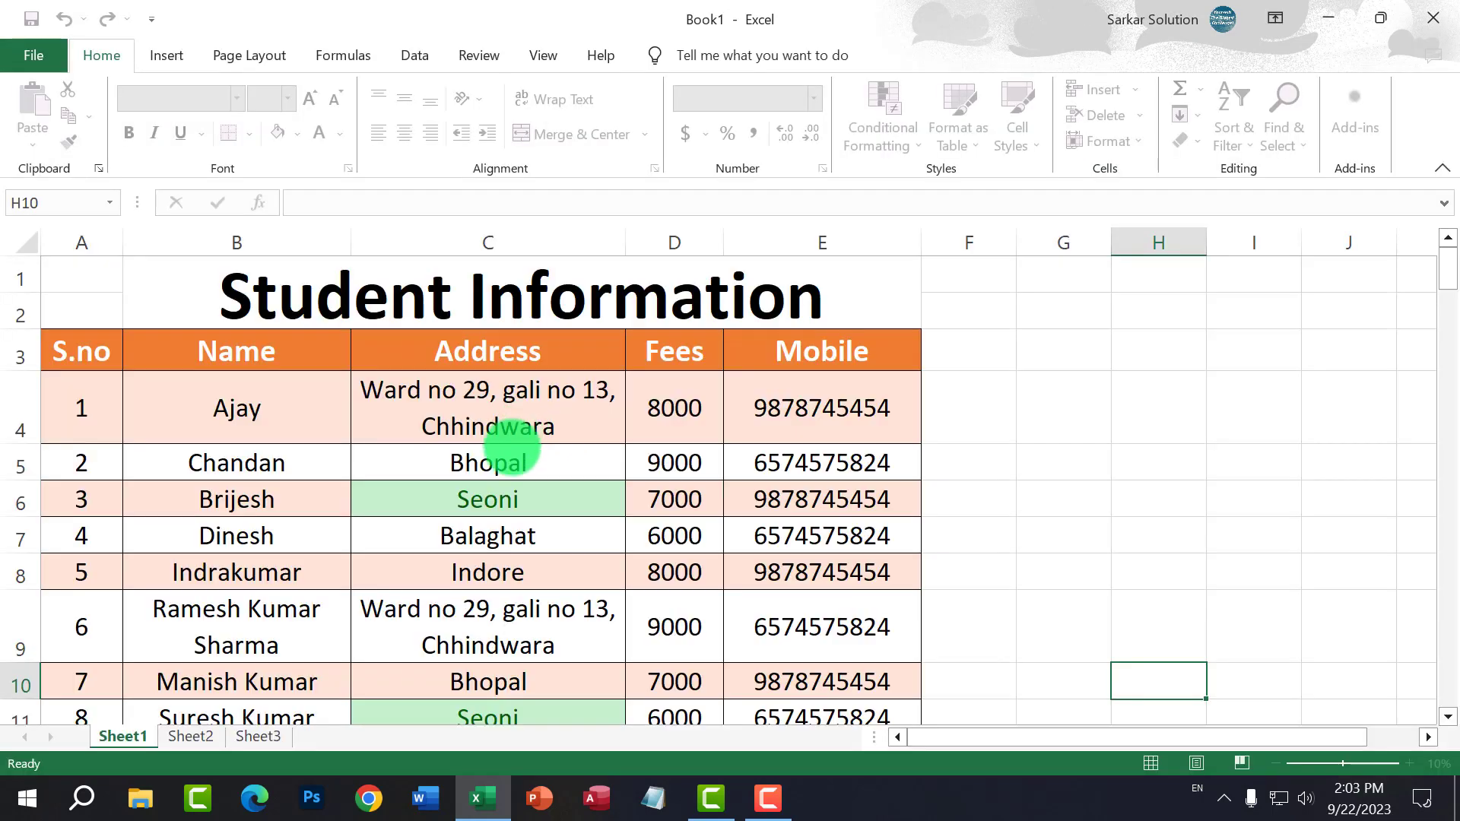
pyautogui.scroll(-10, 342, 407)
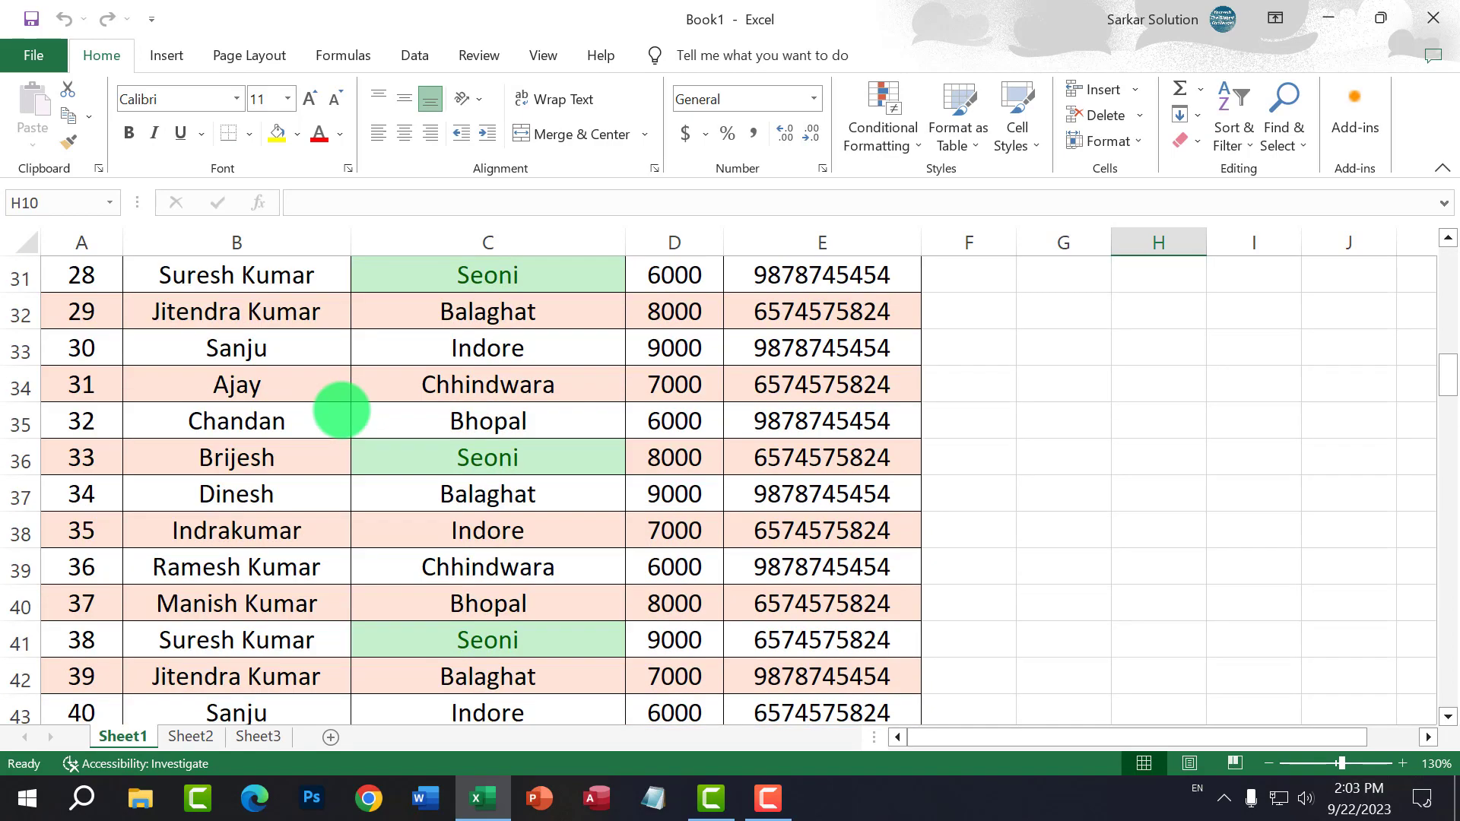
pyautogui.scroll(-13, 341, 411)
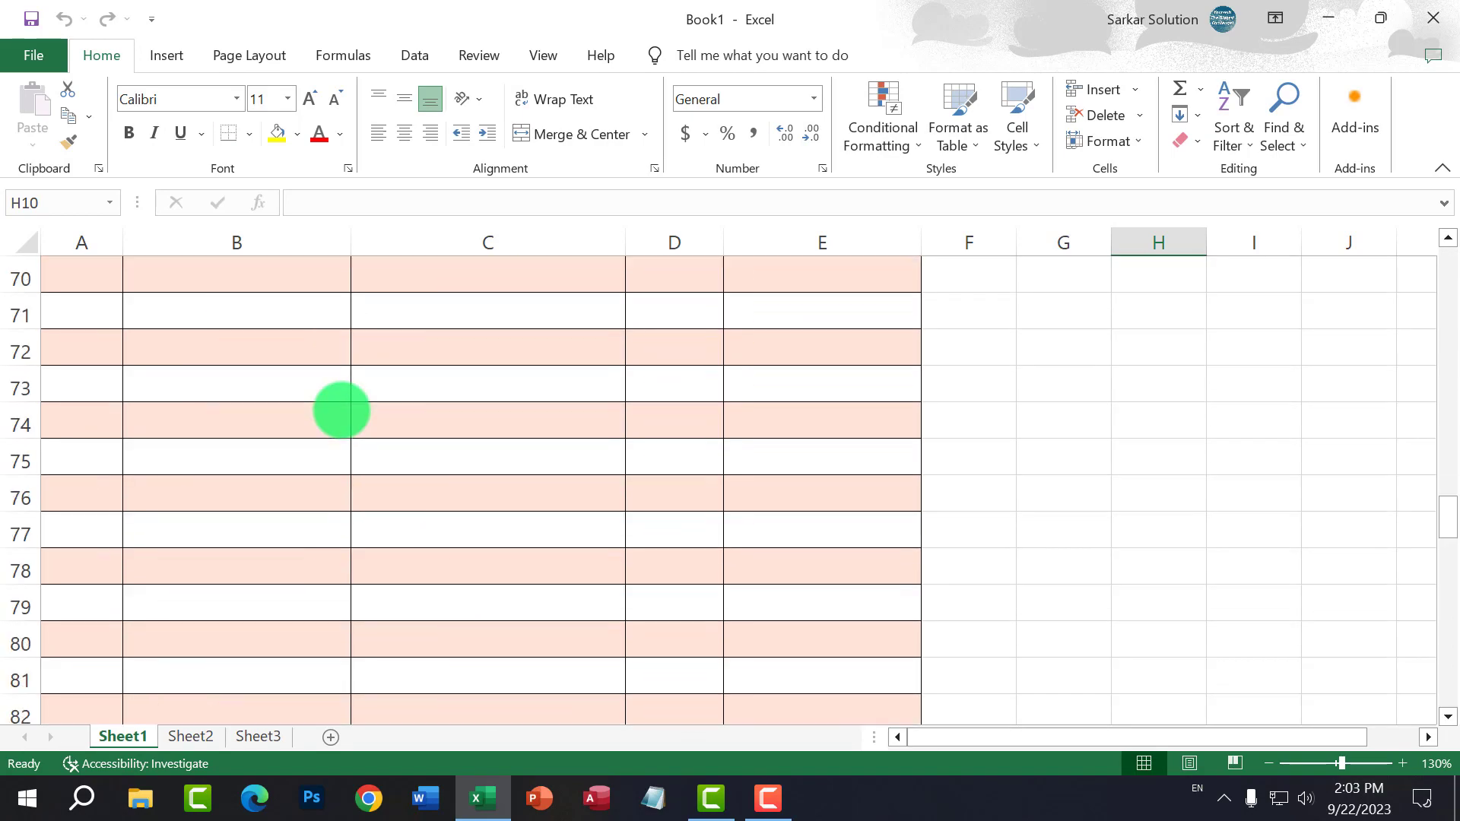
pyautogui.scroll(20, 341, 411)
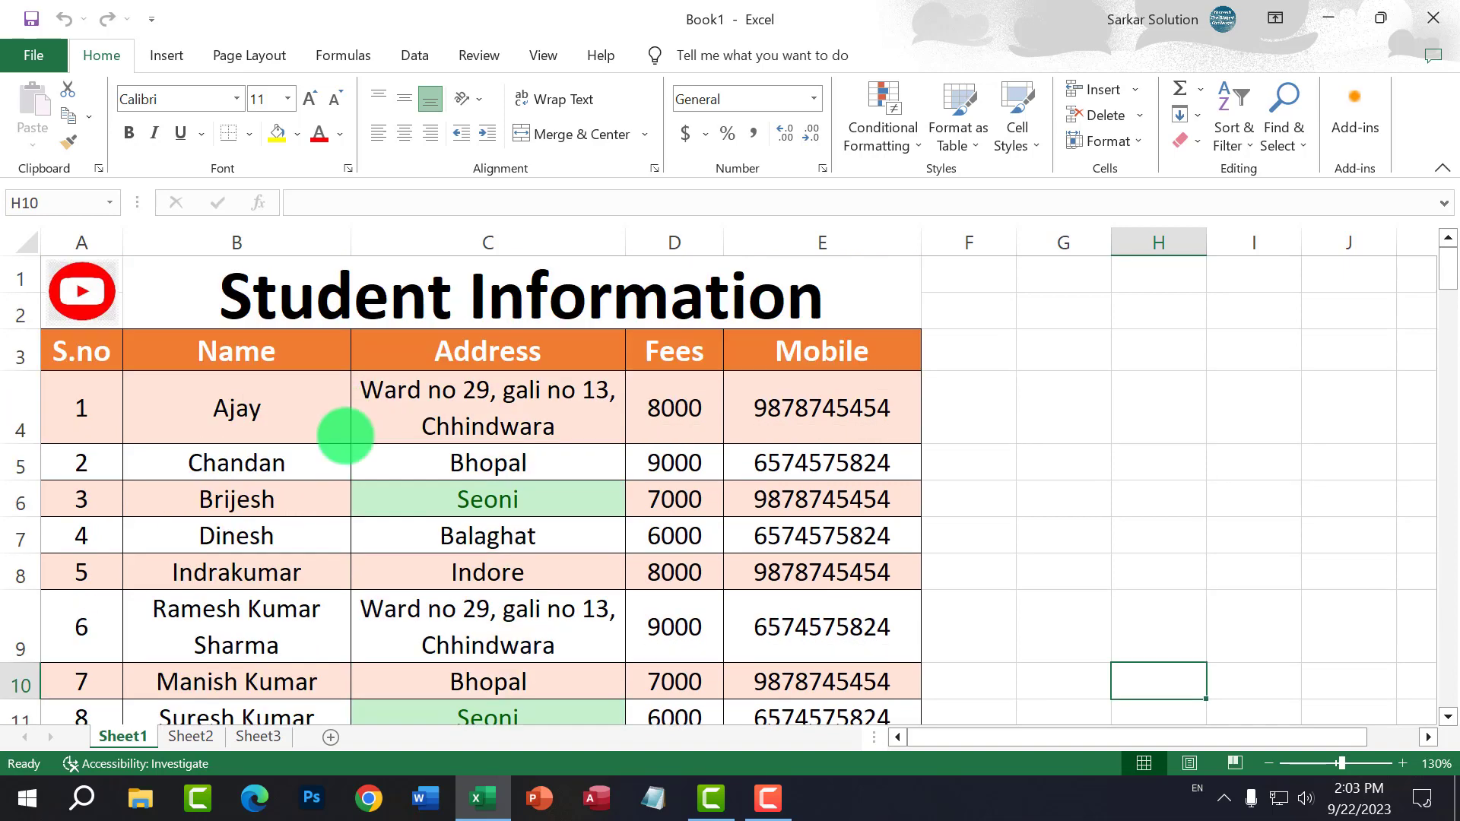
# Step: Show the print preview of Sheet1 and examine the first page enlarged, down to its last row
pyautogui.click(35, 57)
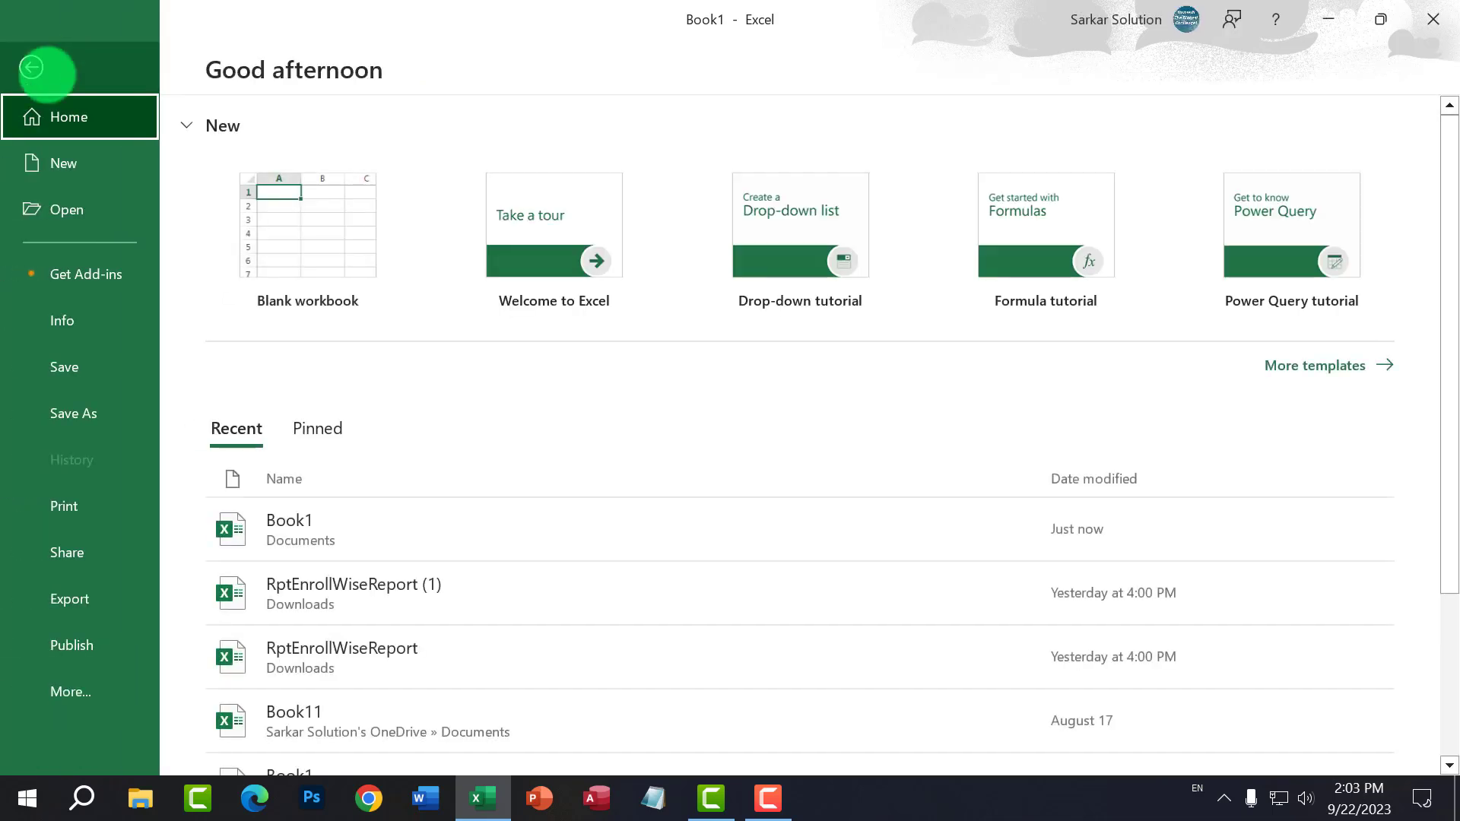
pyautogui.click(83, 502)
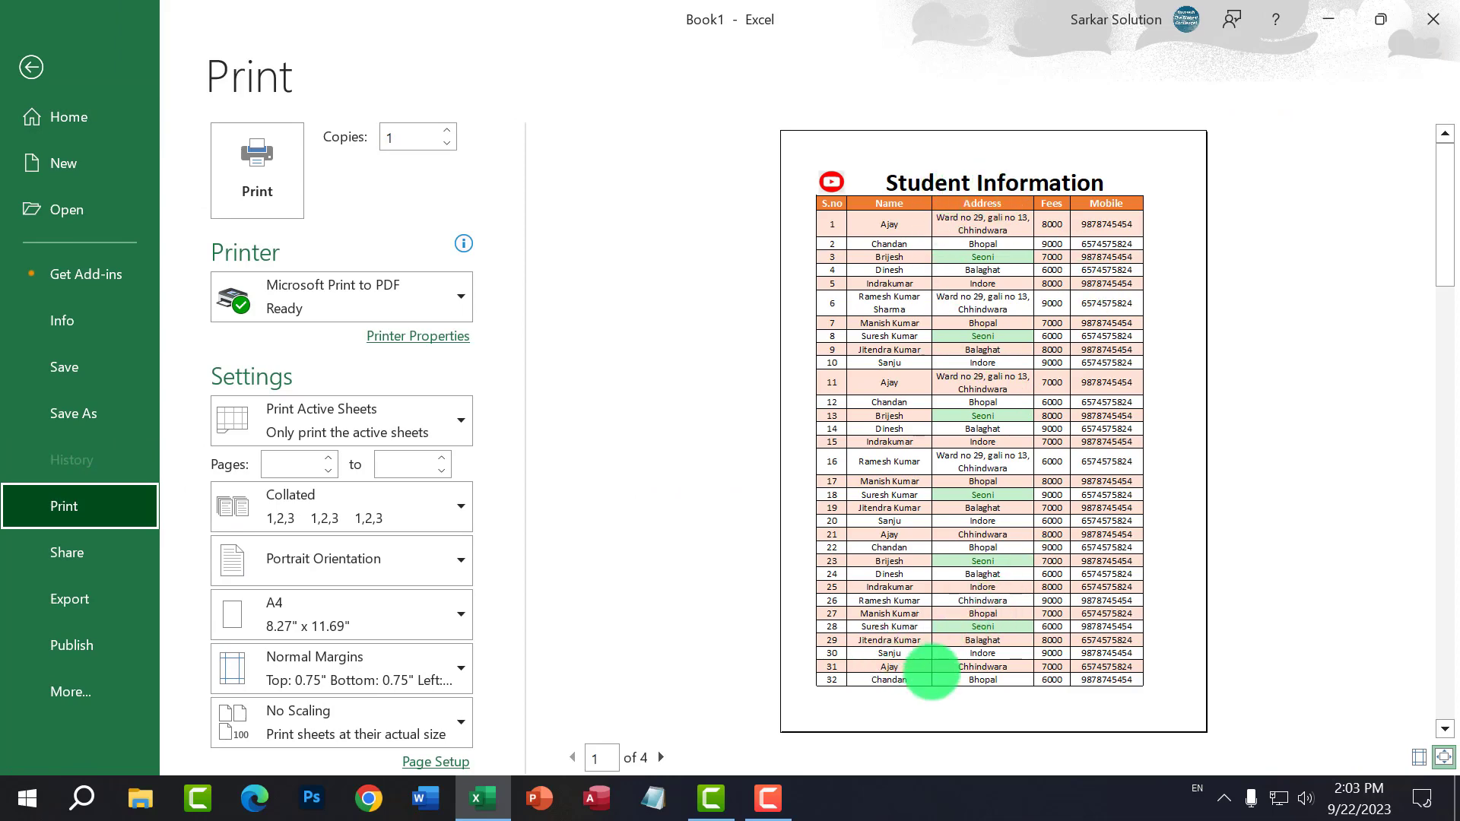
pyautogui.click(994, 685)
pyautogui.scroll(-10, 873, 675)
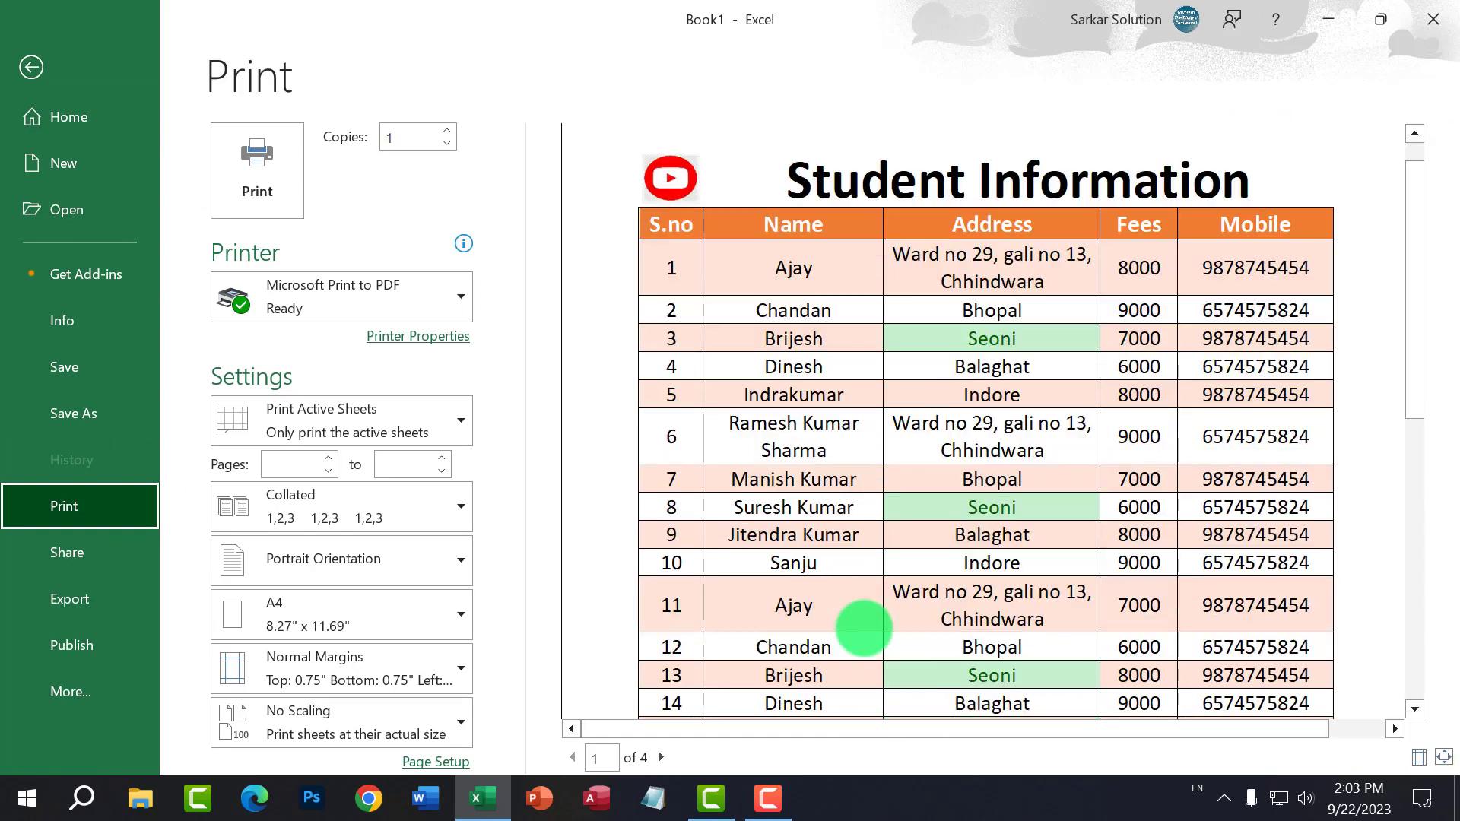
pyautogui.scroll(-3, 866, 661)
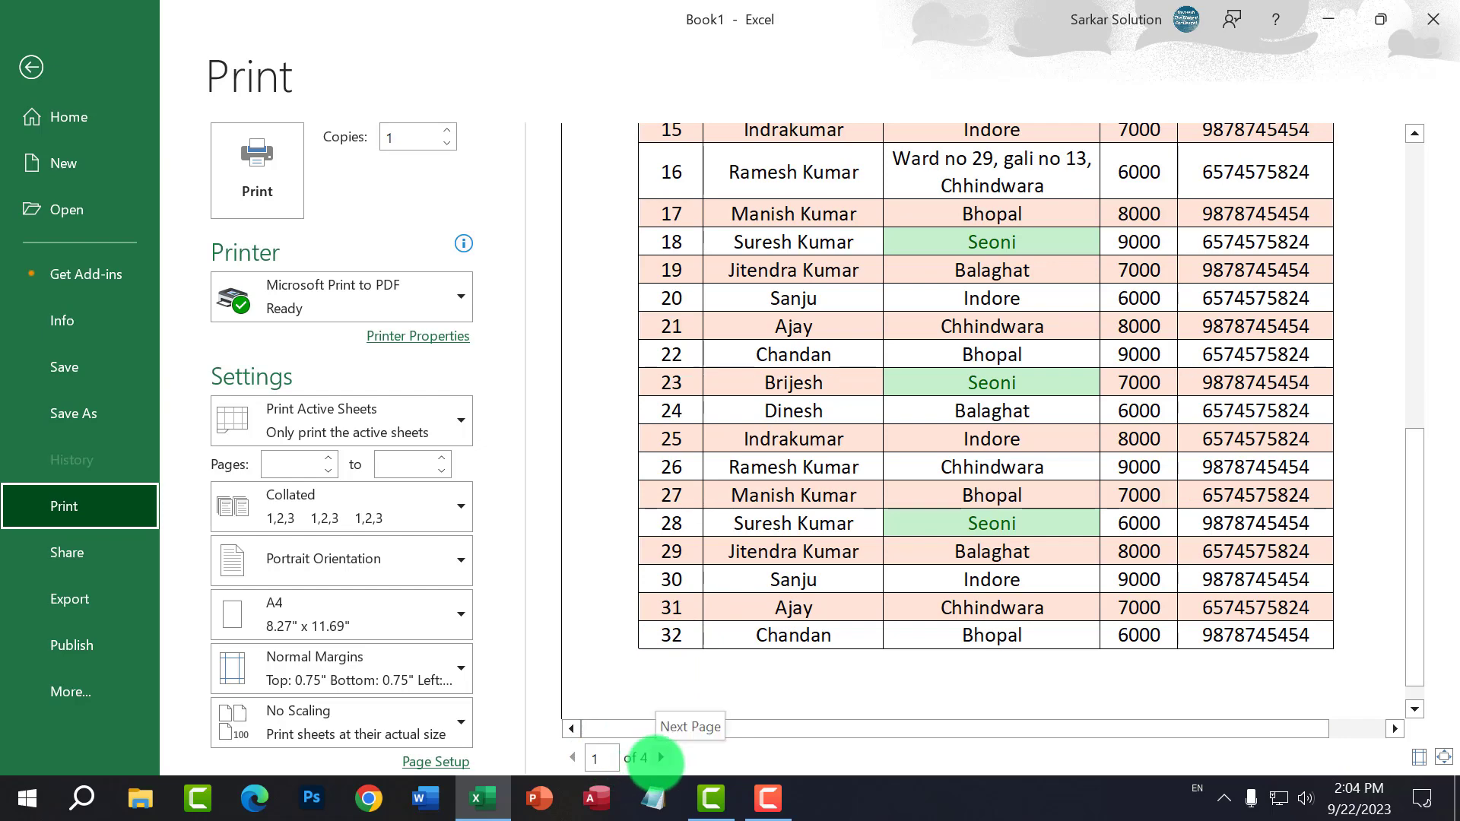
# Step: Compare pages 1 and 2 of the print preview for the title and column headings, and return to the worksheet
pyautogui.click(660, 758)
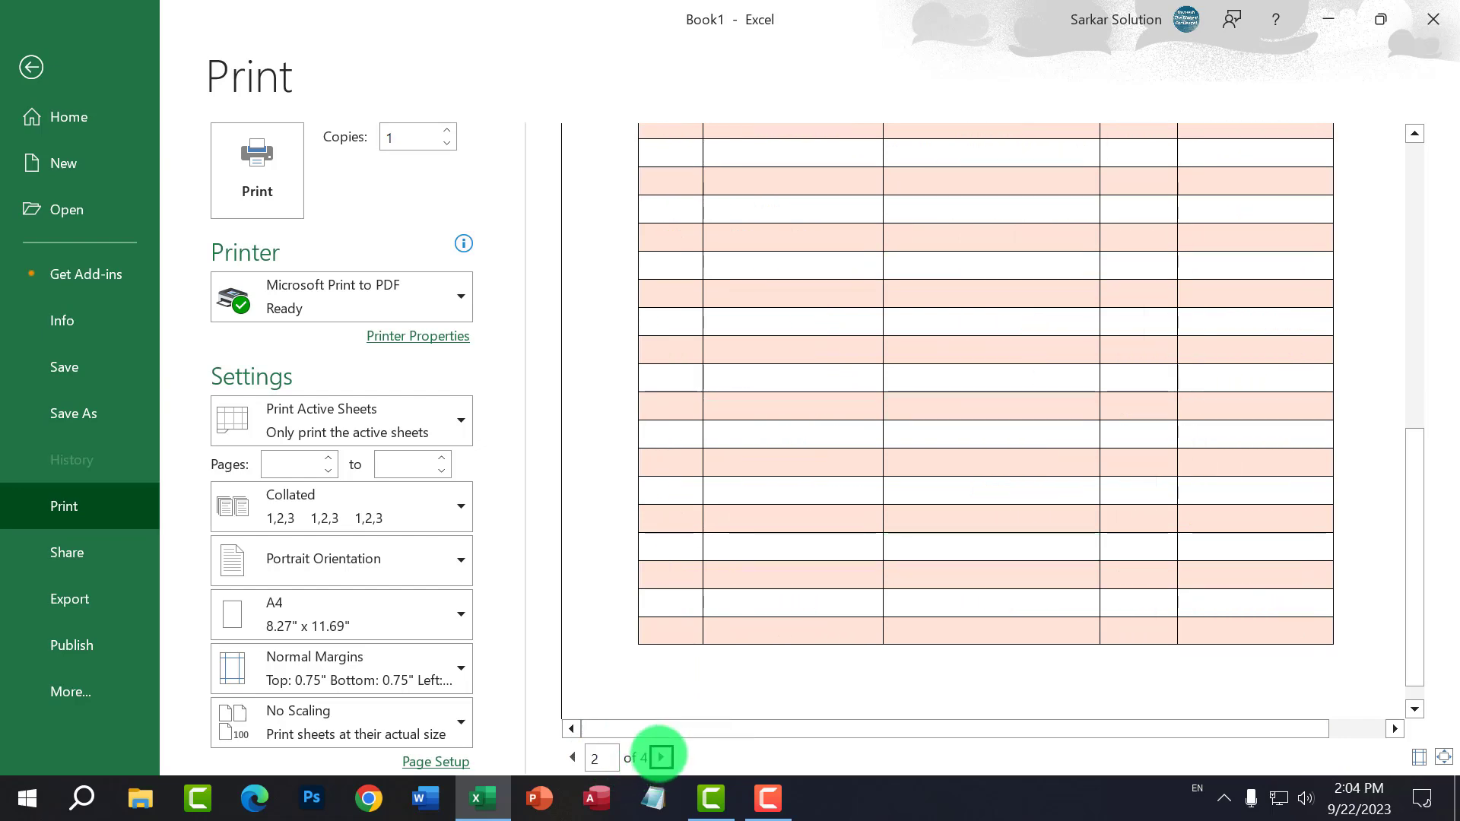
pyautogui.scroll(3, 806, 486)
pyautogui.scroll(5, 815, 437)
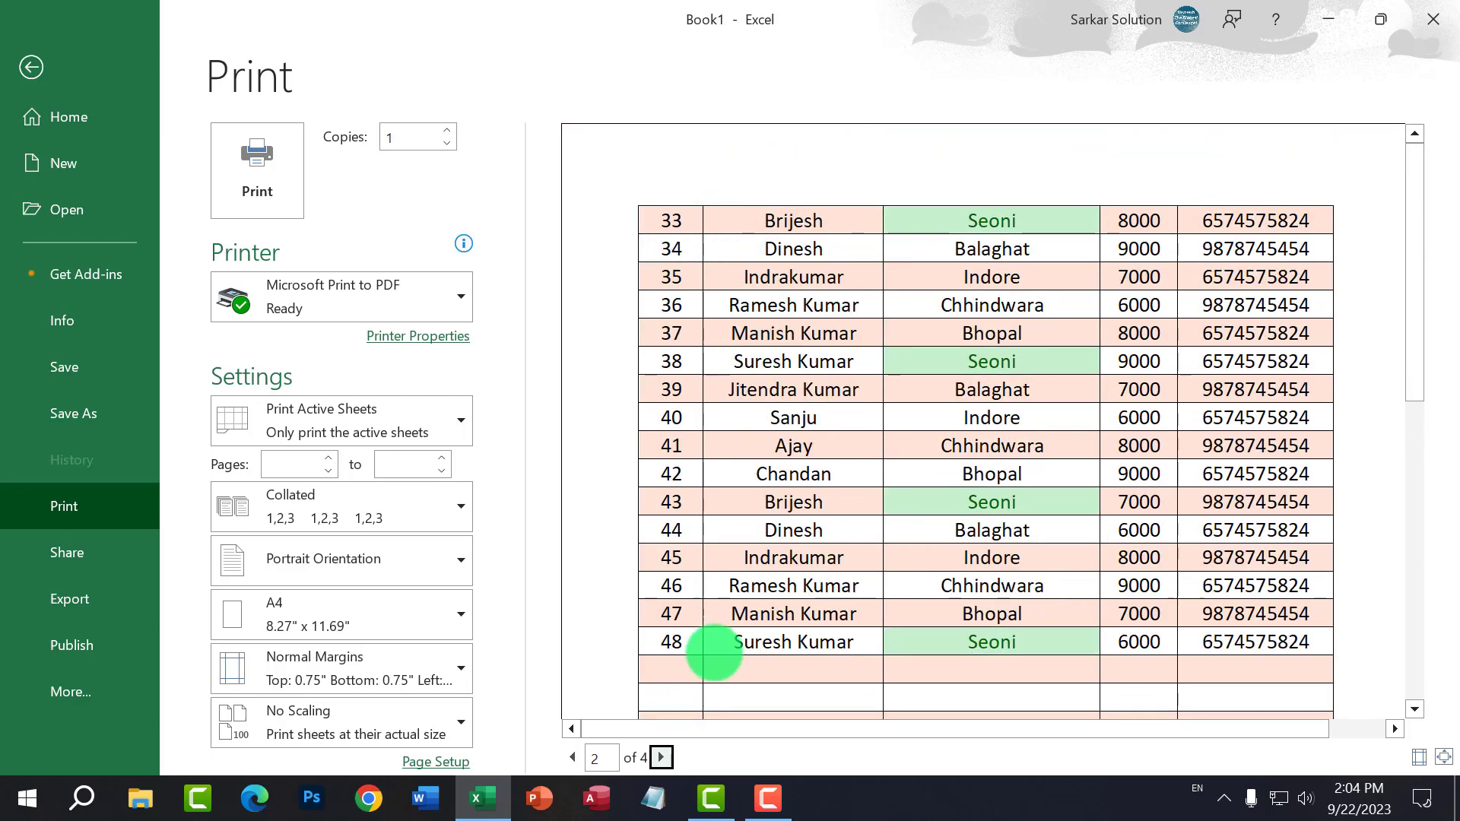
pyautogui.click(572, 757)
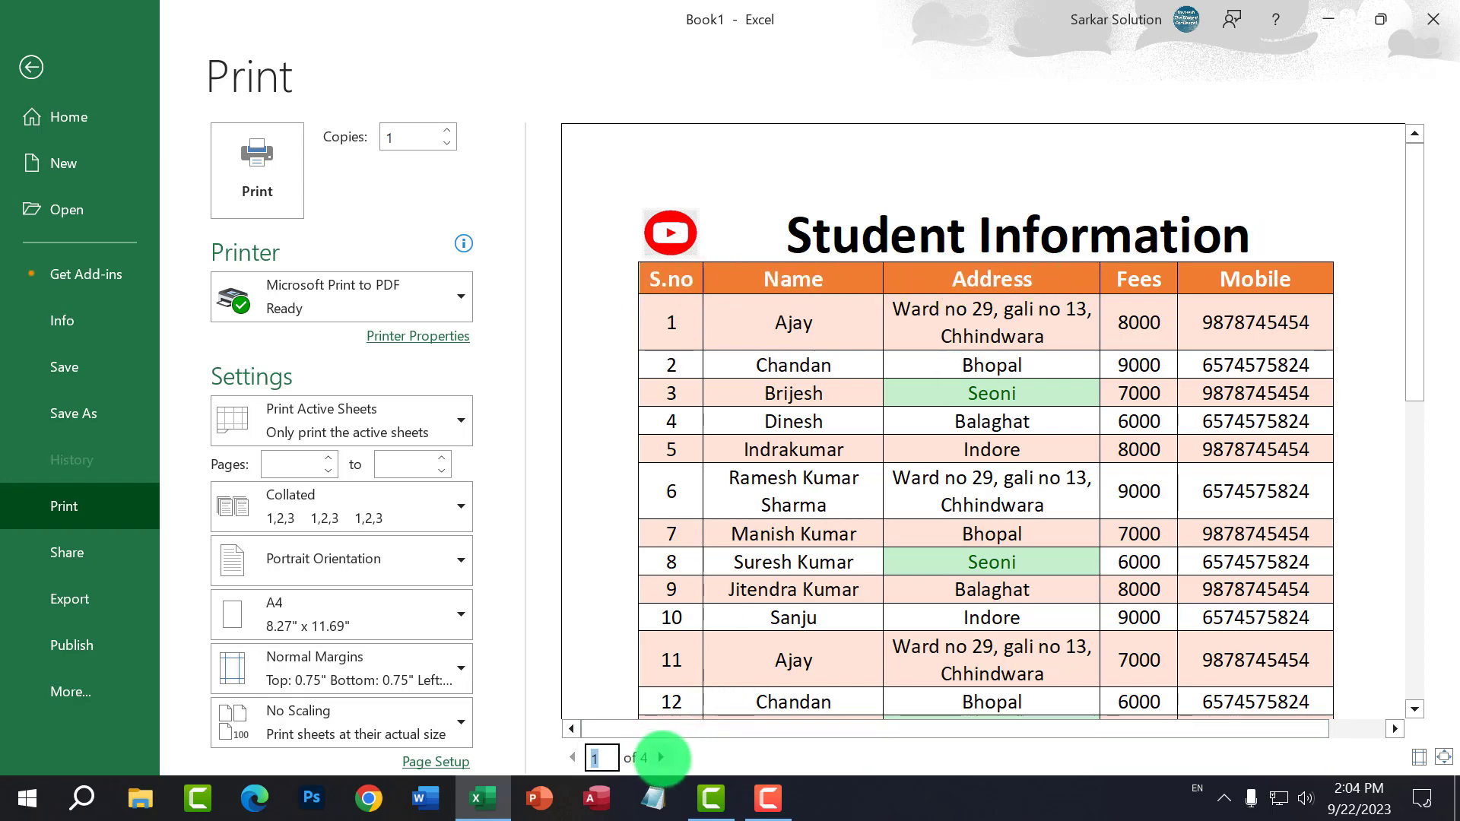
pyautogui.click(660, 757)
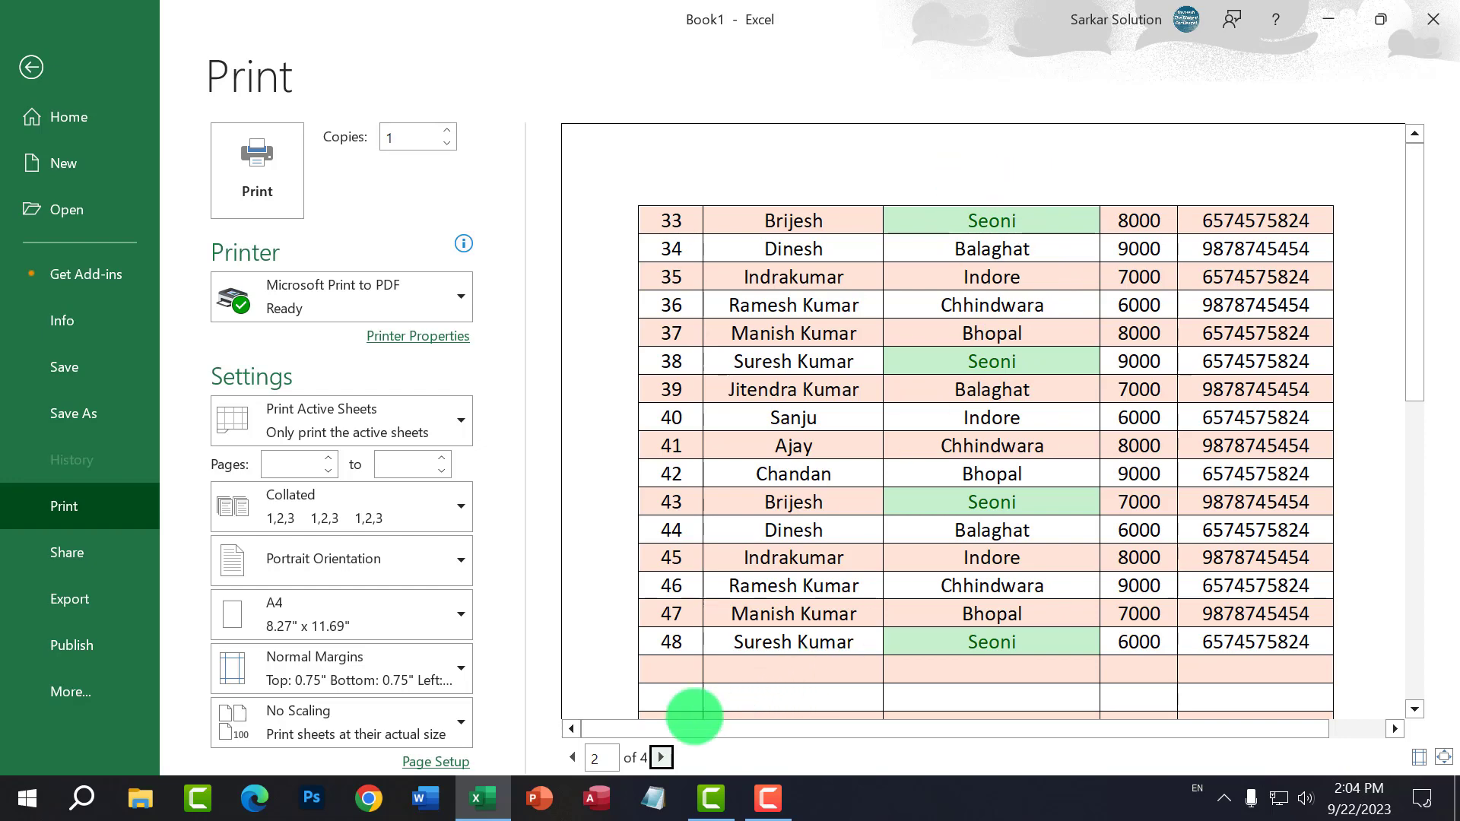
pyautogui.click(572, 757)
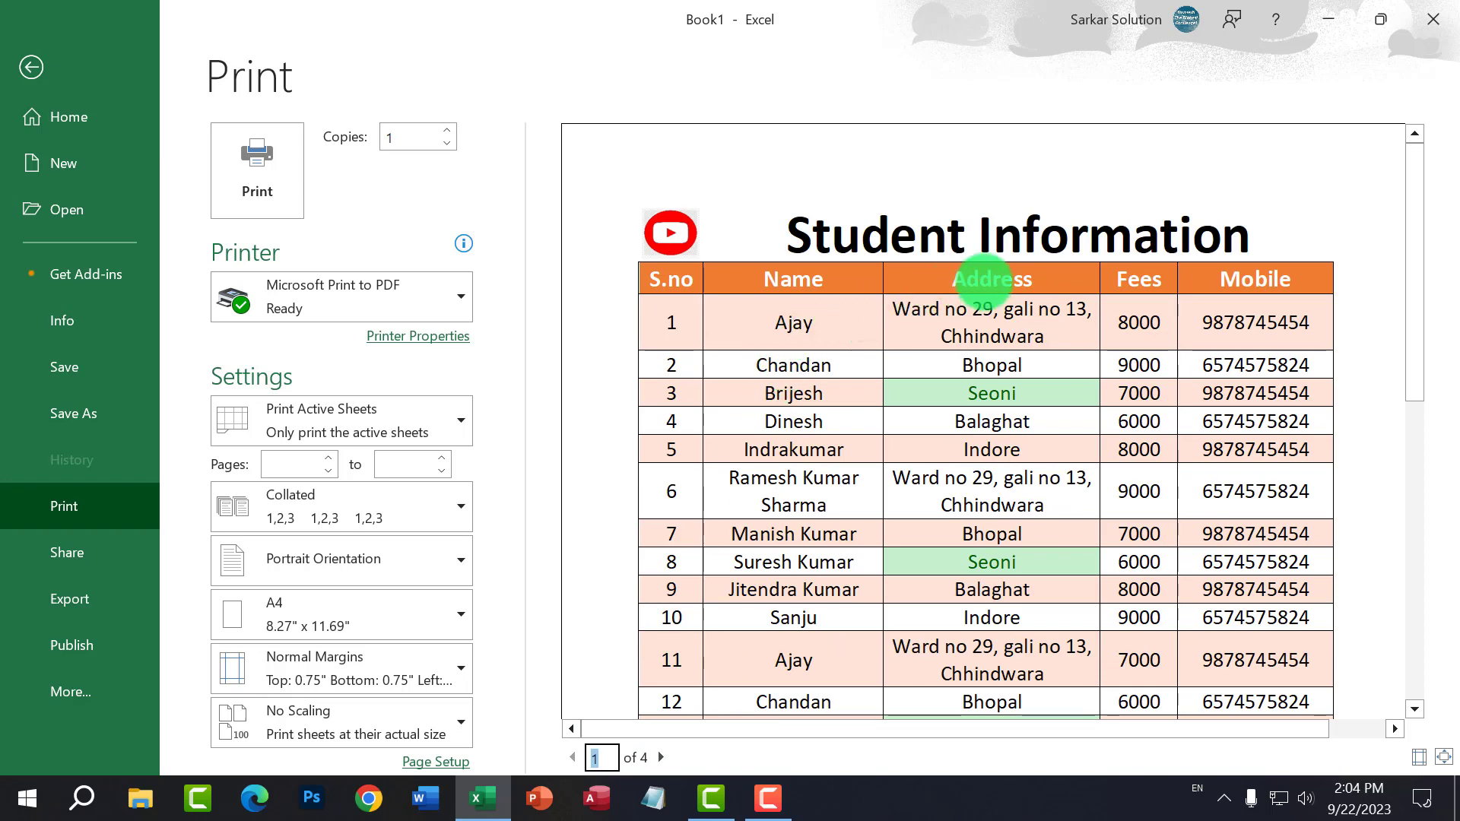
pyautogui.click(660, 758)
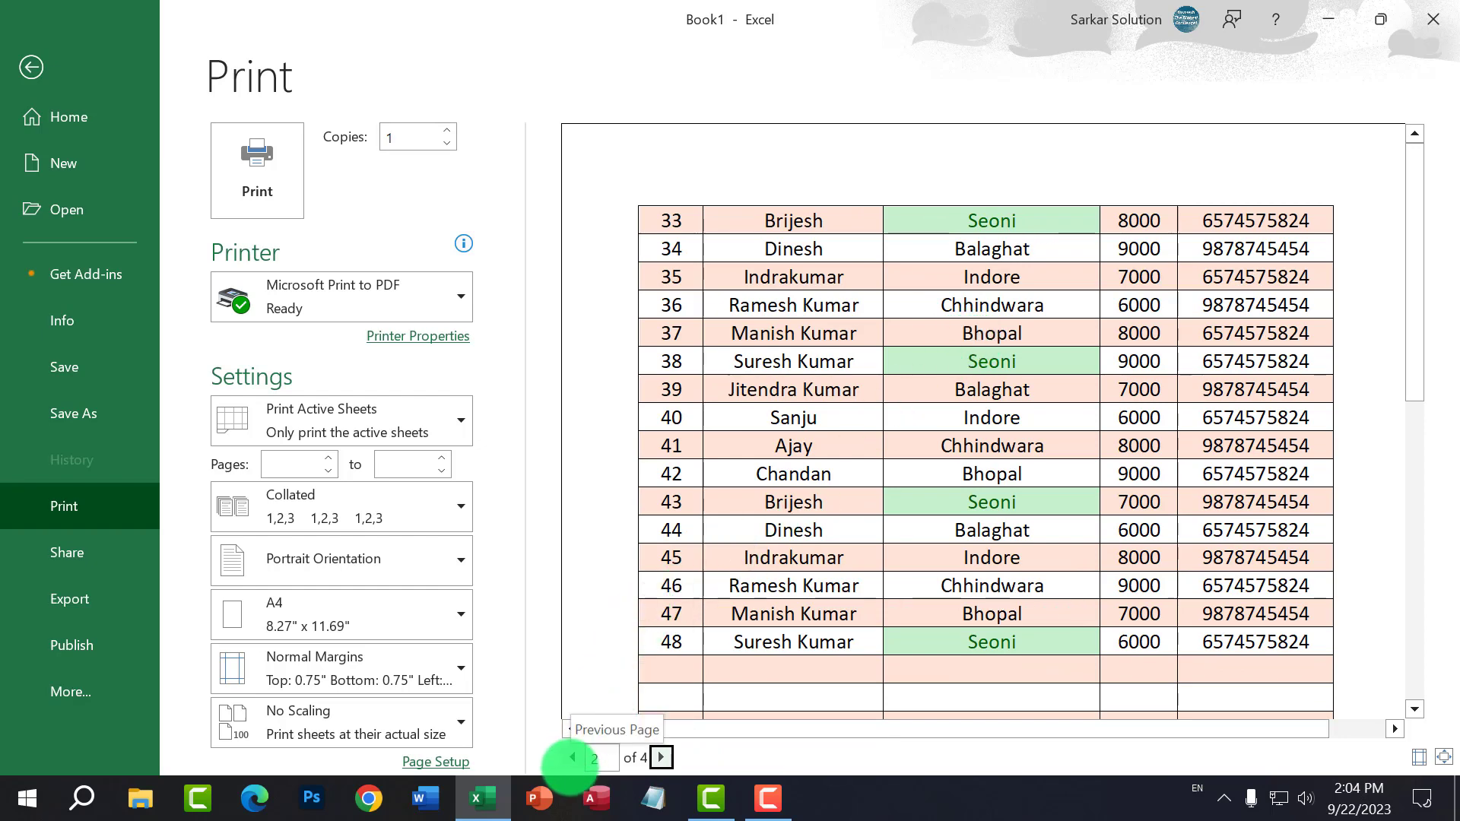
pyautogui.click(572, 757)
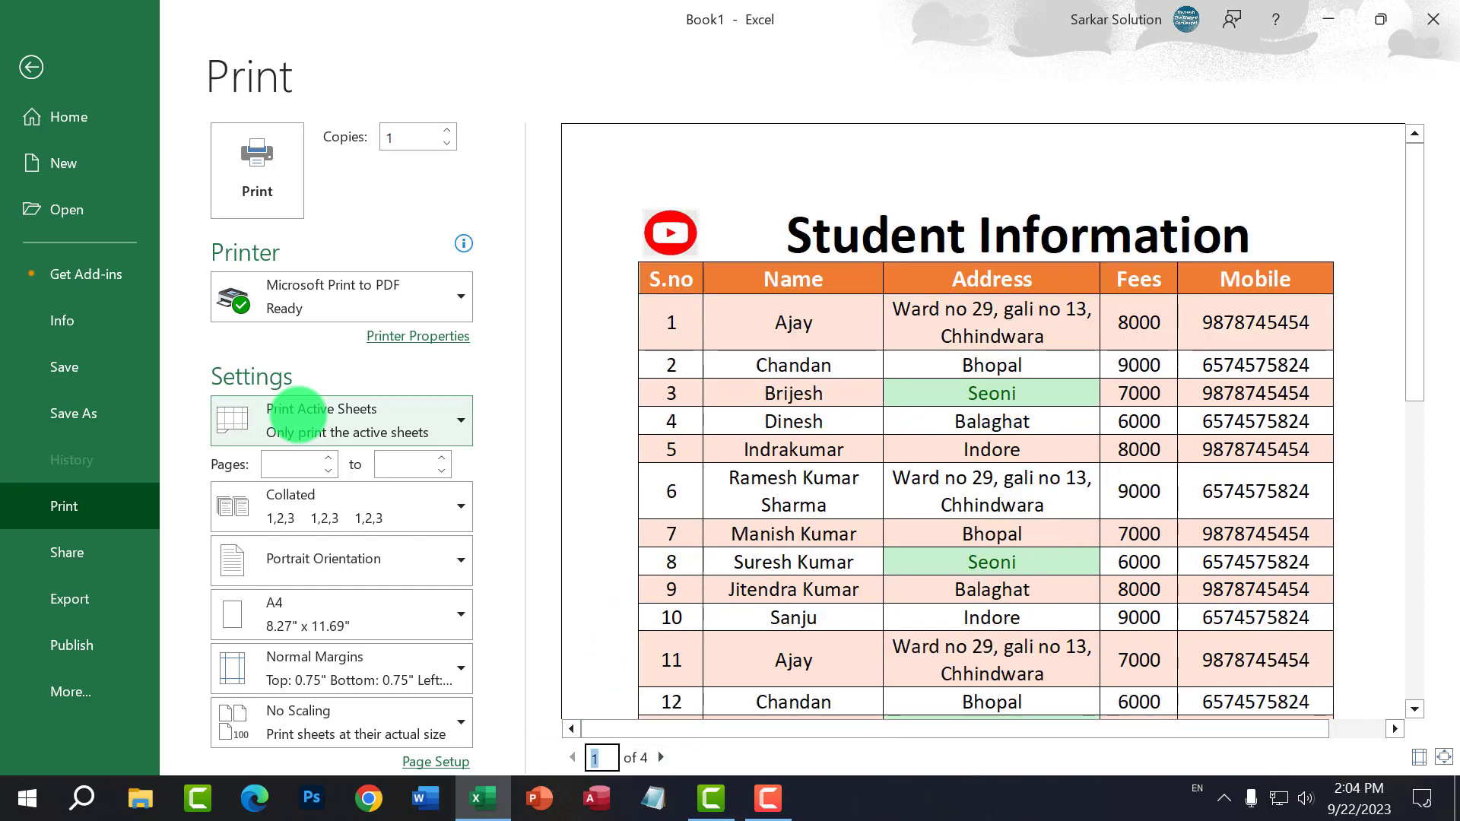
pyautogui.click(32, 67)
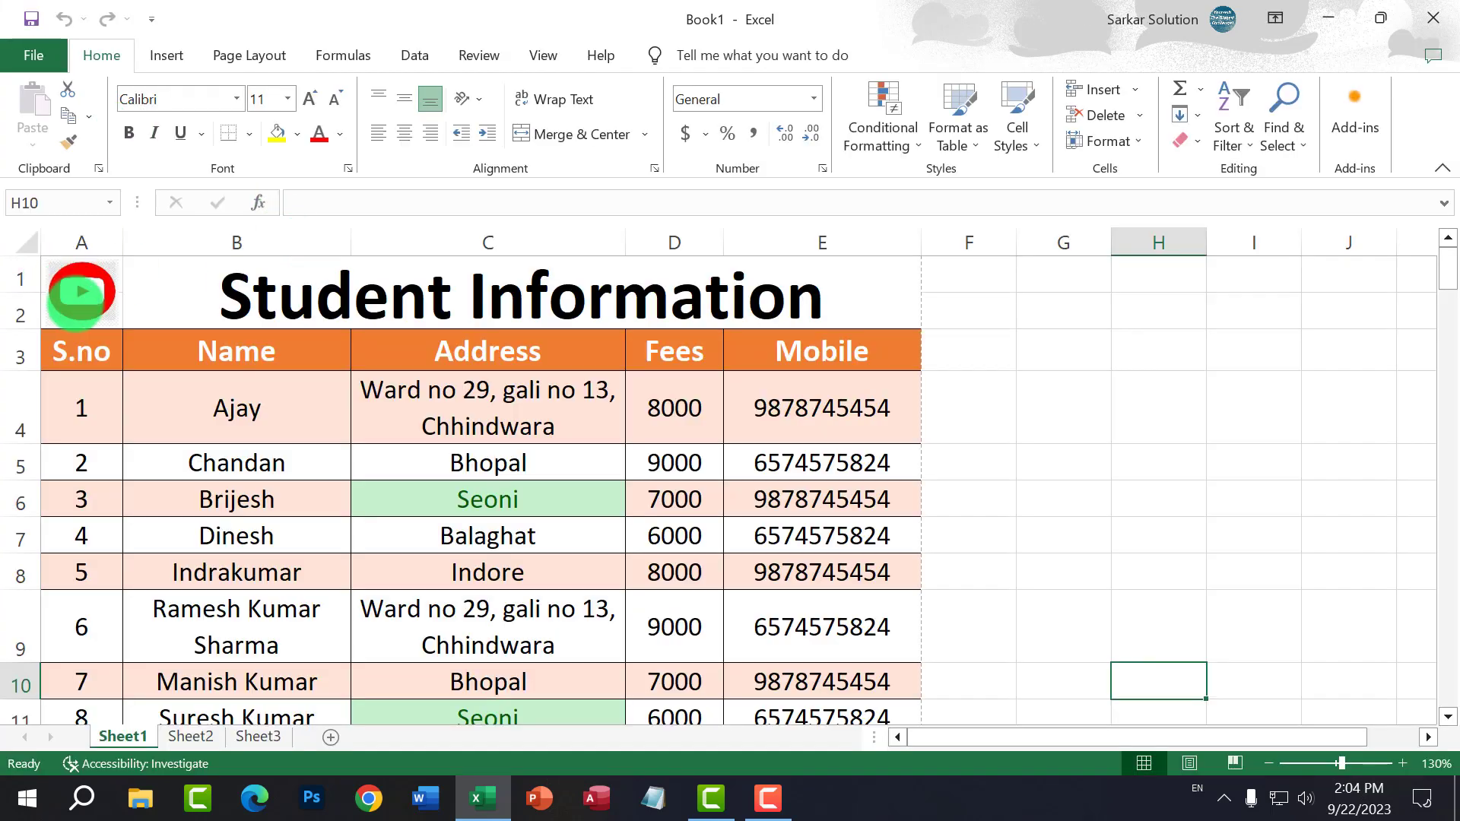
# Step: Nudge the logo picture above the S.no heading slightly up and to the left, and briefly select the heading rows 1 to 3
pyautogui.click(81, 289)
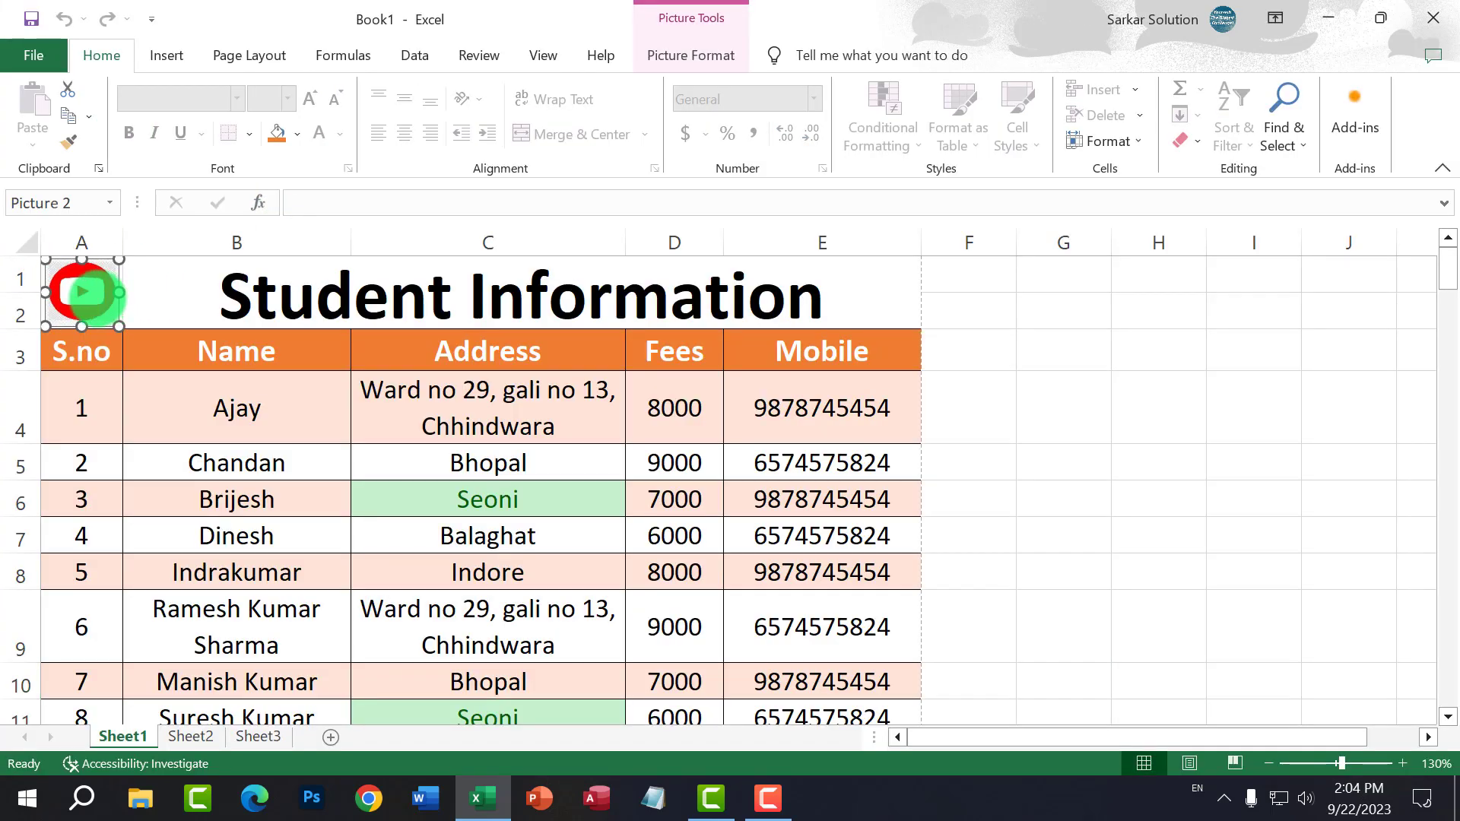
pyautogui.moveTo(105, 308)
pyautogui.mouseDown()
pyautogui.moveTo(147, 393)
pyautogui.moveTo(89, 301)
pyautogui.mouseUp()
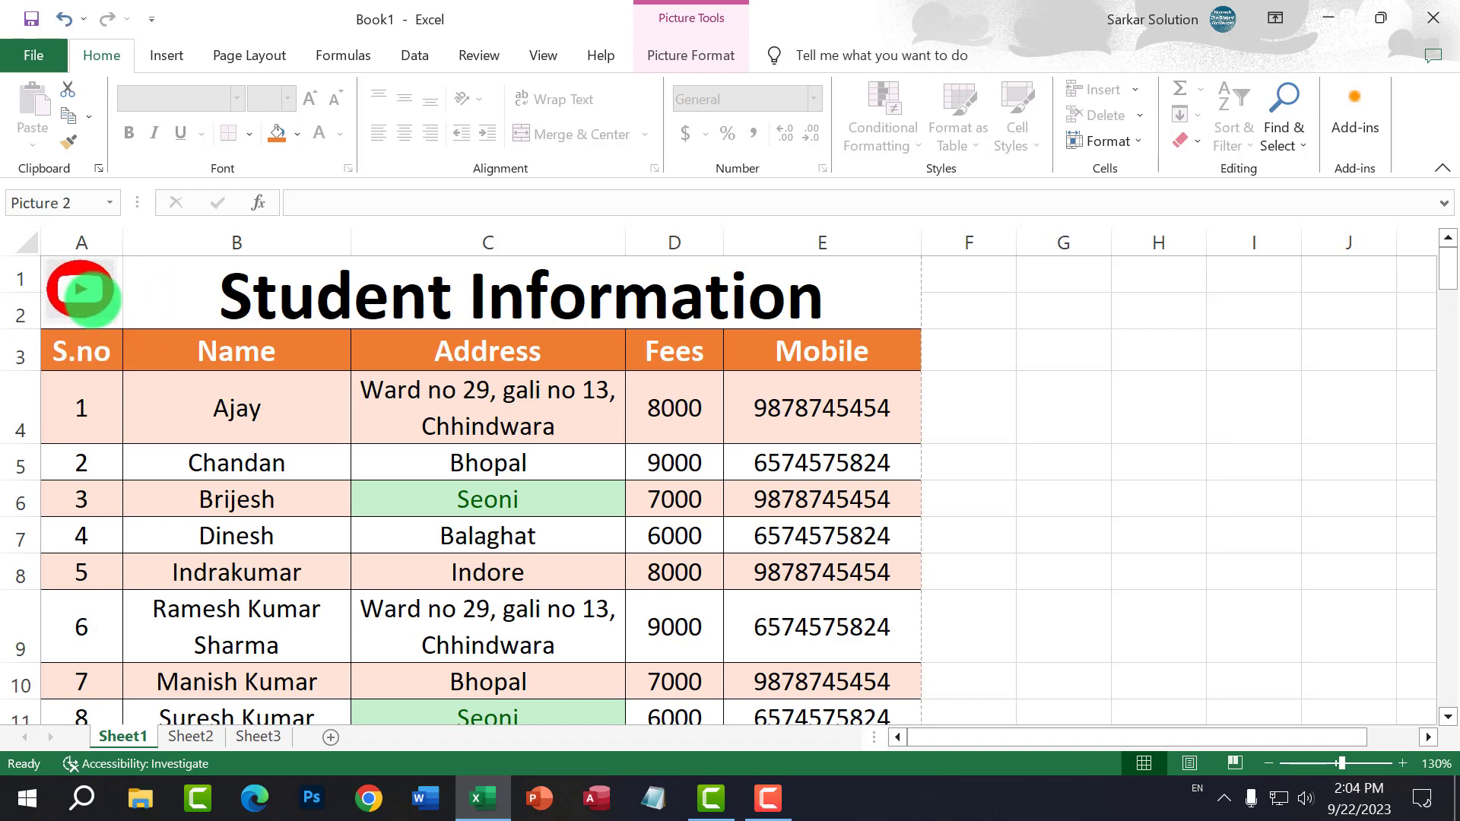
pyautogui.click(220, 304)
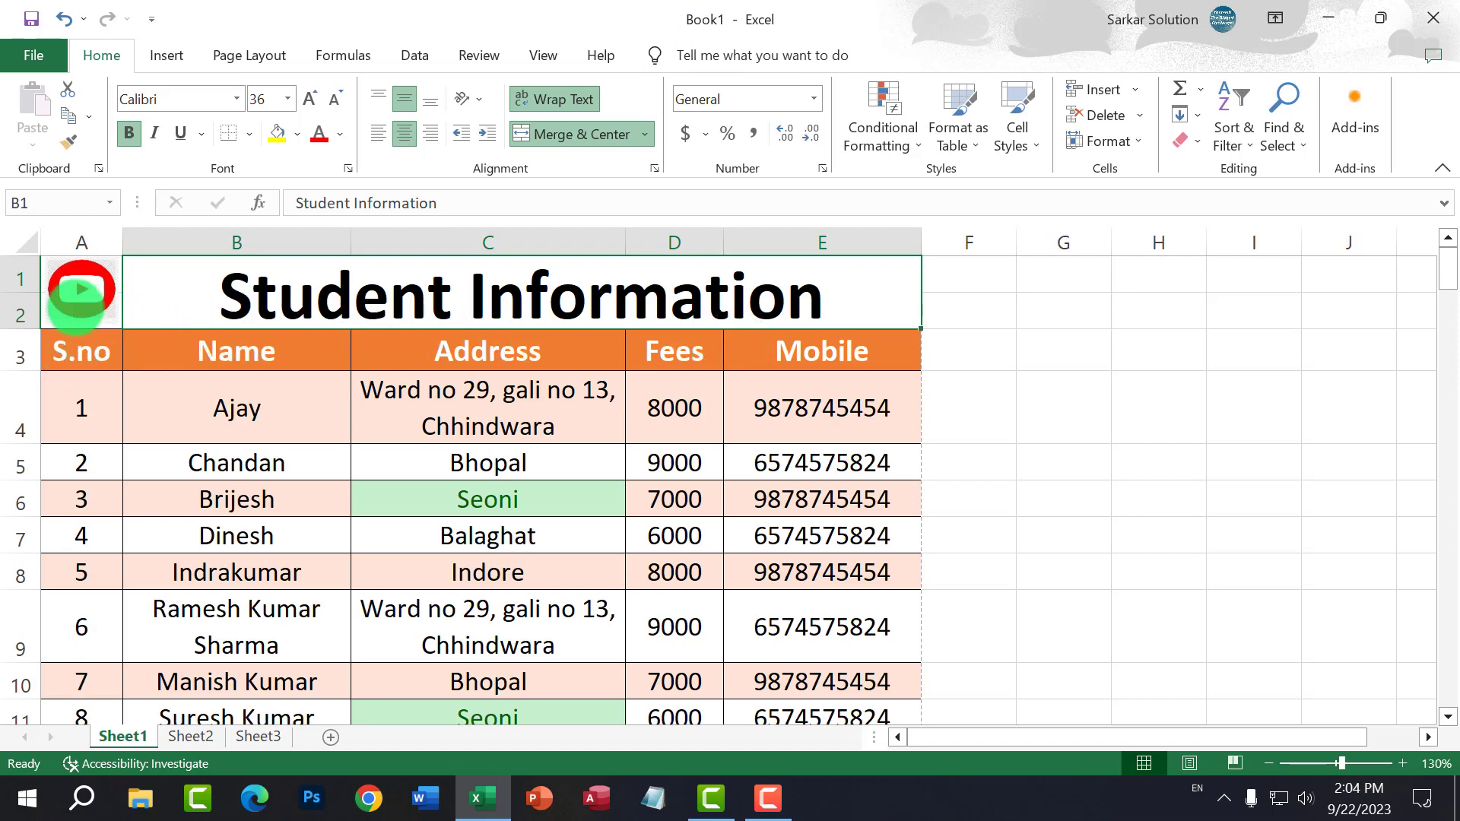
pyautogui.moveTo(17, 279); pyautogui.dragTo(15, 357)
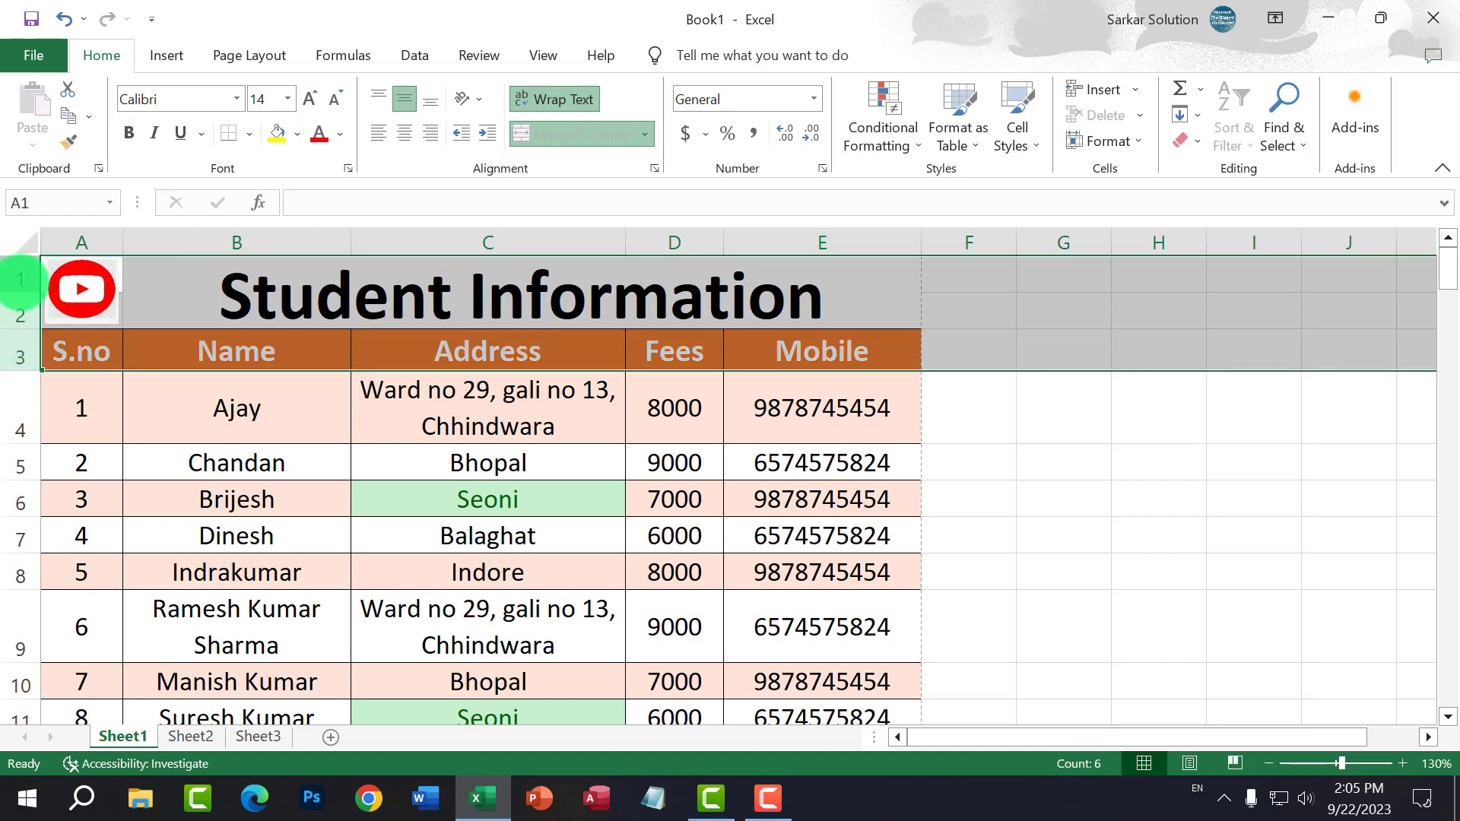
pyautogui.click(287, 496)
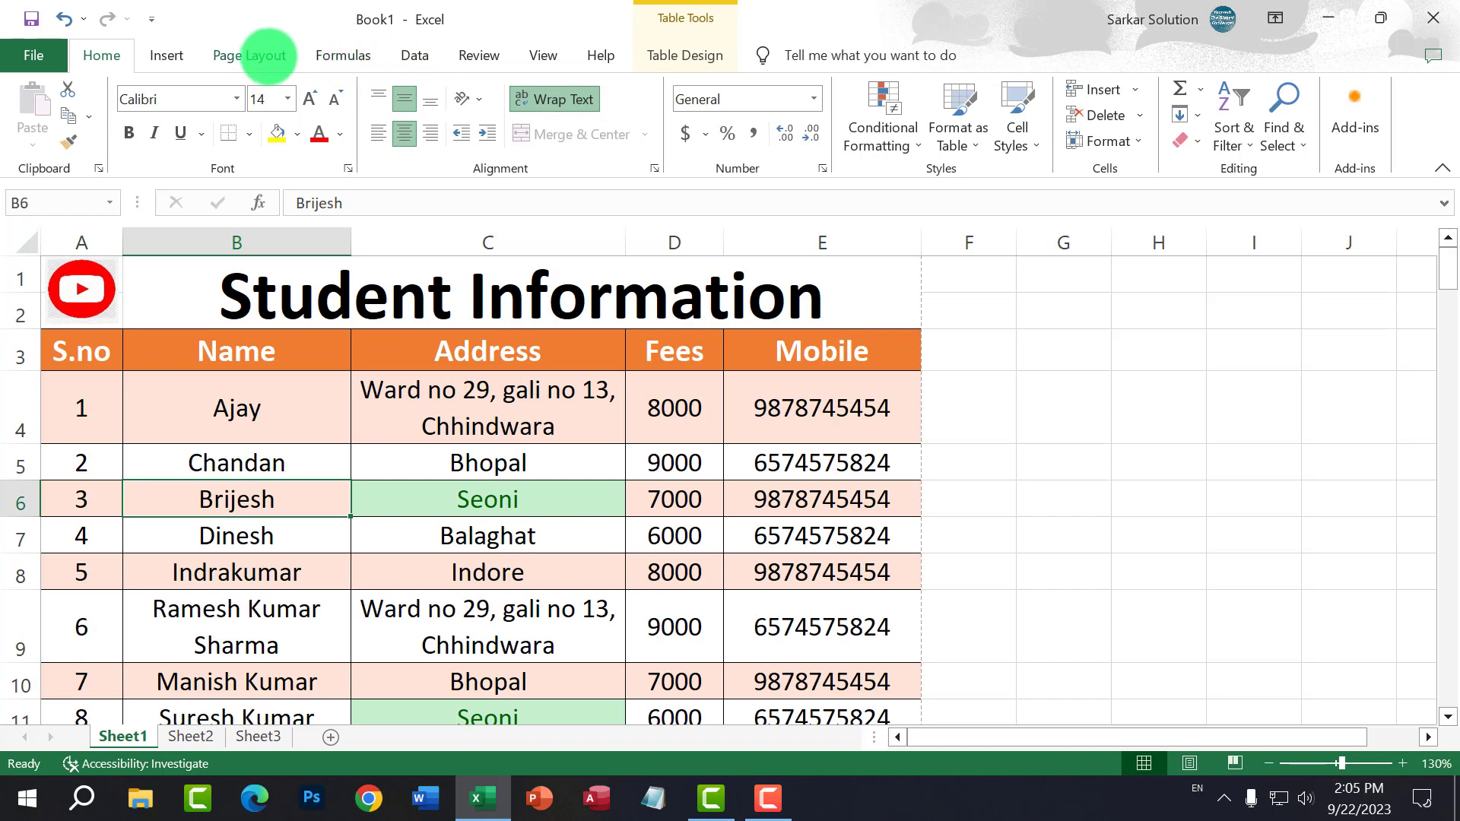
# Step: Open the print titles settings for Sheet1 and move the dialog lower so the row numbers and title rows stay accessible
pyautogui.click(259, 56)
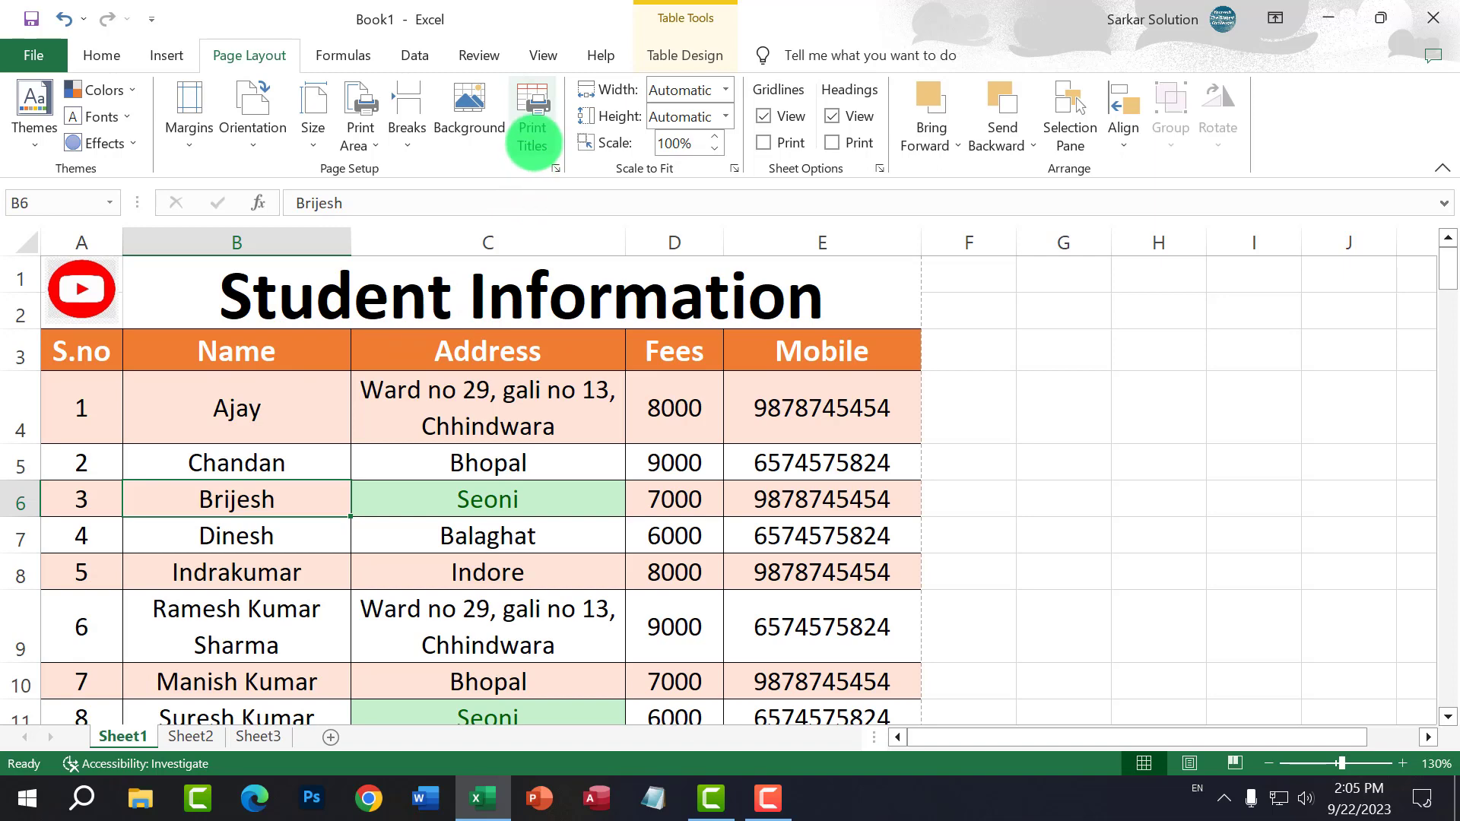
pyautogui.click(532, 130)
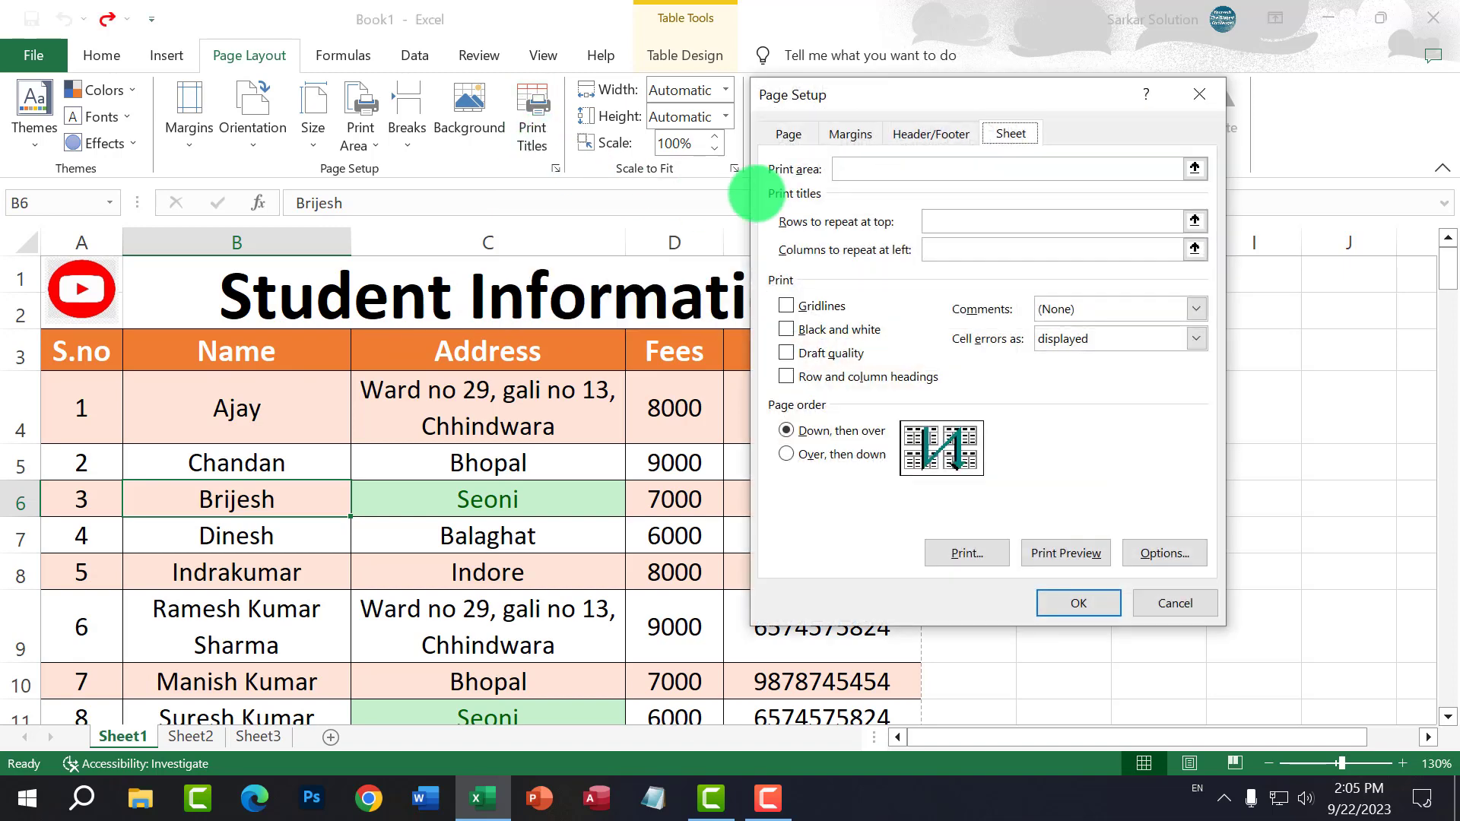
pyautogui.moveTo(884, 92); pyautogui.dragTo(585, 184)
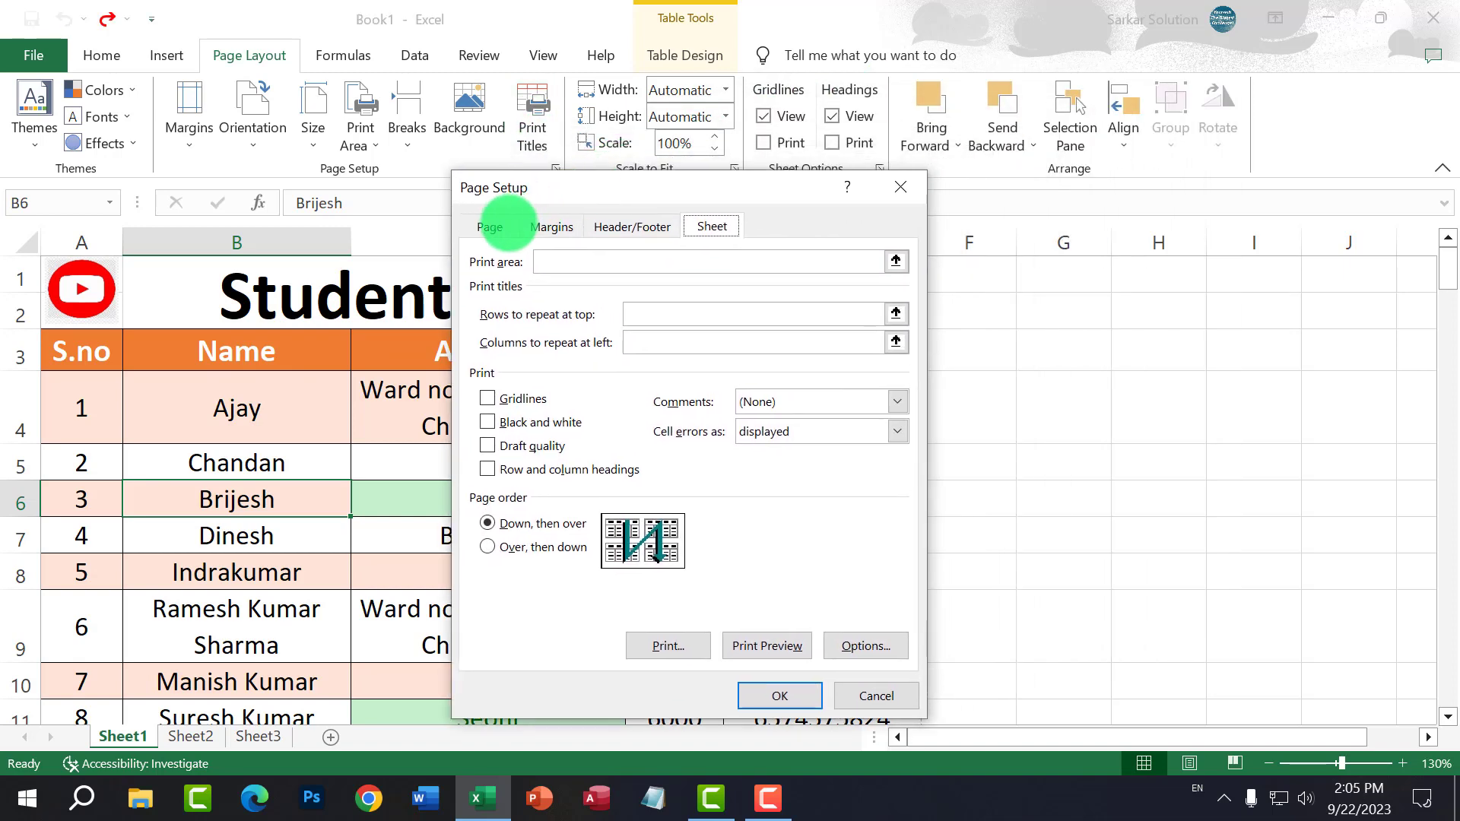
# Step: Review the page, margin and header/footer options of the page setup and return to the sheet options
pyautogui.click(490, 226)
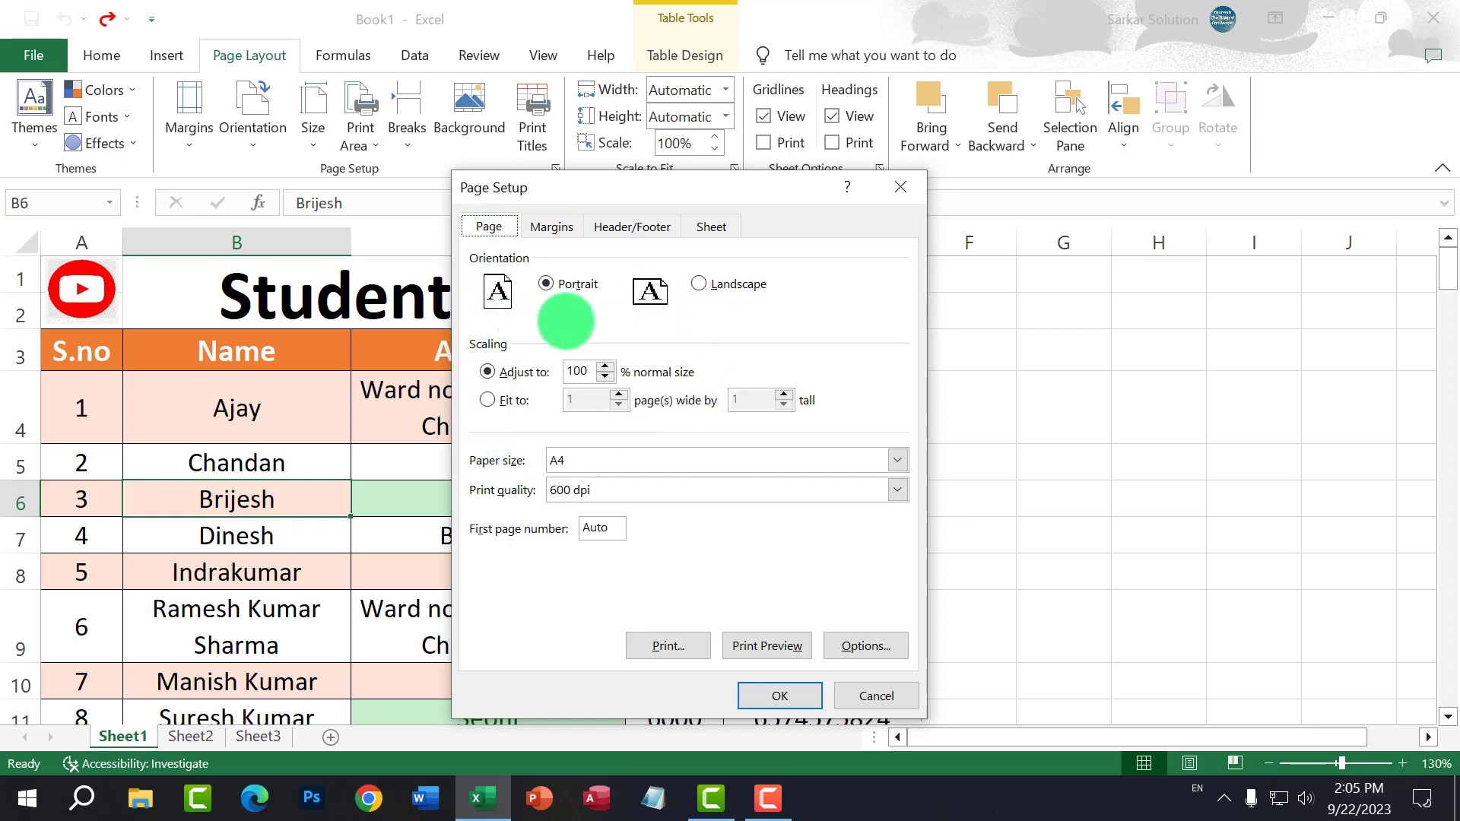
pyautogui.click(553, 226)
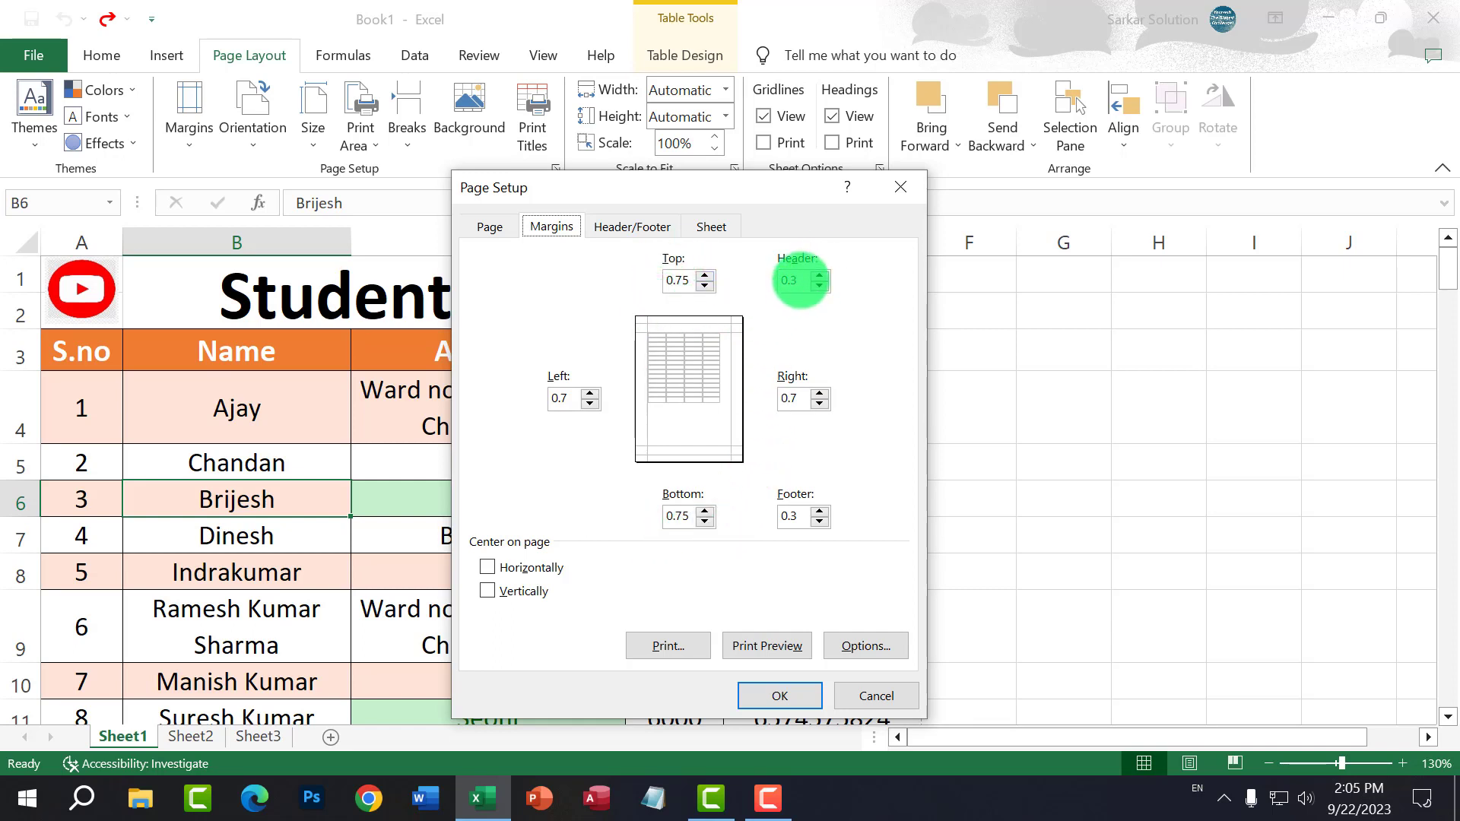
pyautogui.click(799, 281)
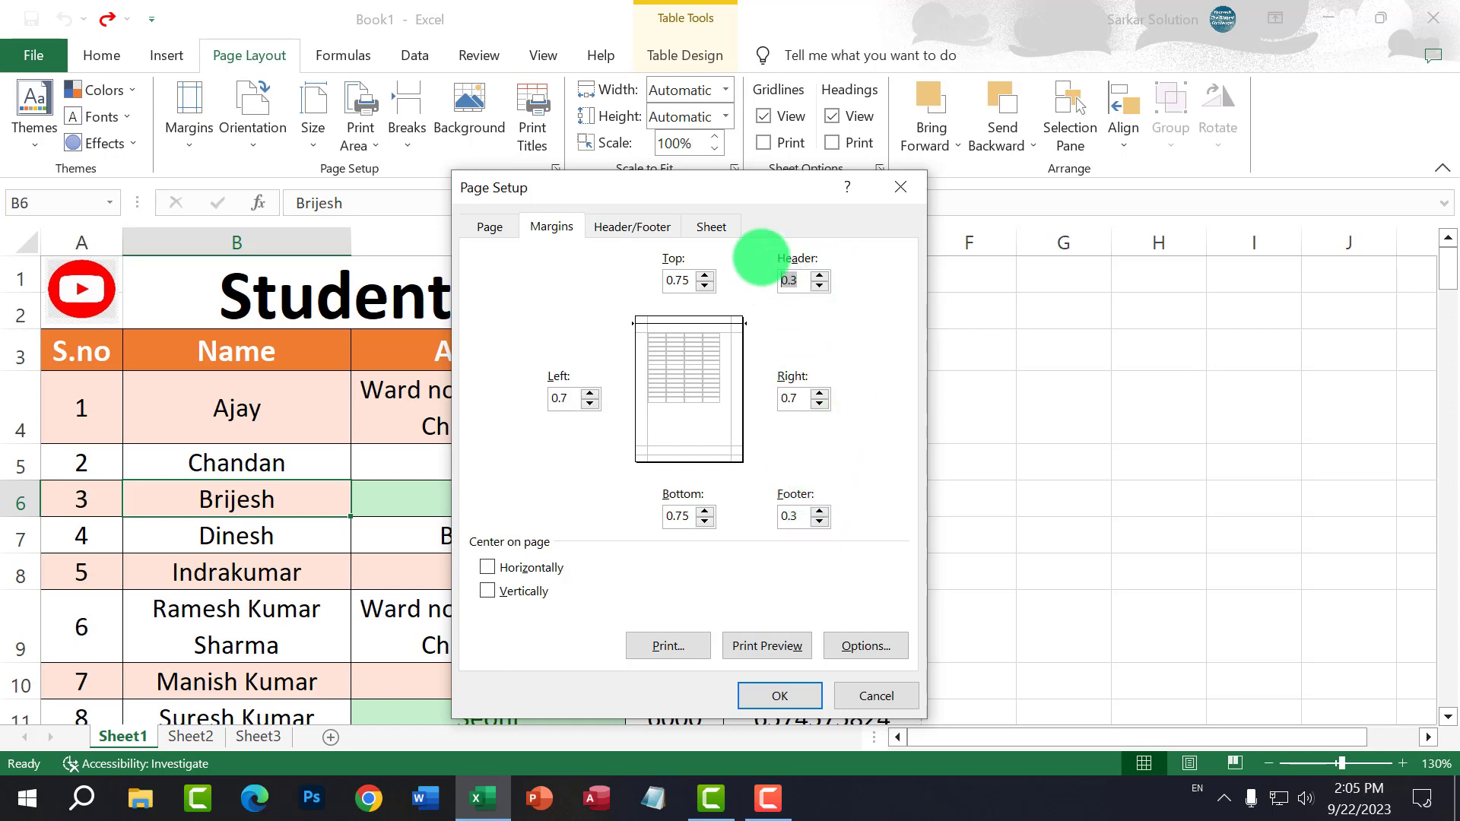
pyautogui.click(652, 227)
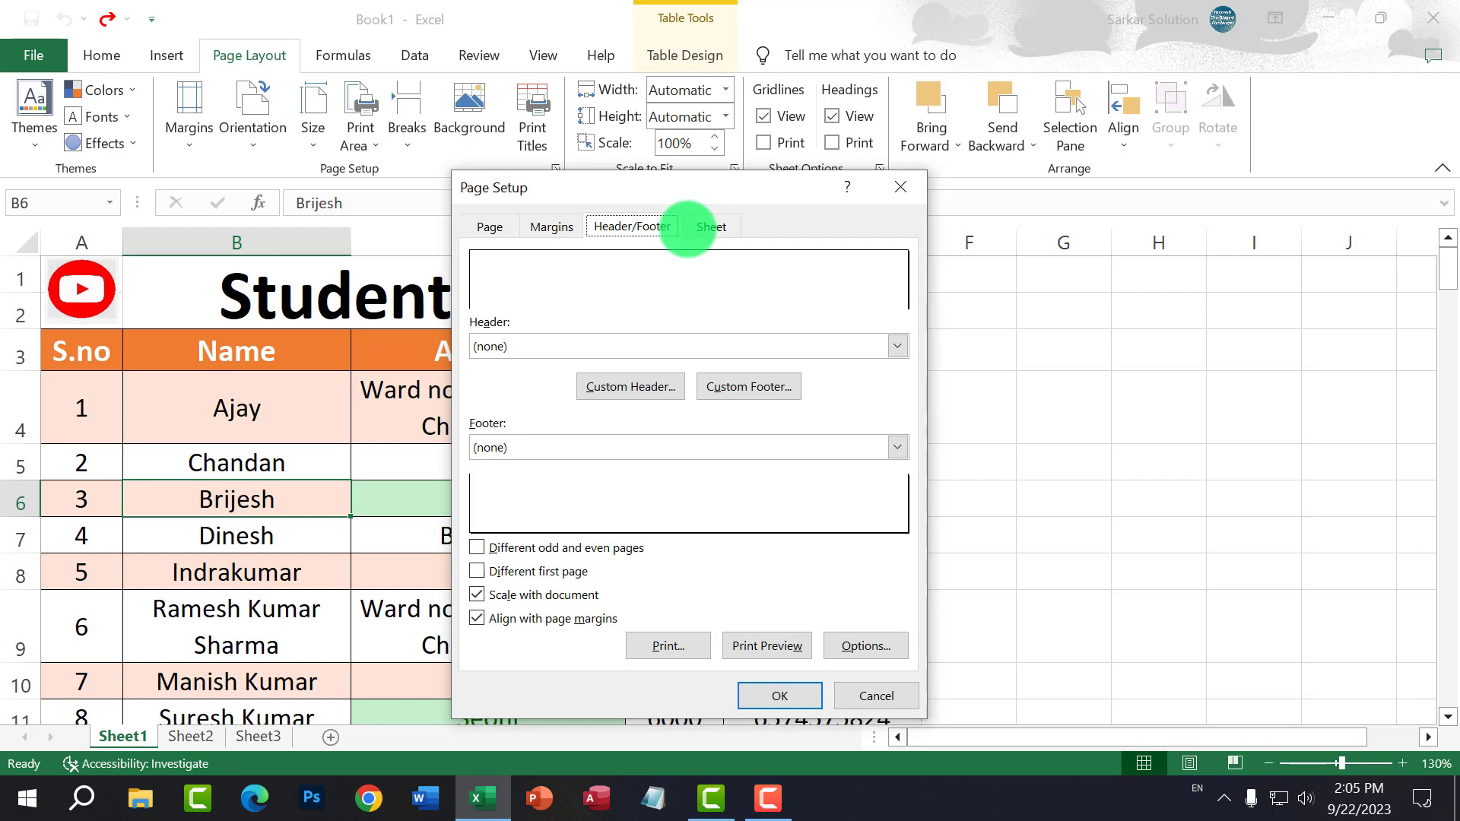
pyautogui.click(713, 227)
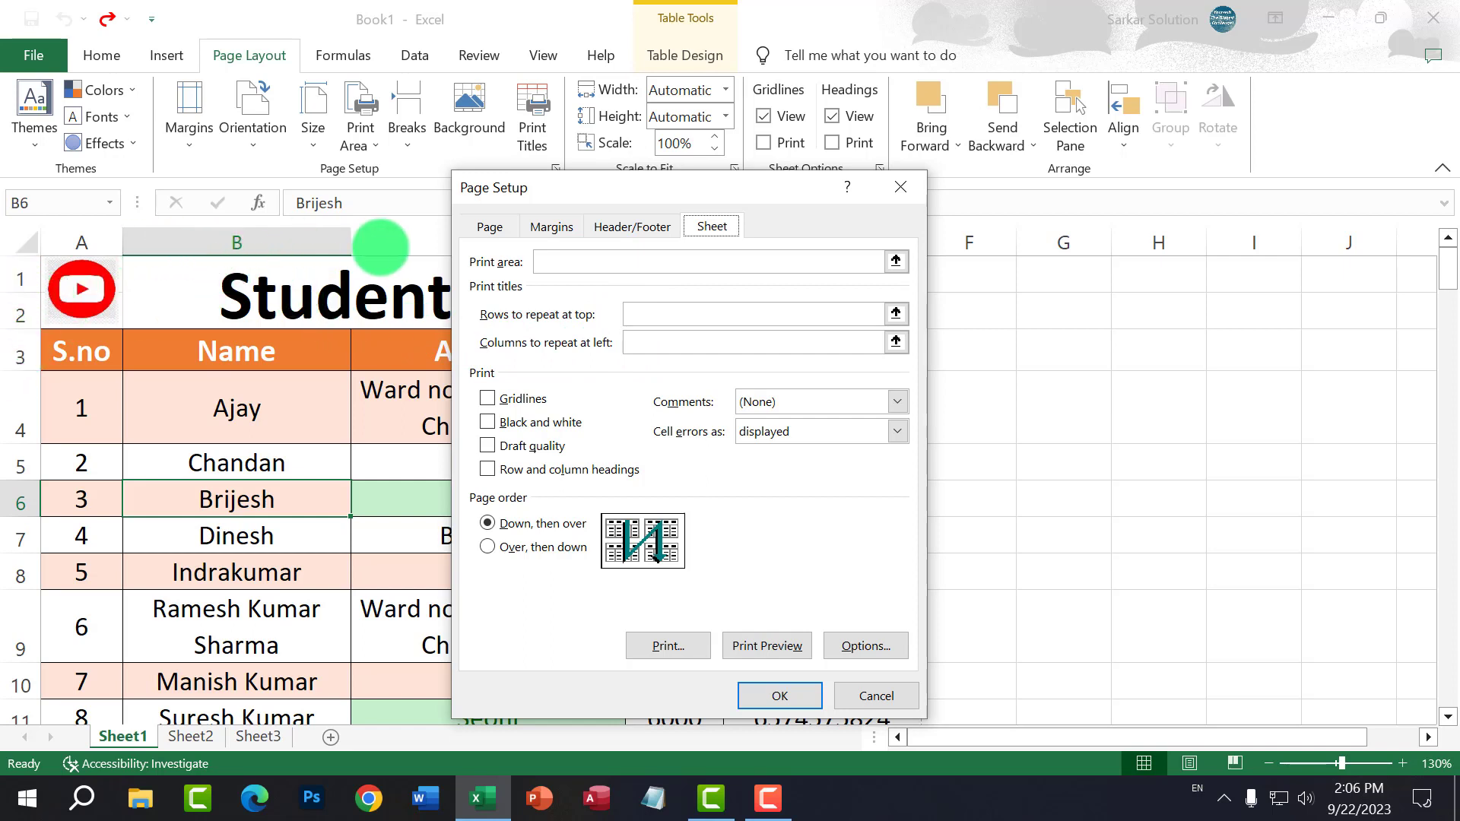
# Step: Set rows $1:$3 as the rows to repeat at the top of every printed page and apply the setting
pyautogui.click(642, 312)
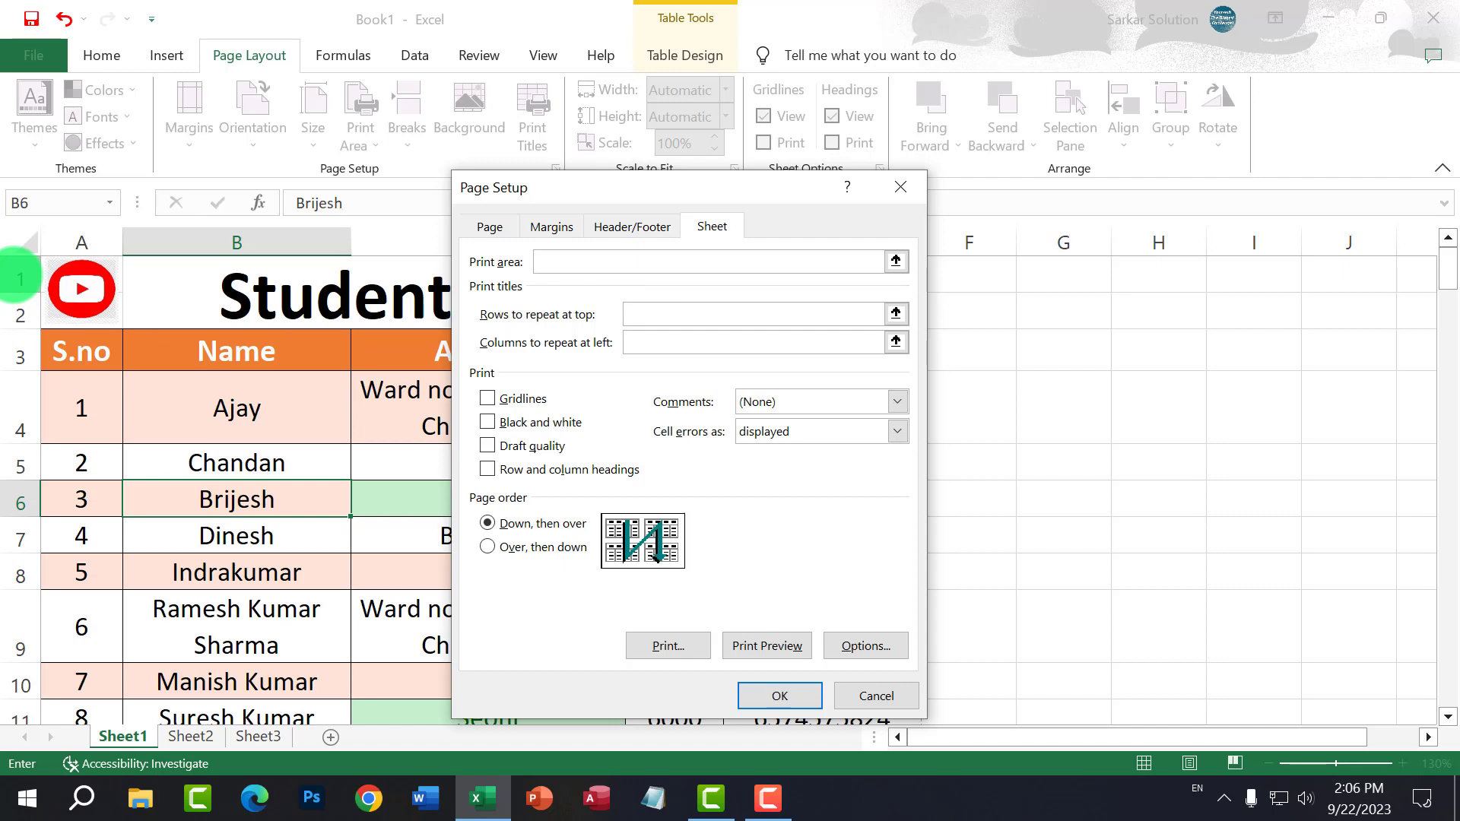
pyautogui.moveTo(20, 279); pyautogui.dragTo(21, 354)
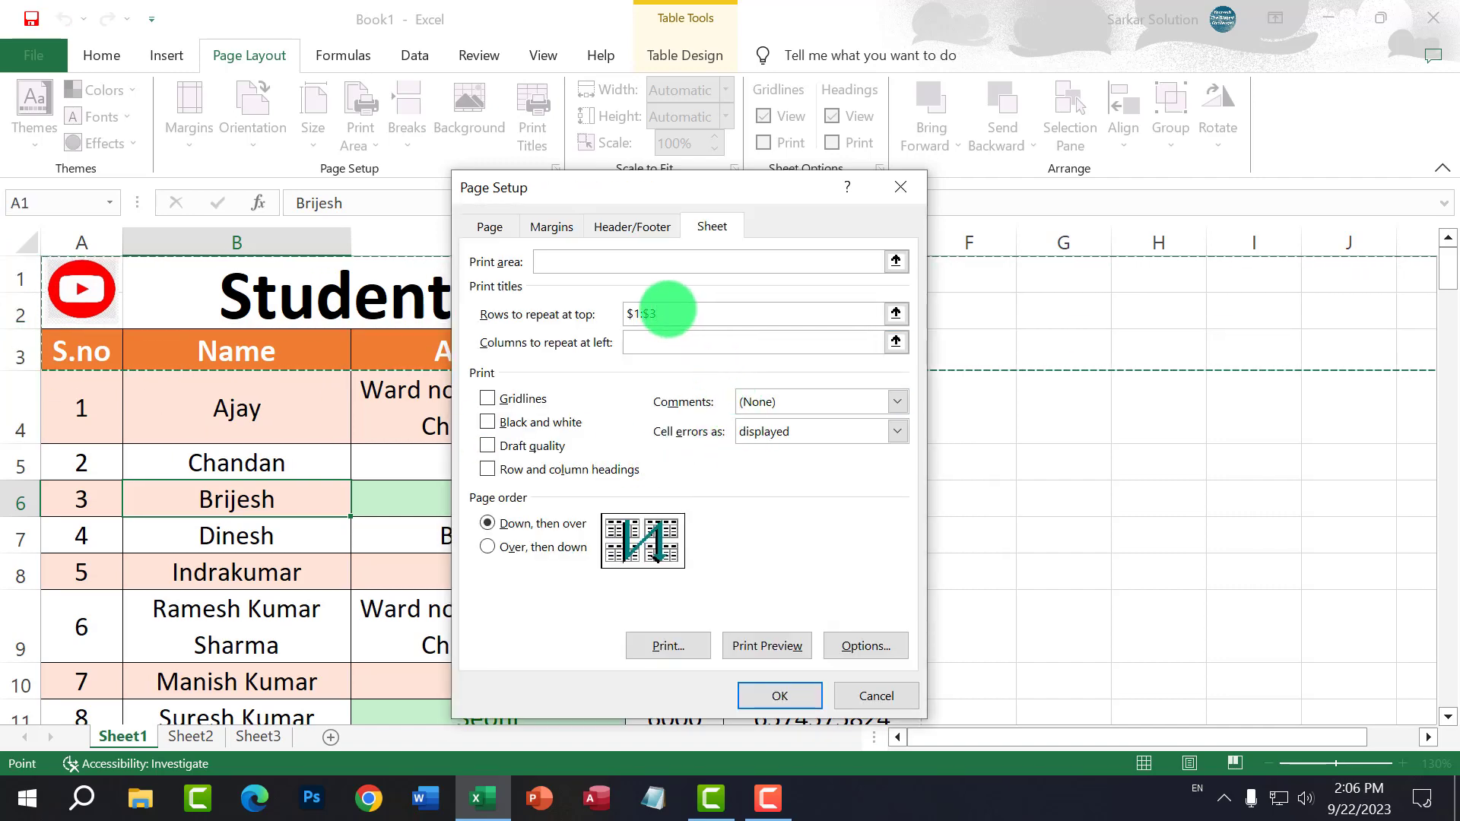
pyautogui.moveTo(667, 313); pyautogui.dragTo(619, 312)
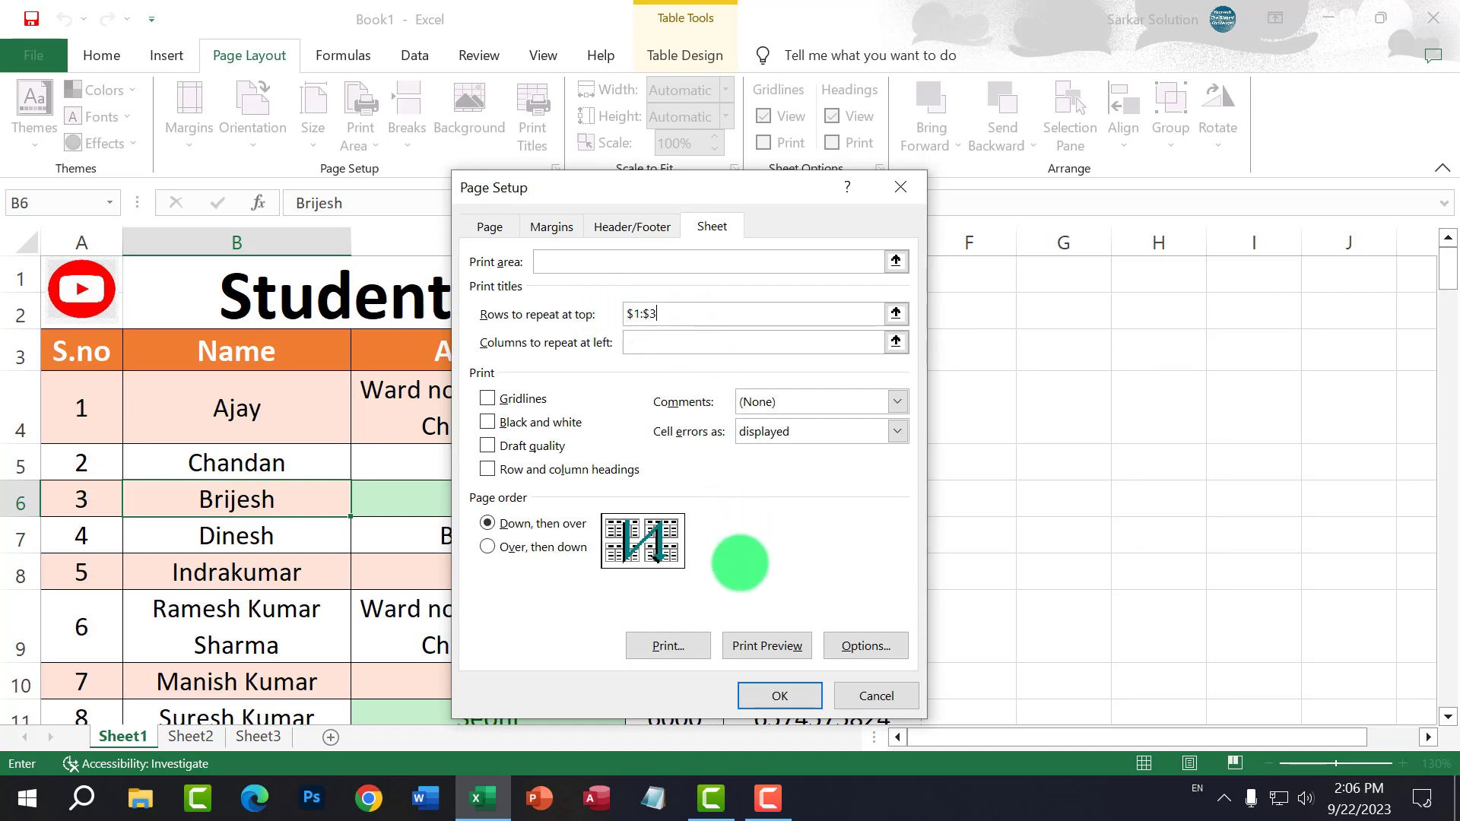
pyautogui.click(779, 695)
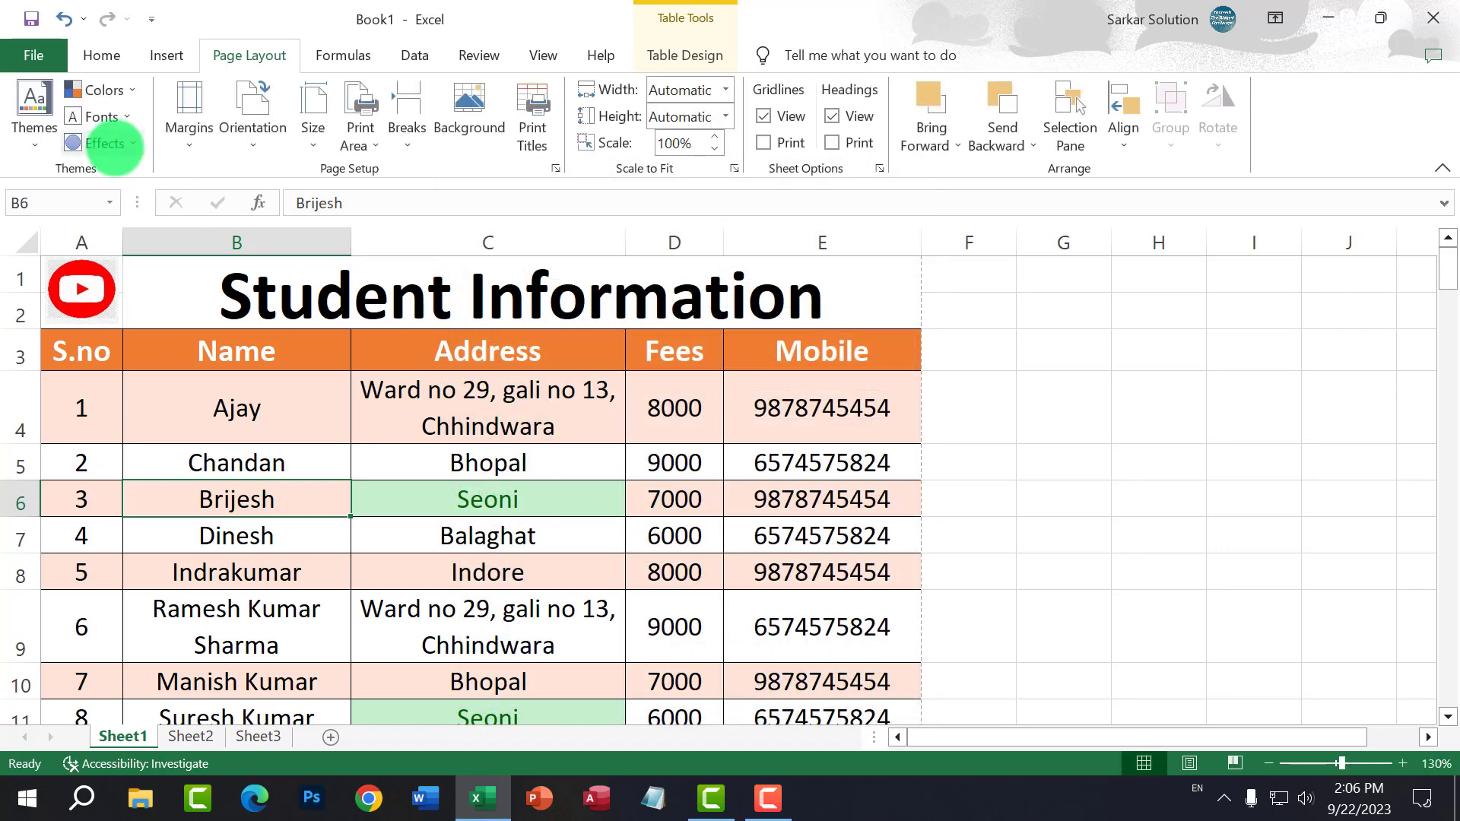
# Step: Examine the student table on Sheet1 around its first page break and compare it with the heading rows
pyautogui.scroll(-8, 537, 440)
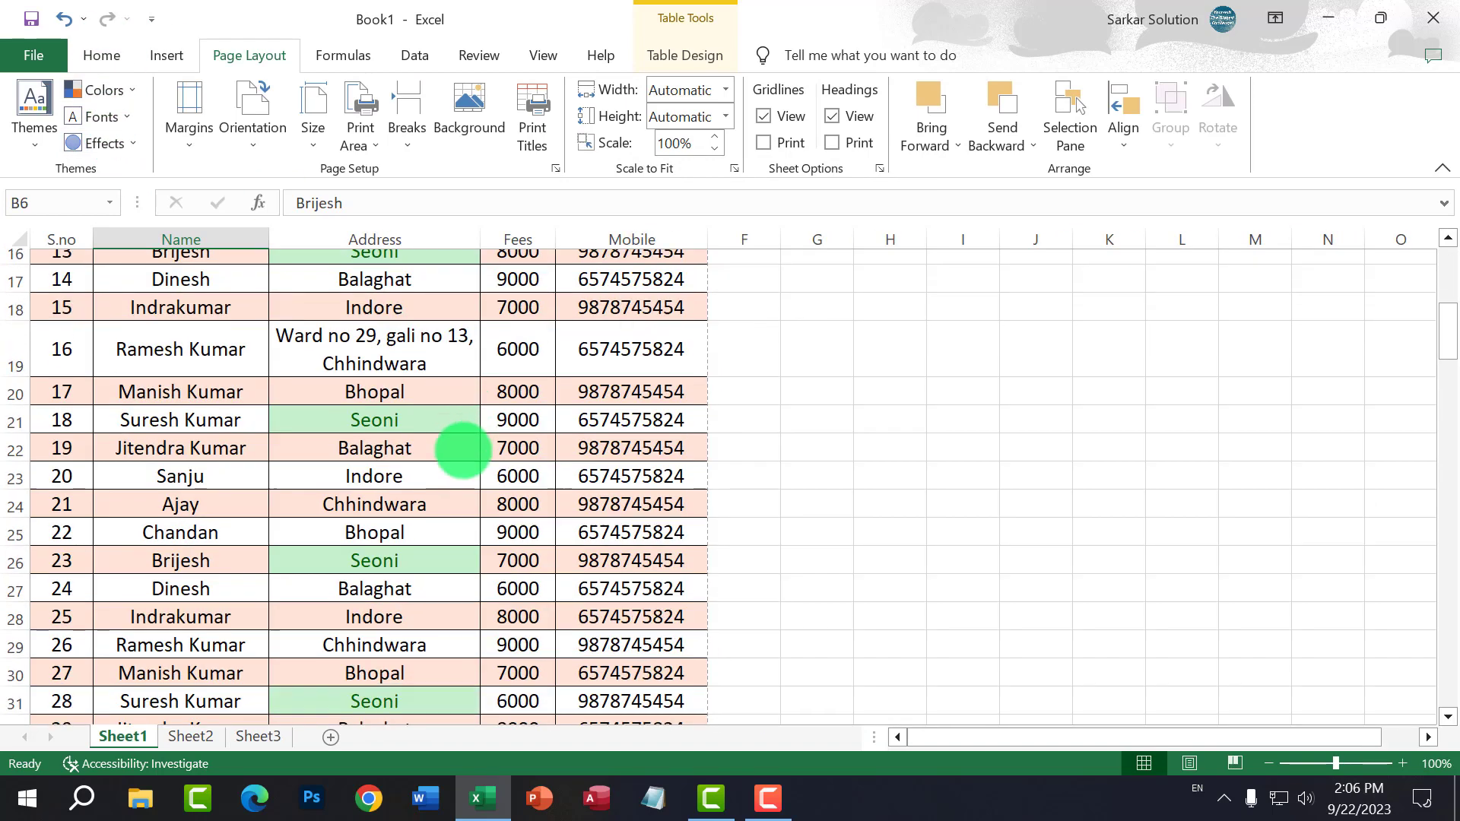
pyautogui.scroll(-3, 463, 450)
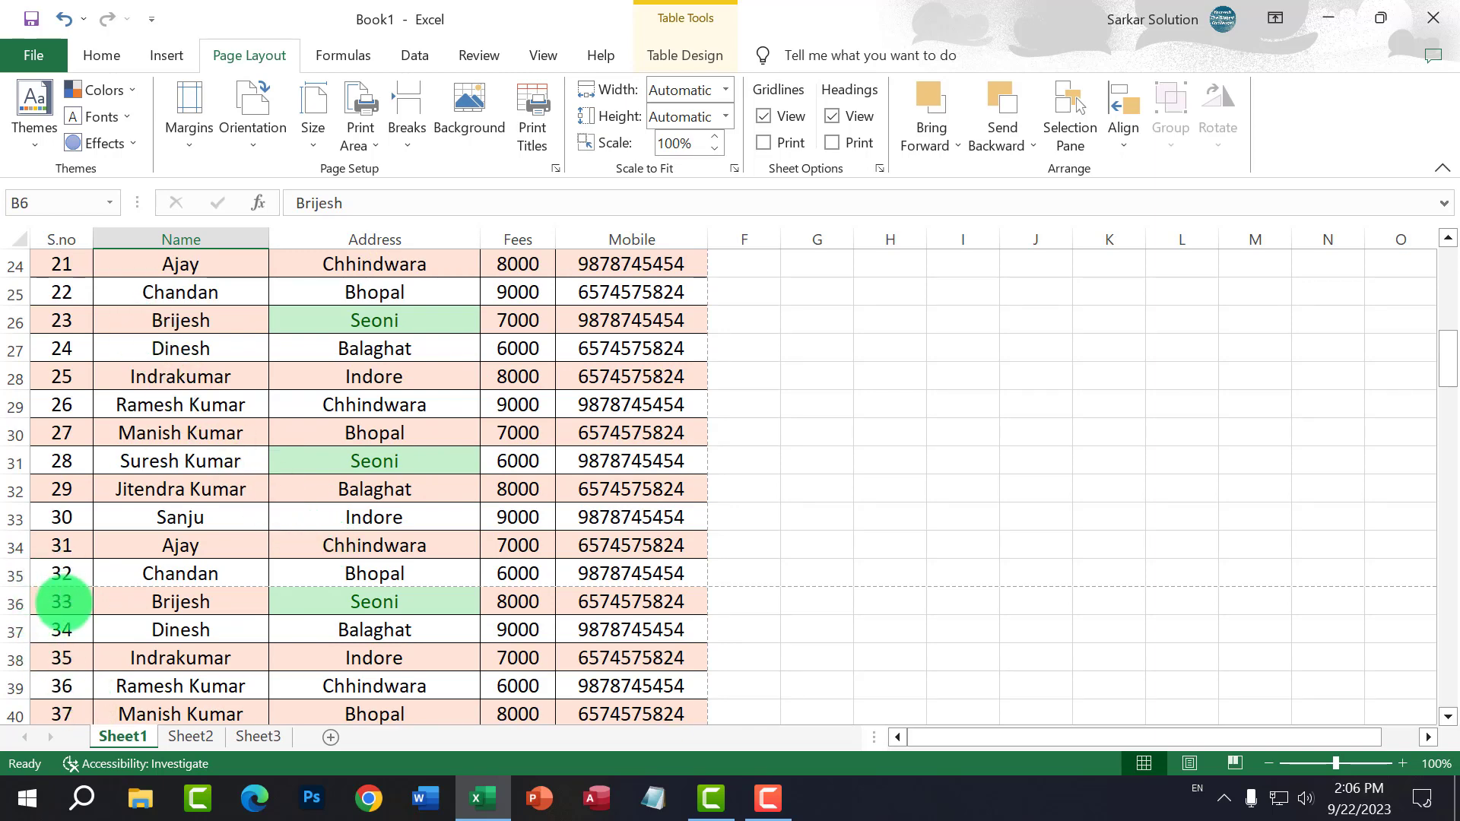
pyautogui.scroll(8, 92, 600)
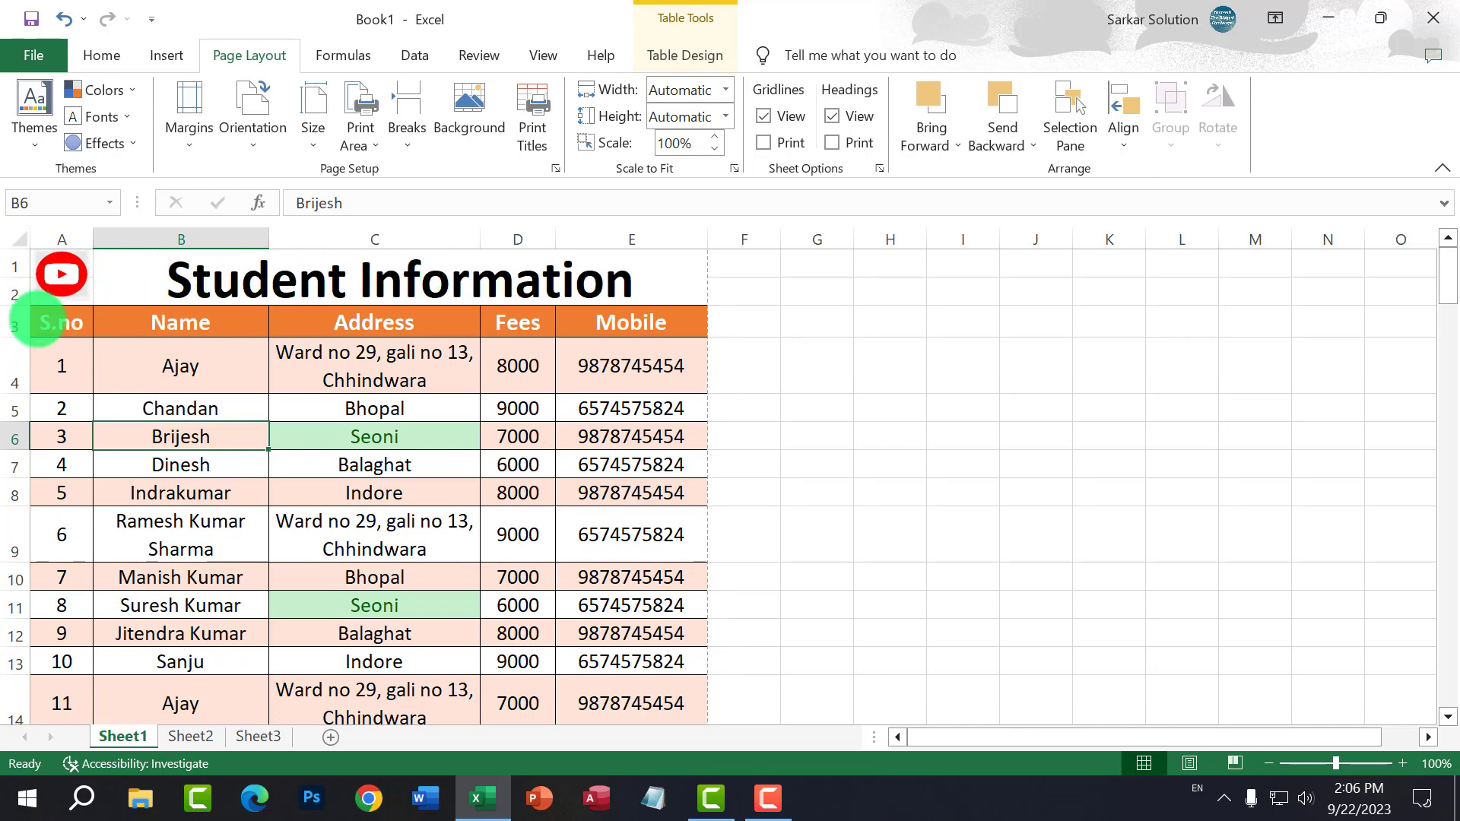
pyautogui.scroll(-6, 554, 316)
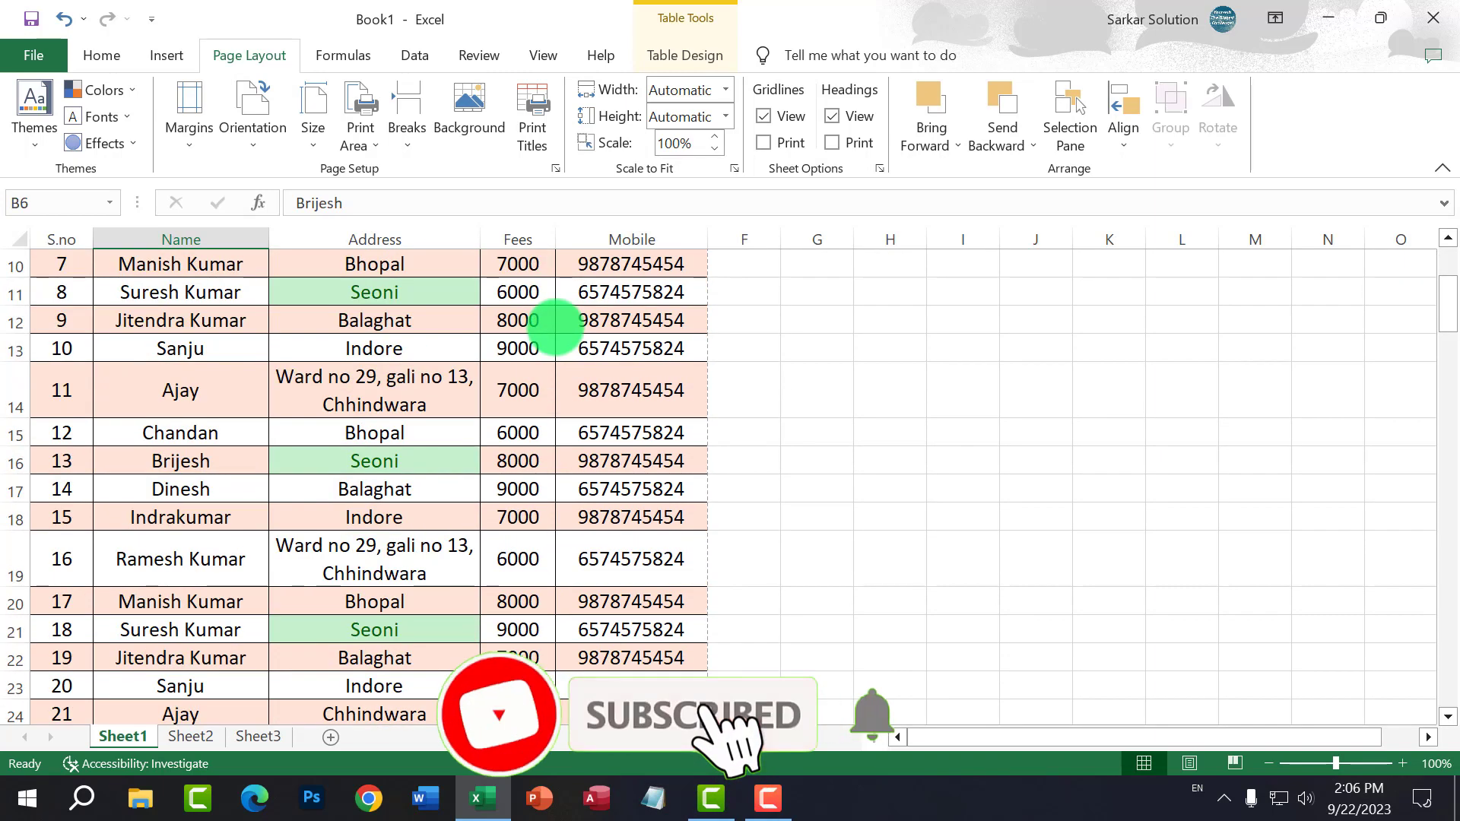
pyautogui.scroll(-3, 114, 516)
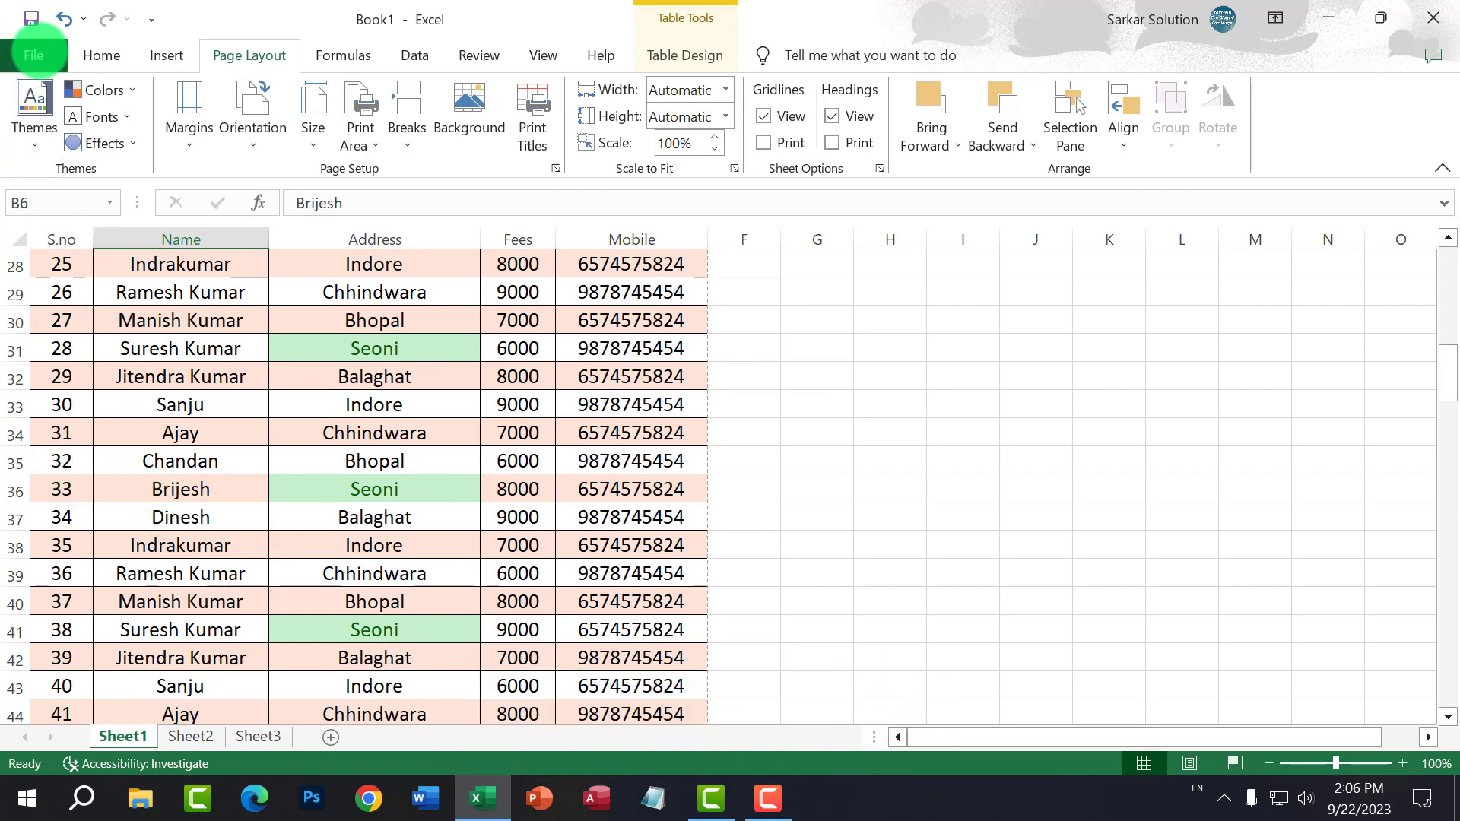
# Step: Check the logo, title and column headings on all four pages of the print preview and return to the worksheet
pyautogui.click(34, 53)
pyautogui.click(84, 506)
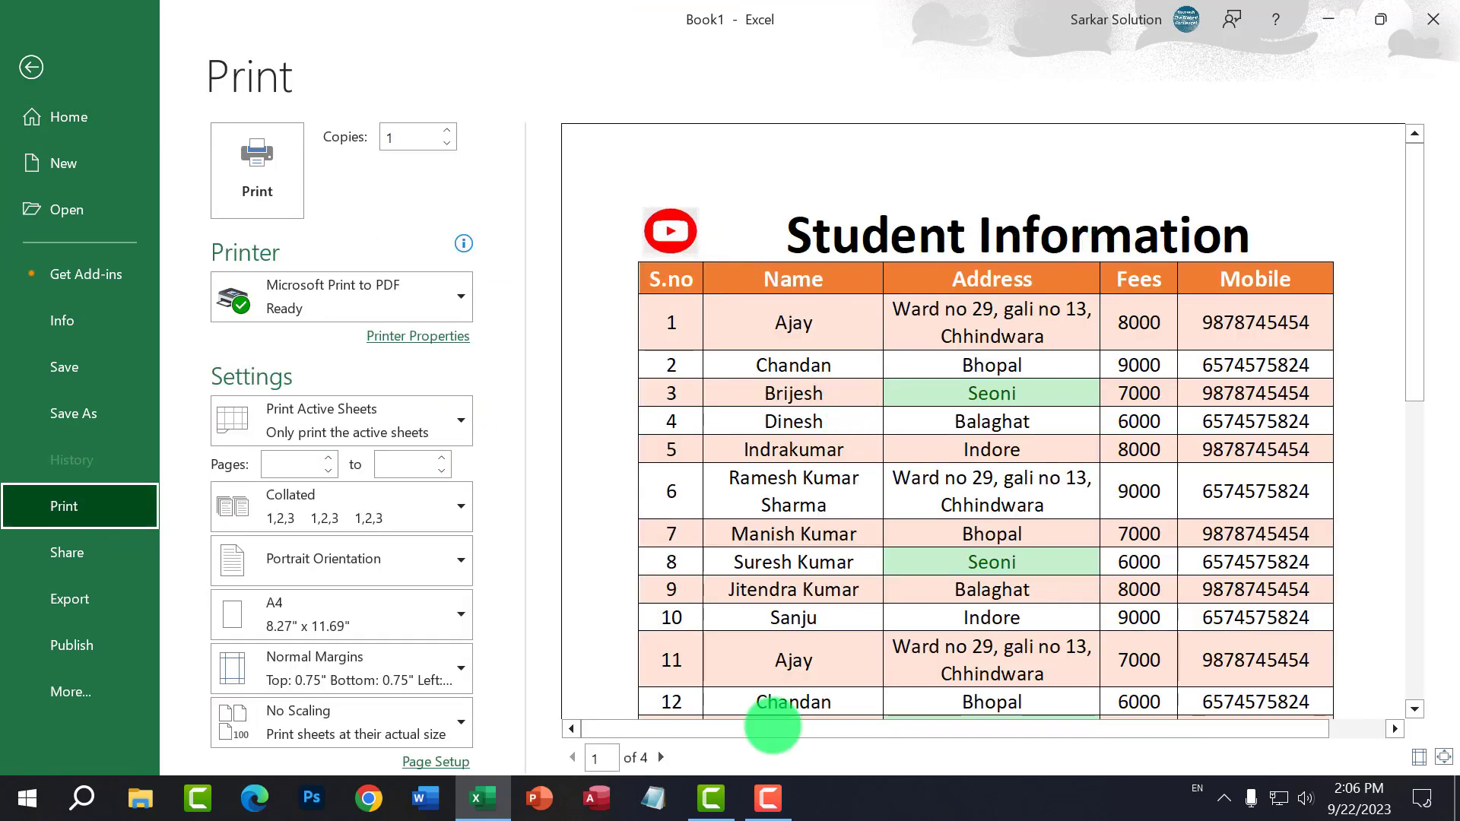
pyautogui.click(660, 757)
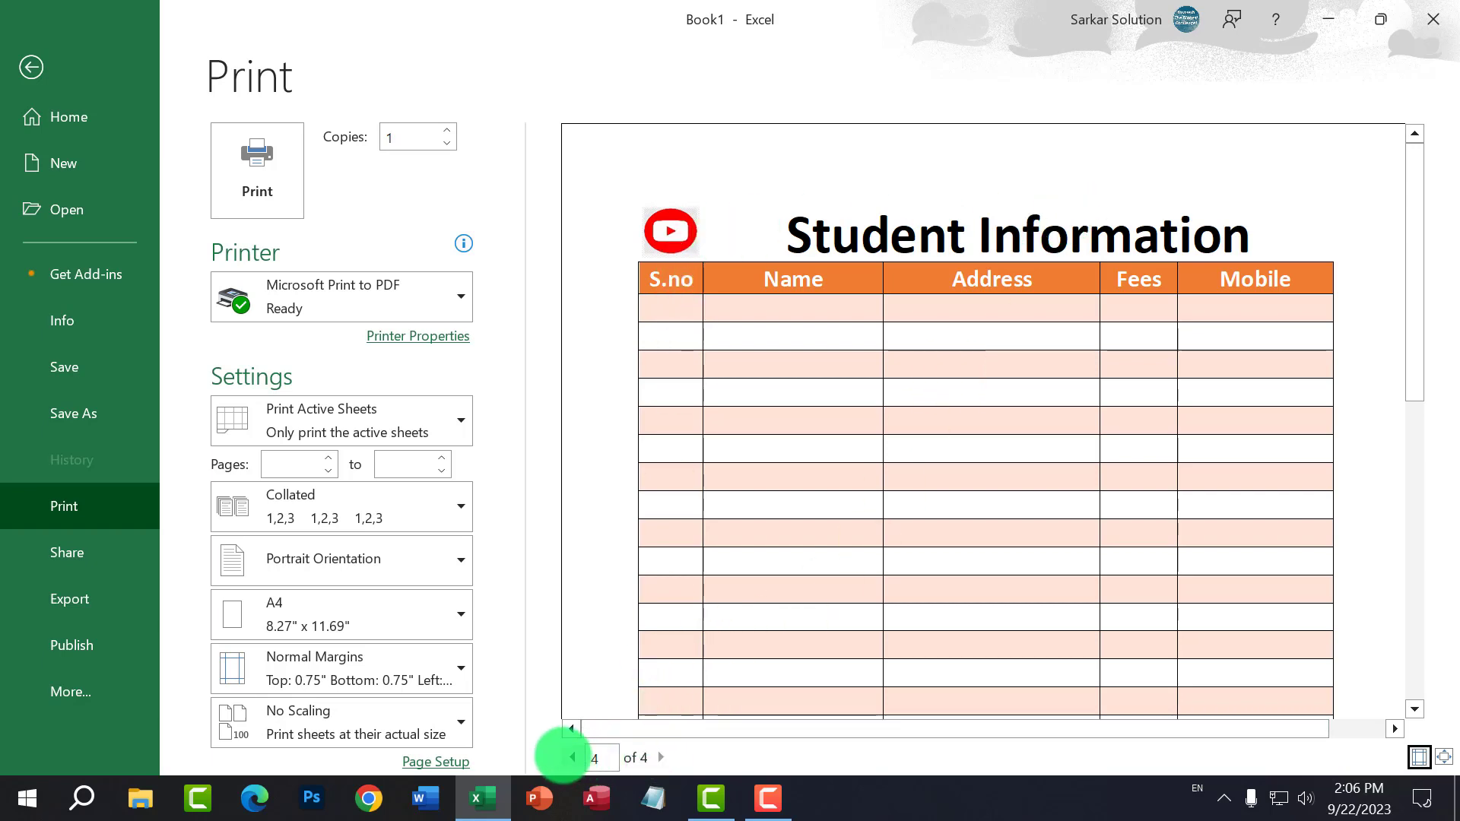
pyautogui.click(566, 755)
pyautogui.click(566, 756)
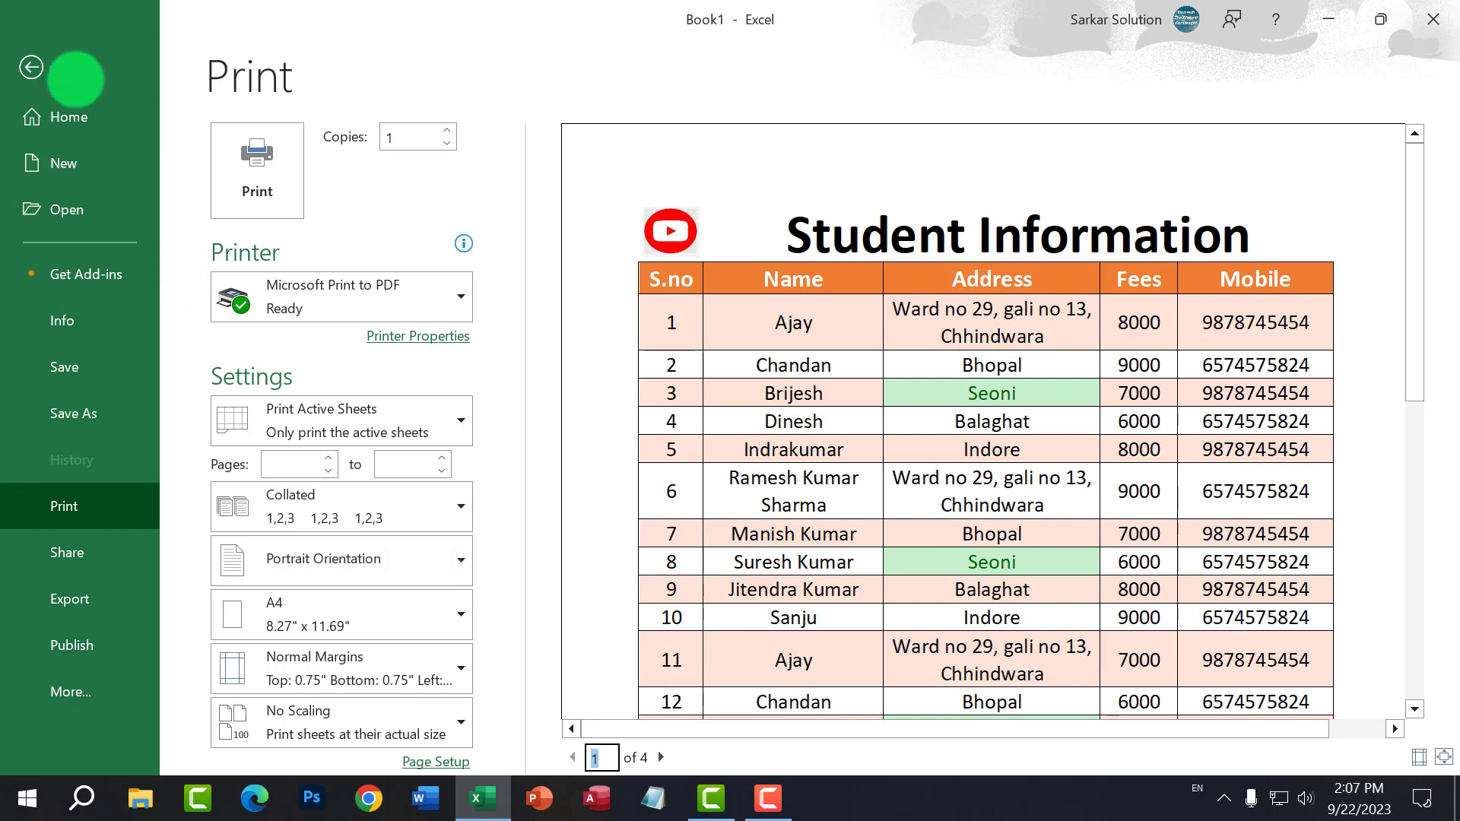
pyautogui.click(30, 66)
# Step: Examine the repeated headings across the pages in Page Layout view and return the worksheet to Normal view
pyautogui.scroll(4, 316, 463)
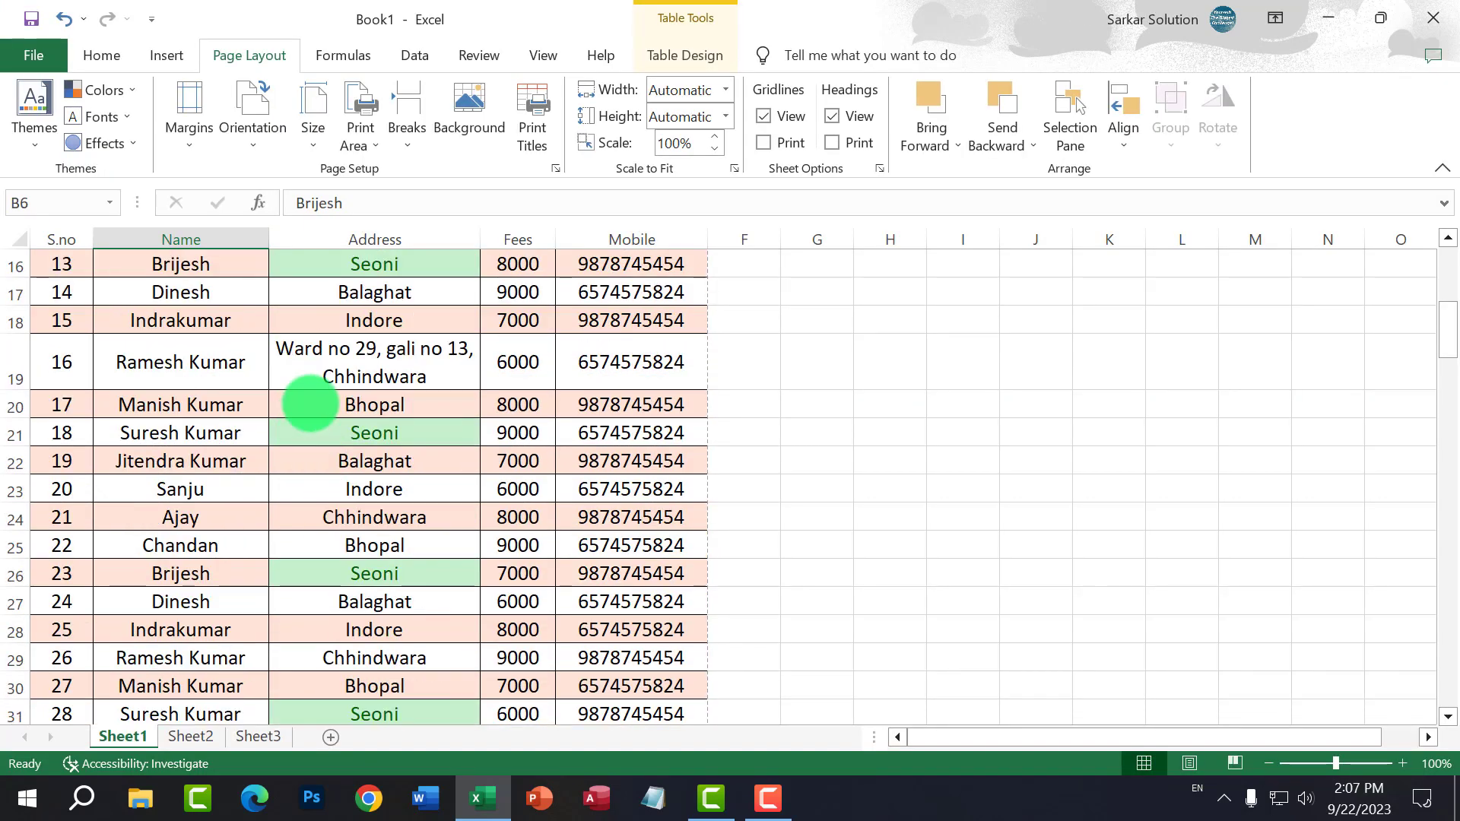
pyautogui.click(554, 53)
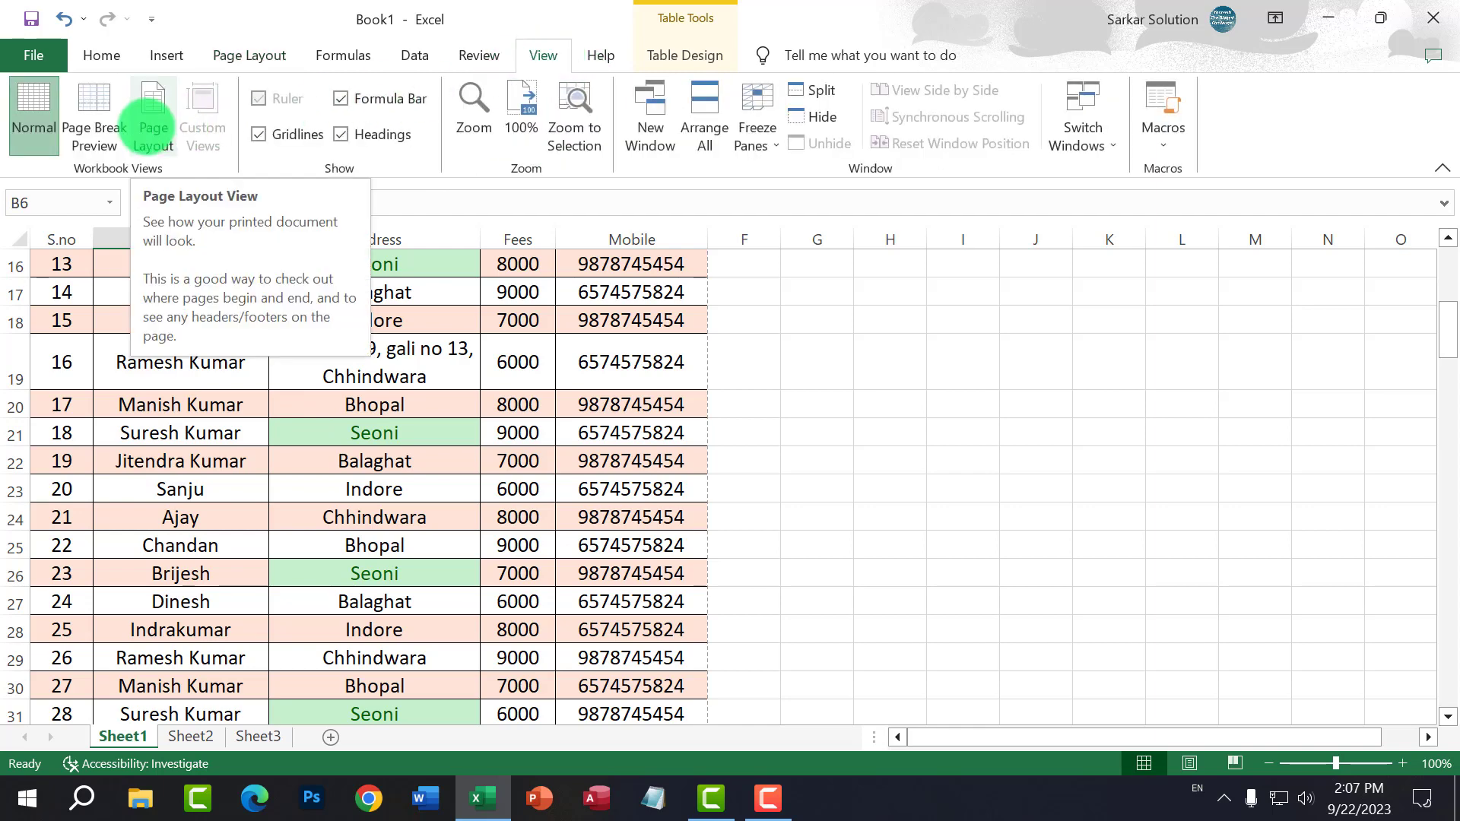
pyautogui.click(153, 127)
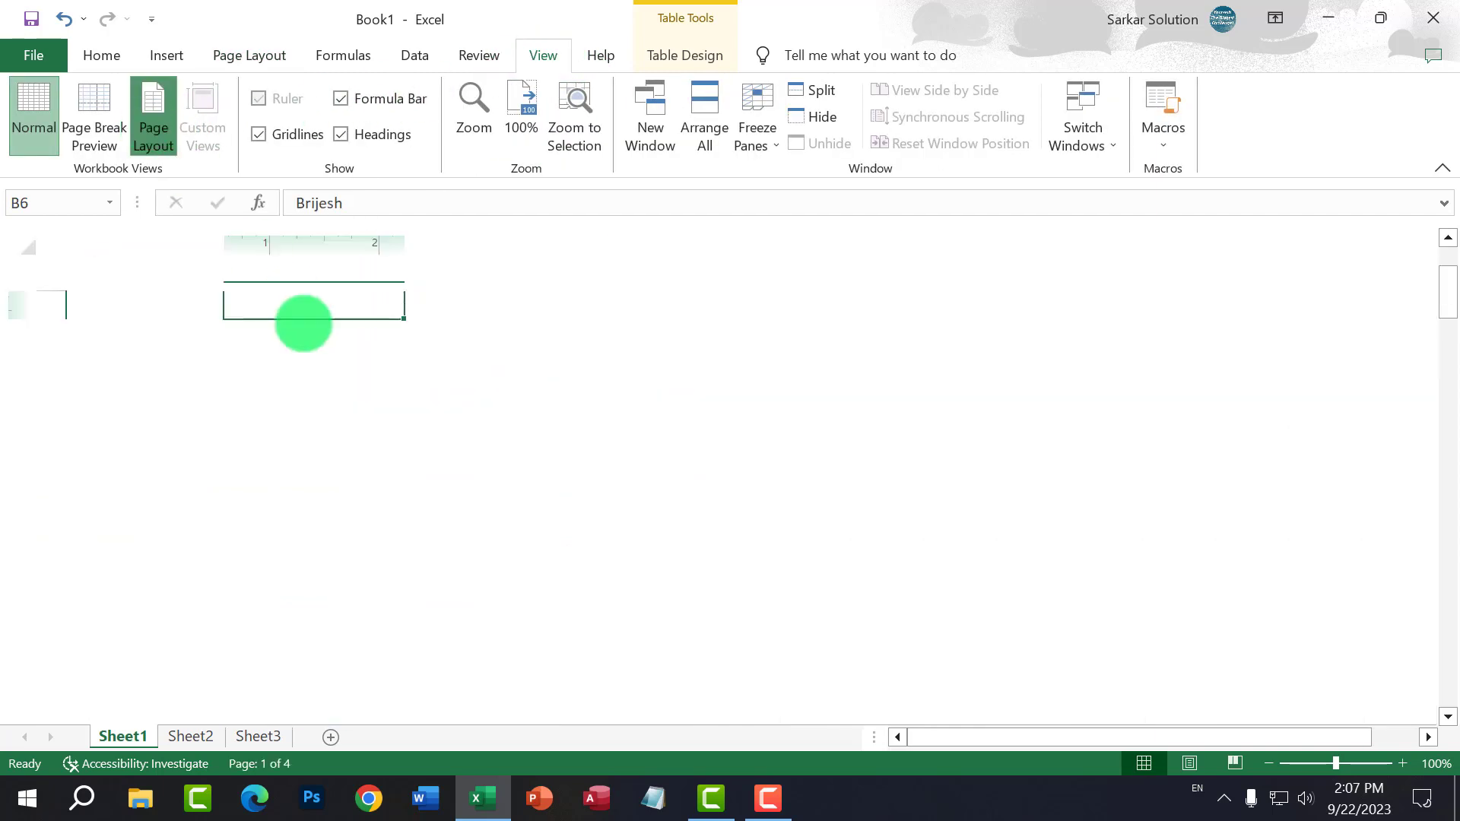
pyautogui.keyDown('ctrl'); pyautogui.scroll(-5, 312, 361); pyautogui.keyUp('ctrl')
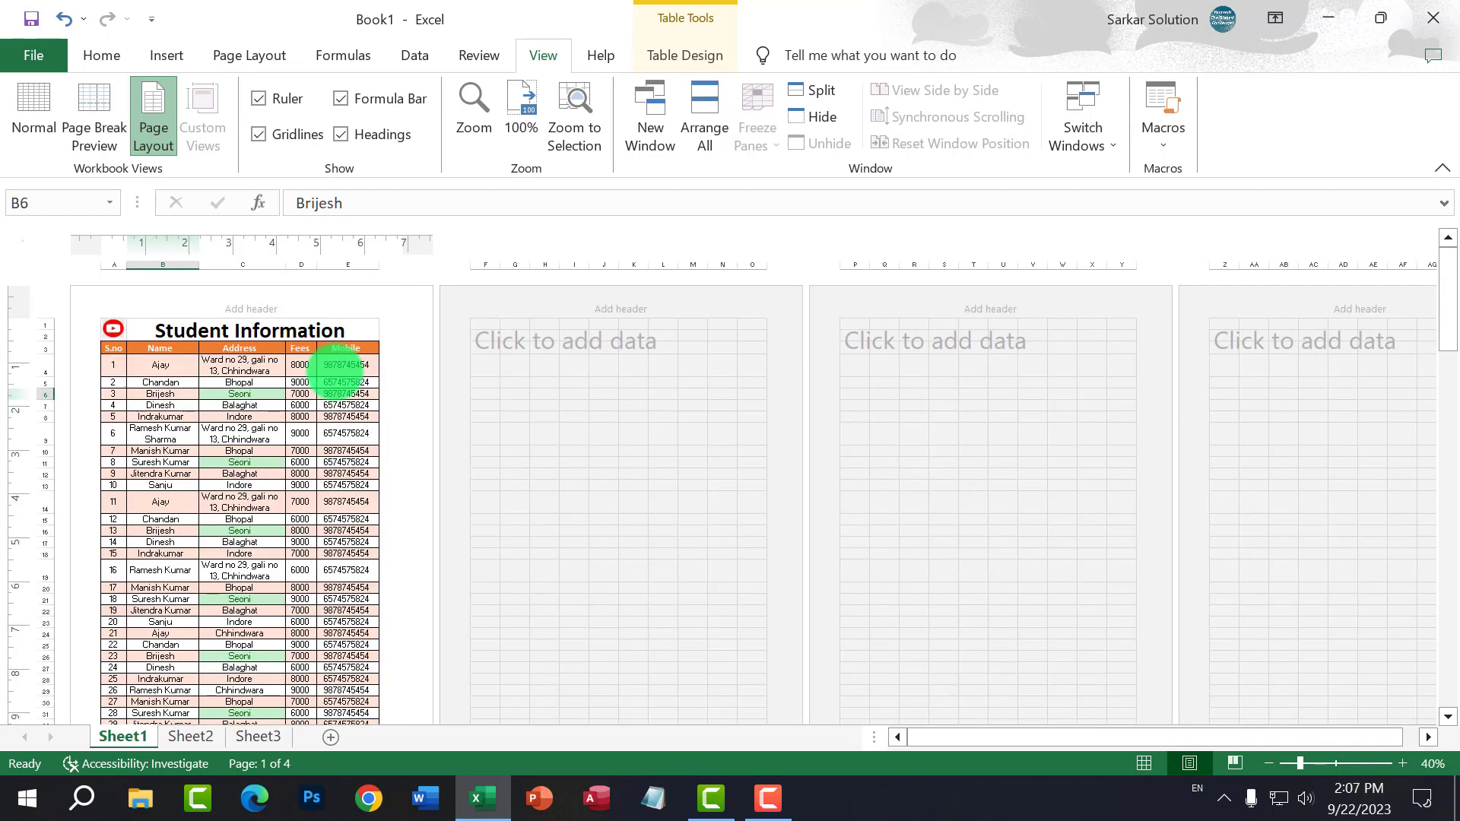
pyautogui.scroll(-15, 199, 570)
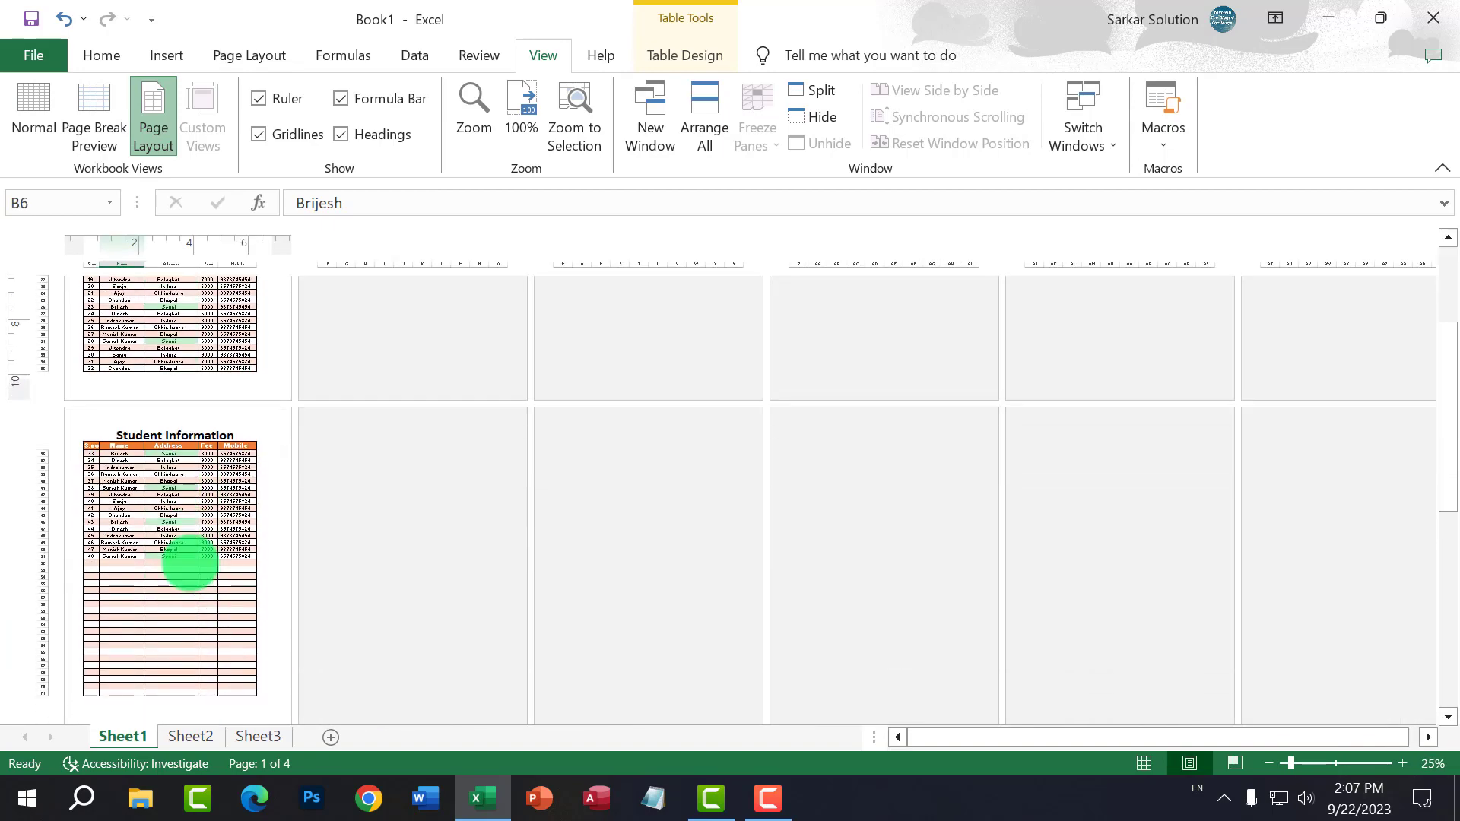
pyautogui.scroll(10, 190, 563)
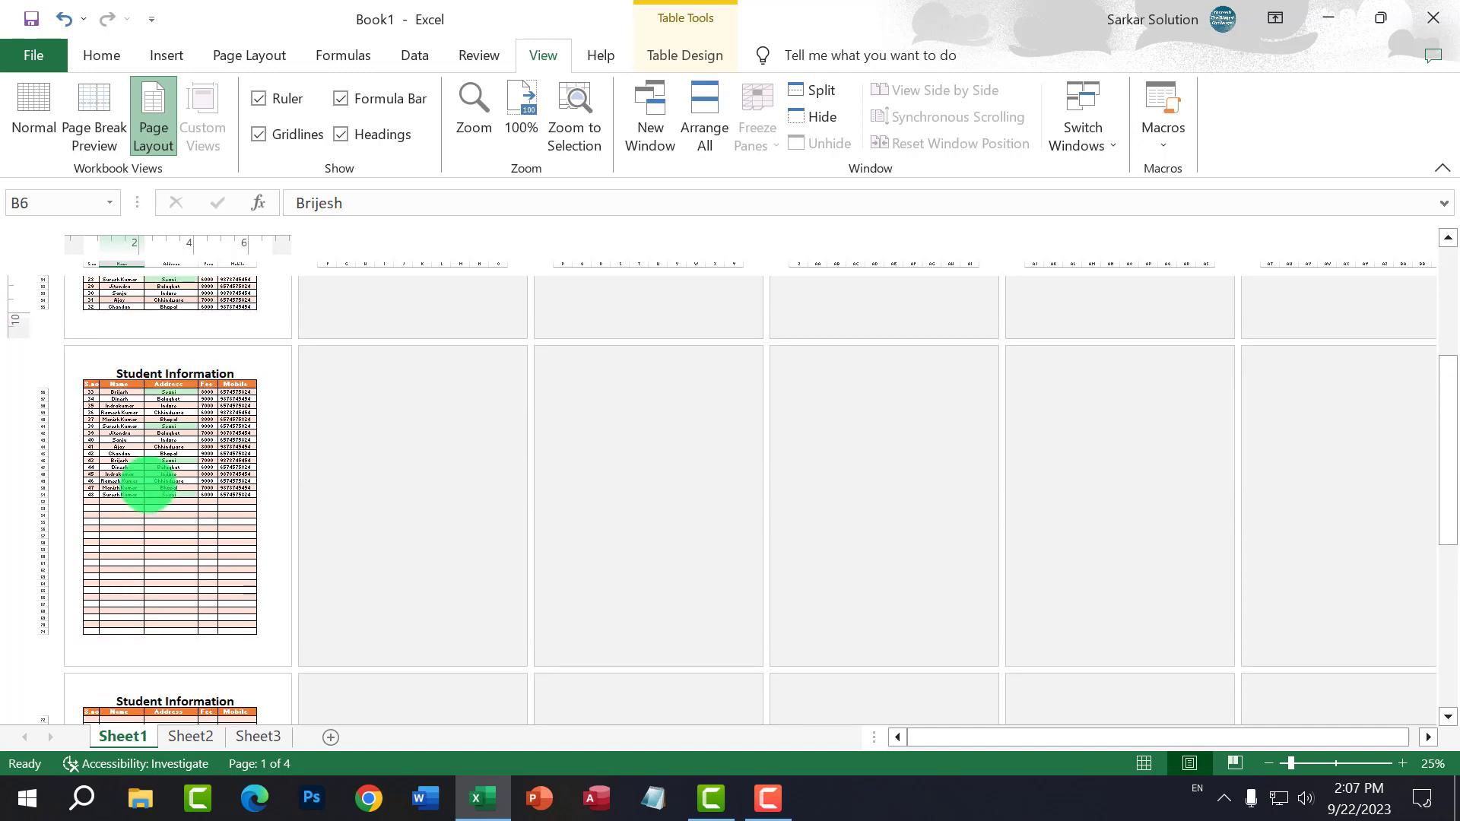
pyautogui.keyDown('ctrl'); pyautogui.scroll(4, 144, 410); pyautogui.keyUp('ctrl')
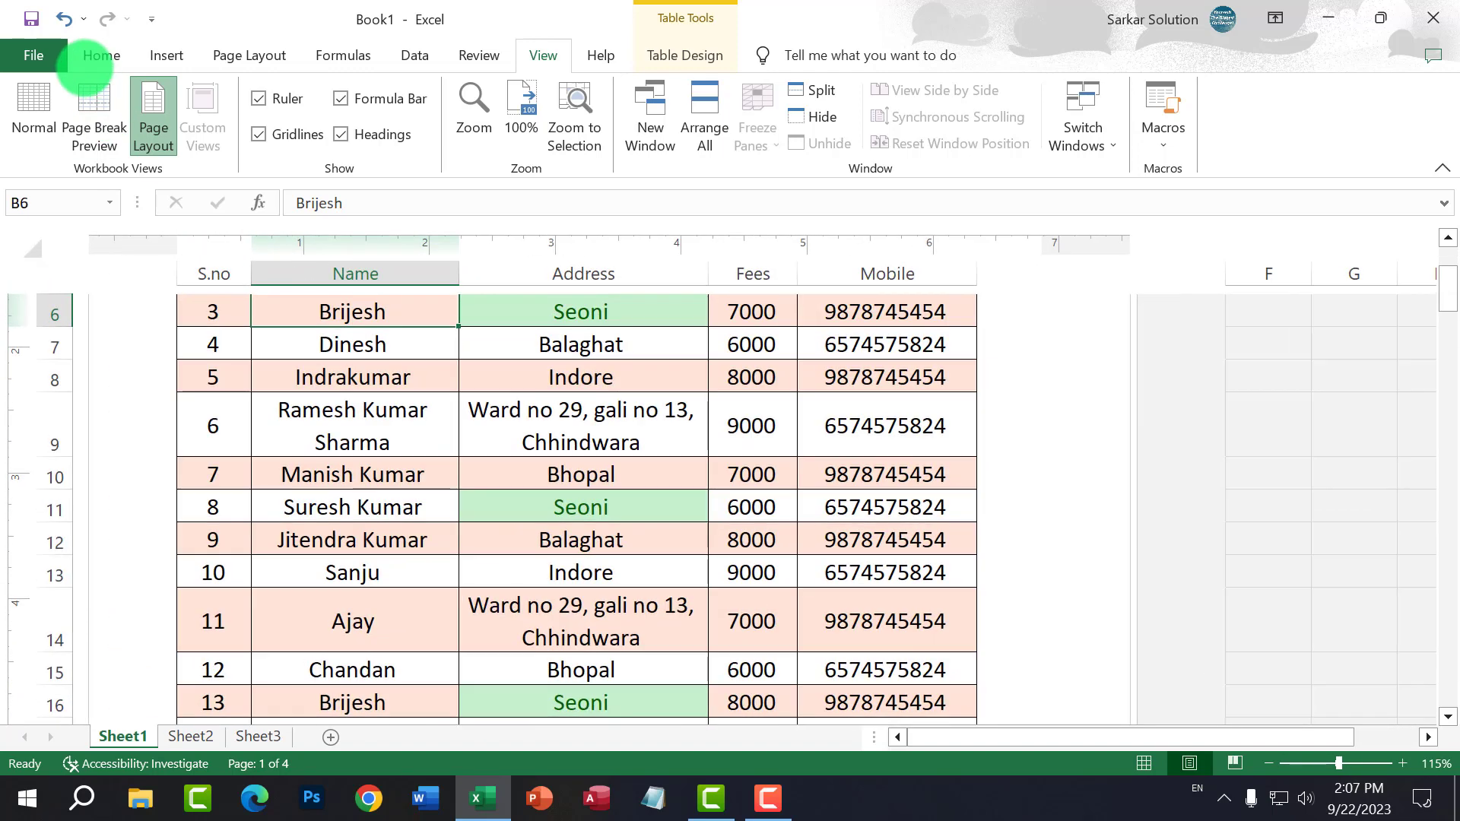
pyautogui.click(30, 114)
pyautogui.click(34, 56)
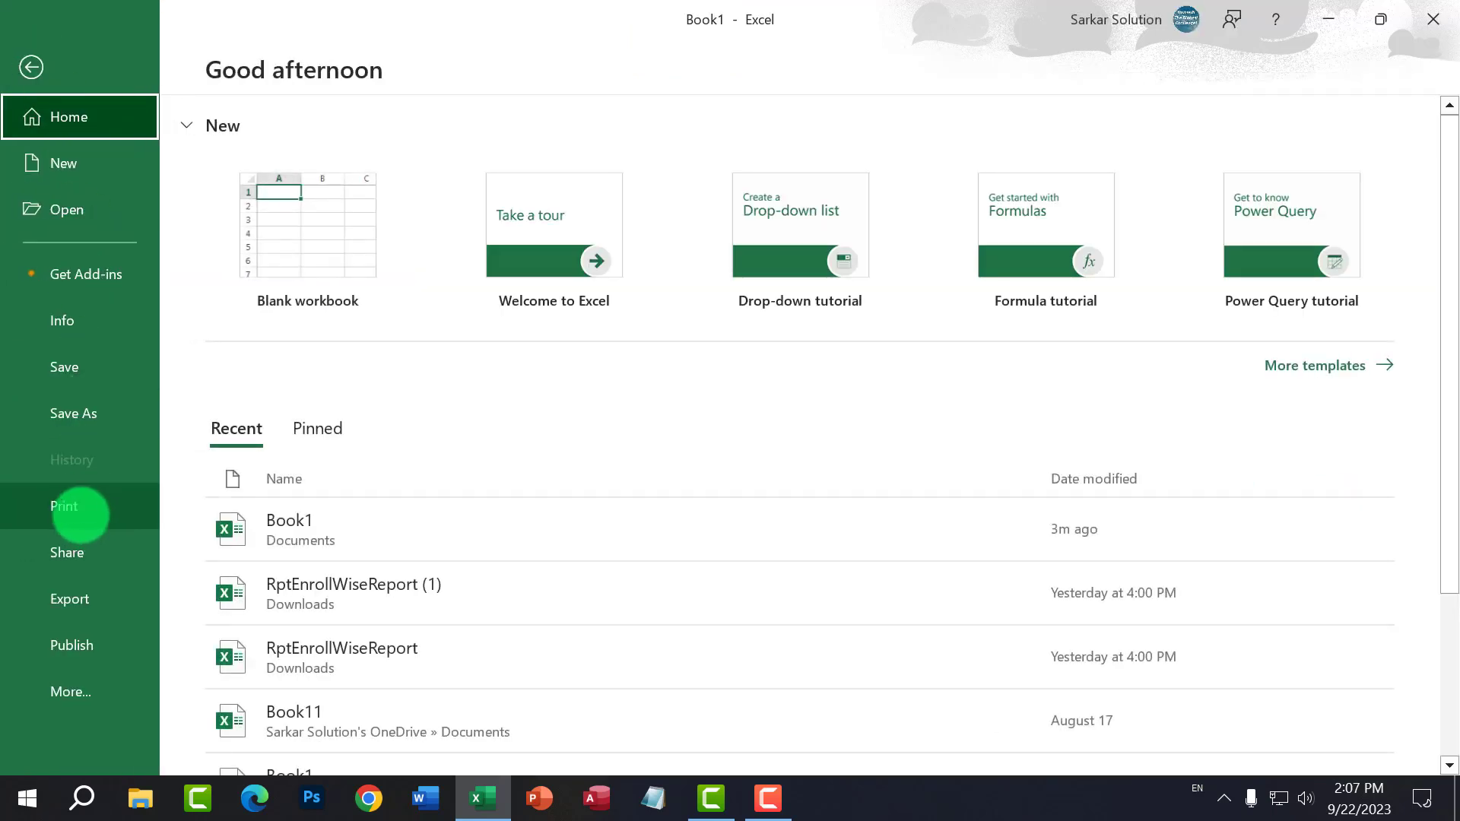
pyautogui.click(30, 67)
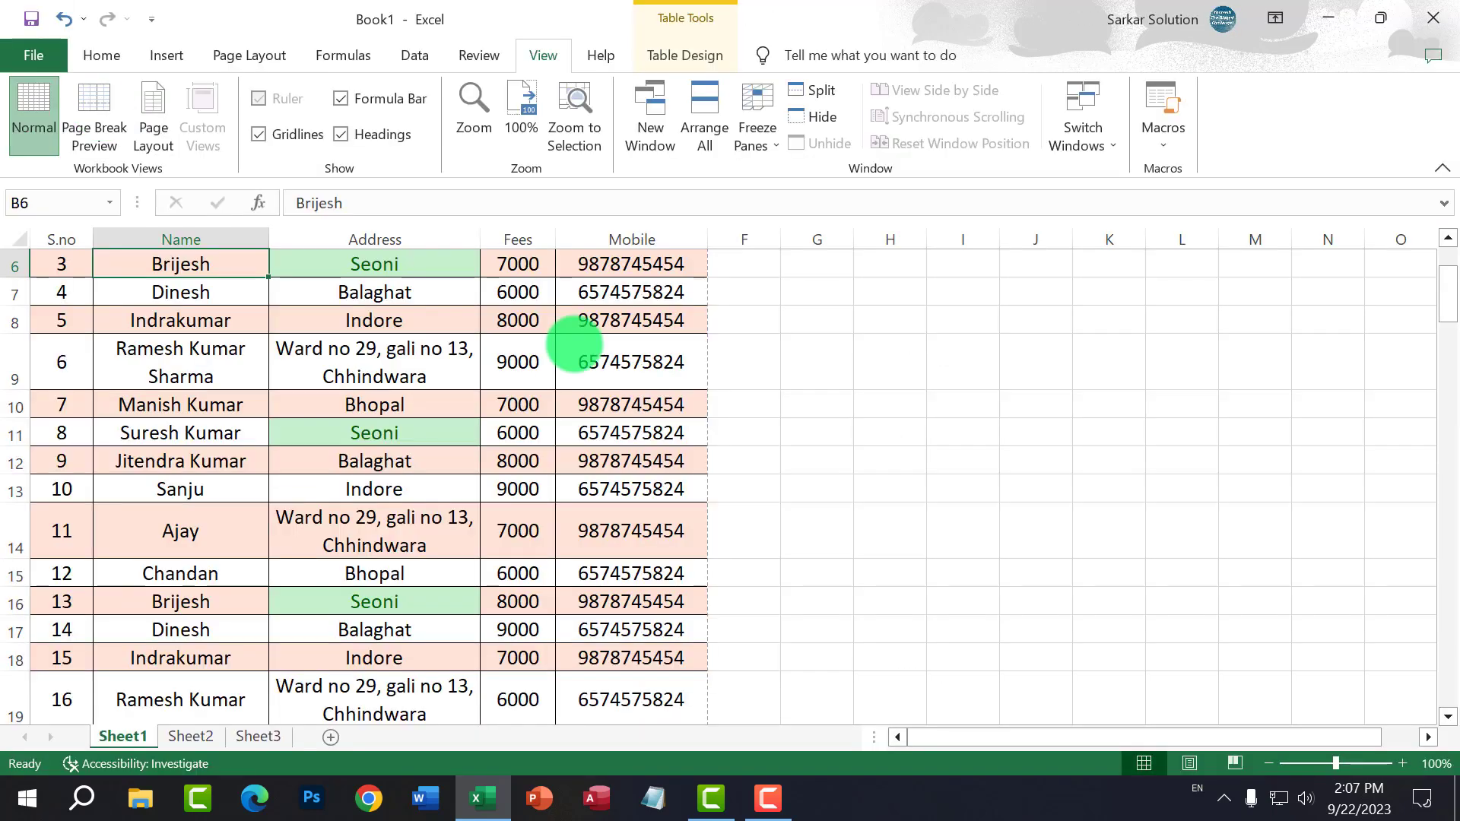
pyautogui.click(456, 335)
pyautogui.scroll(2, 354, 352)
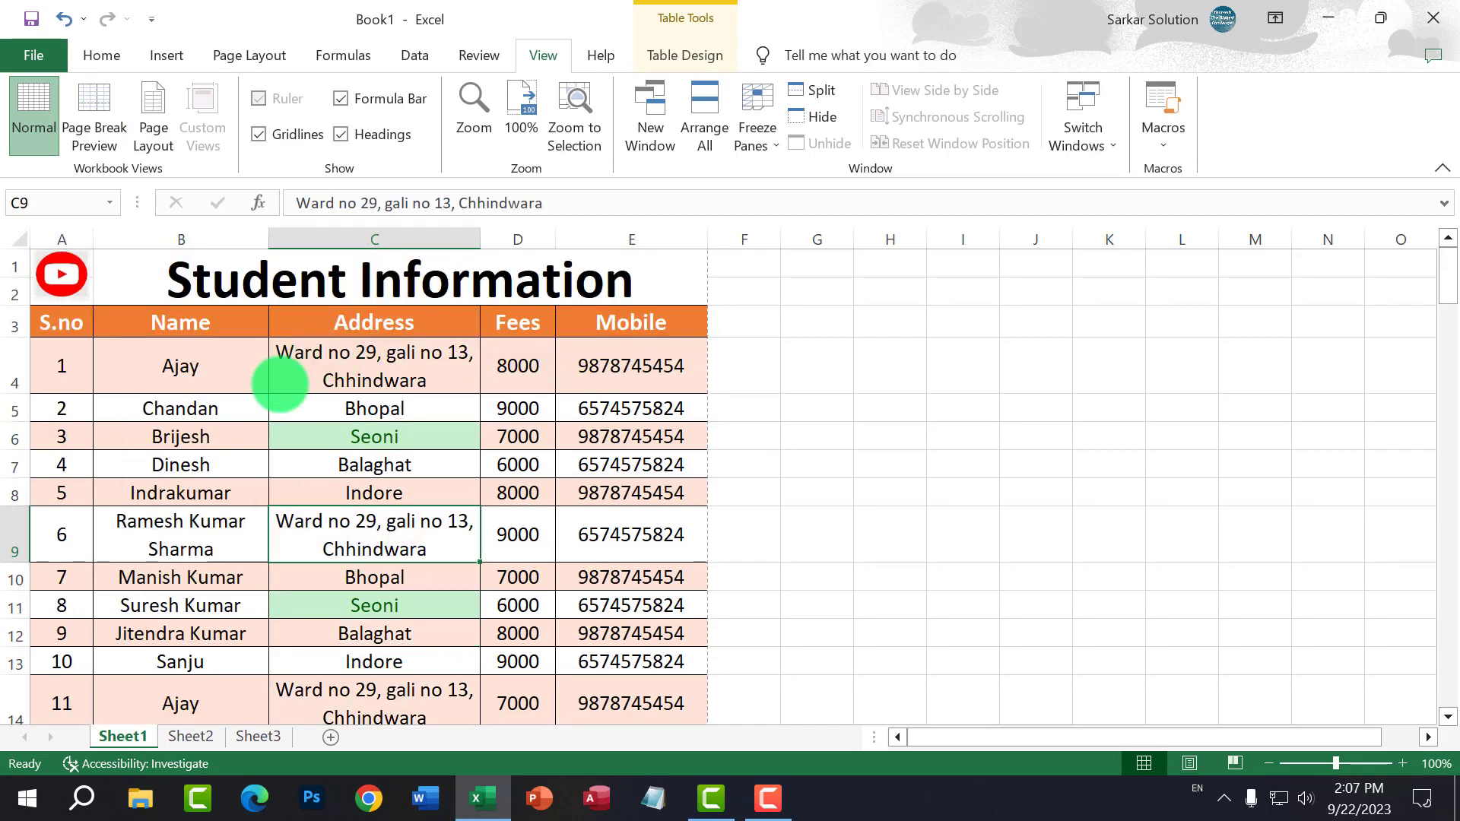
pyautogui.click(280, 383)
pyautogui.click(60, 323)
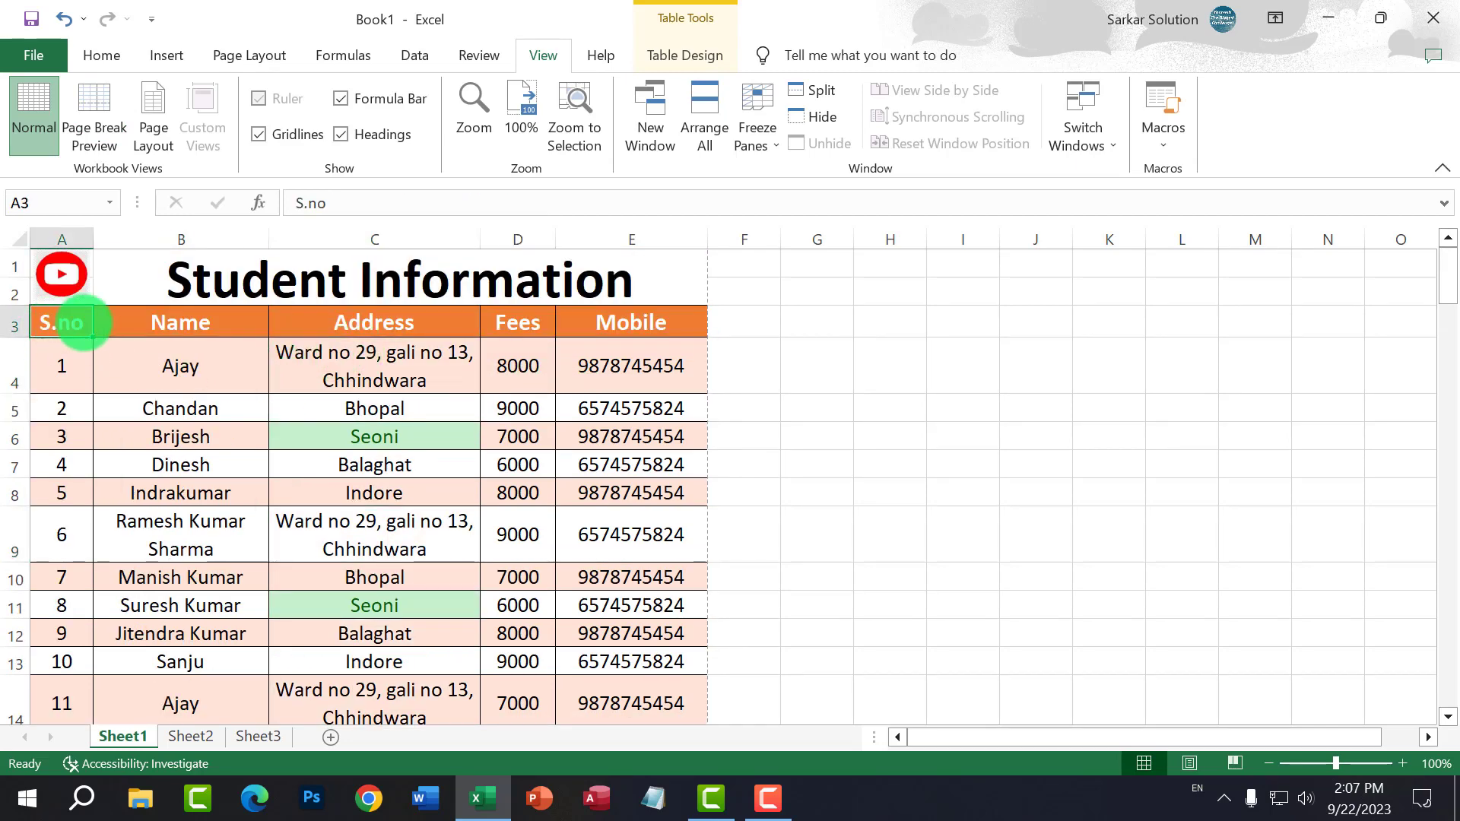
pyautogui.click(179, 318)
pyautogui.click(365, 320)
pyautogui.click(639, 319)
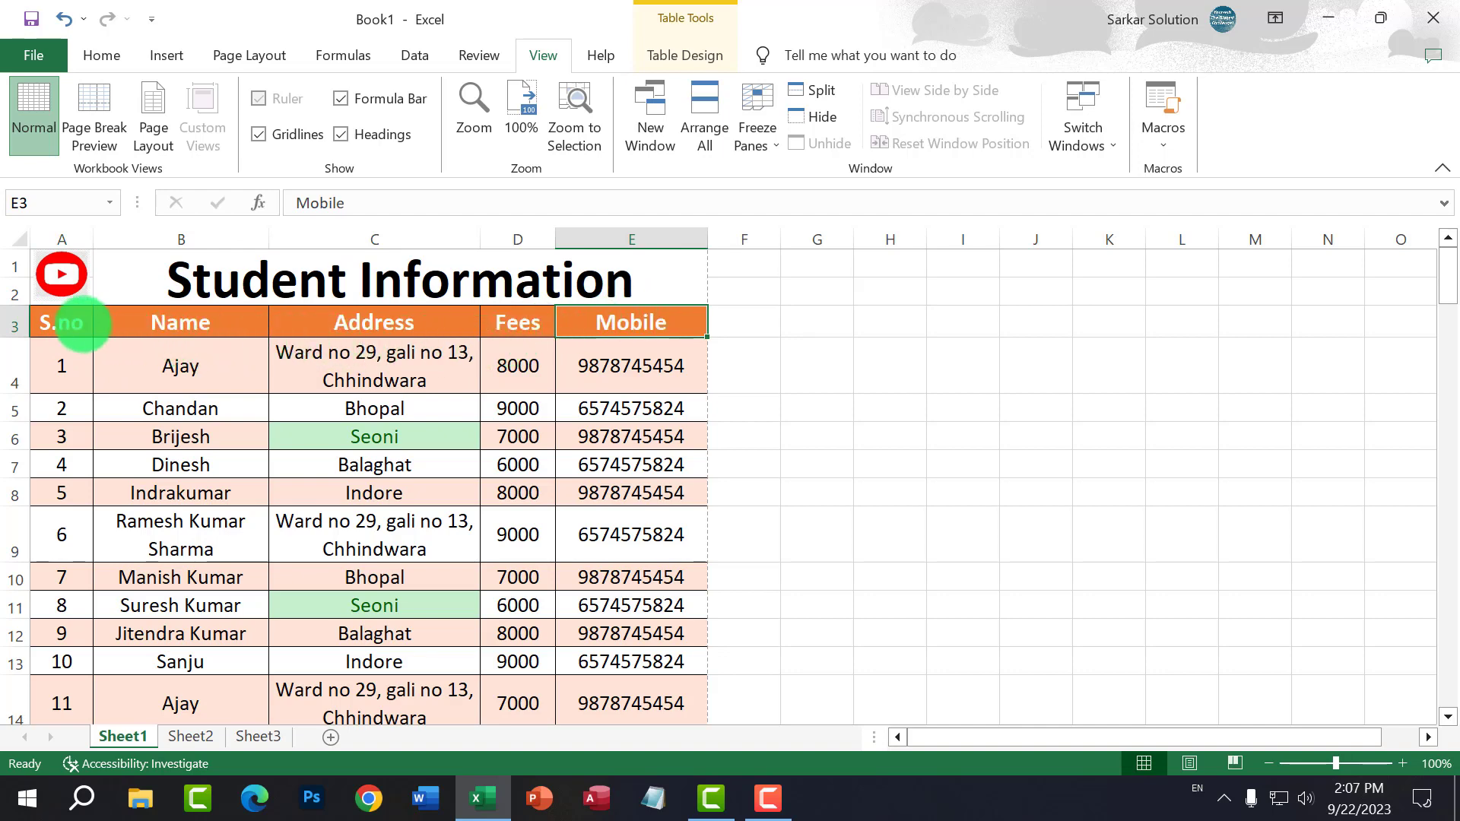
pyautogui.moveTo(82, 324); pyautogui.dragTo(348, 714)
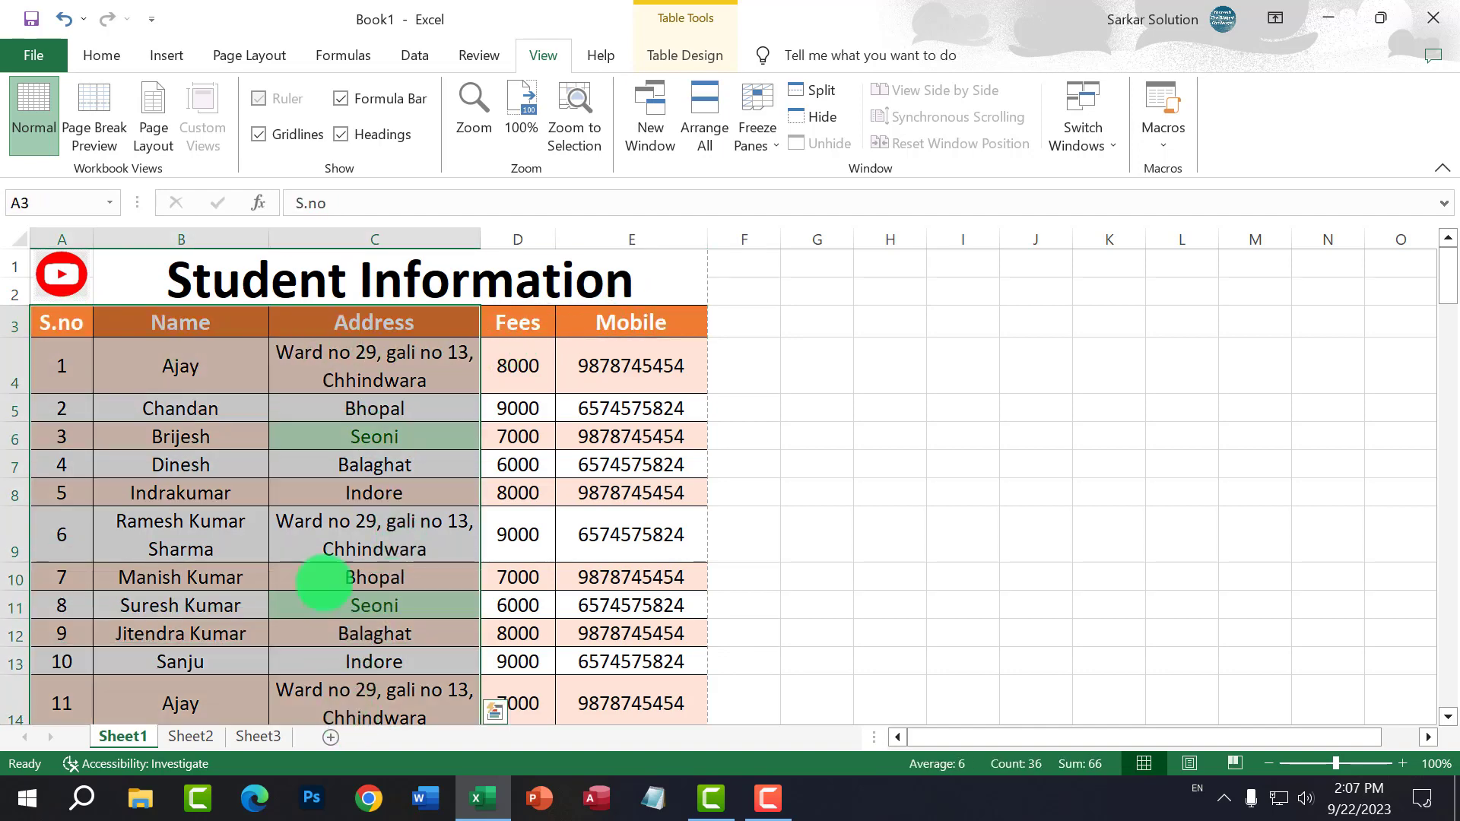
# Step: Show the print preview of Sheet1 again from its first page
pyautogui.scroll(-1, 324, 583)
pyautogui.scroll(-2, 317, 552)
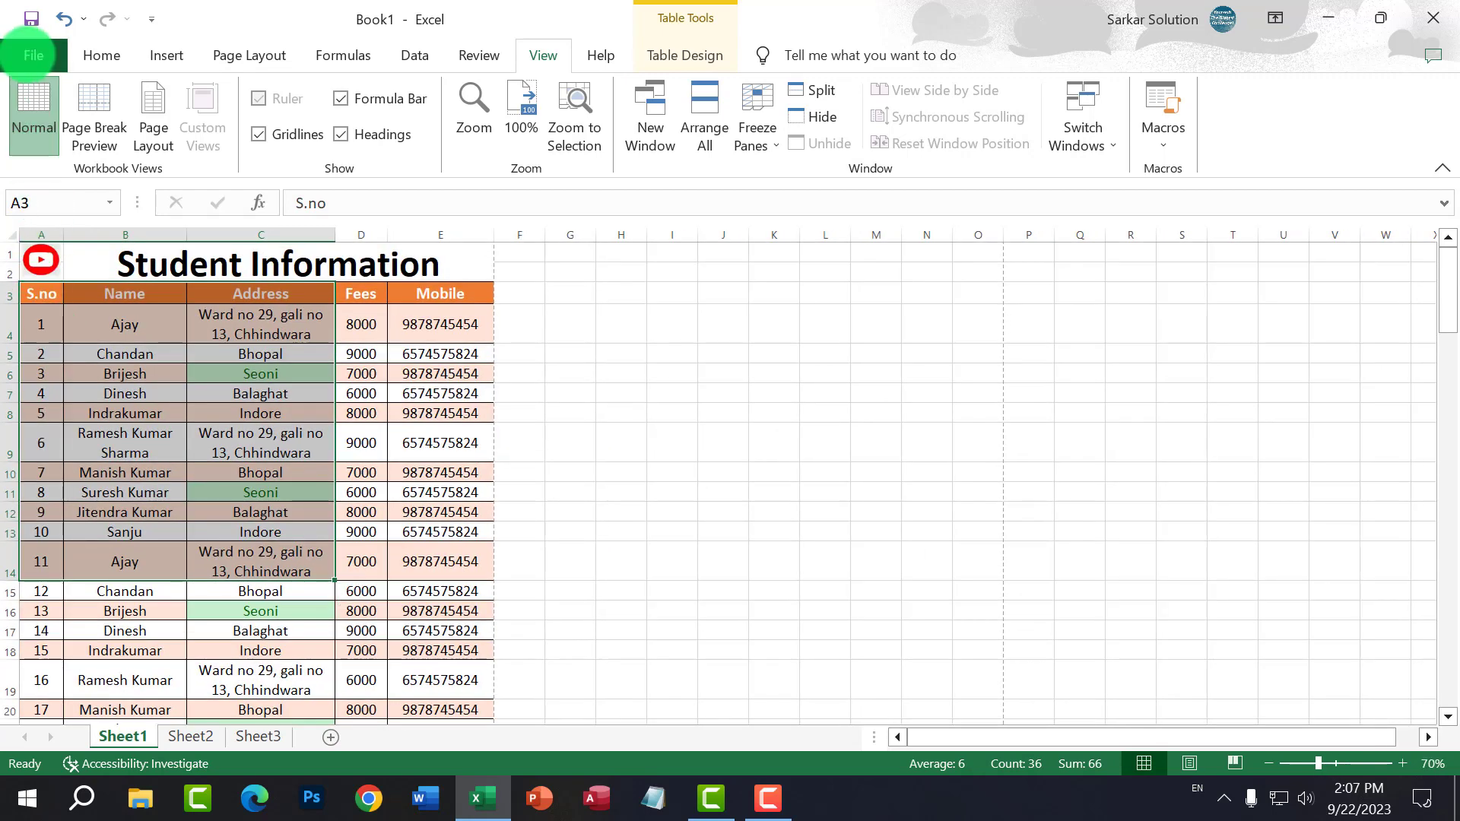
pyautogui.click(33, 54)
pyautogui.click(76, 505)
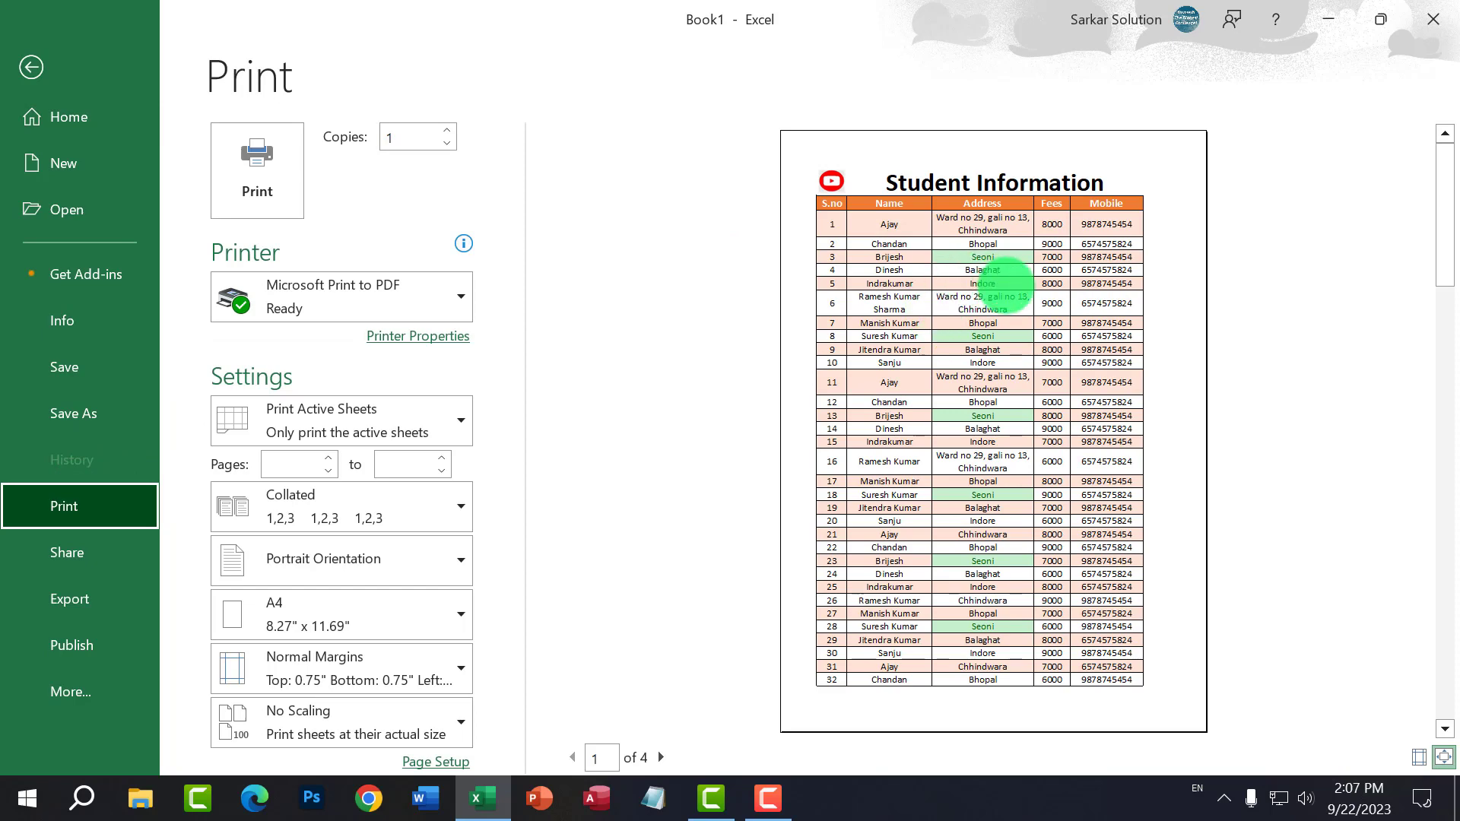
# Step: Set the selected range A3:C14 as Sheet1's print area and check the result in the print preview
pyautogui.click(1004, 285)
pyautogui.click(32, 67)
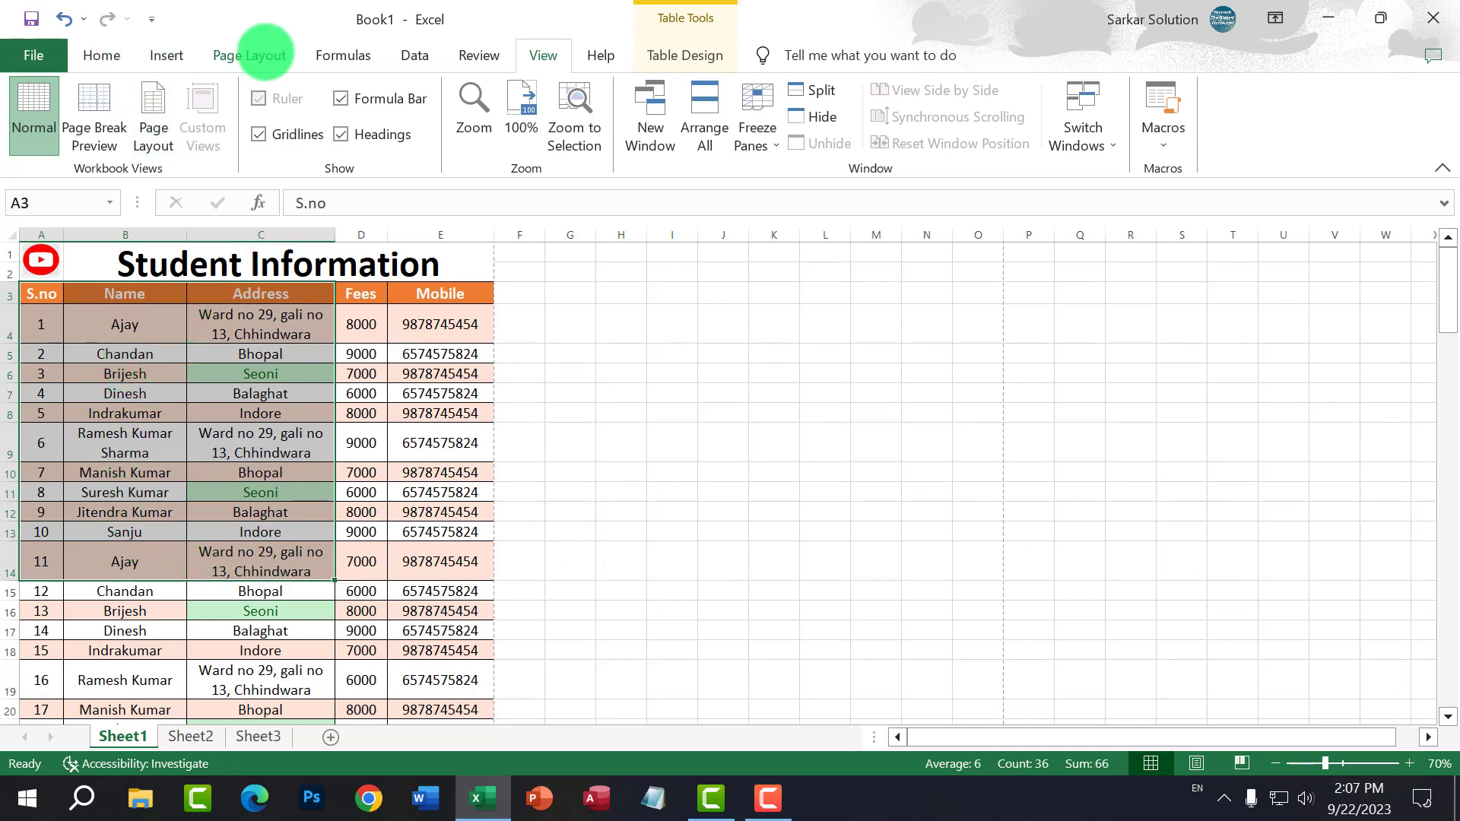
pyautogui.click(264, 53)
pyautogui.click(363, 141)
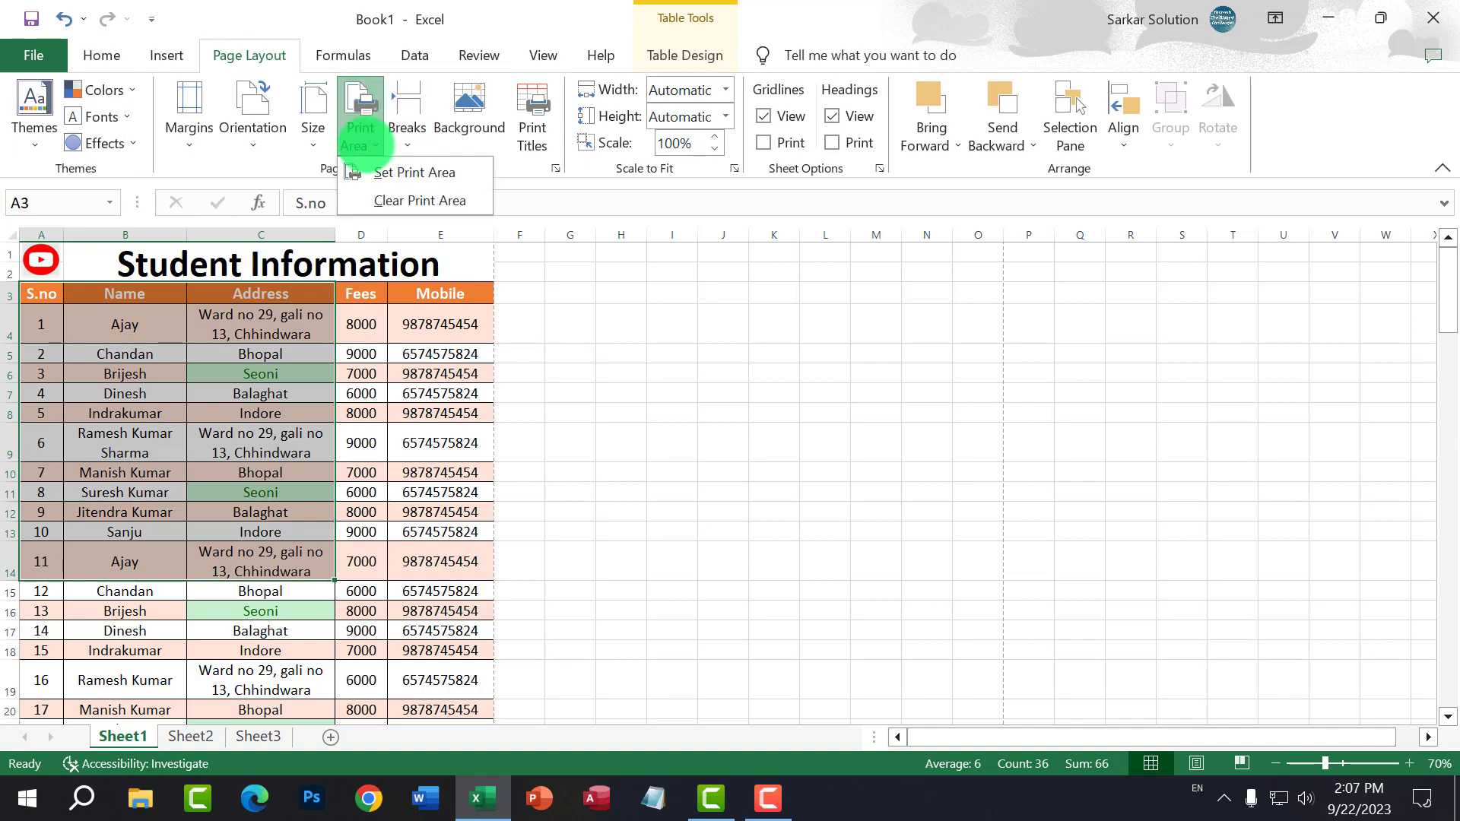
pyautogui.click(384, 170)
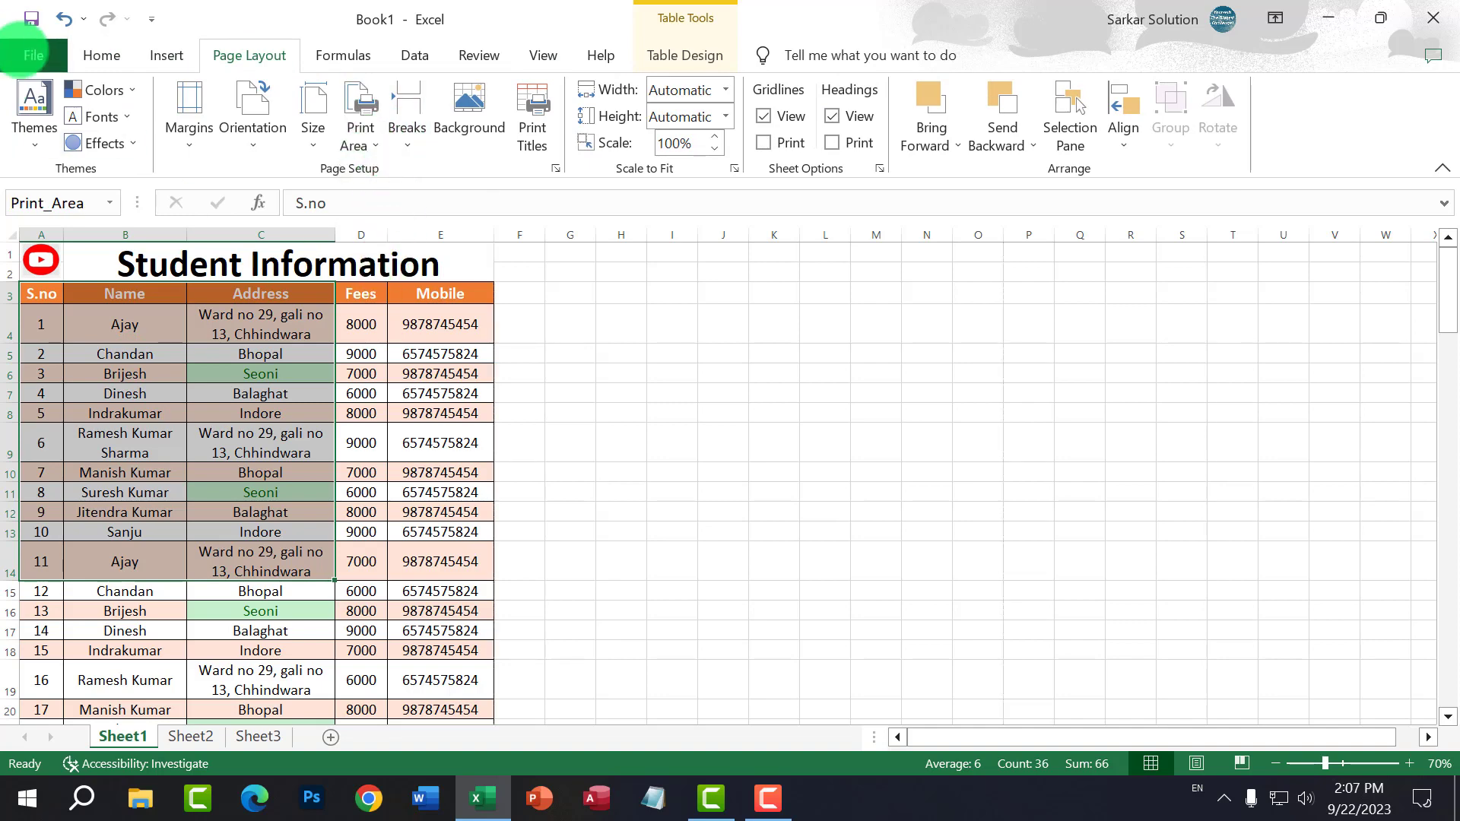
pyautogui.click(34, 54)
pyautogui.click(76, 504)
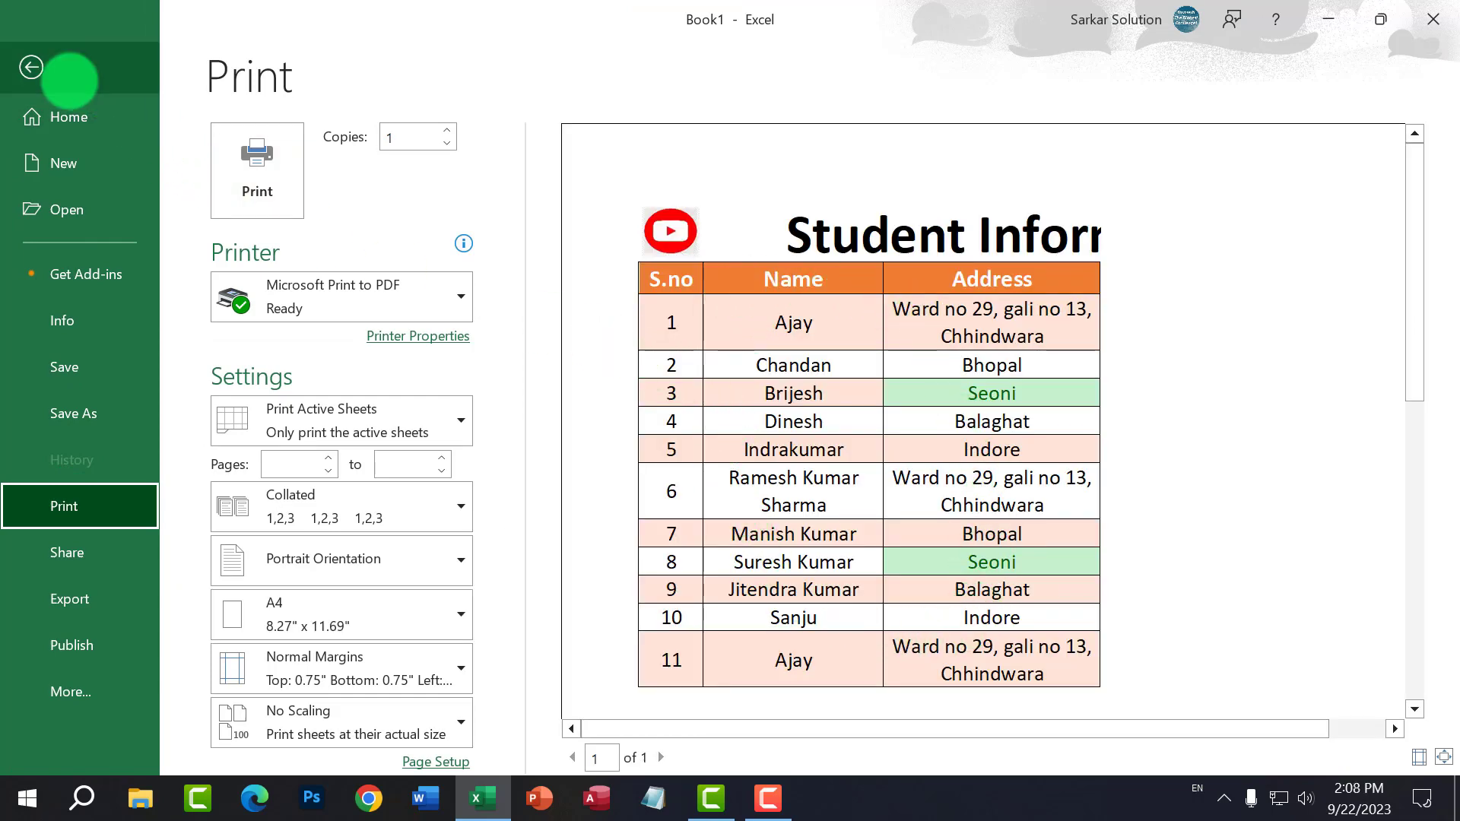
pyautogui.click(31, 68)
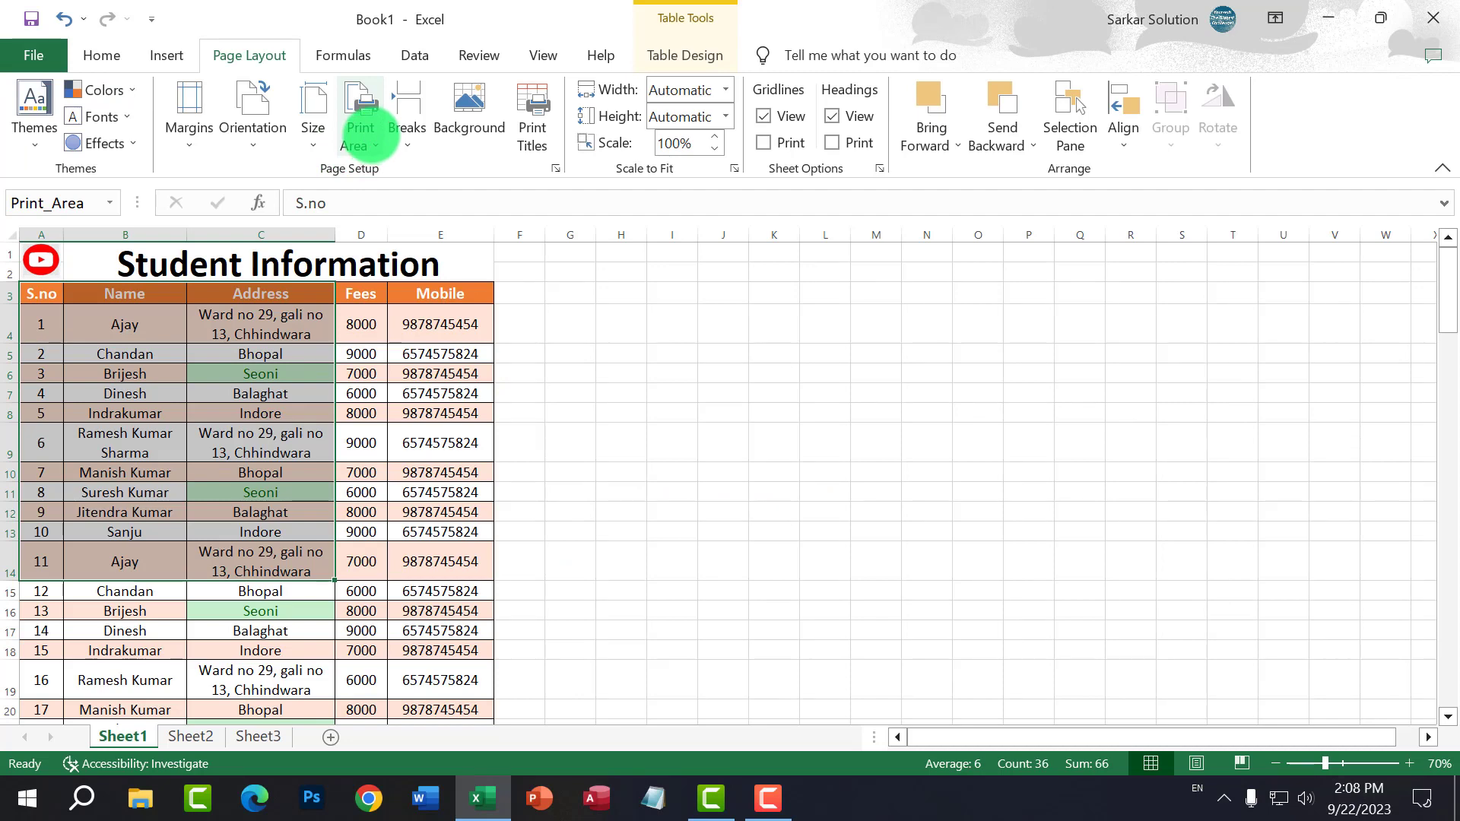
# Step: Clear Sheet1's print area, check the print preview again and return to the worksheet
pyautogui.click(371, 138)
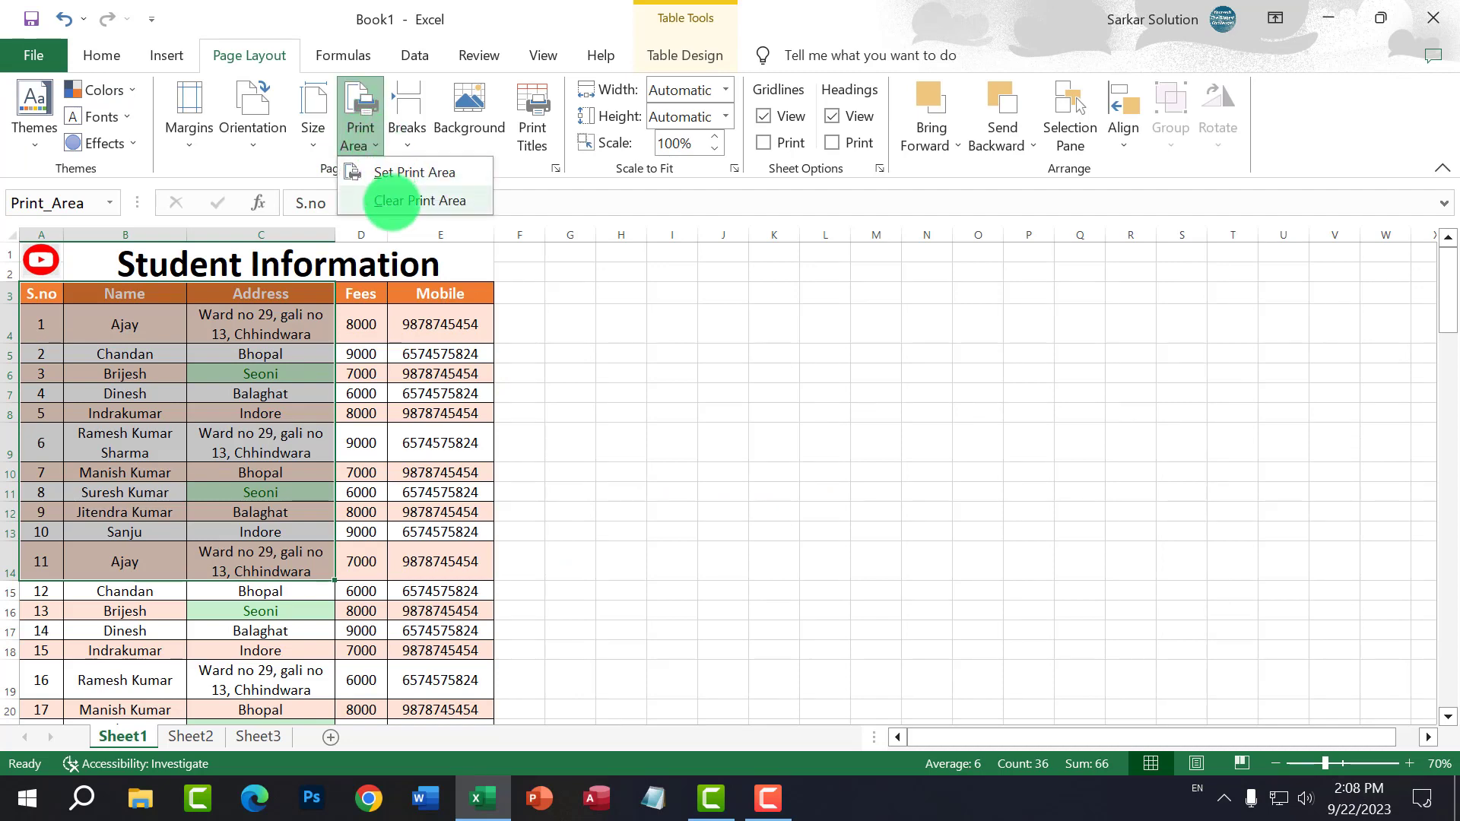
pyautogui.click(395, 201)
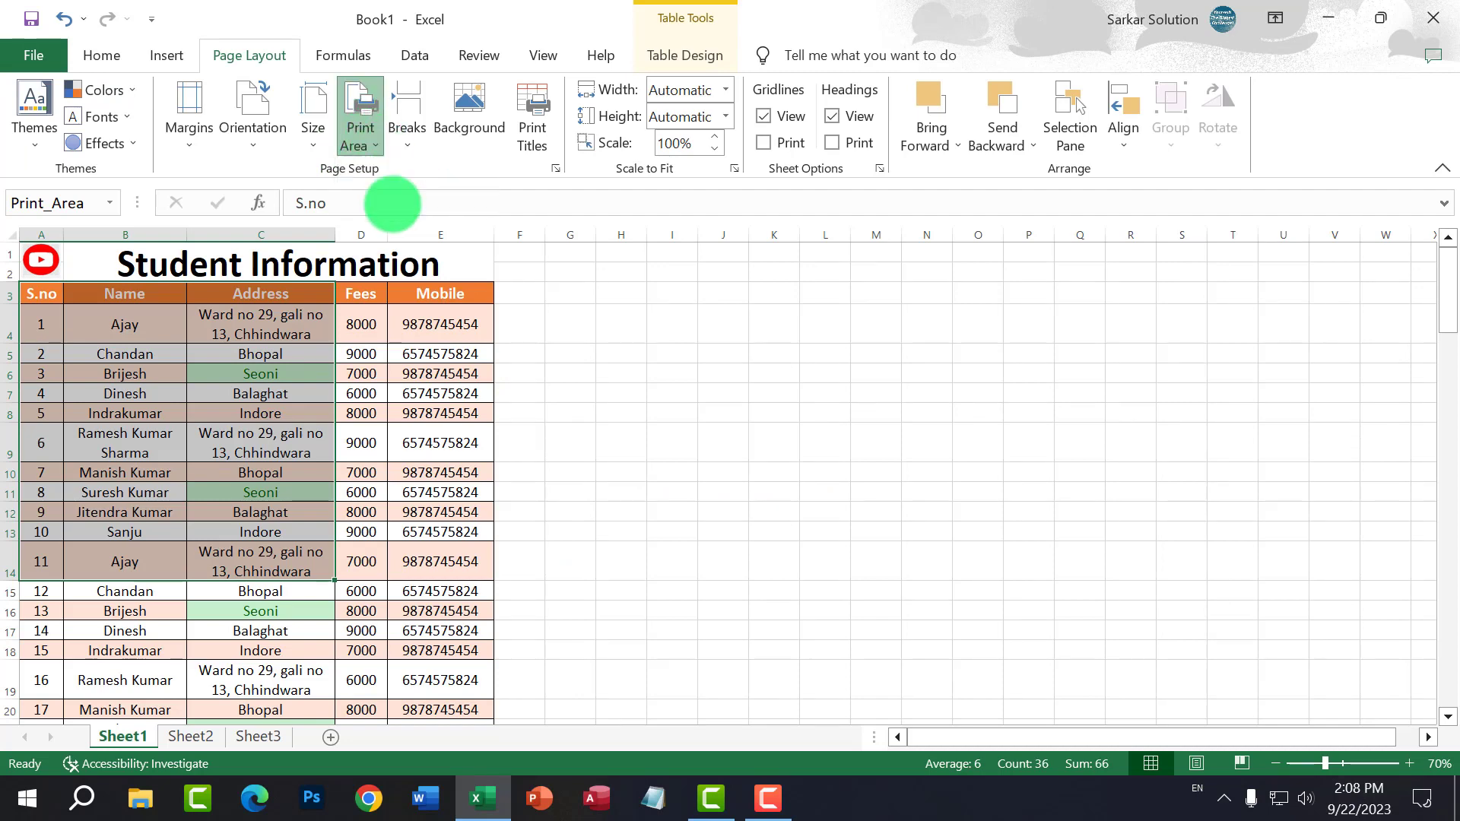
pyautogui.click(33, 55)
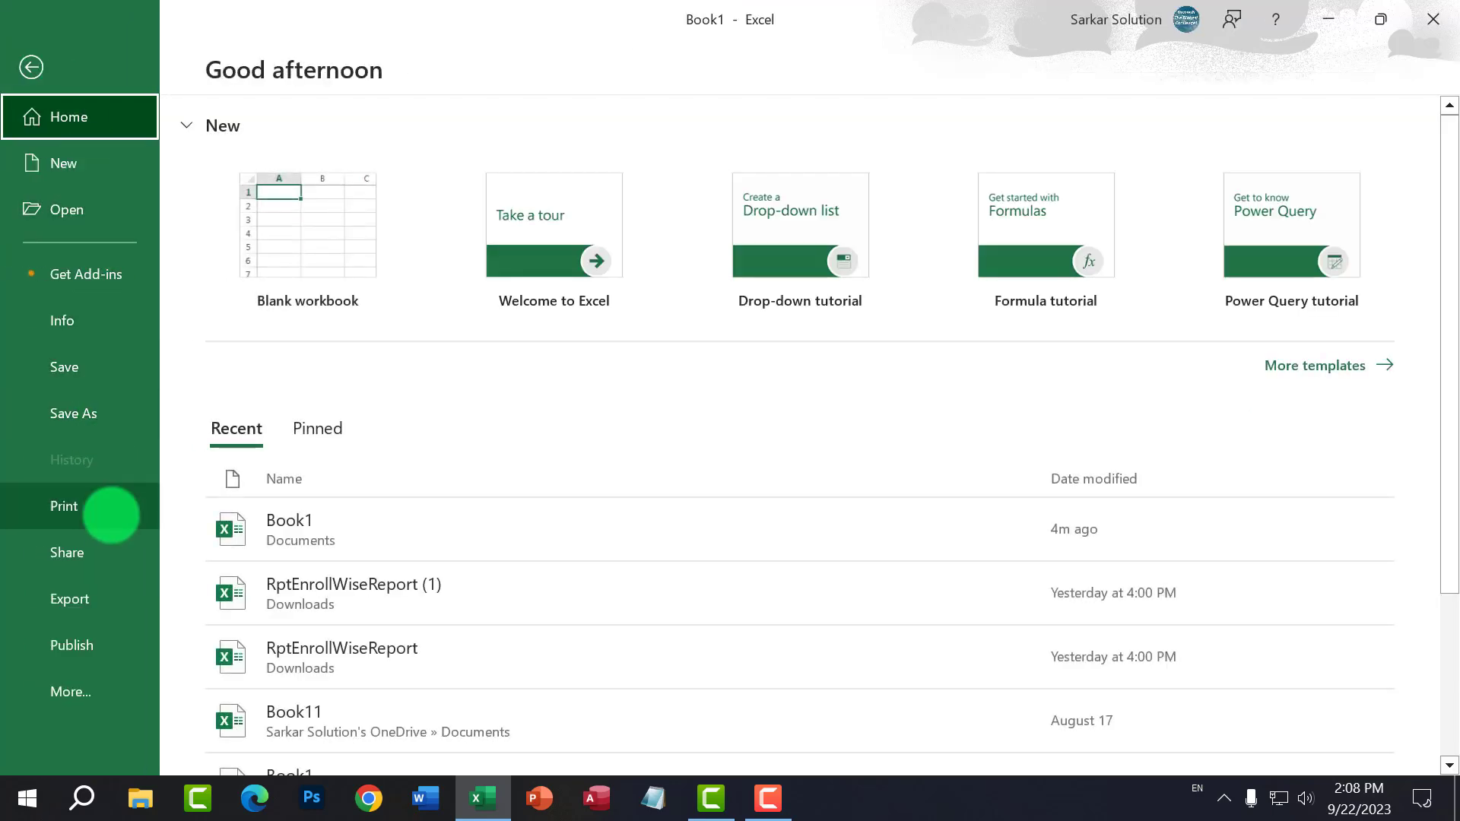
pyautogui.click(110, 507)
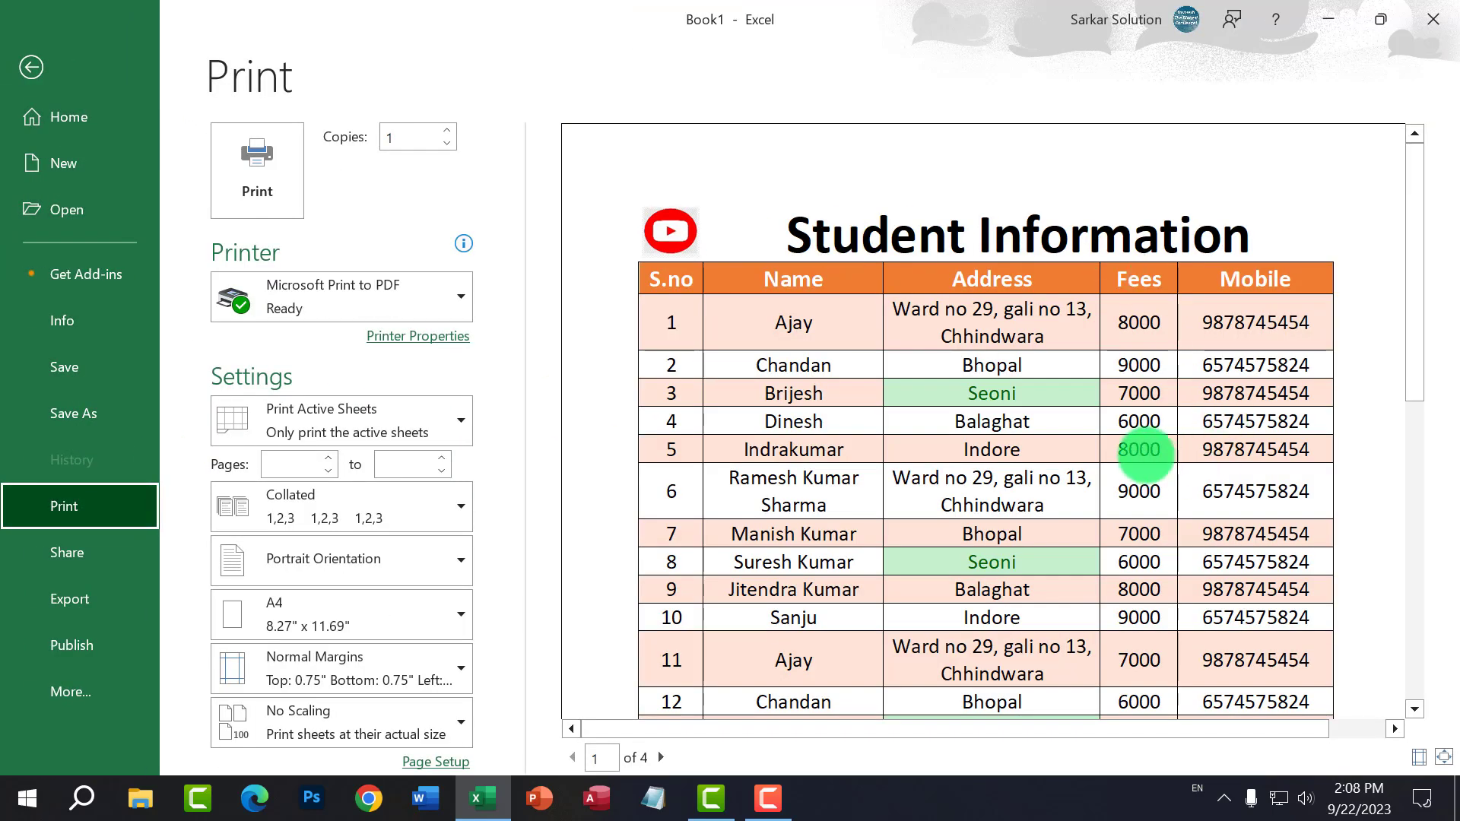
pyautogui.click(31, 66)
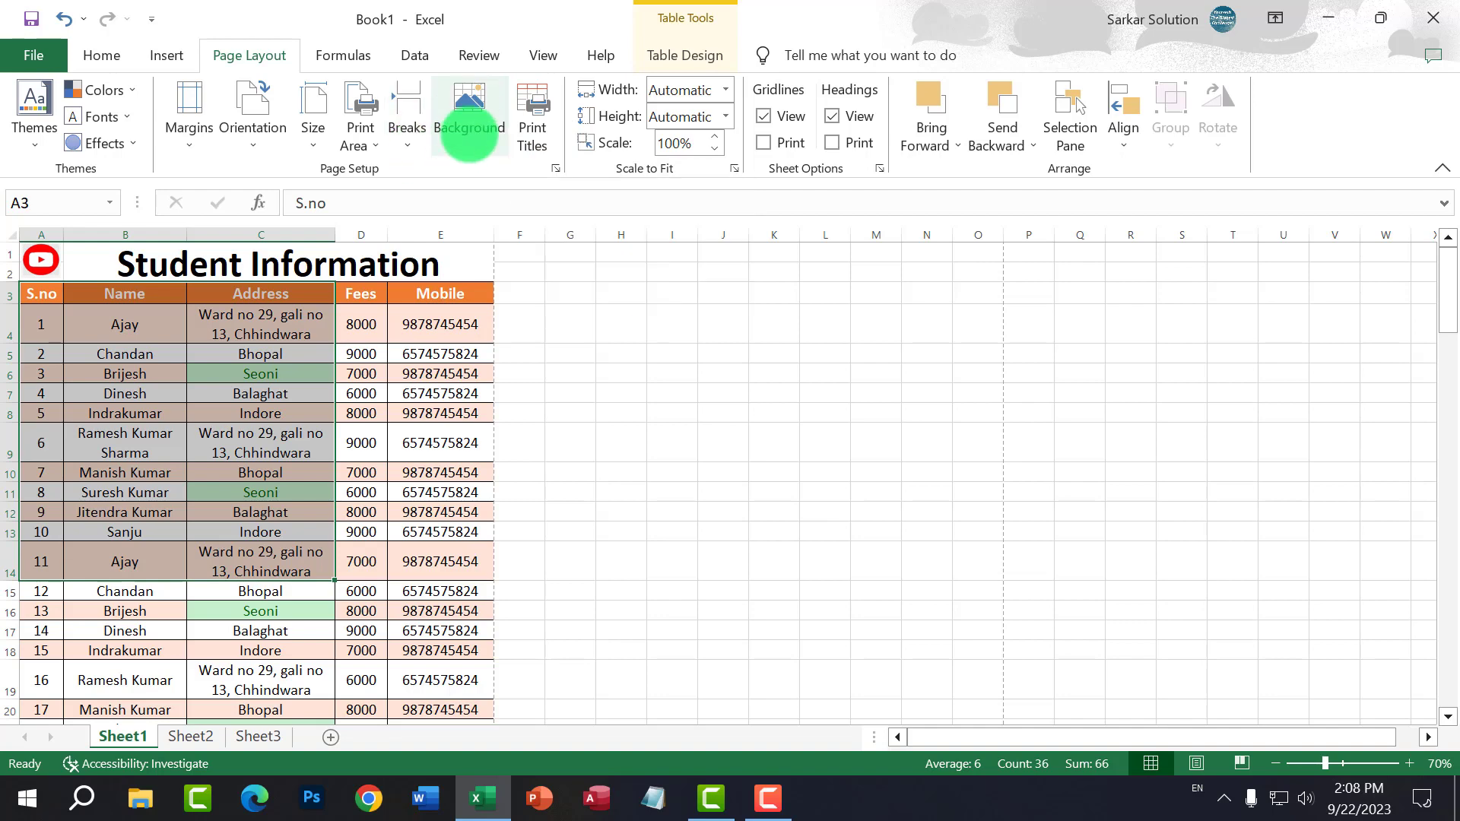
# Step: Insert the mountain lake picture from the Downloads folder as Sheet1's background
pyautogui.click(471, 133)
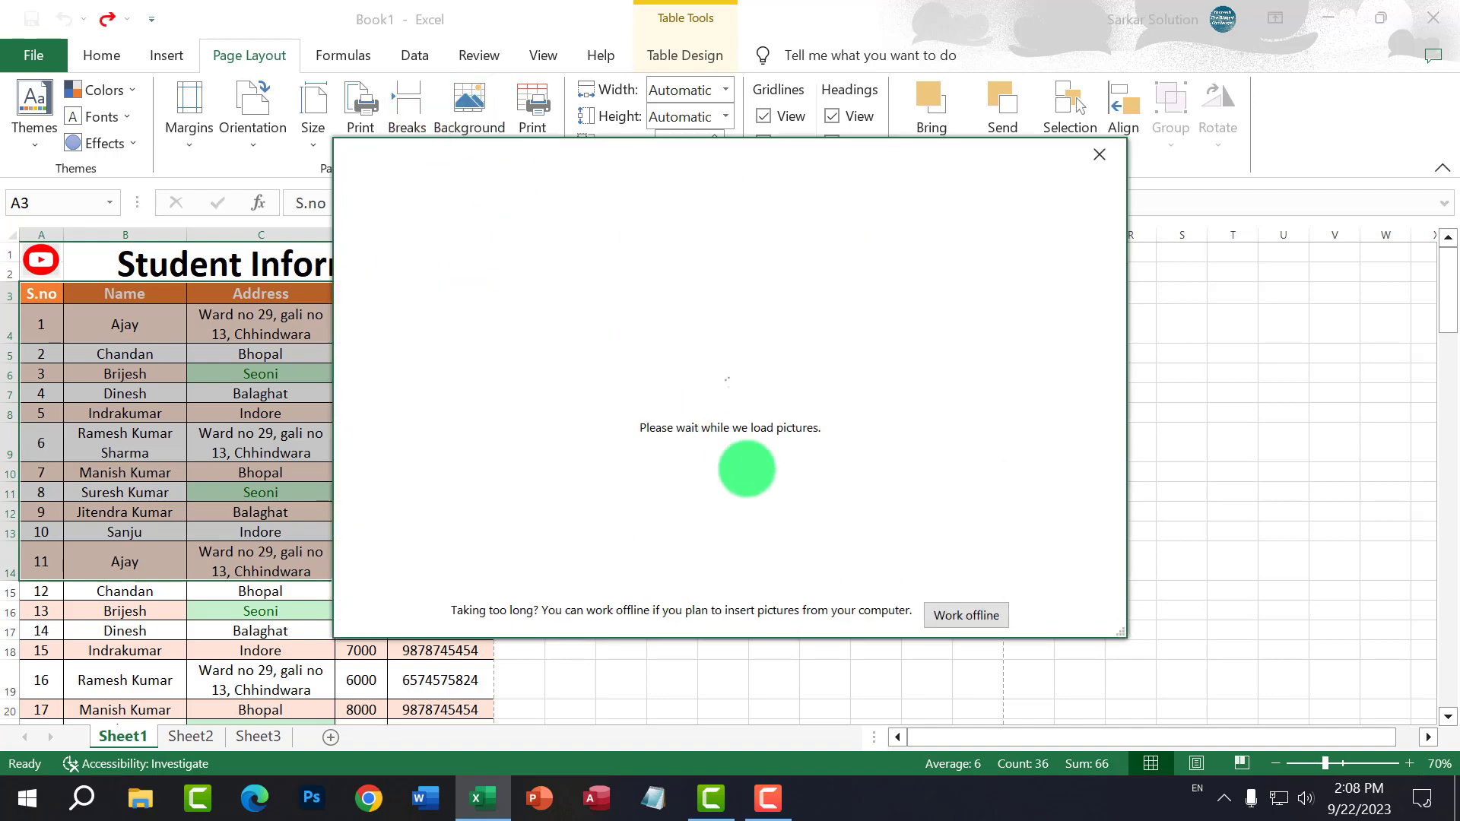
pyautogui.click(981, 608)
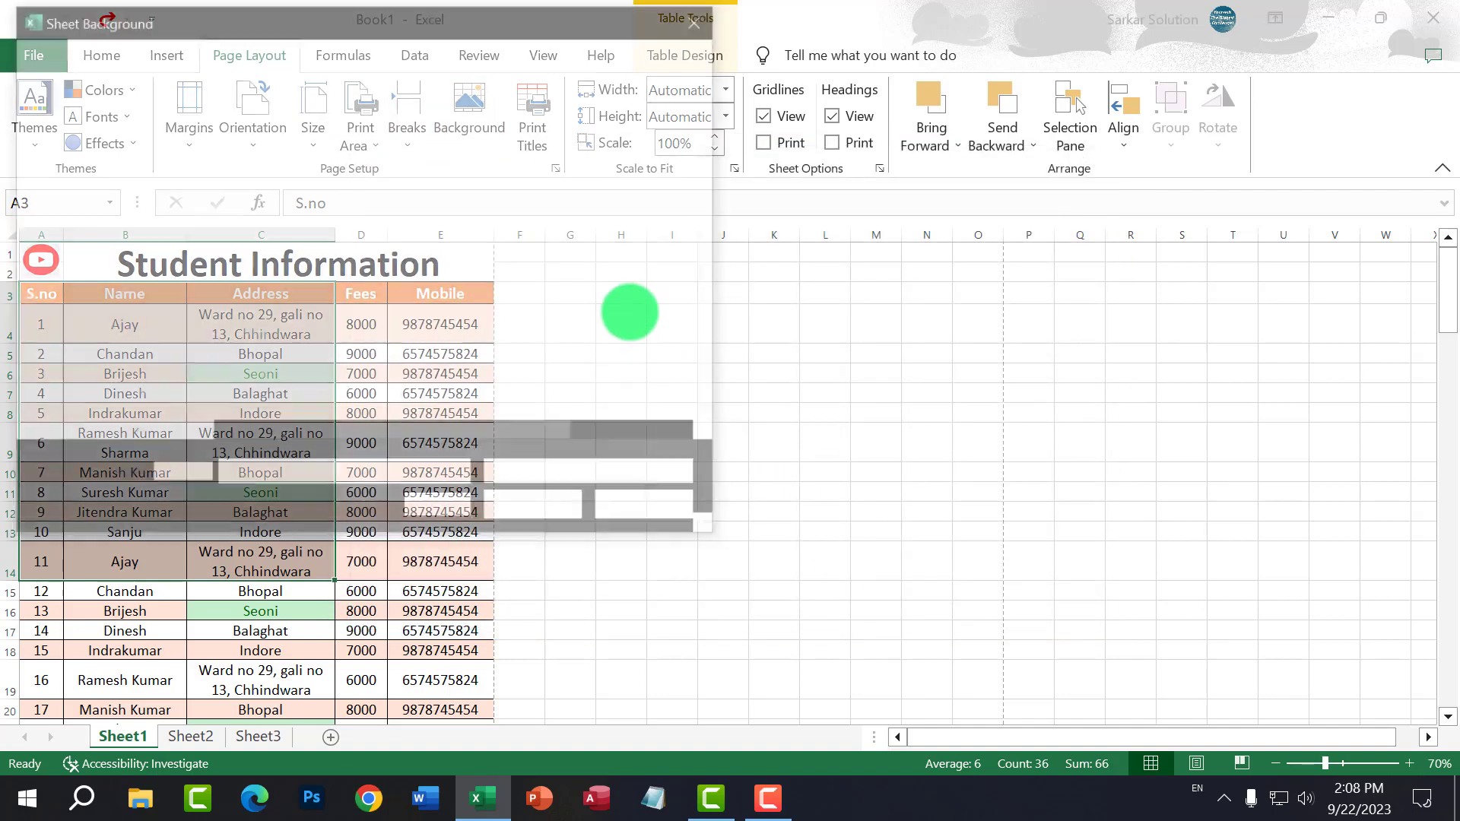
pyautogui.scroll(-2, 304, 315)
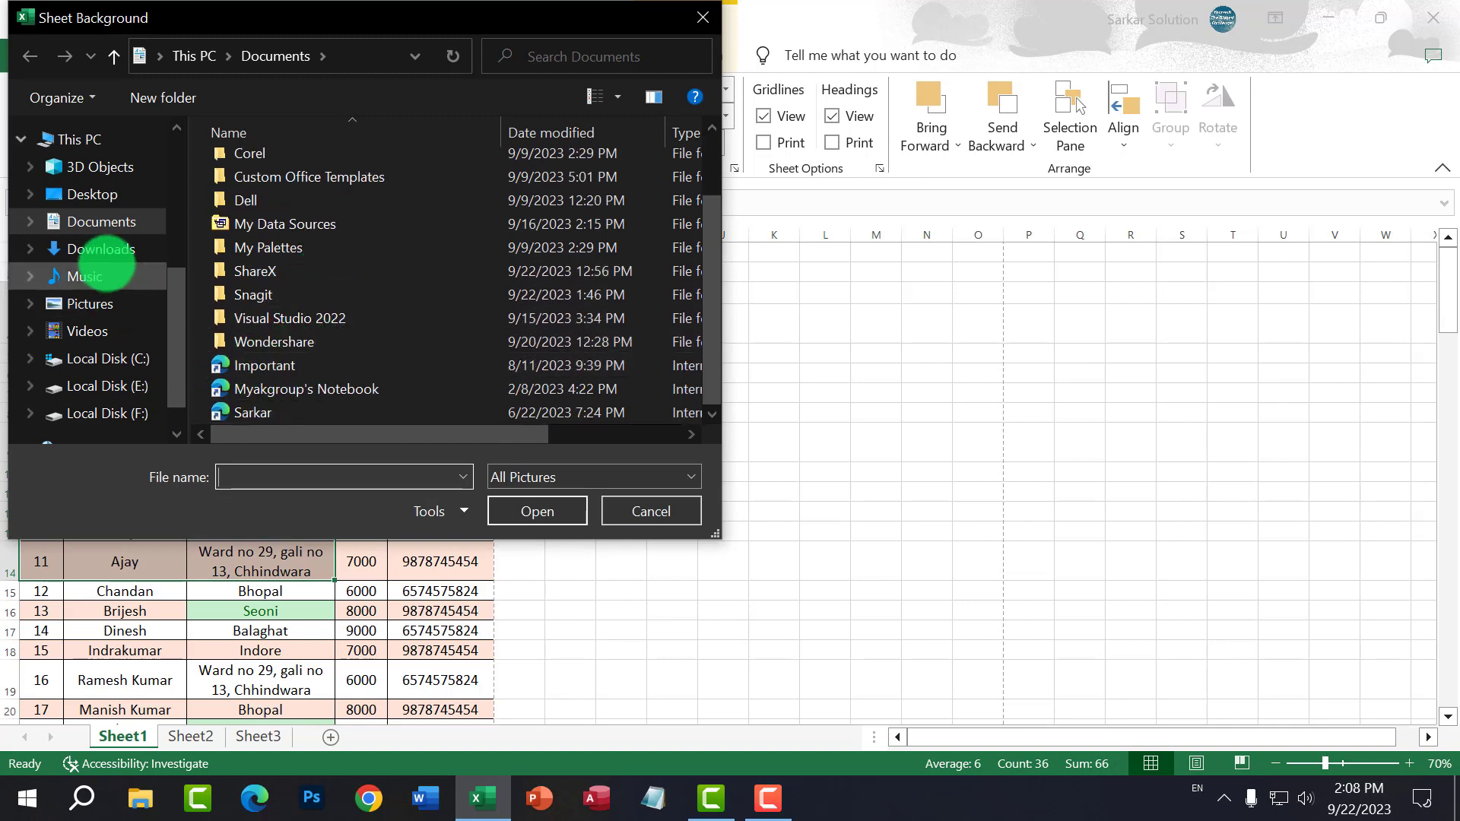
pyautogui.click(100, 250)
pyautogui.scroll(-5, 318, 287)
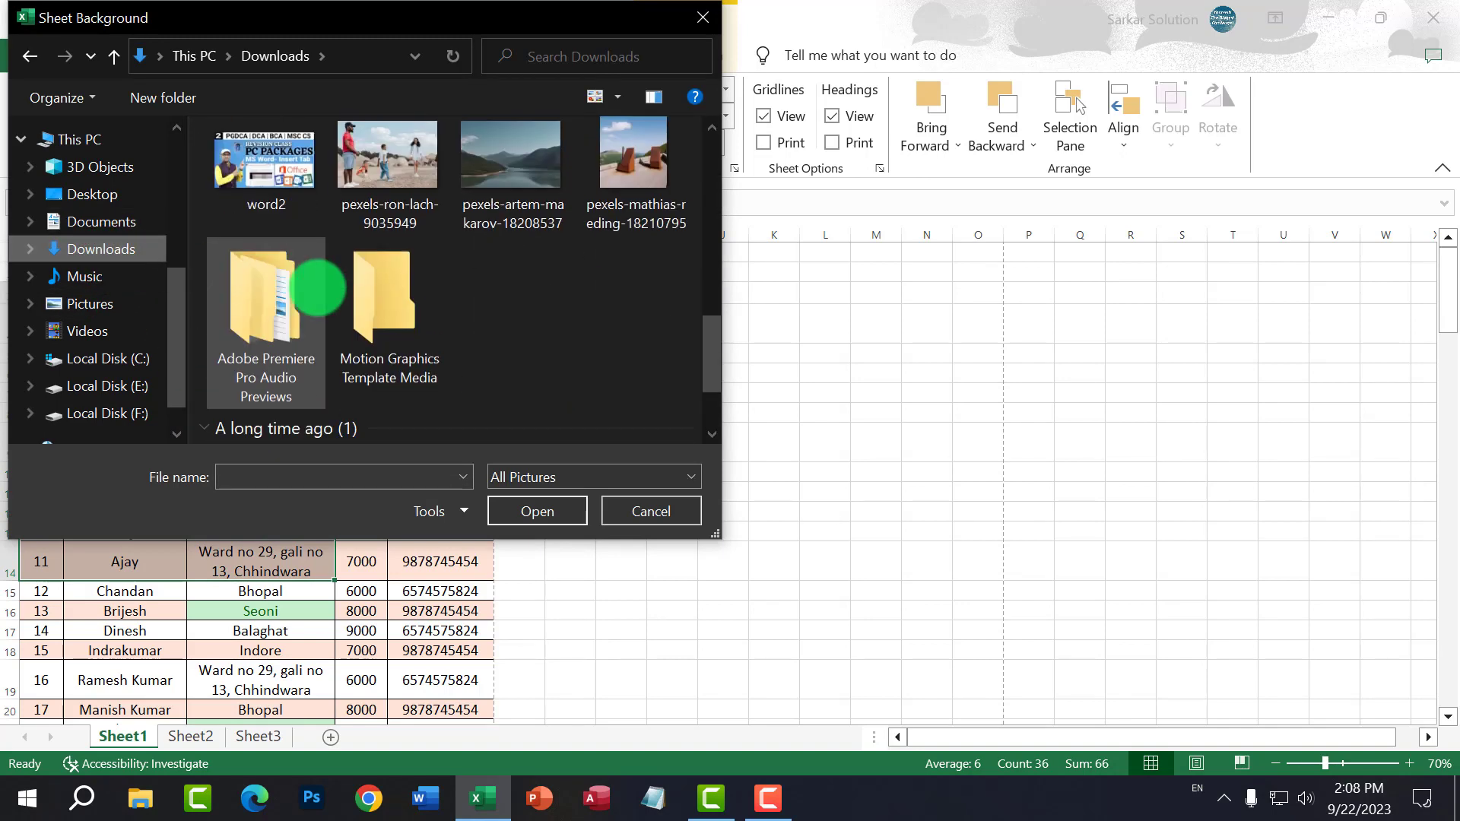
pyautogui.scroll(1, 317, 289)
pyautogui.scroll(-1, 318, 289)
pyautogui.click(512, 352)
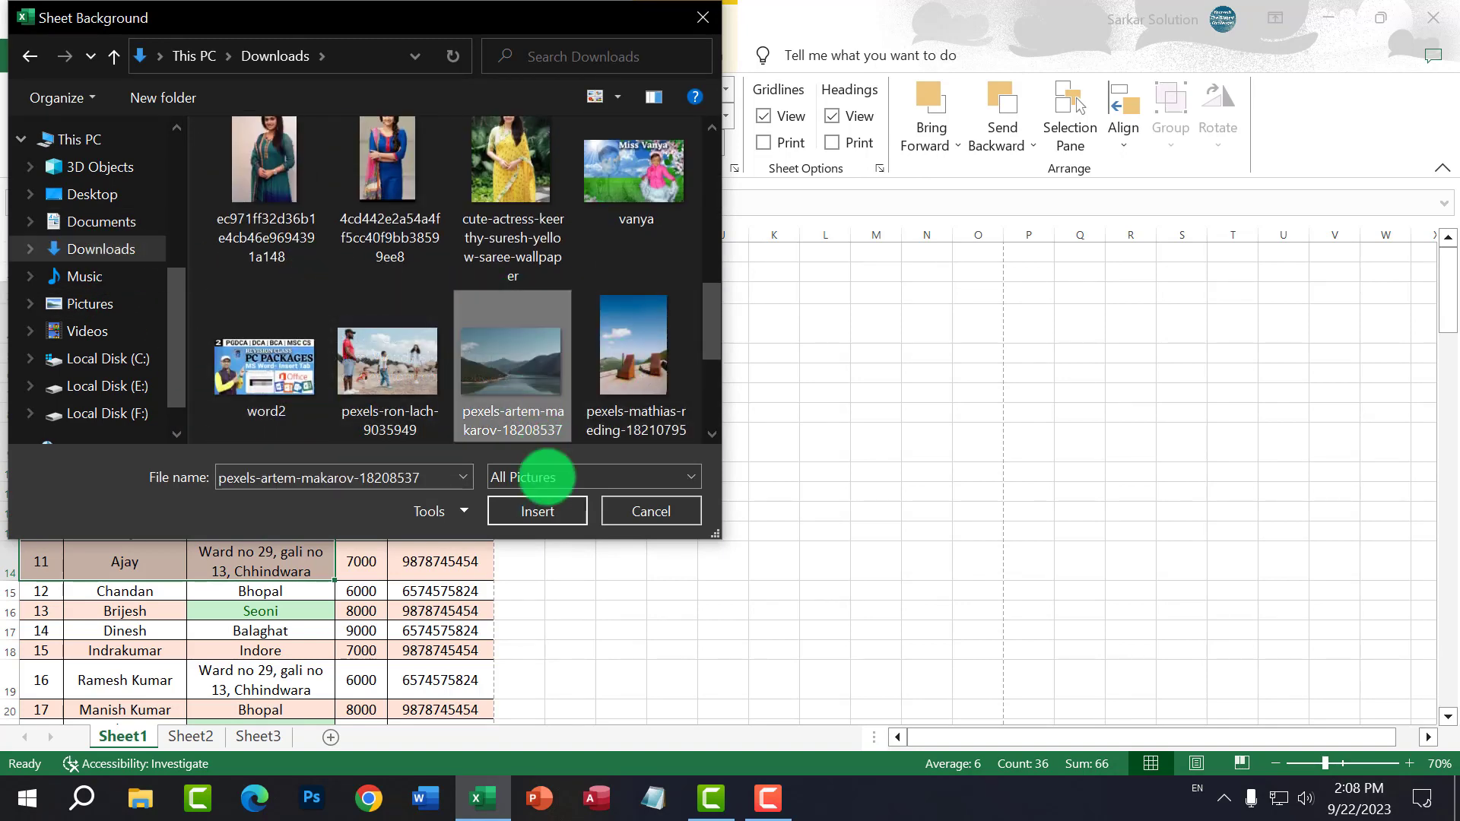
pyautogui.click(541, 515)
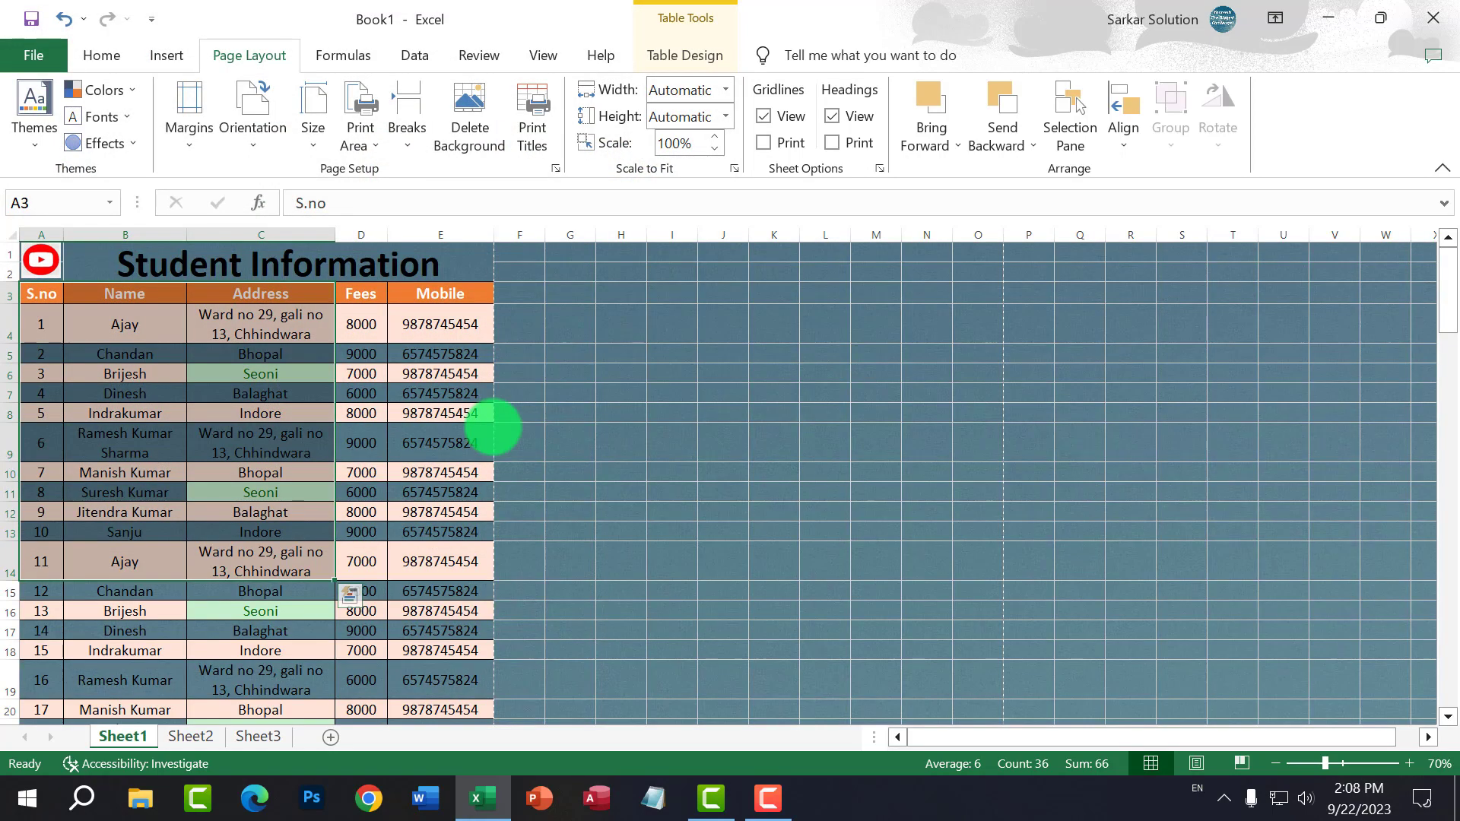
# Step: Look over the background picture along the student table, delete it and select cell D9
pyautogui.scroll(-11, 495, 428)
pyautogui.scroll(11, 494, 427)
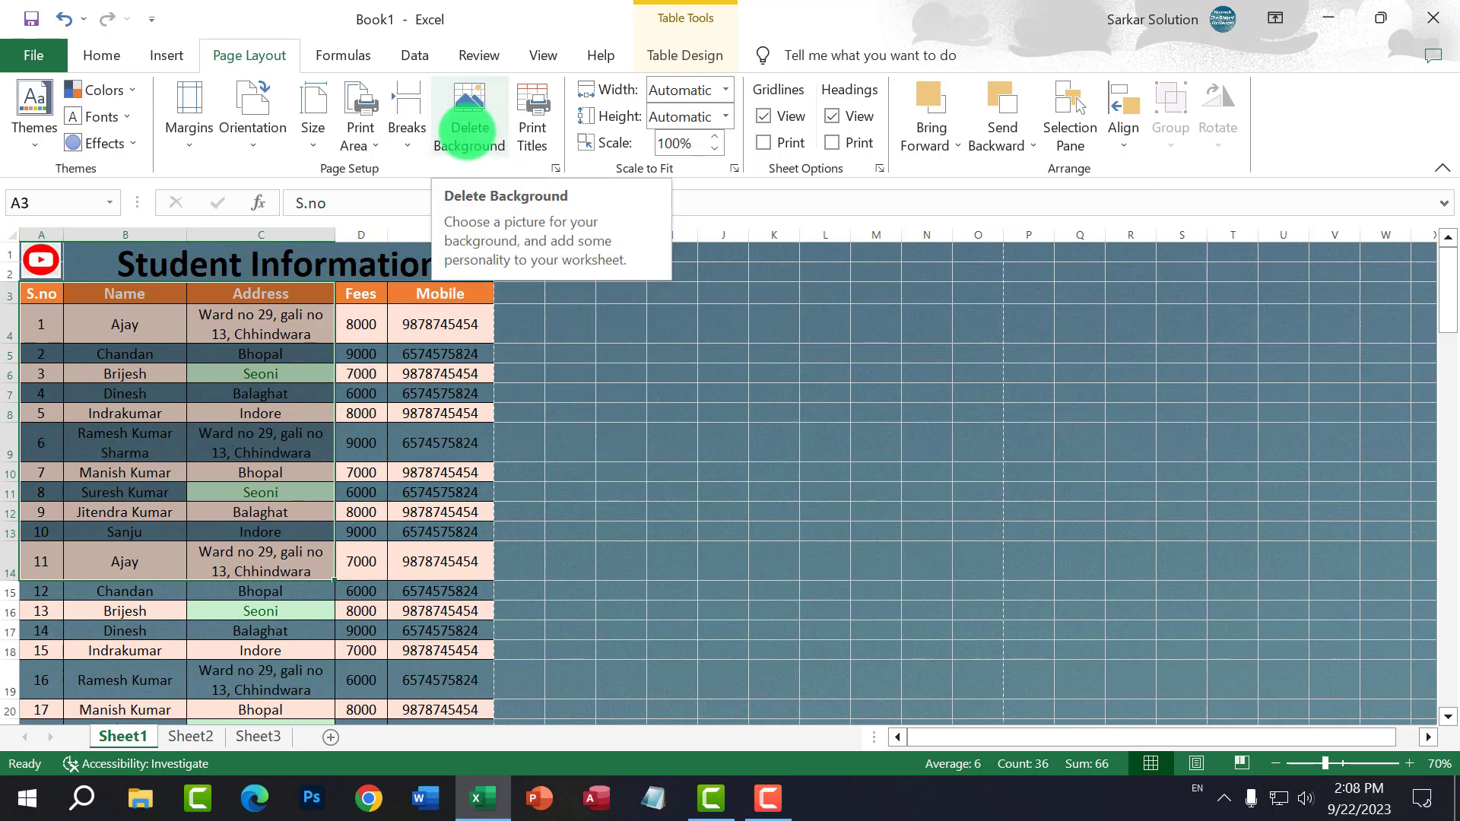
pyautogui.click(470, 129)
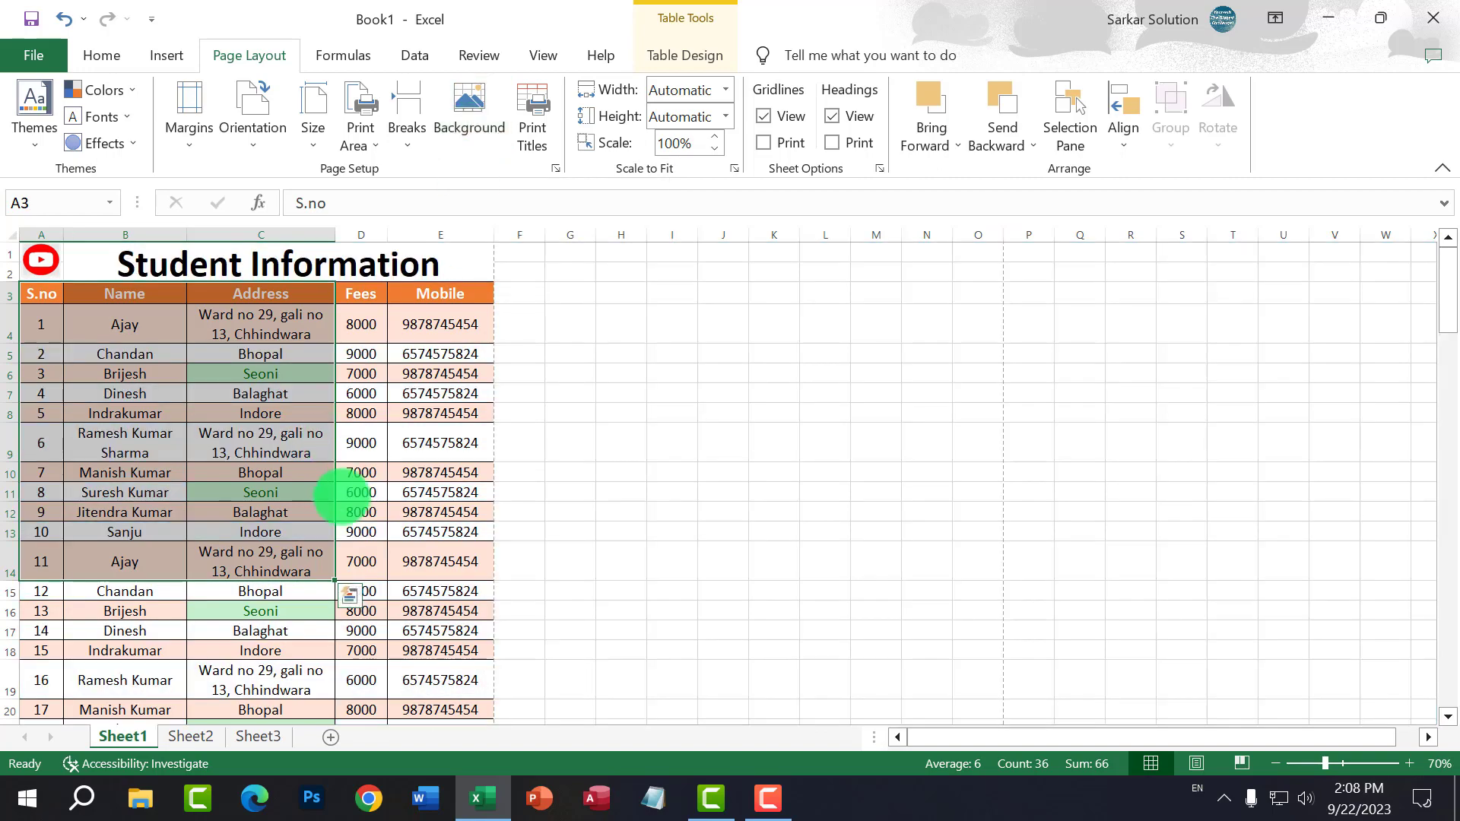
pyautogui.click(342, 440)
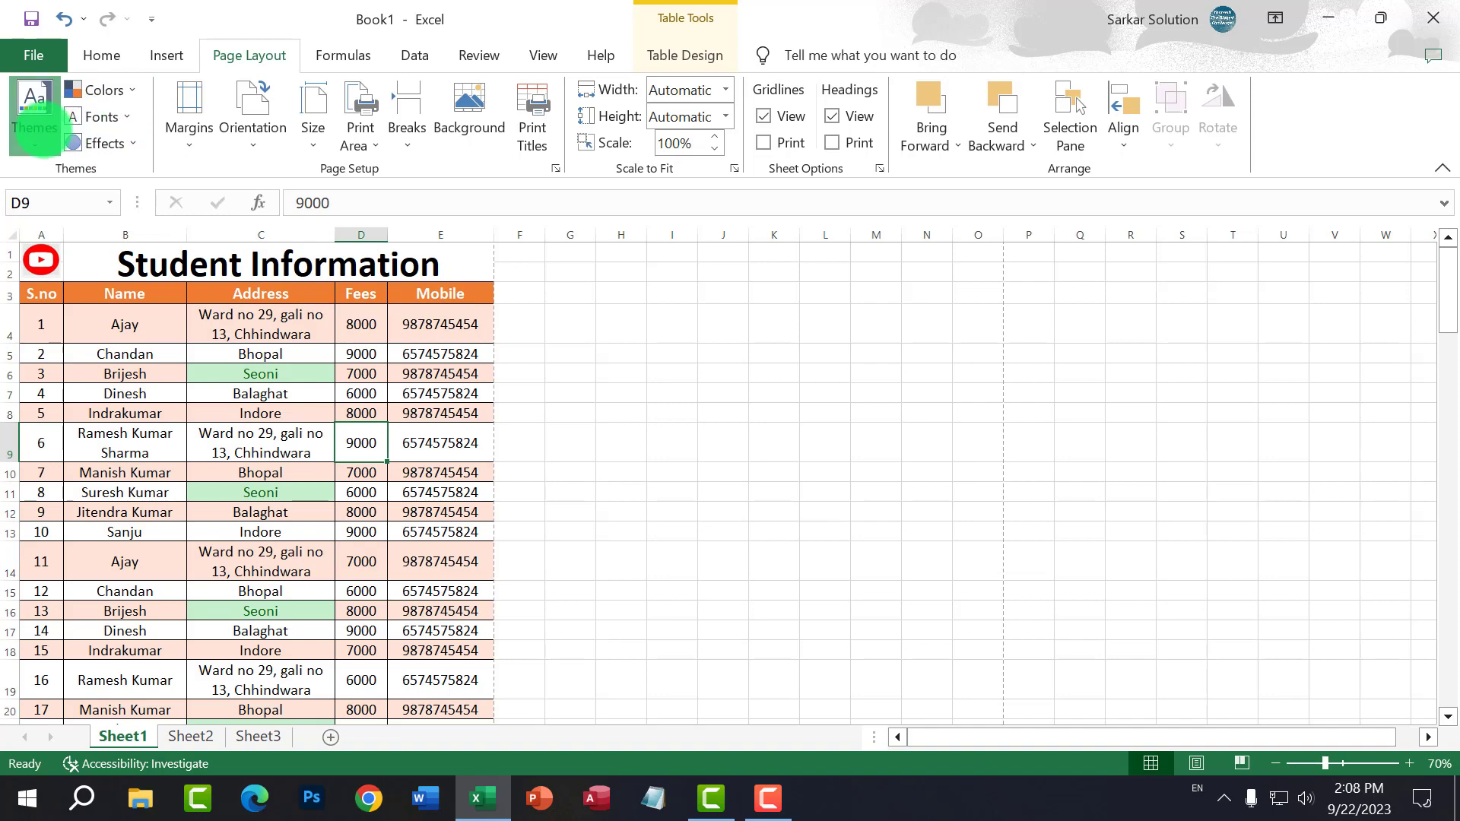
pyautogui.click(34, 102)
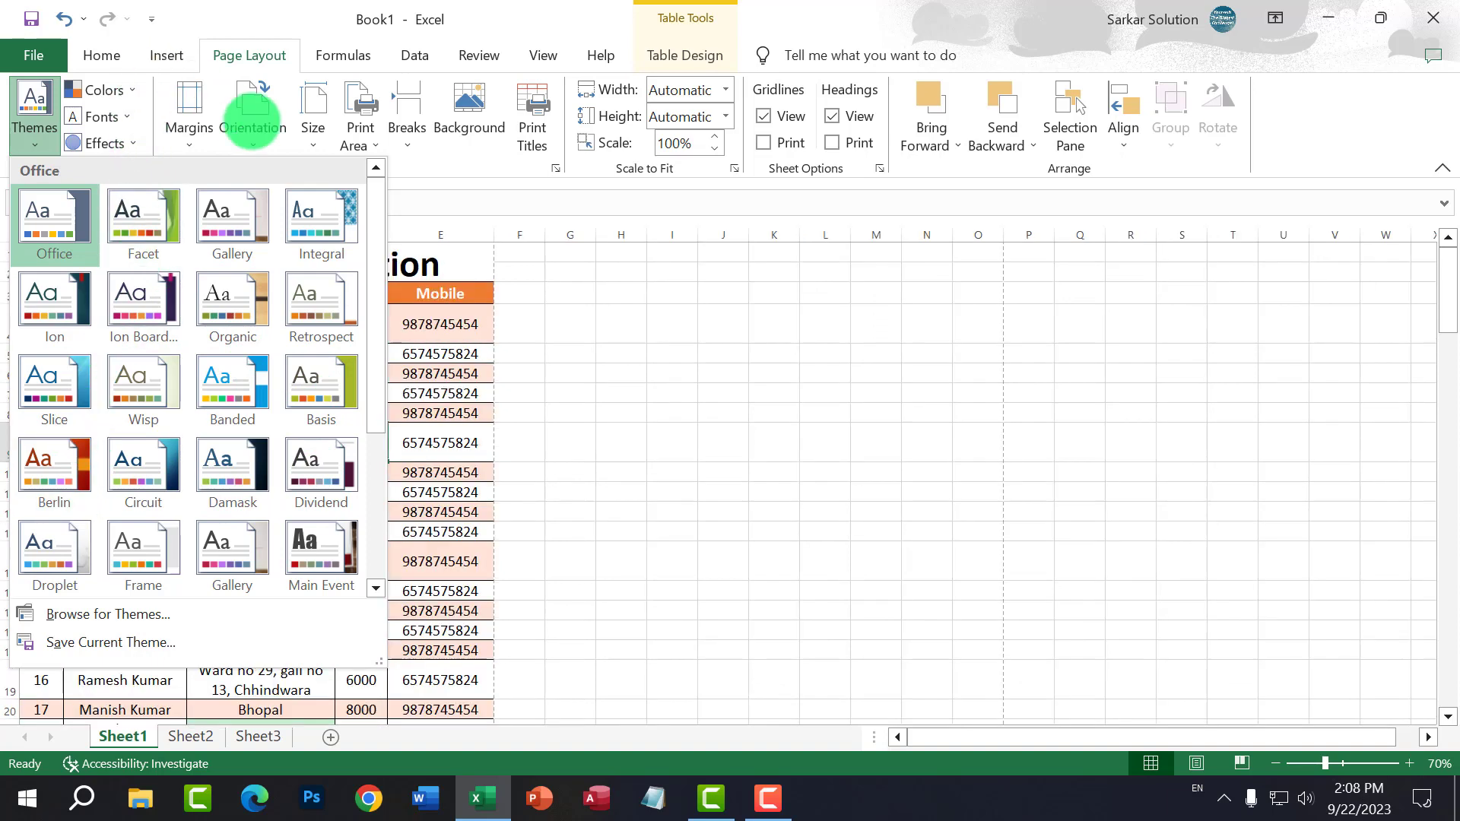
pyautogui.click(498, 169)
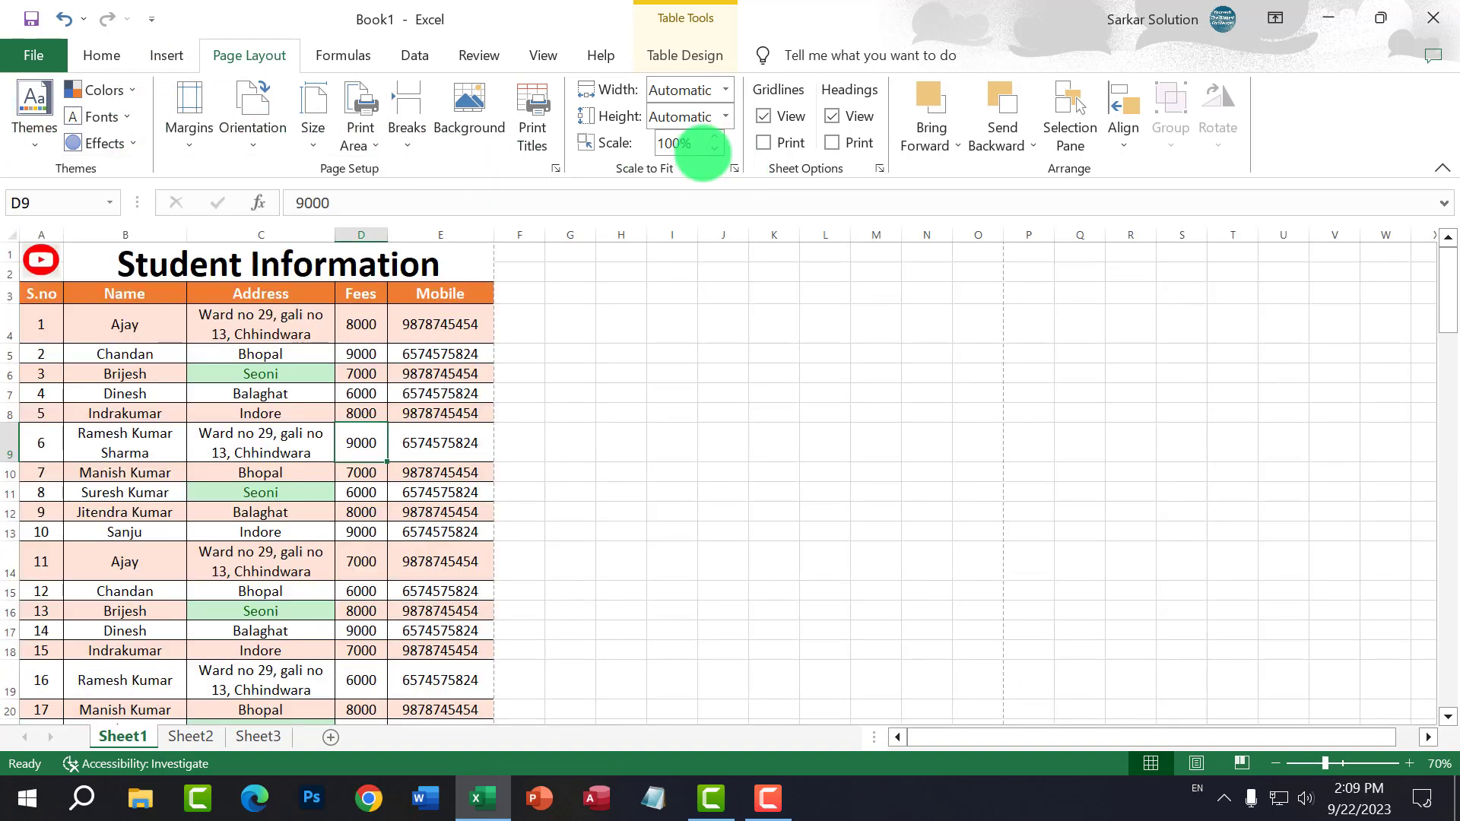
# Step: Hide and show again Sheet1's gridlines, and do the same with its row and column headings
pyautogui.click(764, 116)
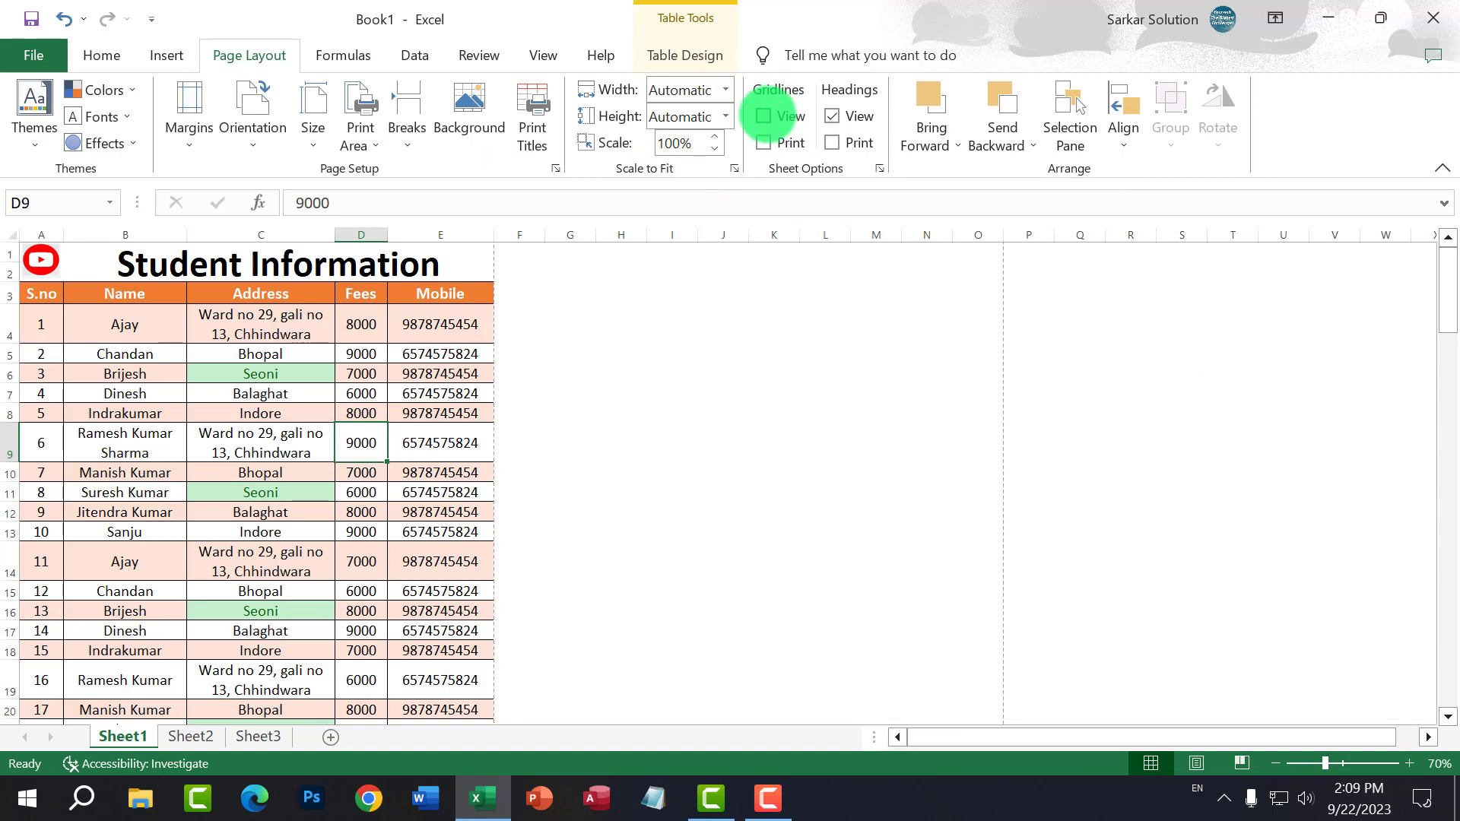
pyautogui.click(764, 116)
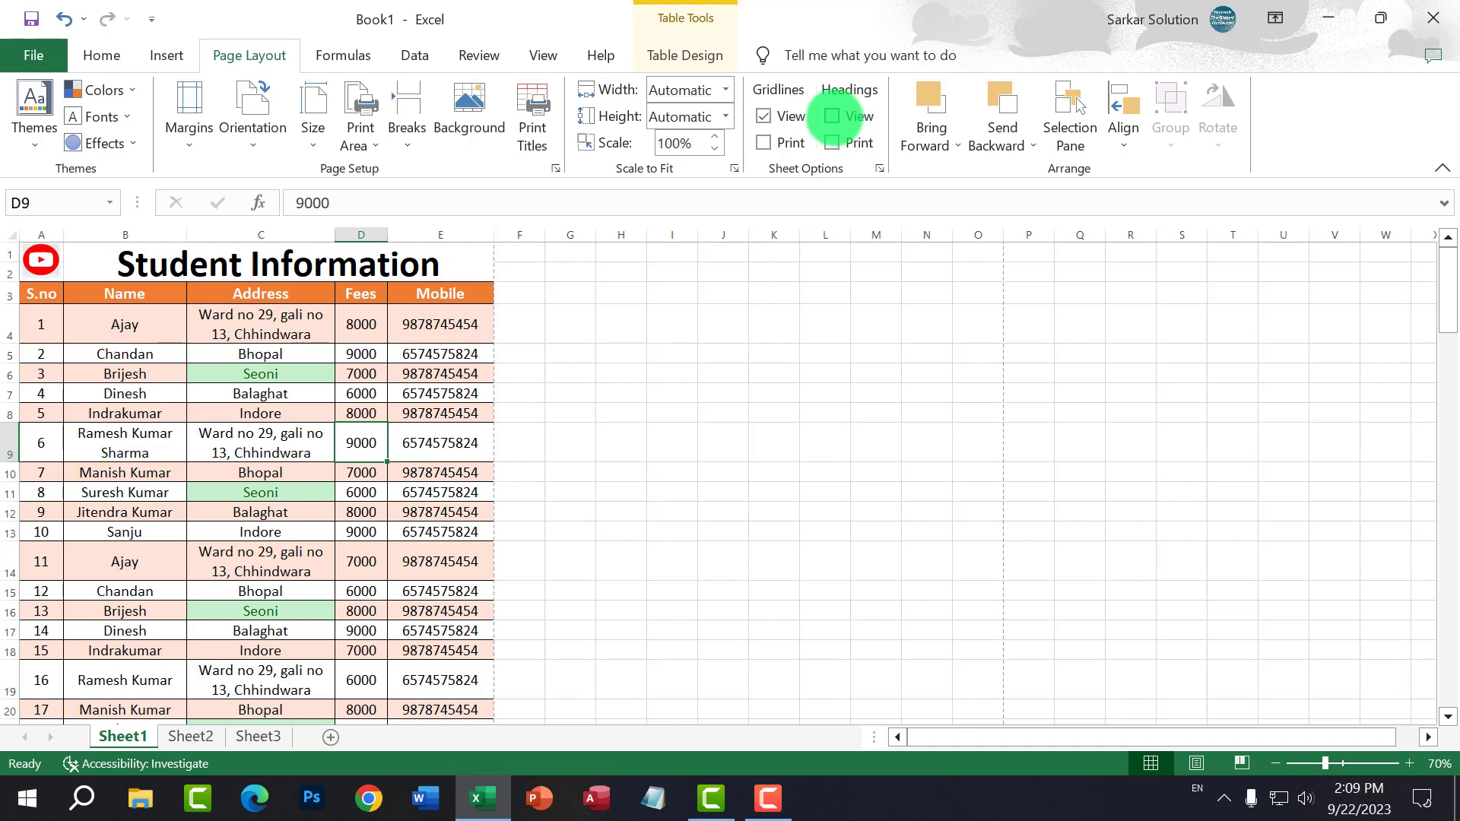
pyautogui.click(831, 116)
pyautogui.click(832, 116)
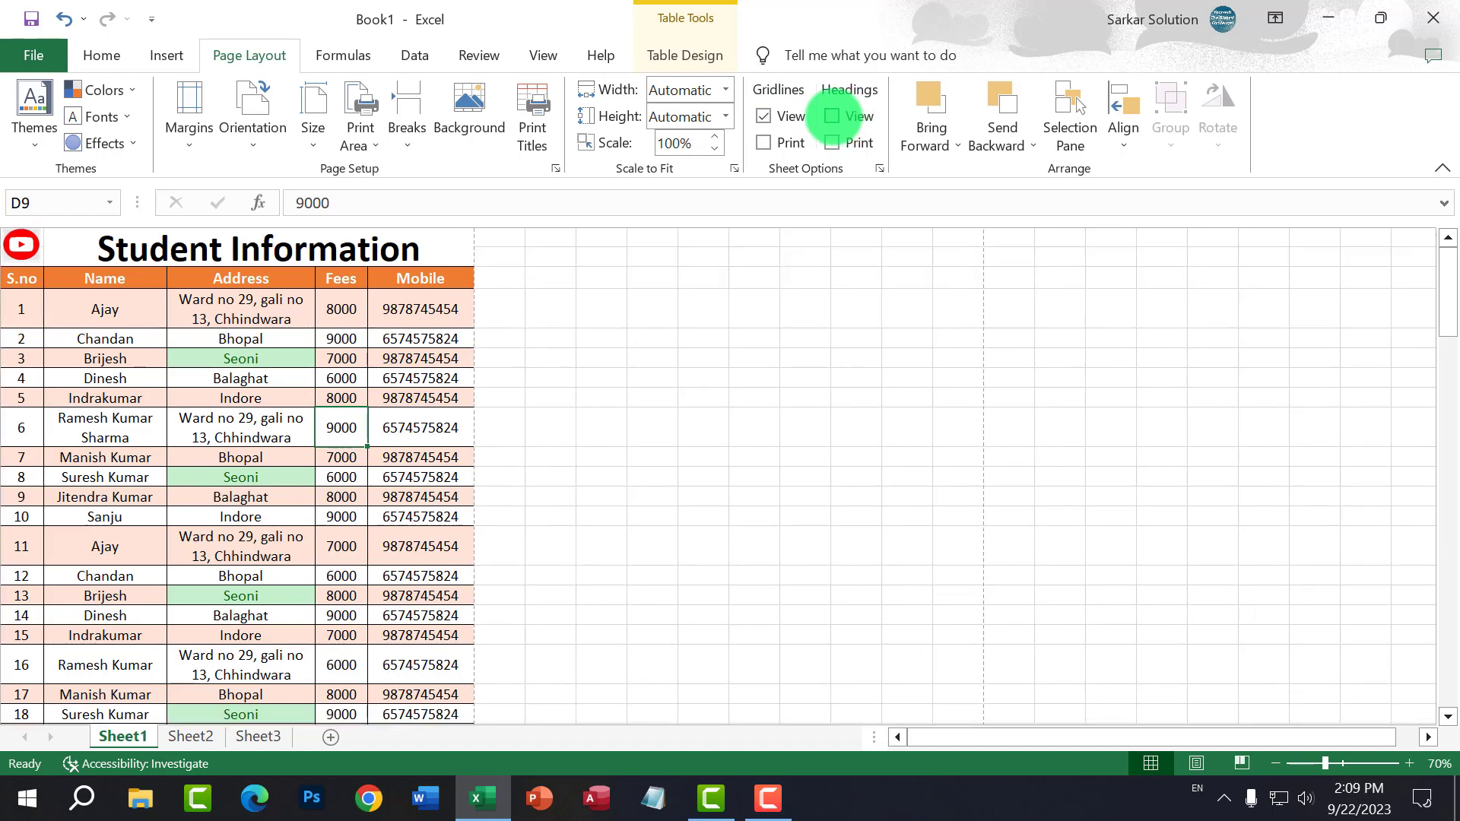
pyautogui.click(832, 116)
pyautogui.click(832, 116)
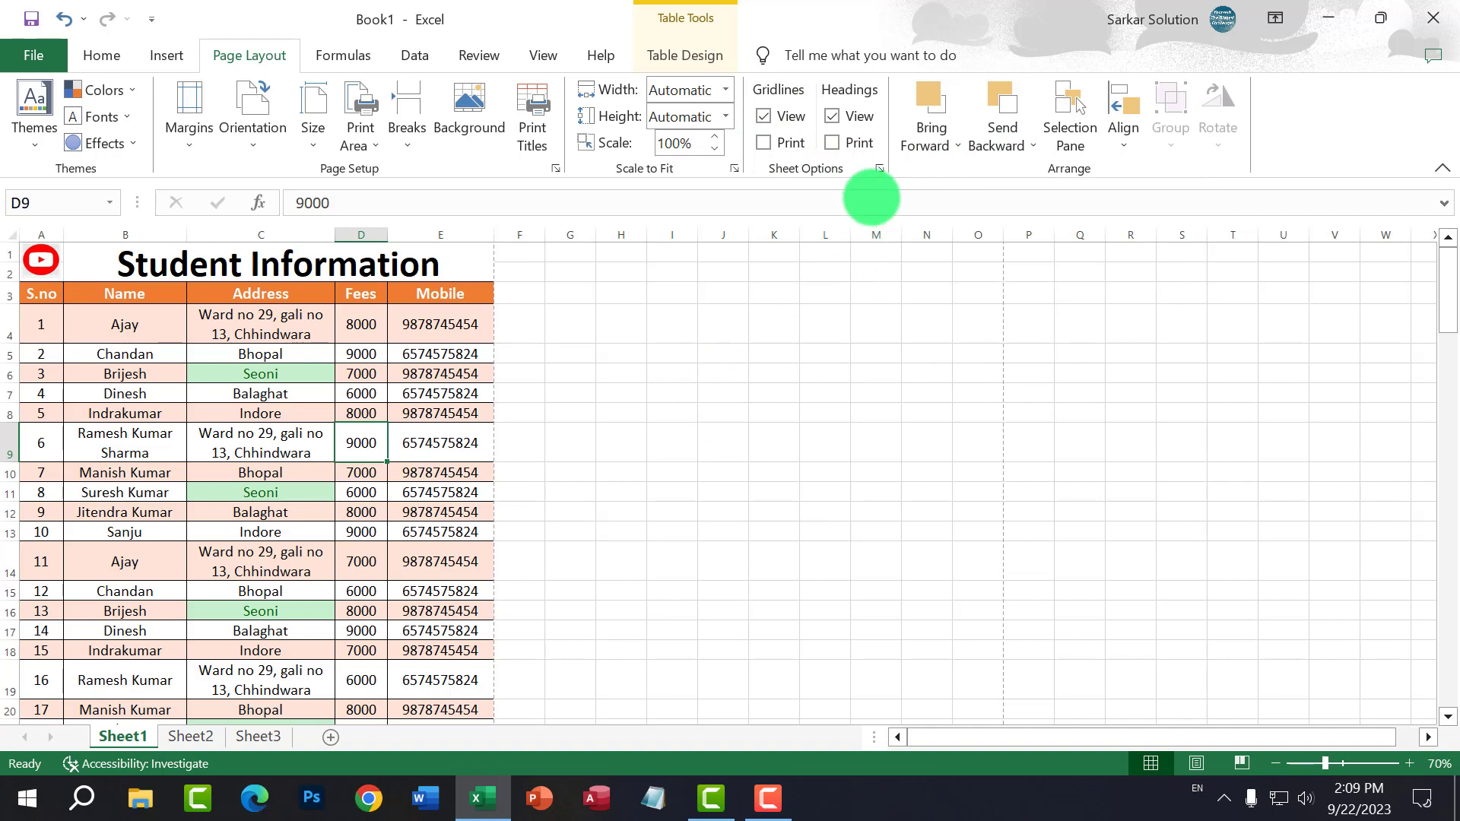
pyautogui.click(726, 395)
pyautogui.scroll(4, 126, 266)
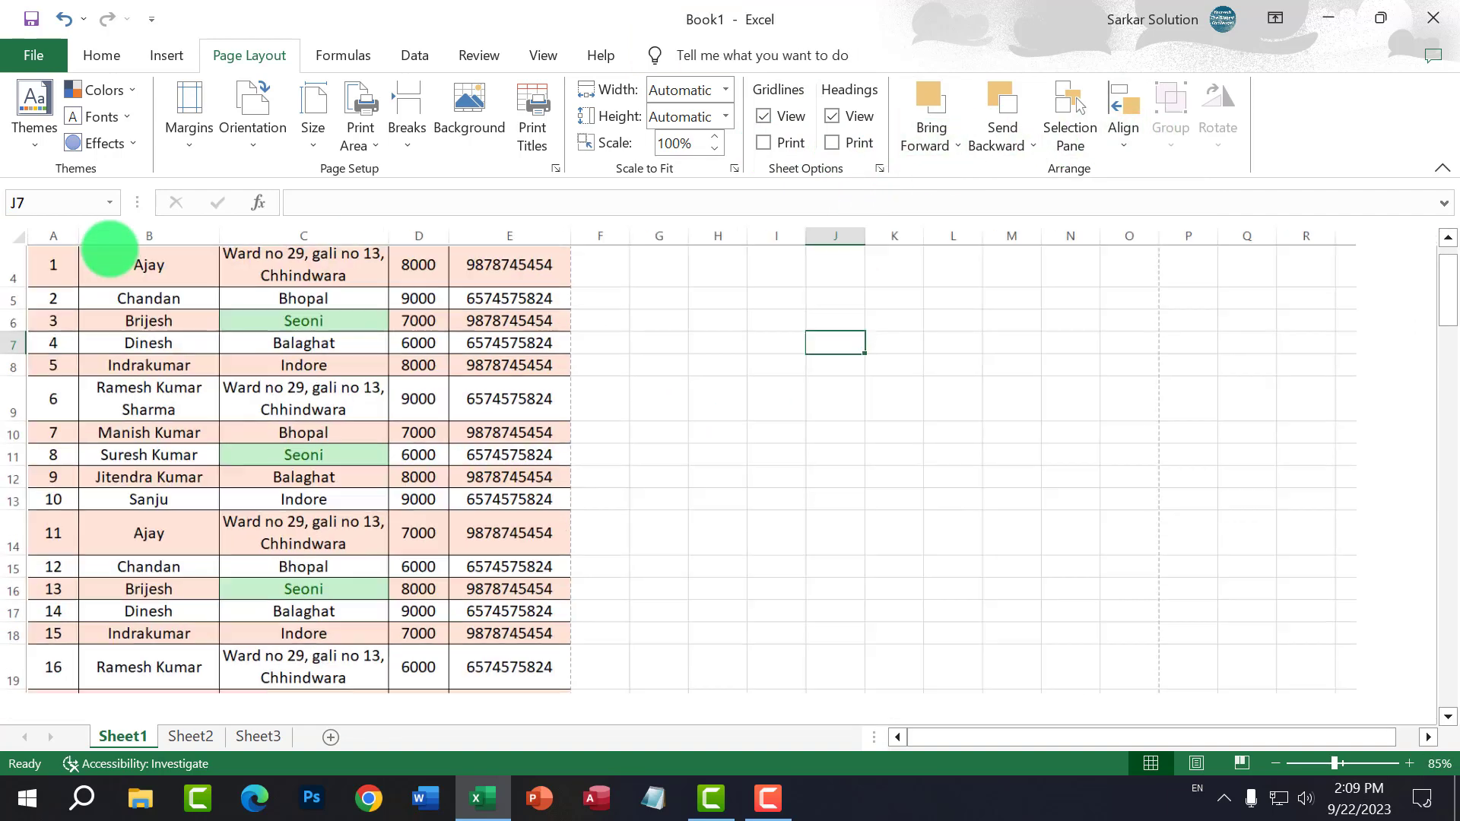
pyautogui.click(367, 49)
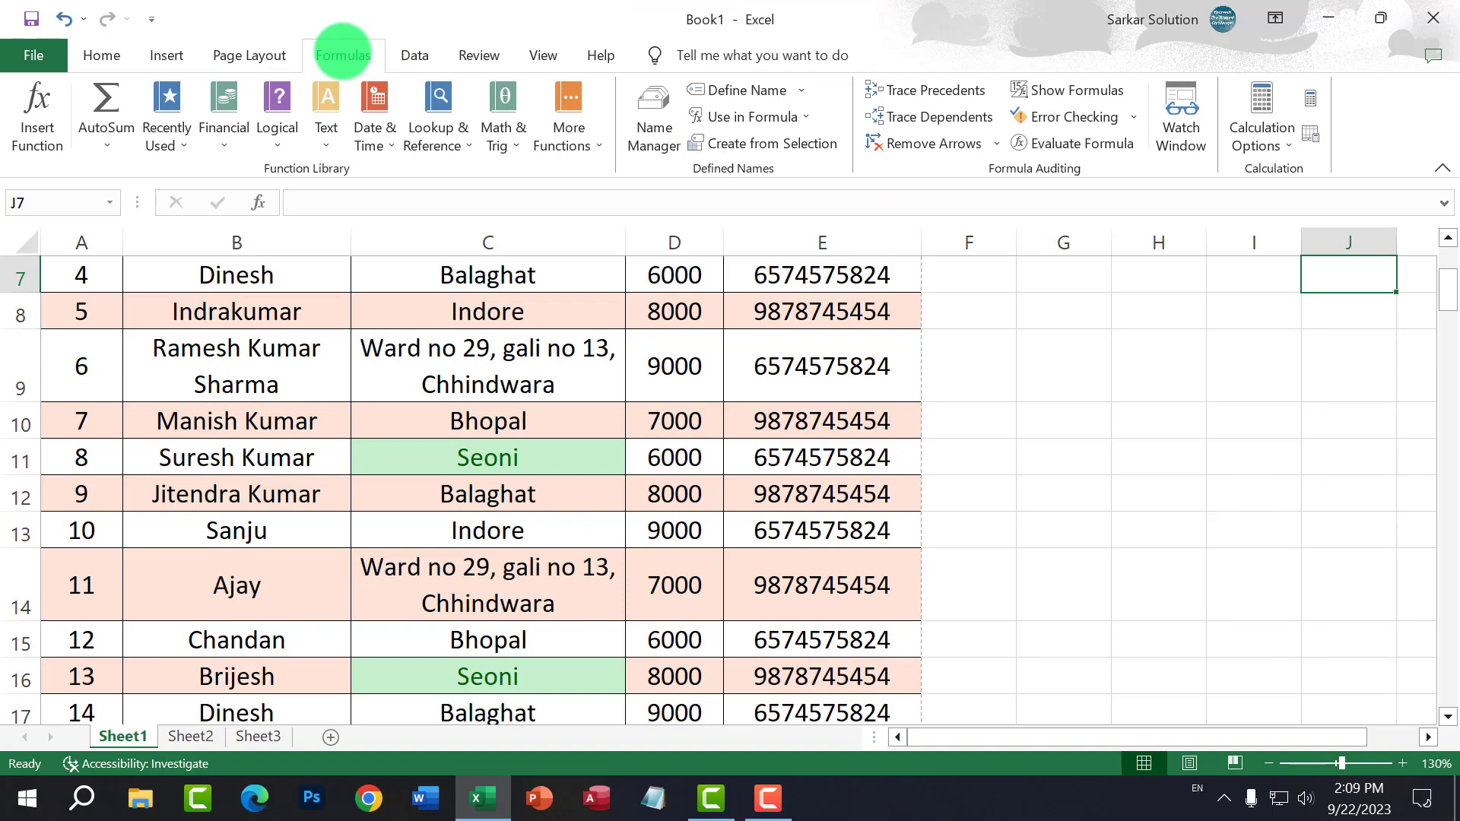
pyautogui.click(414, 55)
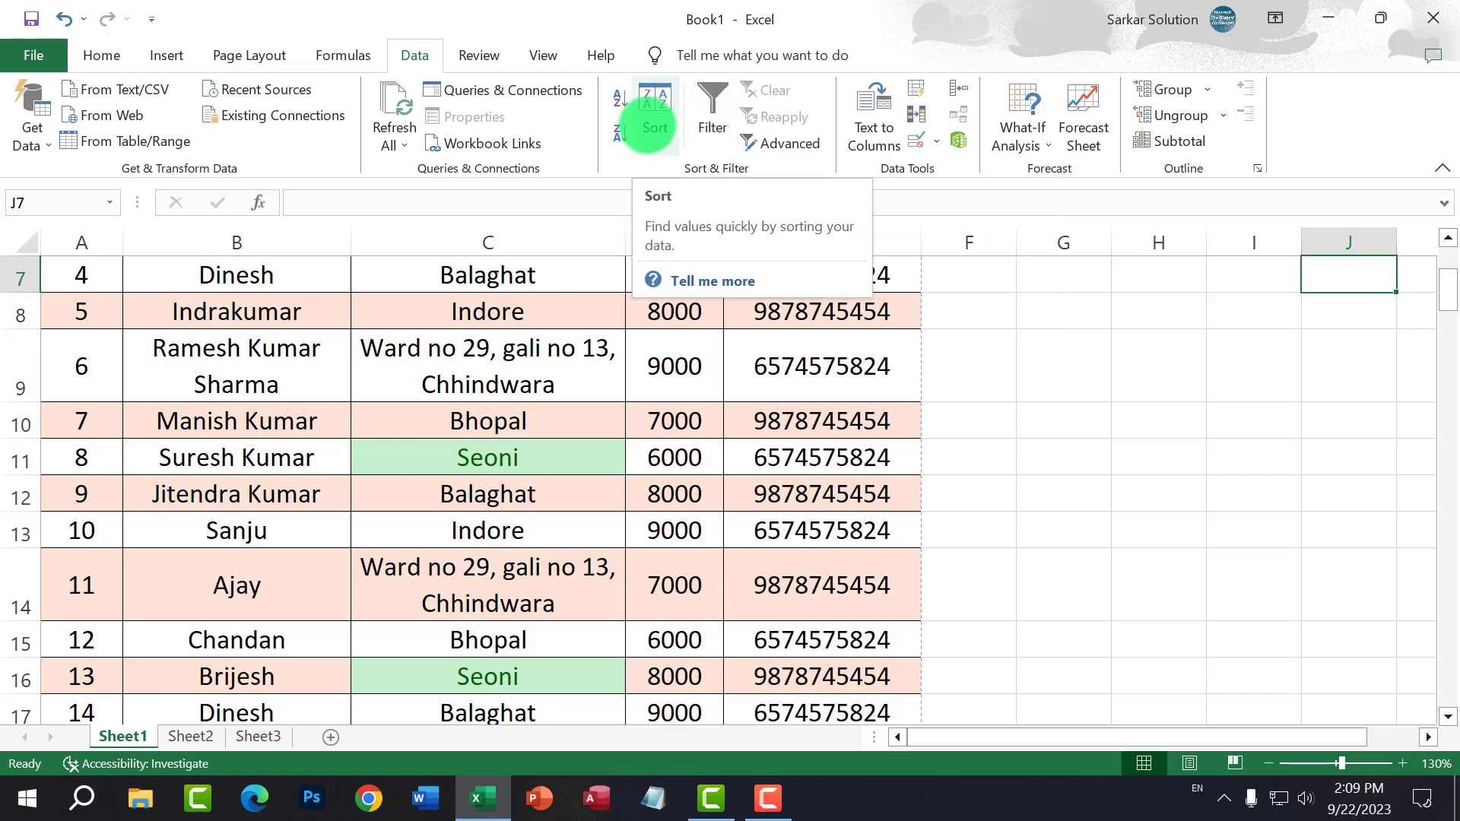
pyautogui.click(480, 55)
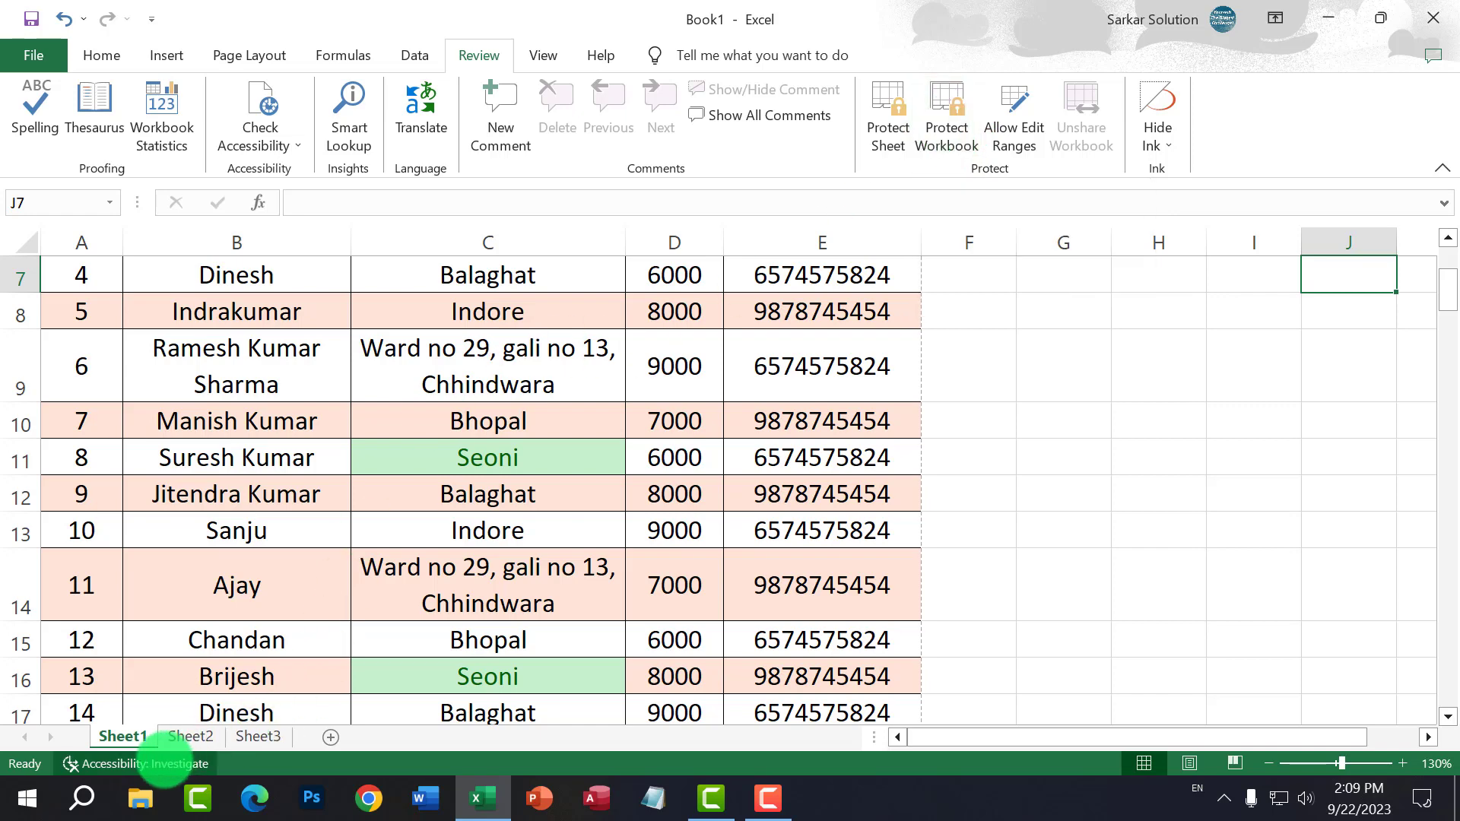
# Step: Look through Sheet2 and Sheet3 of the workbook and return to Sheet1
pyautogui.click(190, 736)
pyautogui.click(250, 736)
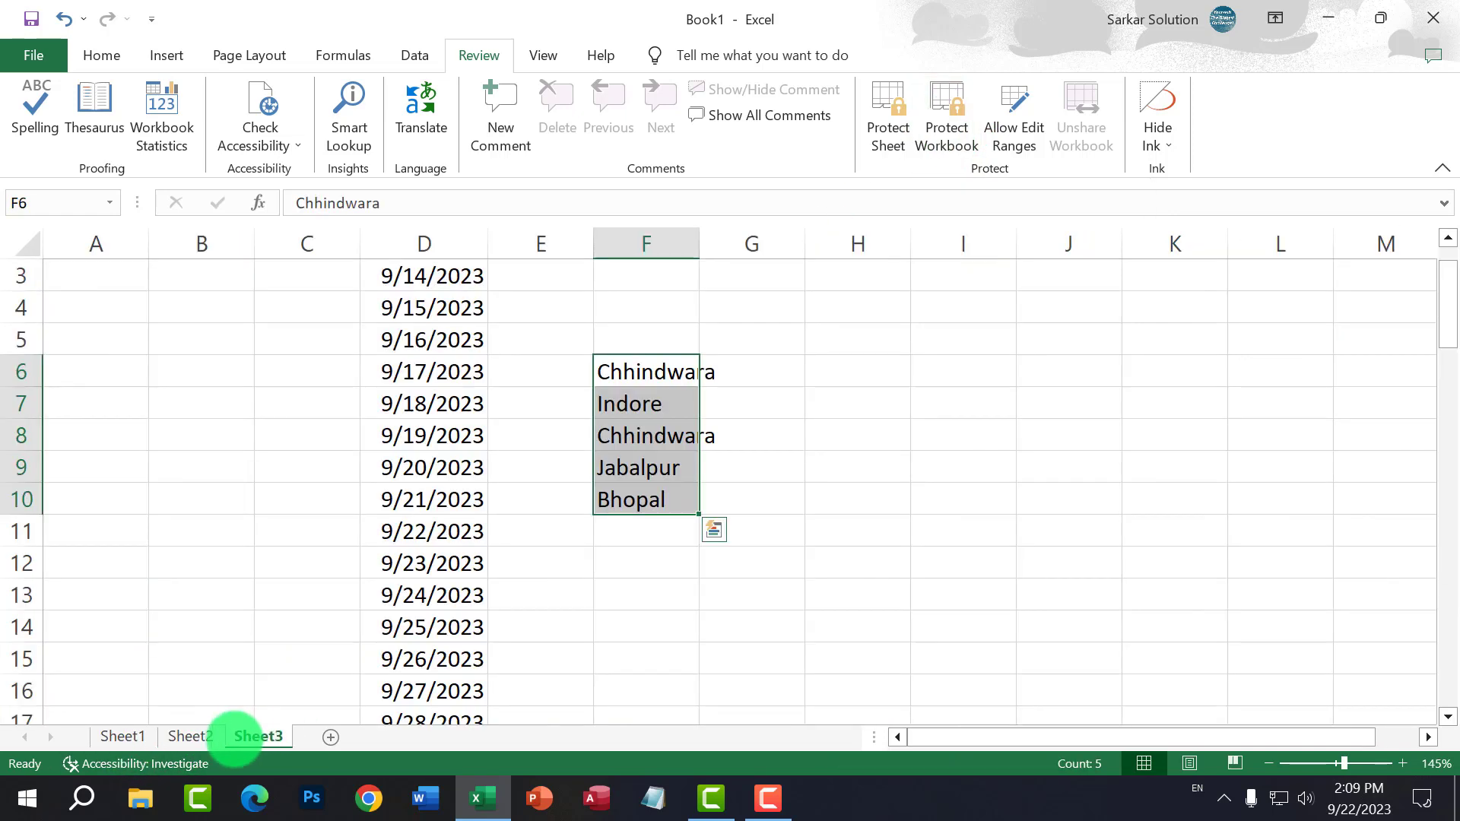
pyautogui.click(133, 735)
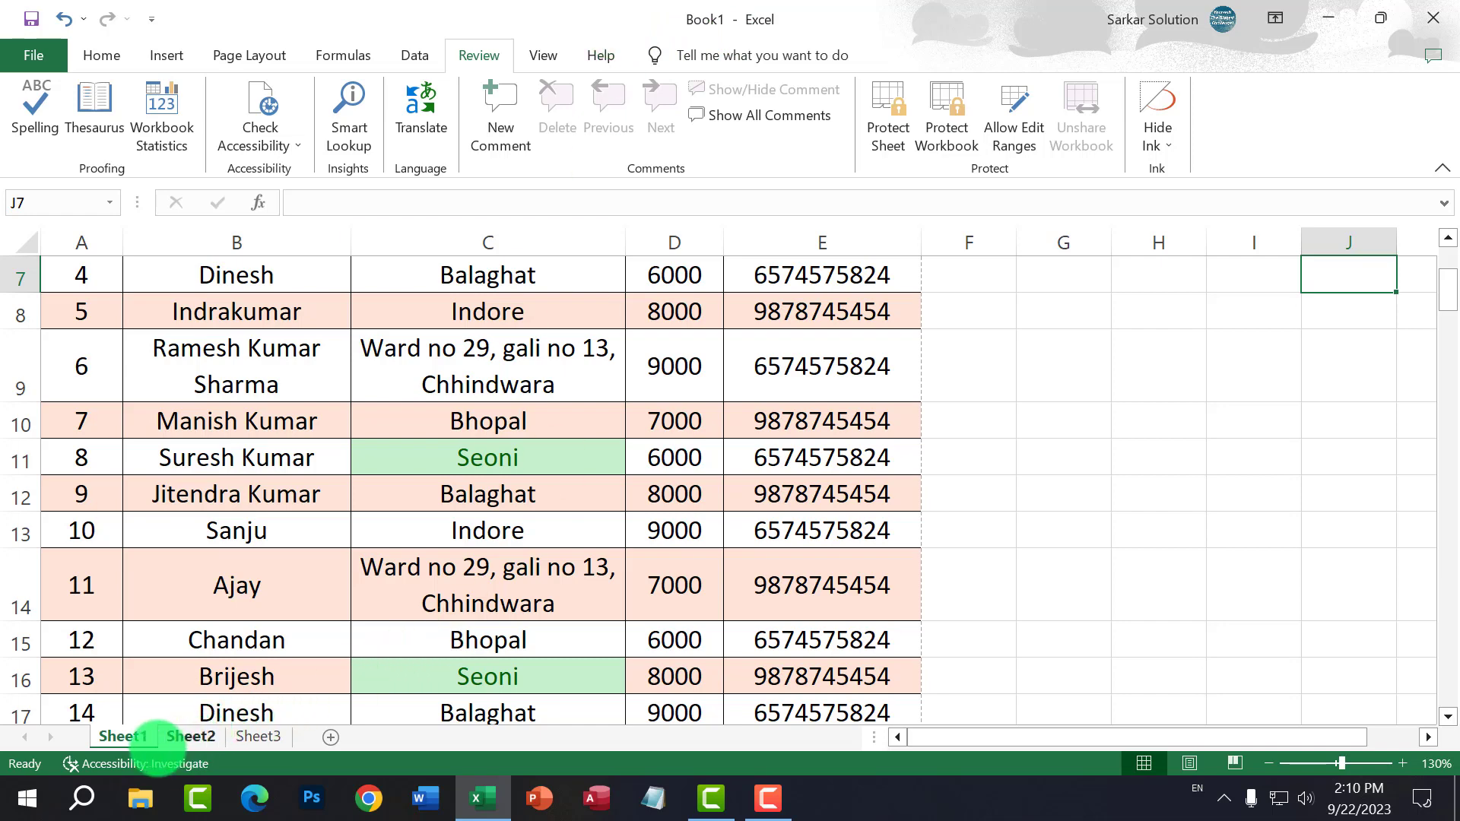
pyautogui.click(191, 736)
pyautogui.click(259, 736)
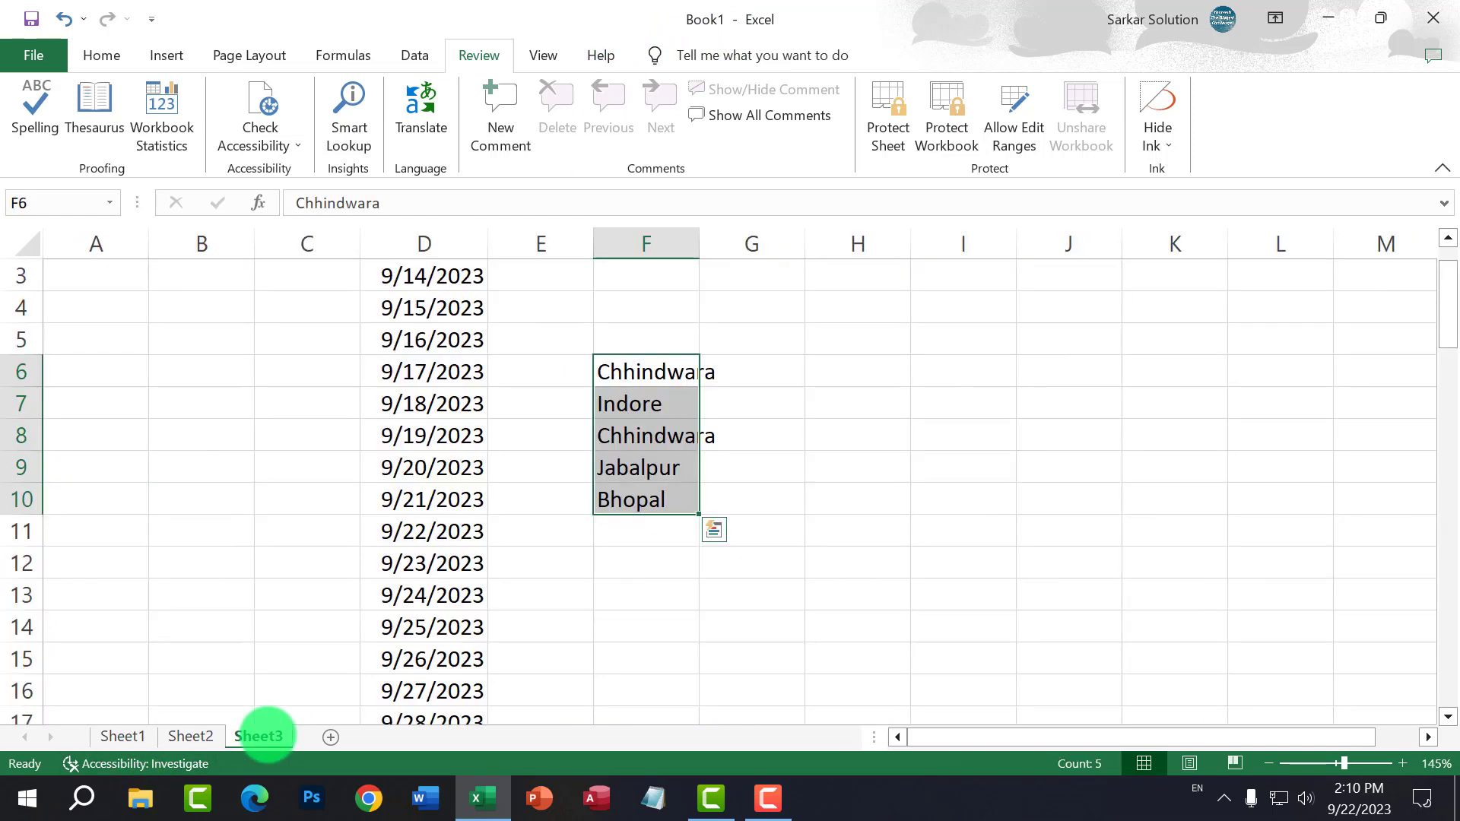
pyautogui.click(191, 736)
pyautogui.click(124, 736)
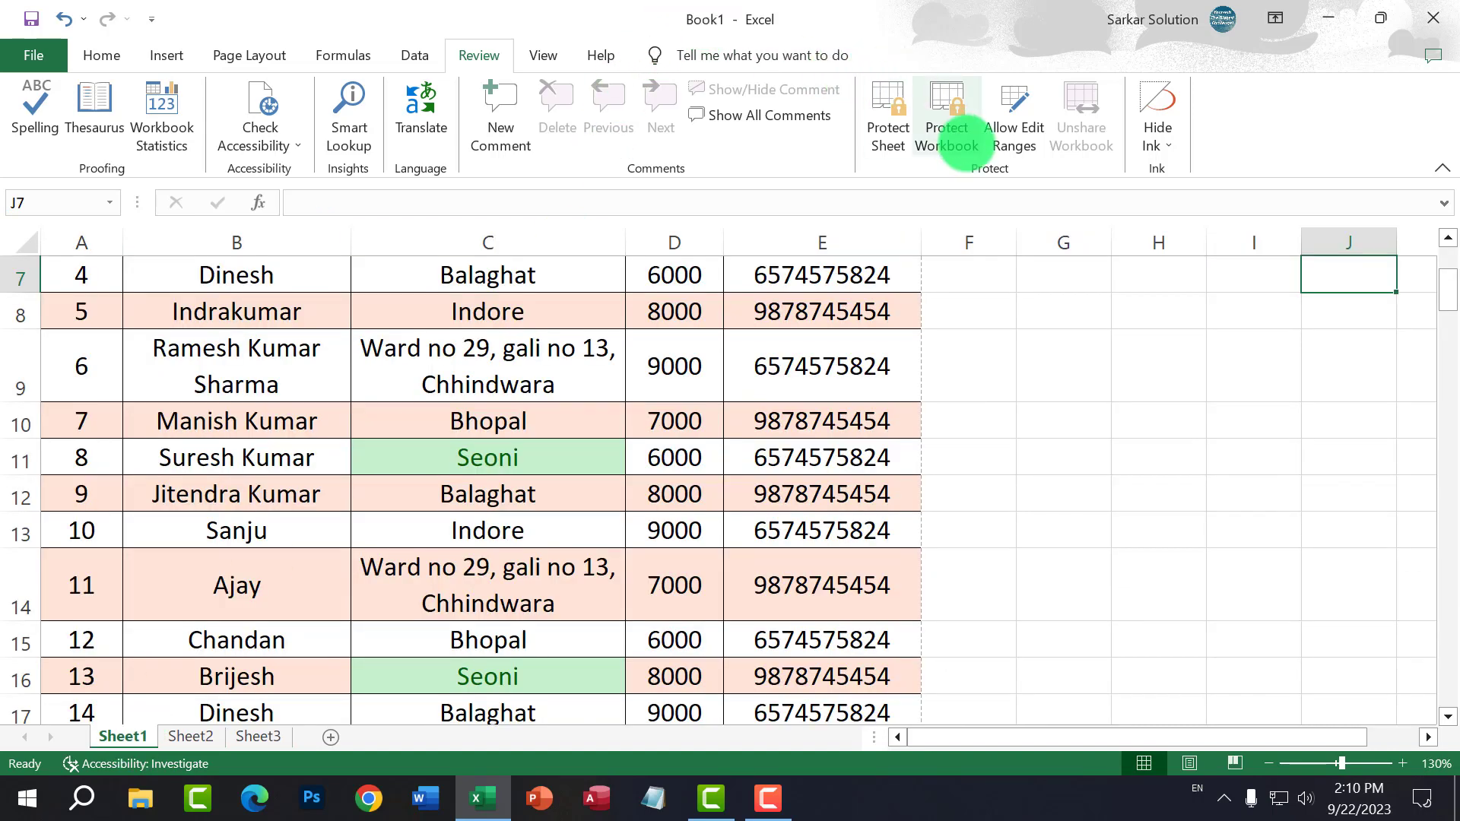
# Step: Zoom Sheet1 out to 55% to view the student table together with its title and column headings
pyautogui.click(545, 55)
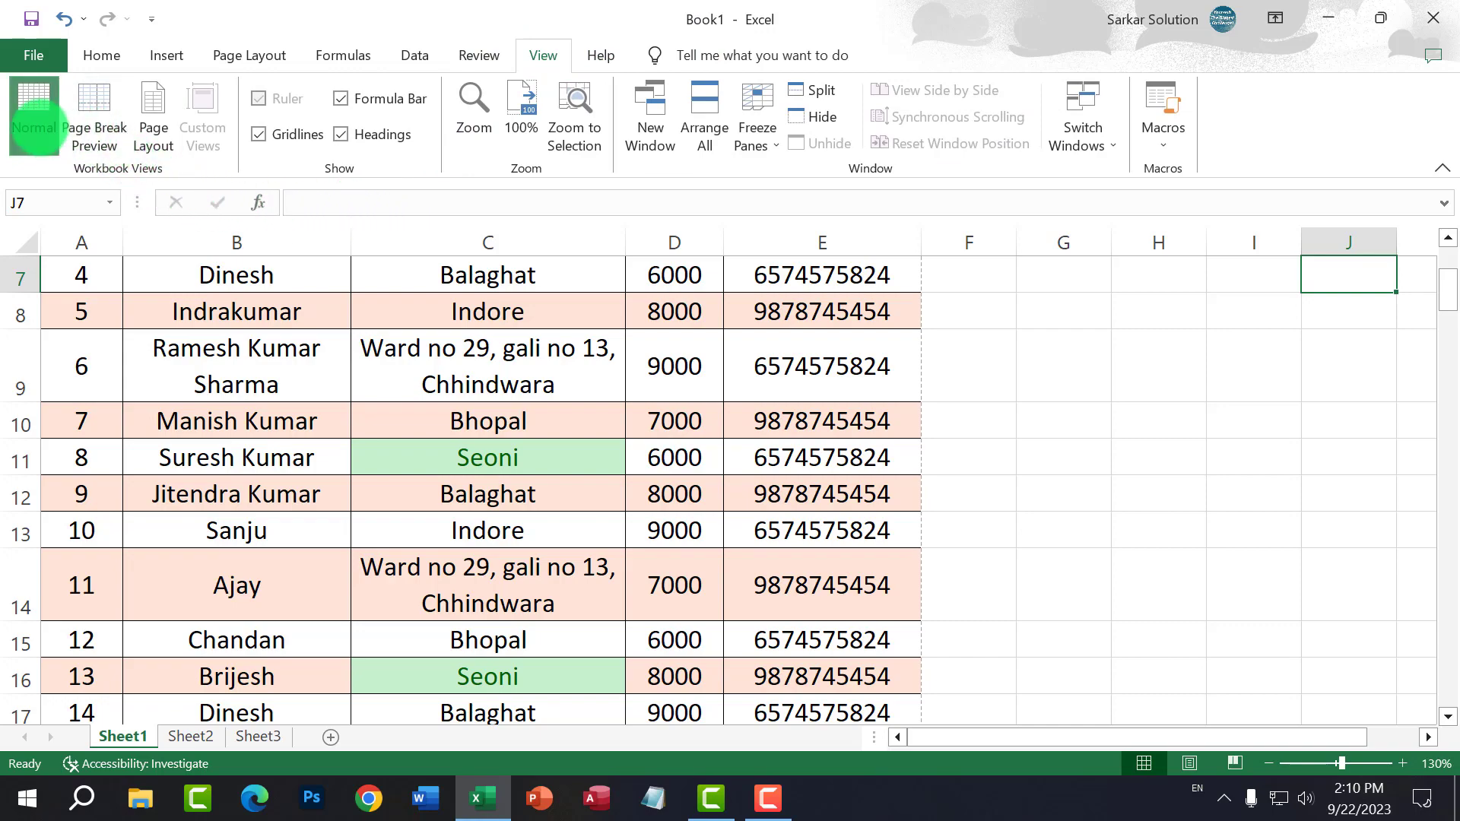
pyautogui.keyDown('ctrl'); pyautogui.scroll(-5, 197, 391); pyautogui.keyUp('ctrl')
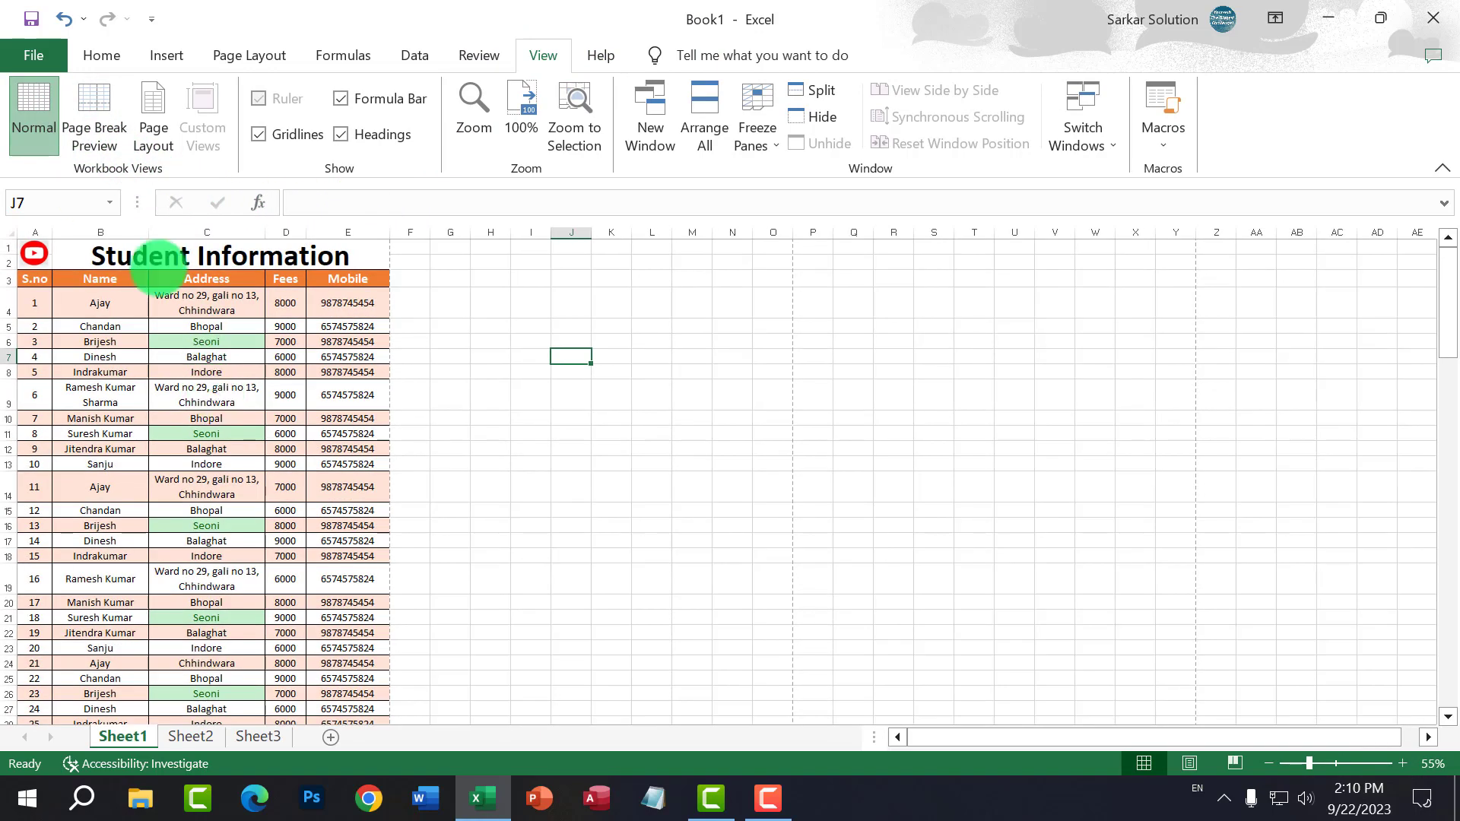
# Step: Show Sheet1 in Page Break Preview and look through its page divisions down to the empty table rows
pyautogui.click(94, 109)
pyautogui.scroll(-5, 206, 457)
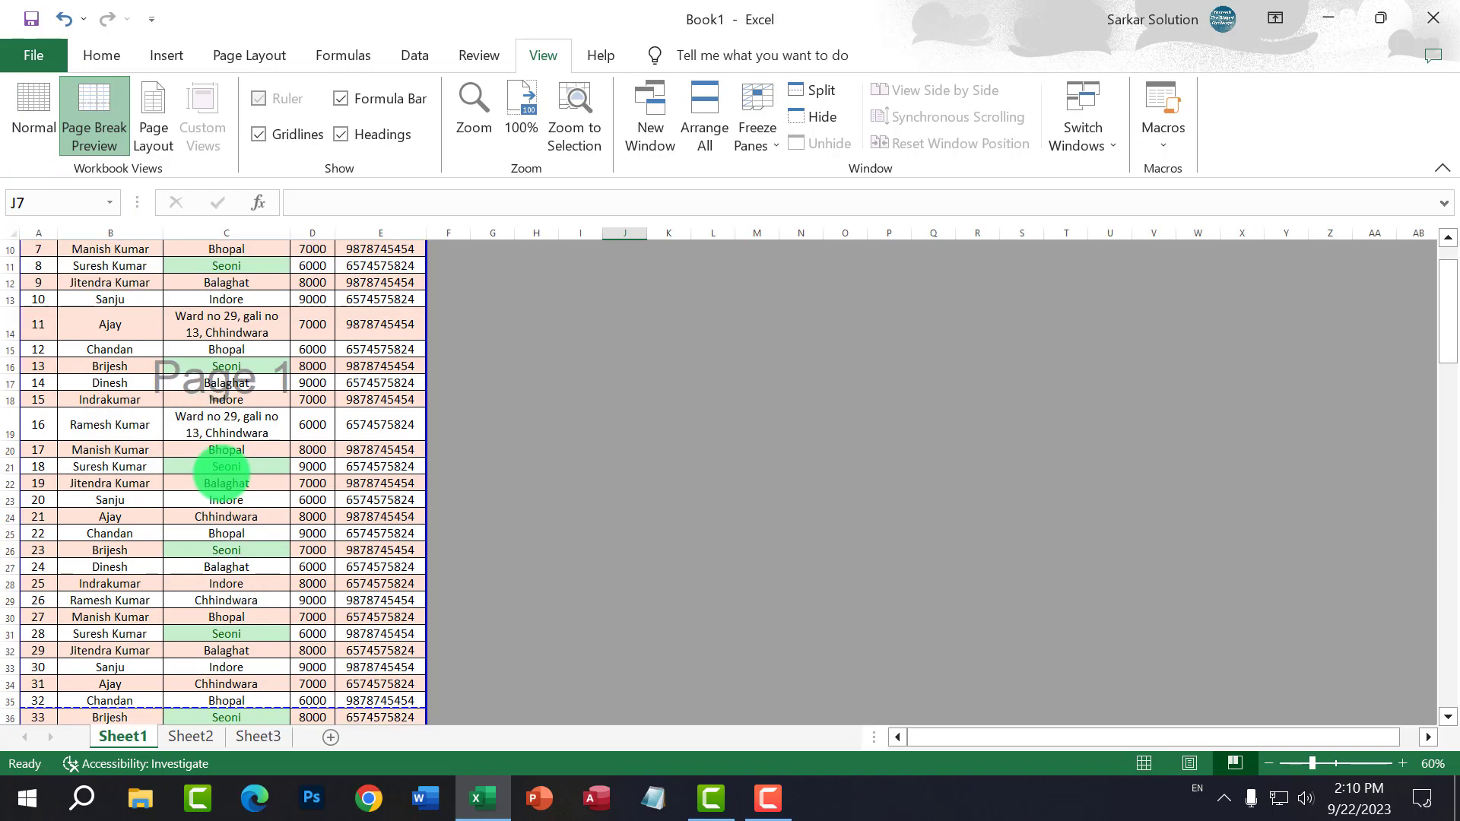
pyautogui.keyDown('ctrl'); pyautogui.scroll(-3, 223, 473); pyautogui.keyUp('ctrl')
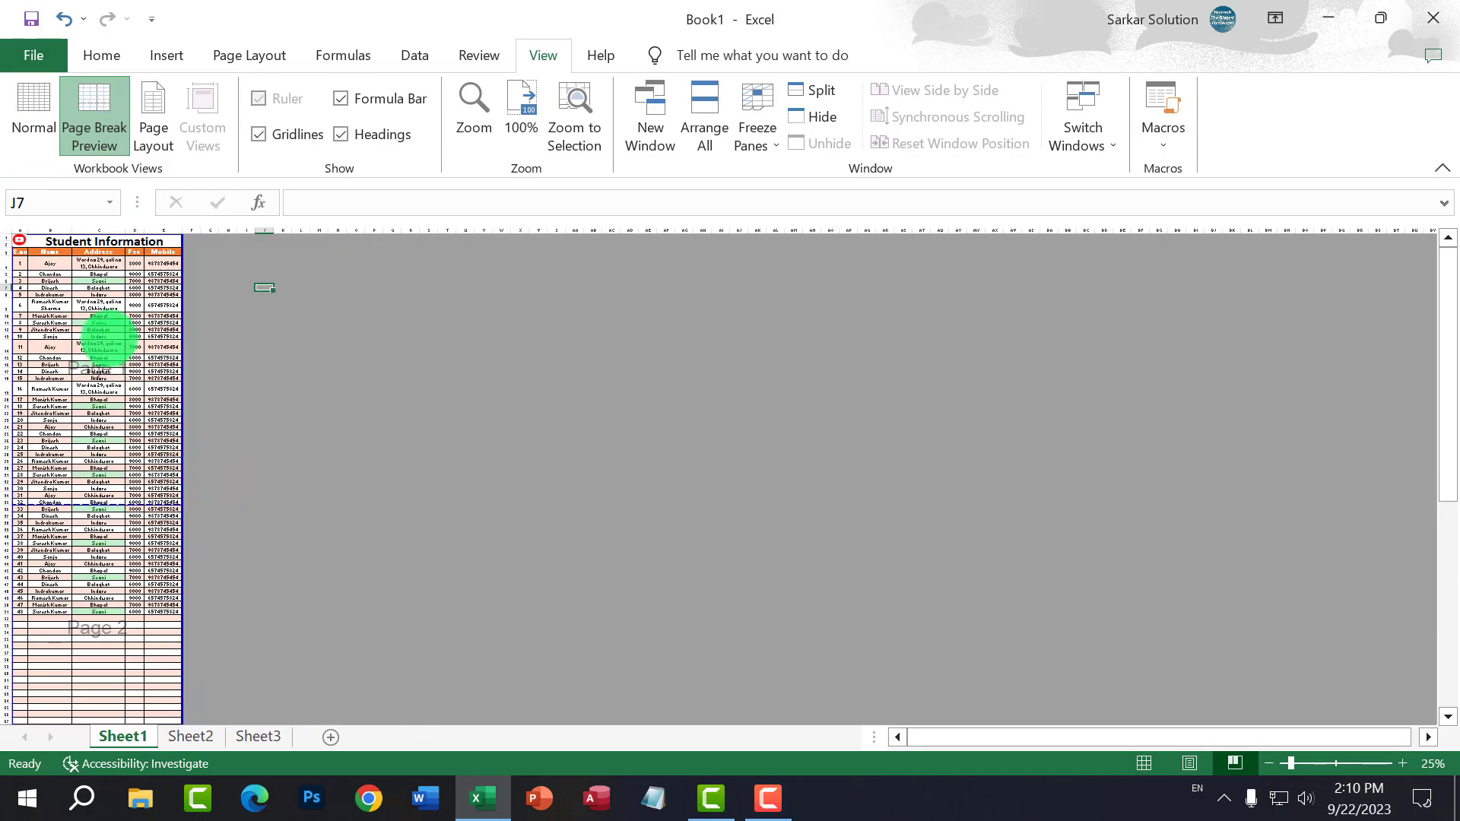
pyautogui.keyDown('ctrl'); pyautogui.scroll(2, 96, 371); pyautogui.keyUp('ctrl')
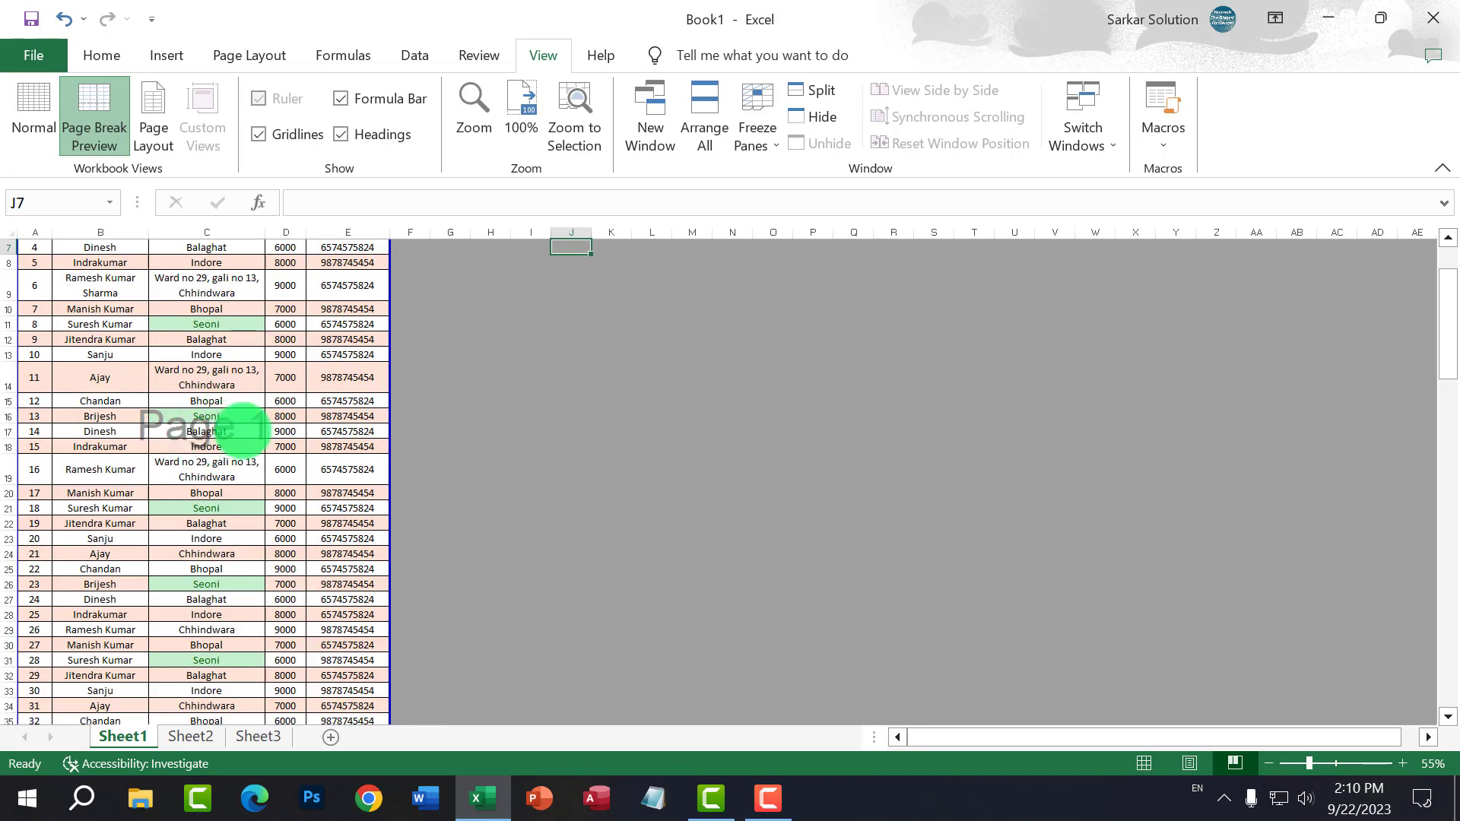
pyautogui.scroll(-11, 242, 430)
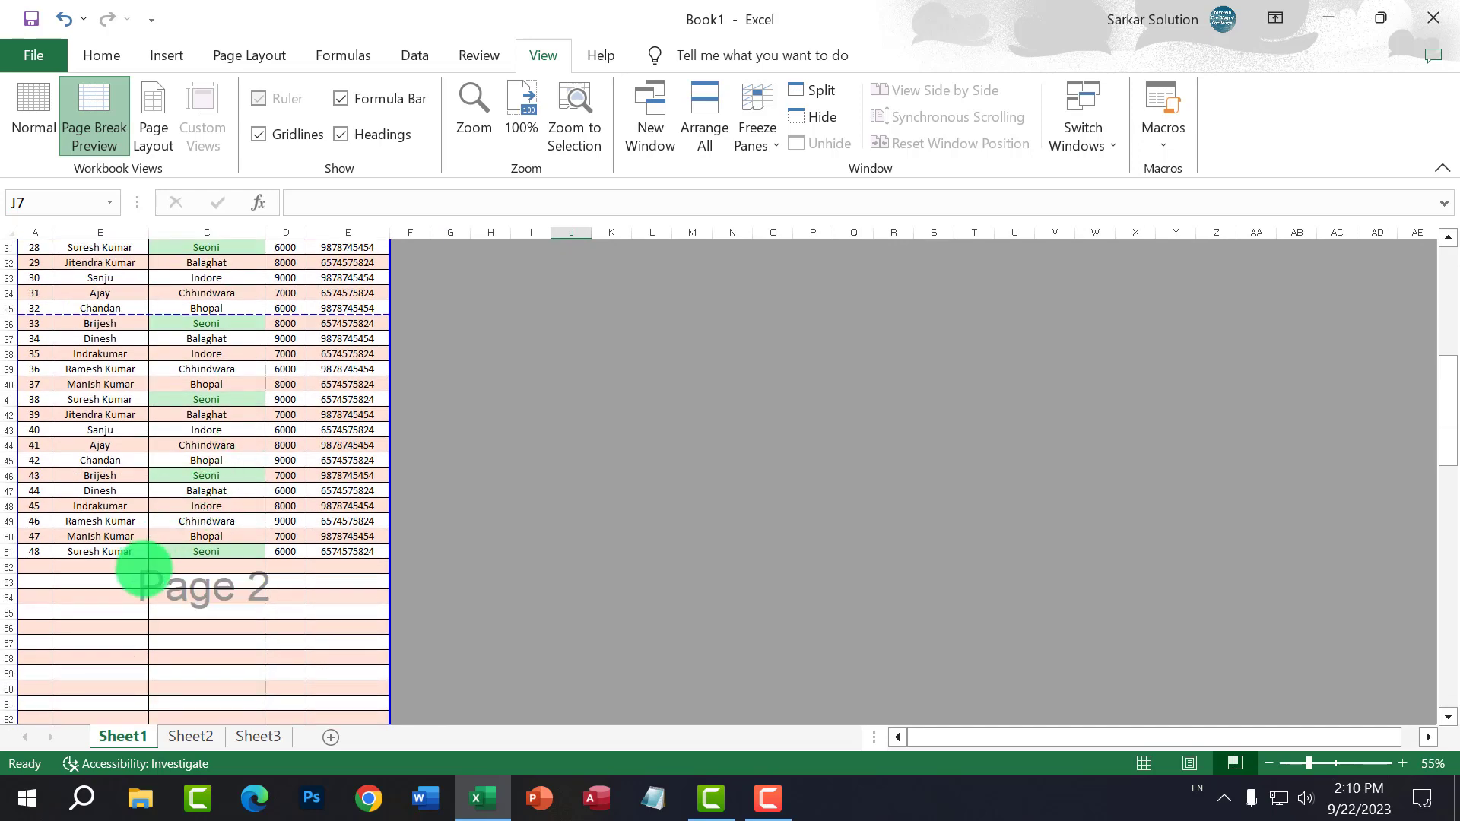
pyautogui.scroll(-10, 149, 580)
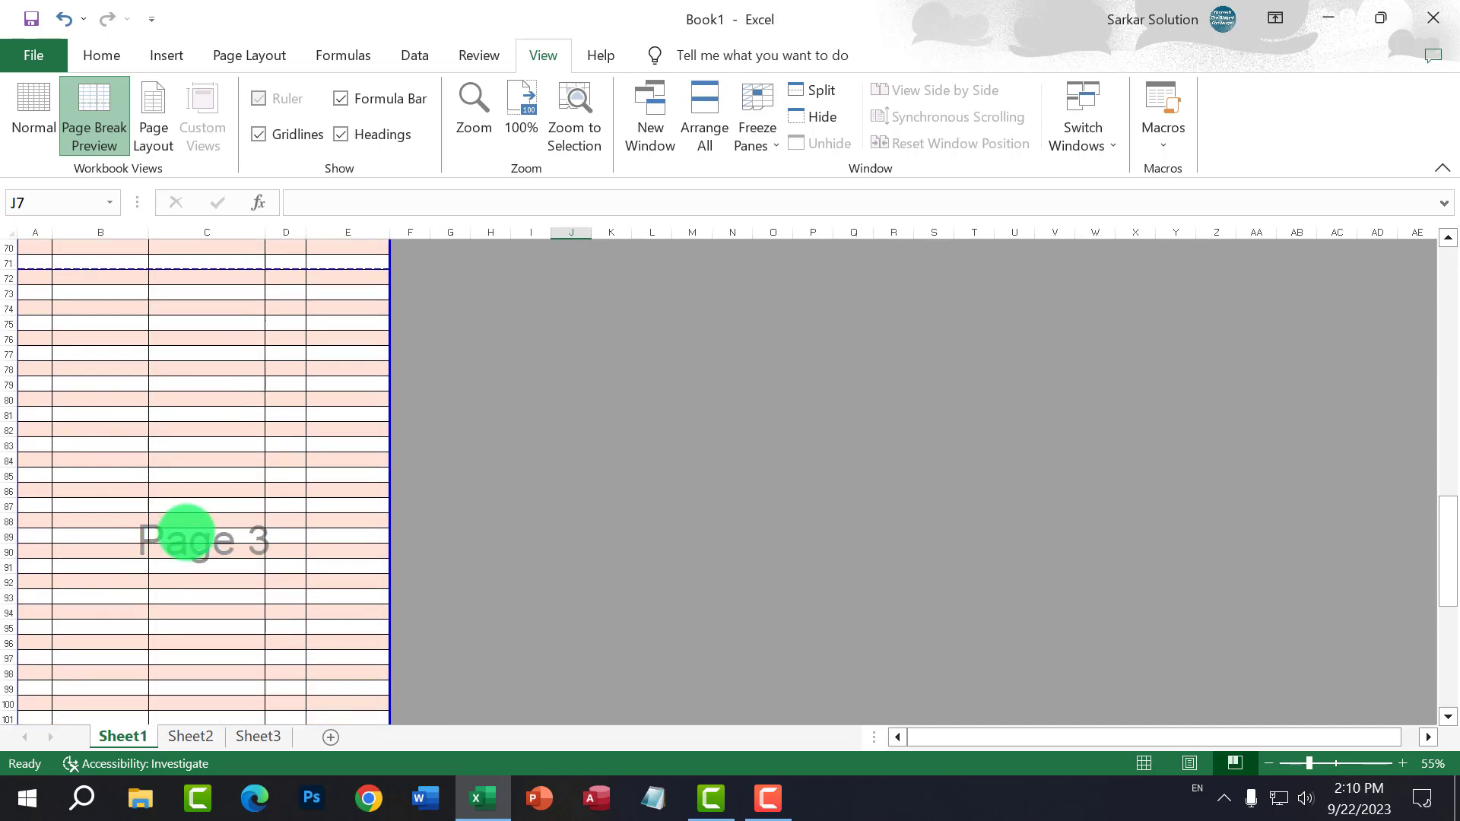
pyautogui.scroll(-5, 186, 532)
pyautogui.scroll(14, 186, 532)
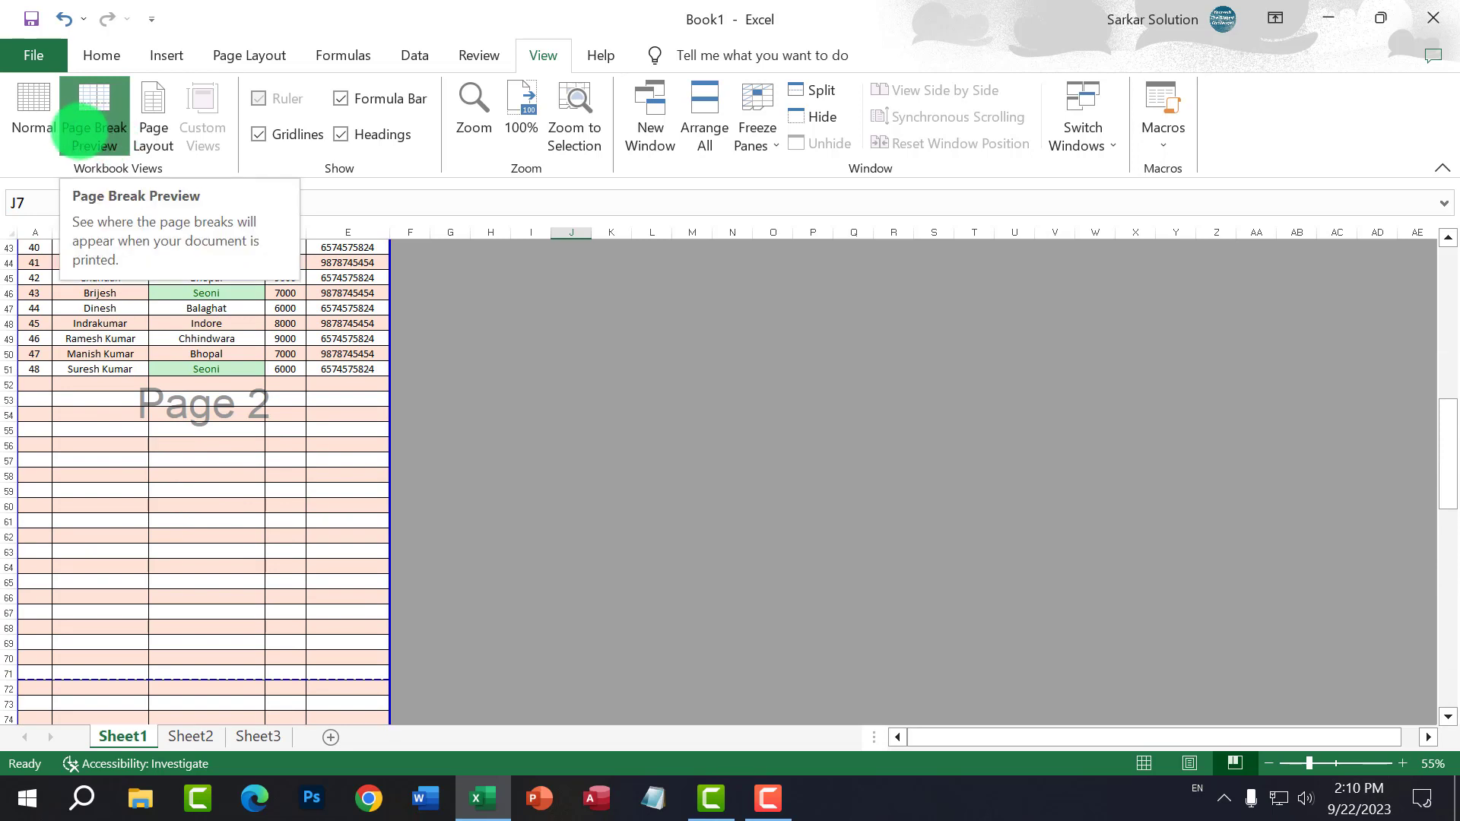
# Step: Compare Sheet1 in Normal view with Page Break Preview and return to the start of the student table
pyautogui.click(34, 115)
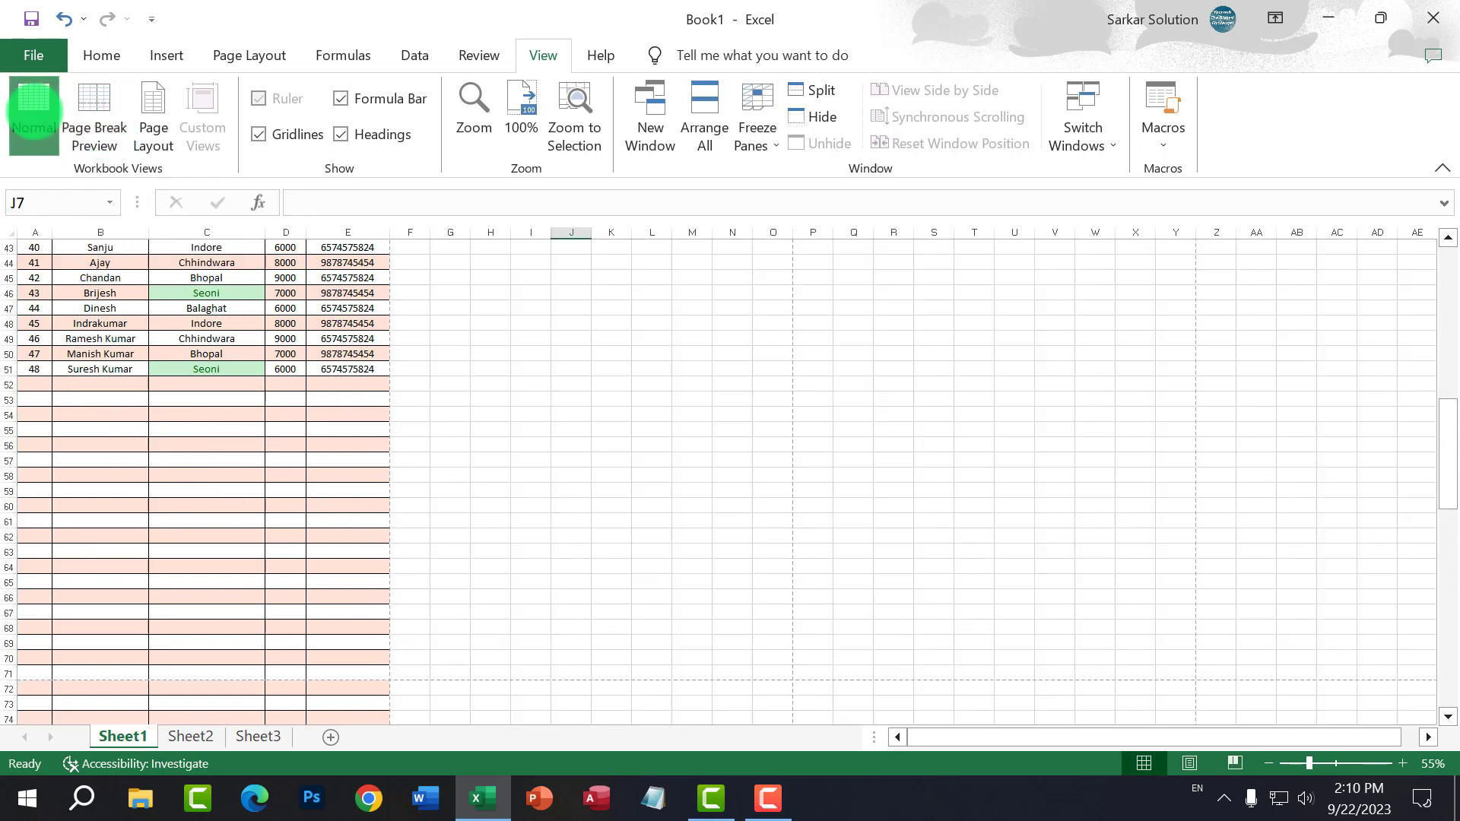
pyautogui.click(99, 128)
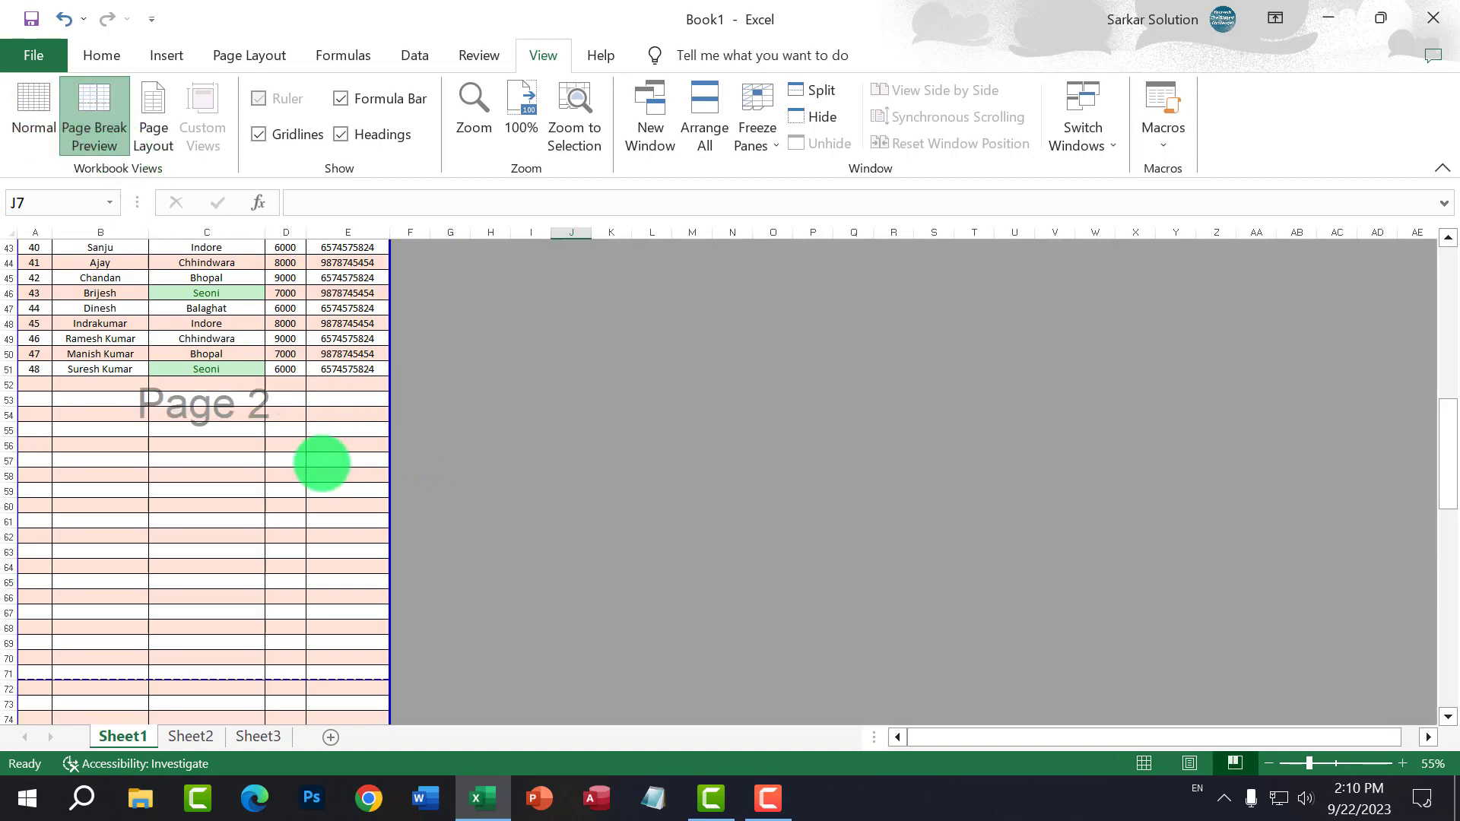
pyautogui.scroll(3, 323, 459)
pyautogui.scroll(10, 323, 460)
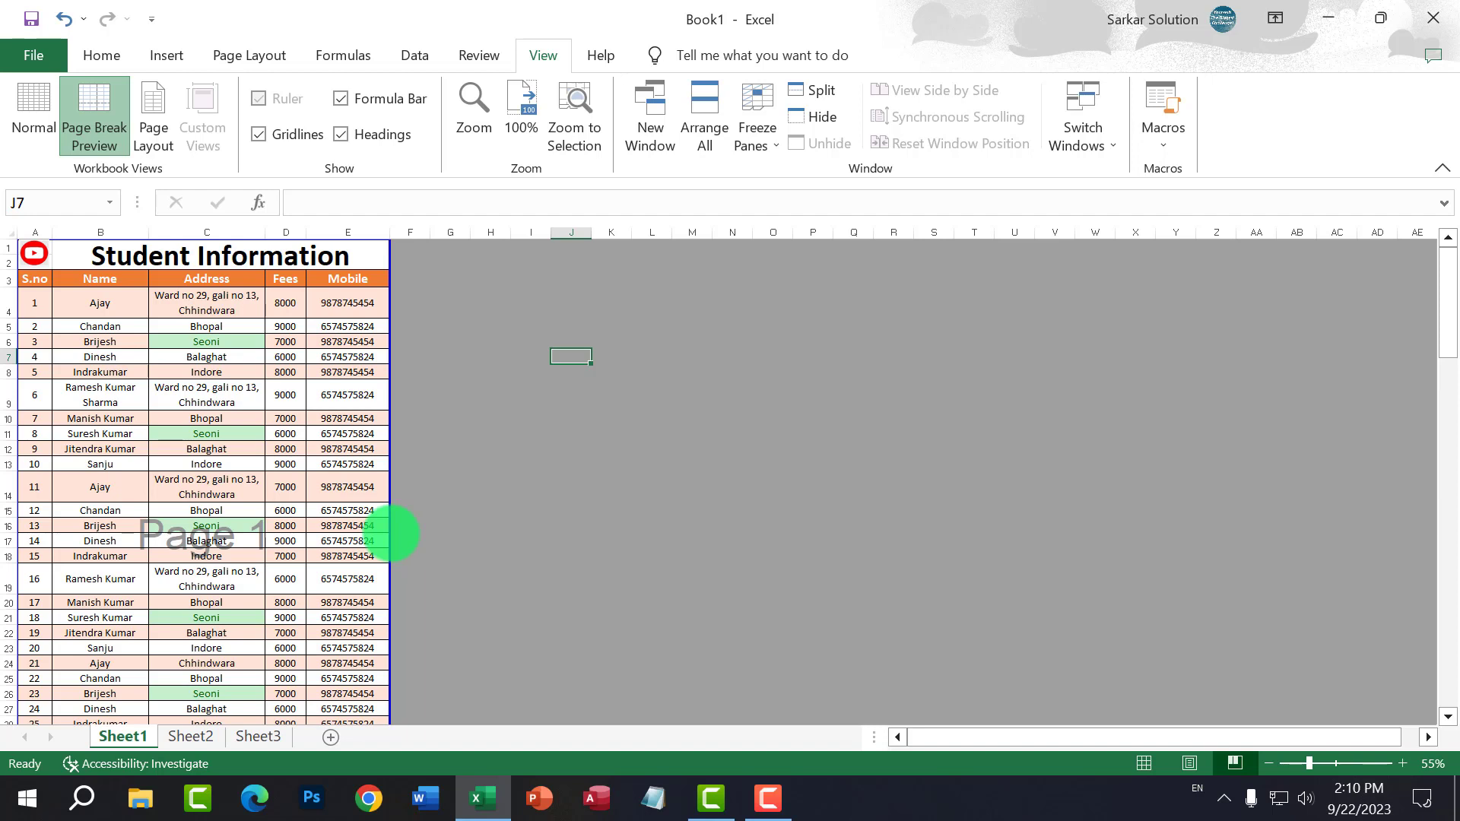
# Step: Move the page boundary to exclude the Mobile column and check the result in the print preview
pyautogui.moveTo(391, 534); pyautogui.dragTo(304, 541)
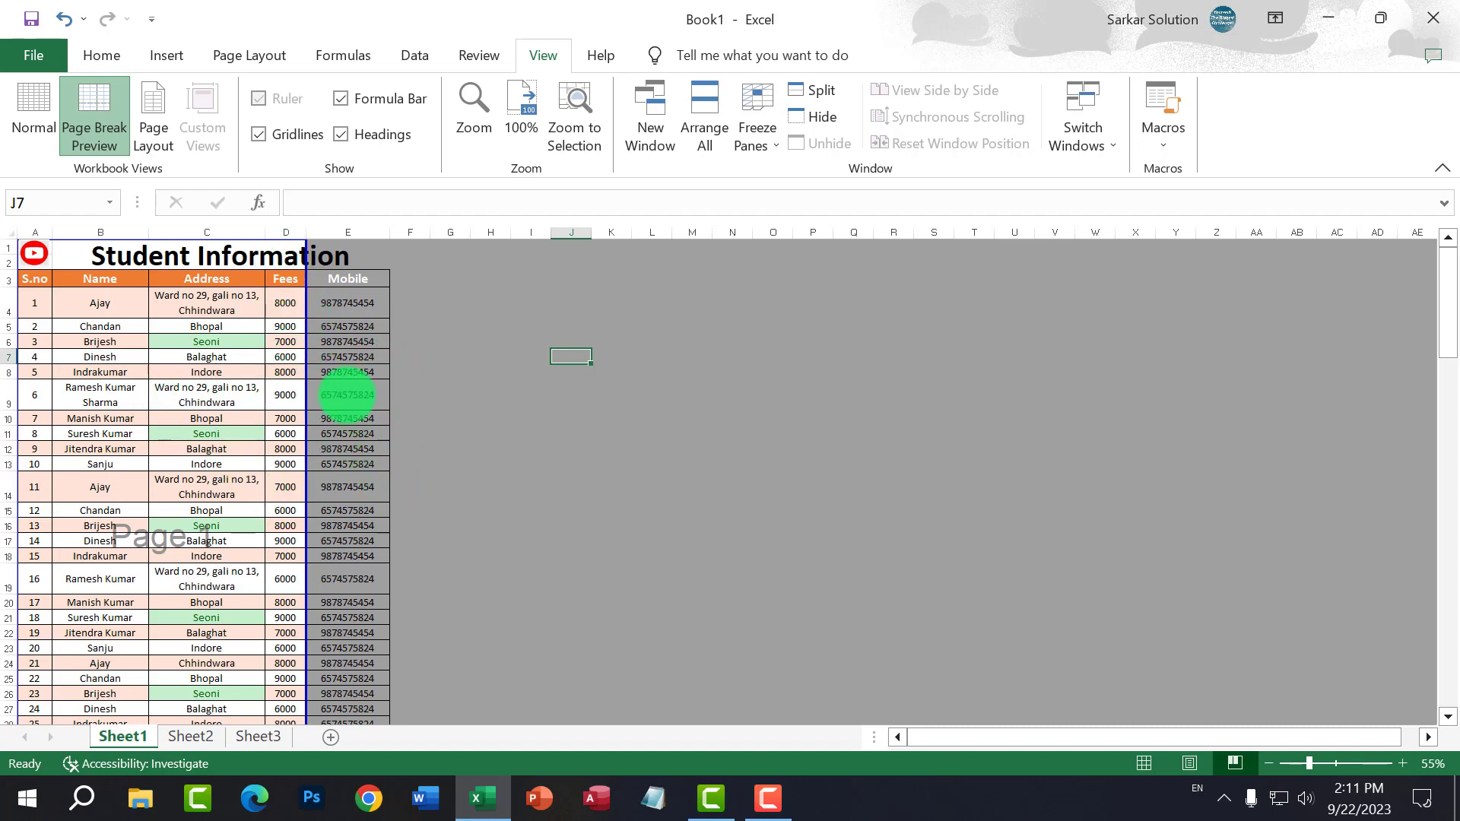
pyautogui.click(30, 60)
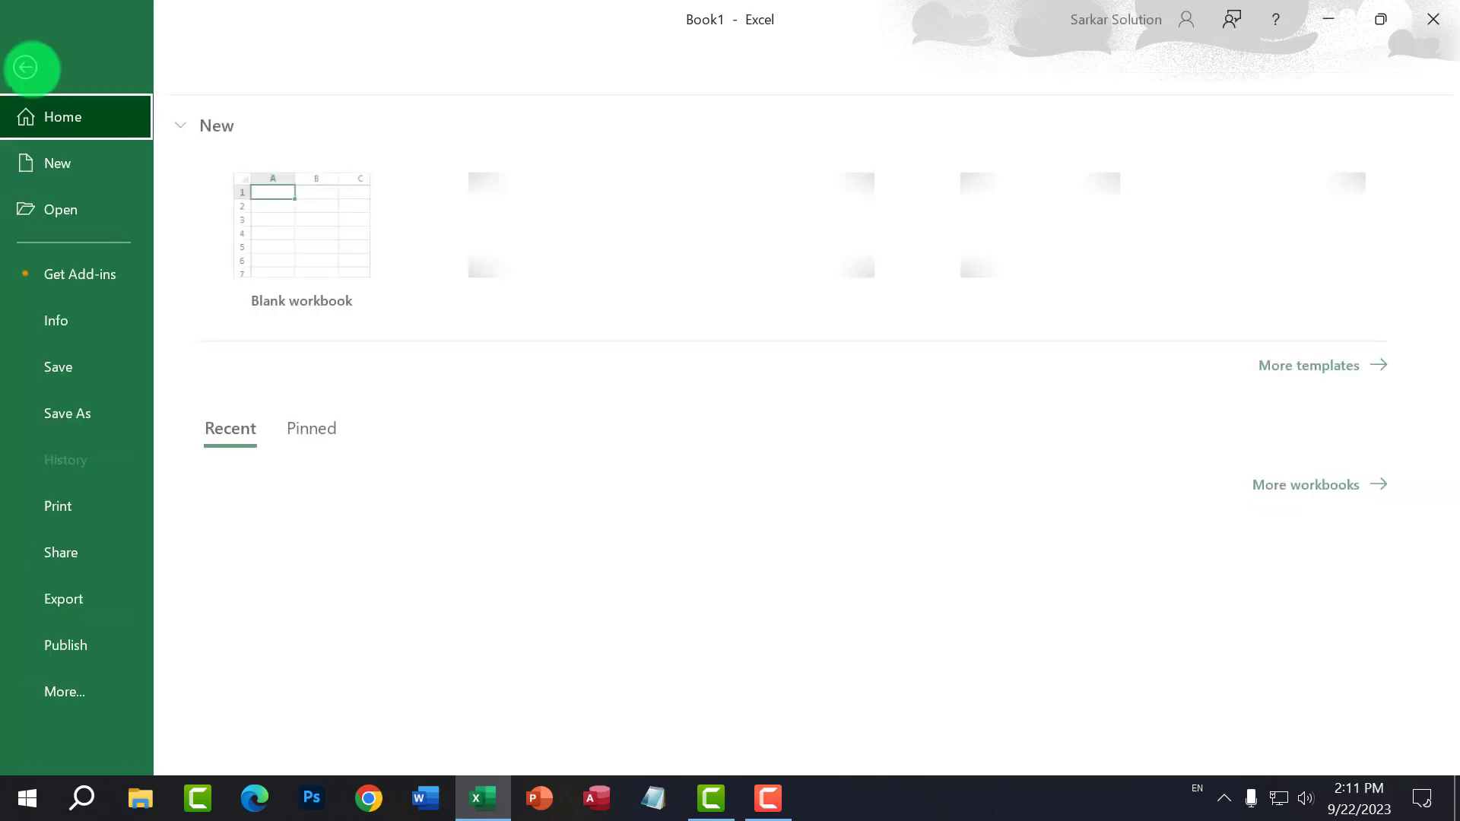
pyautogui.click(97, 498)
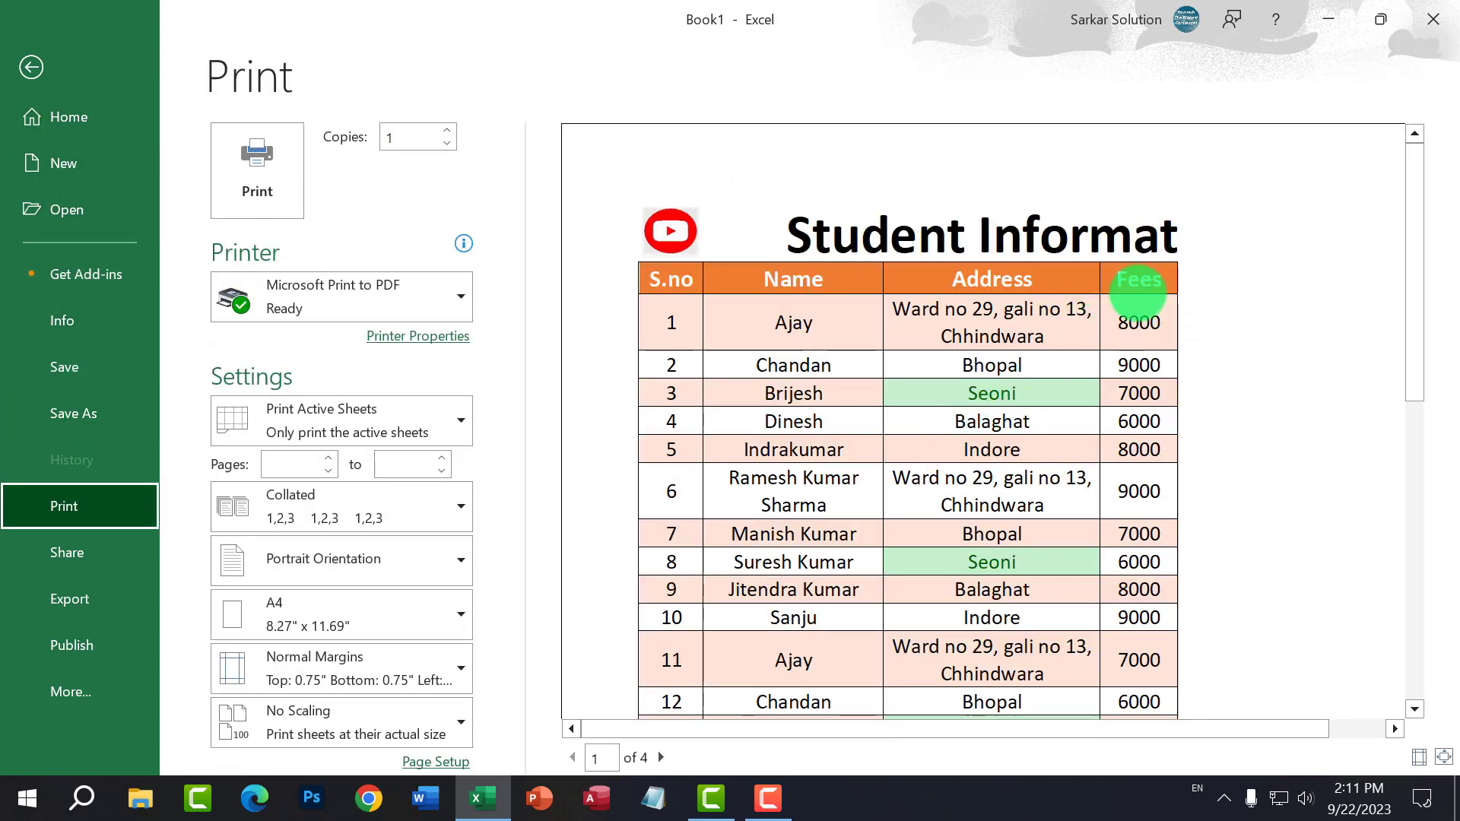
pyautogui.click(34, 66)
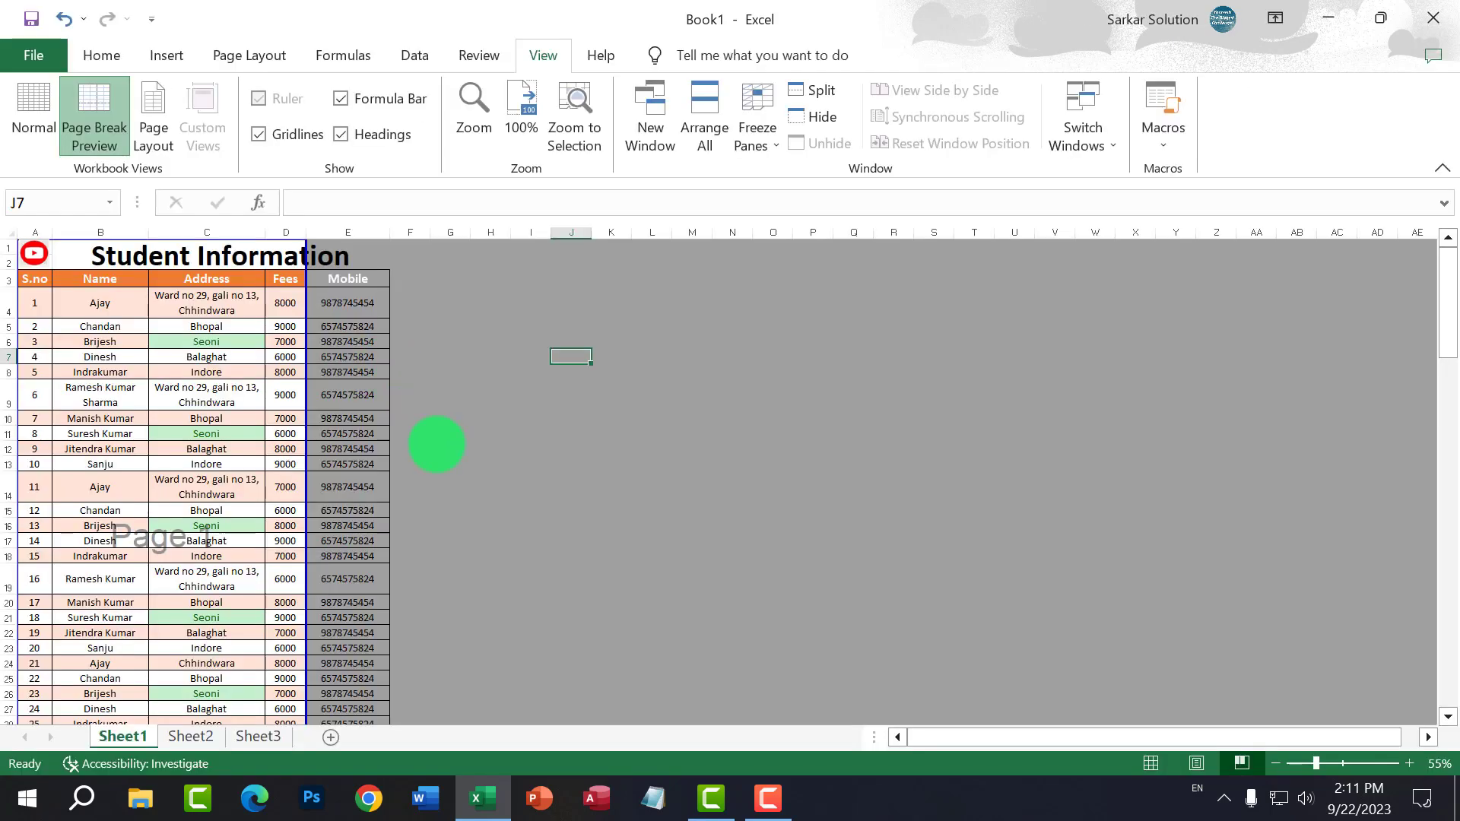
# Step: Extend the page boundary to include the Mobile column again and check the print preview
pyautogui.moveTo(304, 433); pyautogui.dragTo(391, 445)
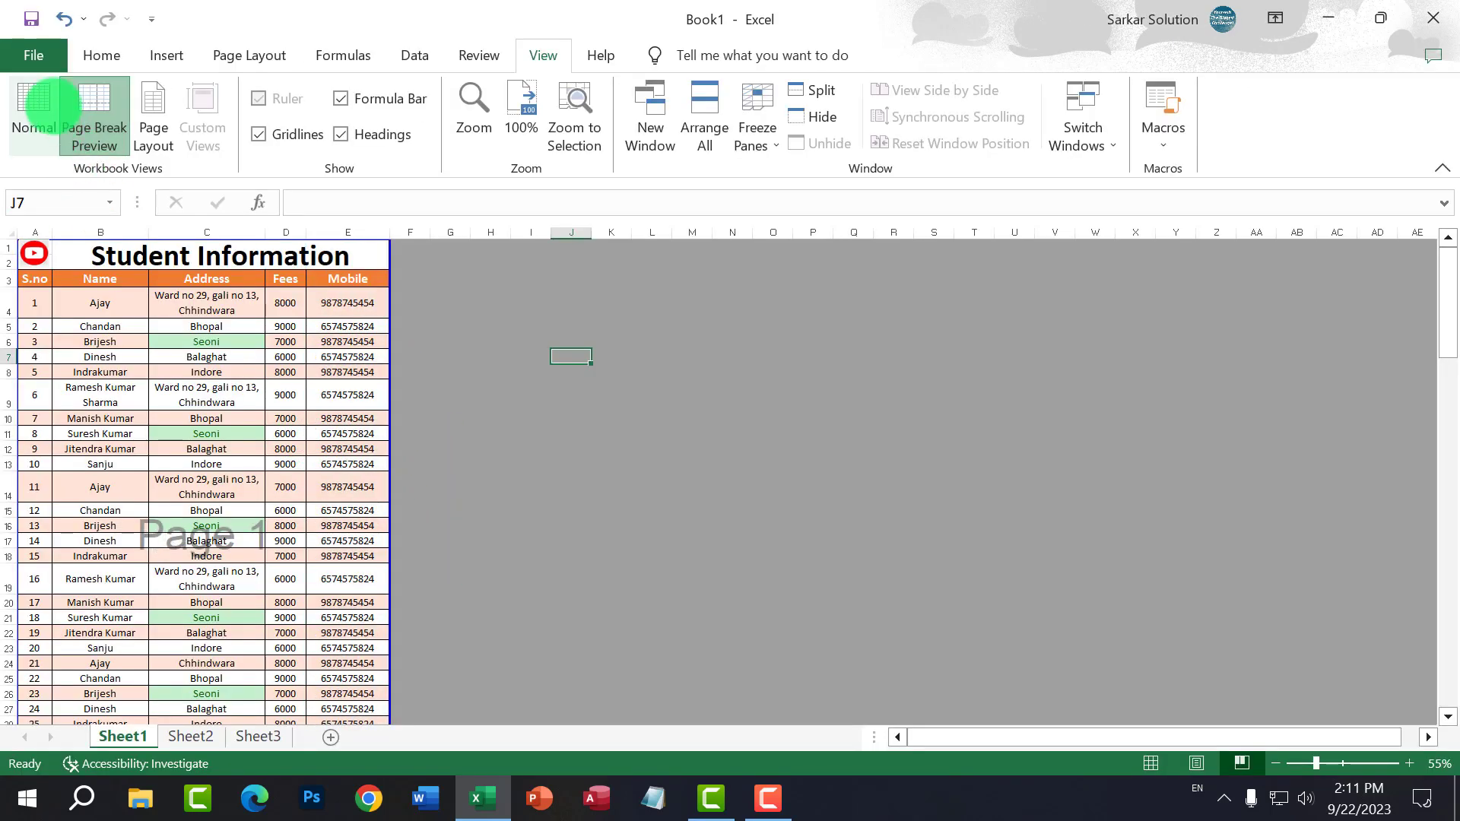
pyautogui.click(31, 53)
pyautogui.click(122, 501)
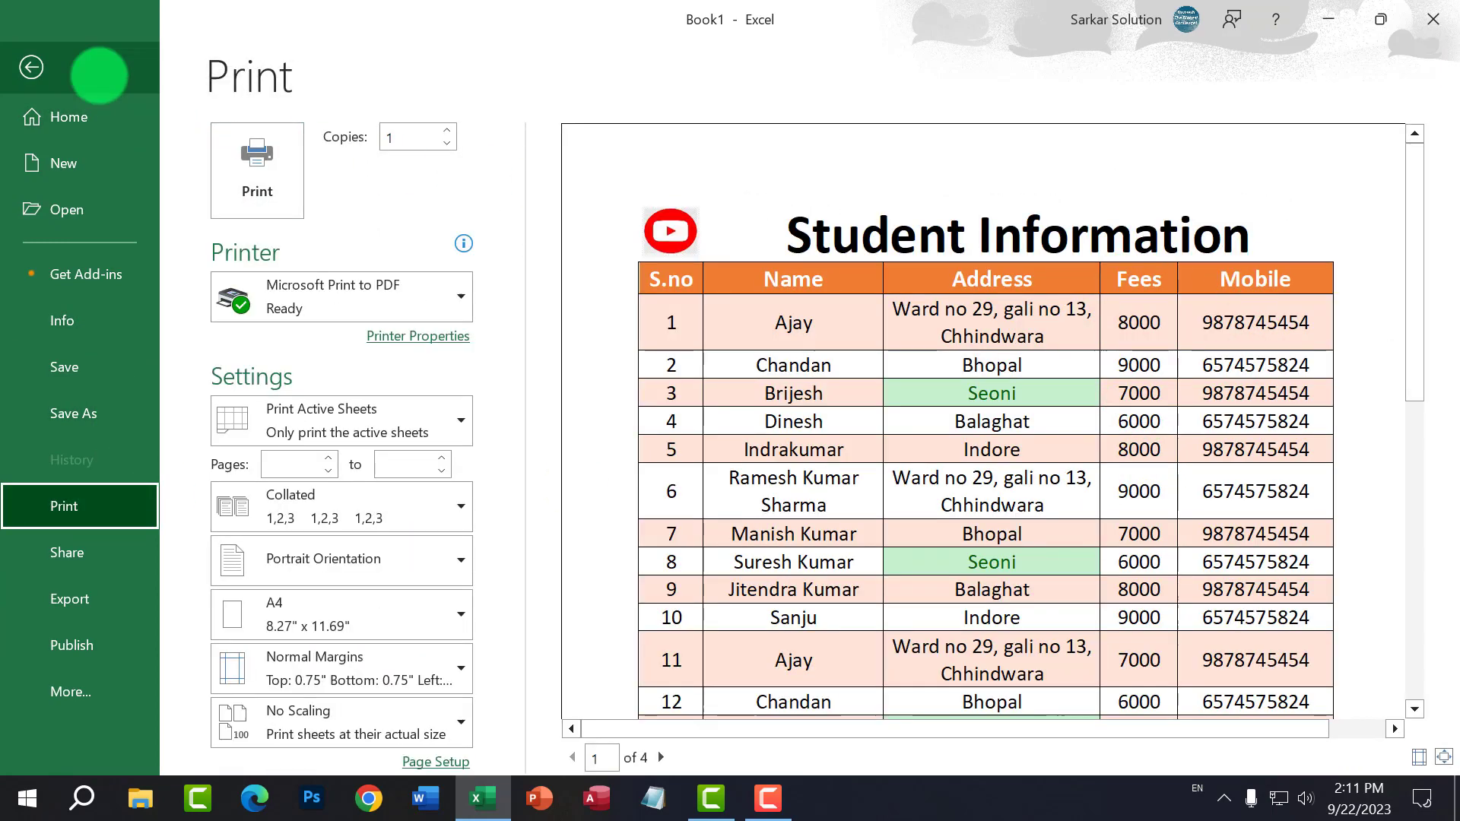
pyautogui.click(31, 67)
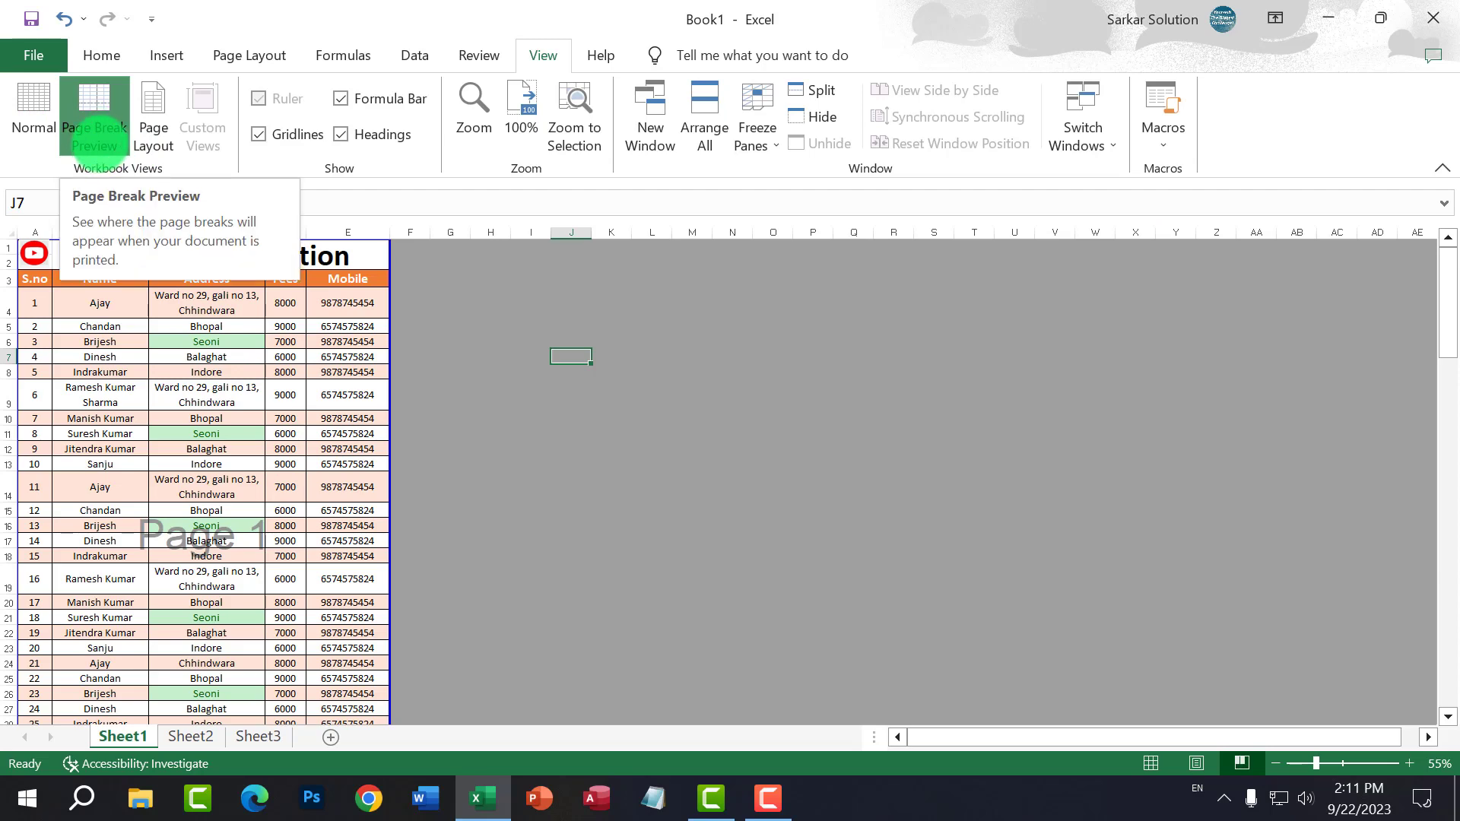
# Step: Show Sheet1 in Page Layout view at 85% zoom and look over the first page's header and footer areas
pyautogui.click(153, 119)
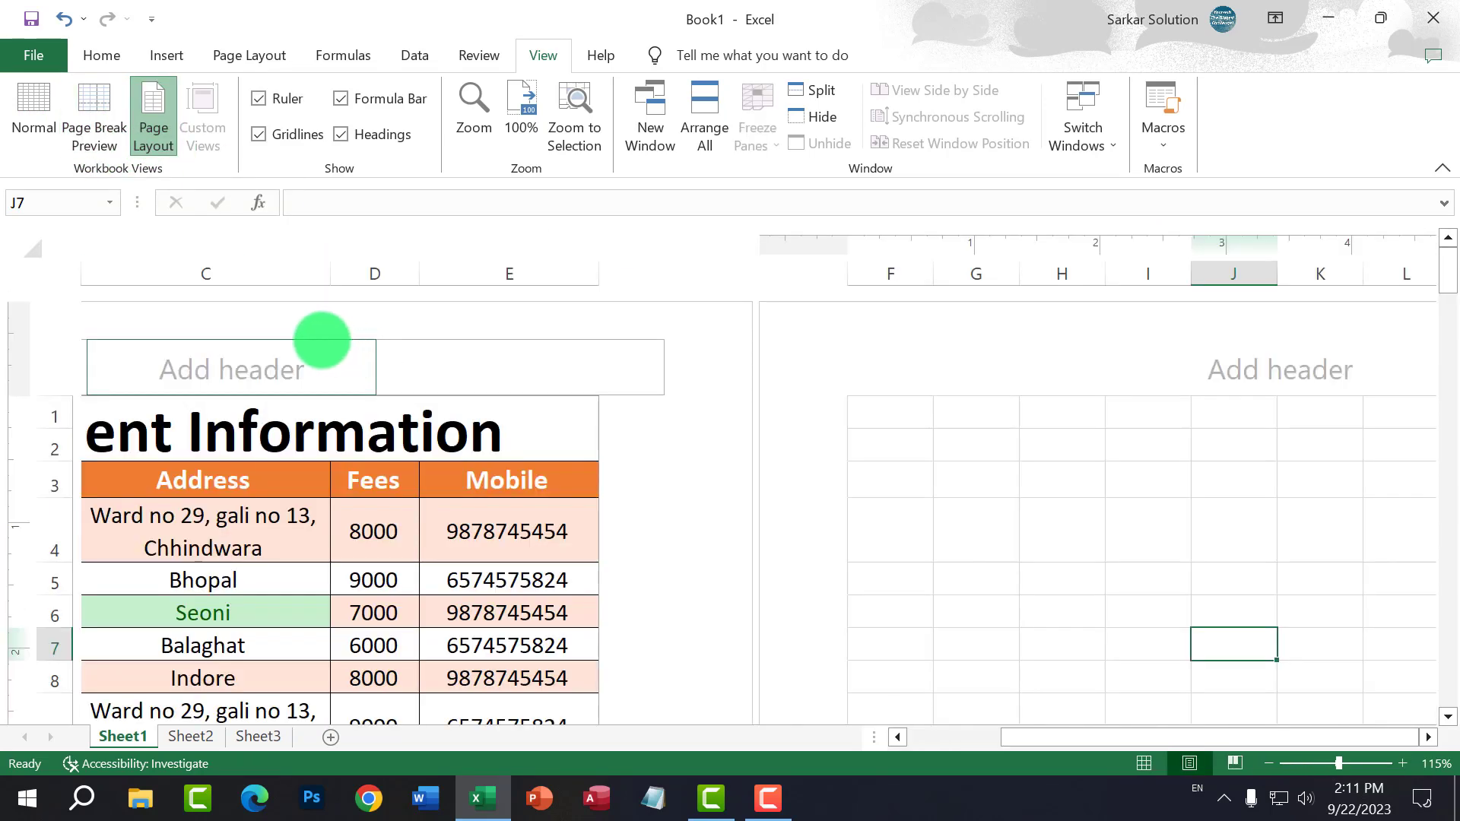
pyautogui.scroll(-1, 374, 423)
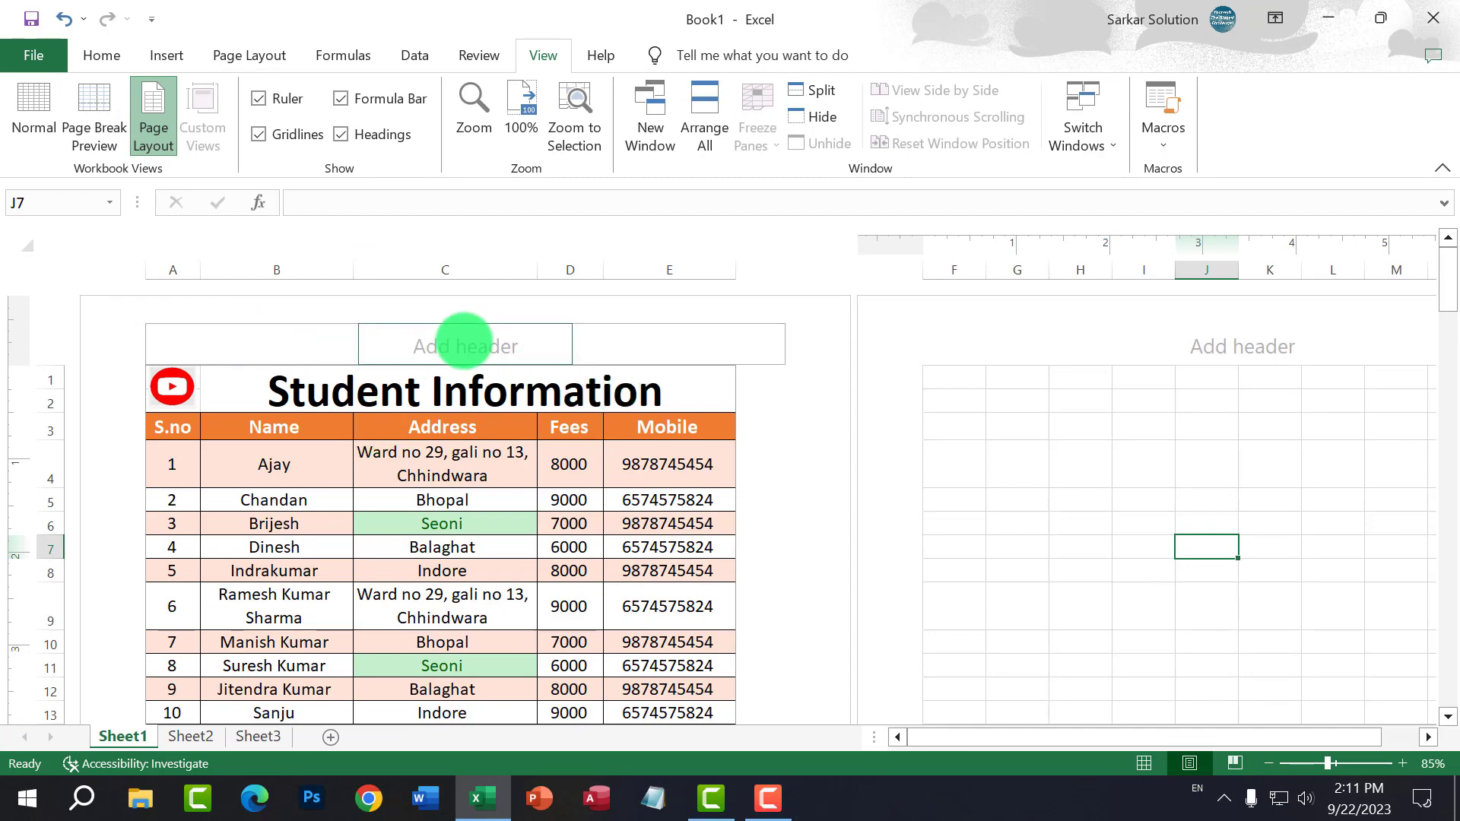
pyautogui.scroll(-1, 672, 343)
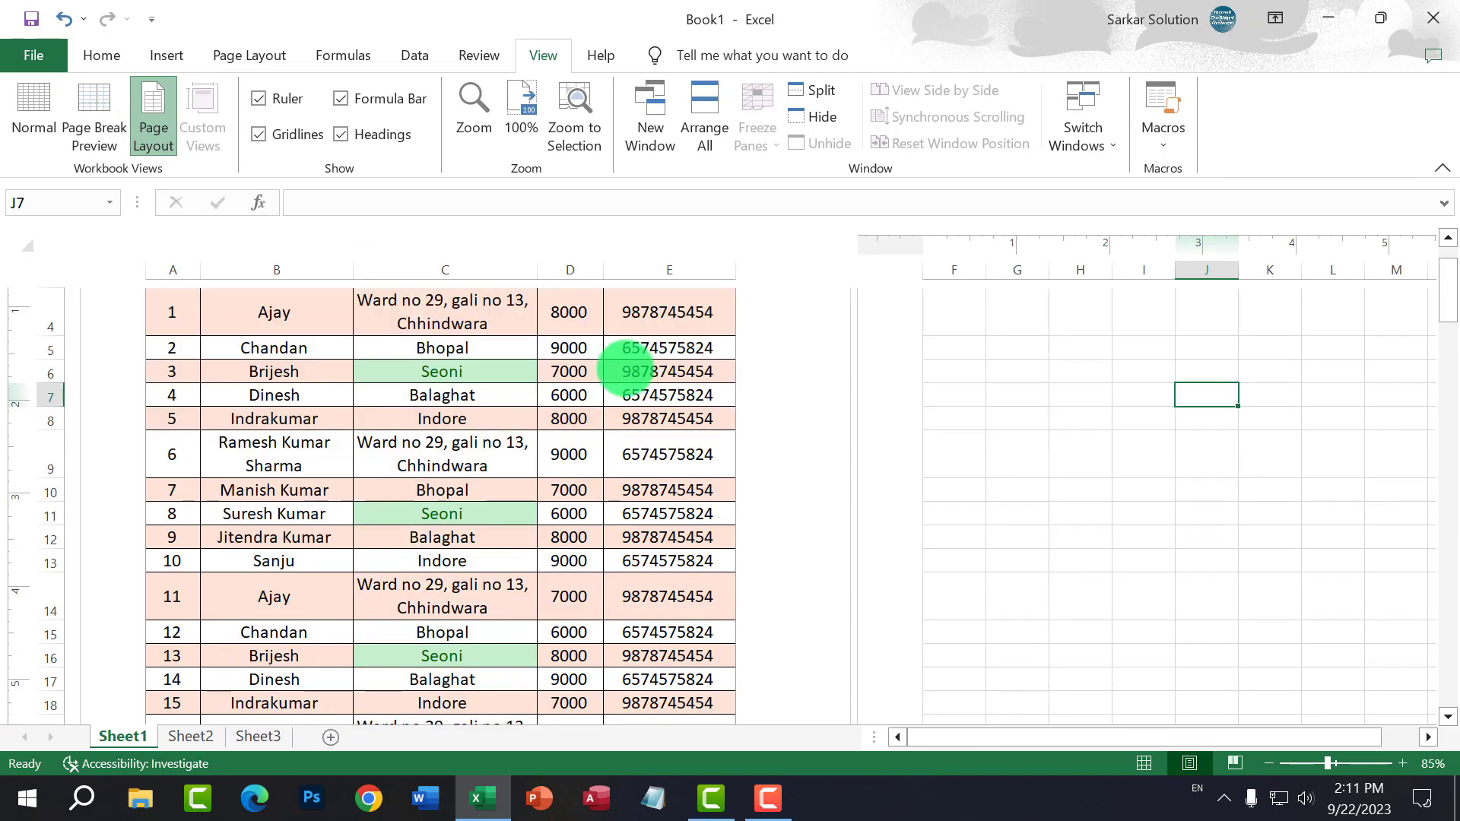
pyautogui.scroll(1, 641, 365)
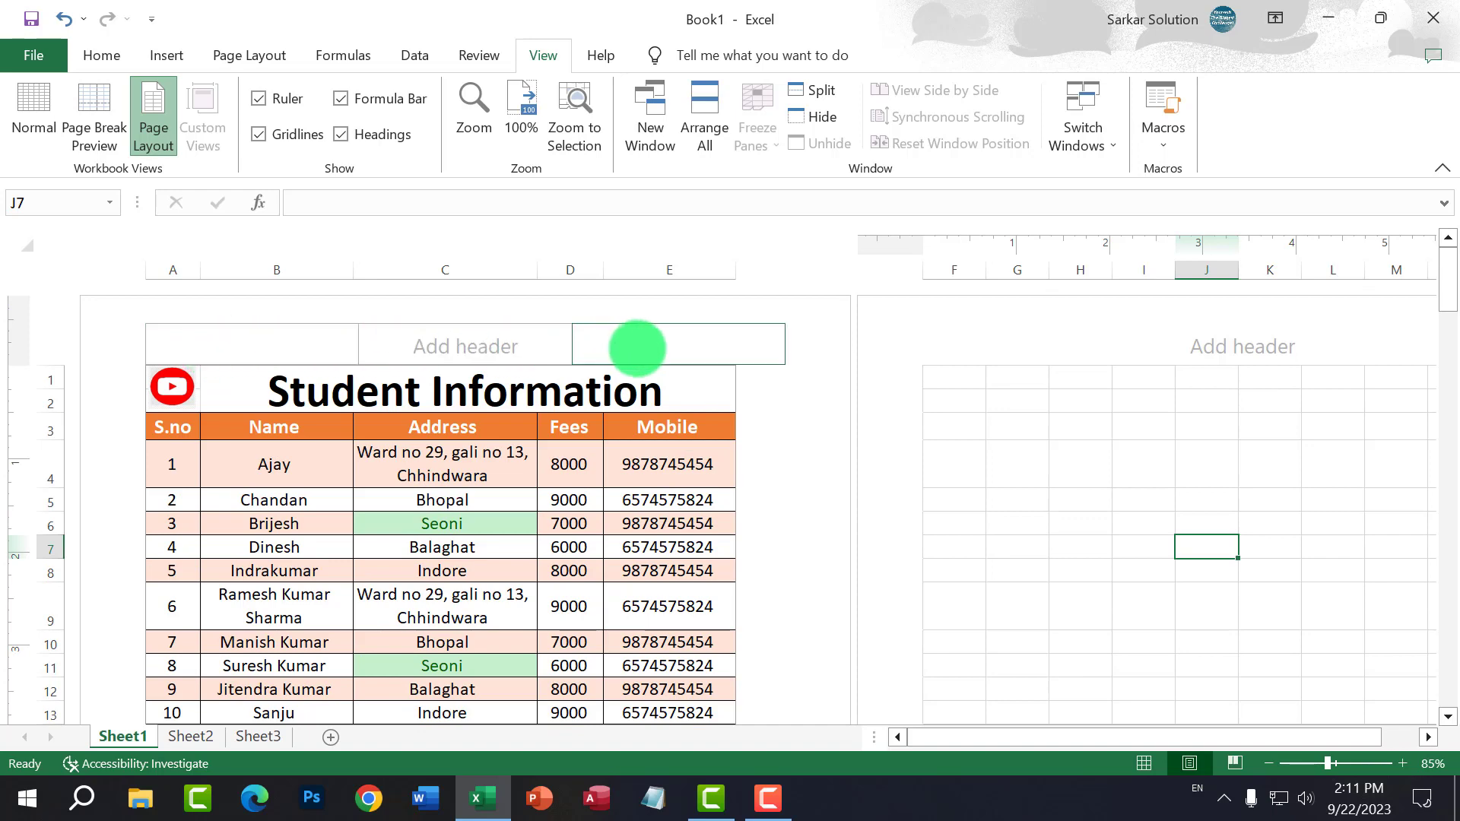
pyautogui.scroll(-8, 547, 368)
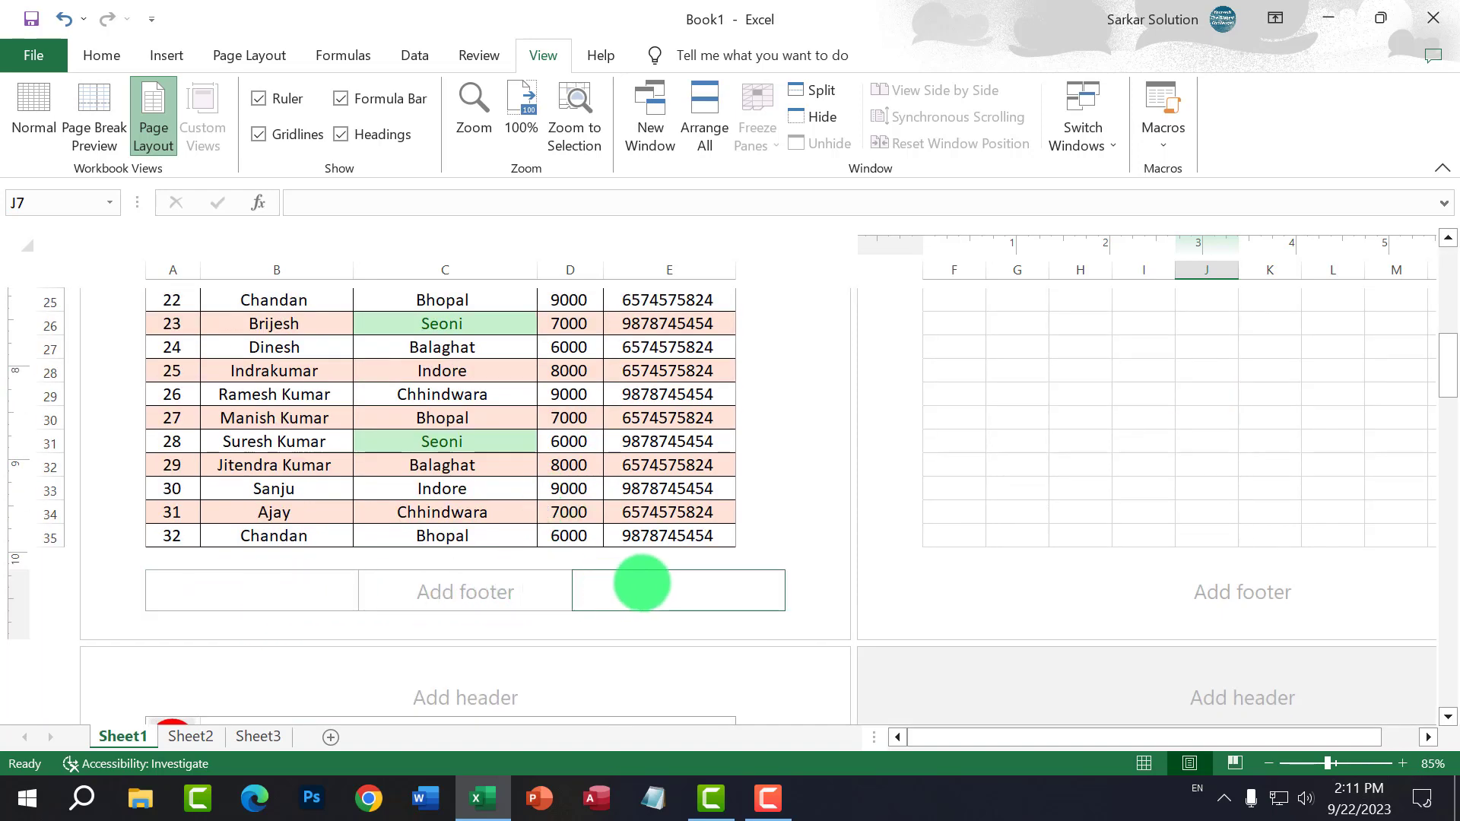
pyautogui.scroll(8, 642, 583)
# Step: Enter "Practice Sheet", "Computer" and "Education" as the left, centre and right header texts, finishing in cell E4
pyautogui.click(434, 335)
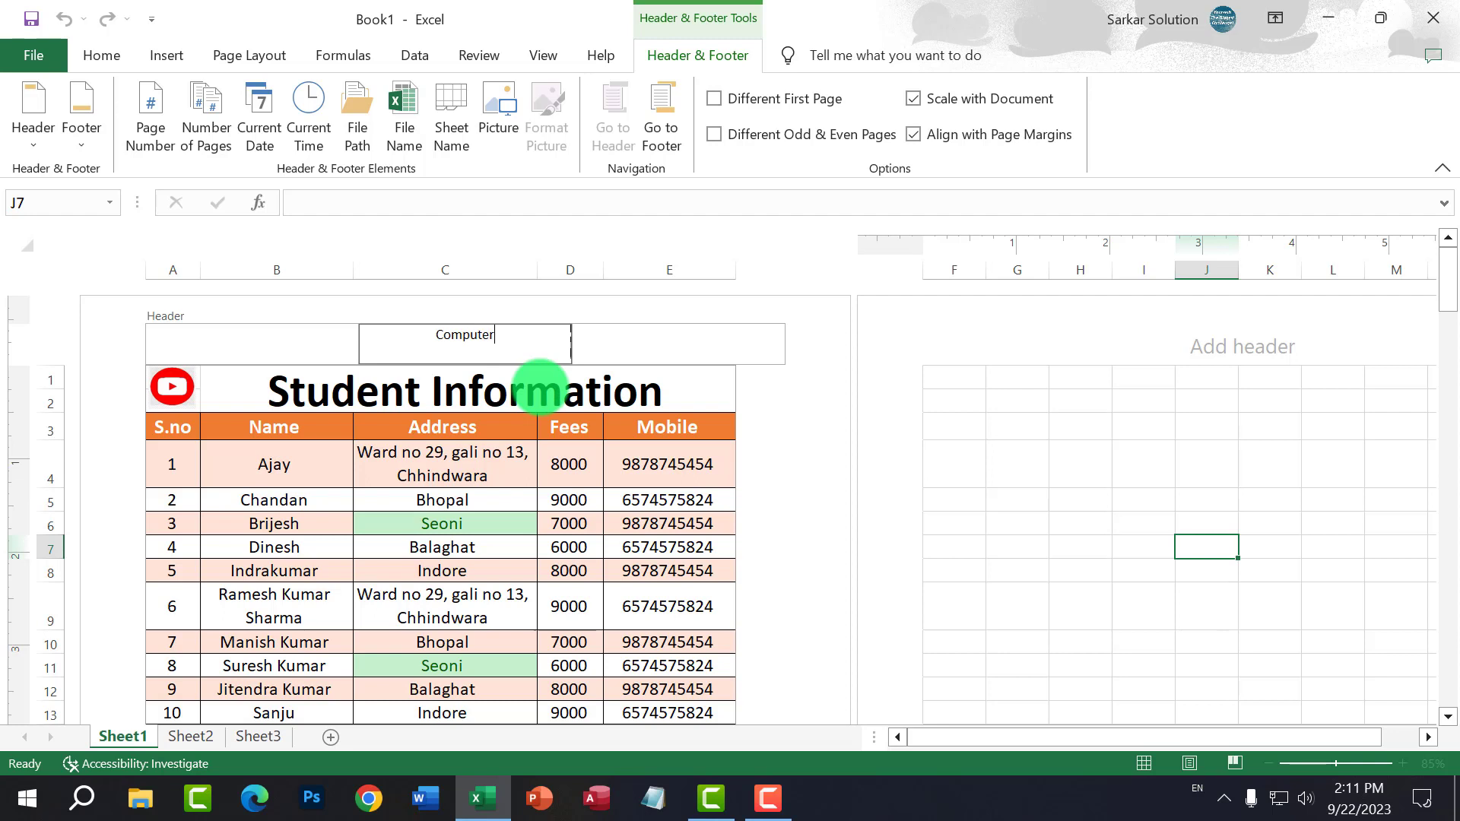
pyautogui.click(303, 343)
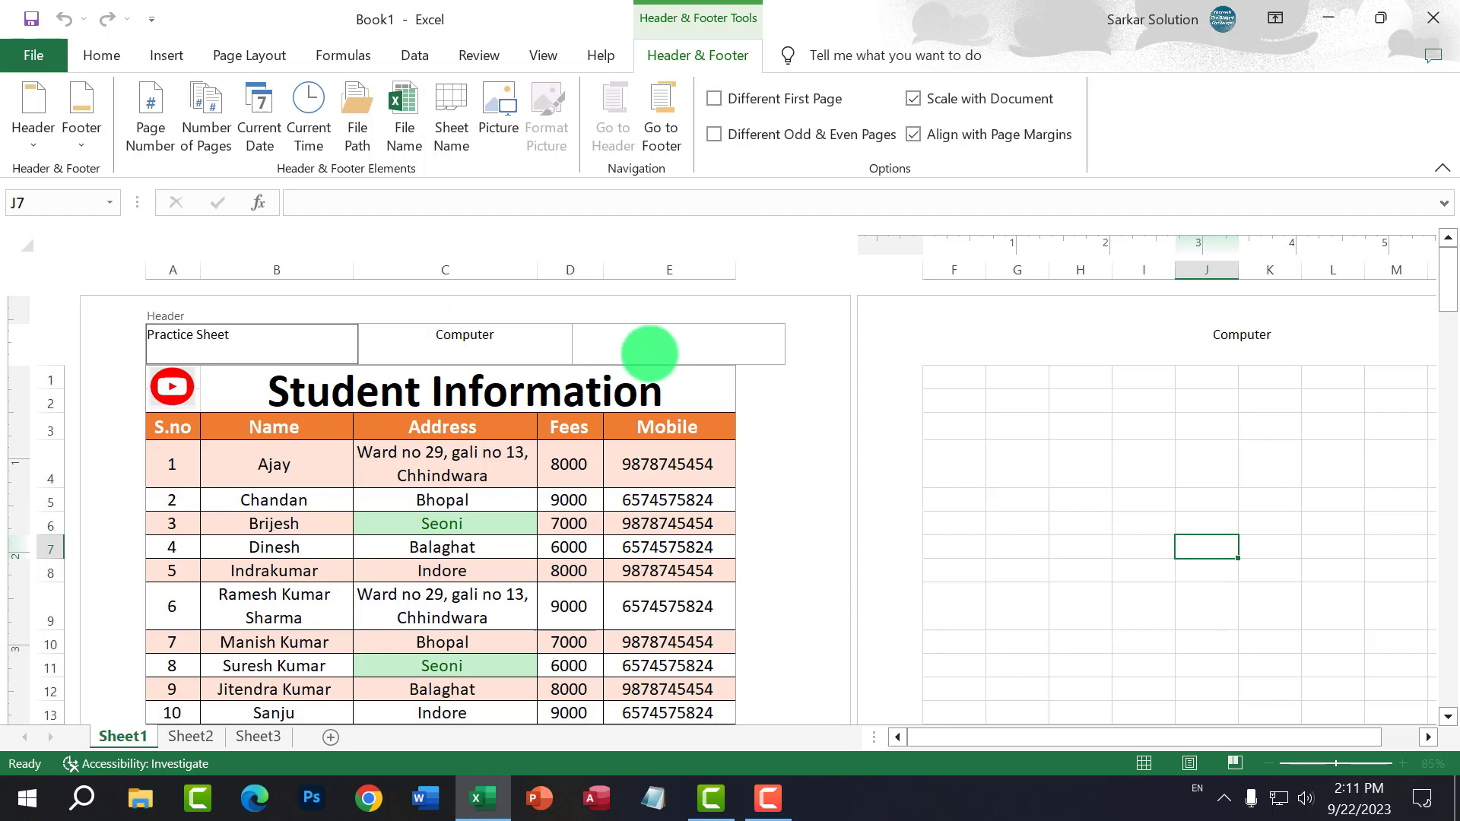
pyautogui.click(655, 354)
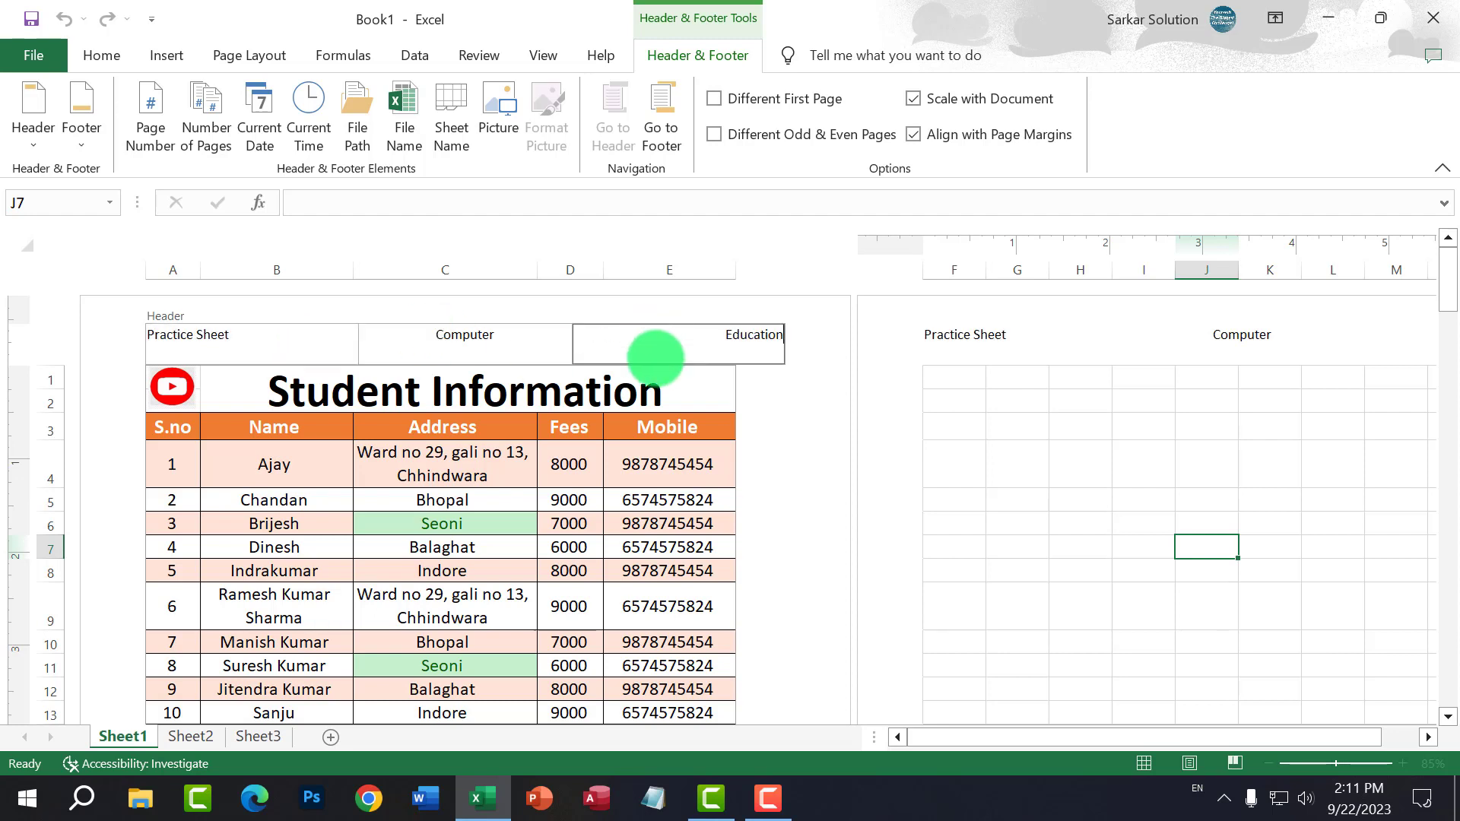
pyautogui.click(667, 450)
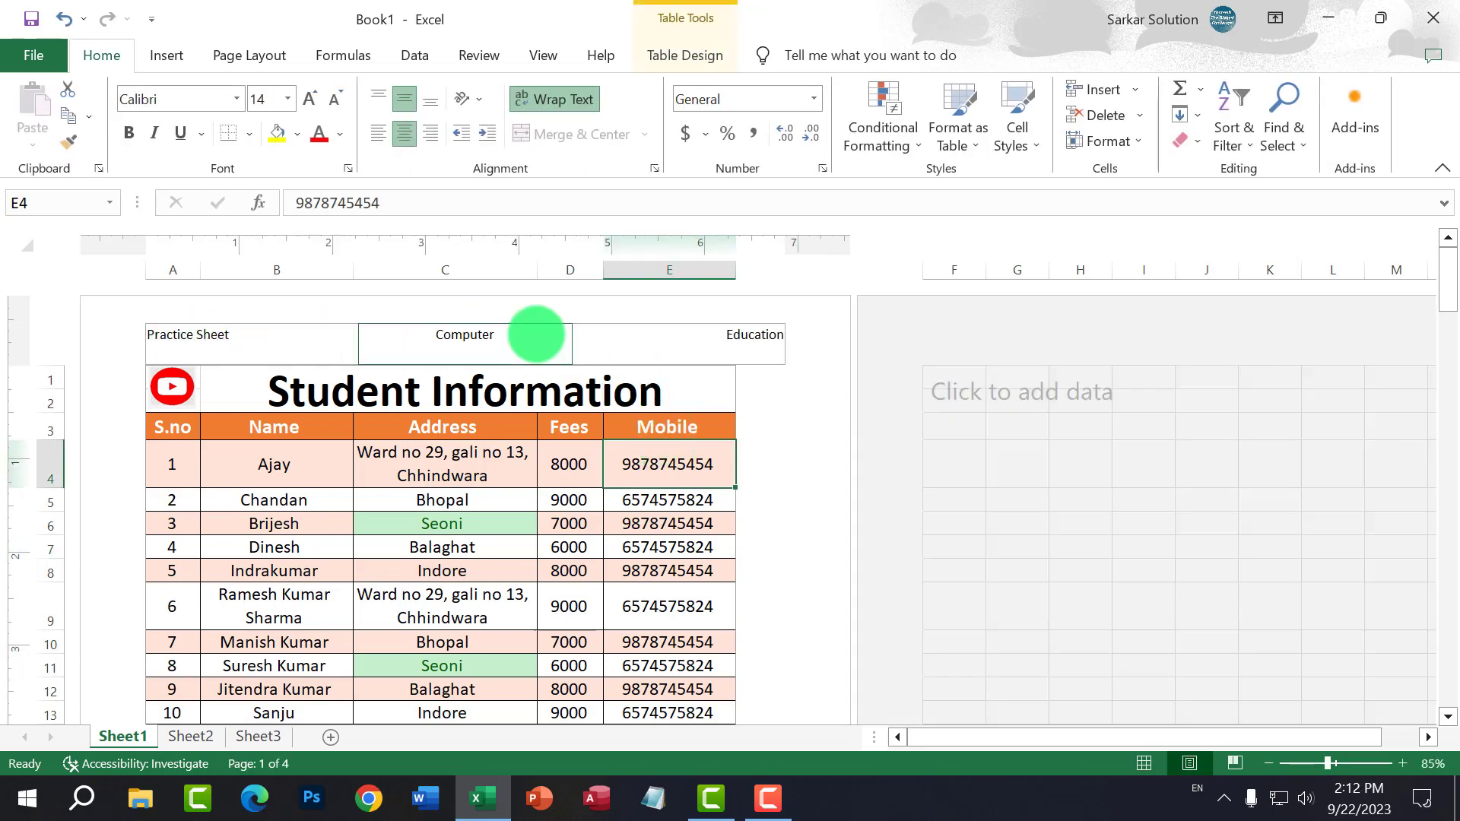
# Step: Look through the following pages for the repeated header and the footer area, returning to the first page
pyautogui.scroll(-10, 717, 342)
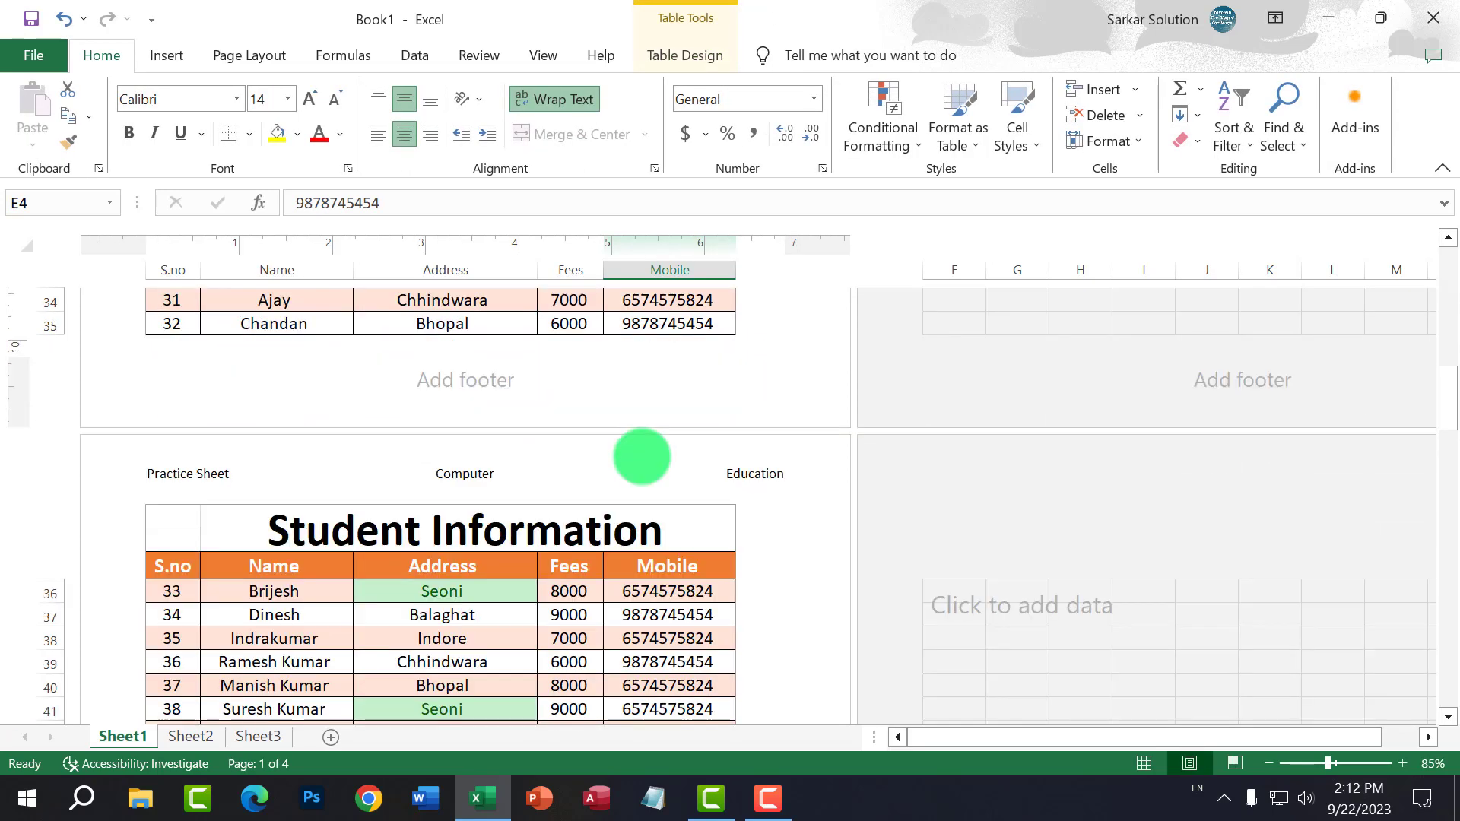
pyautogui.scroll(-12, 641, 456)
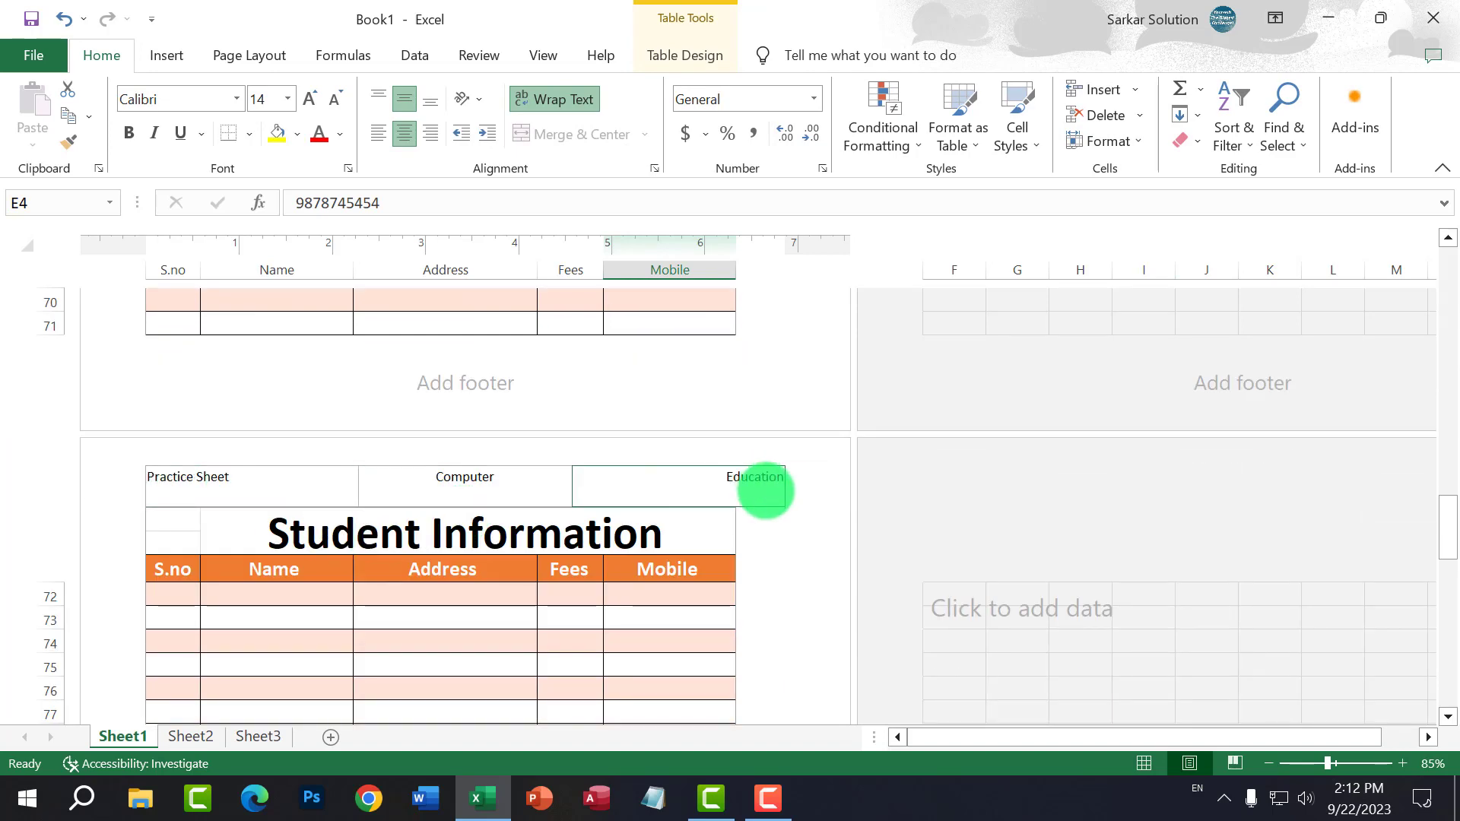
pyautogui.scroll(20, 765, 490)
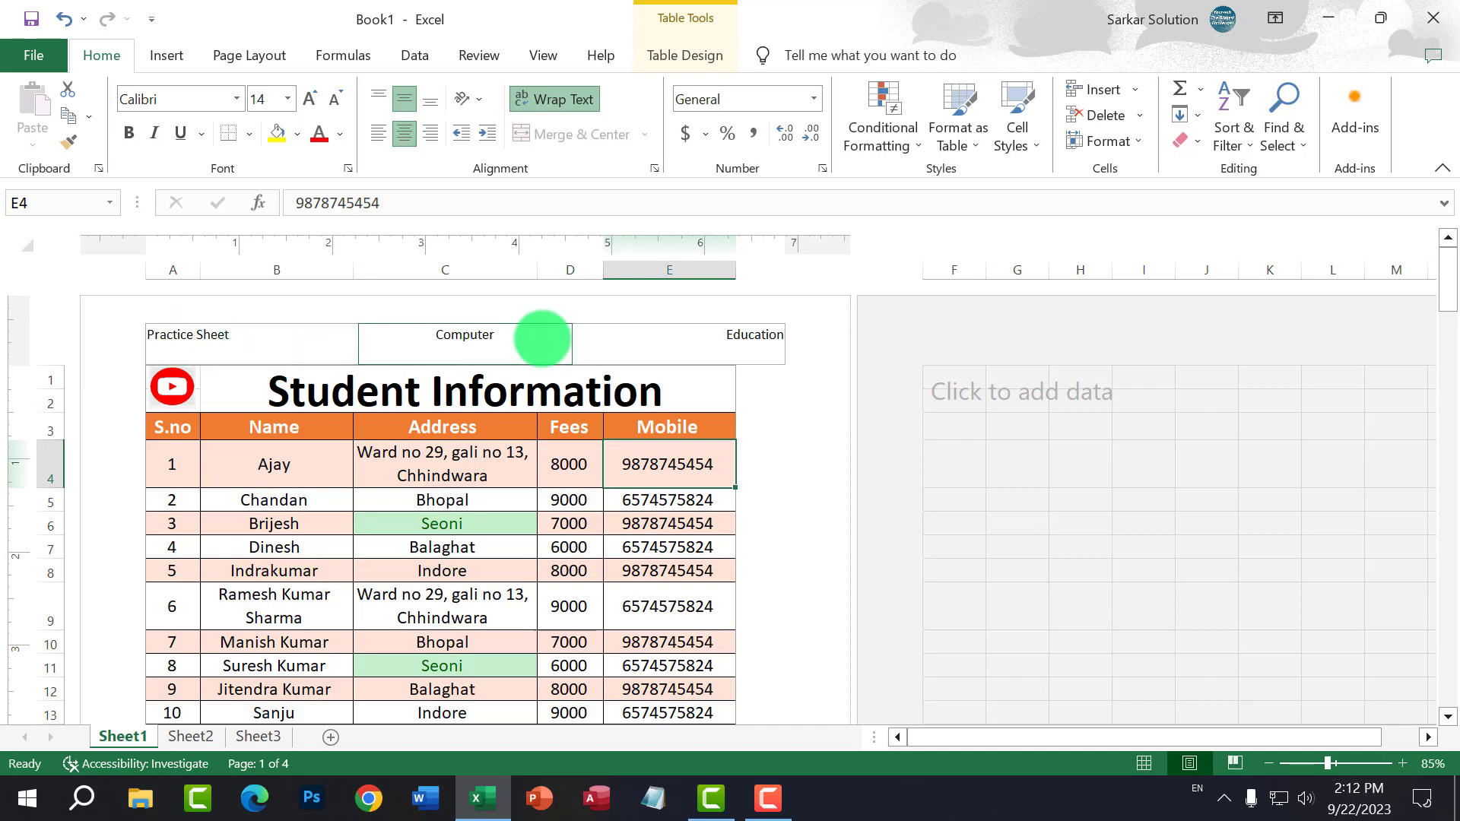
pyautogui.scroll(-8, 532, 335)
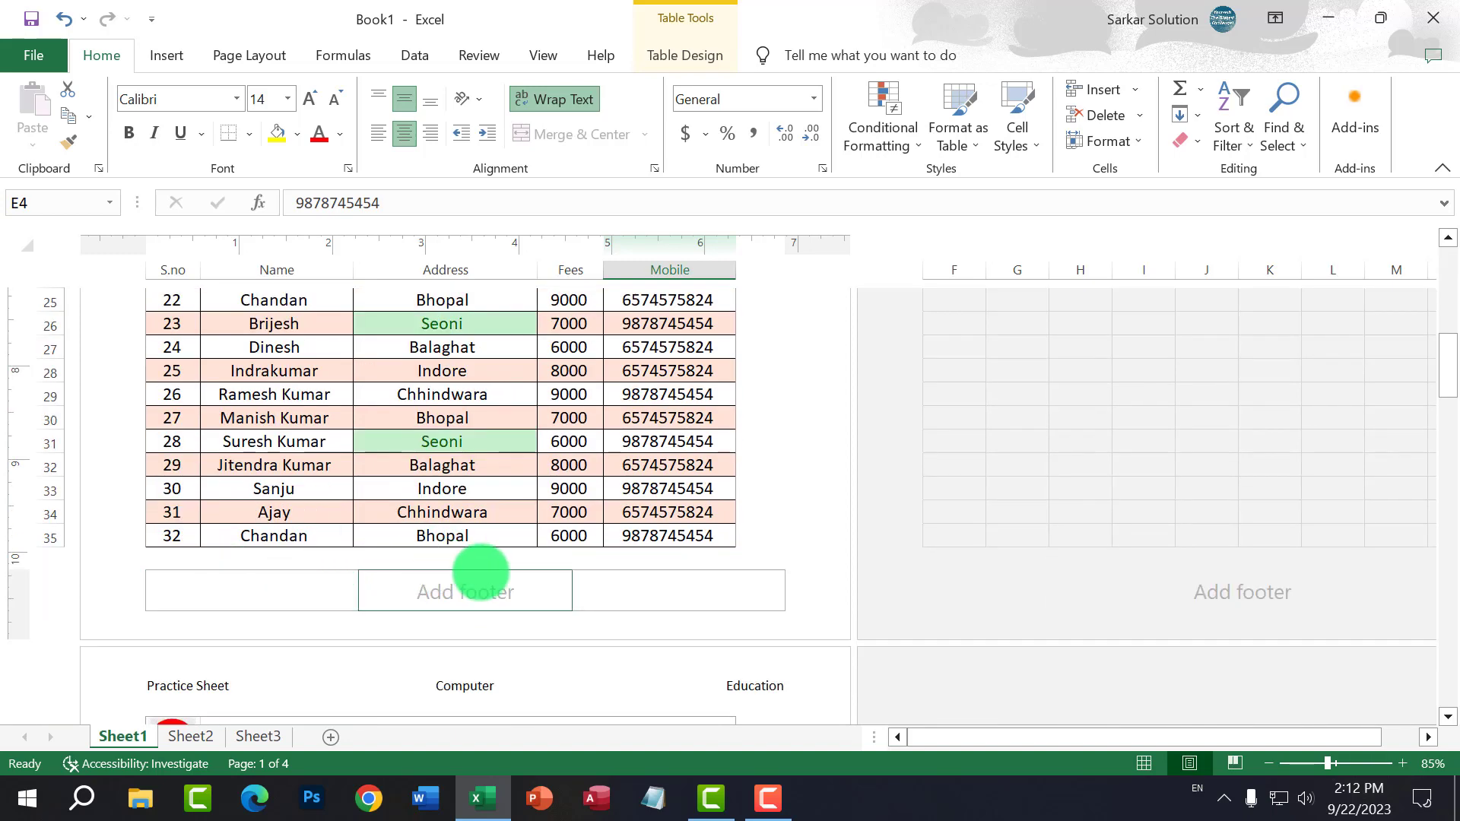
pyautogui.scroll(8, 532, 506)
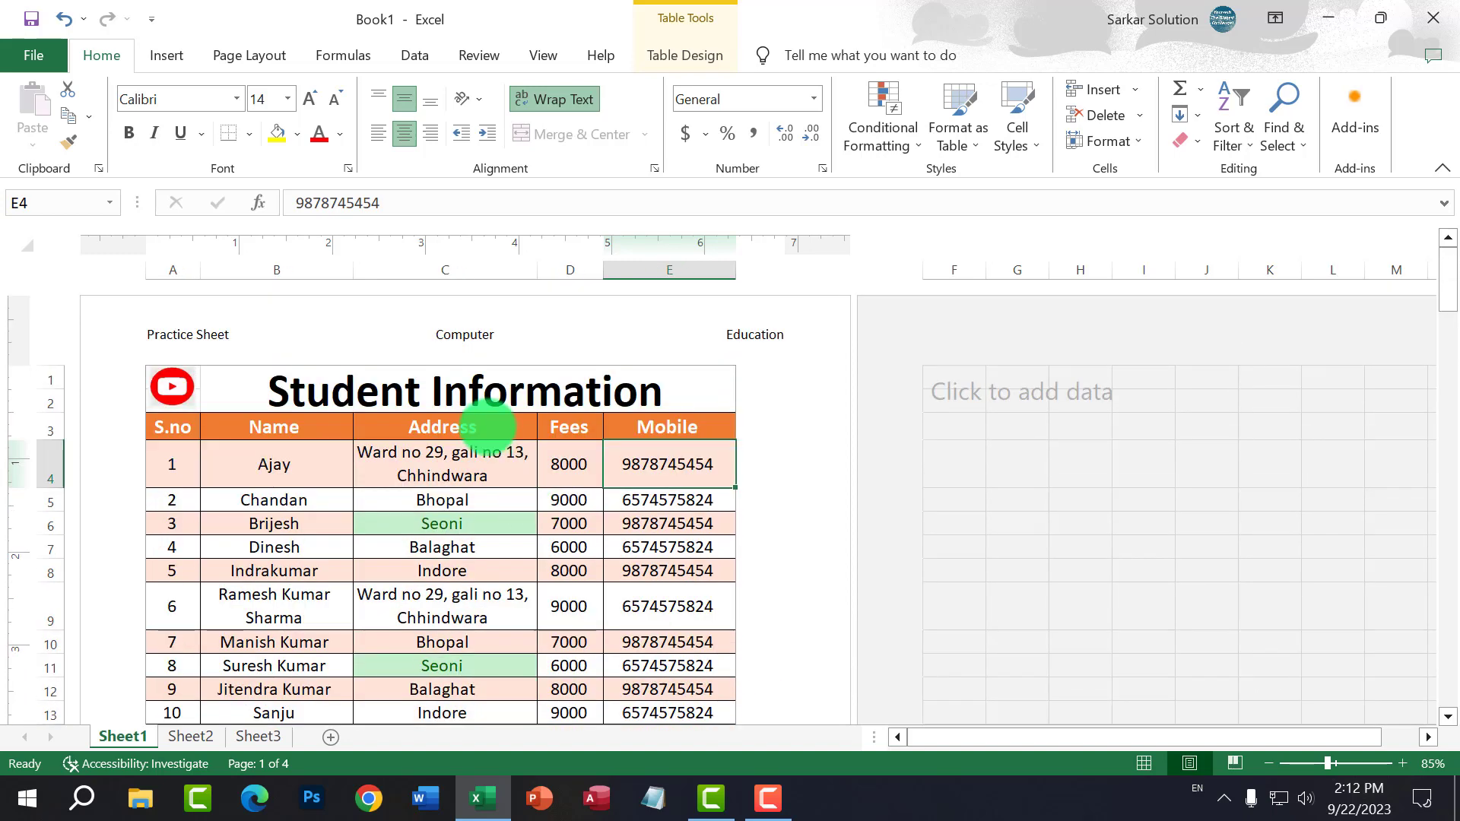
# Step: Select the title cell B1 and open the header's centre section for editing with the Header & Footer command
pyautogui.click(456, 339)
pyautogui.click(317, 339)
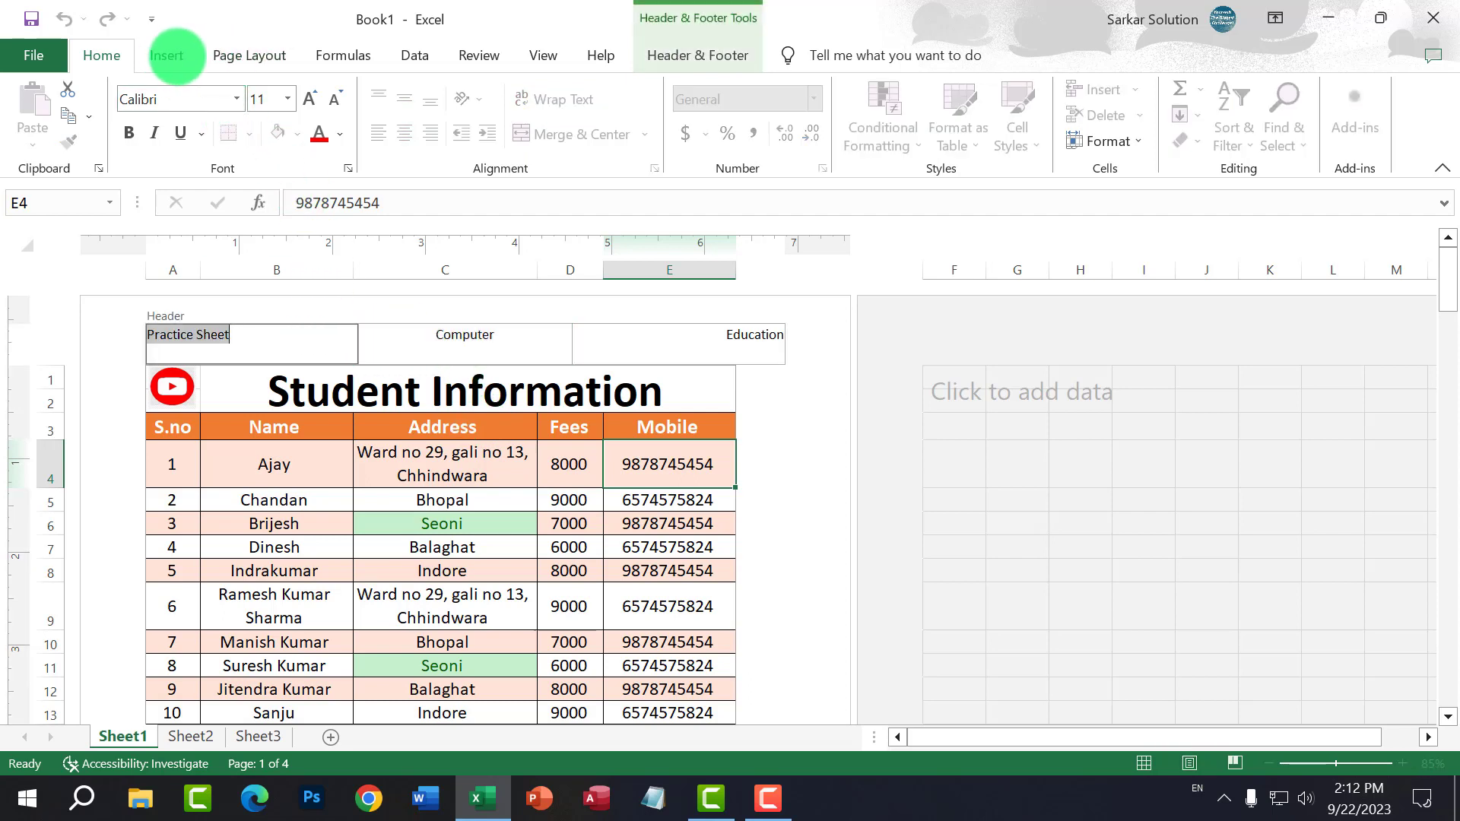
pyautogui.click(174, 55)
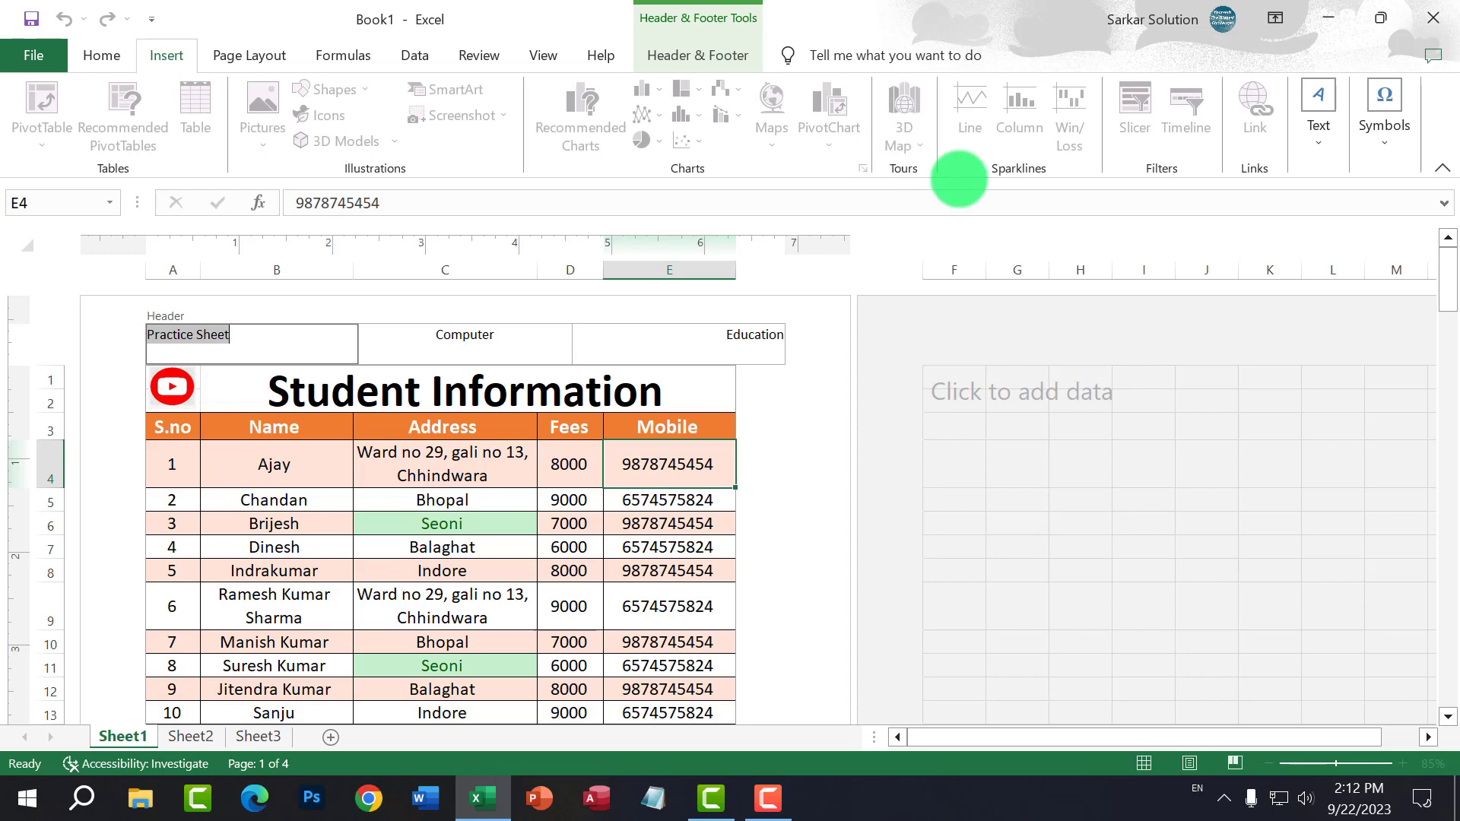
pyautogui.click(619, 390)
pyautogui.click(500, 366)
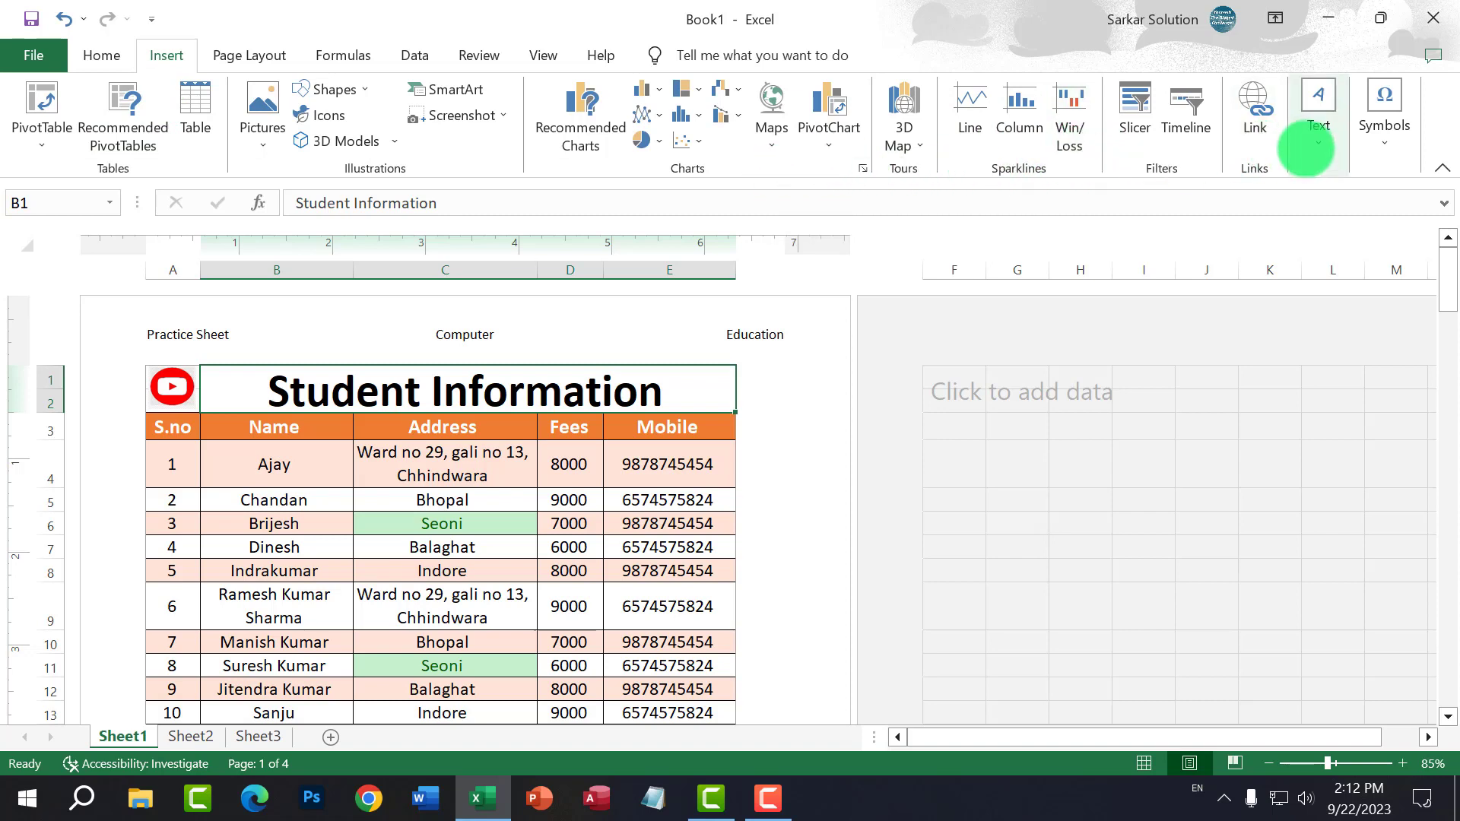
pyautogui.click(1311, 144)
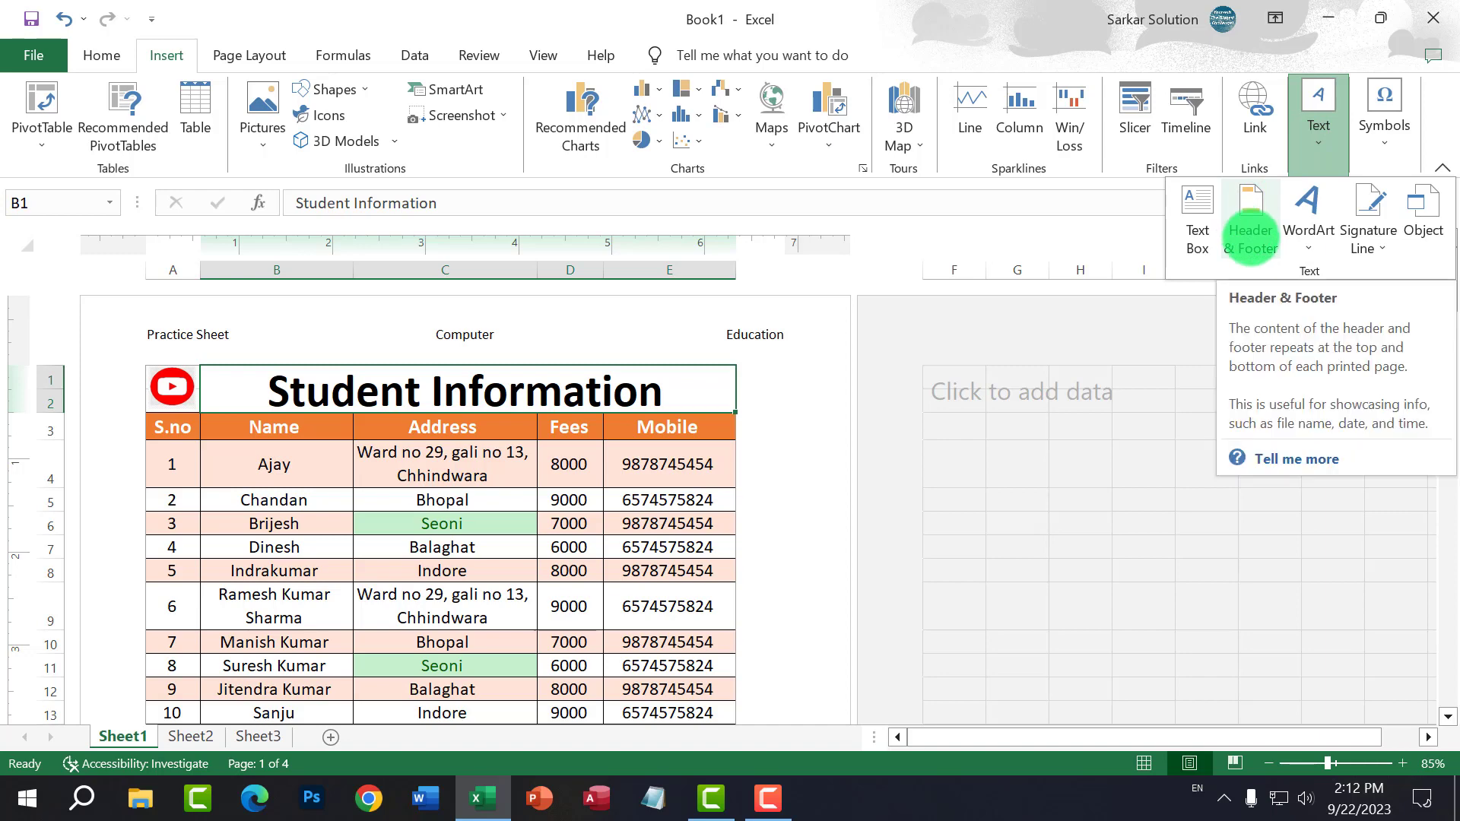
pyautogui.click(1251, 240)
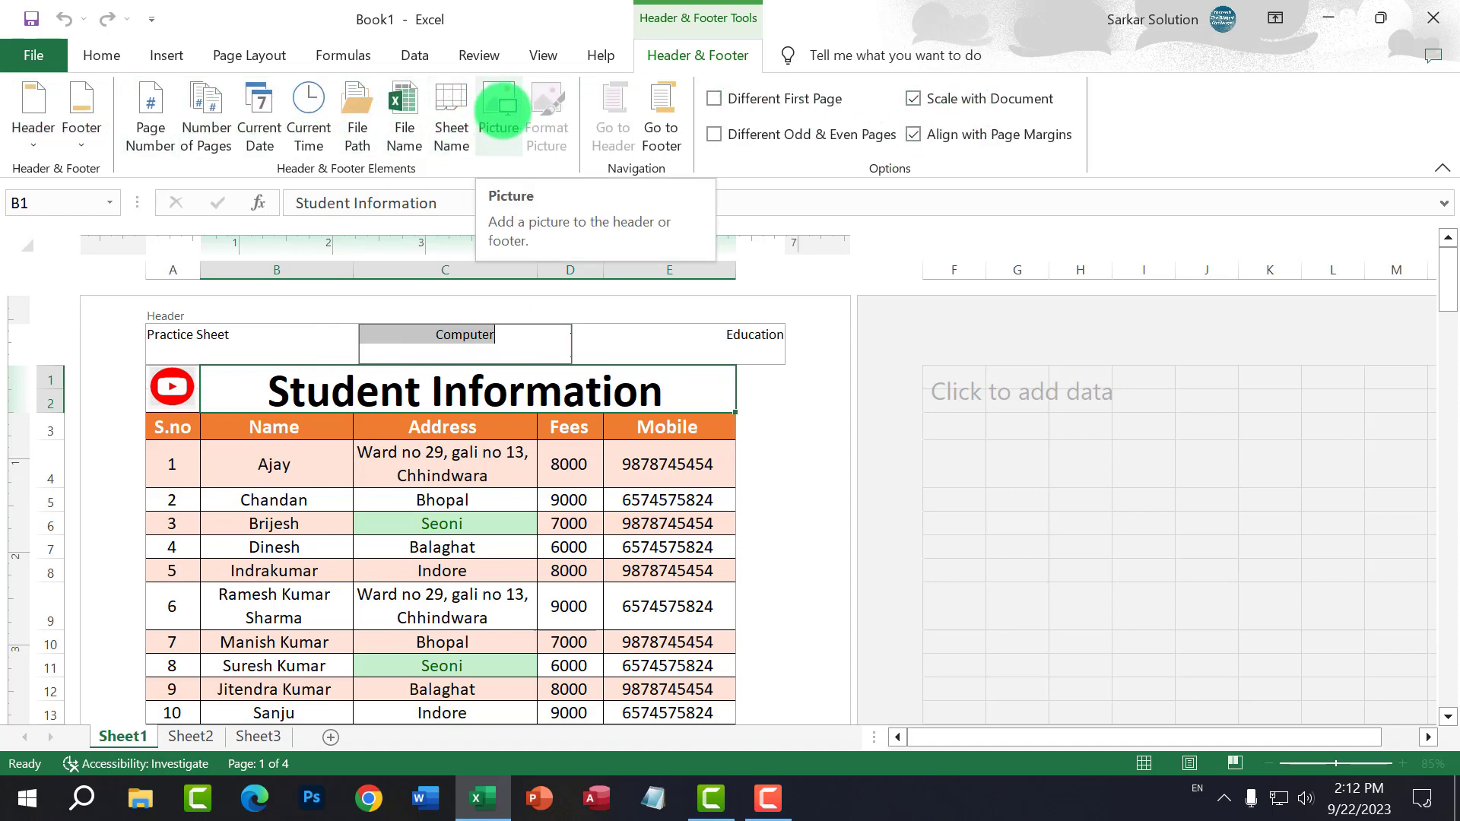
# Step: Replace the left header text with the LogoGIF picture from the Youtube folder on Local Disk (F:)
pyautogui.click(266, 335)
pyautogui.click(500, 107)
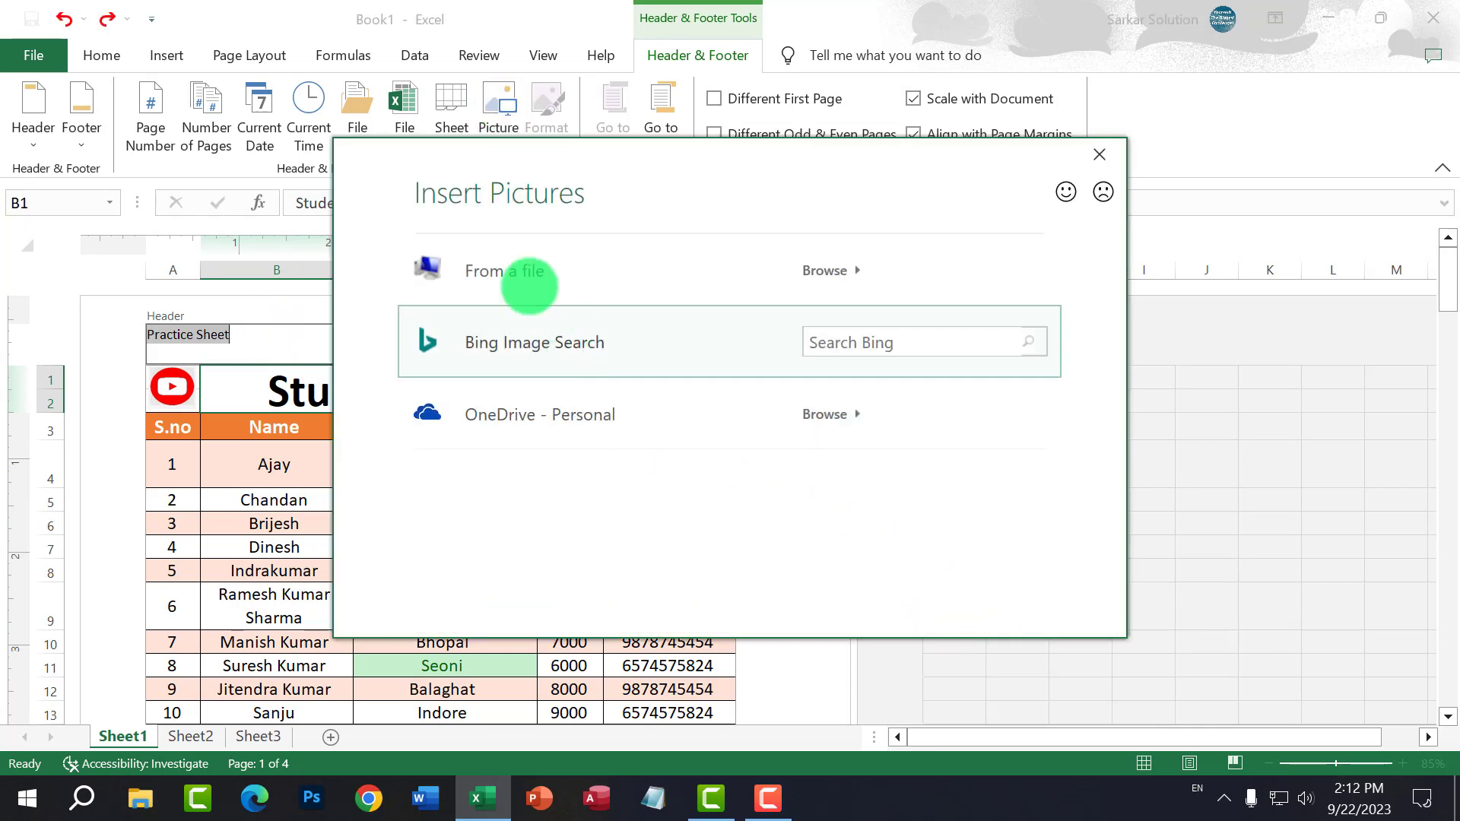
pyautogui.click(530, 286)
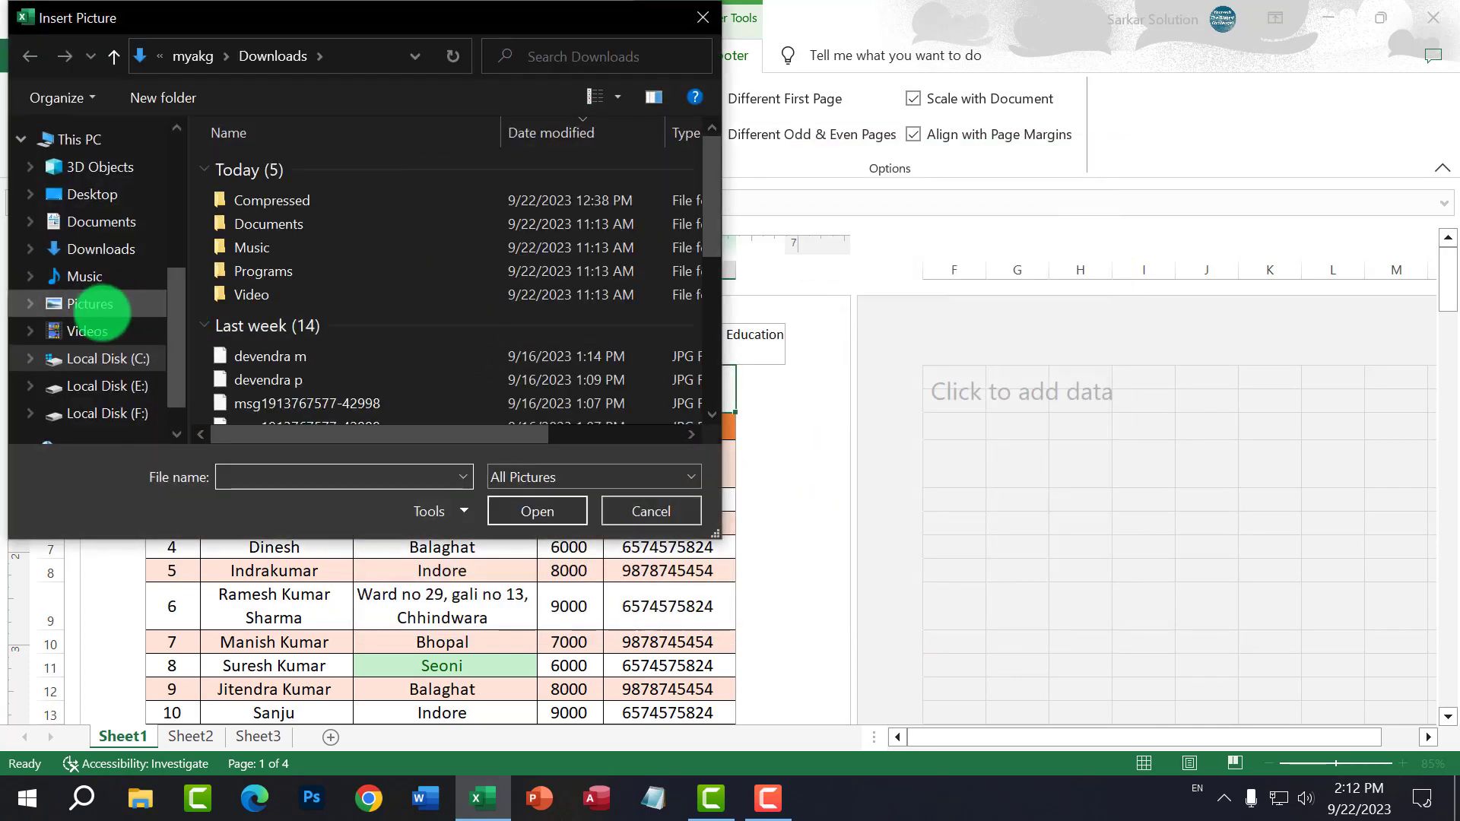
pyautogui.click(114, 385)
pyautogui.click(111, 413)
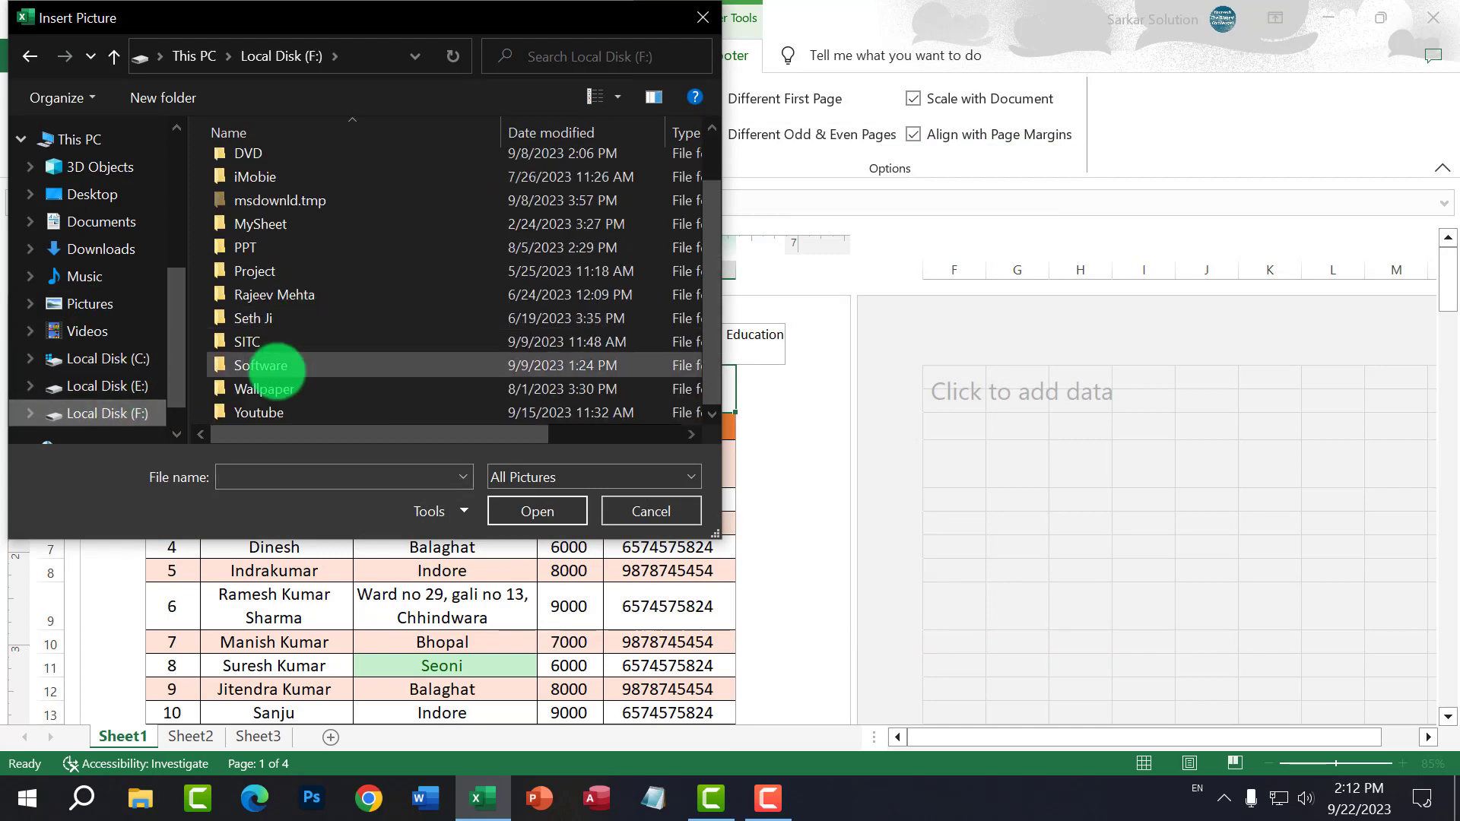
pyautogui.doubleClick(261, 412)
pyautogui.scroll(-3, 352, 326)
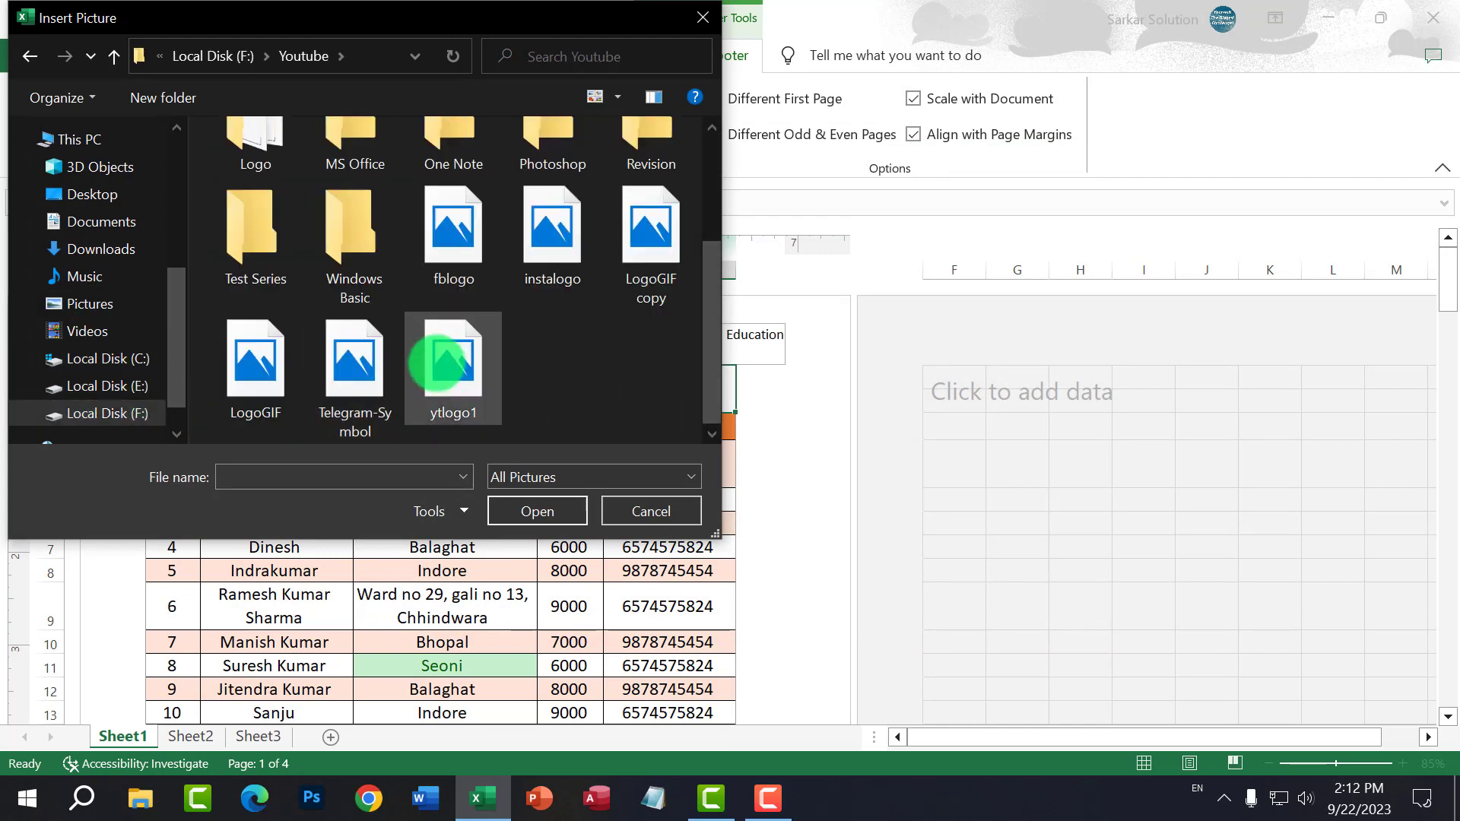
pyautogui.click(259, 357)
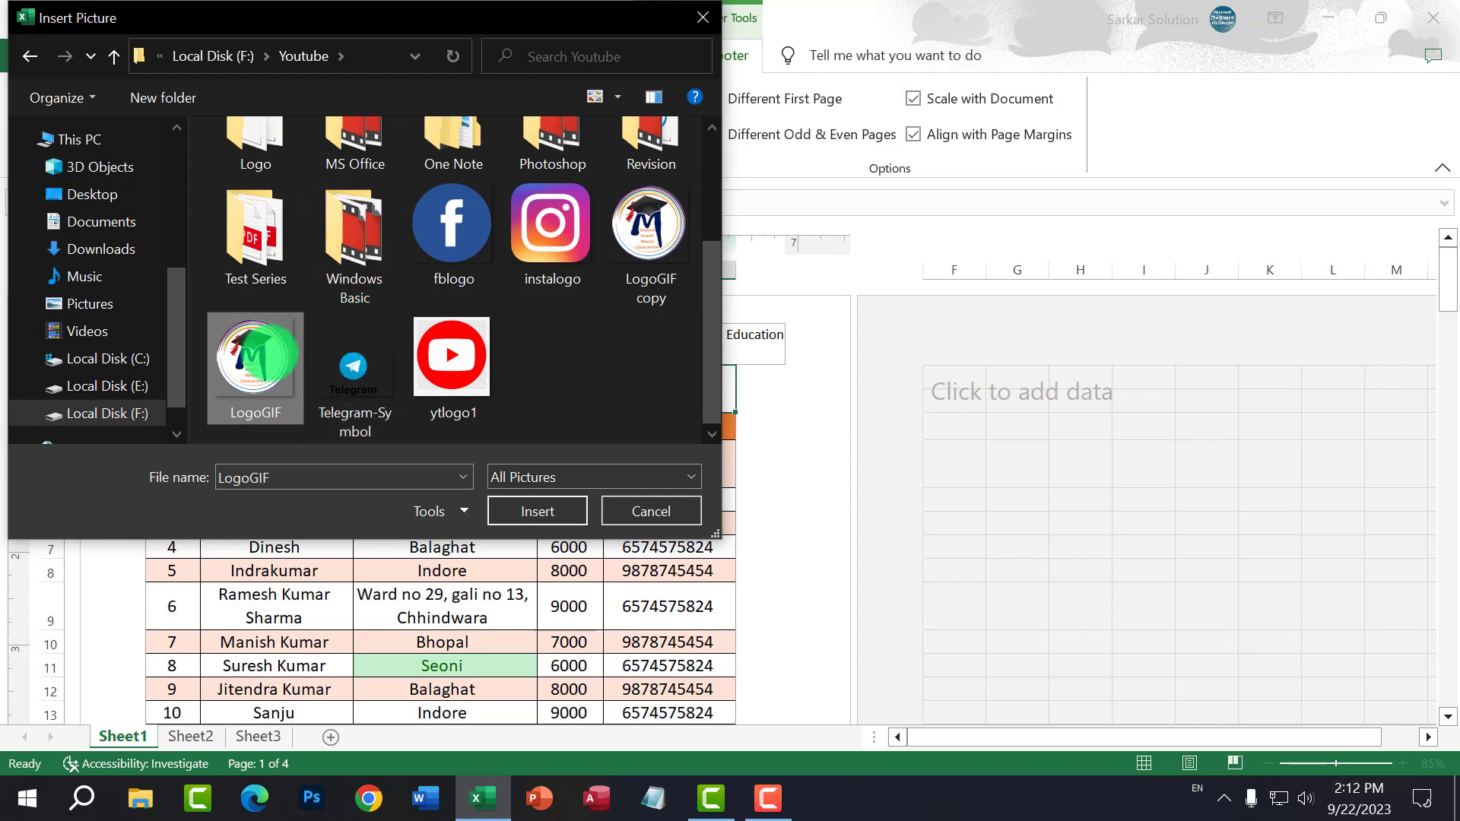
pyautogui.doubleClick(263, 355)
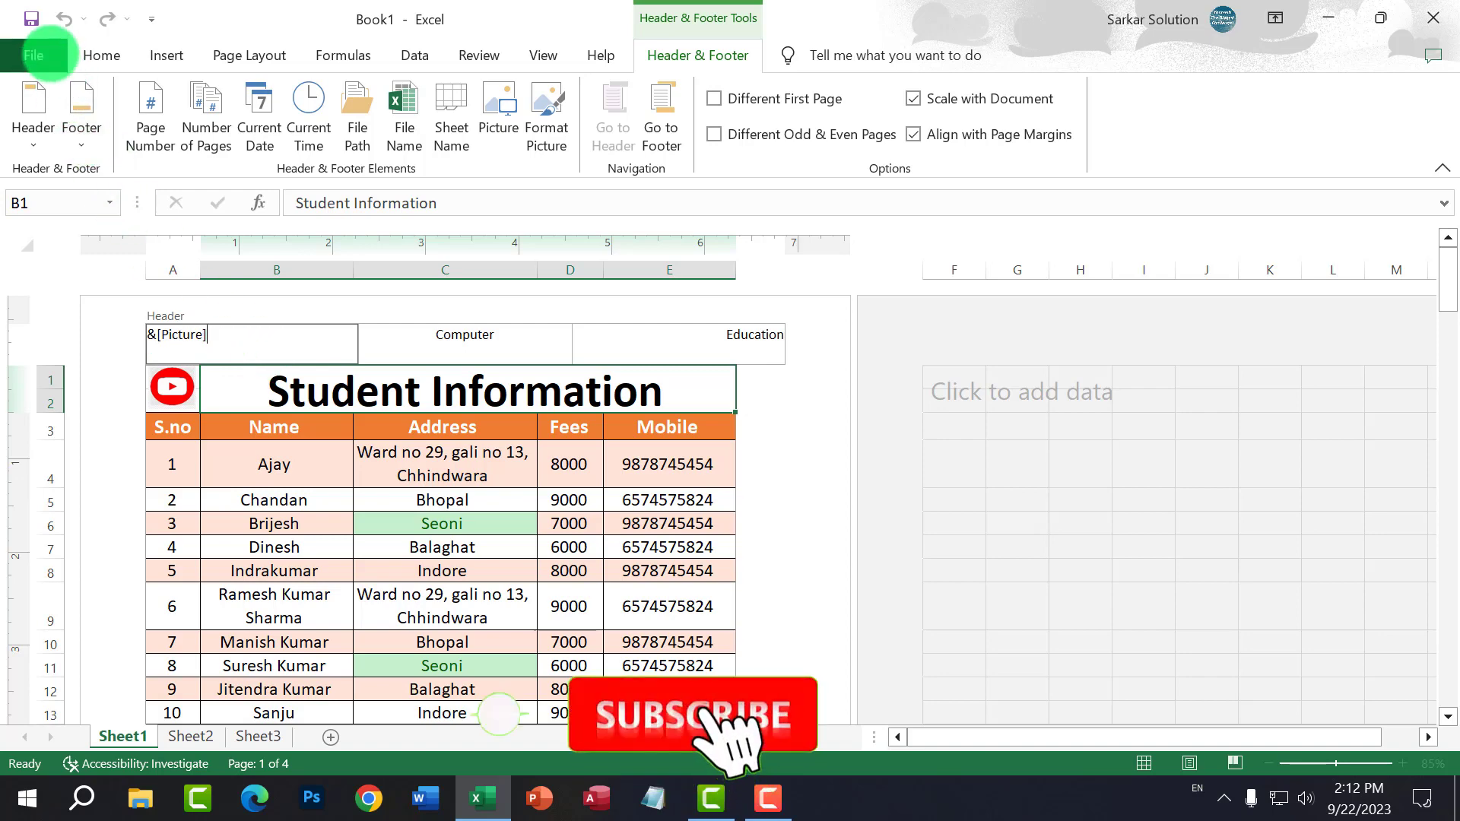
# Step: Leave header editing and examine how the header picture sits behind the table on the first page
pyautogui.click(34, 53)
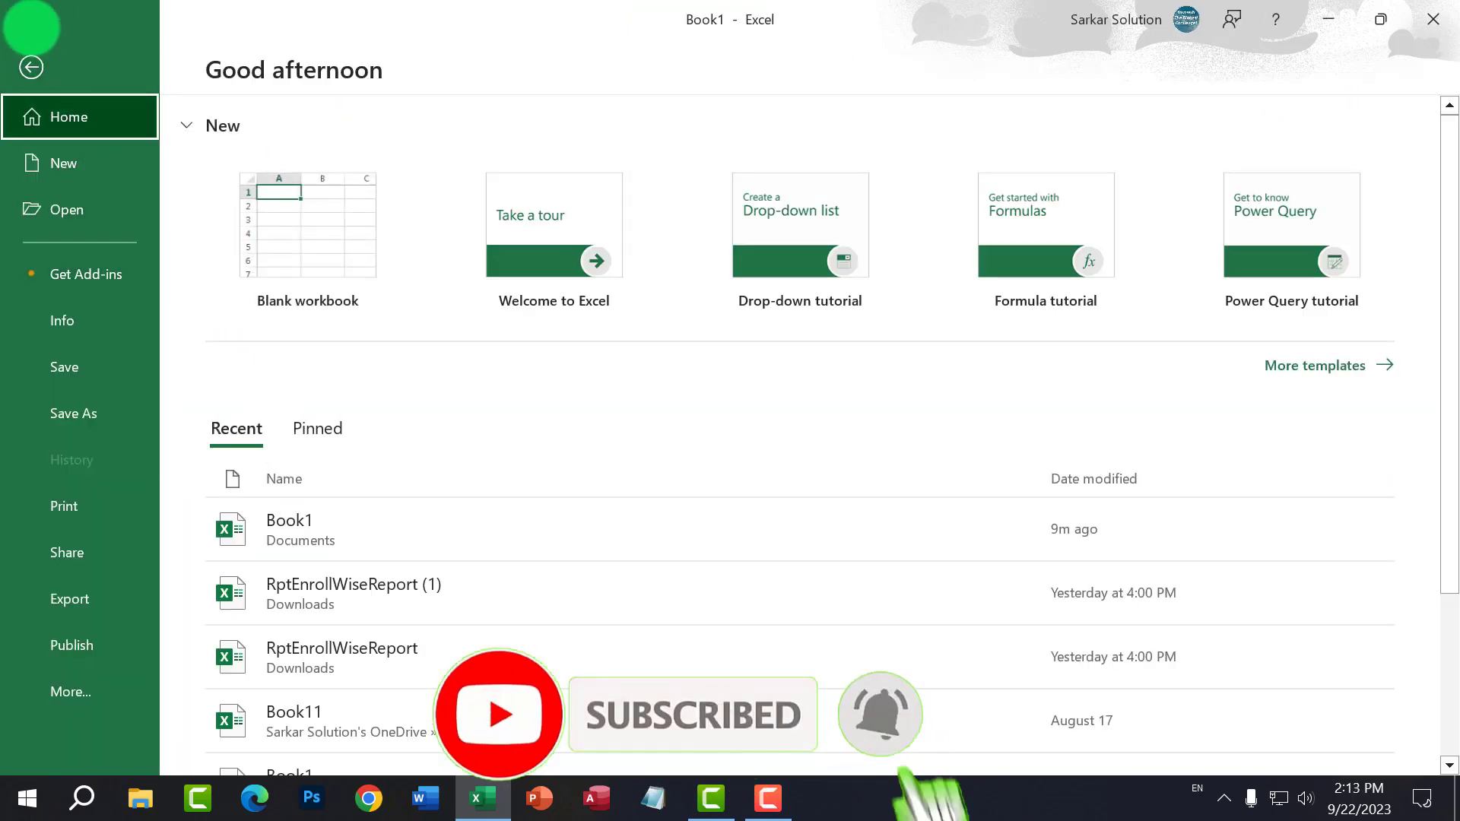
pyautogui.click(31, 67)
pyautogui.scroll(-5, 472, 505)
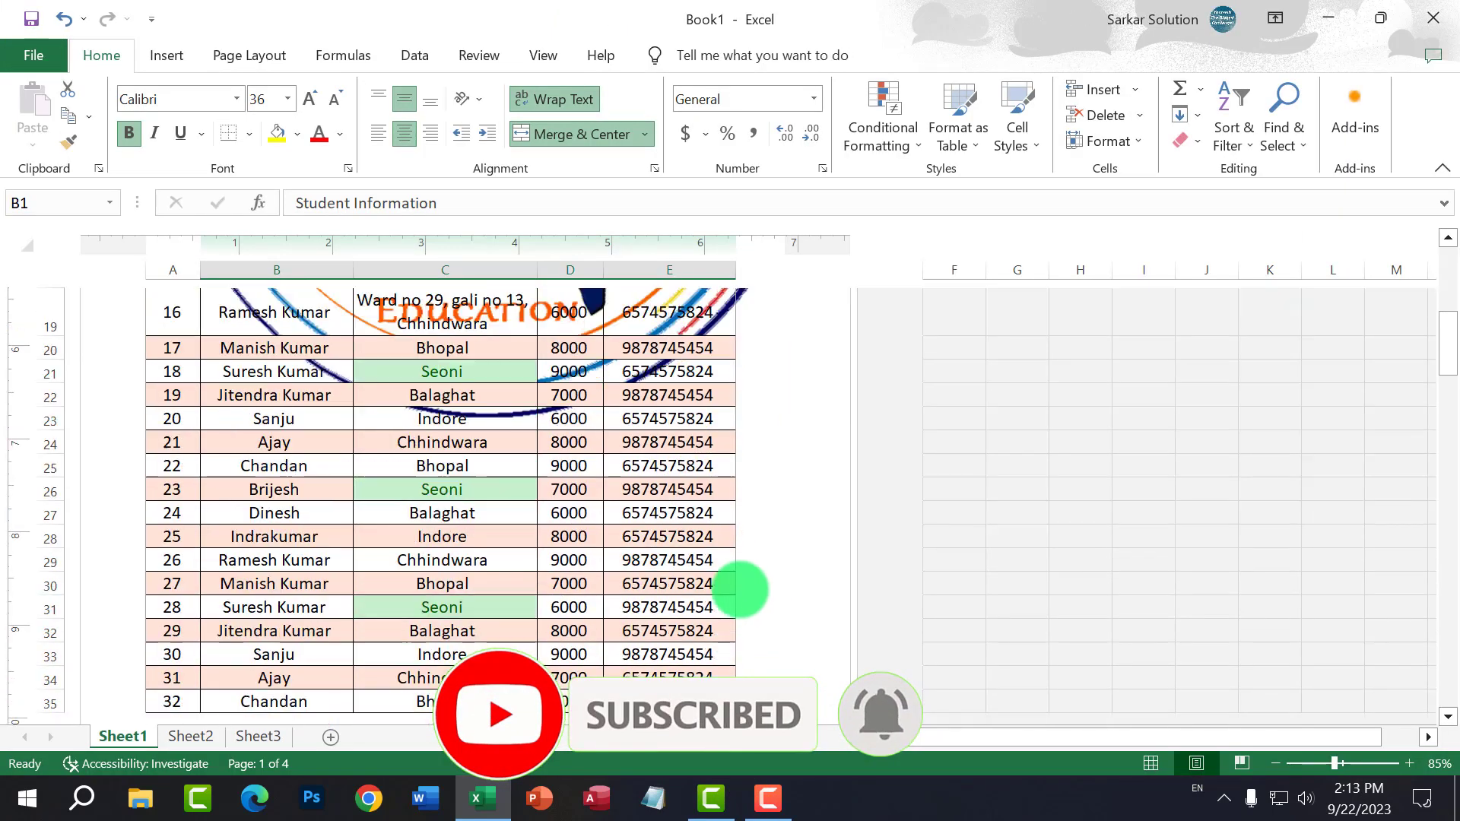
pyautogui.scroll(4, 756, 508)
pyautogui.scroll(-1, 760, 499)
pyautogui.scroll(3, 759, 495)
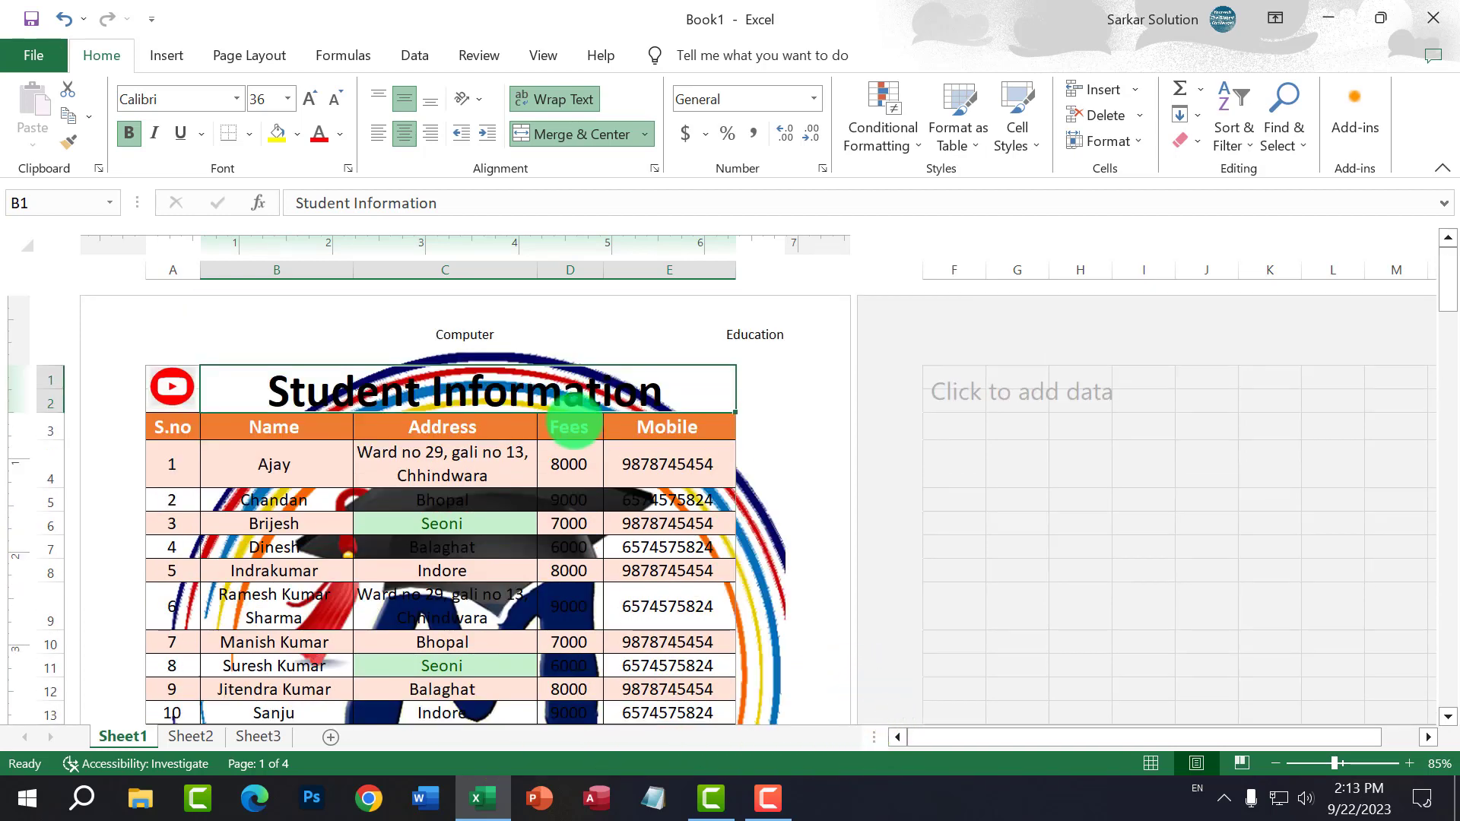
pyautogui.click(482, 335)
pyautogui.click(622, 372)
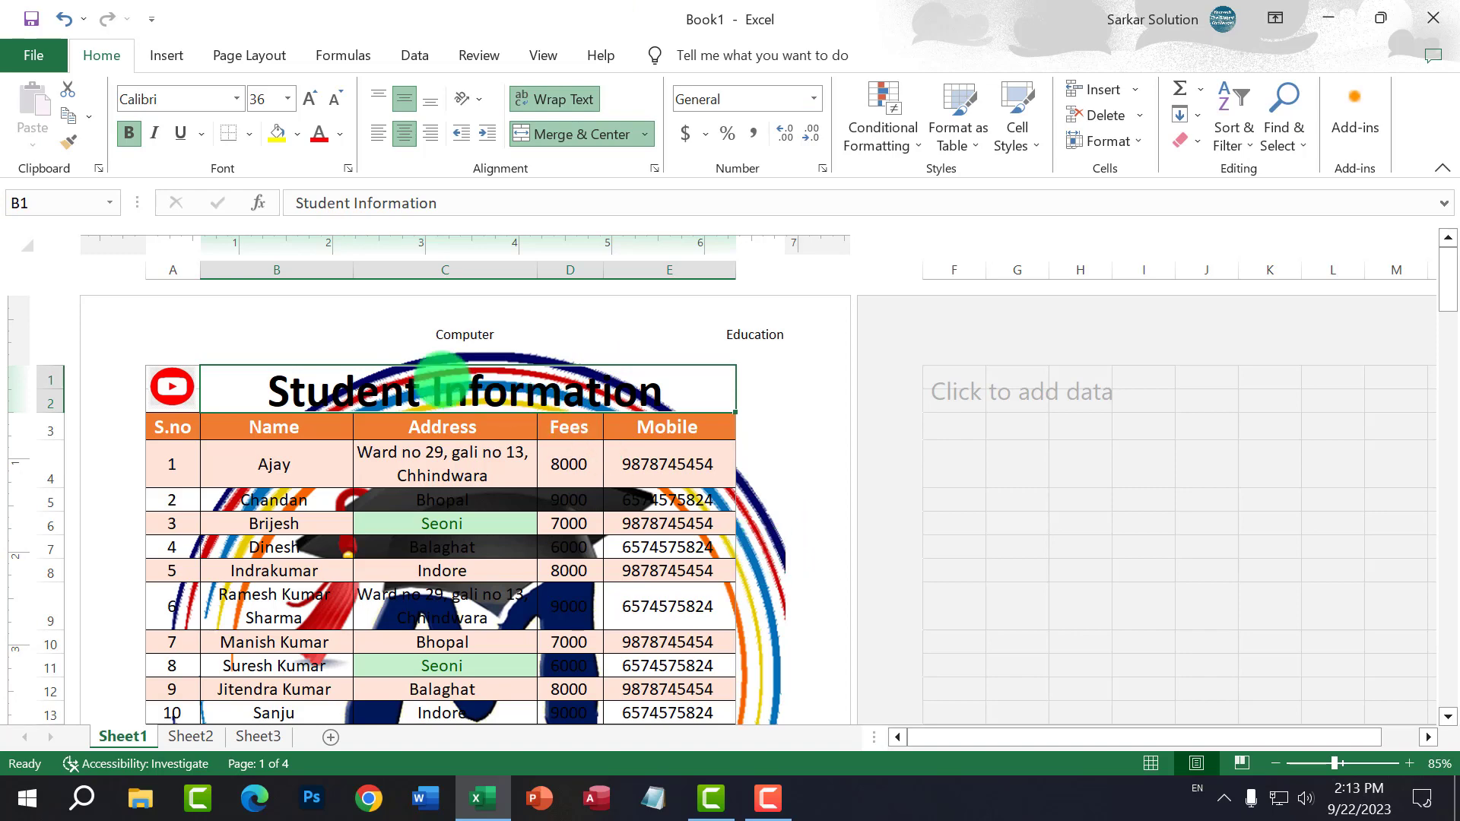
pyautogui.click(194, 332)
pyautogui.click(776, 569)
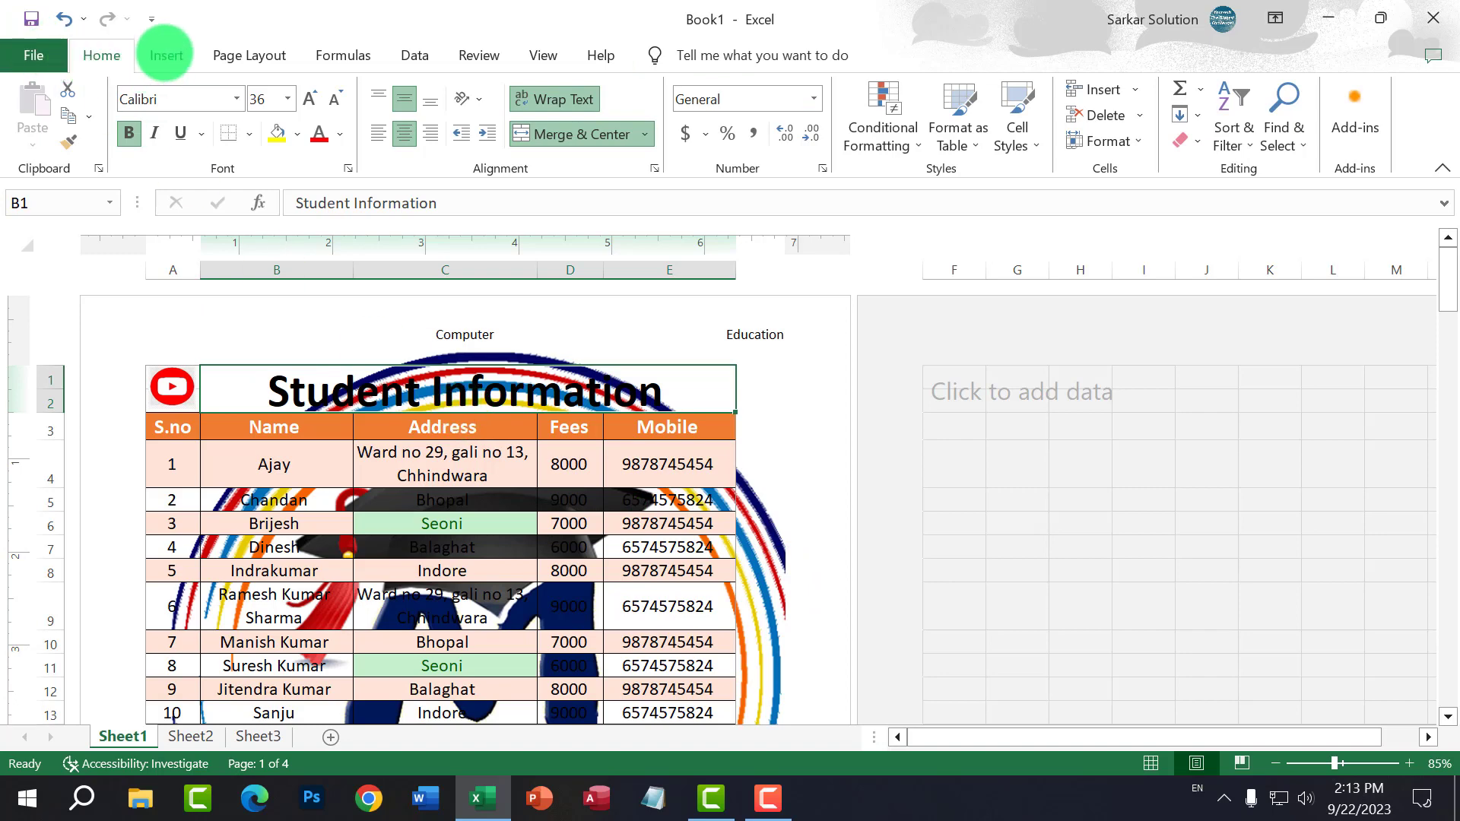
# Step: Return Sheet1 to Normal view and enlarge it to 115% zoom
pyautogui.click(165, 55)
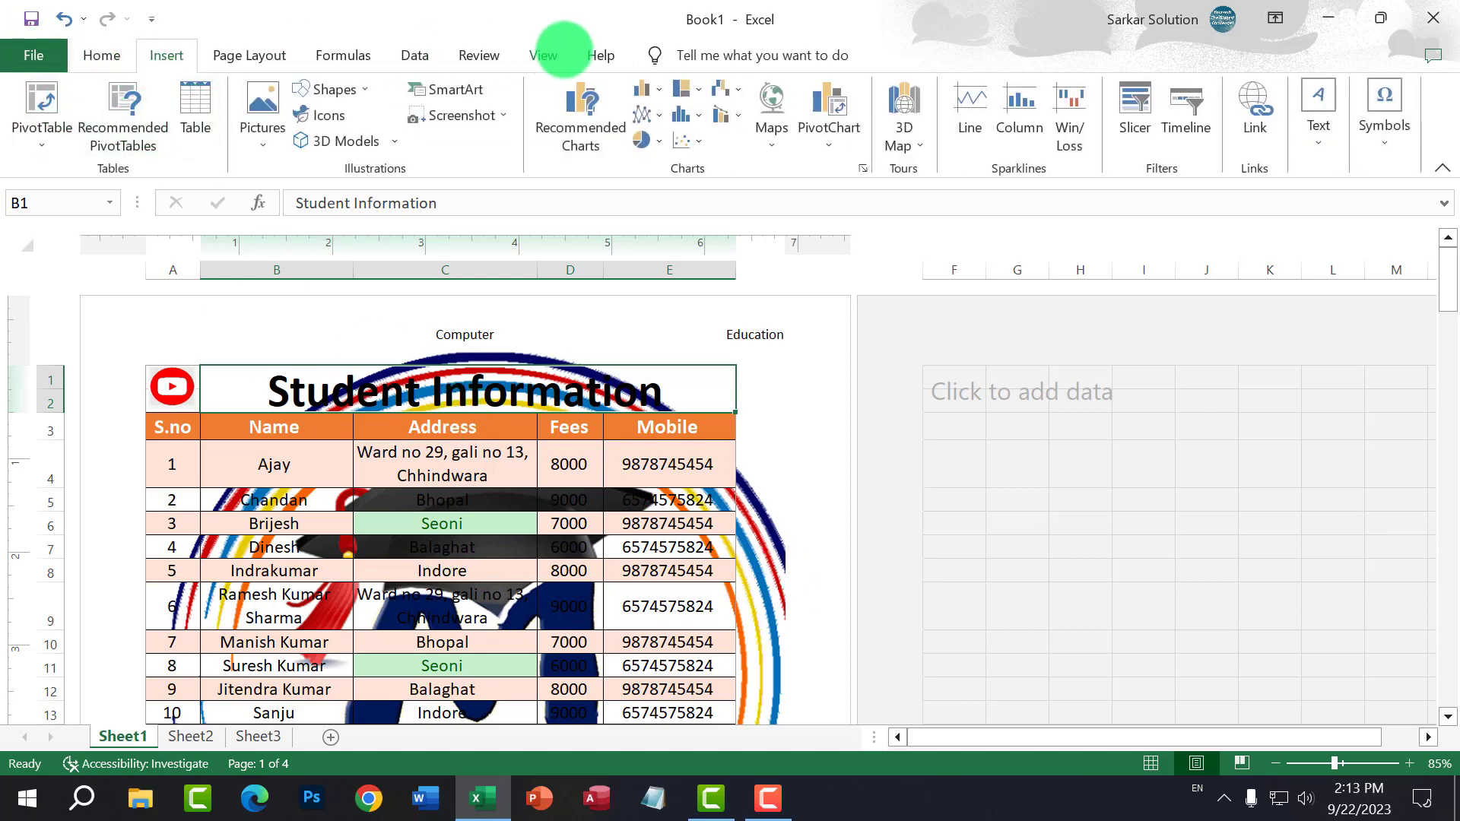
pyautogui.click(542, 55)
pyautogui.click(36, 108)
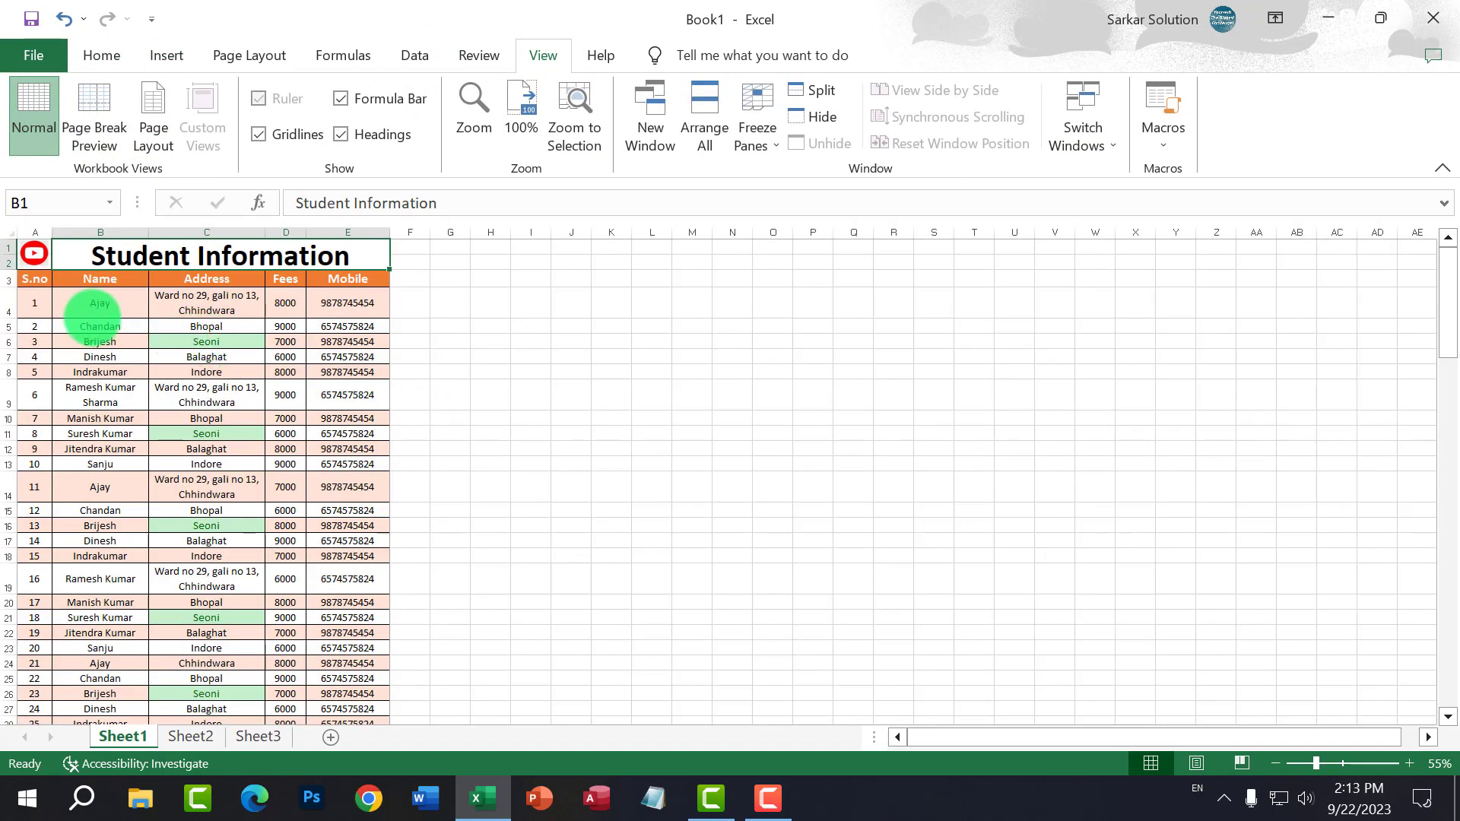
pyautogui.keyDown('ctrl'); pyautogui.scroll(4, 35, 253); pyautogui.keyUp('ctrl')
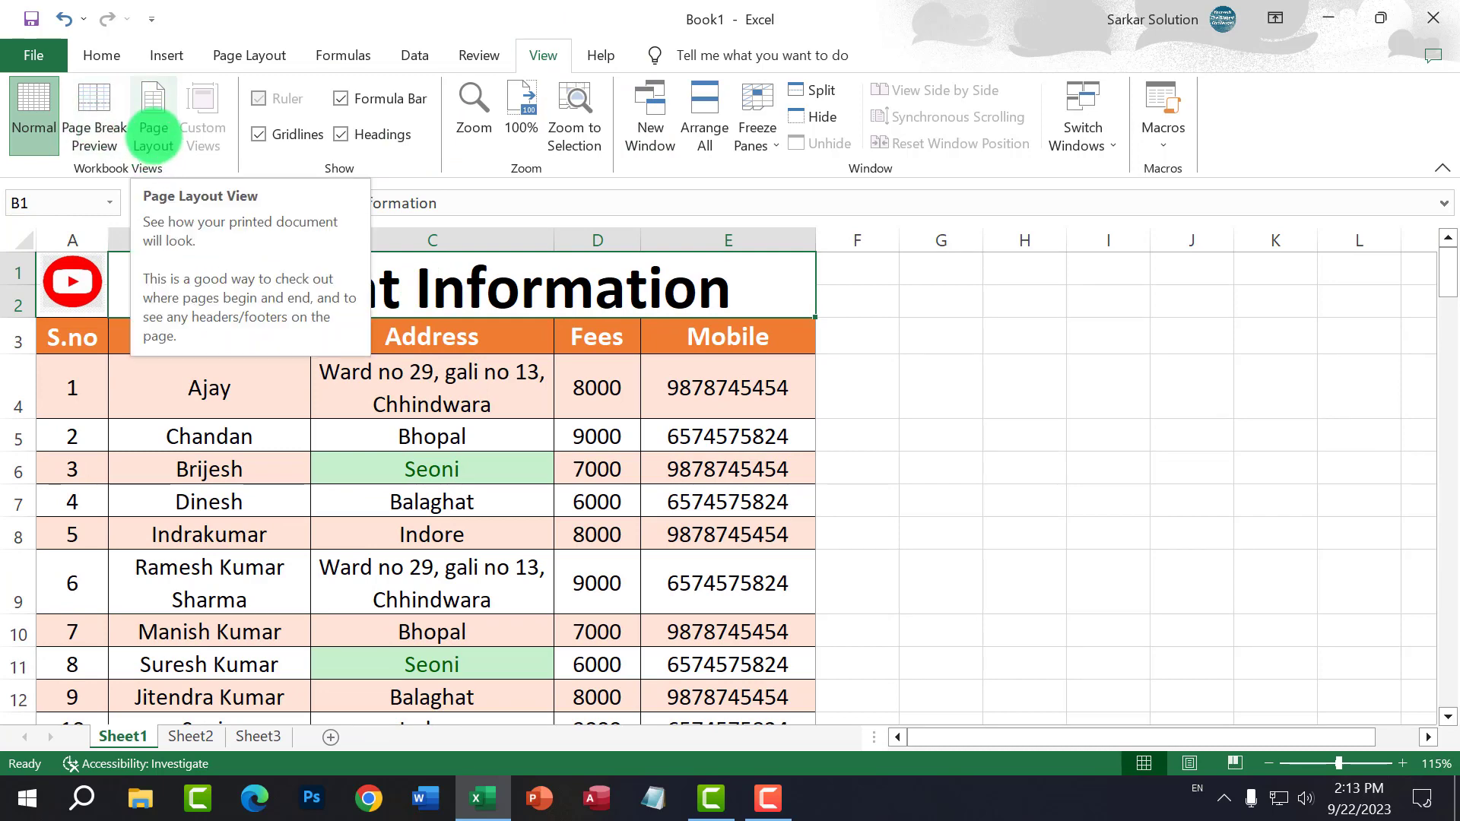
# Step: Check the header picture and texts in the print preview and return to the worksheet
pyautogui.click(34, 55)
pyautogui.click(99, 503)
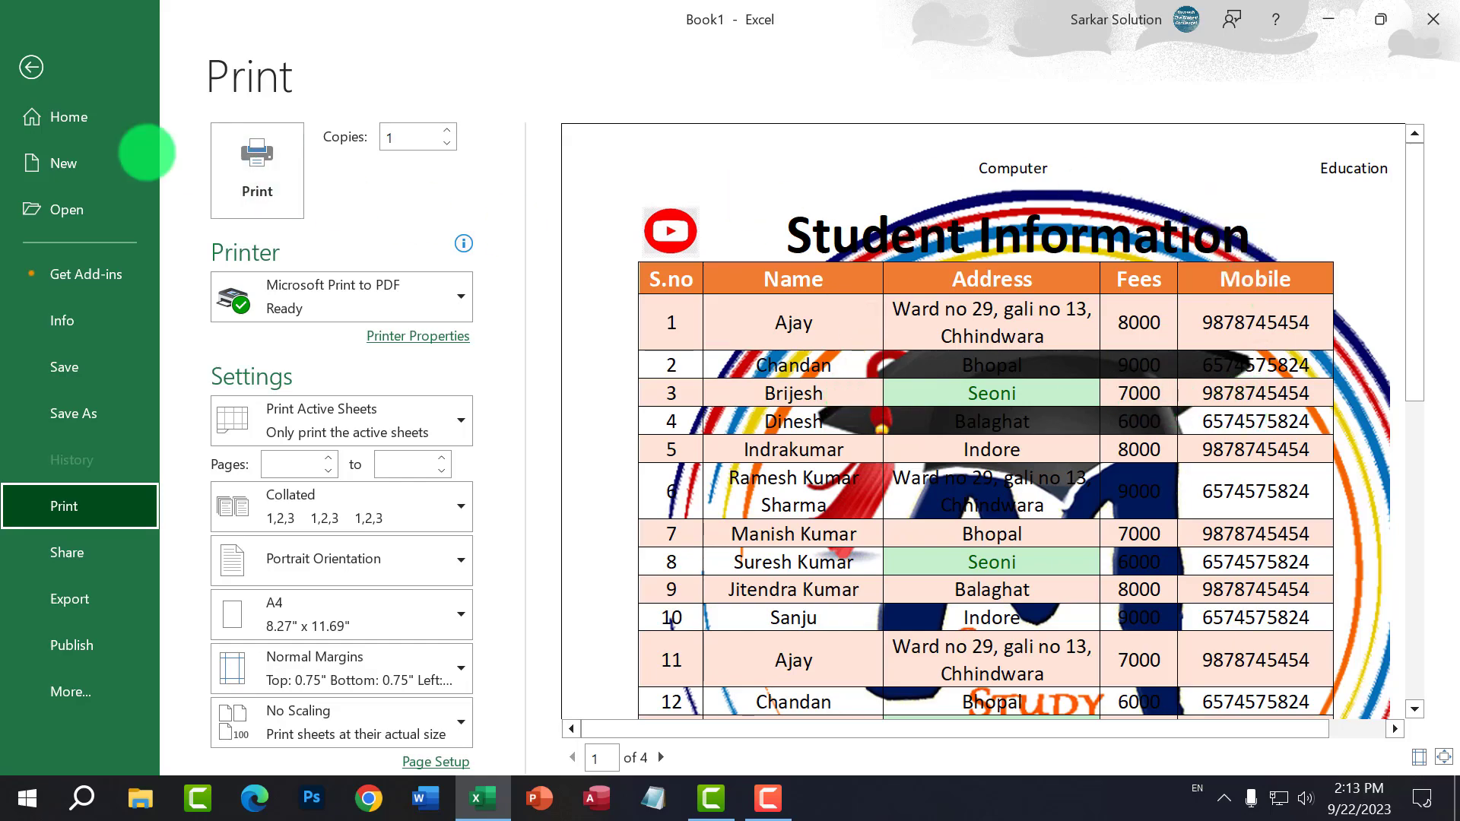
pyautogui.click(31, 67)
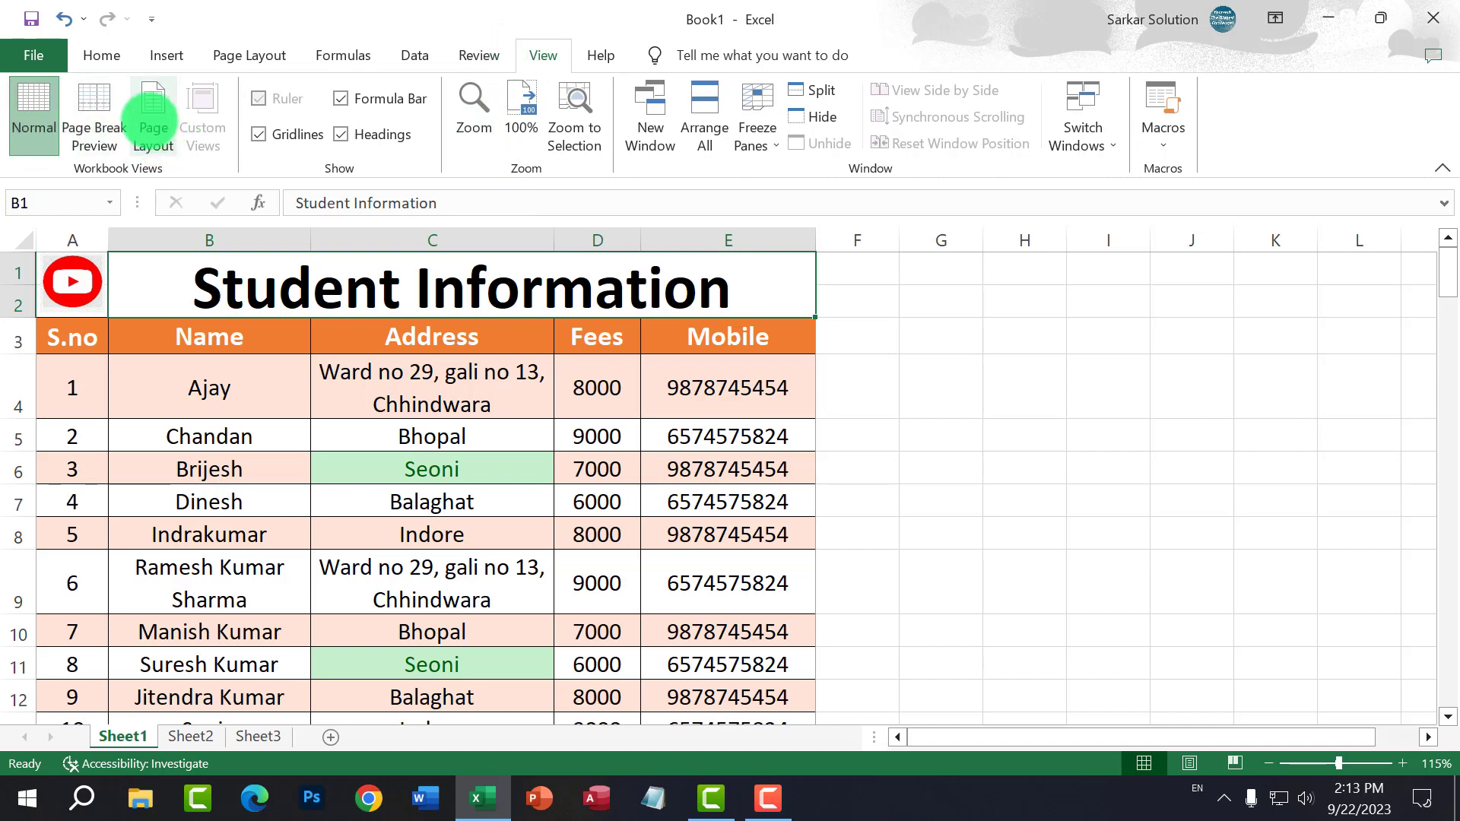
pyautogui.click(352, 541)
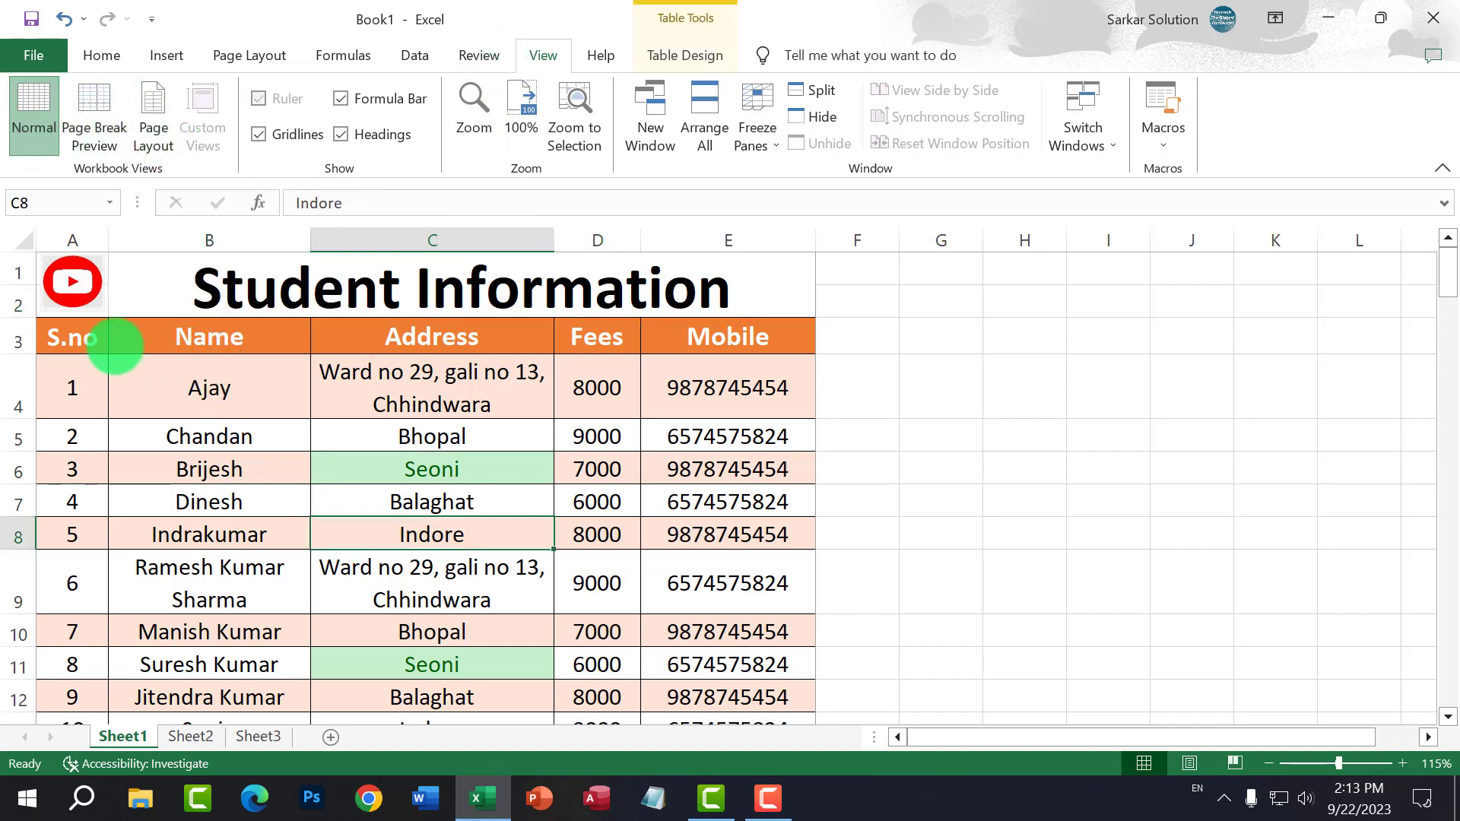
pyautogui.moveTo(76, 339); pyautogui.dragTo(399, 692)
pyautogui.click(236, 54)
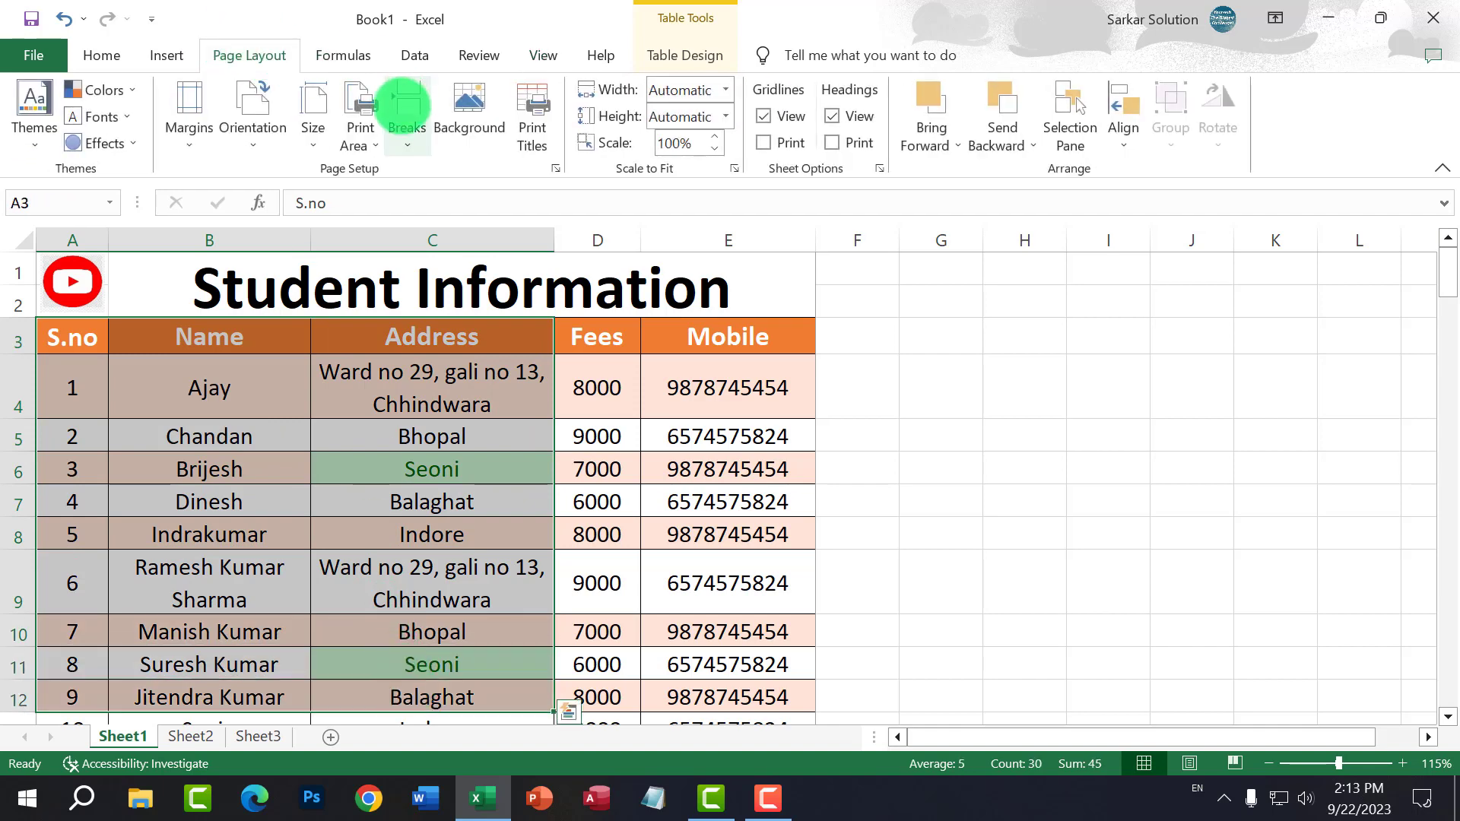
pyautogui.click(541, 55)
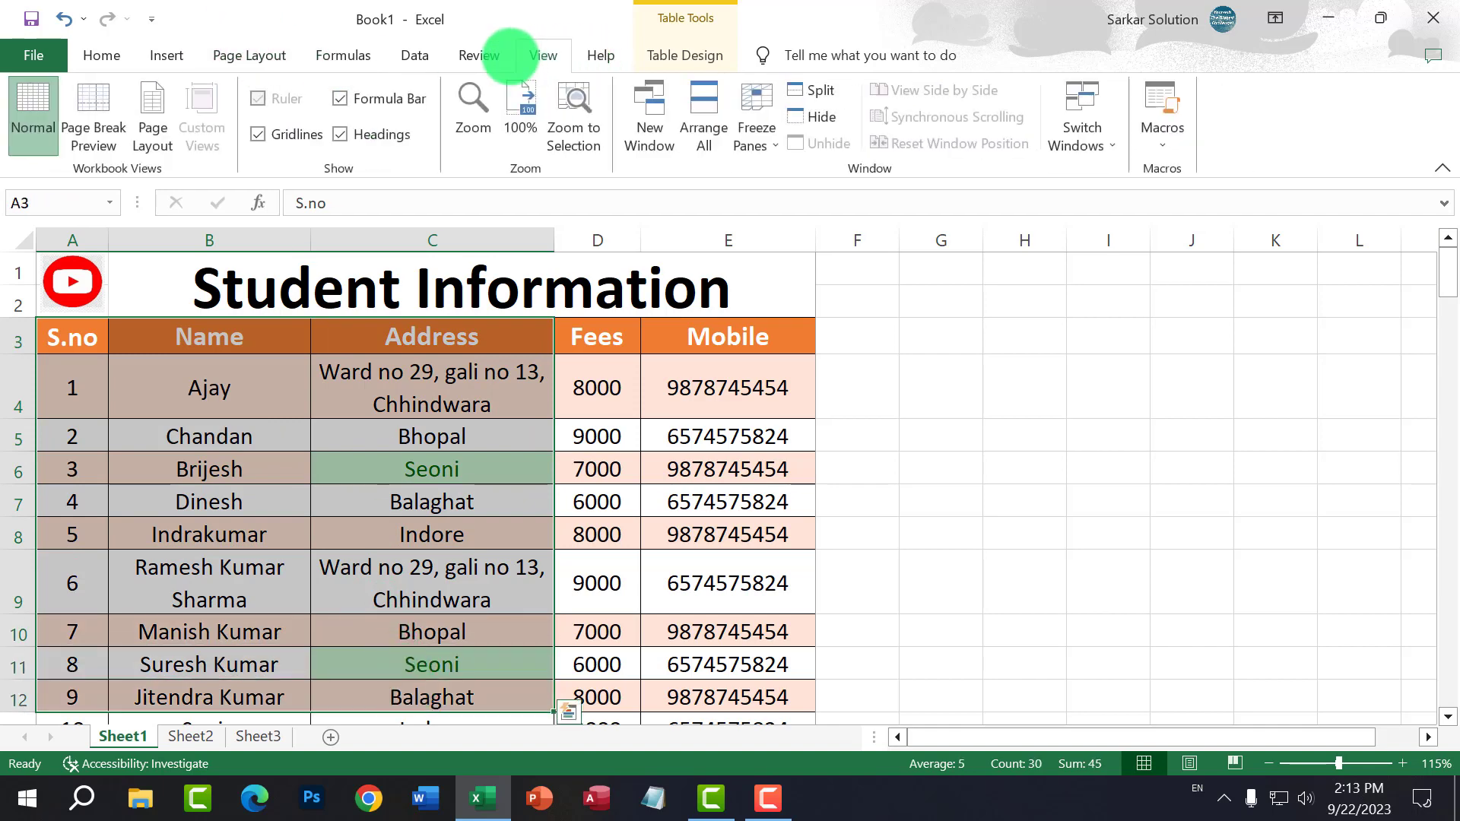
pyautogui.click(423, 505)
pyautogui.click(597, 469)
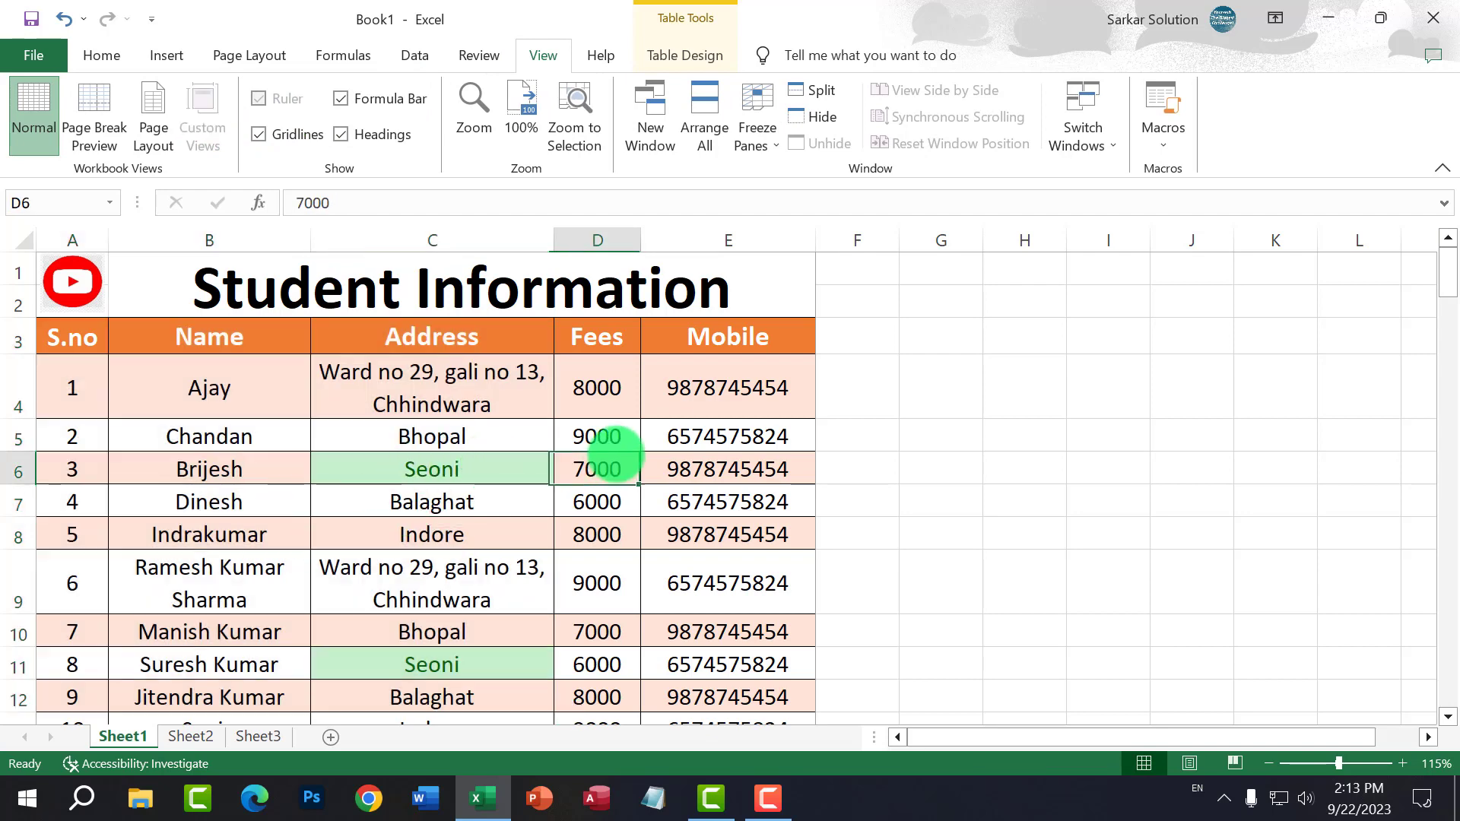
pyautogui.moveTo(432, 436); pyautogui.dragTo(685, 697)
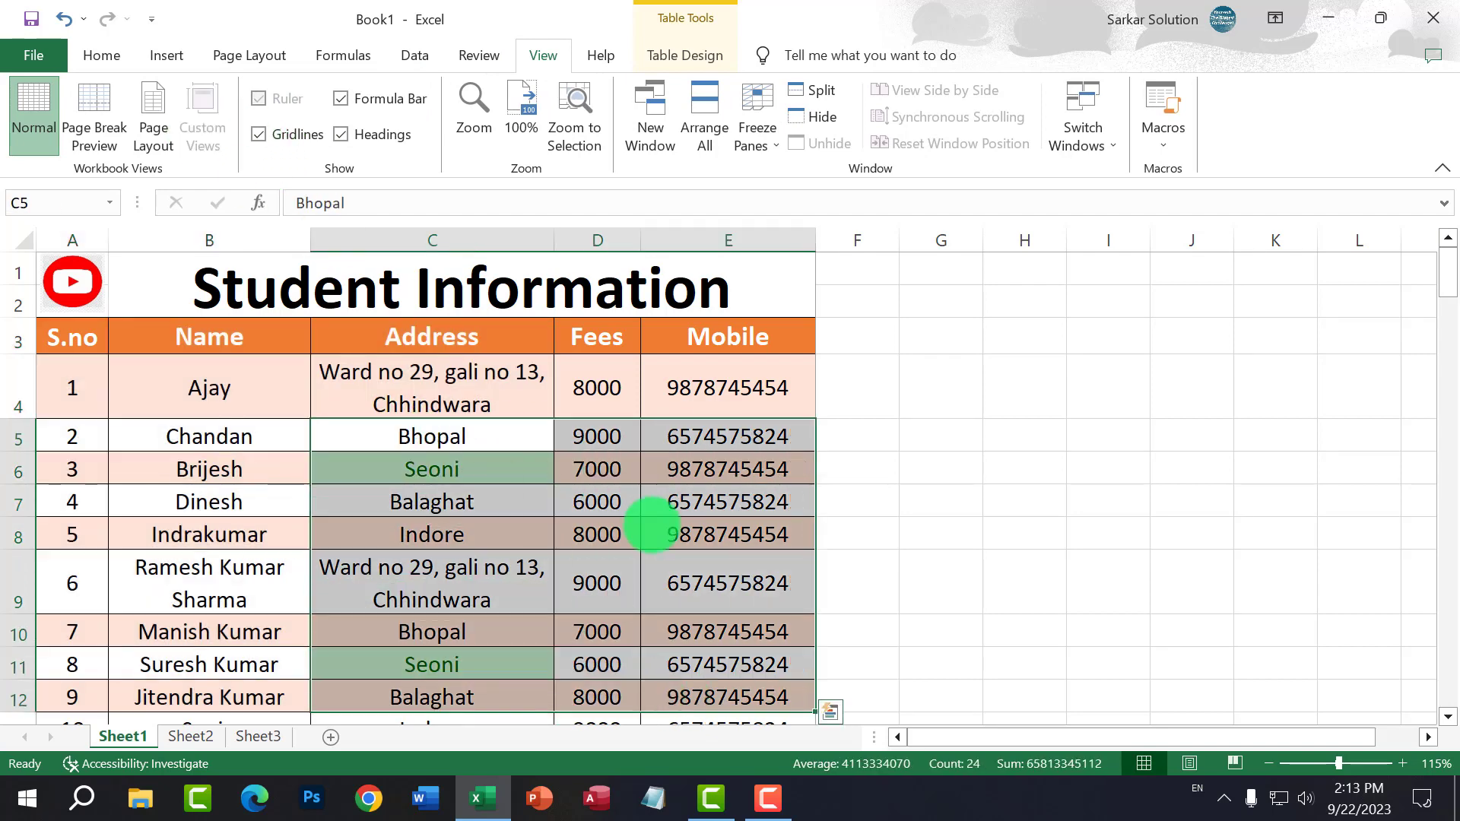
pyautogui.click(654, 528)
# Step: Switch to Sheet2 and look over its column B numbers by selecting ranges from B4, finishing in cell E5
pyautogui.click(194, 736)
pyautogui.click(228, 365)
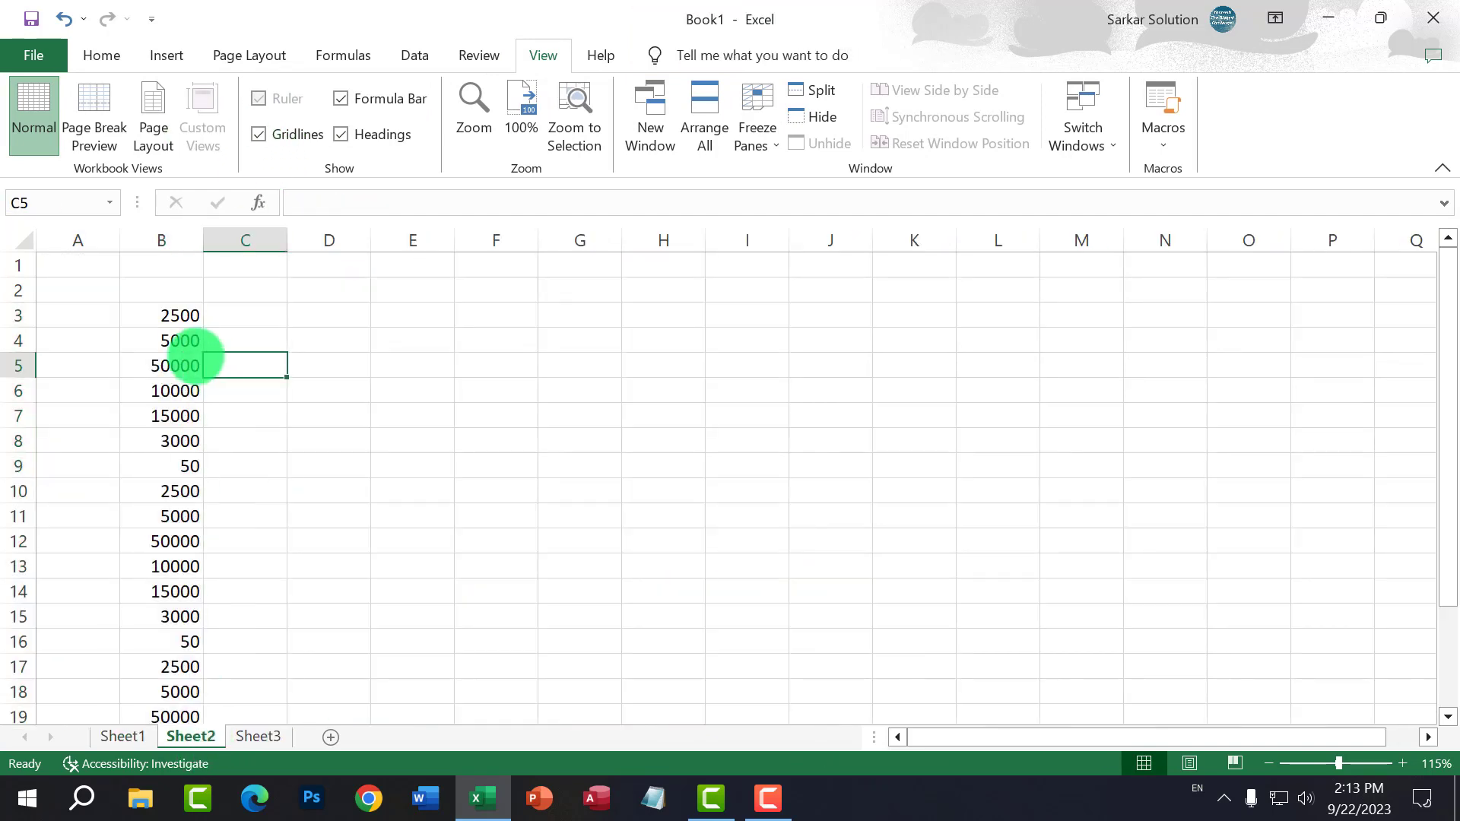
pyautogui.moveTo(175, 339); pyautogui.dragTo(235, 667)
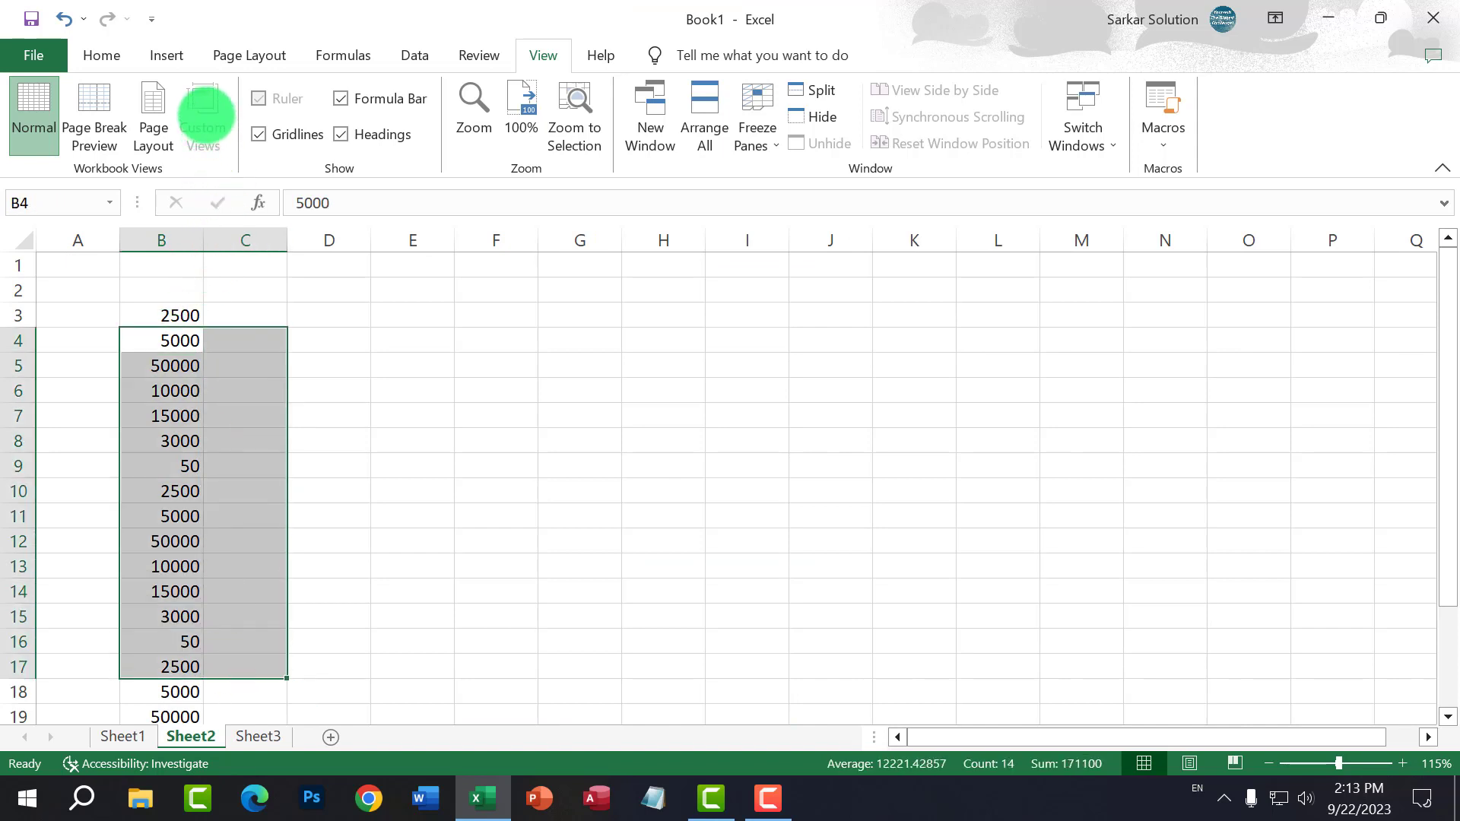
pyautogui.click(381, 486)
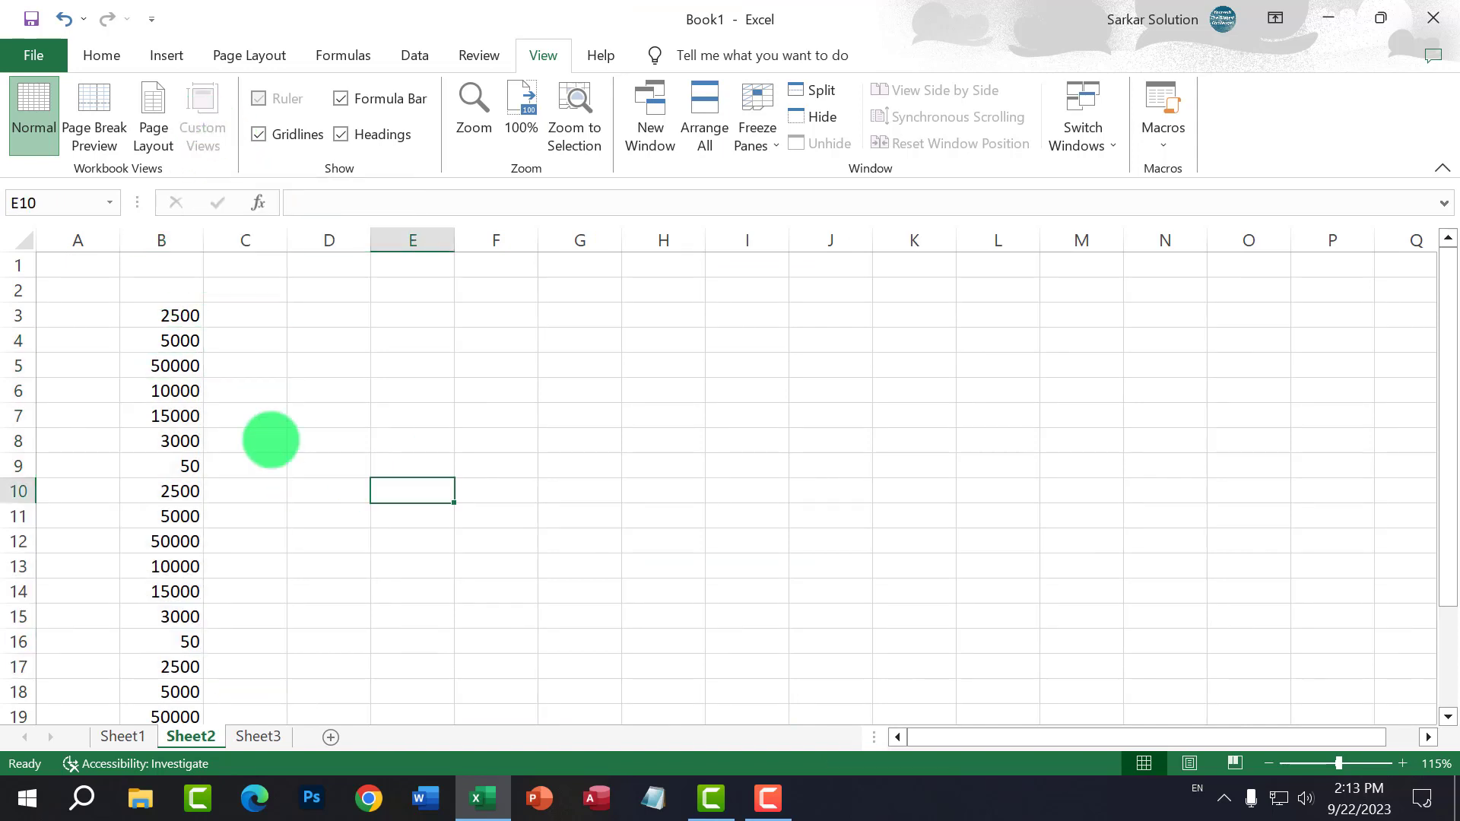
pyautogui.moveTo(179, 339); pyautogui.dragTo(169, 635)
pyautogui.click(349, 545)
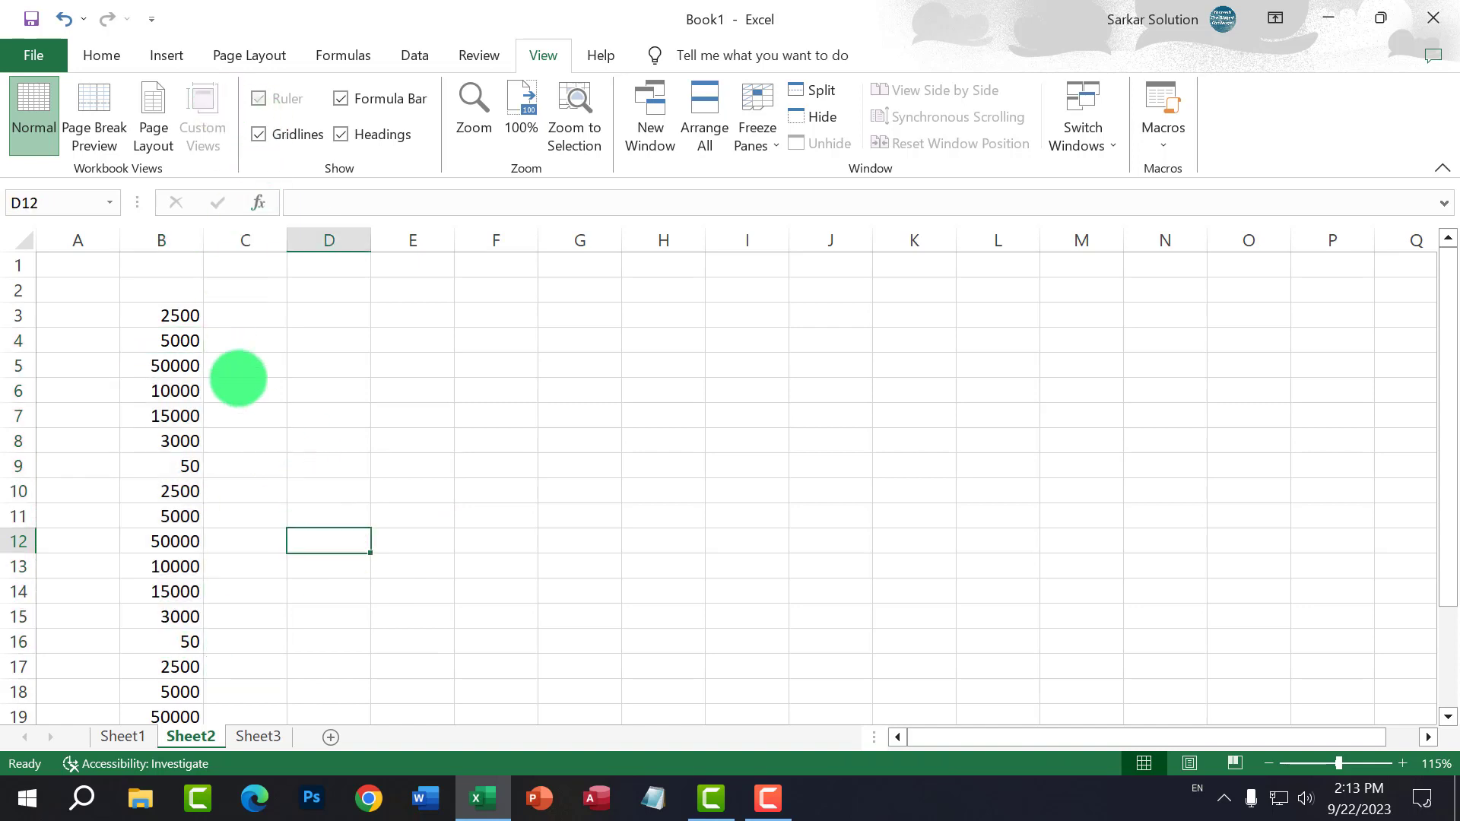
pyautogui.moveTo(179, 341); pyautogui.dragTo(202, 498)
pyautogui.click(522, 599)
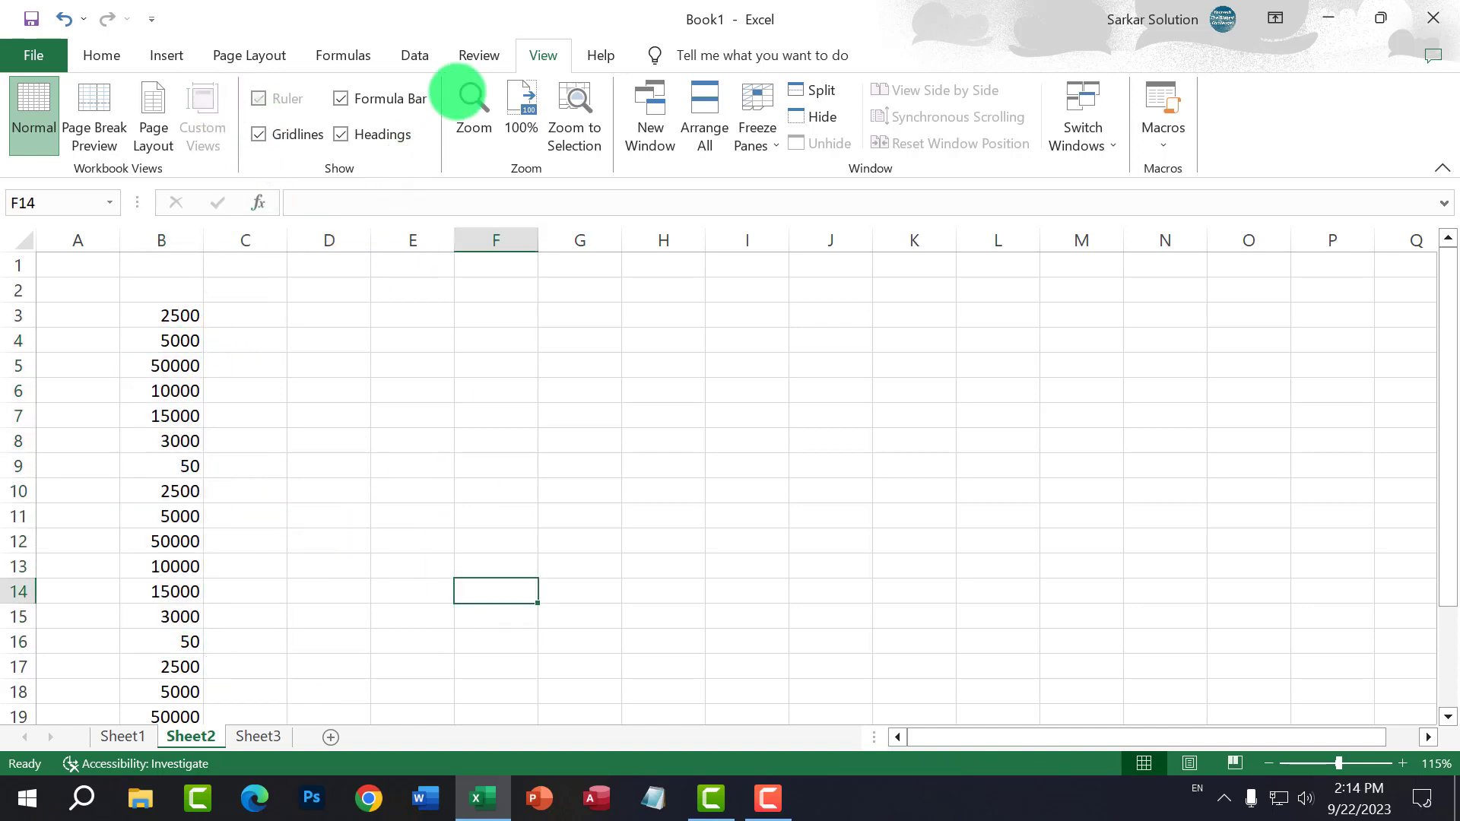
pyautogui.click(493, 54)
pyautogui.click(544, 55)
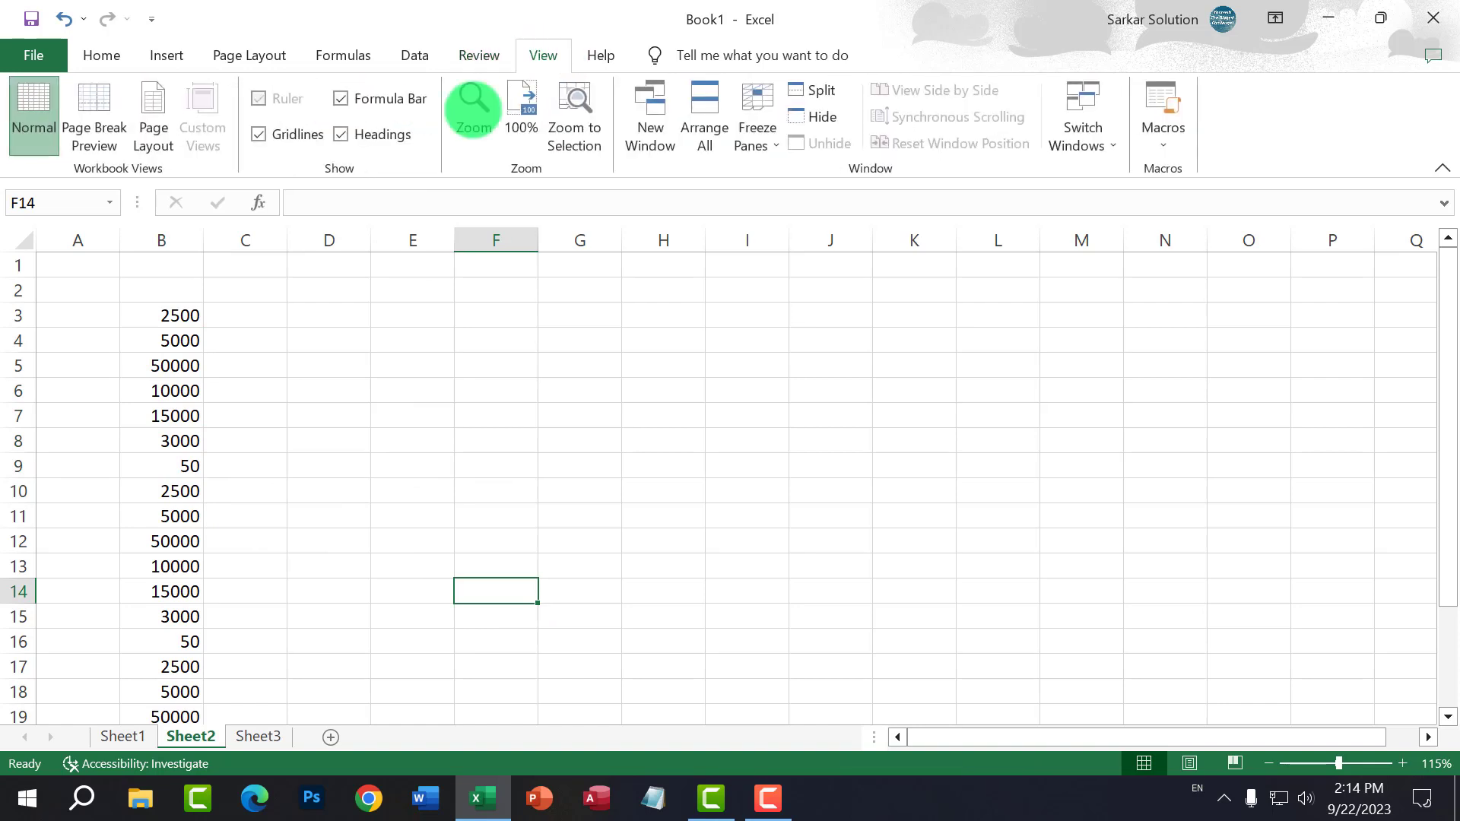
pyautogui.click(403, 365)
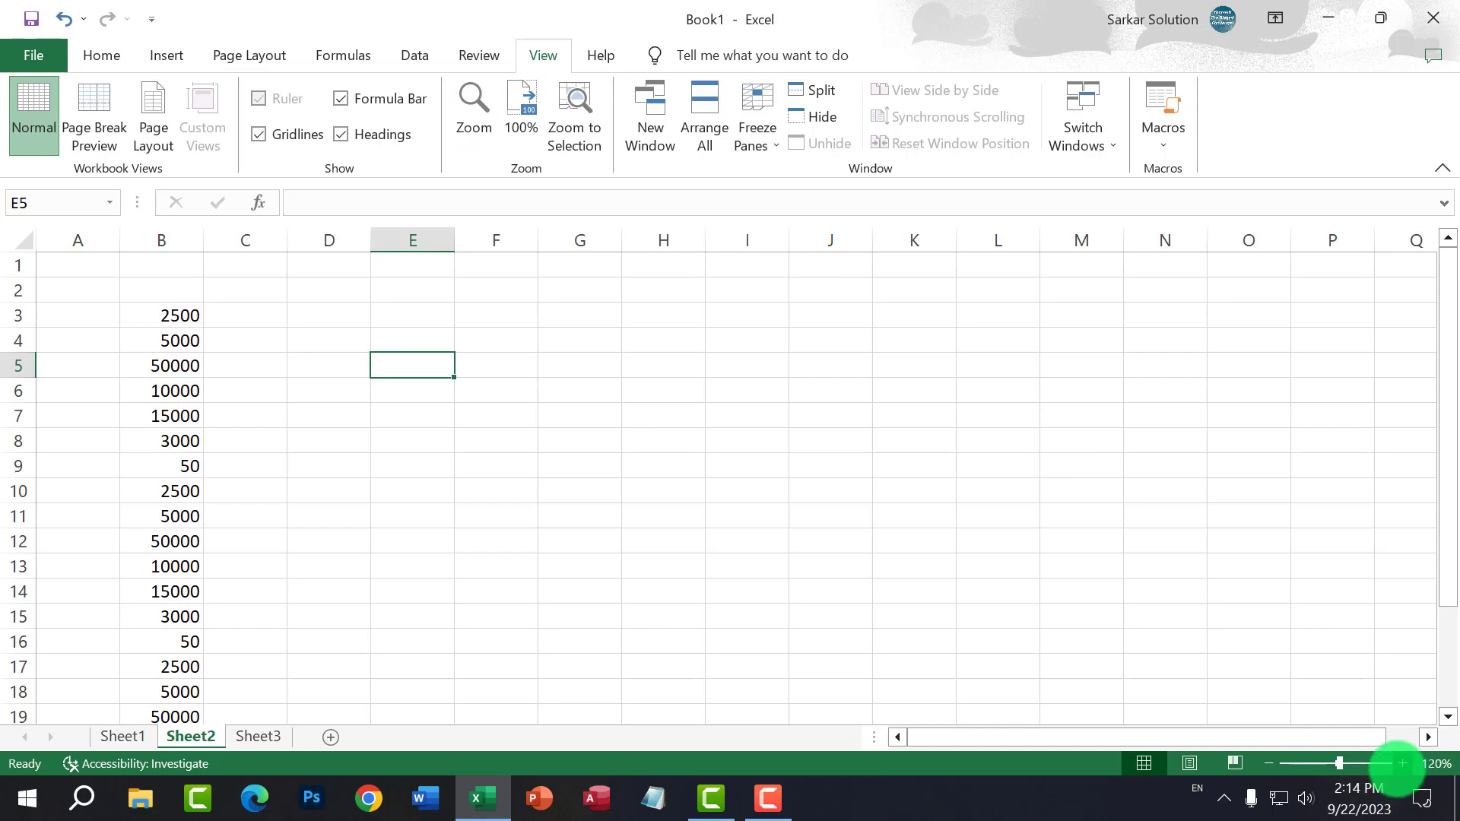
# Step: Magnify Sheet2 to 160%, reset its zoom to 100% and select cell E9
pyautogui.click(1401, 764)
pyautogui.scroll(1, 764, 476)
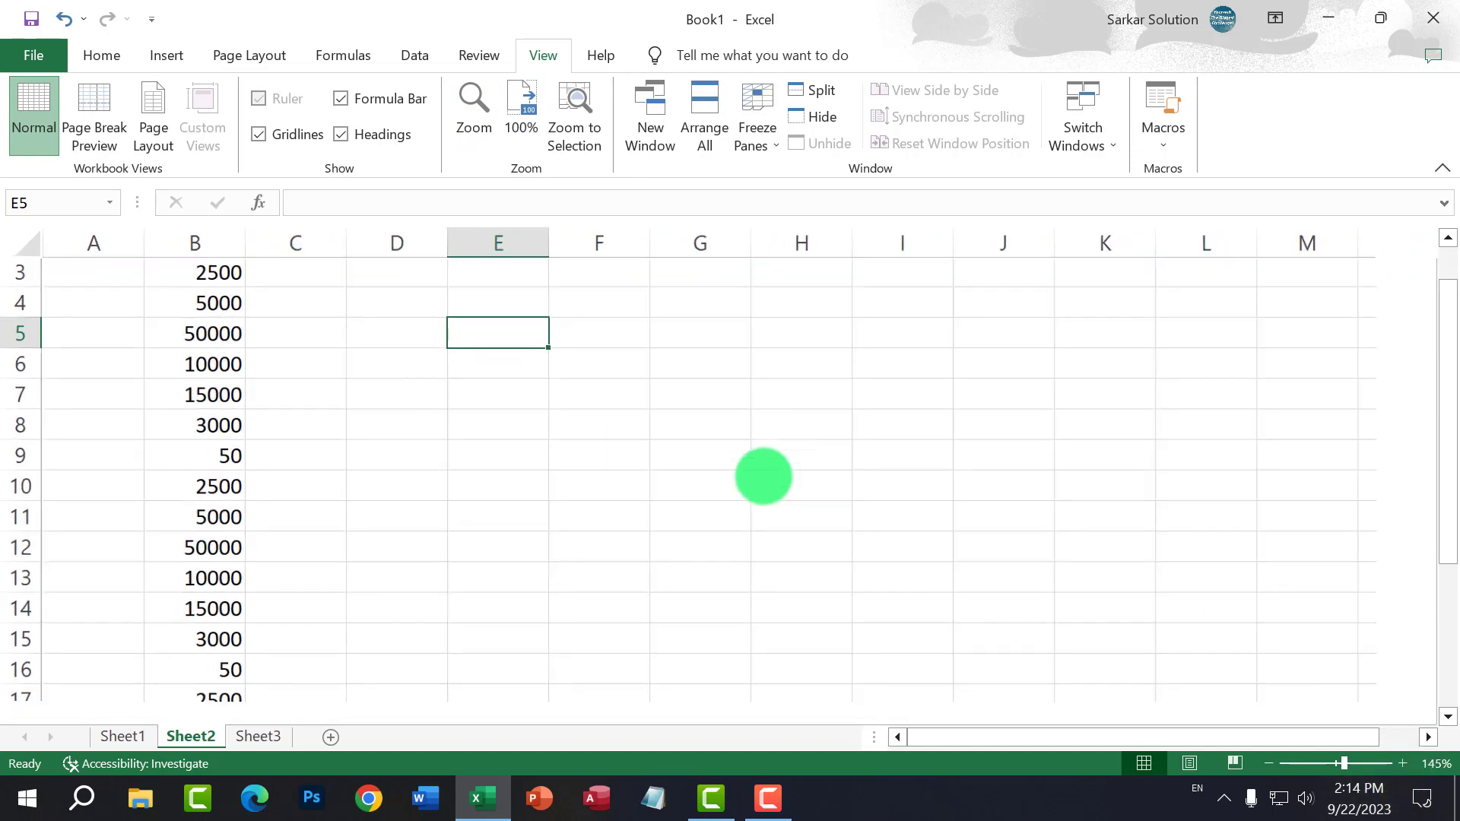
pyautogui.scroll(5, 764, 475)
pyautogui.scroll(-4, 764, 476)
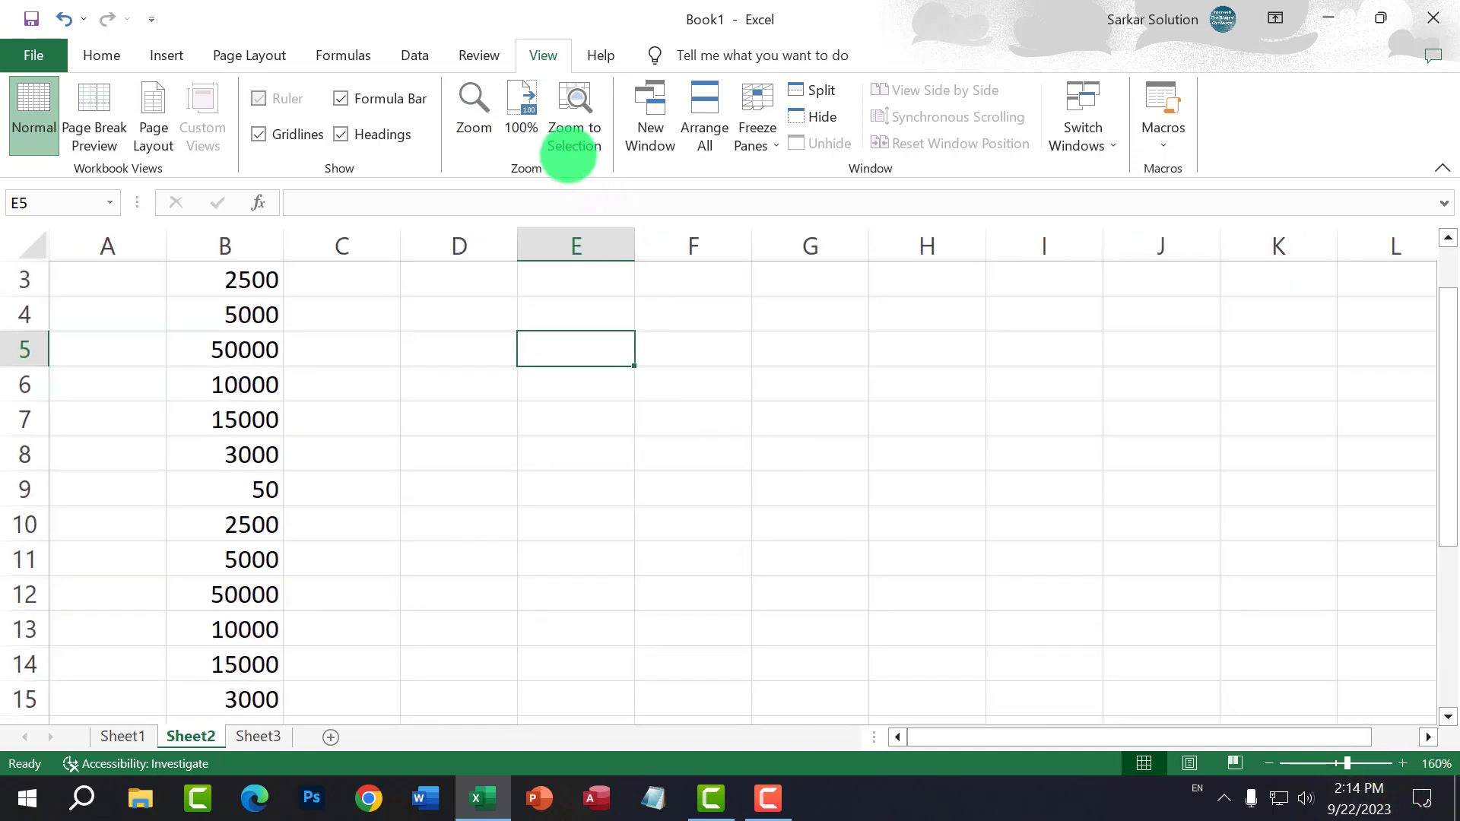
pyautogui.click(523, 111)
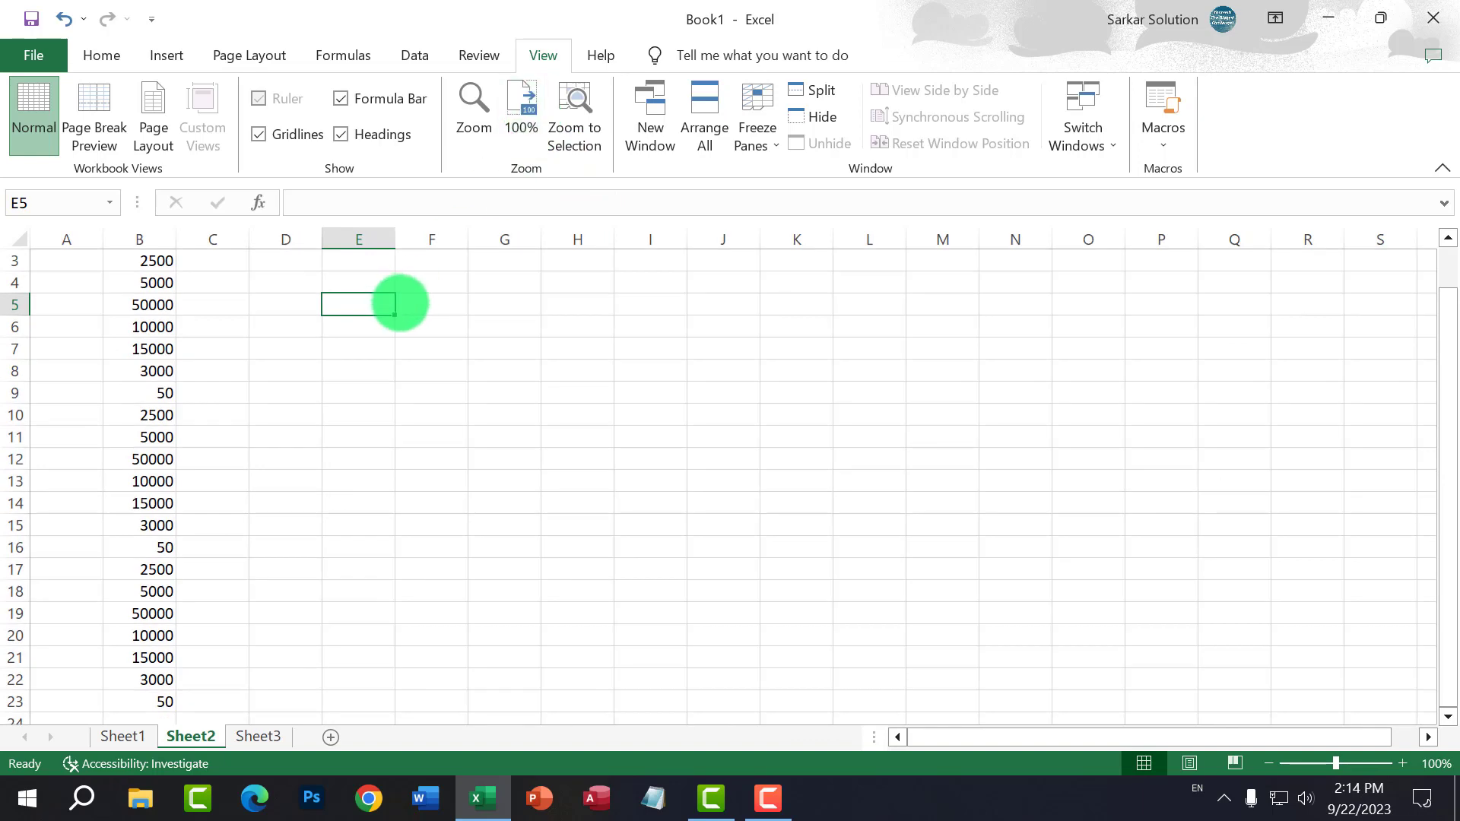
pyautogui.click(364, 386)
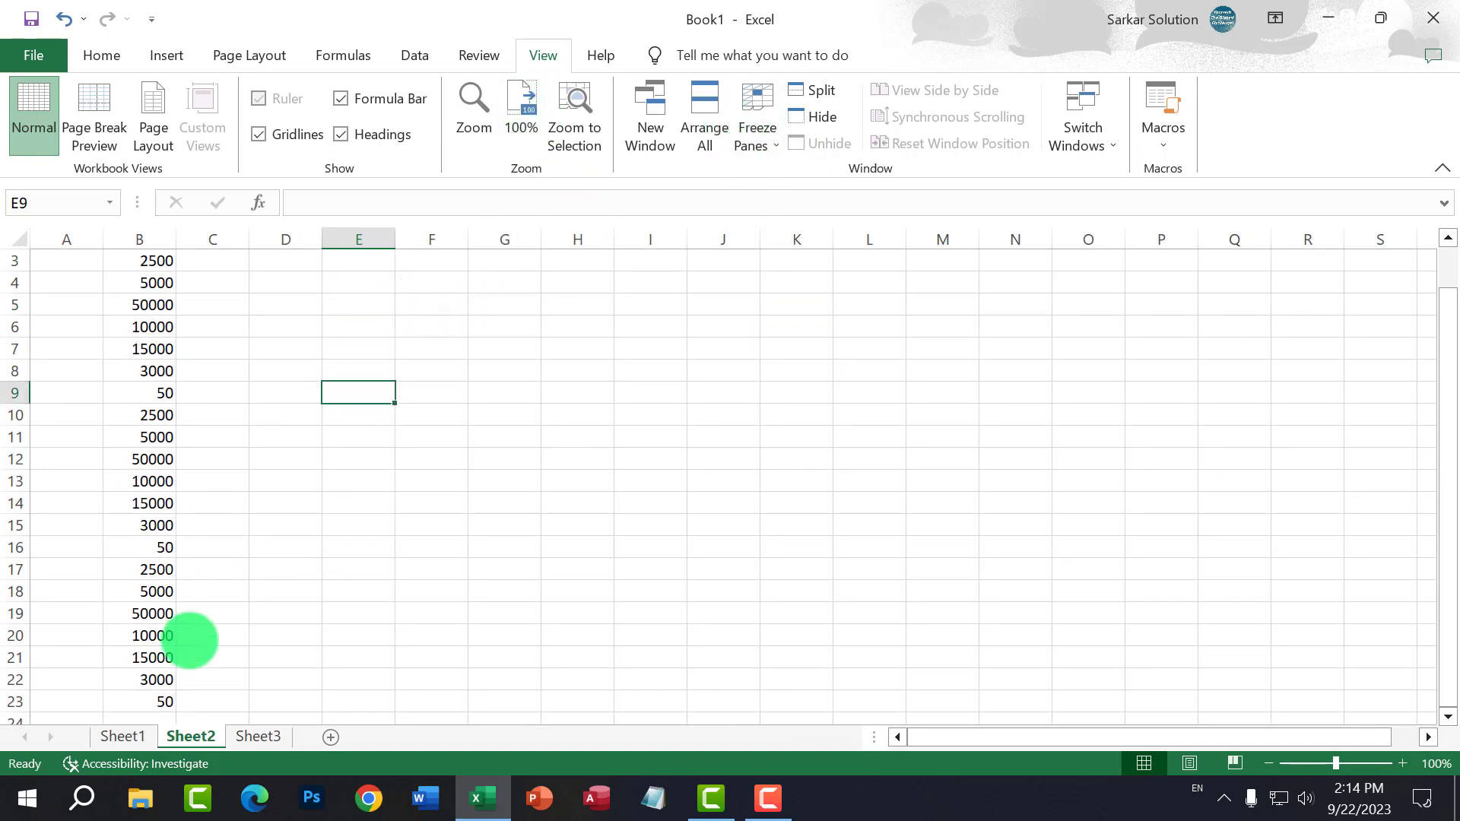
# Step: Switch to Sheet1, select rows 1 to 3 of the student table and freeze panes based on that selection
pyautogui.click(122, 736)
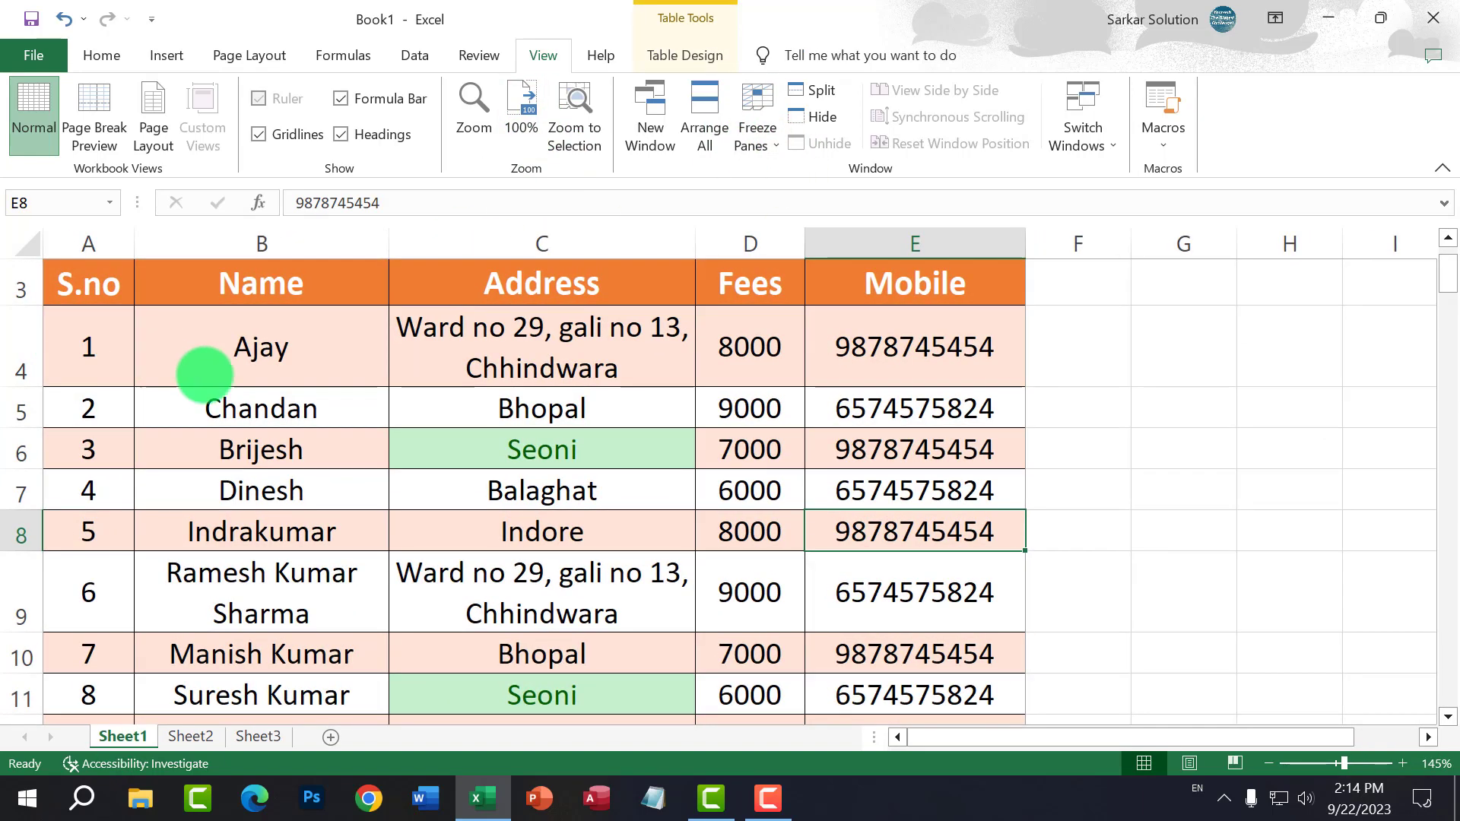
pyautogui.scroll(1, 204, 375)
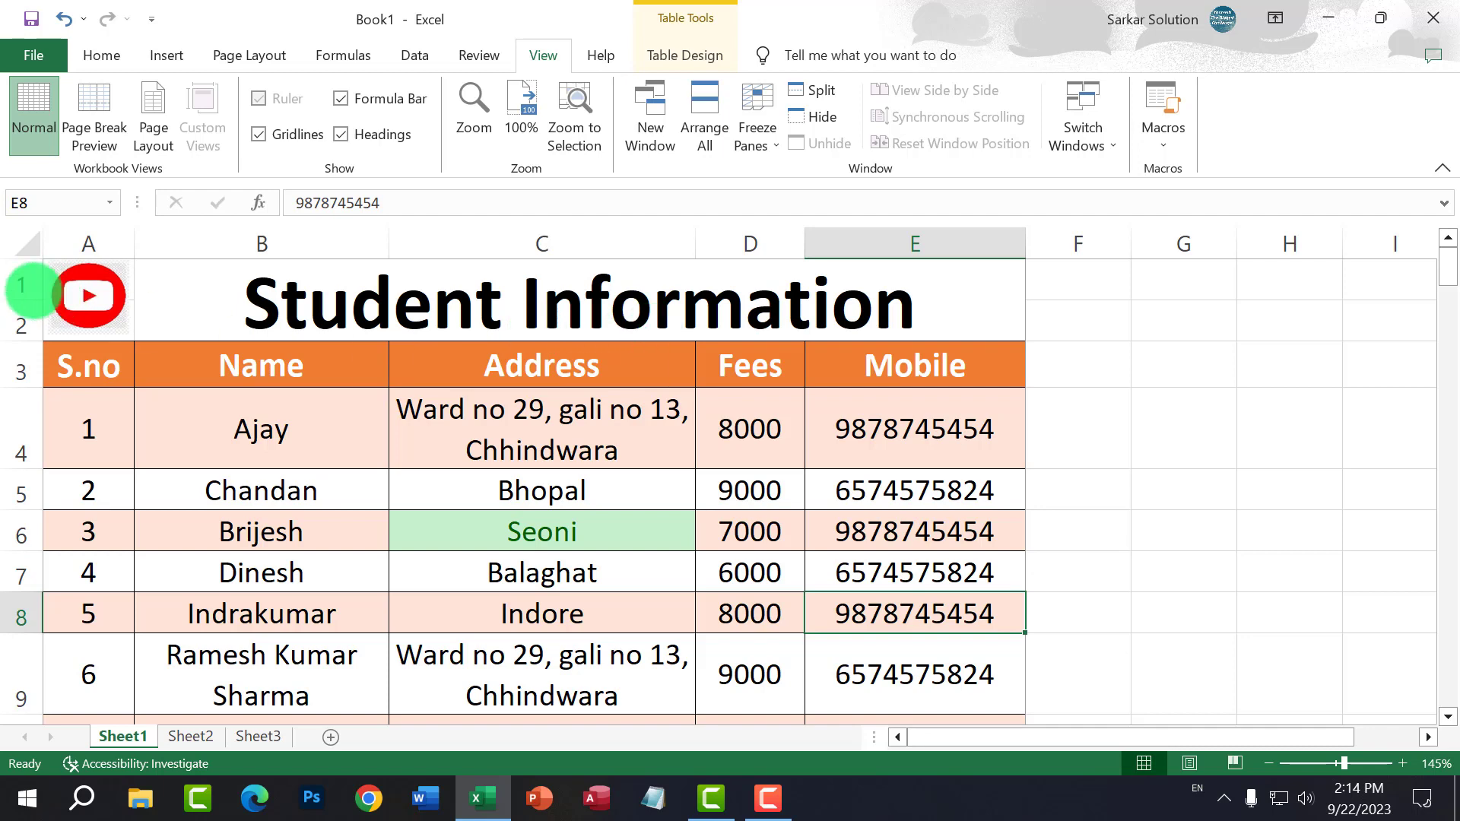
pyautogui.moveTo(16, 285); pyautogui.dragTo(20, 373)
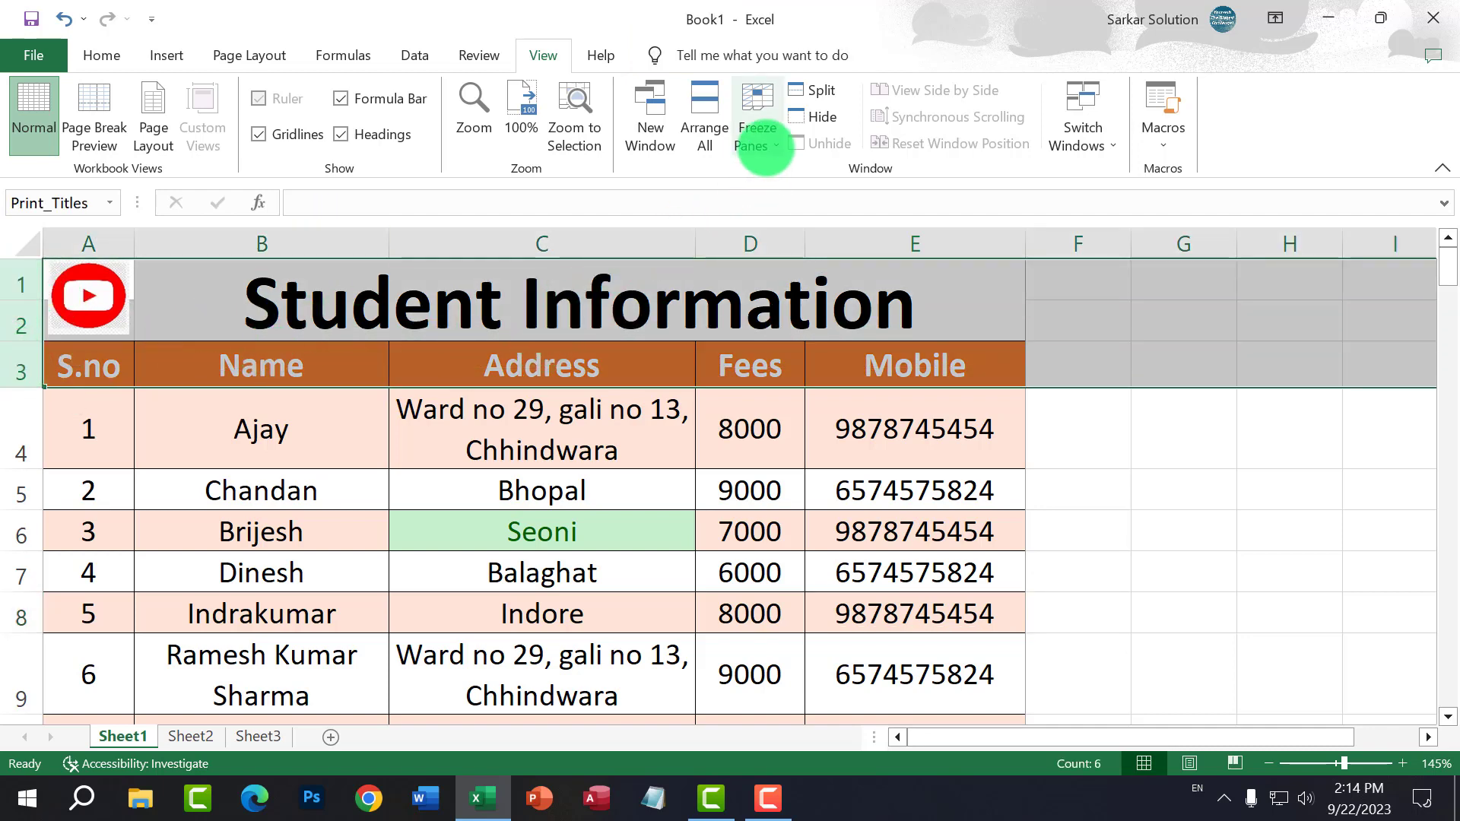
pyautogui.click(764, 144)
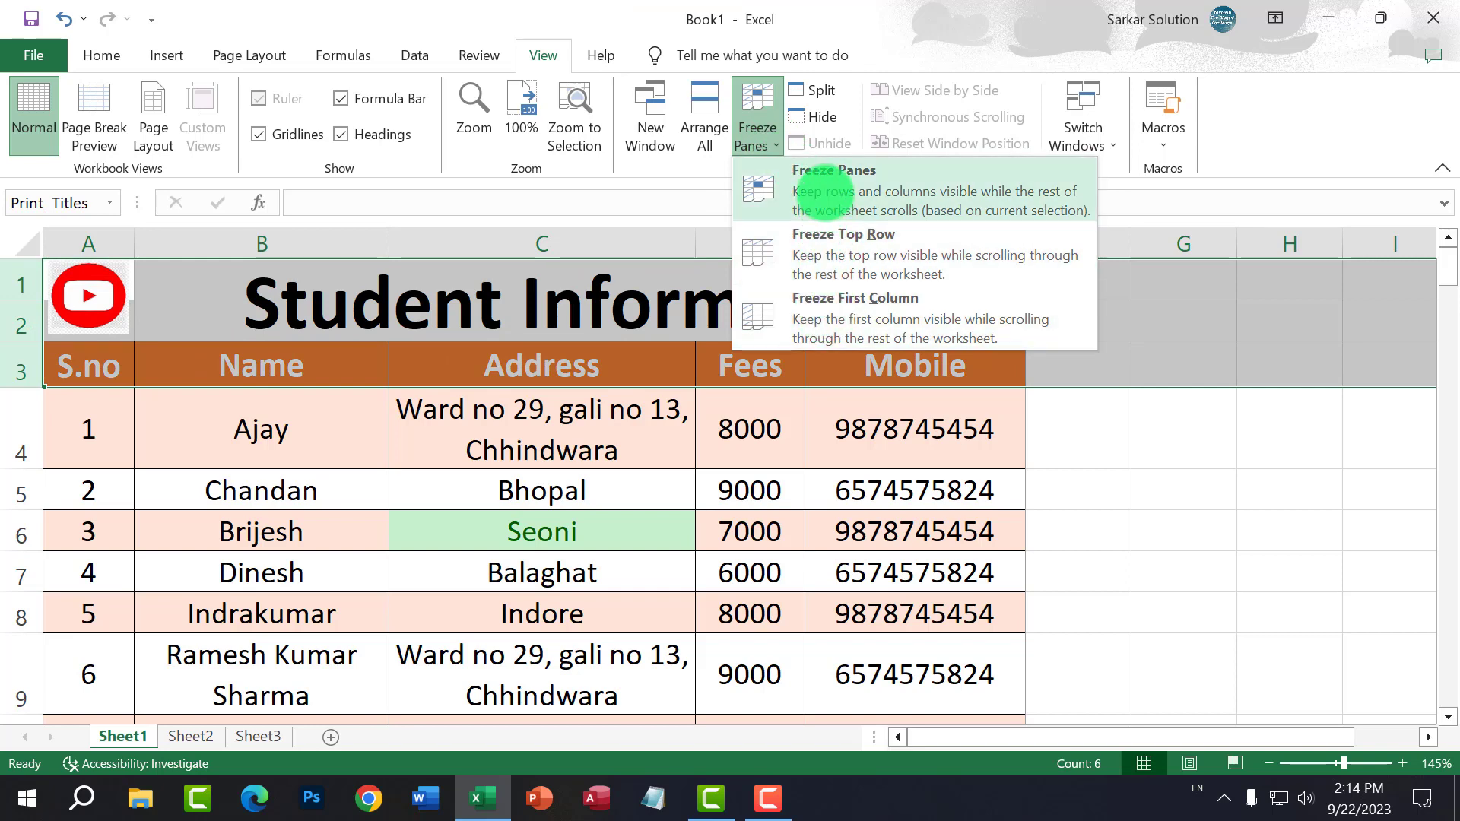
pyautogui.click(824, 190)
# Step: Examine how the frozen header rows behave down to the table's empty rows, and finish with cell C9 selected
pyautogui.click(580, 573)
pyautogui.scroll(-5, 591, 576)
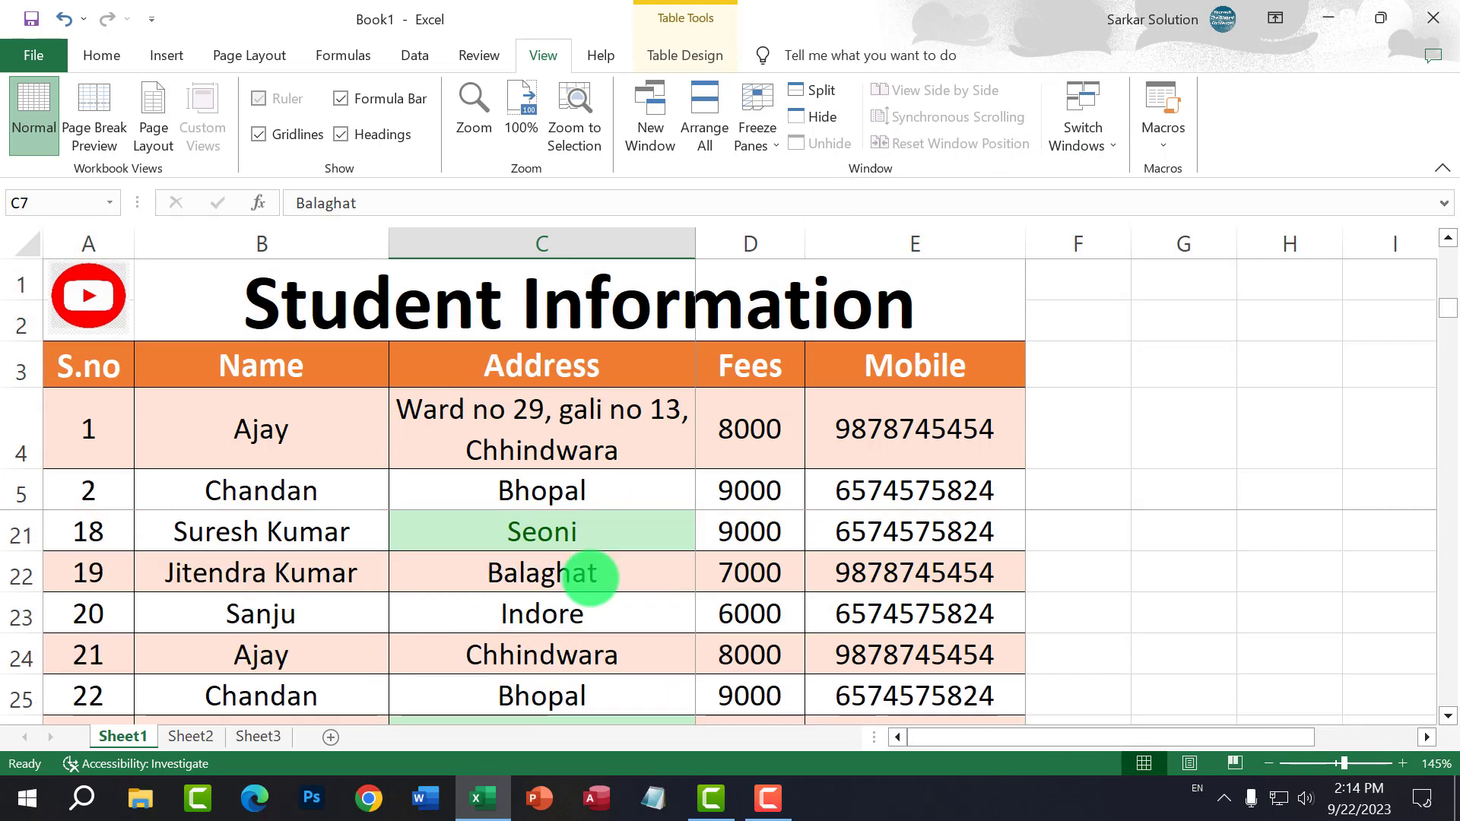
pyautogui.scroll(-19, 590, 575)
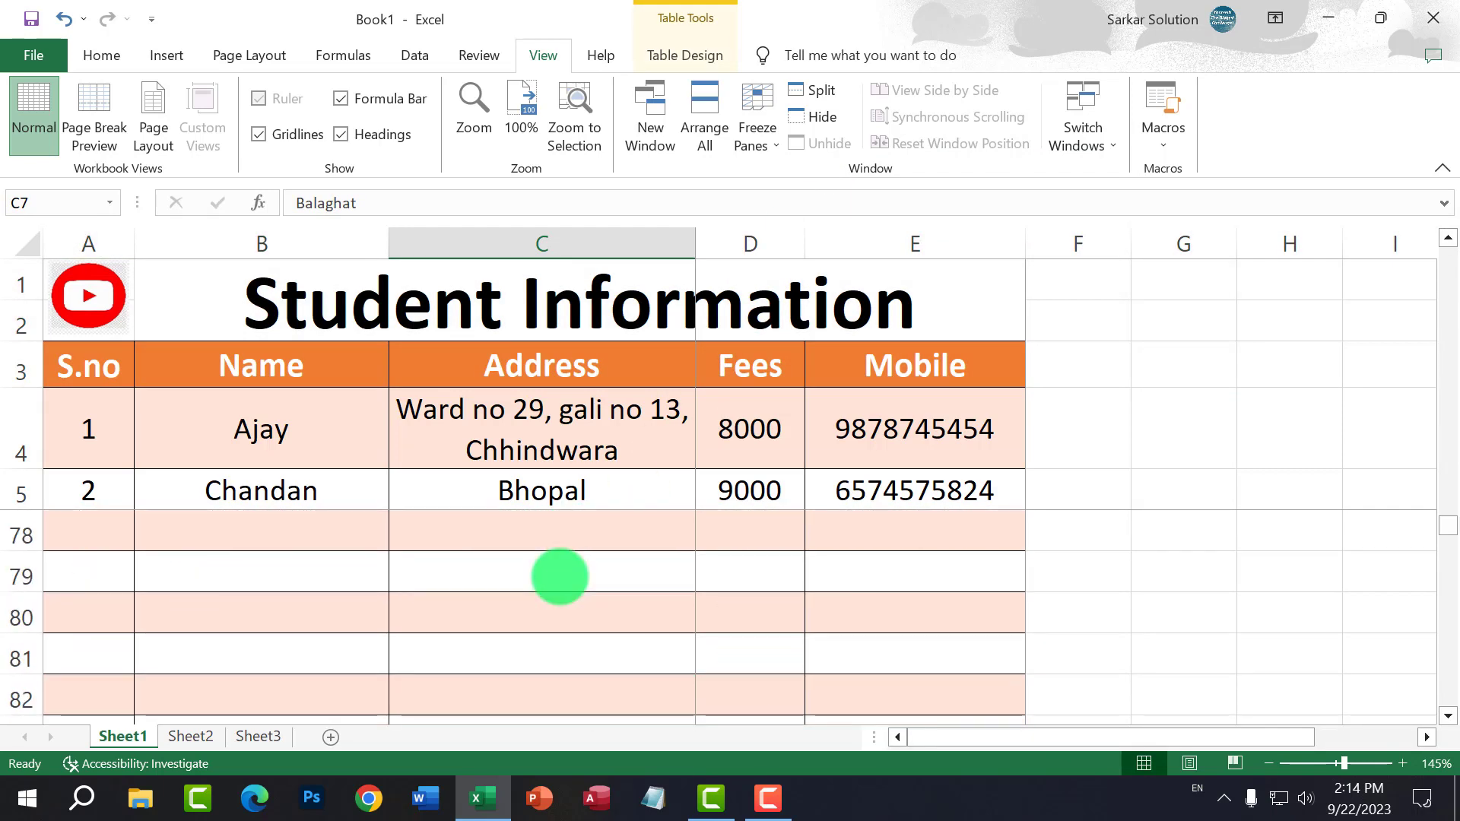
pyautogui.scroll(-3, 560, 576)
pyautogui.scroll(19, 560, 576)
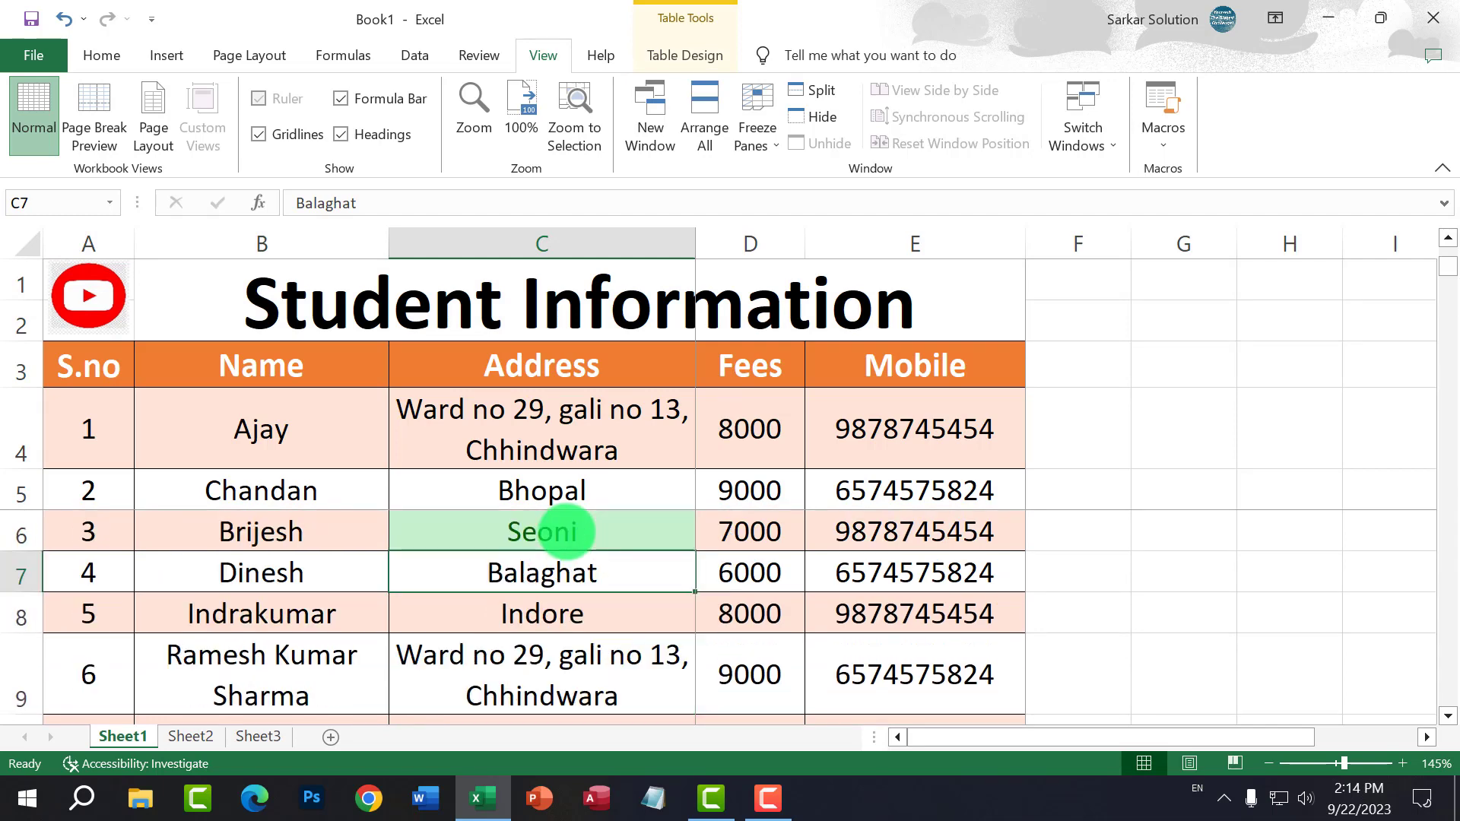
pyautogui.scroll(-19, 566, 545)
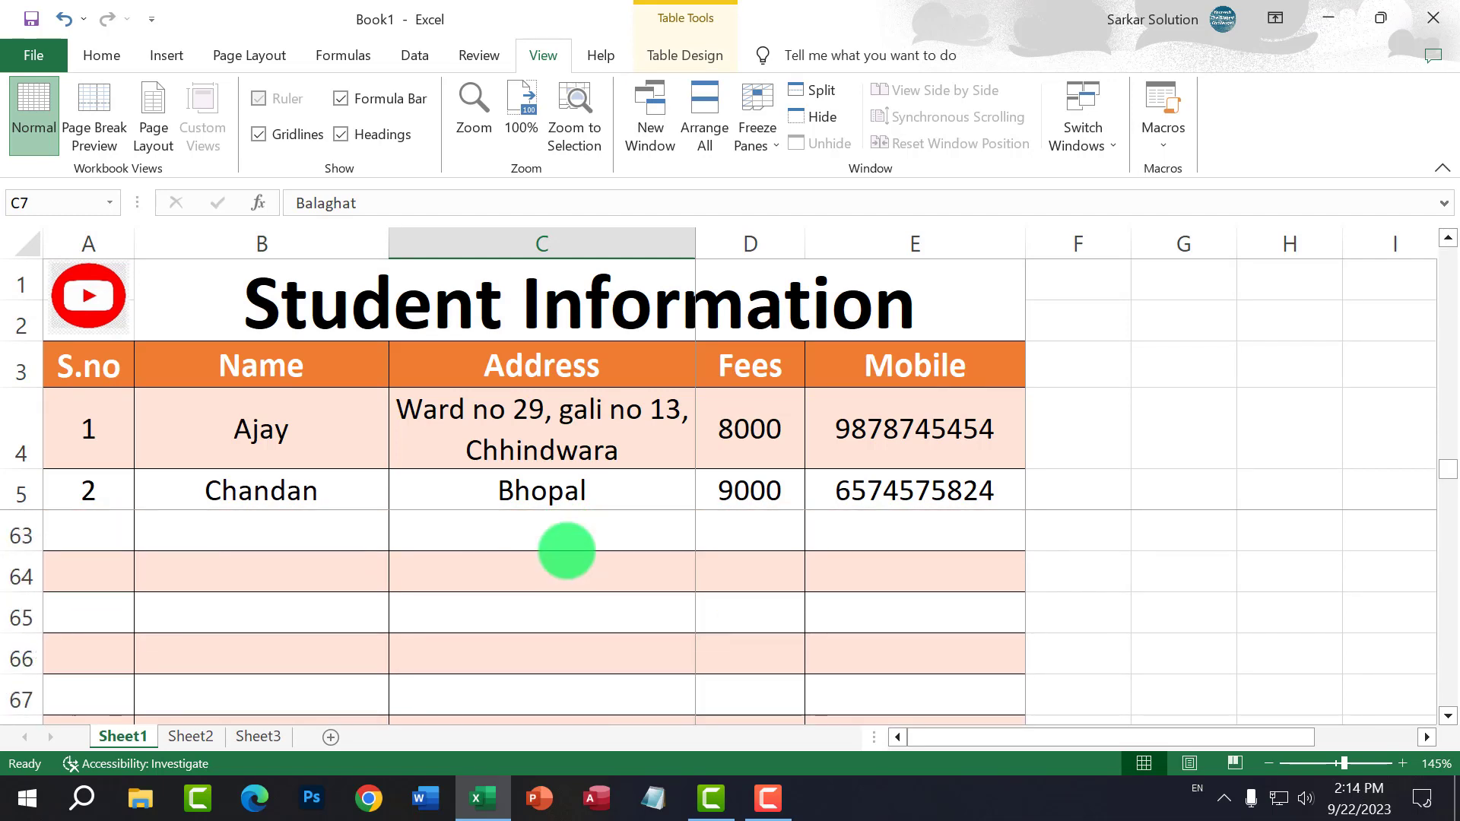
pyautogui.click(91, 597)
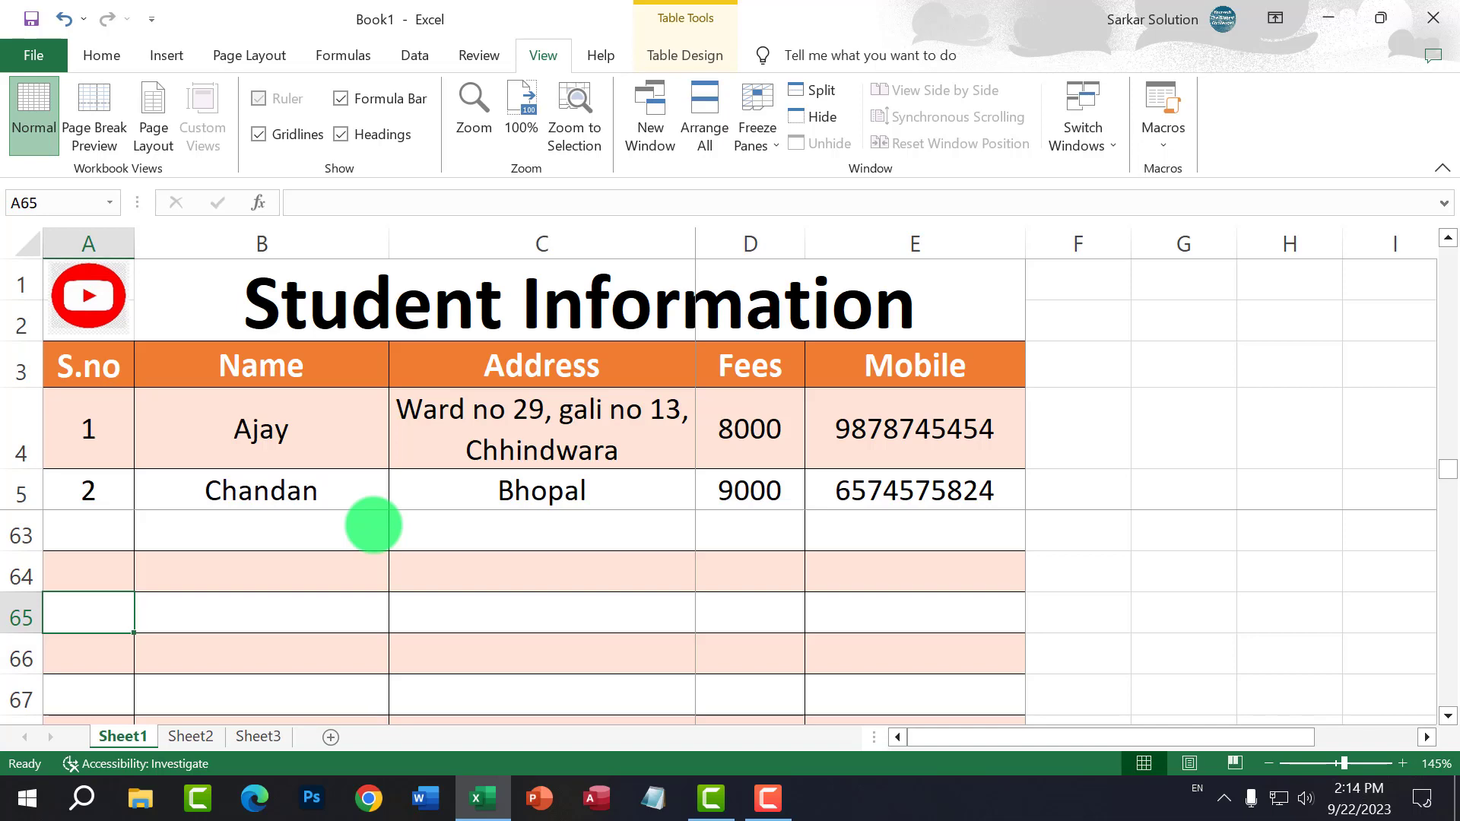
pyautogui.scroll(-1, 372, 525)
pyautogui.scroll(18, 377, 525)
pyautogui.click(403, 555)
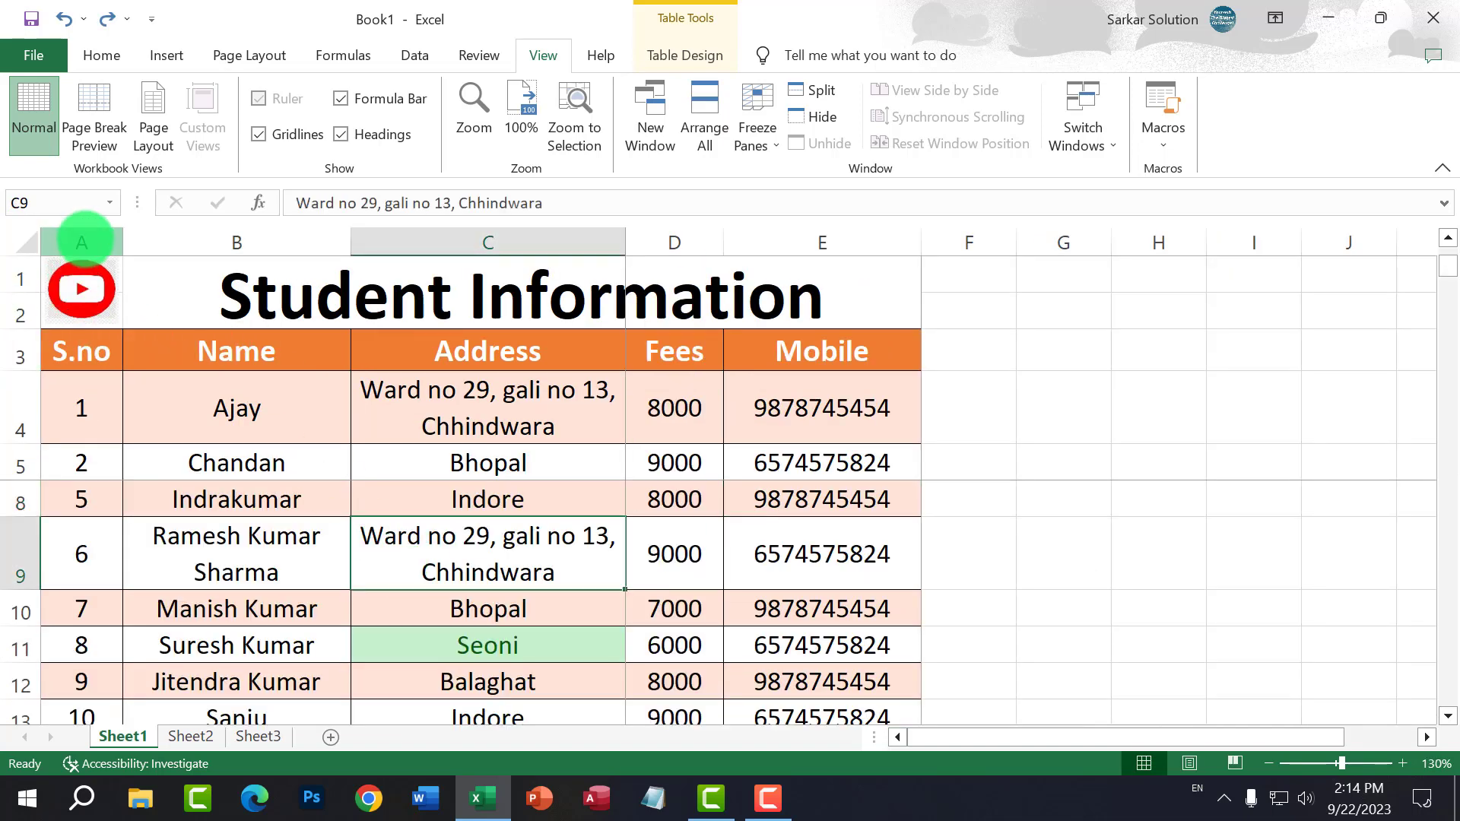
# Step: Freeze the first column of Sheet1 and check it against the columns far beyond the table
pyautogui.click(81, 241)
pyautogui.click(752, 141)
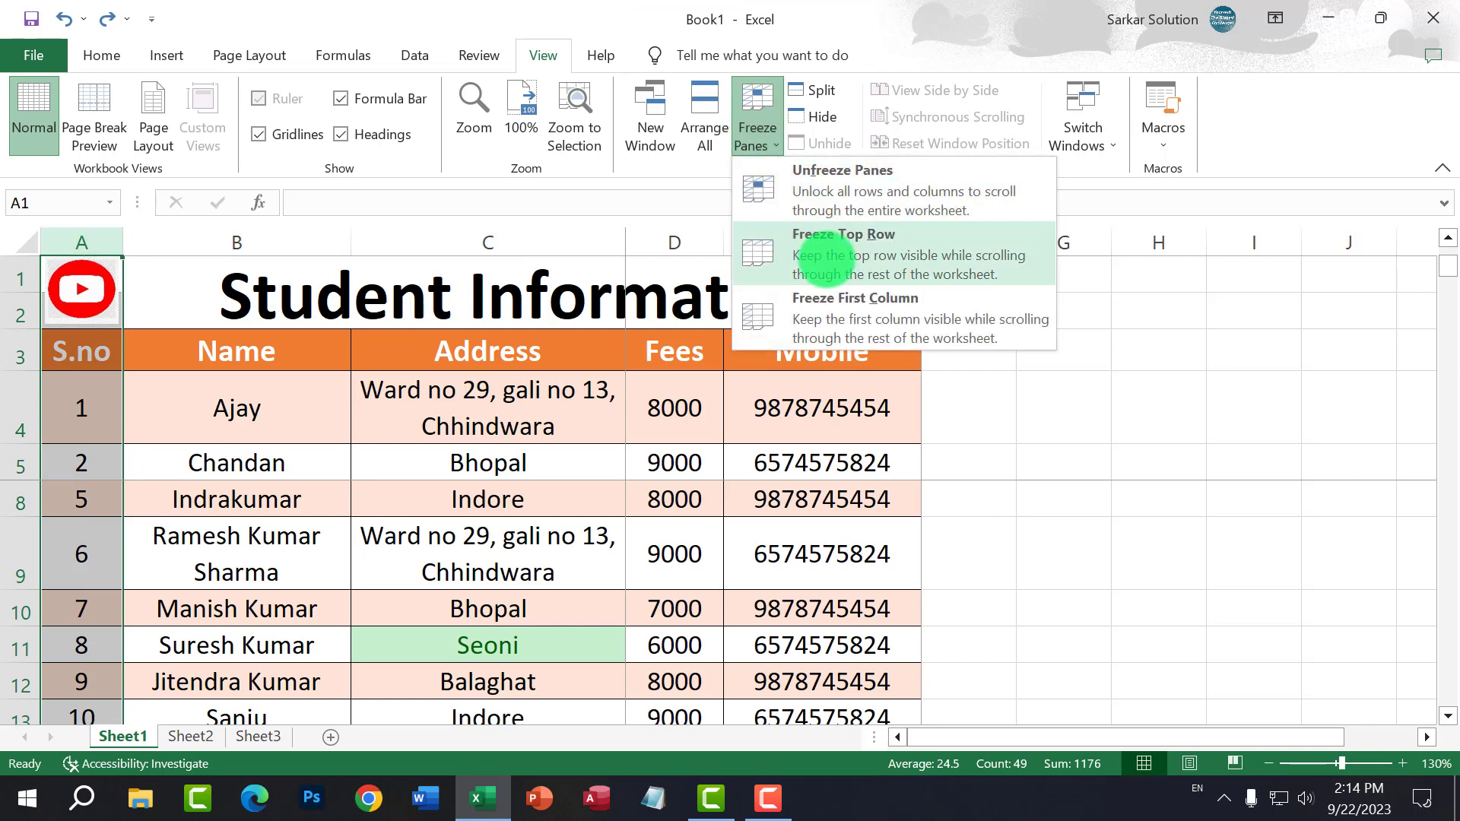
pyautogui.click(840, 301)
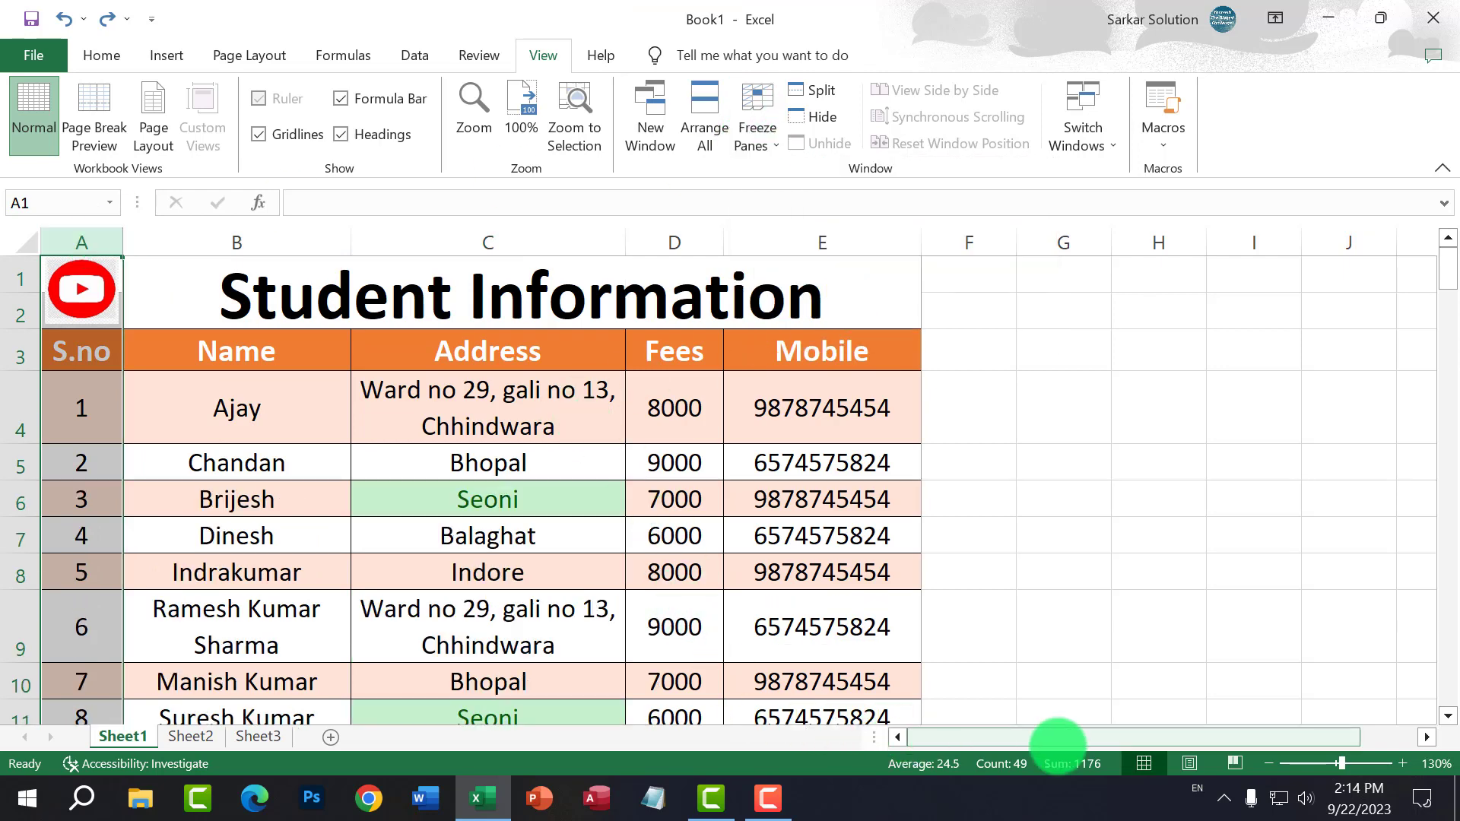
pyautogui.click(1426, 737)
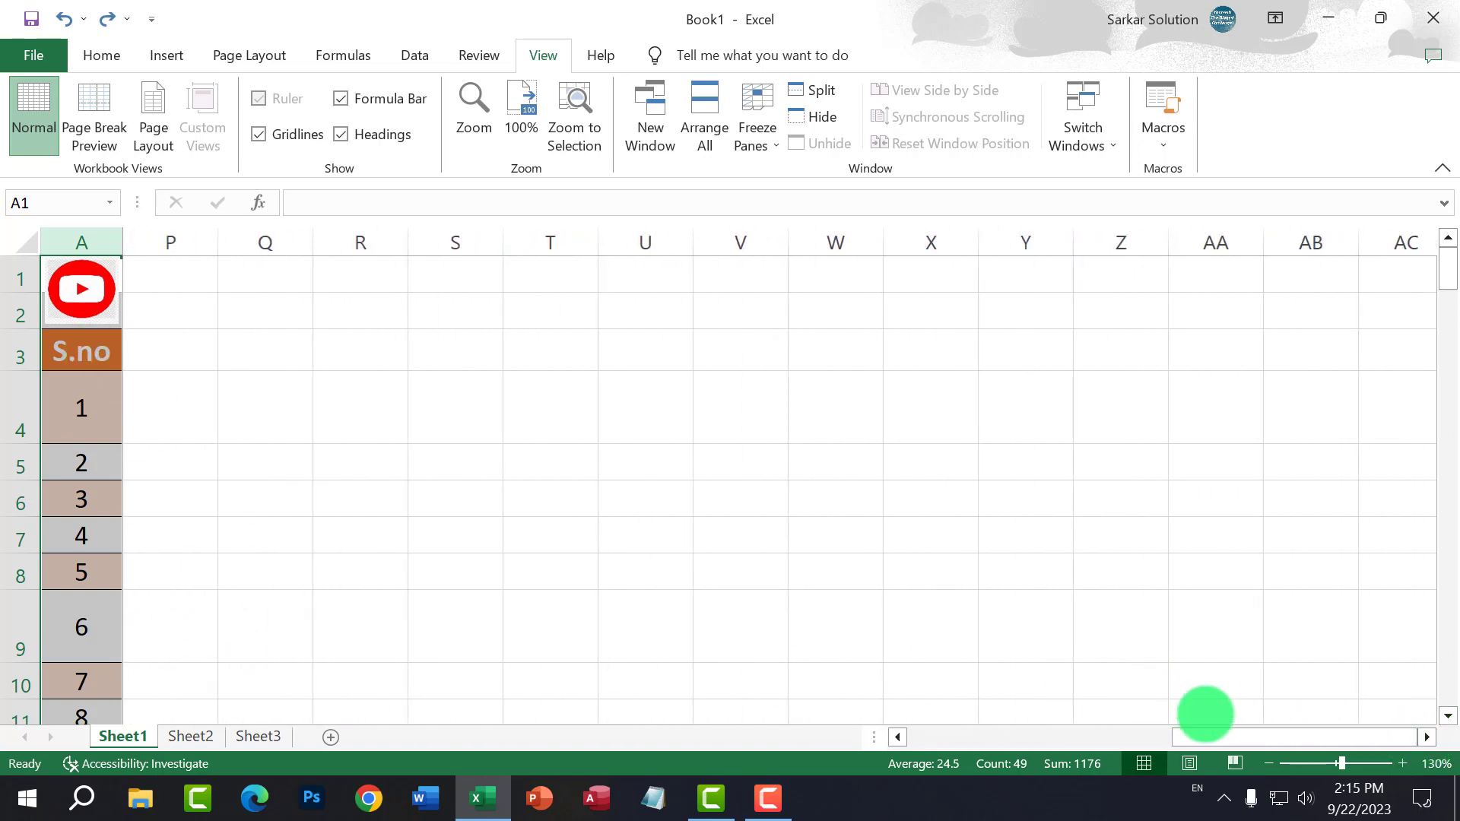
pyautogui.click(897, 736)
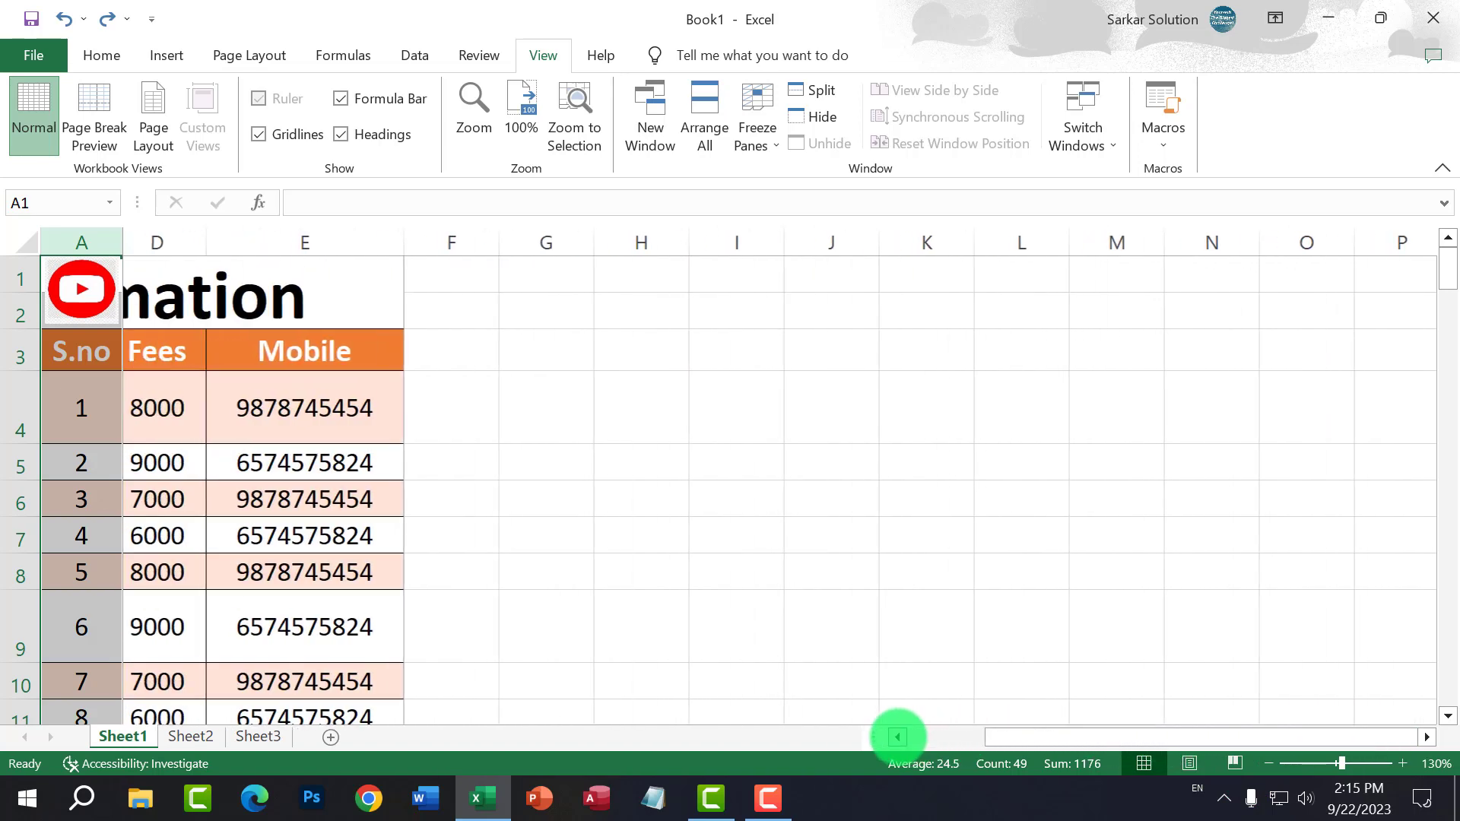
# Step: Freeze the top row of Sheet1, check it against the lower rows and select the Student Information title
pyautogui.click(19, 278)
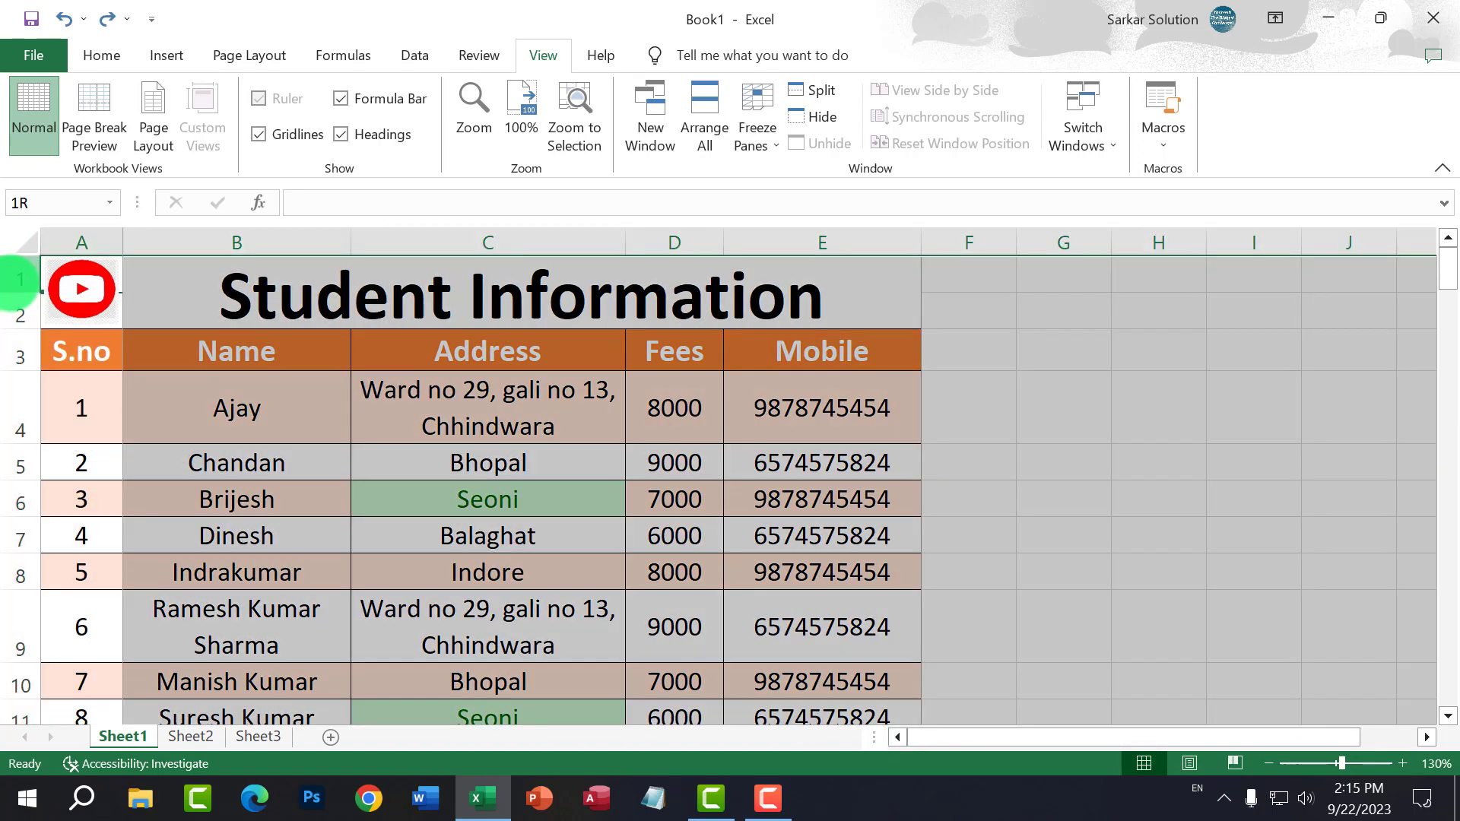
pyautogui.click(757, 140)
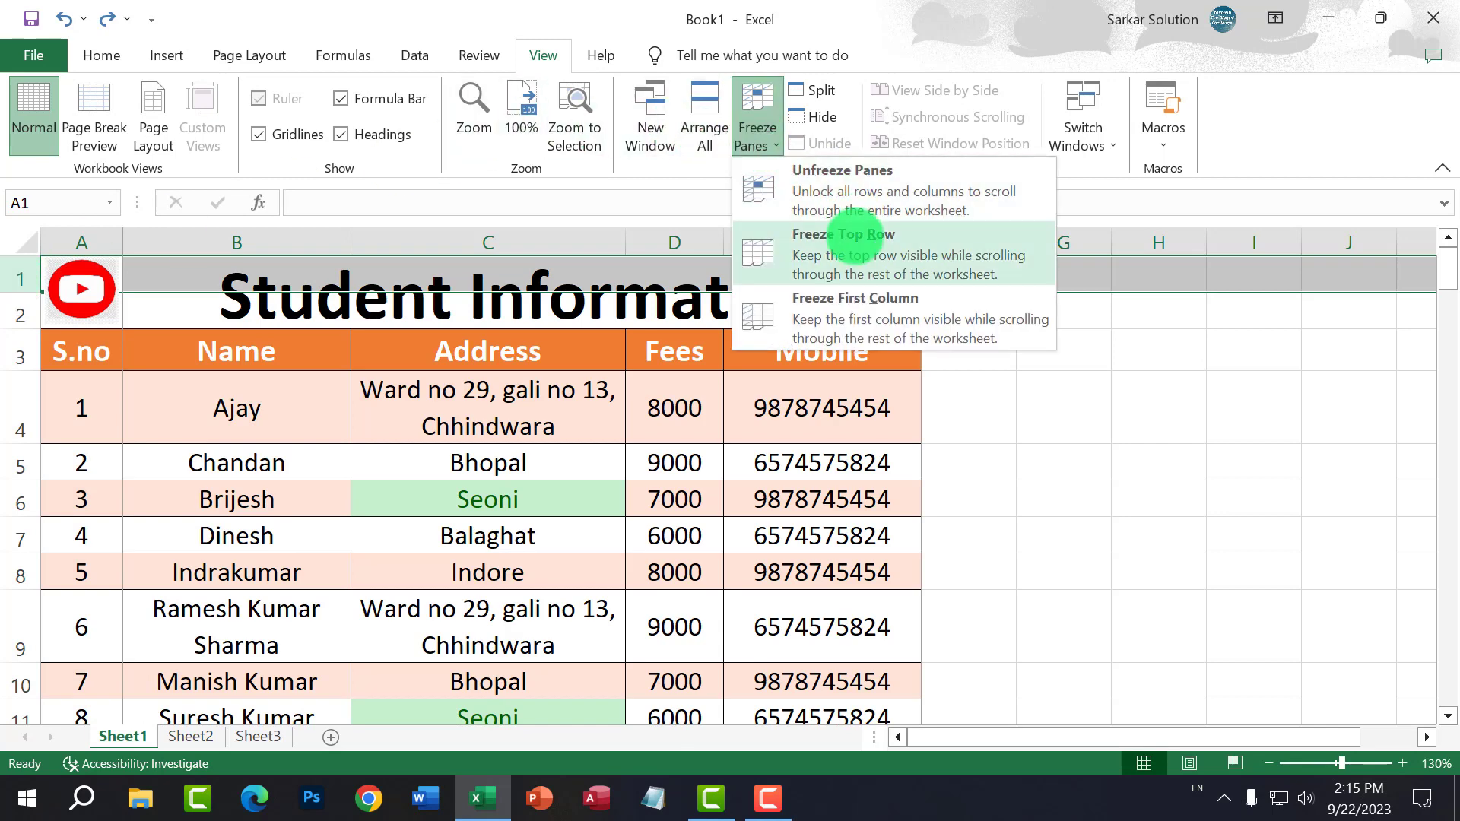
pyautogui.click(851, 238)
pyautogui.click(609, 433)
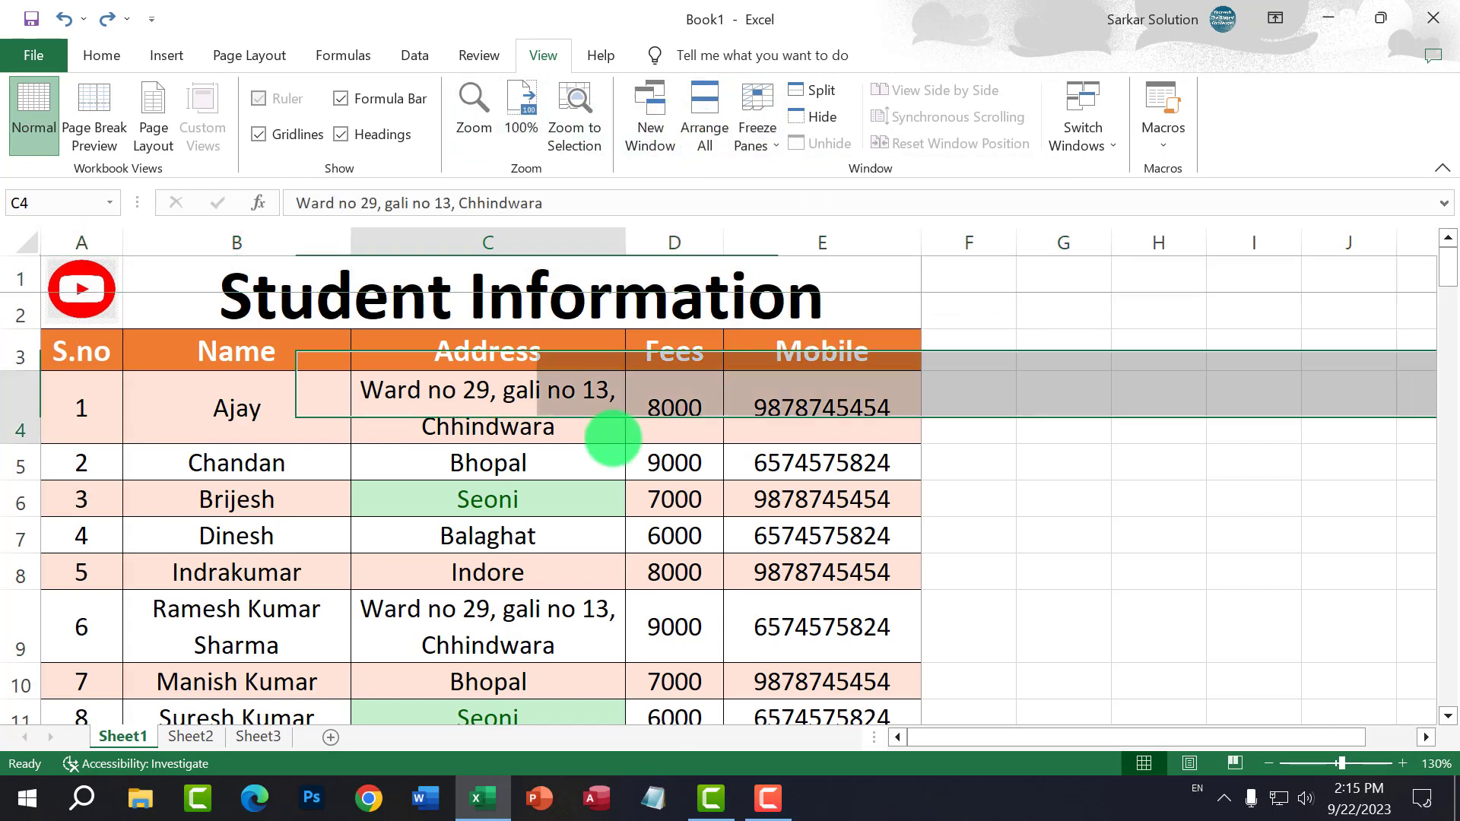
pyautogui.scroll(-7, 609, 433)
pyautogui.scroll(-2, 609, 433)
pyautogui.scroll(9, 521, 287)
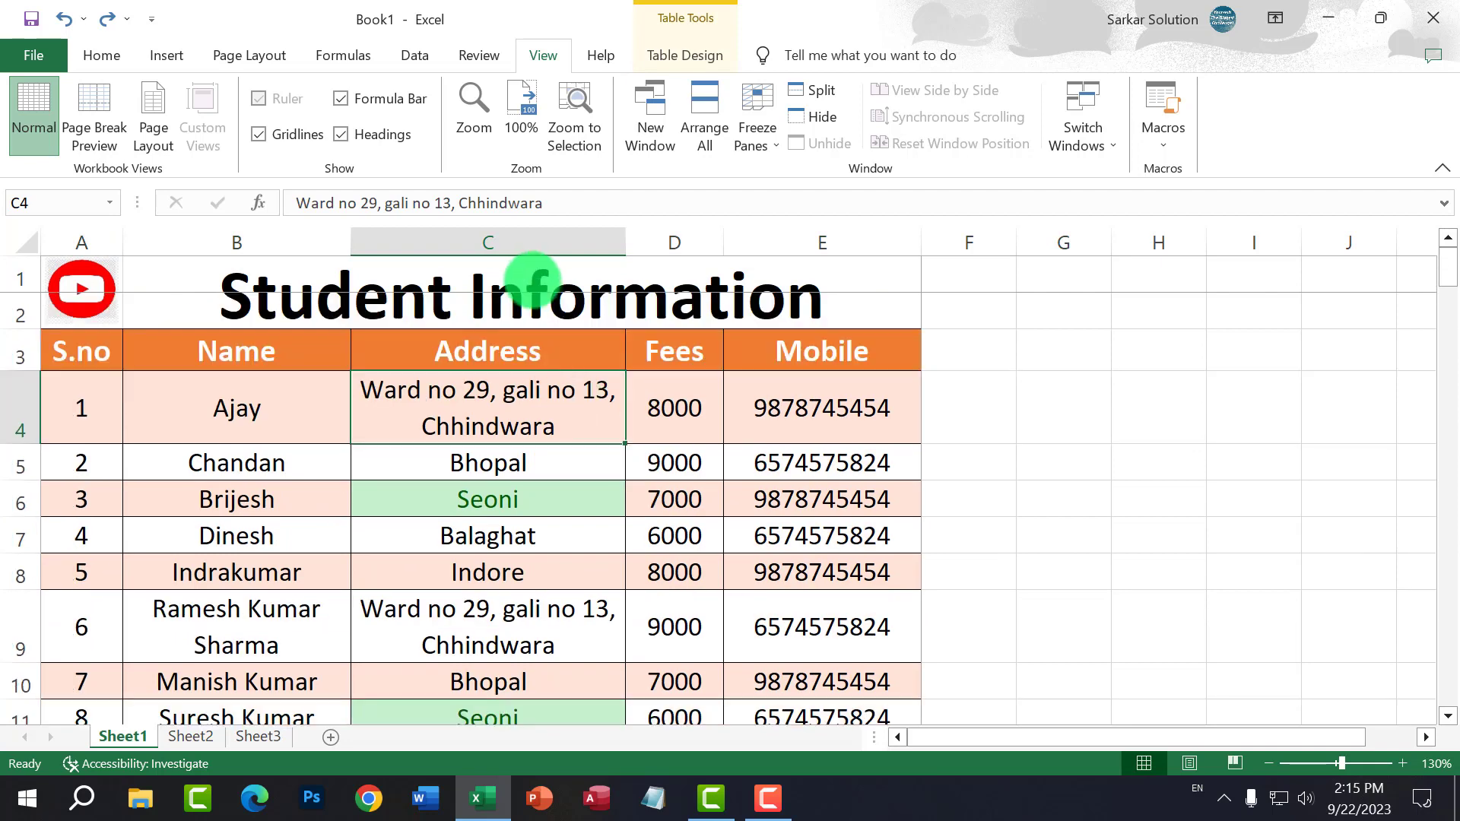
pyautogui.click(532, 279)
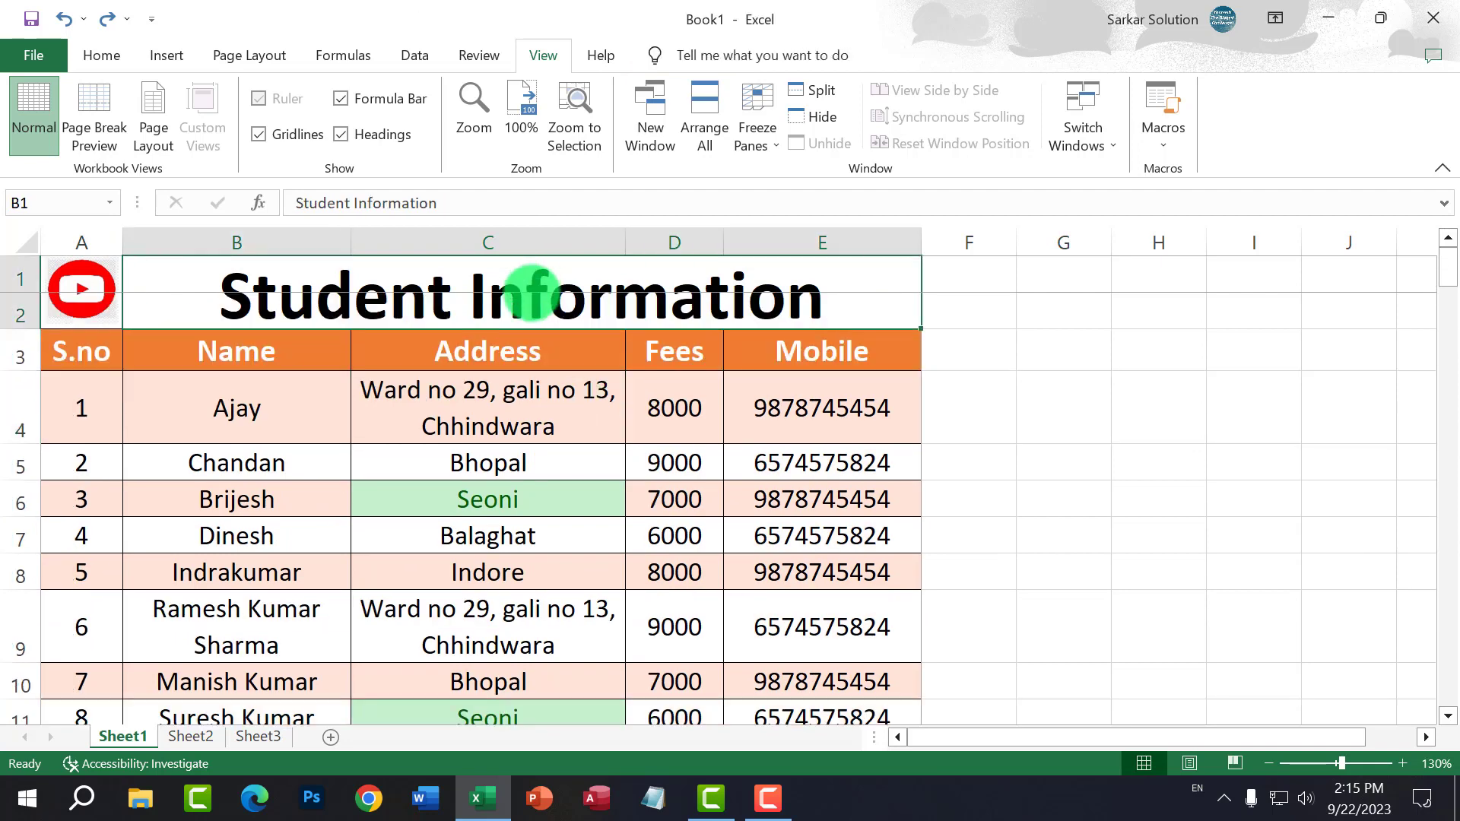
# Step: Unfreeze the panes, freeze them again with rows 1 to 3 selected, and check the frozen rows against the lower records
pyautogui.moveTo(21, 279); pyautogui.dragTo(20, 356)
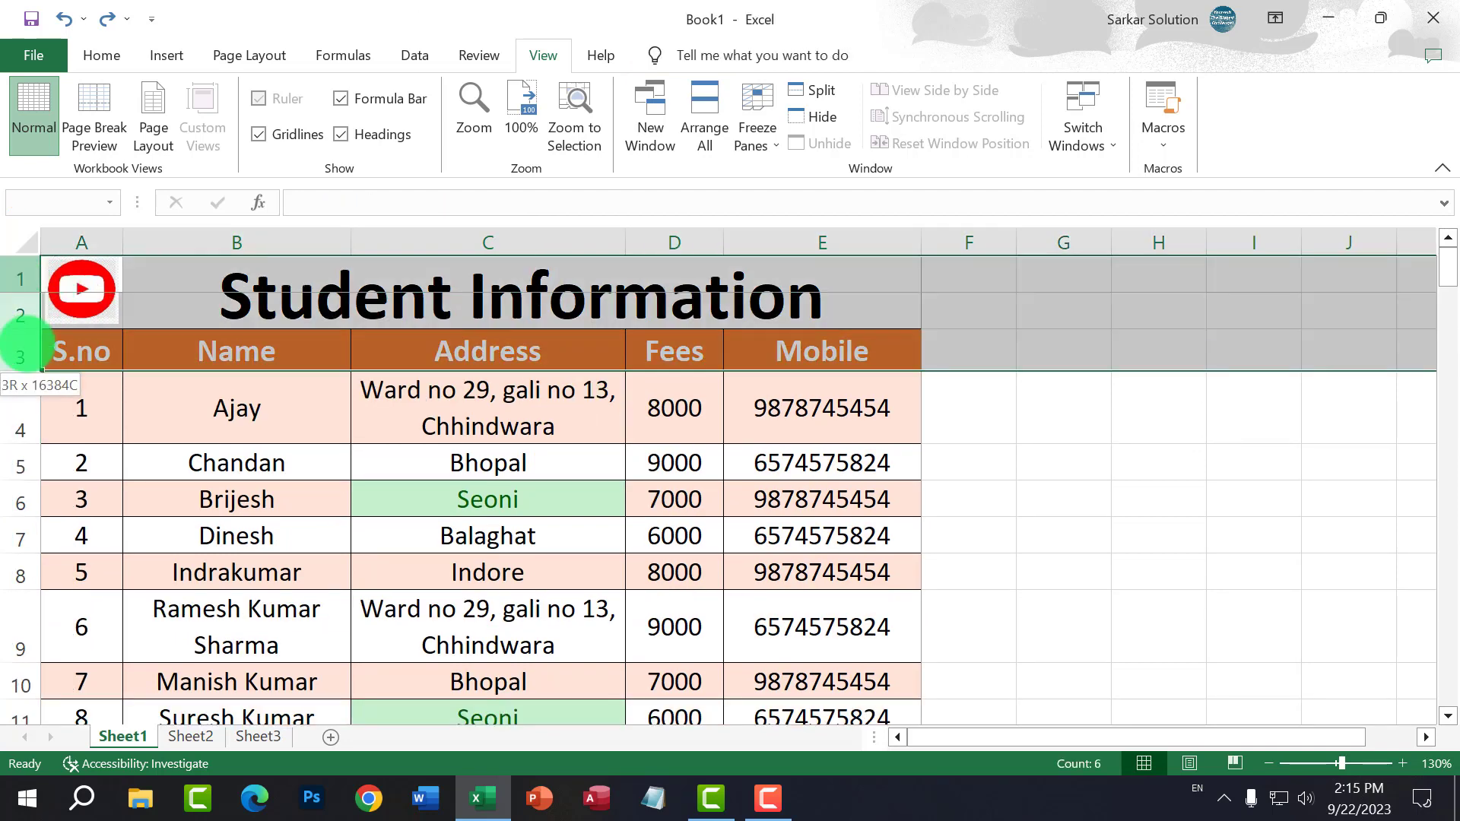
pyautogui.click(767, 129)
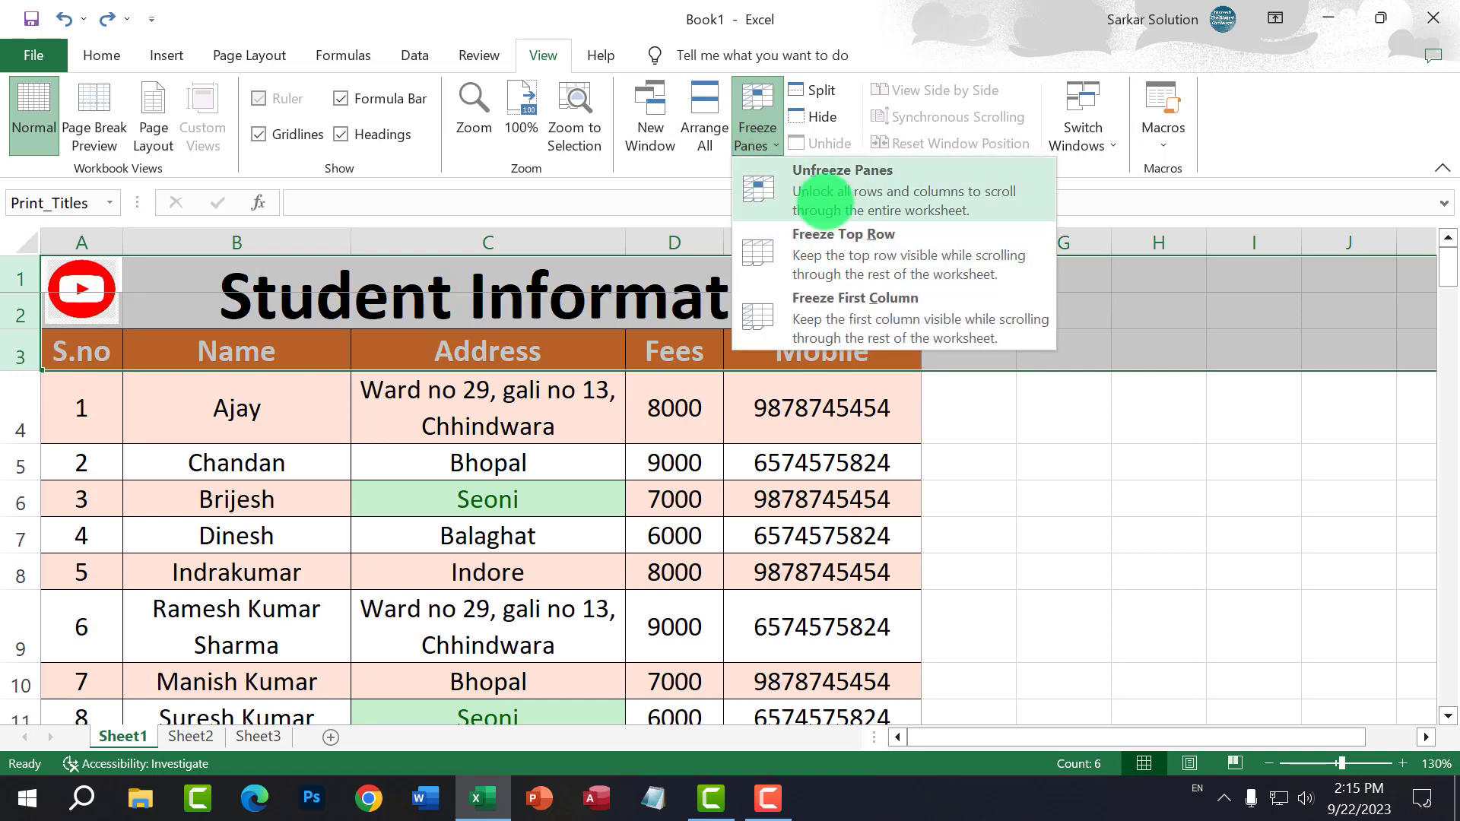
pyautogui.click(827, 186)
pyautogui.click(756, 128)
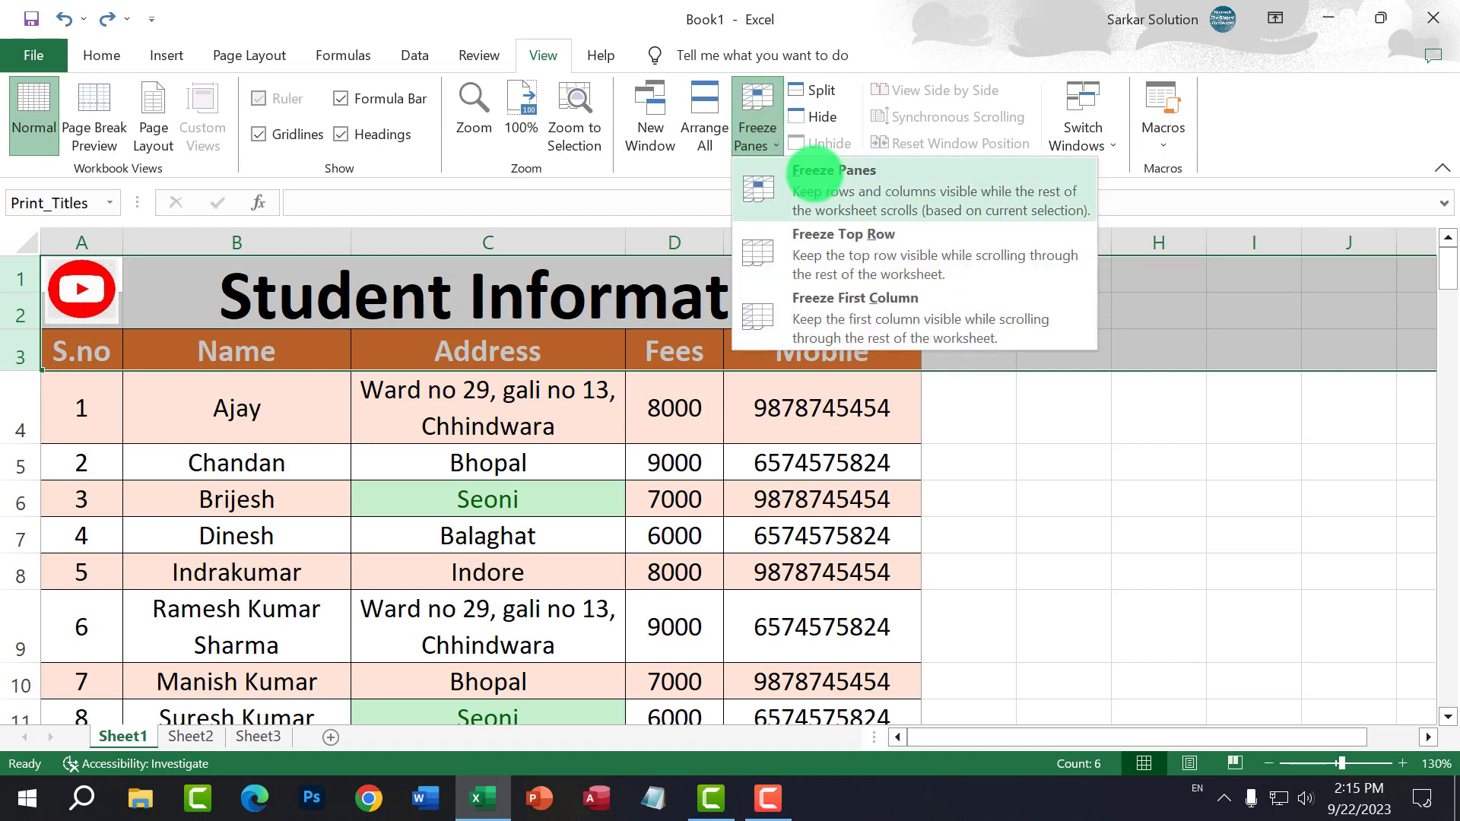
pyautogui.click(821, 186)
pyautogui.scroll(-11, 694, 456)
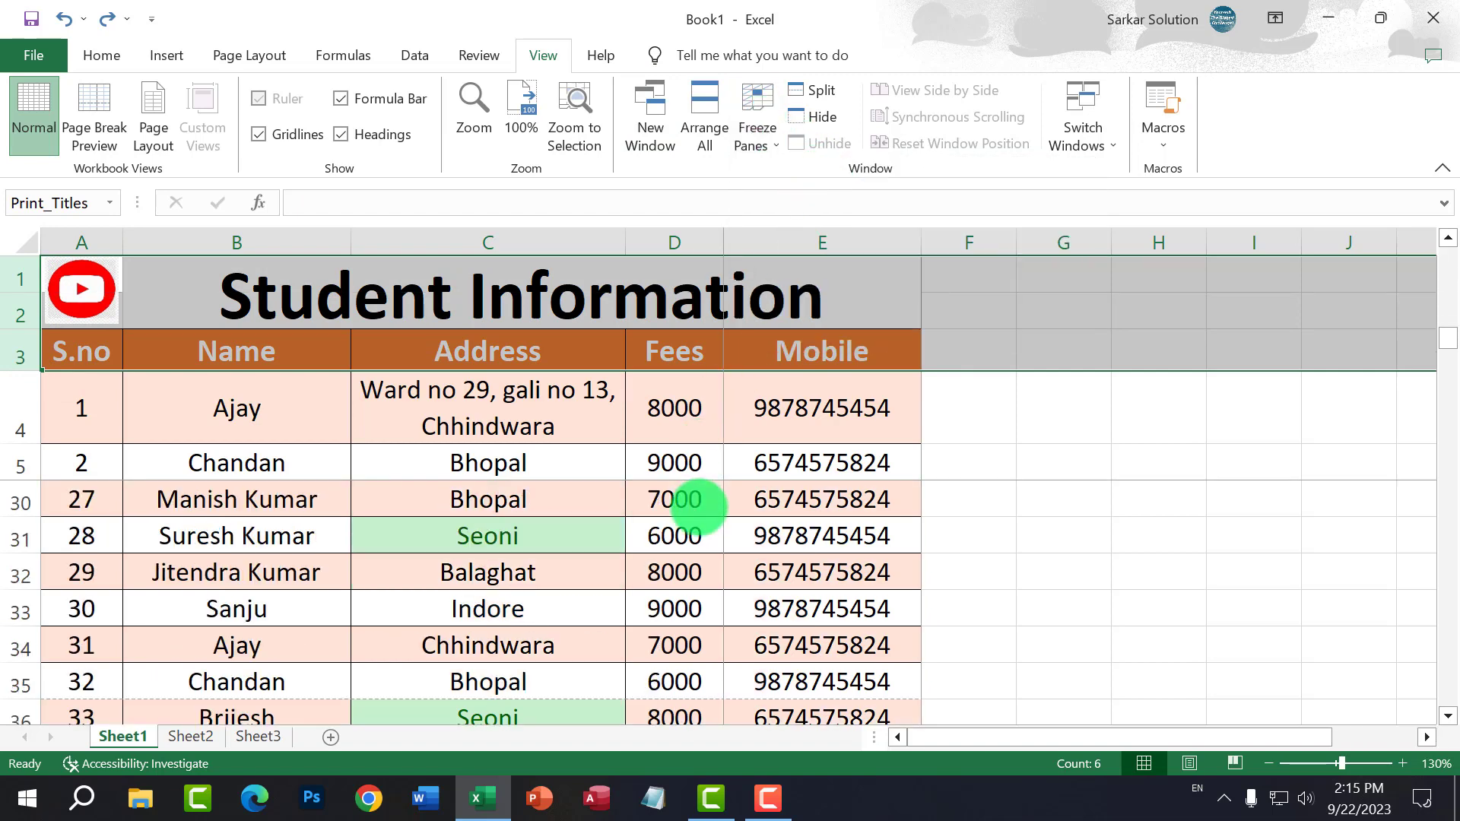
pyautogui.scroll(-16, 711, 595)
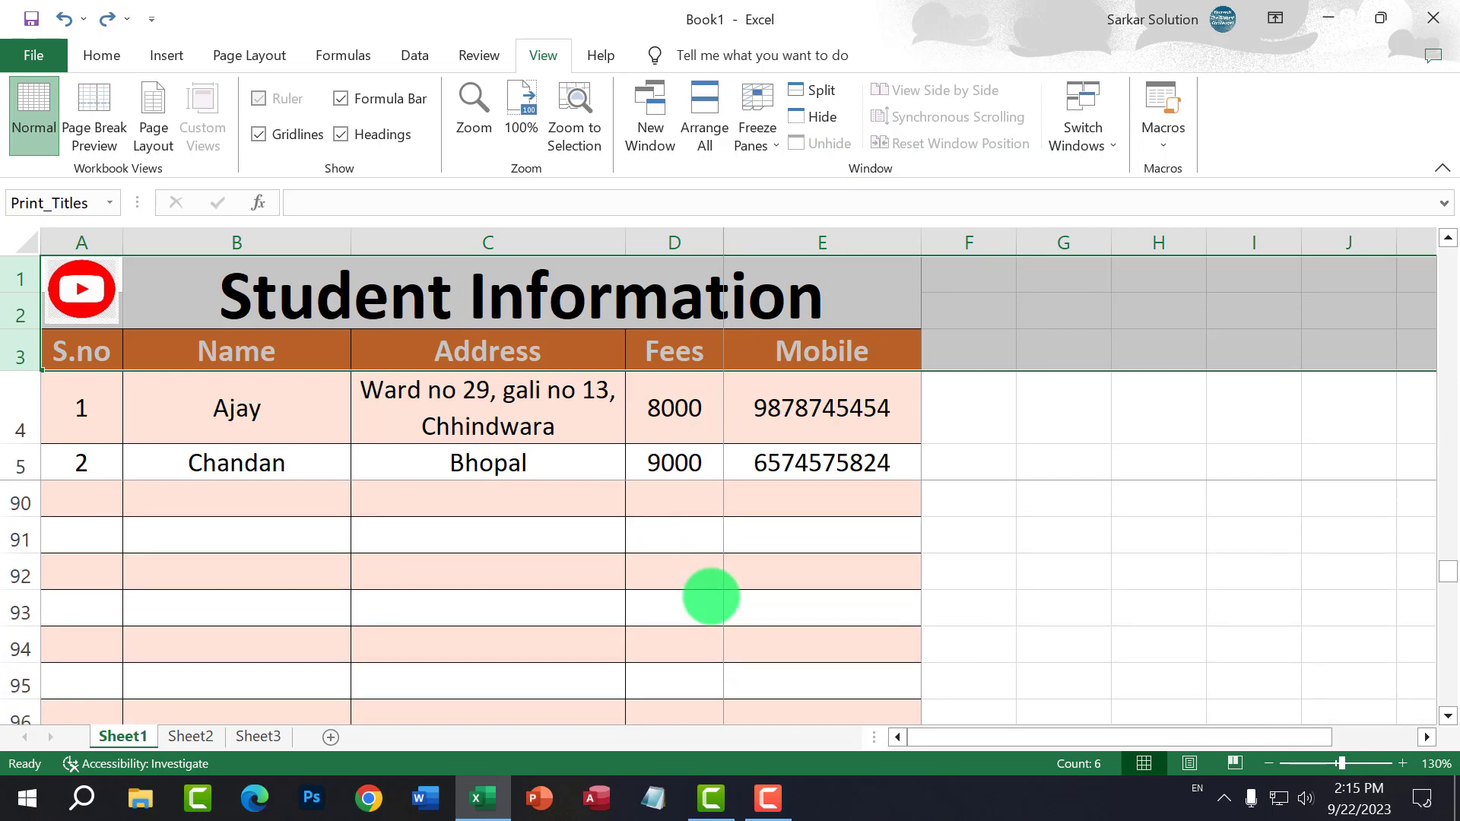
pyautogui.scroll(16, 711, 595)
pyautogui.scroll(-16, 711, 595)
pyautogui.scroll(11, 711, 595)
pyautogui.scroll(15, 711, 595)
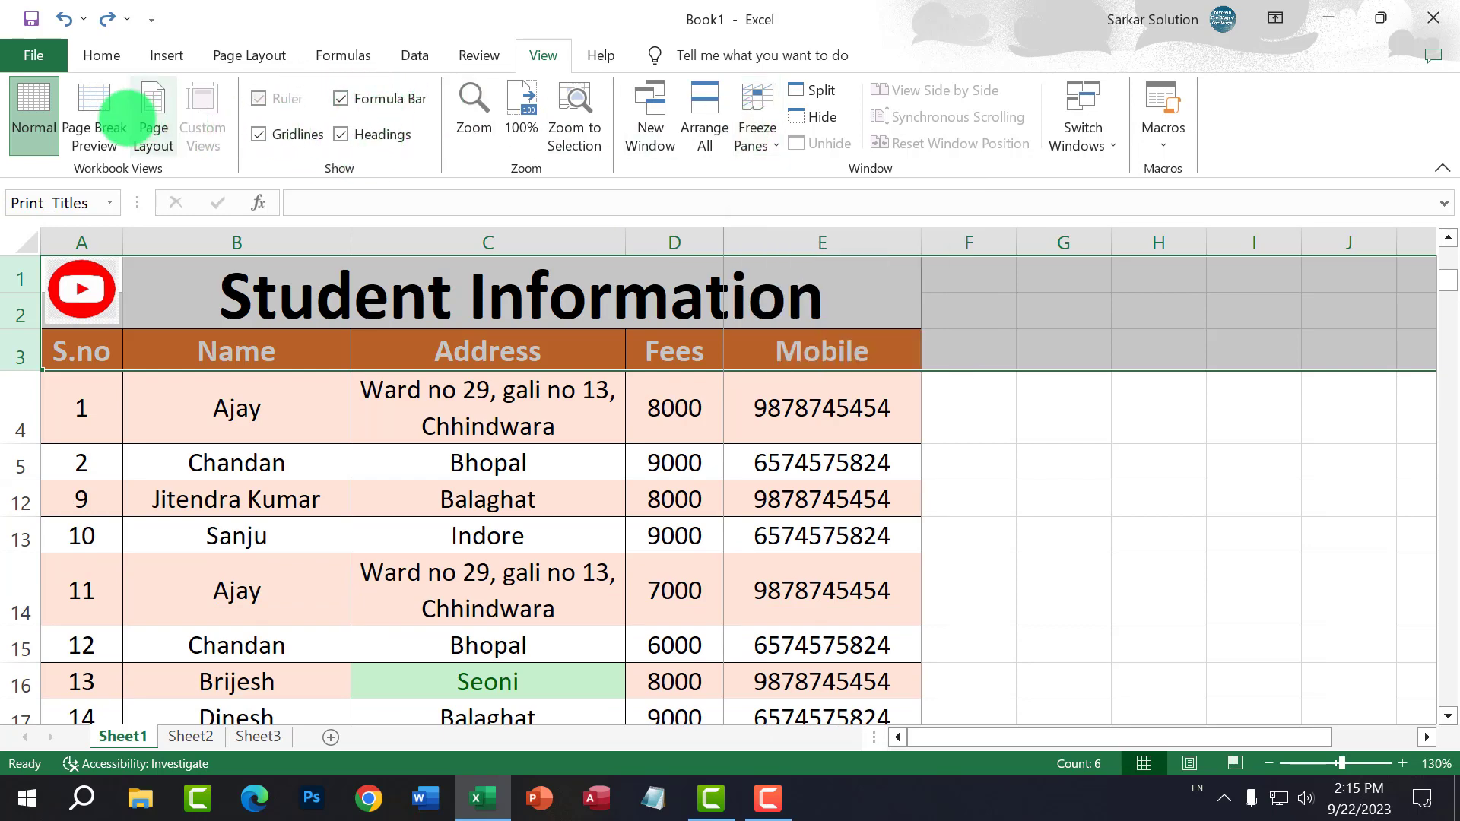
# Step: Display the Data commands, select cell D4 in the Fees column and enlarge Sheet1 to 160% zoom
pyautogui.click(481, 53)
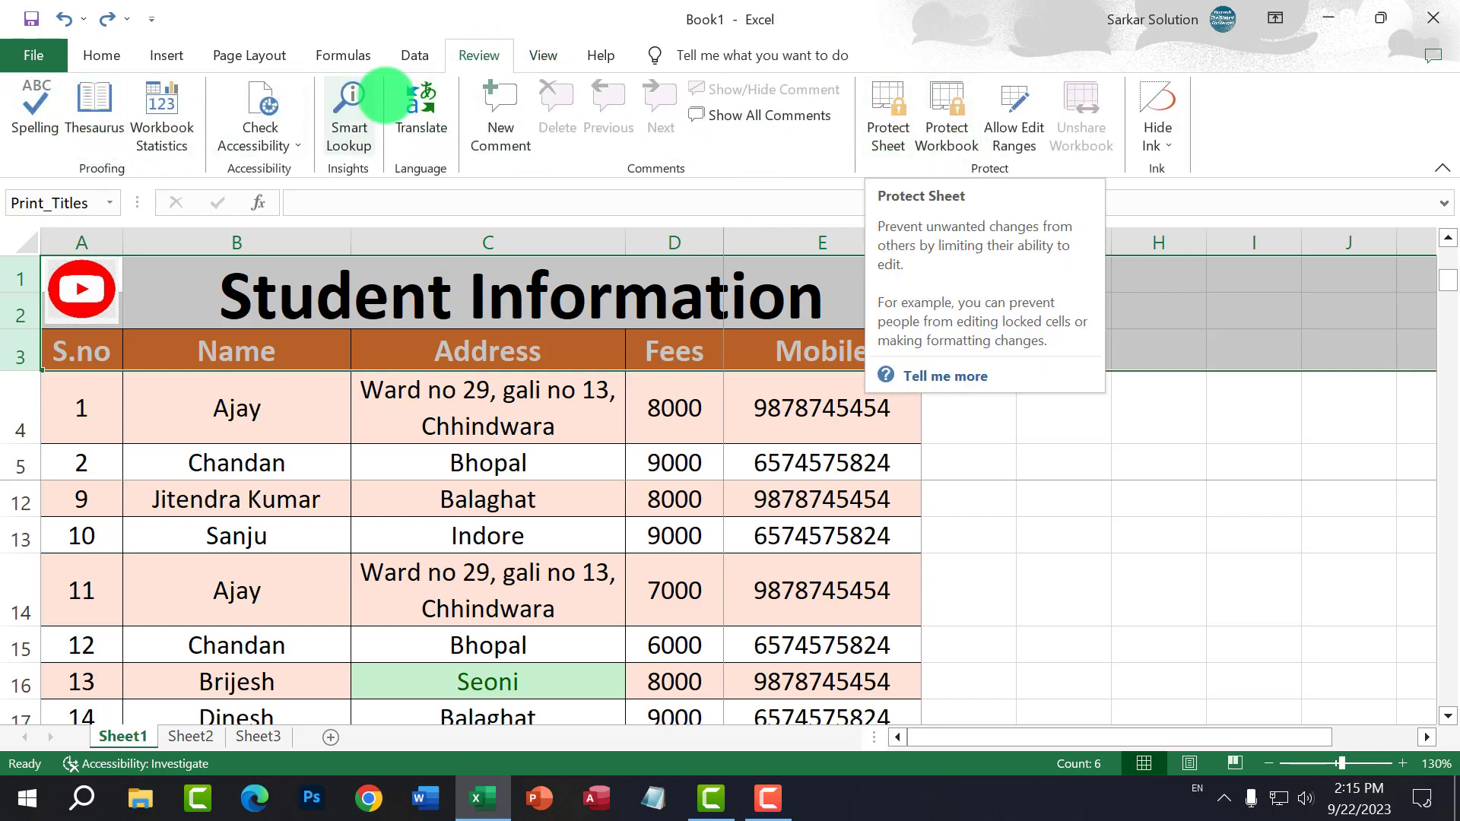
pyautogui.click(414, 56)
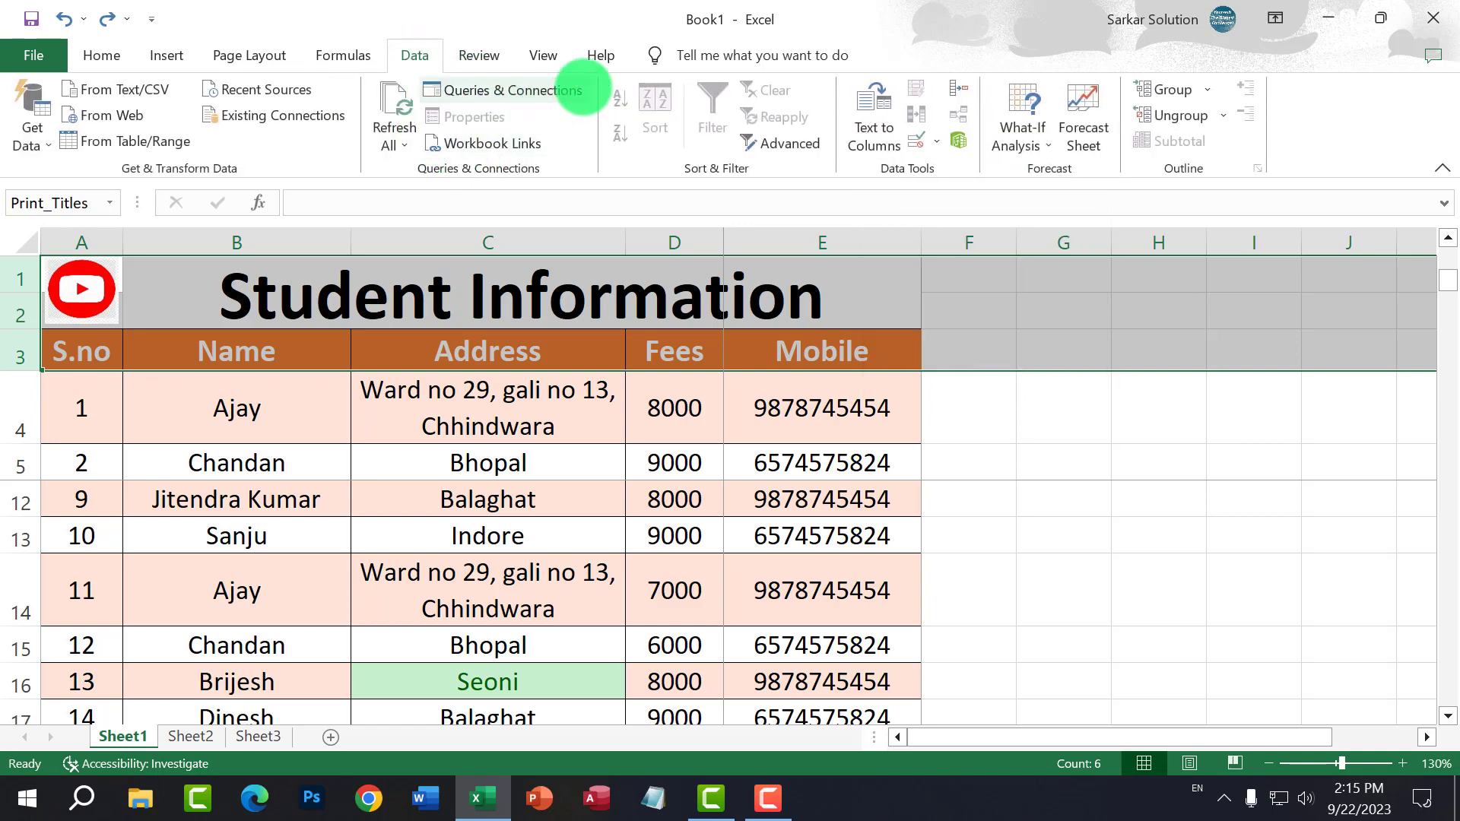
pyautogui.click(536, 571)
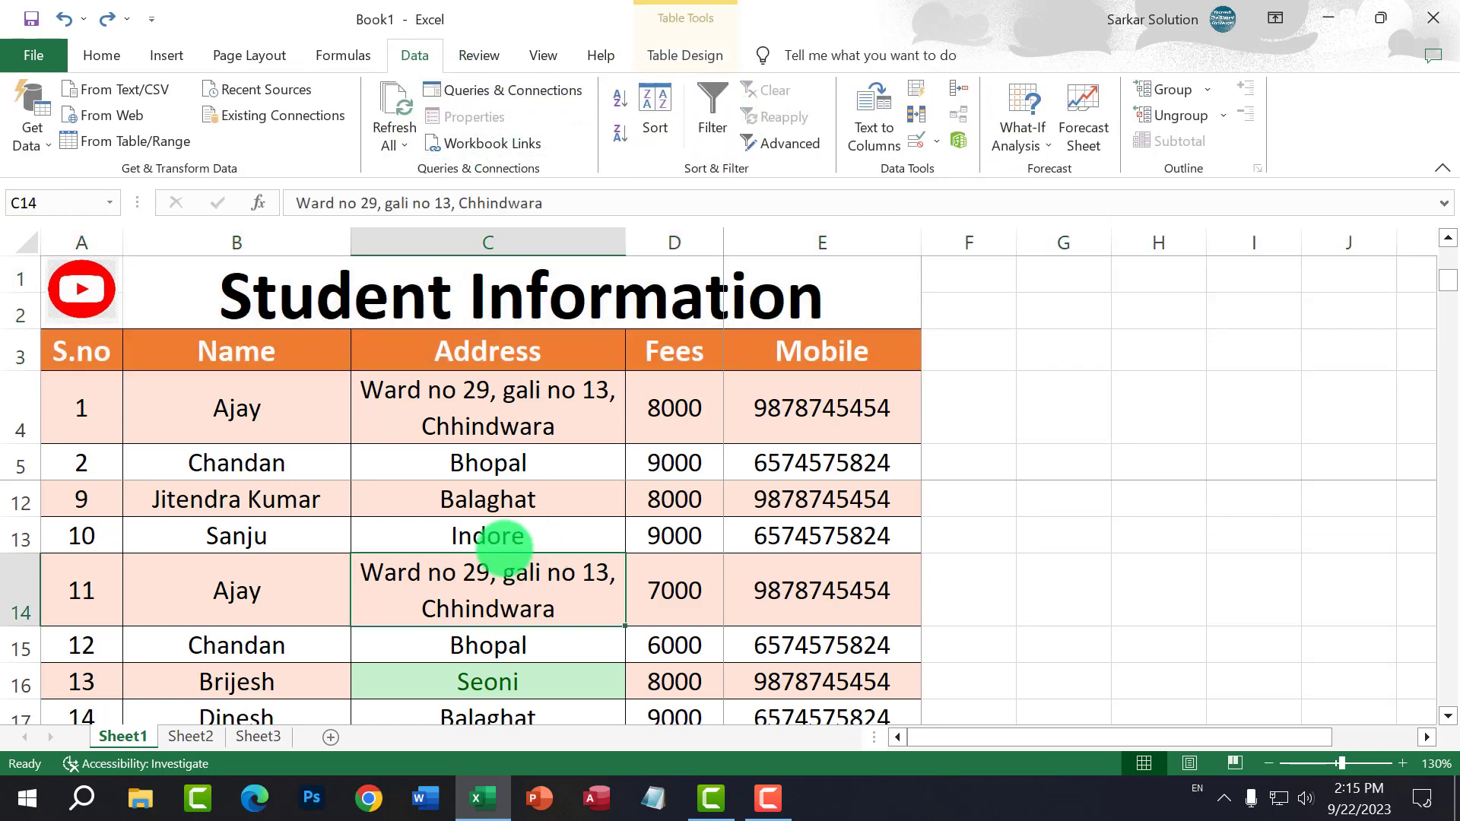
pyautogui.click(365, 467)
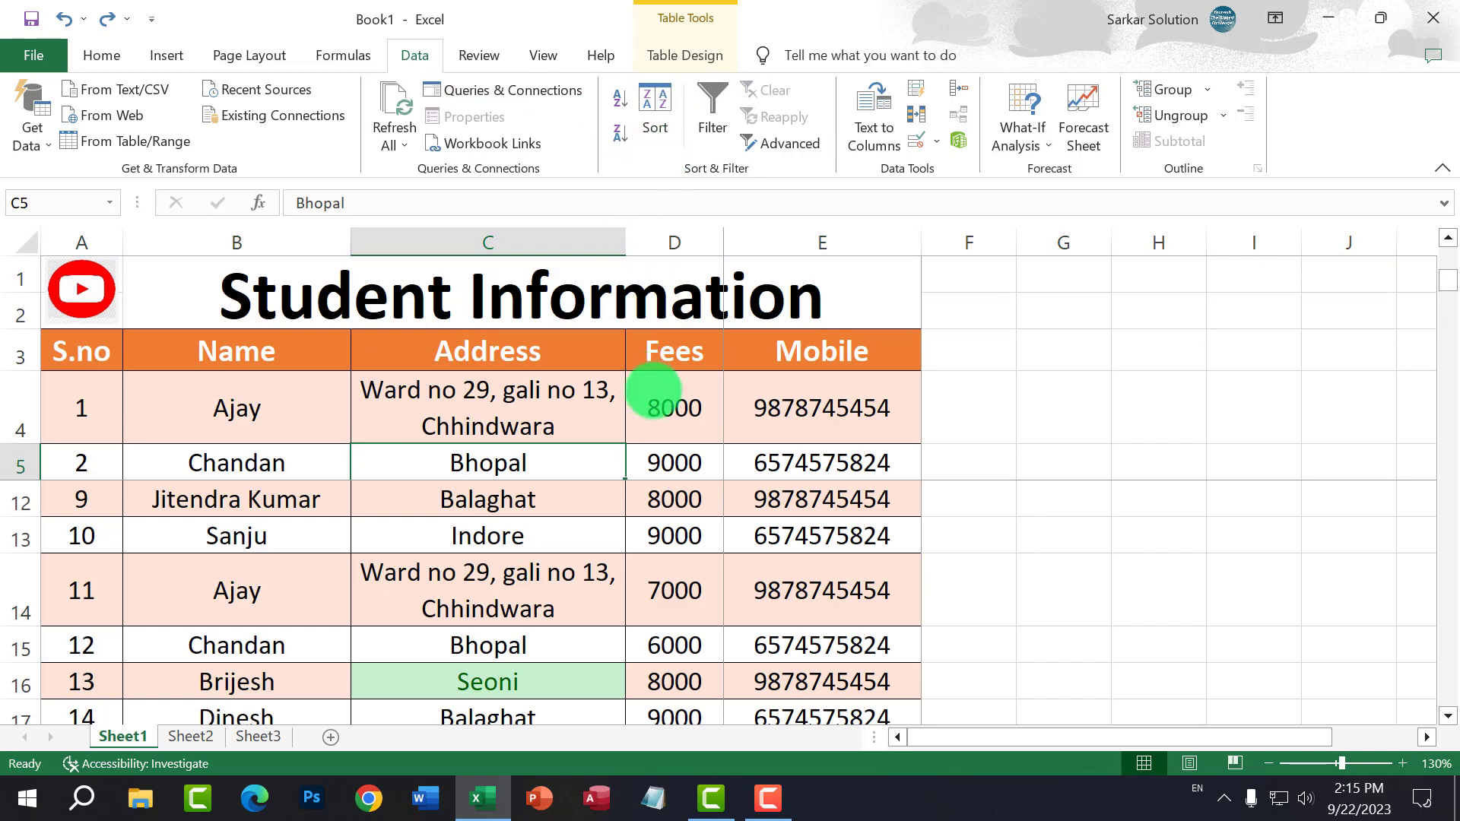
pyautogui.click(638, 426)
pyautogui.keyDown('ctrl'); pyautogui.scroll(2, 837, 479); pyautogui.keyUp('ctrl')
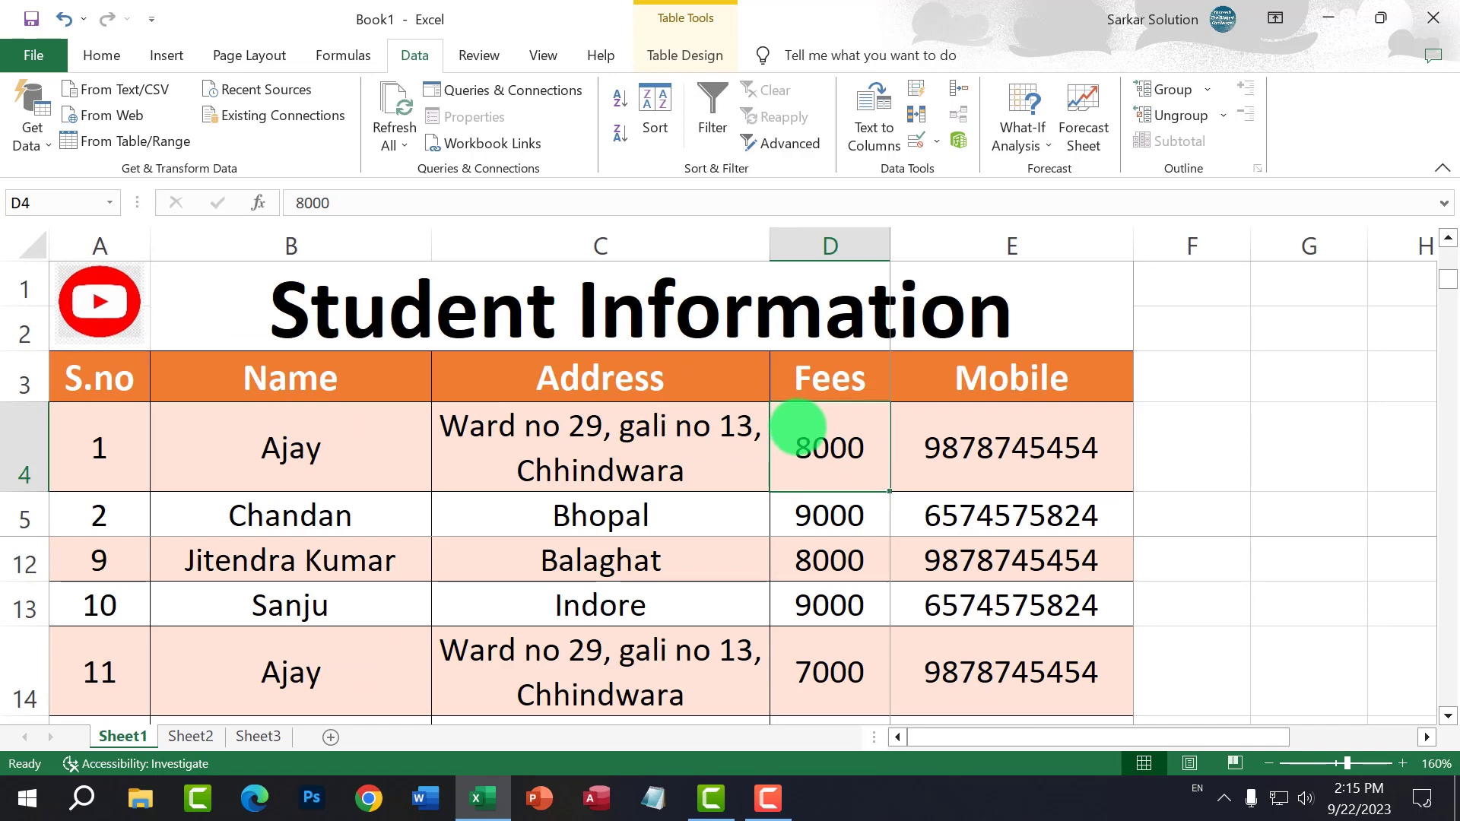
# Step: Look over the Address entries in C3 to C8 and the Mobile column by selecting ranges, finishing in cell D4
pyautogui.moveTo(596, 368); pyautogui.dragTo(637, 597)
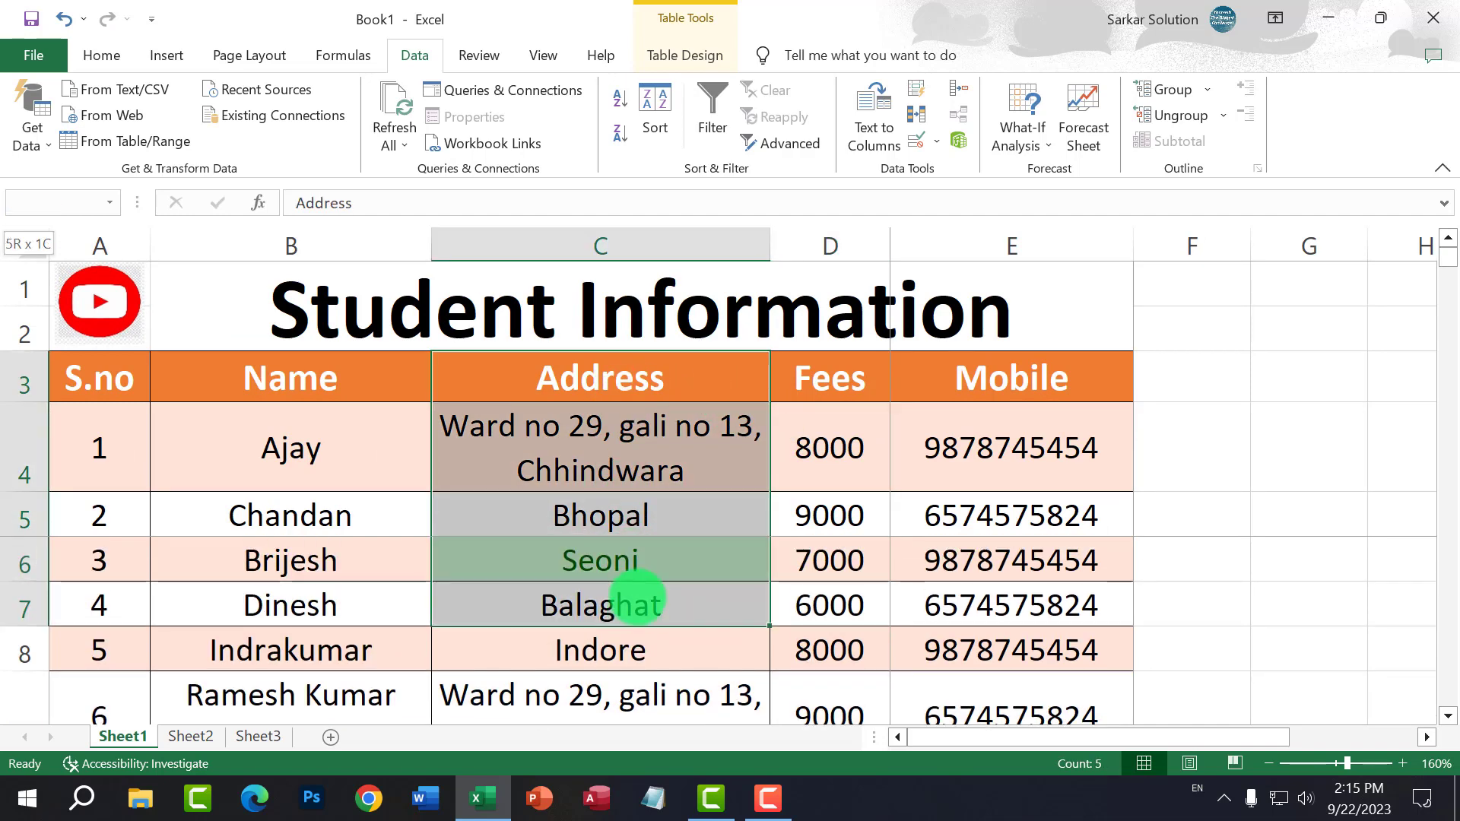
pyautogui.click(637, 604)
pyautogui.moveTo(606, 378); pyautogui.dragTo(654, 656)
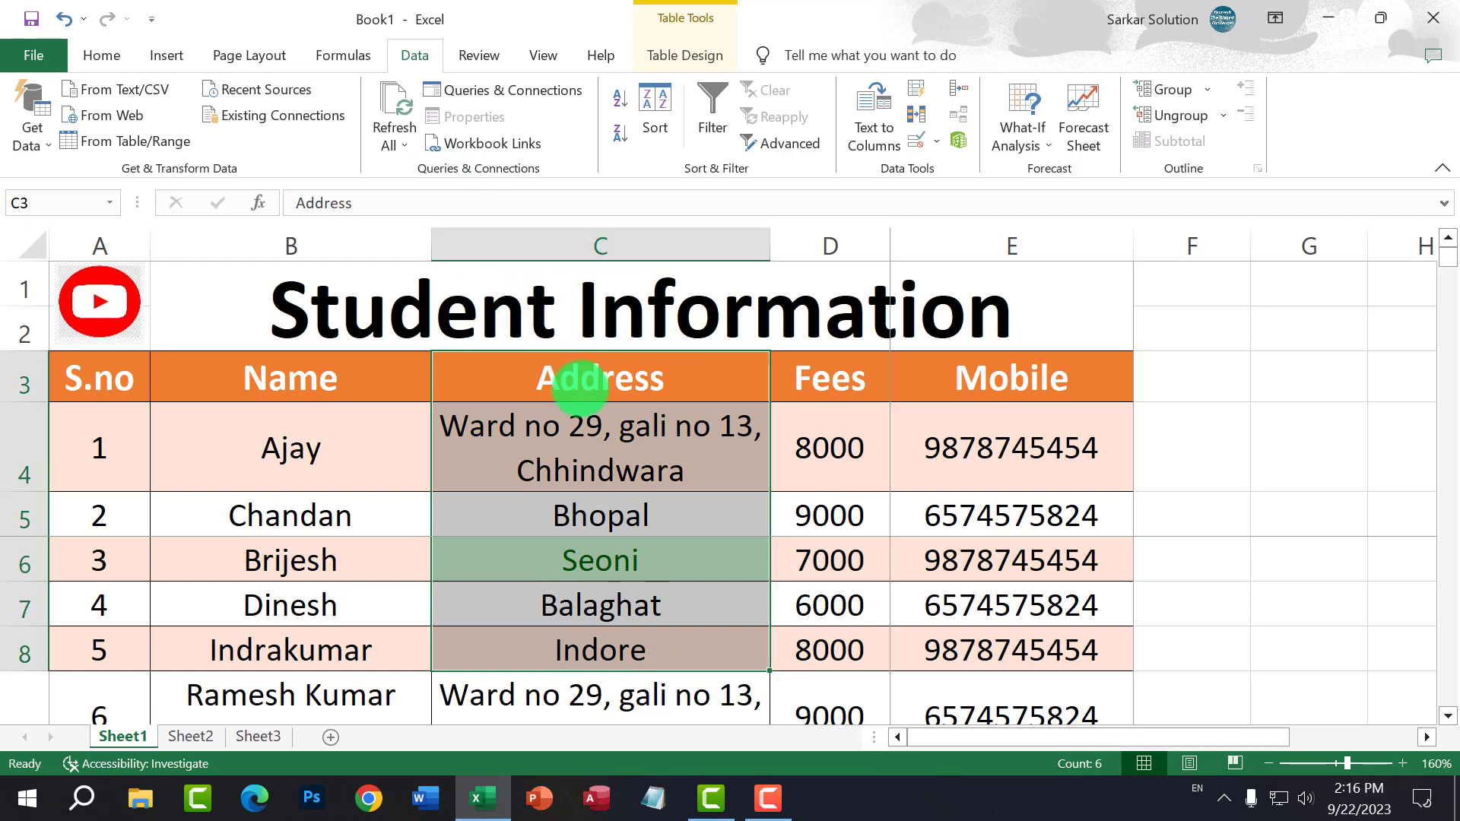
pyautogui.click(581, 380)
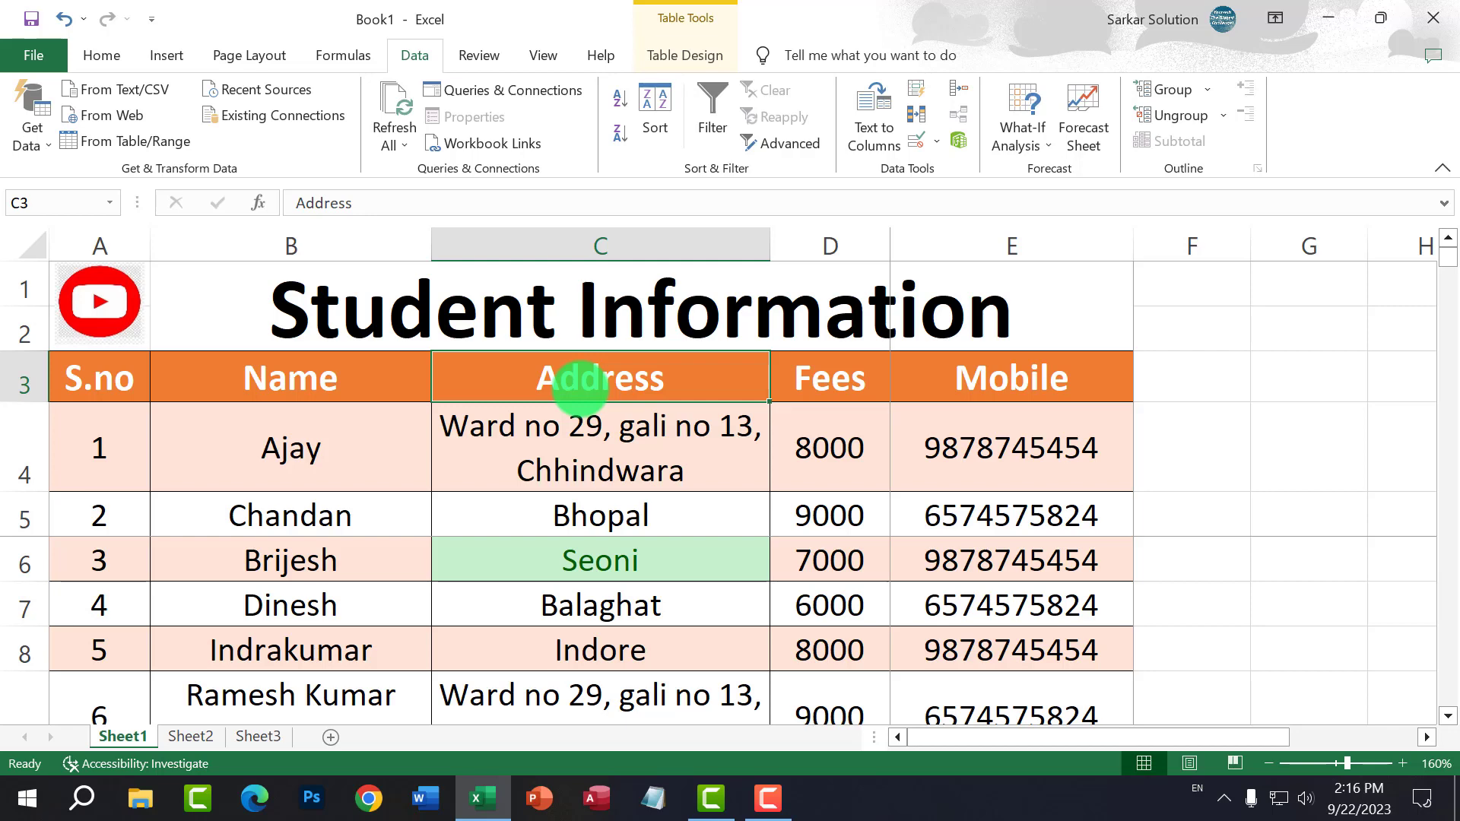
pyautogui.moveTo(582, 380); pyautogui.dragTo(553, 650)
pyautogui.click(783, 642)
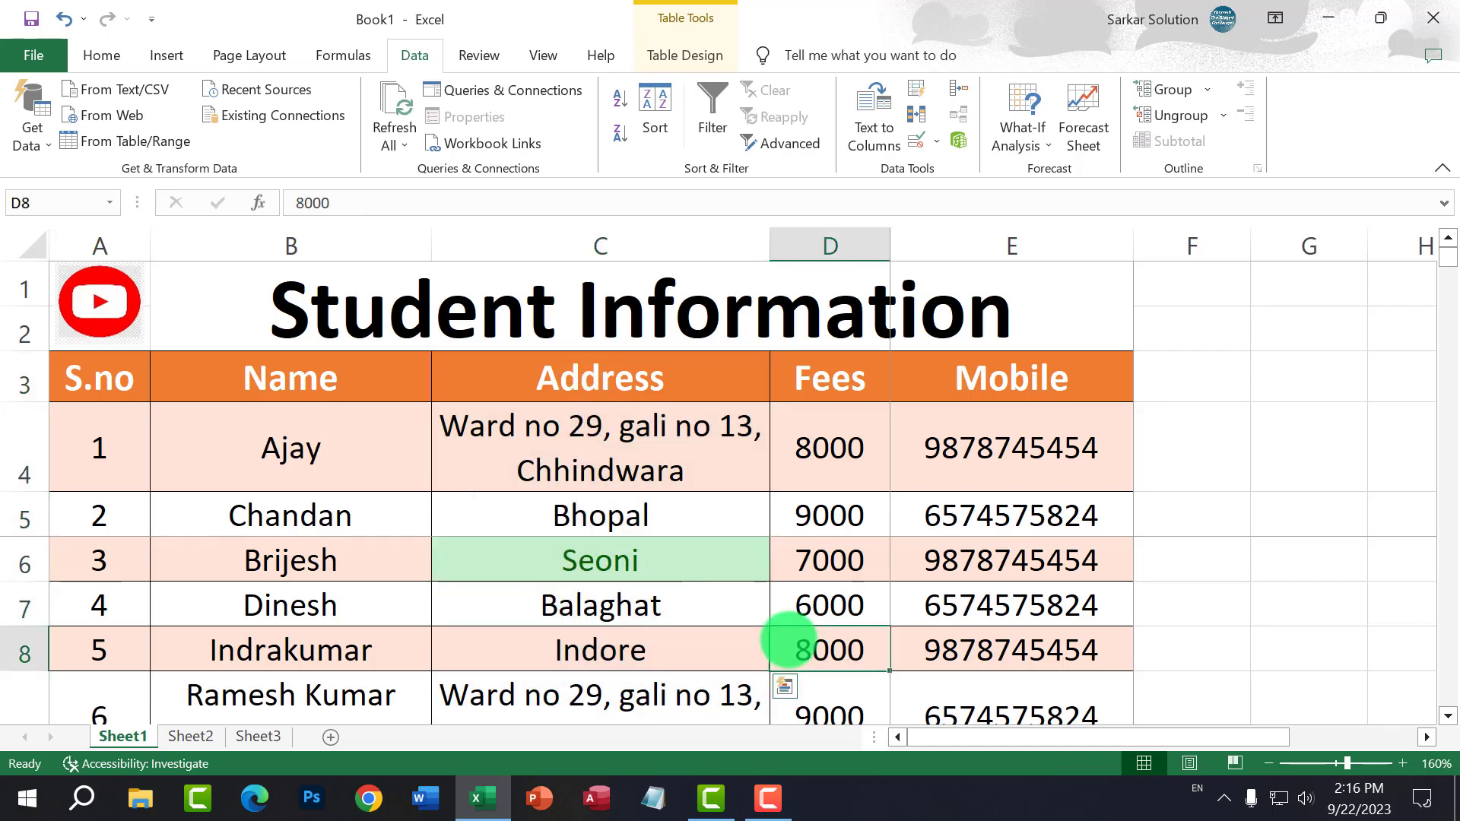
pyautogui.moveTo(976, 464); pyautogui.dragTo(988, 625)
pyautogui.click(969, 444)
pyautogui.click(825, 430)
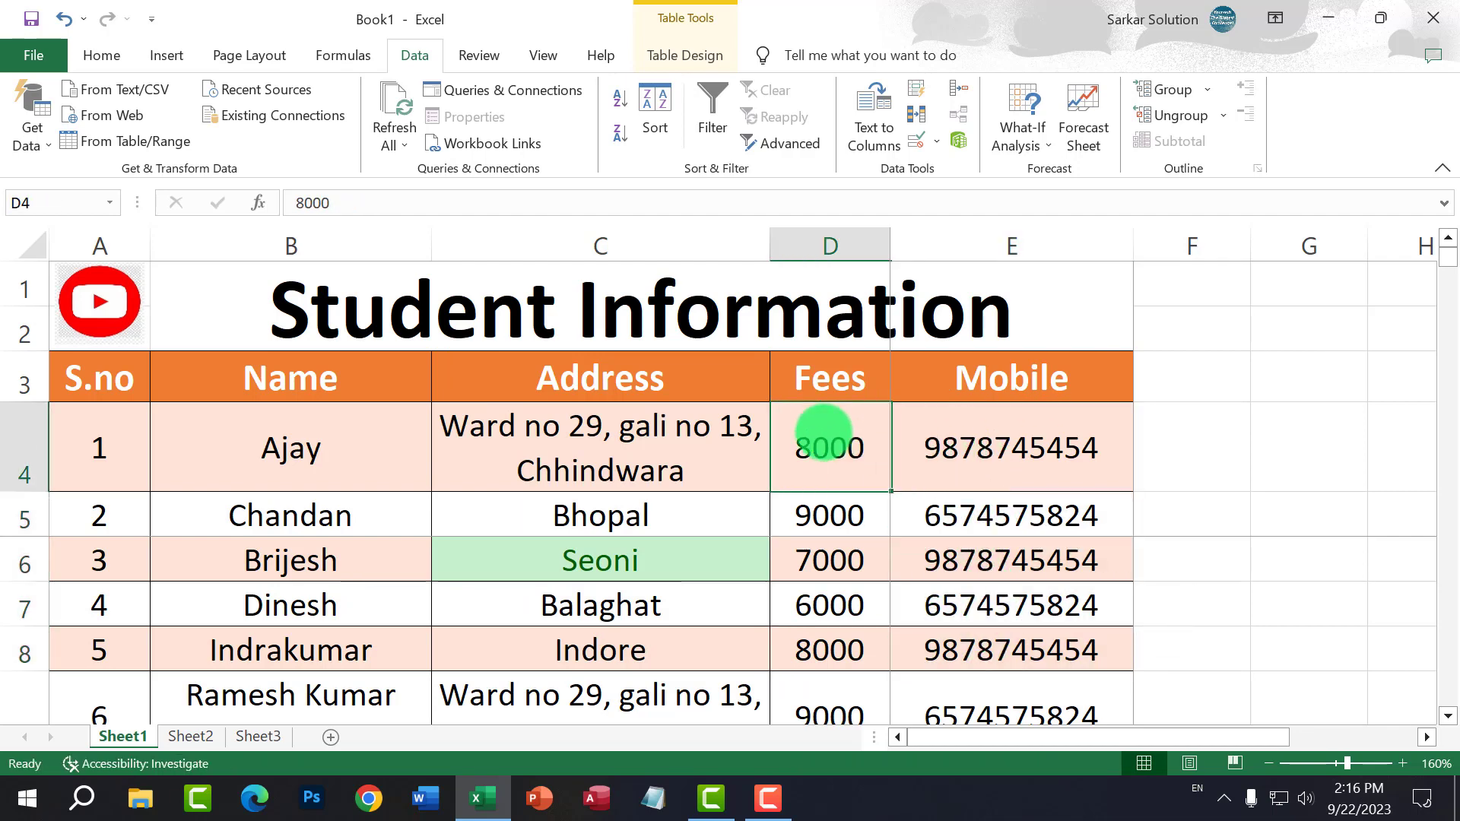
# Step: Look over the Fees values in Sheet1 from D4 down to the lower student records
pyautogui.moveTo(827, 452); pyautogui.dragTo(827, 546)
pyautogui.moveTo(823, 673); pyautogui.dragTo(824, 675)
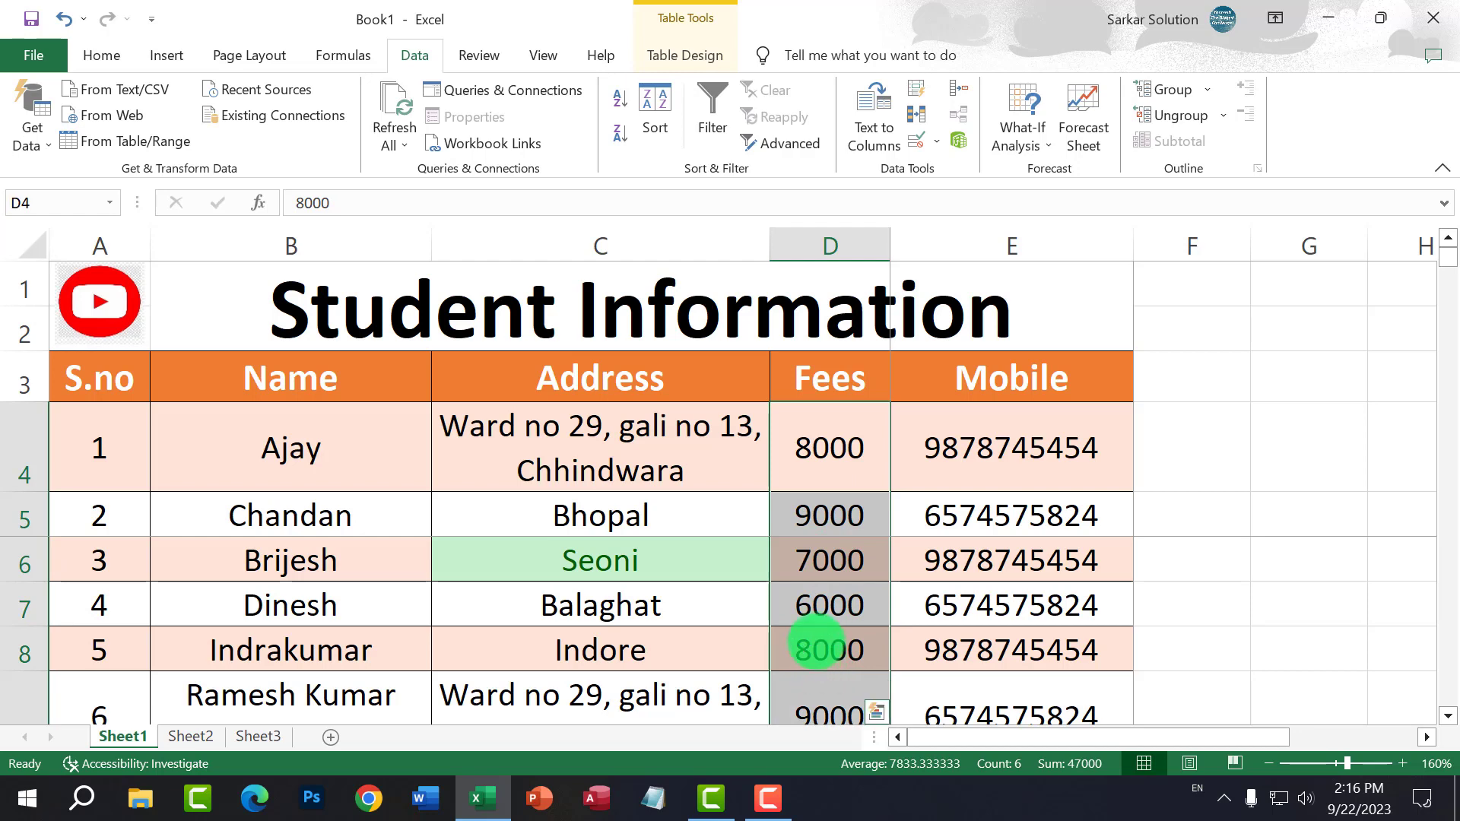
pyautogui.scroll(-11, 816, 640)
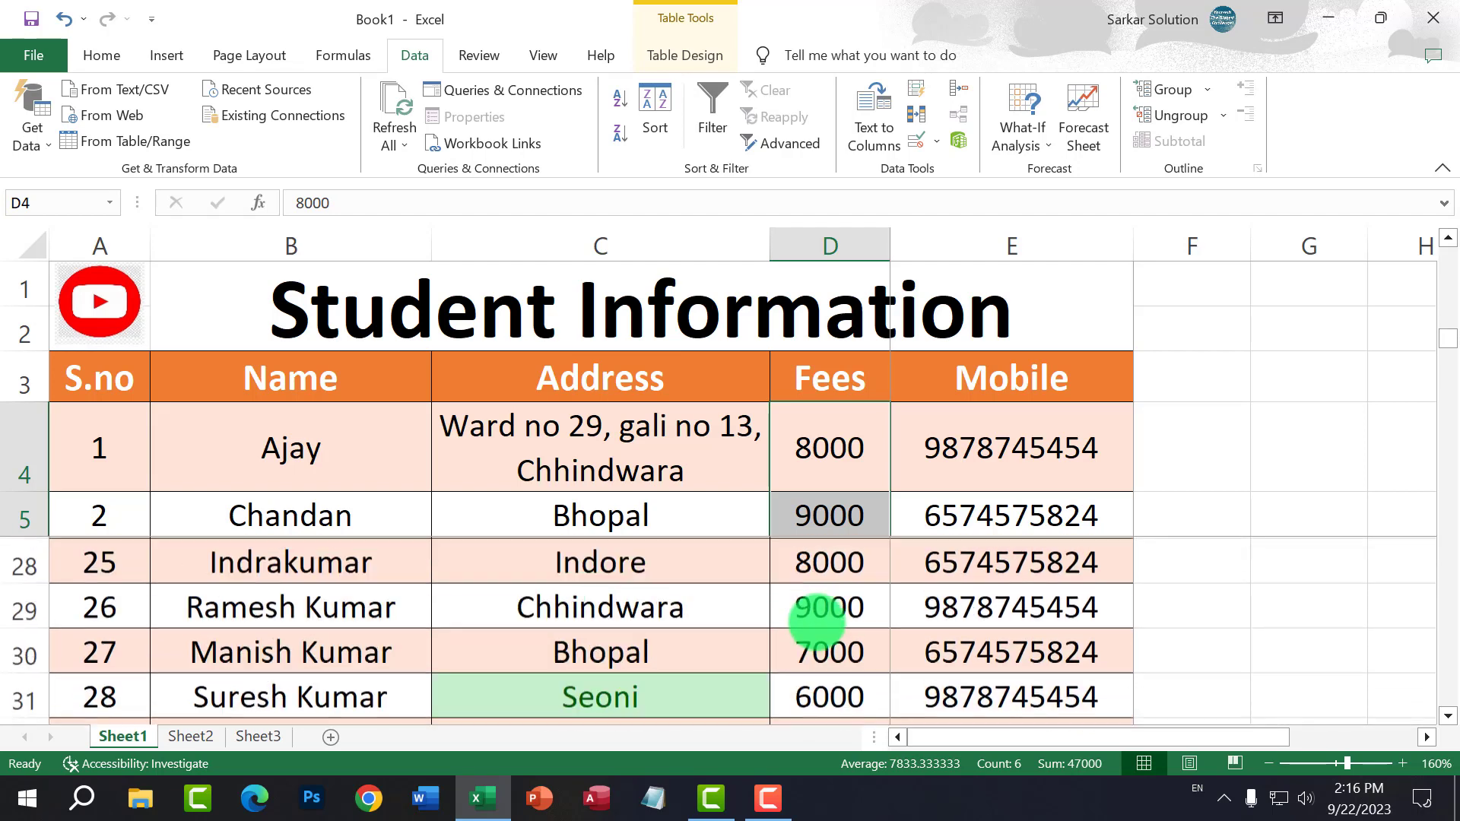
pyautogui.scroll(8, 816, 608)
# Step: On Sheet3, enter the heading Fees in H5 with the values 5000 in H6 and 10000 in H7
pyautogui.click(251, 735)
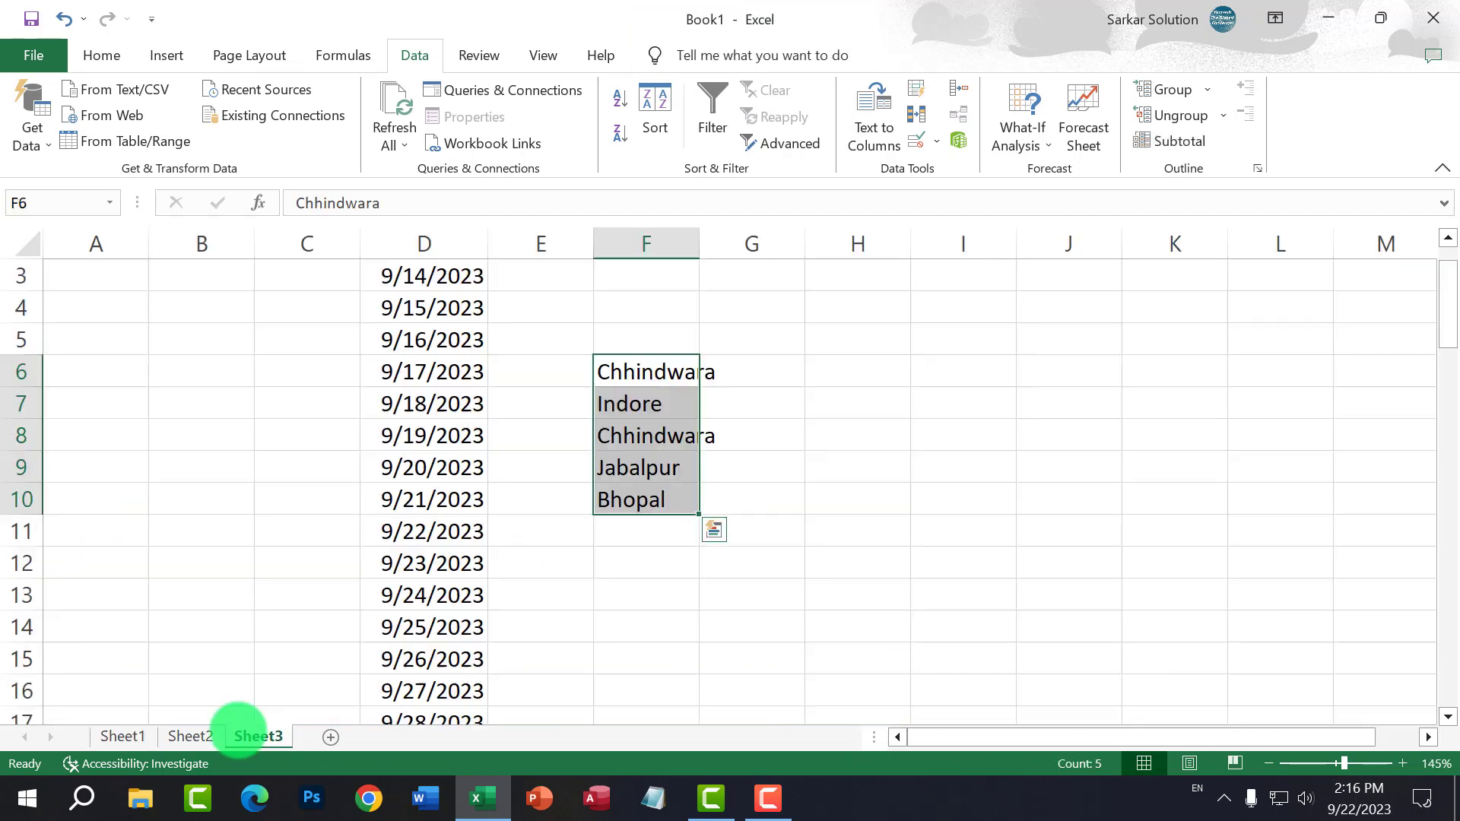
pyautogui.click(707, 587)
pyautogui.moveTo(866, 375); pyautogui.dragTo(872, 597)
pyautogui.click(886, 397)
pyautogui.click(886, 335)
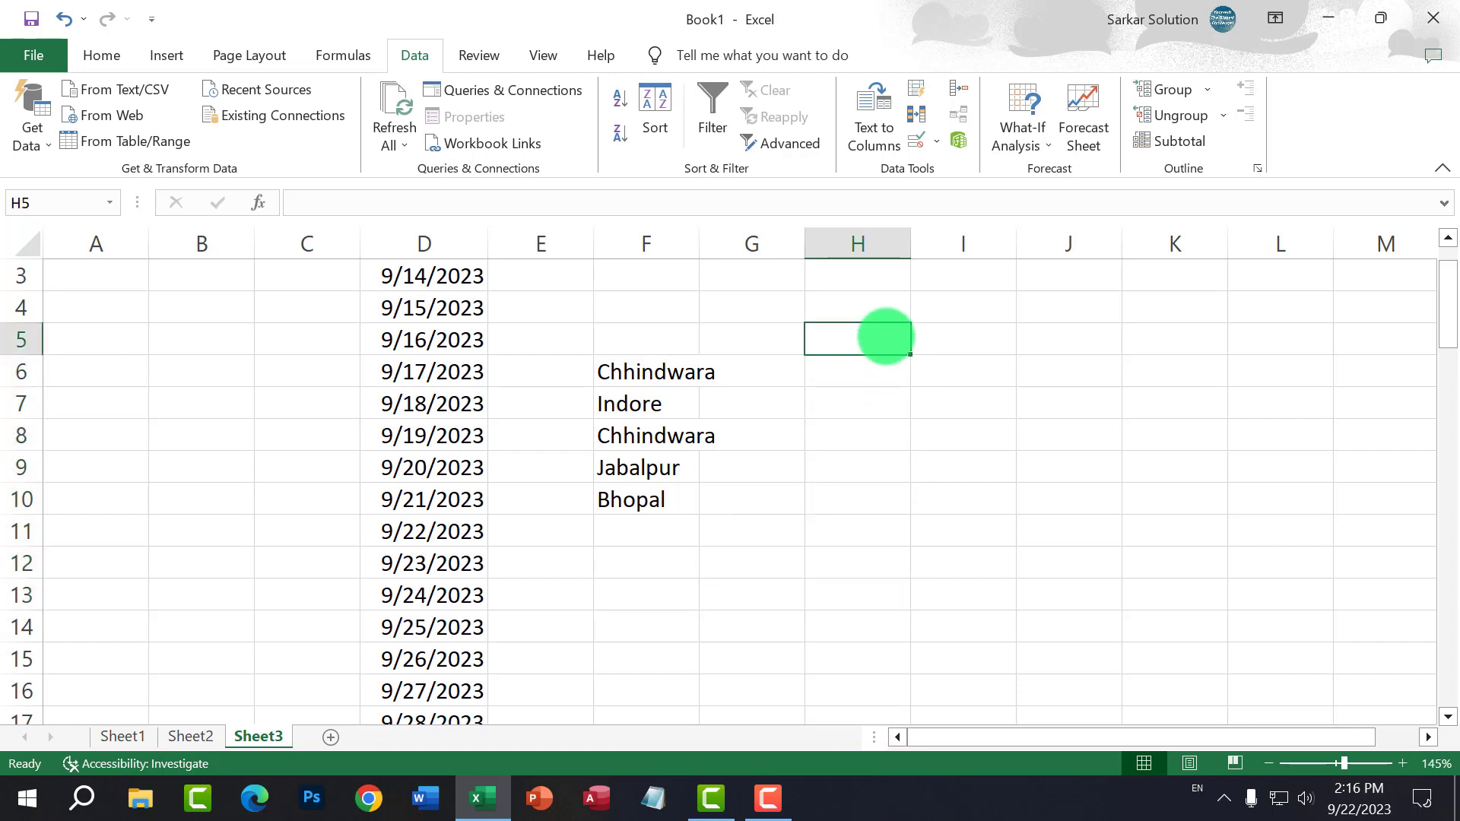
pyautogui.write('Fees')
pyautogui.press('Return')
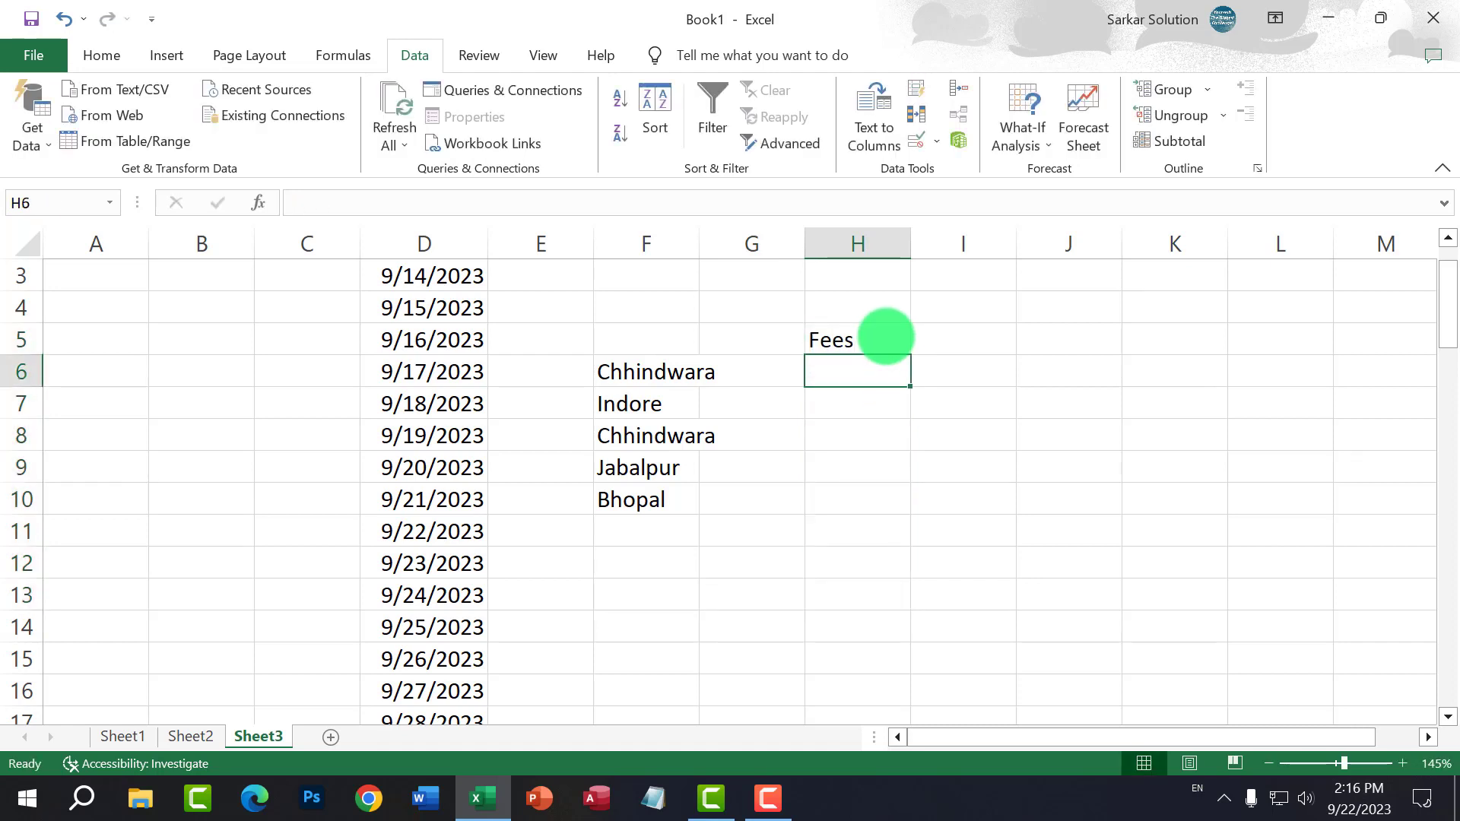
pyautogui.write('5000')
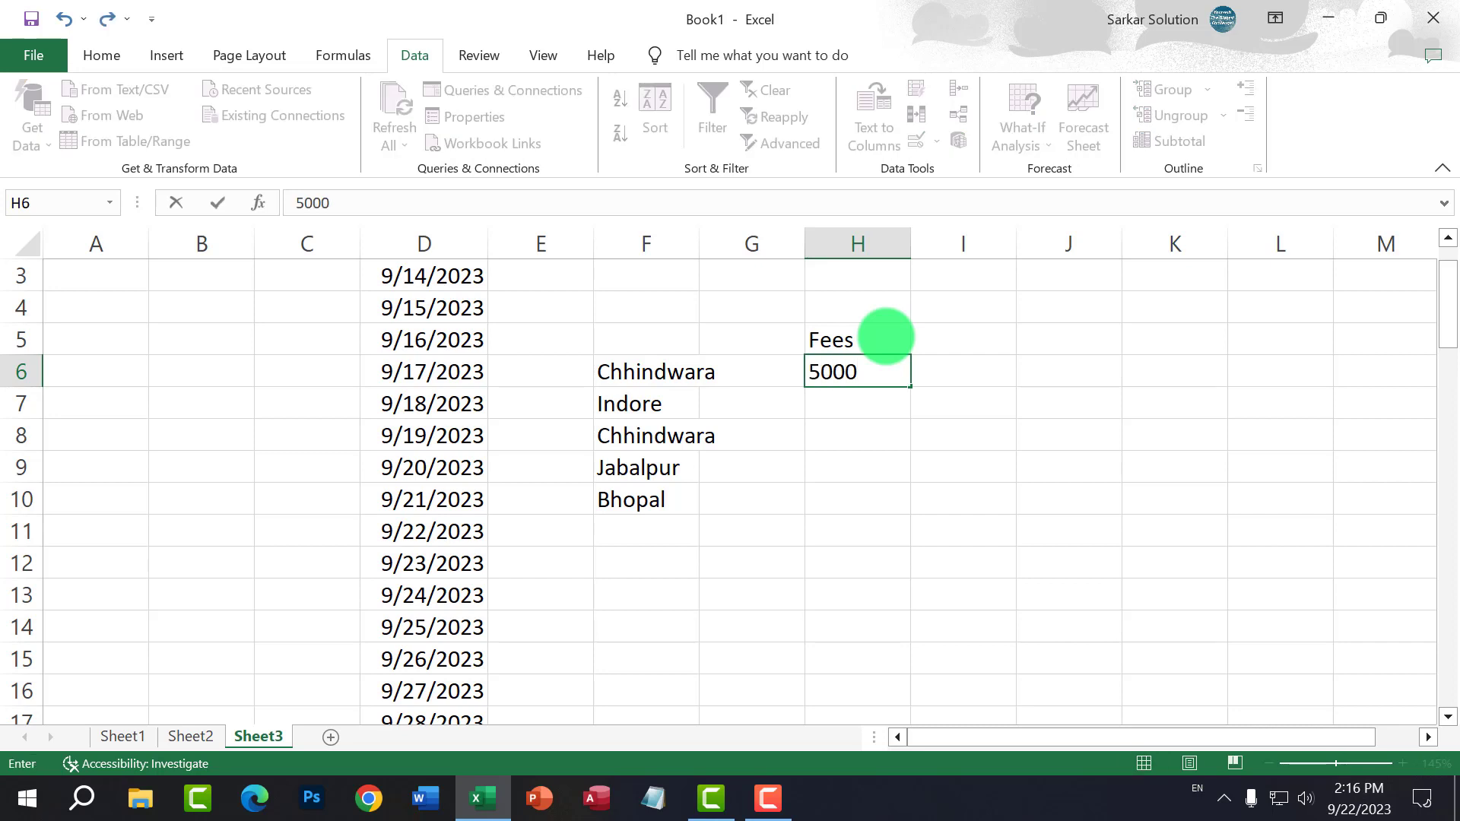
pyautogui.press('Return')
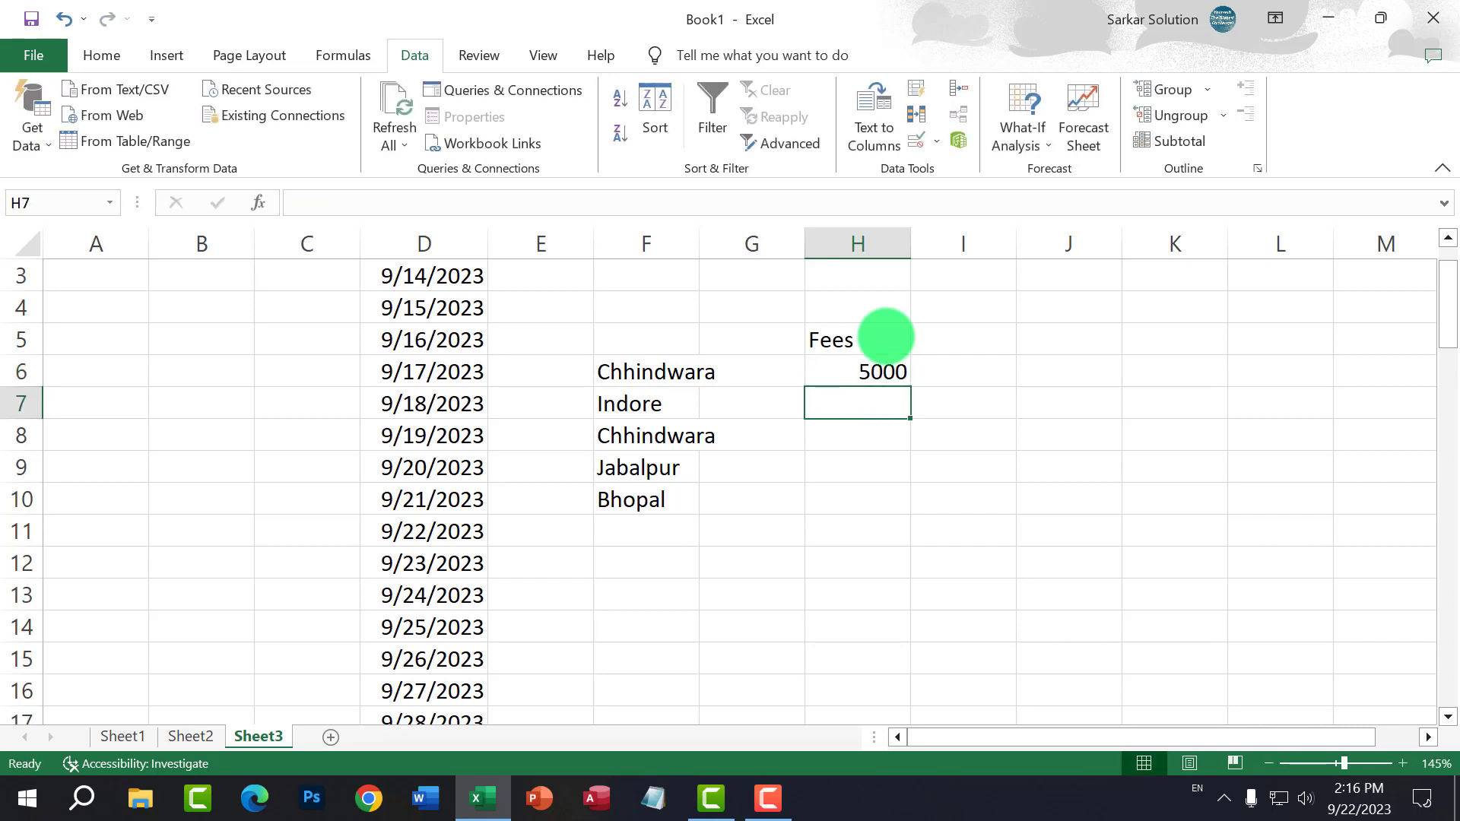
pyautogui.write('10000')
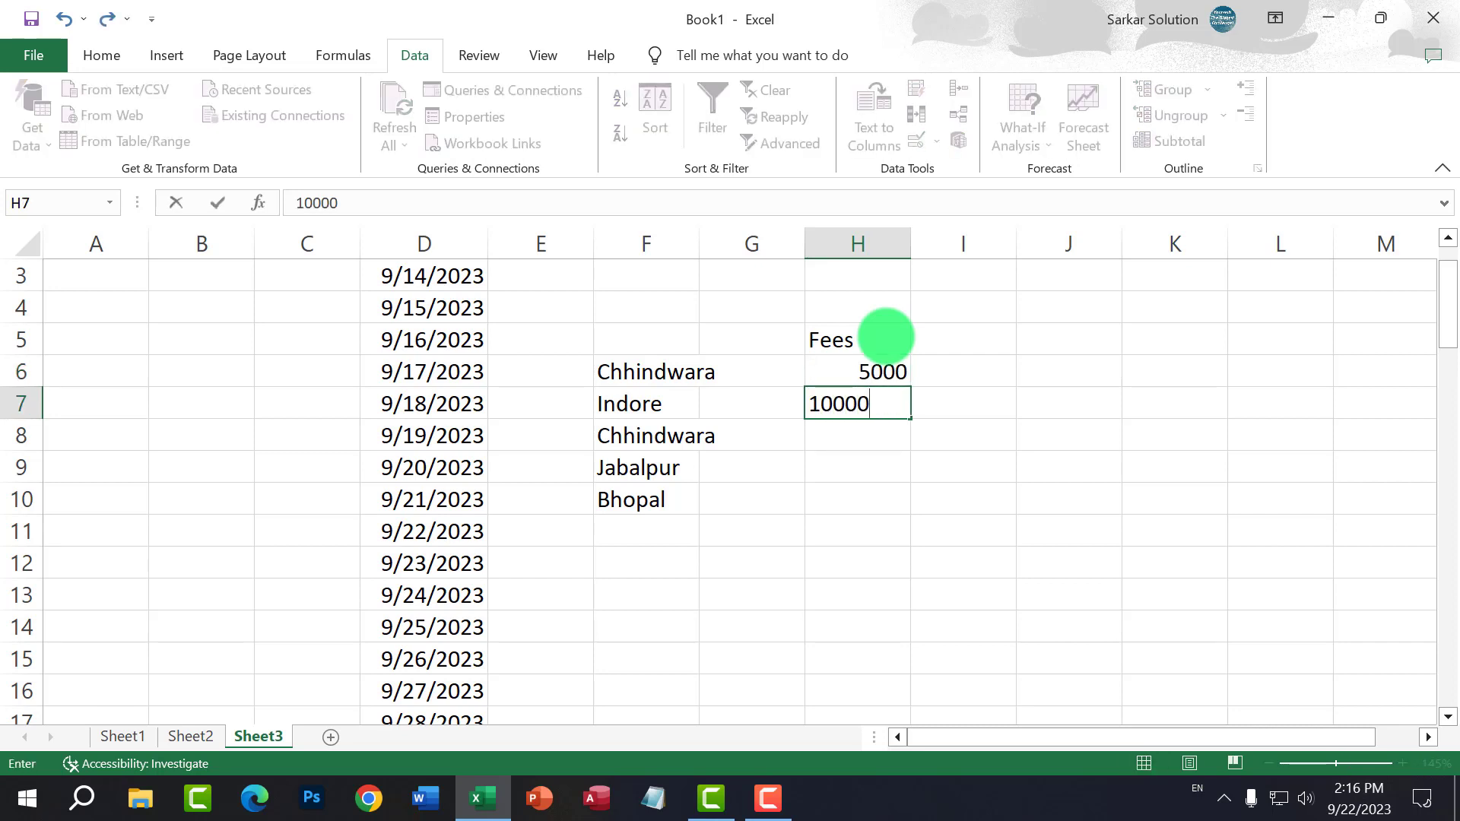
pyautogui.press('Return')
# Step: Open the Data Validation settings for cells H6 to H16 and move the dialog clear of the Fees column
pyautogui.moveTo(880, 375); pyautogui.dragTo(879, 414)
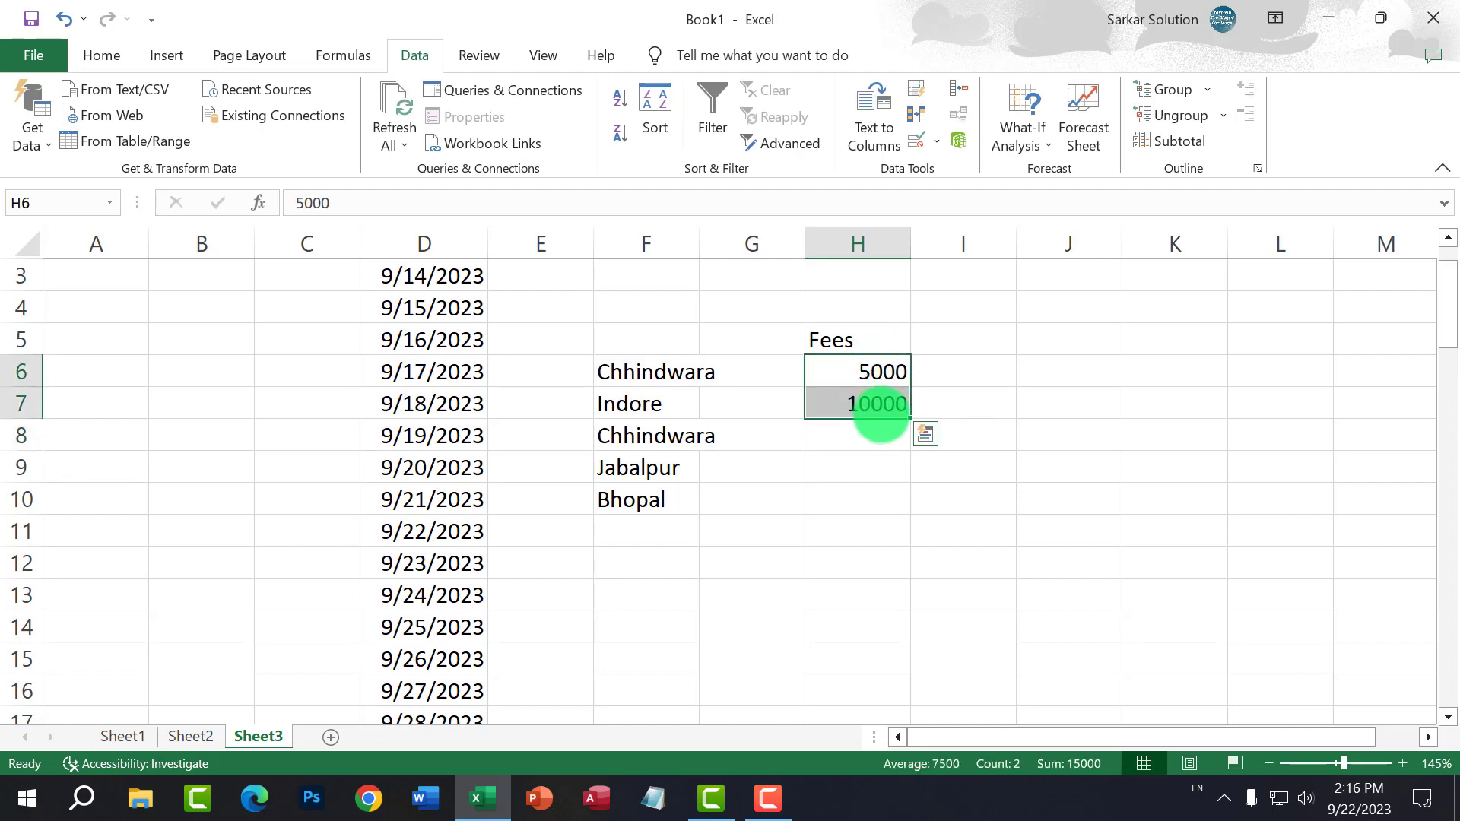
pyautogui.click(874, 372)
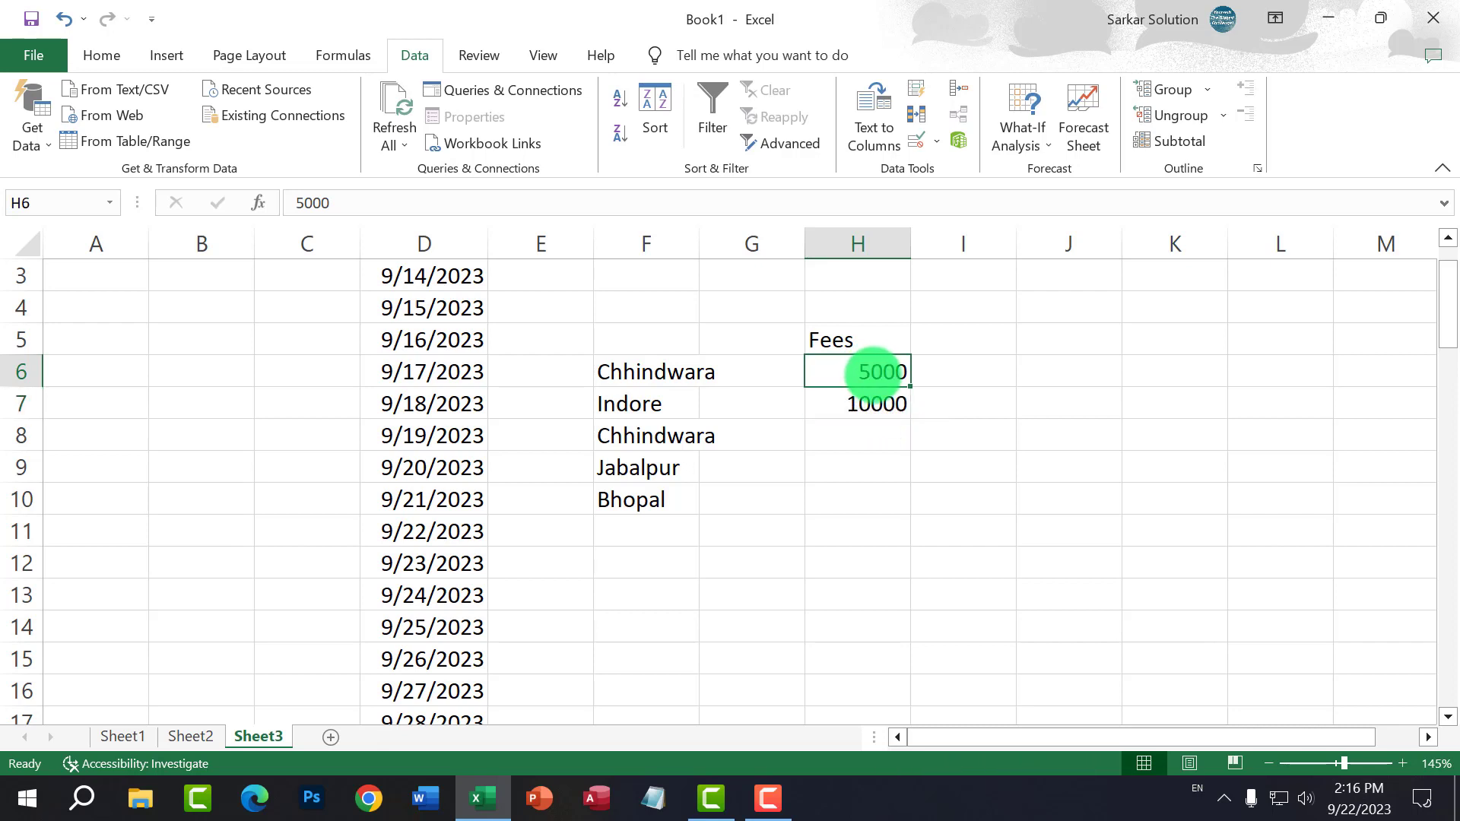
pyautogui.click(894, 395)
pyautogui.moveTo(880, 369); pyautogui.dragTo(867, 689)
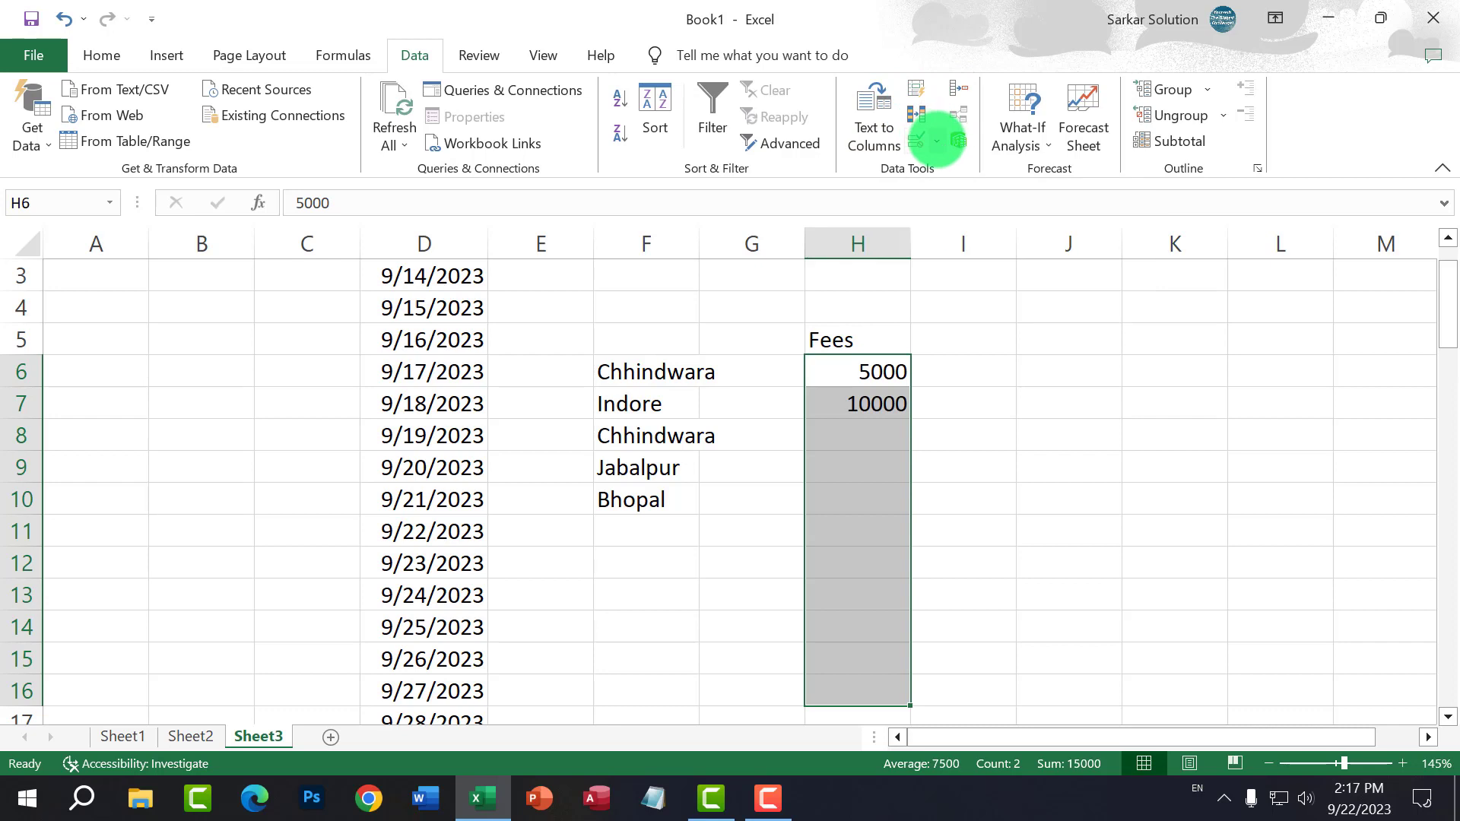
pyautogui.click(935, 139)
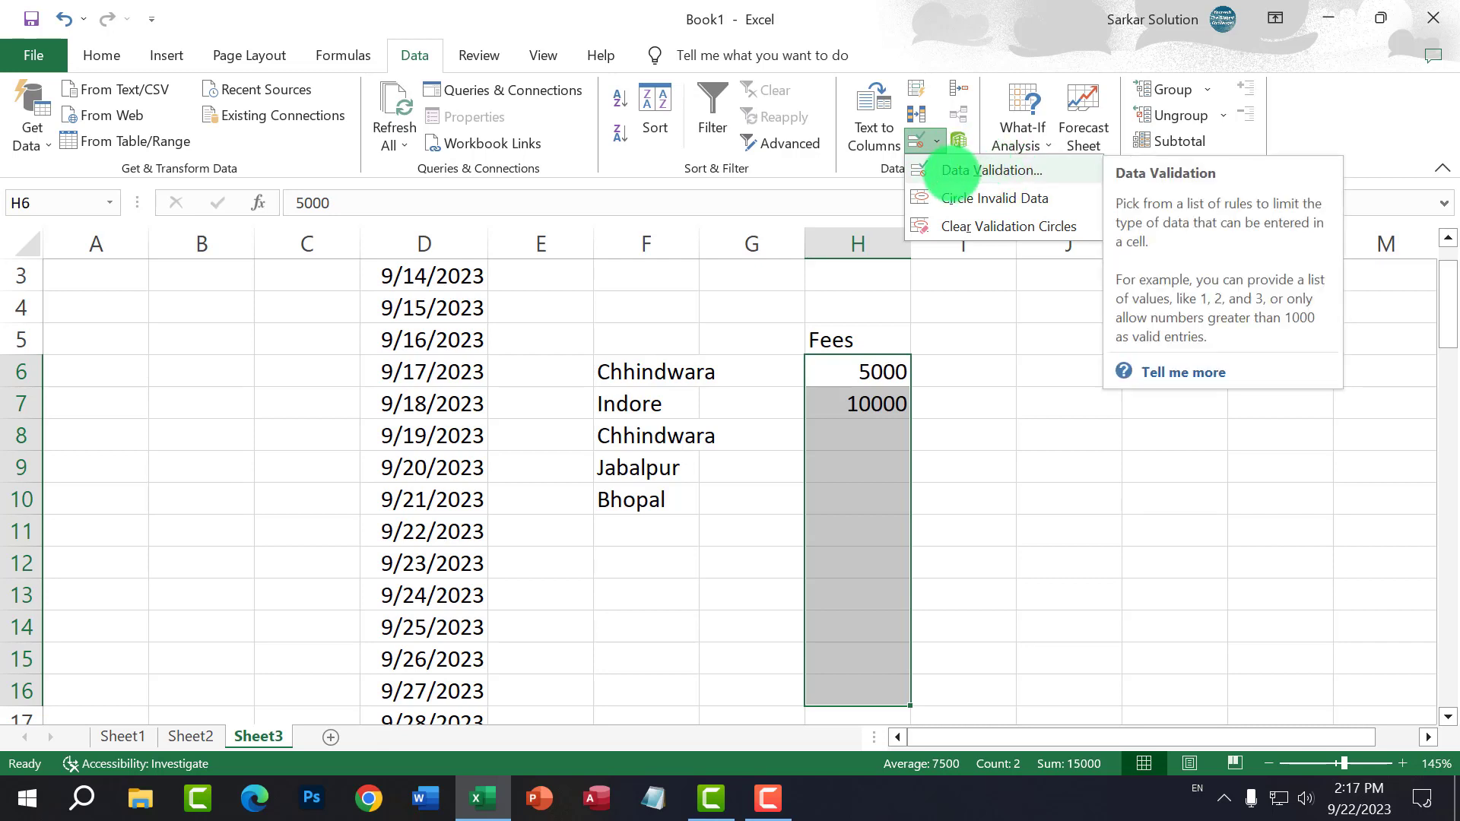
pyautogui.click(945, 172)
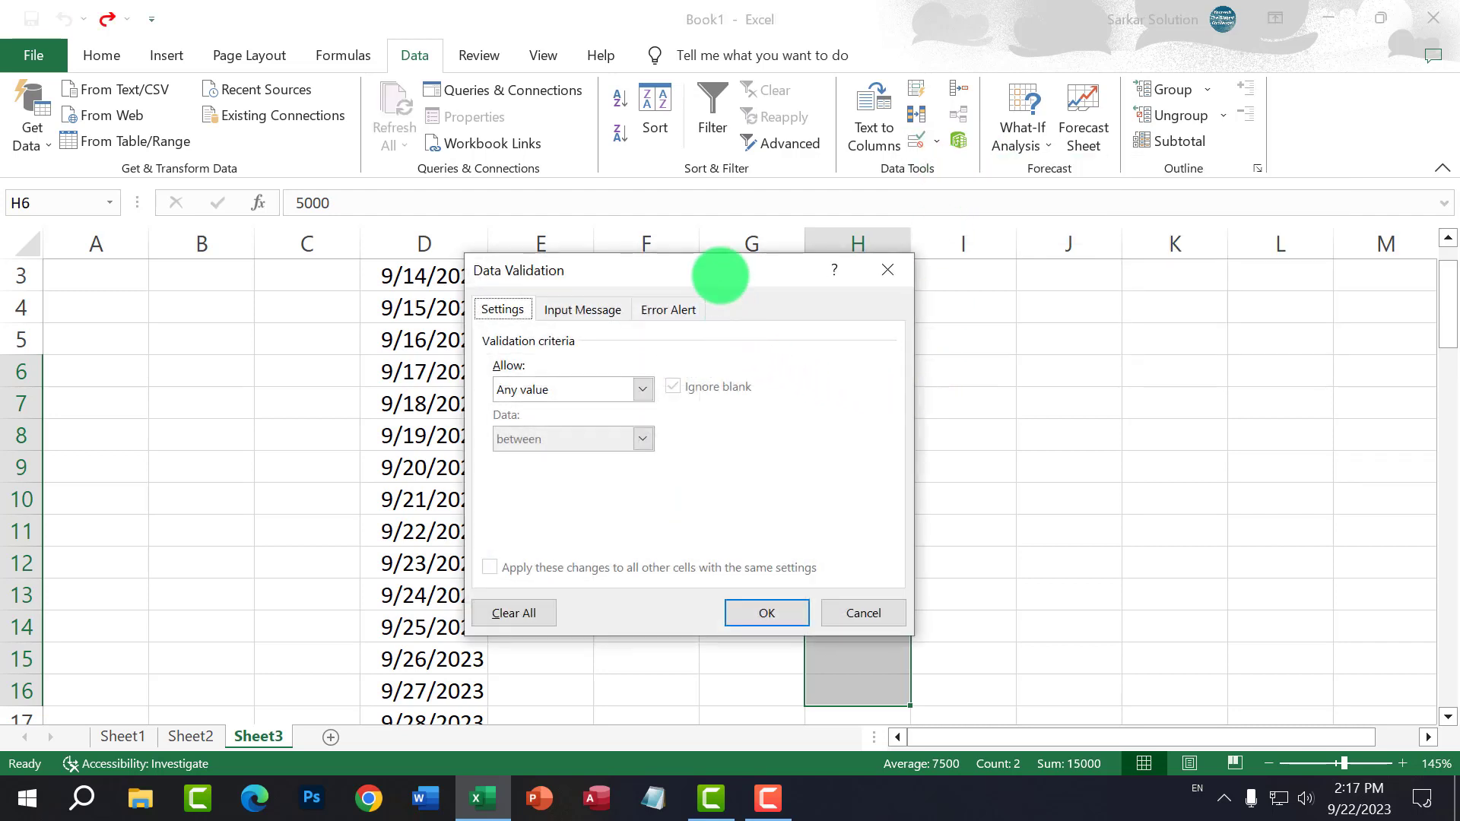
pyautogui.moveTo(717, 274); pyautogui.dragTo(537, 252)
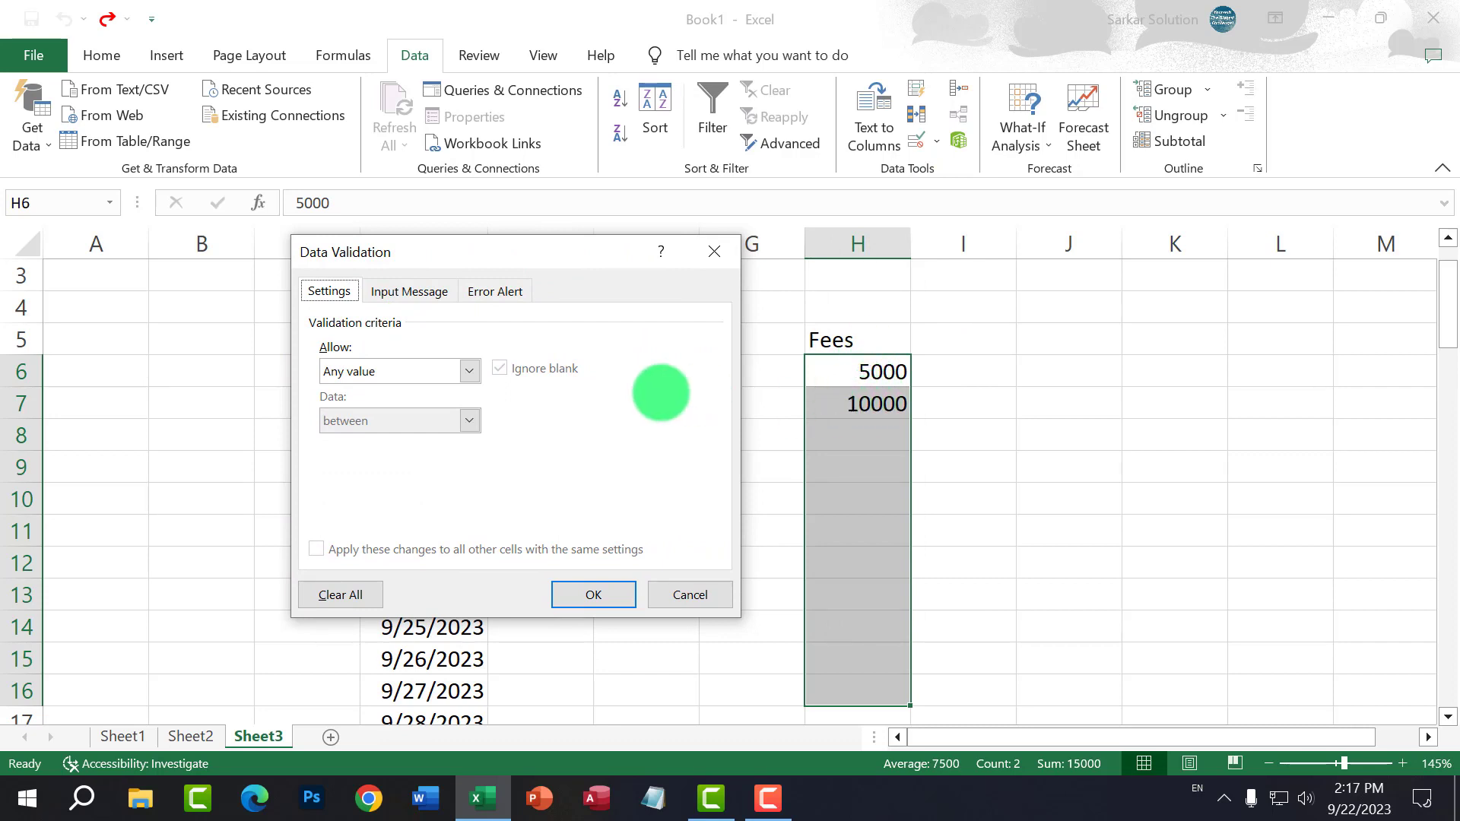
# Step: Restrict the selected Fees cells to whole numbers between a minimum of 5000 and a maximum of 10000
pyautogui.click(469, 371)
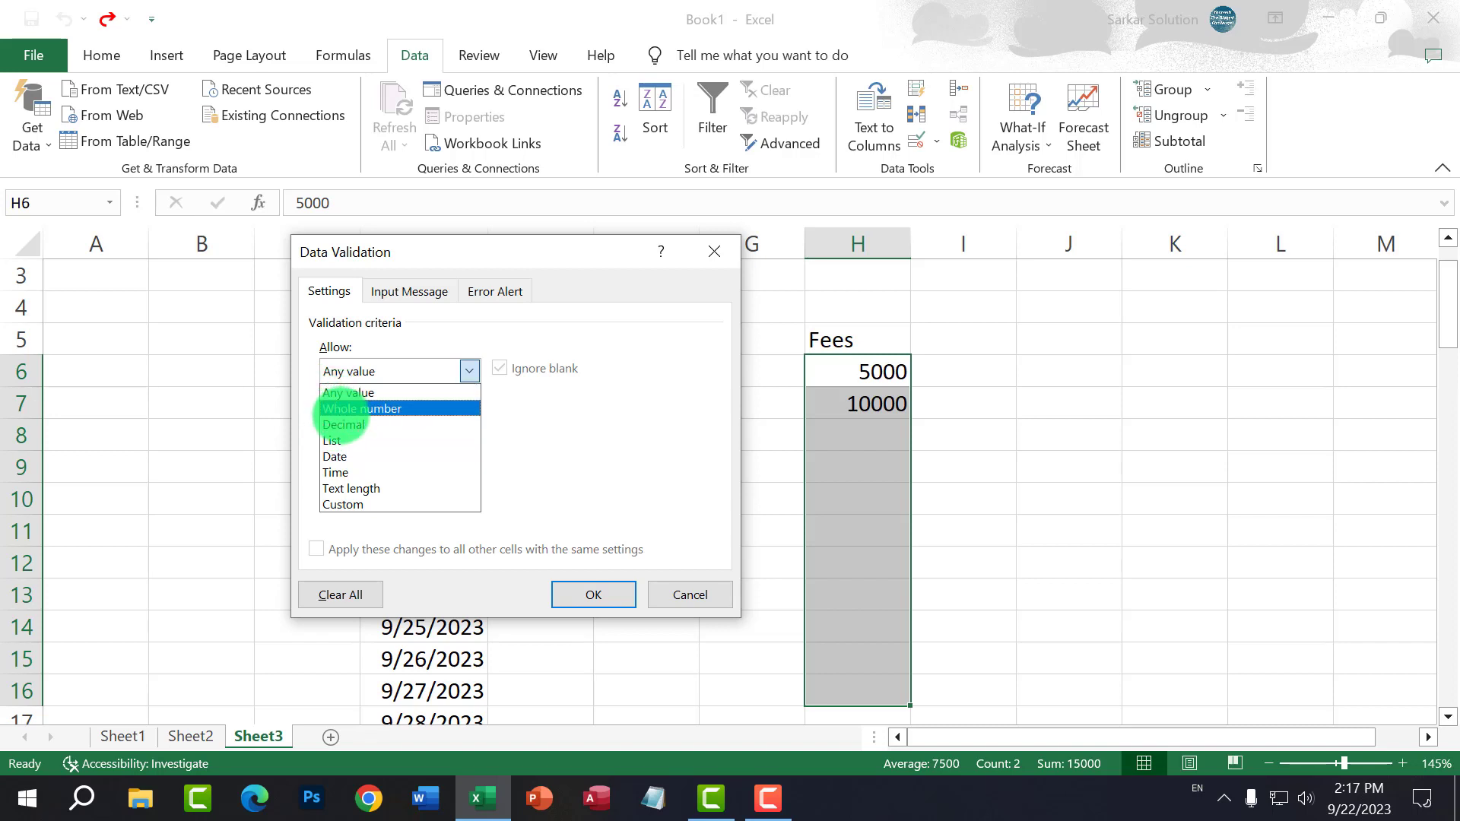
pyautogui.click(342, 409)
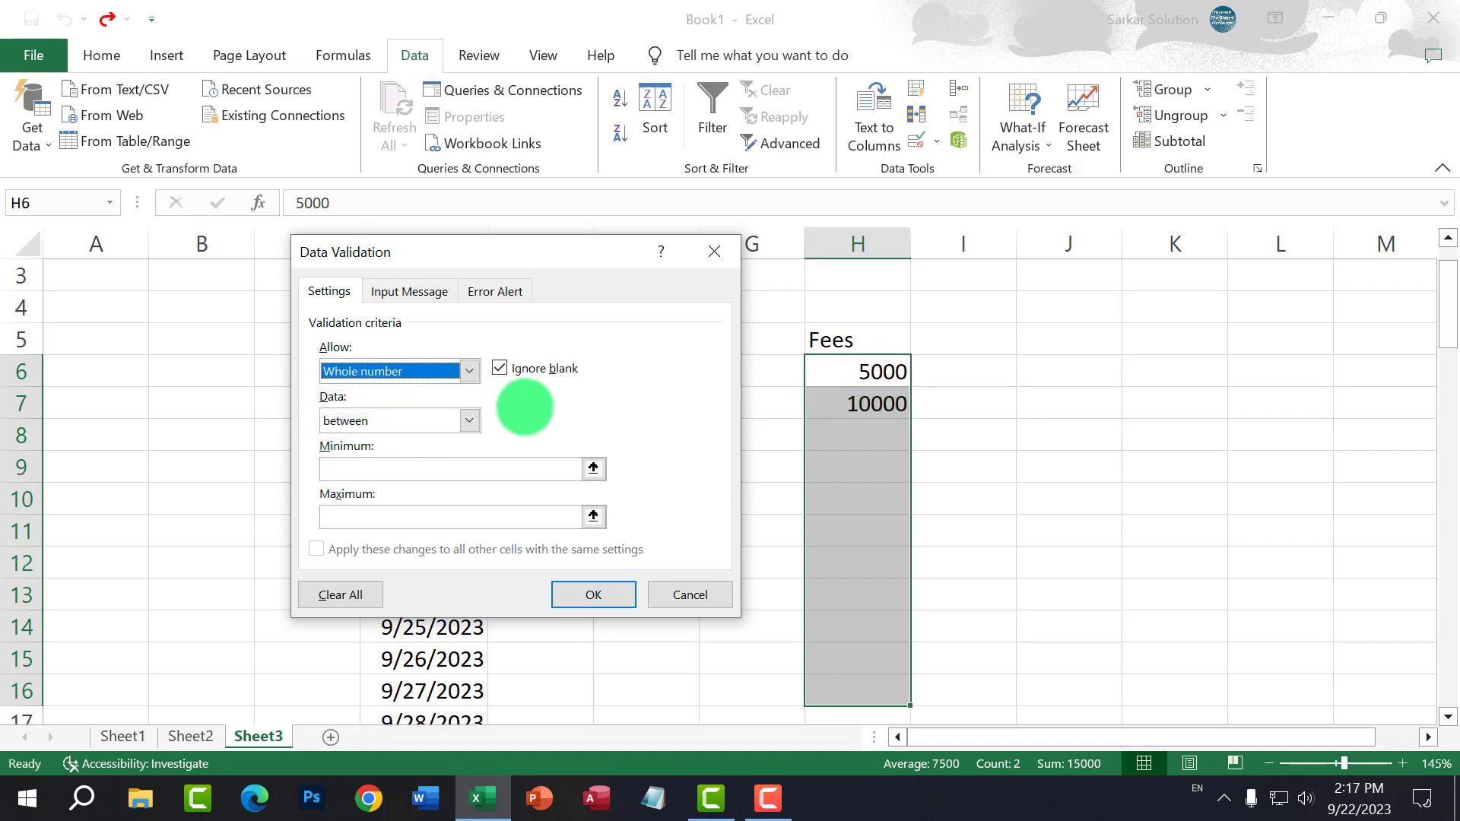
pyautogui.click(456, 420)
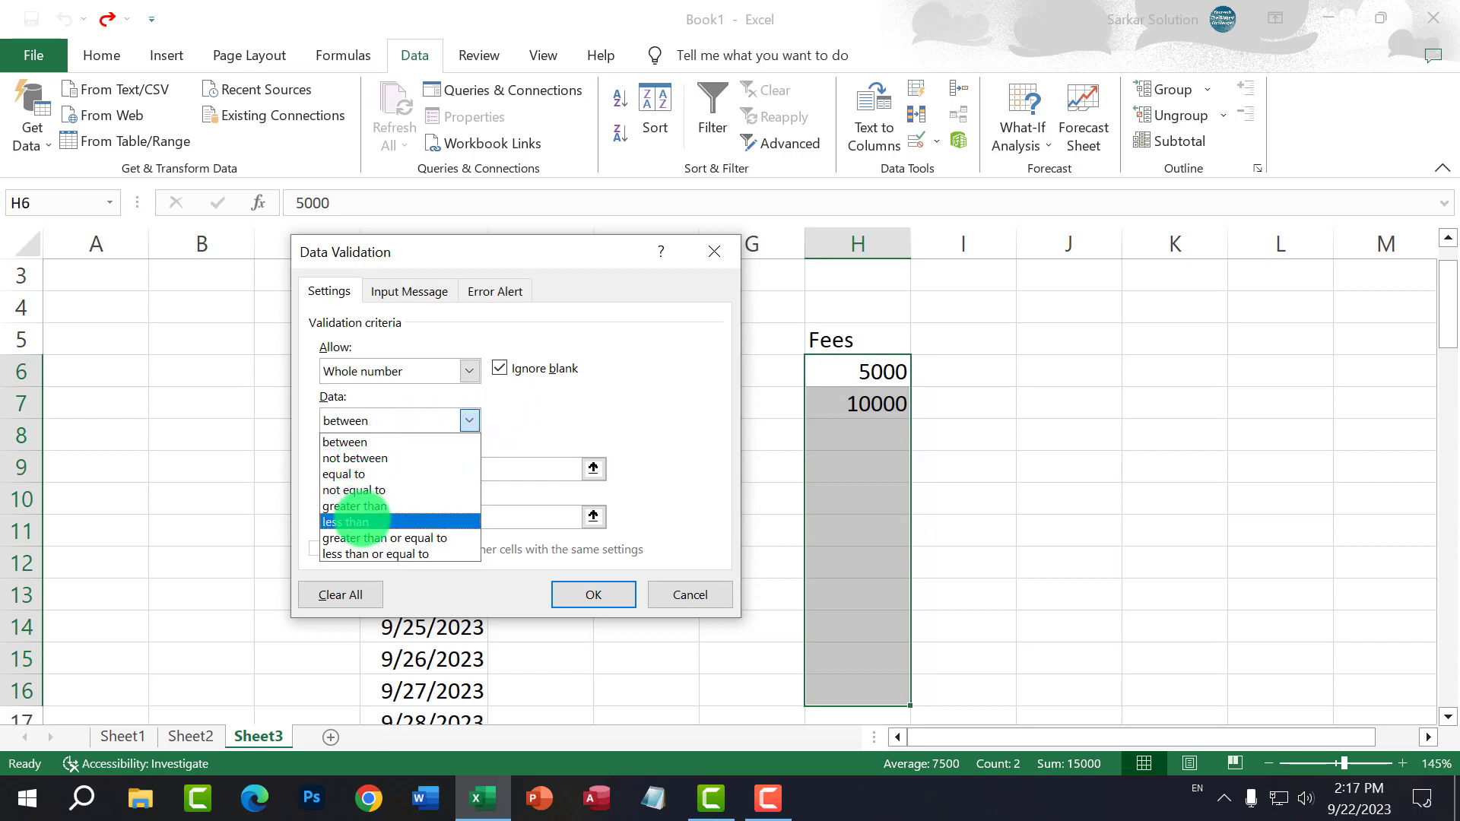
pyautogui.click(343, 443)
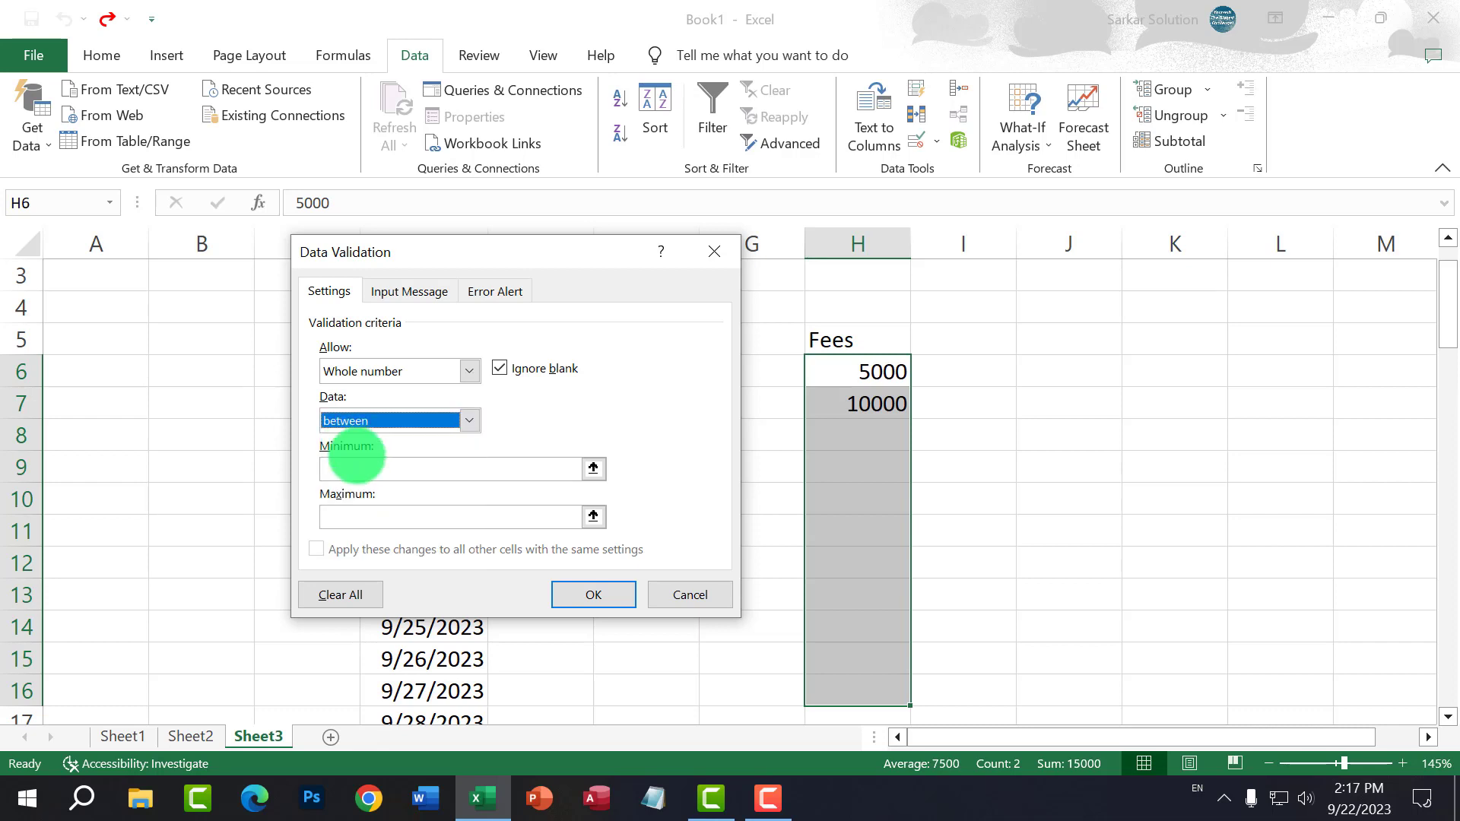
pyautogui.click(358, 469)
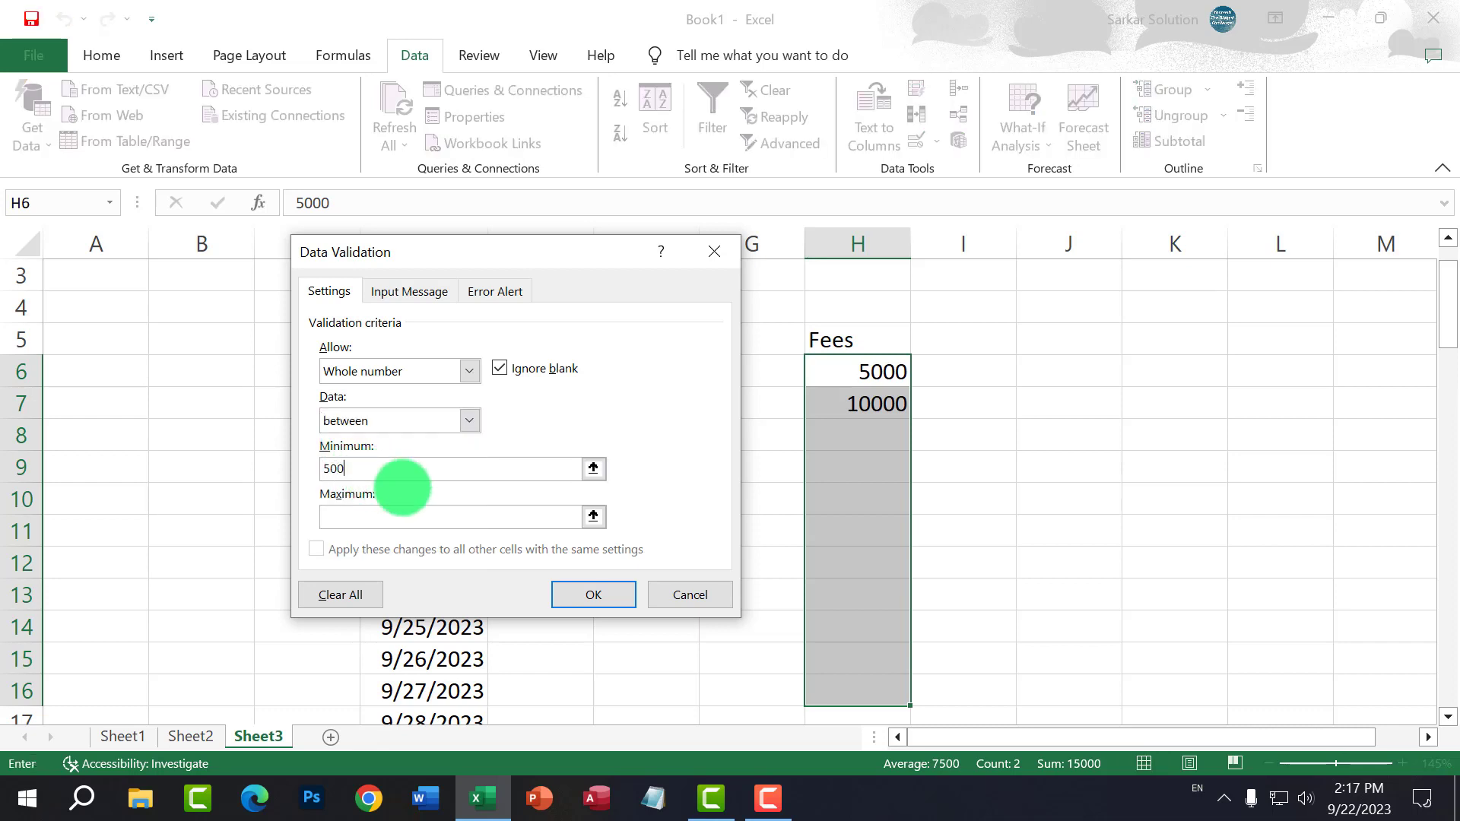
pyautogui.click(417, 517)
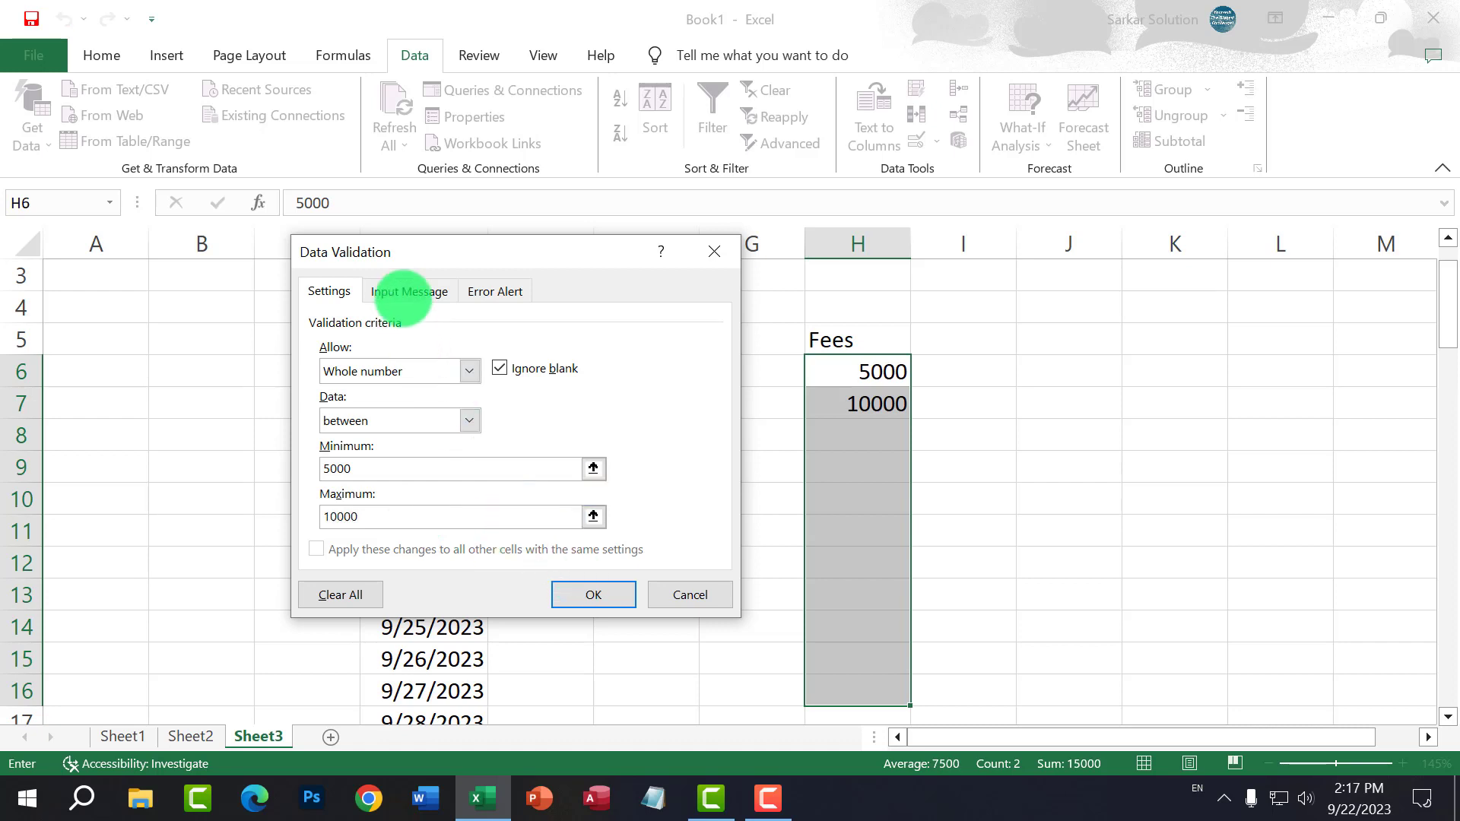
# Step: Add an input message titled Information with the text "Pls Enter Value- 5000 to 10000" and apply the validation
pyautogui.click(394, 291)
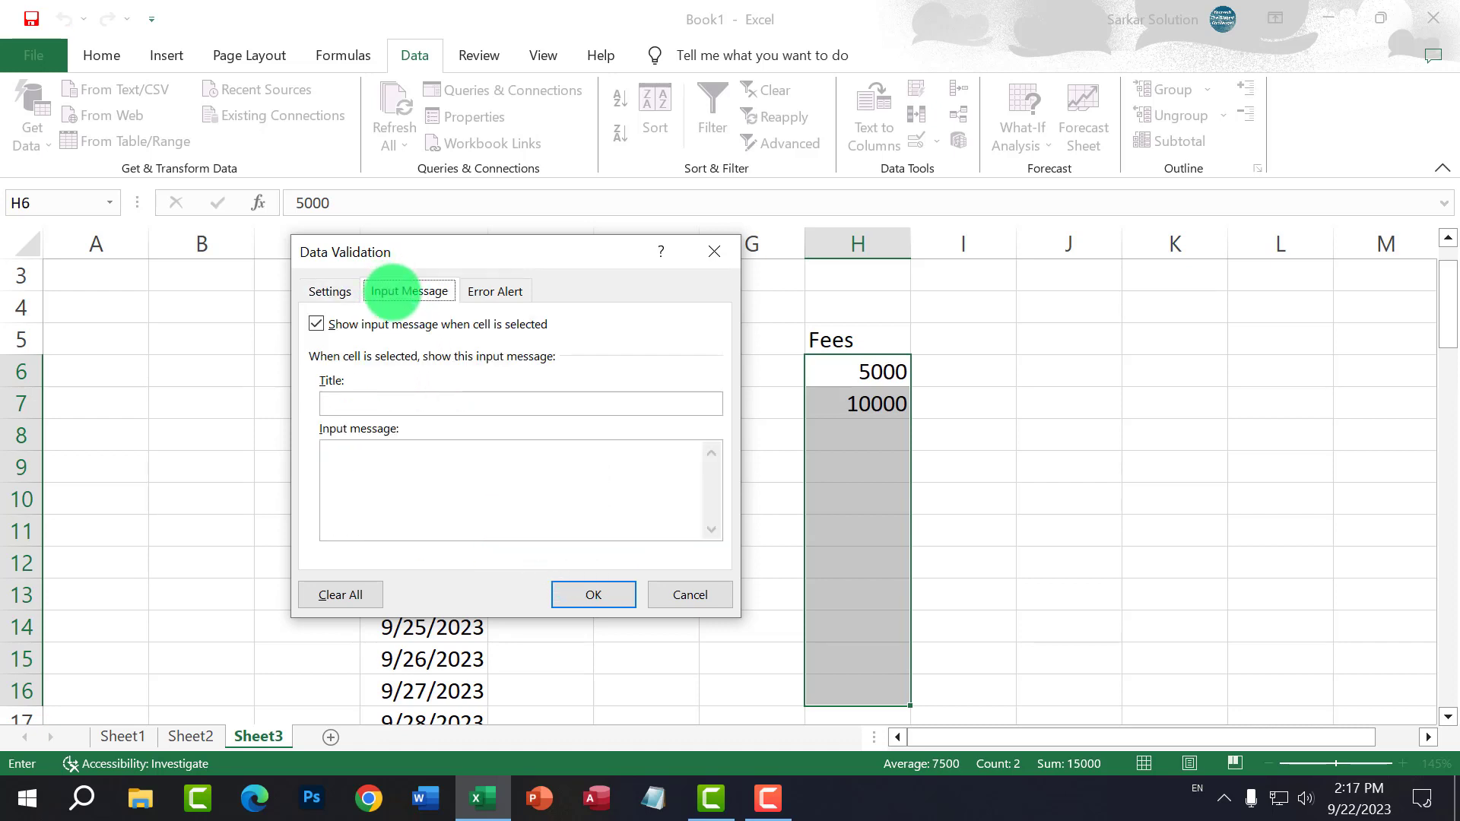
pyautogui.click(494, 291)
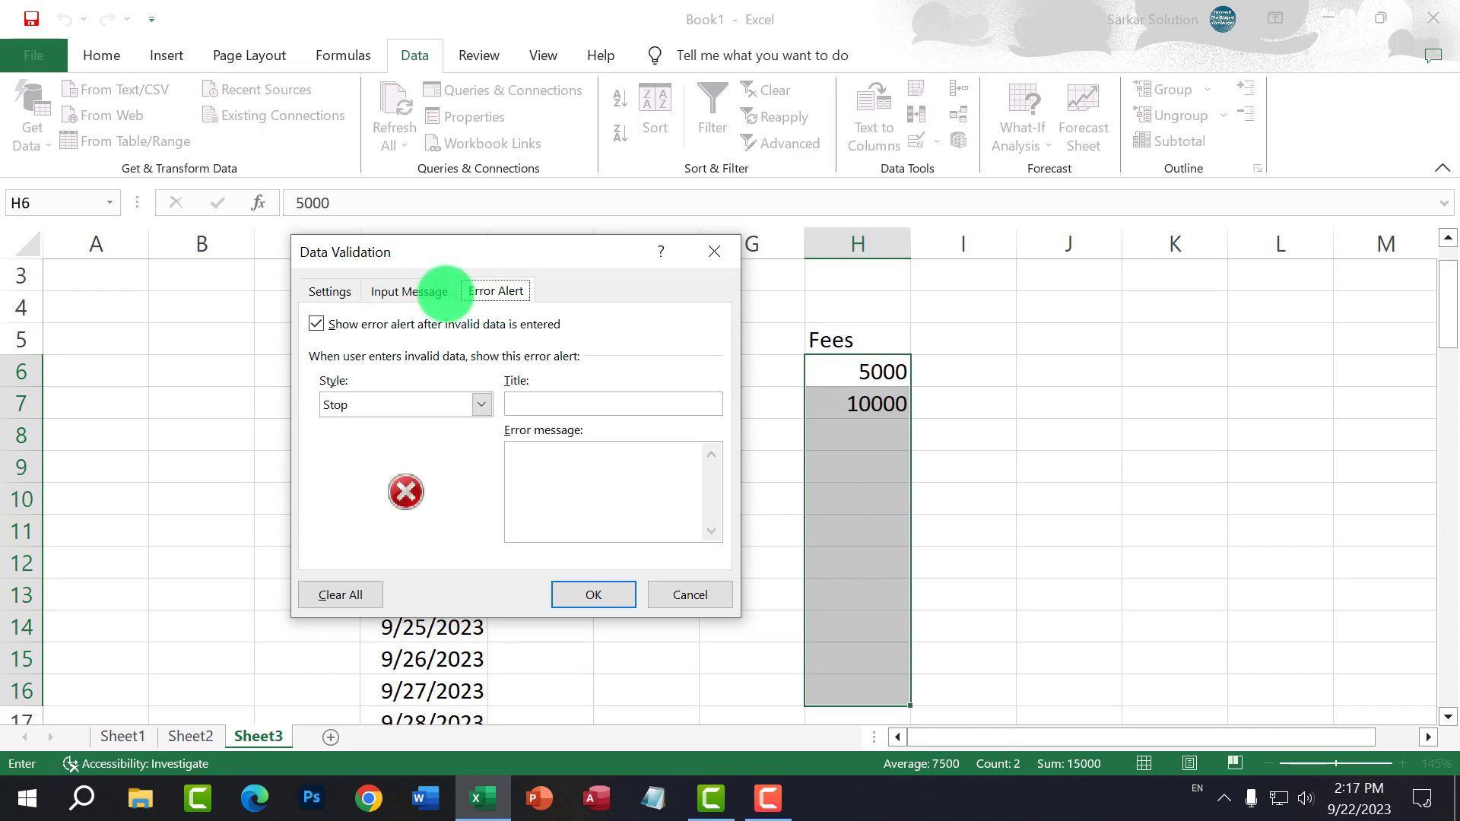
pyautogui.click(418, 289)
pyautogui.click(383, 409)
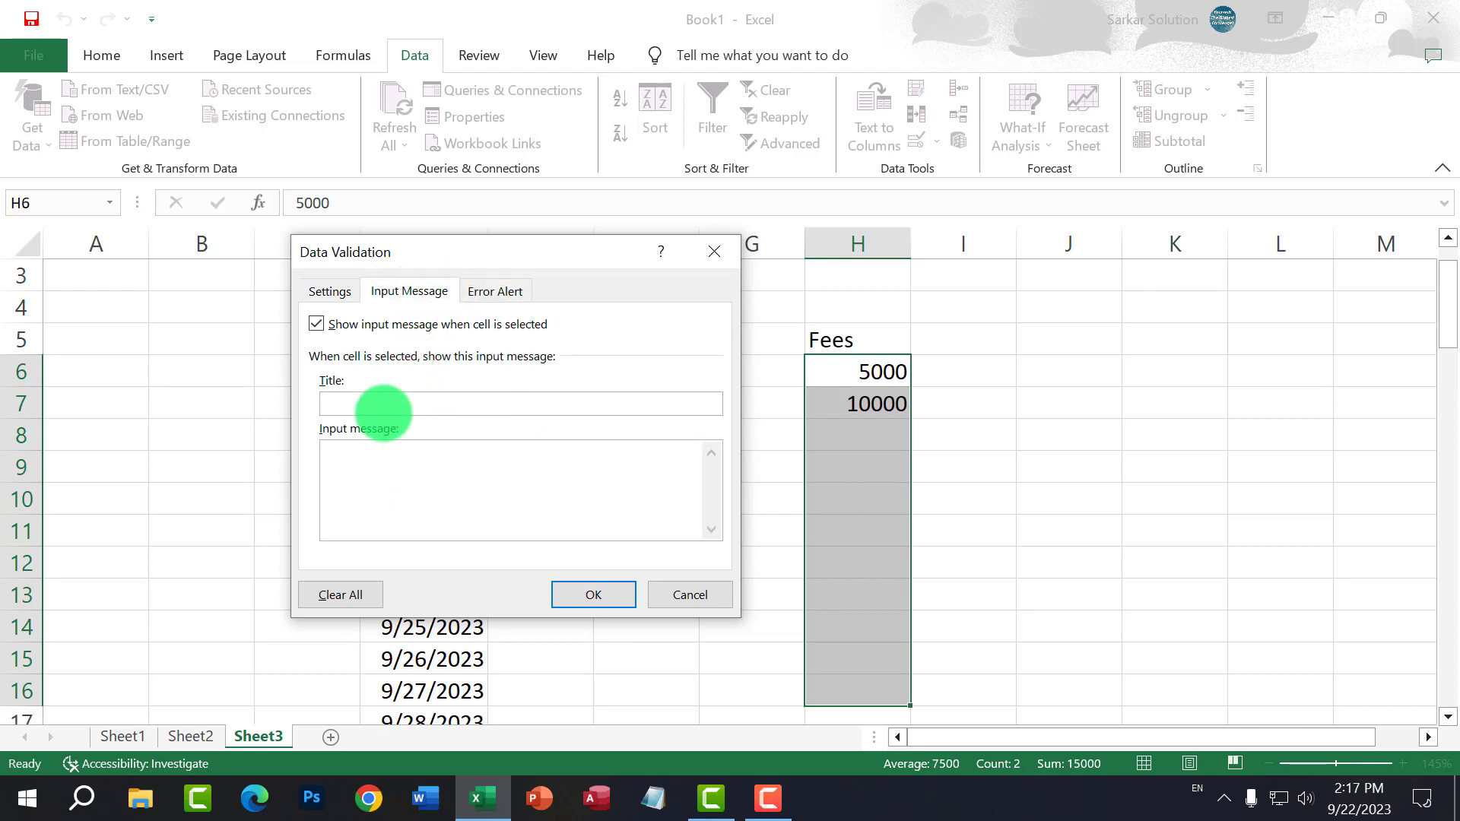
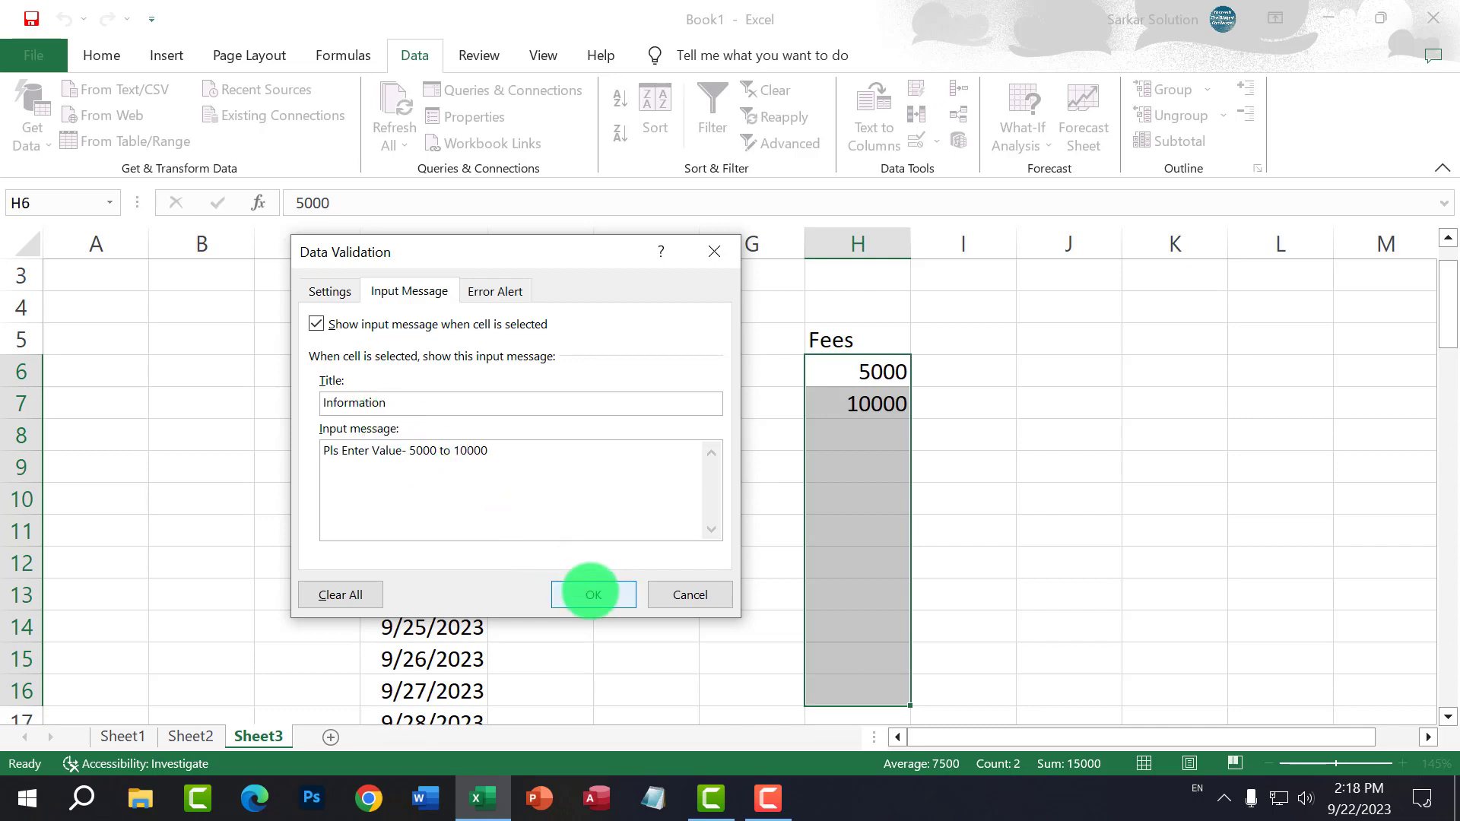
pyautogui.click(591, 593)
# Step: Check the input message on the validated Fees cells by selecting several of them between H6 and H16
pyautogui.click(1022, 531)
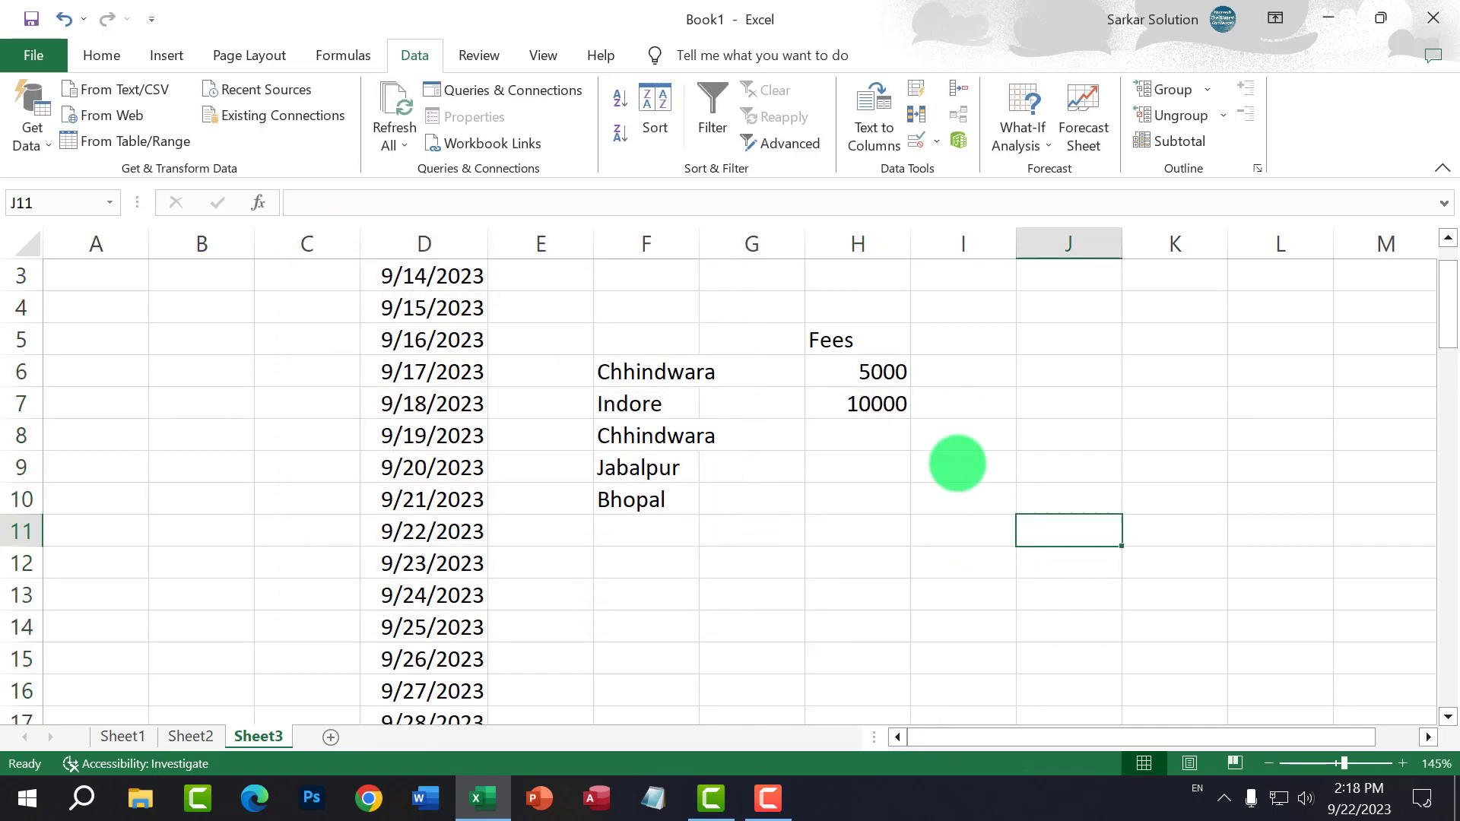
pyautogui.click(880, 374)
pyautogui.click(848, 403)
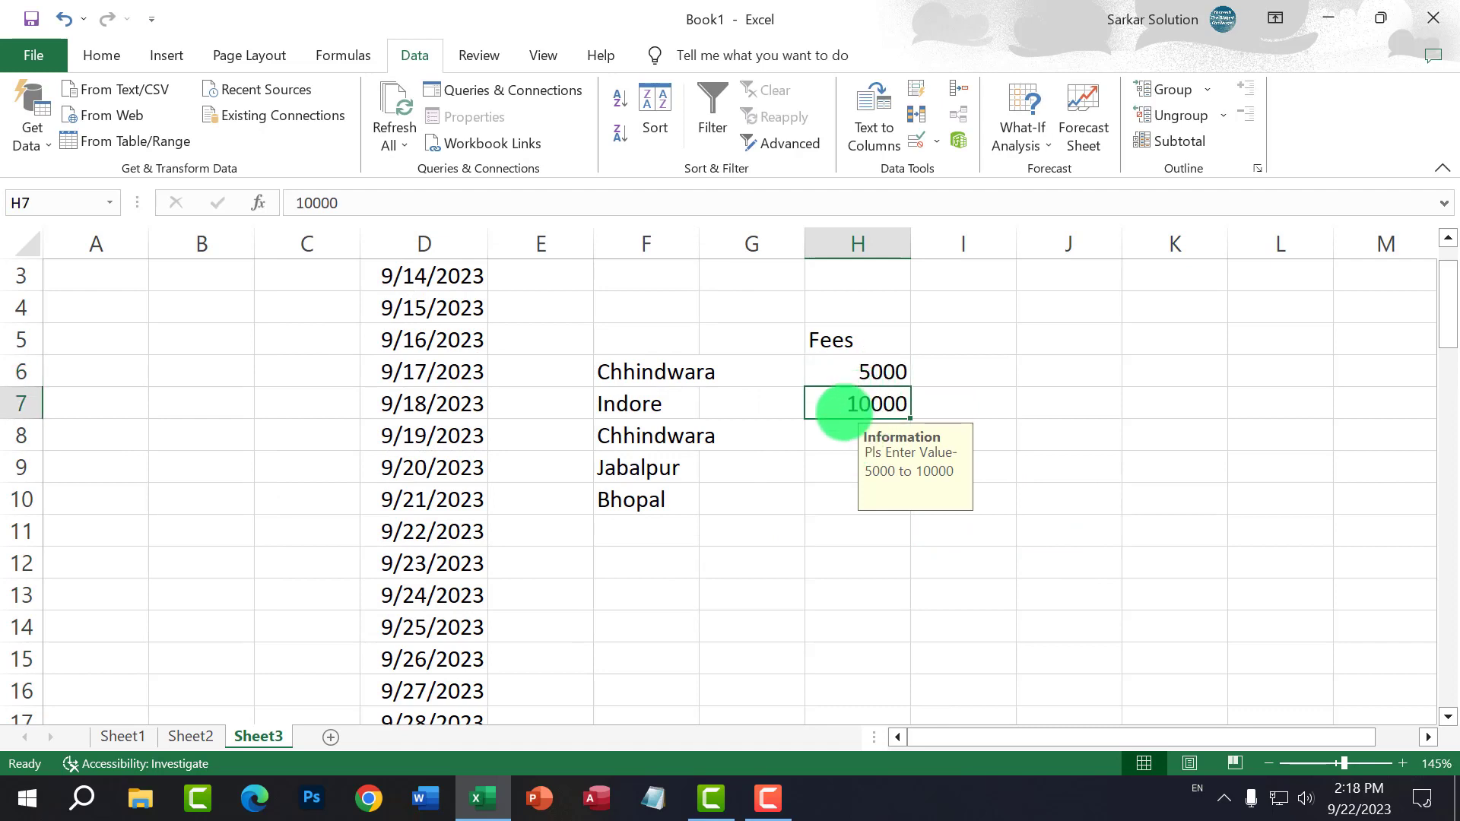
pyautogui.click(838, 438)
pyautogui.click(840, 466)
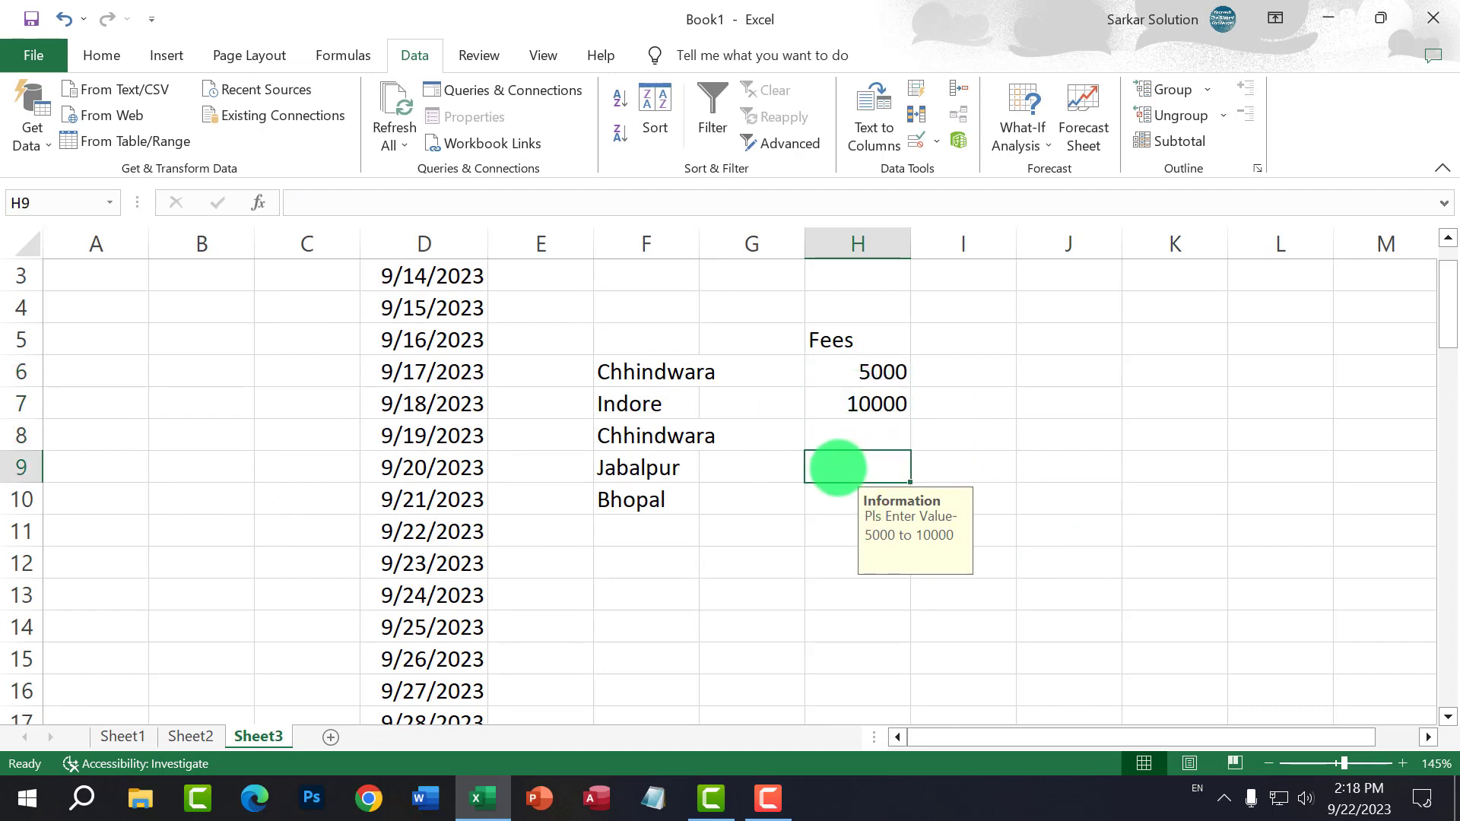
pyautogui.click(836, 498)
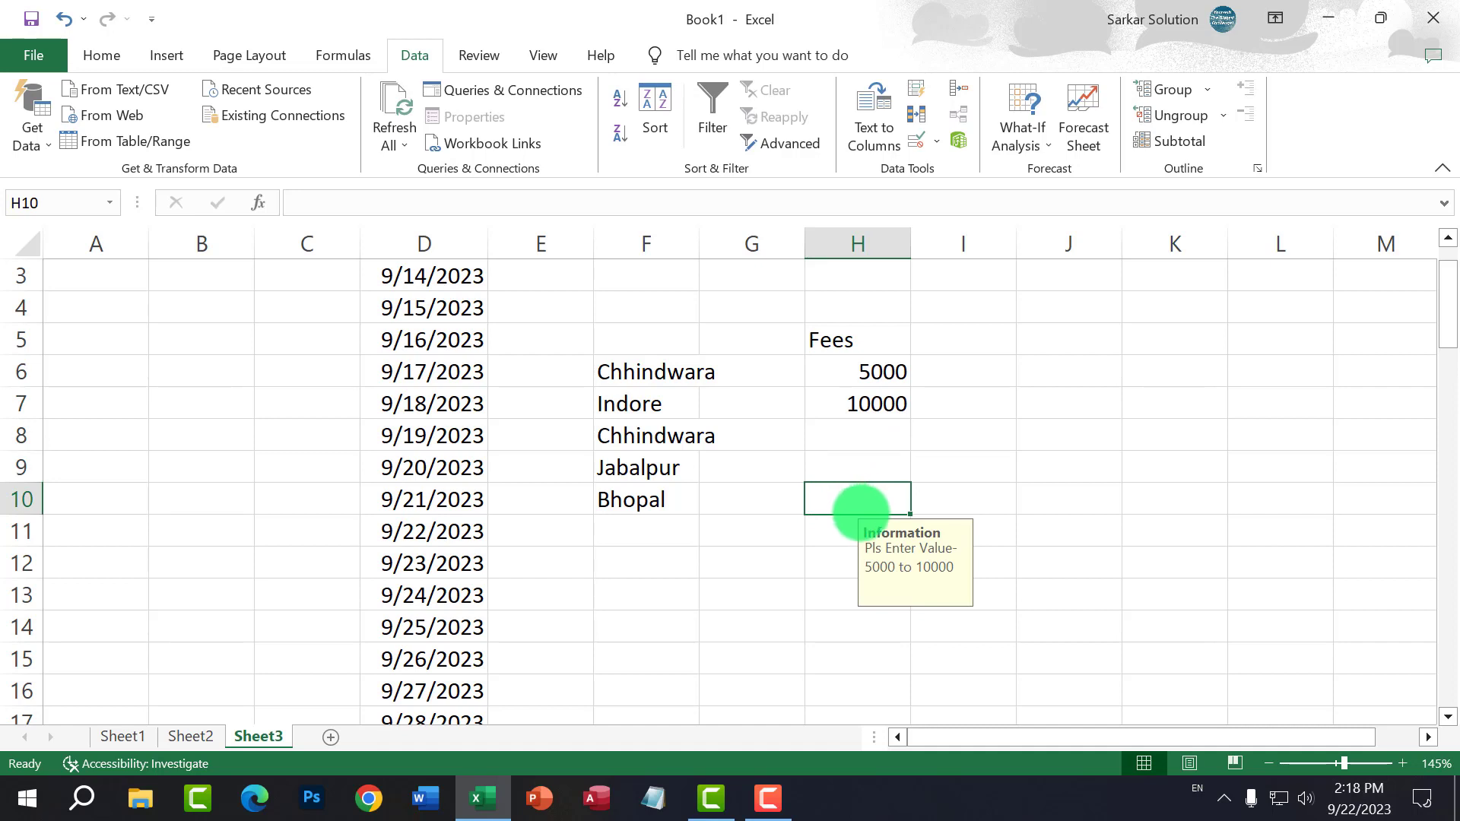
pyautogui.click(867, 466)
pyautogui.moveTo(874, 371); pyautogui.dragTo(864, 700)
pyautogui.click(873, 532)
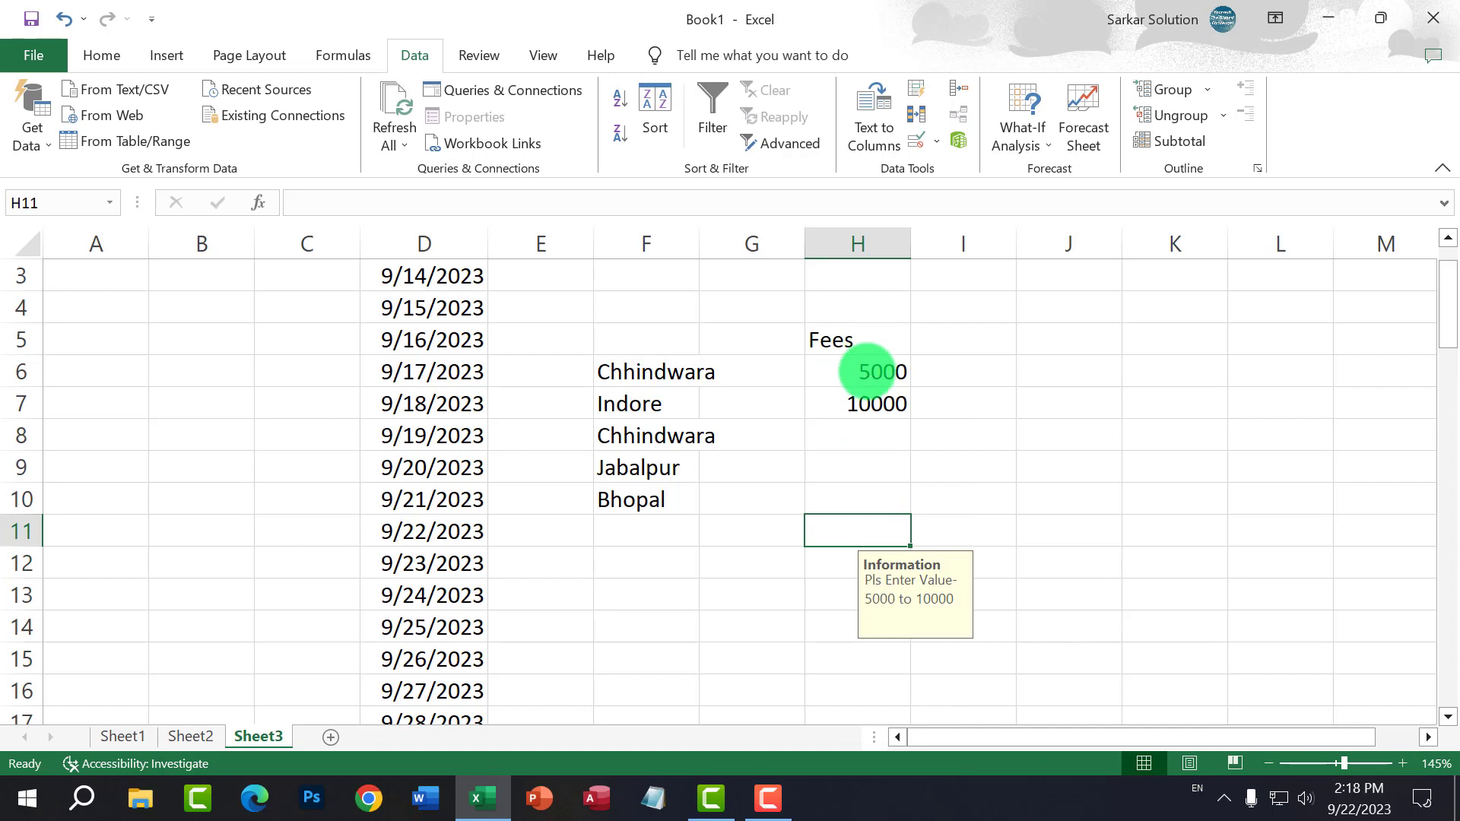
# Step: Test the validation rule by trying to enter 4000 in cell H8, and cancel the entry
pyautogui.click(874, 371)
pyautogui.click(848, 437)
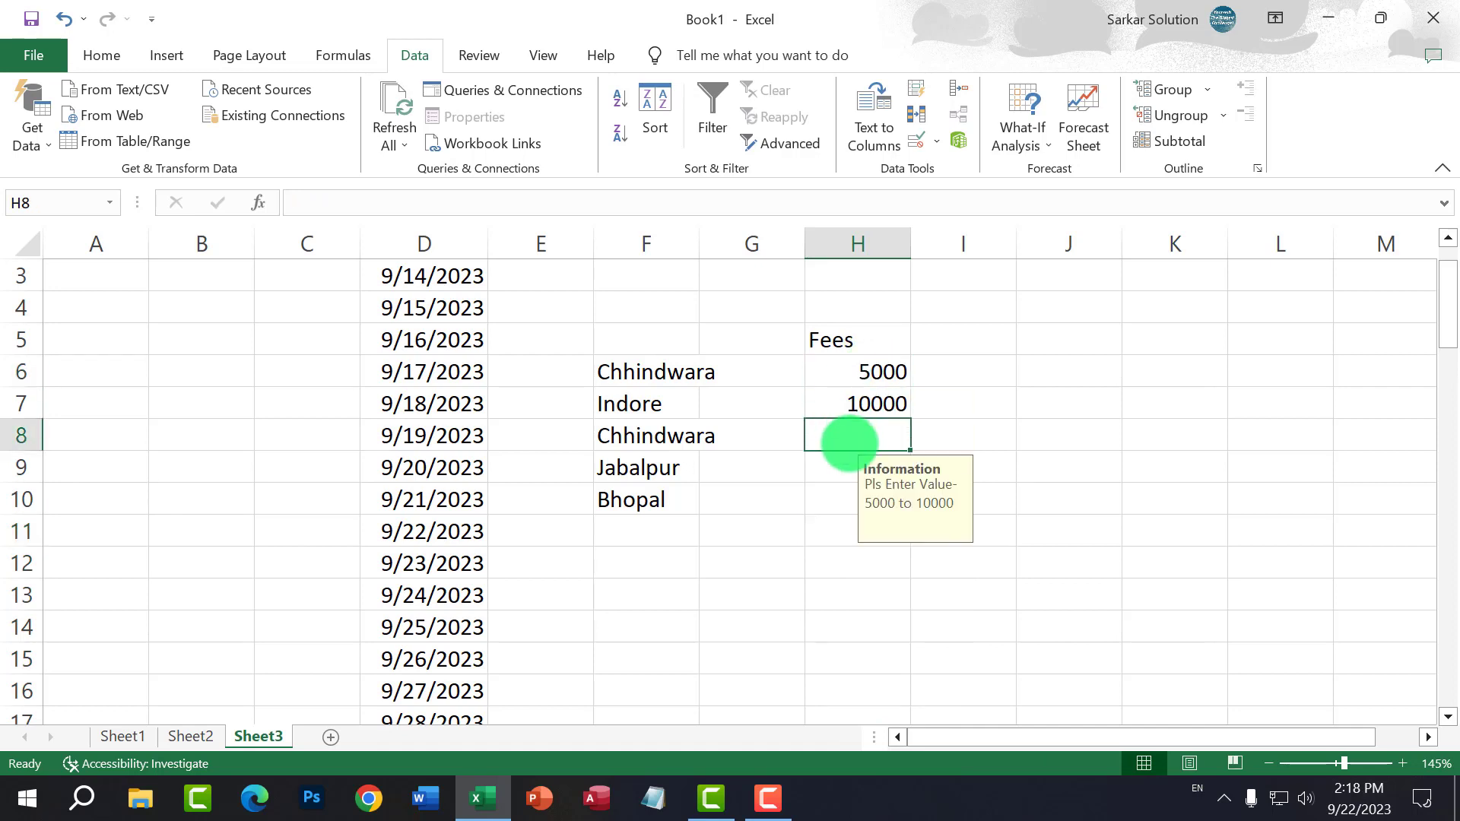
pyautogui.write('4000')
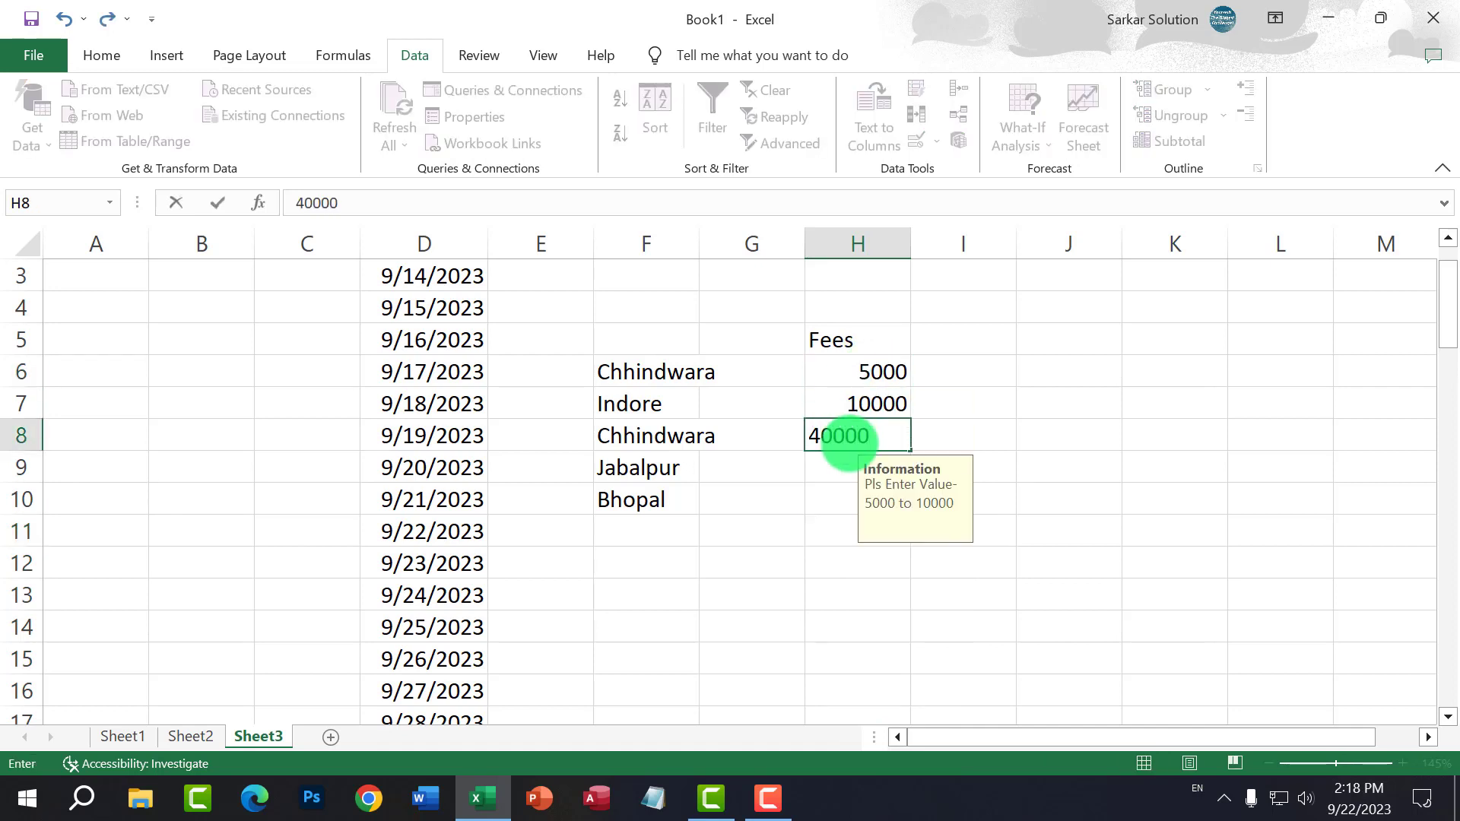
pyautogui.press('Return')
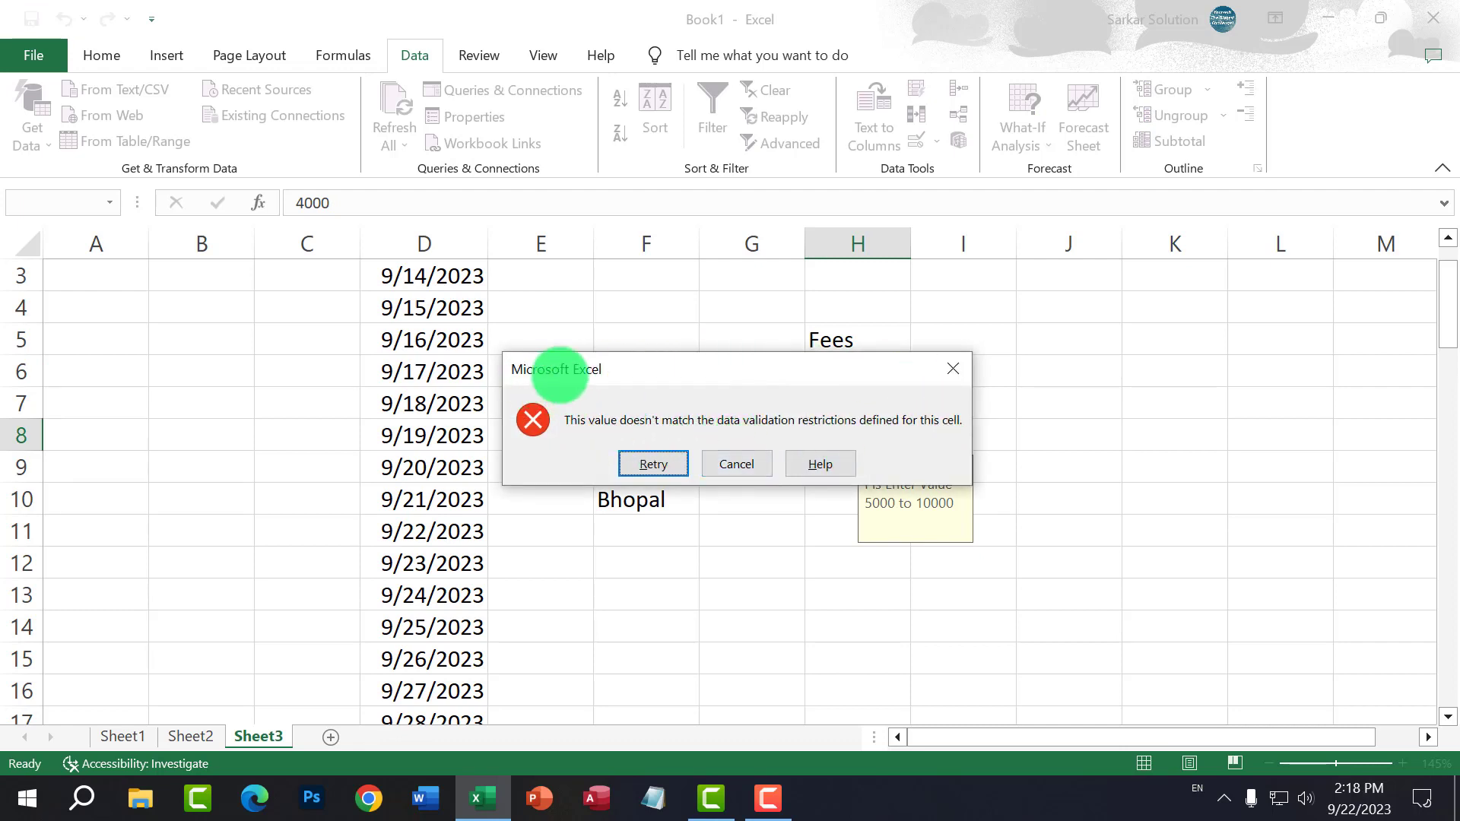
pyautogui.click(723, 464)
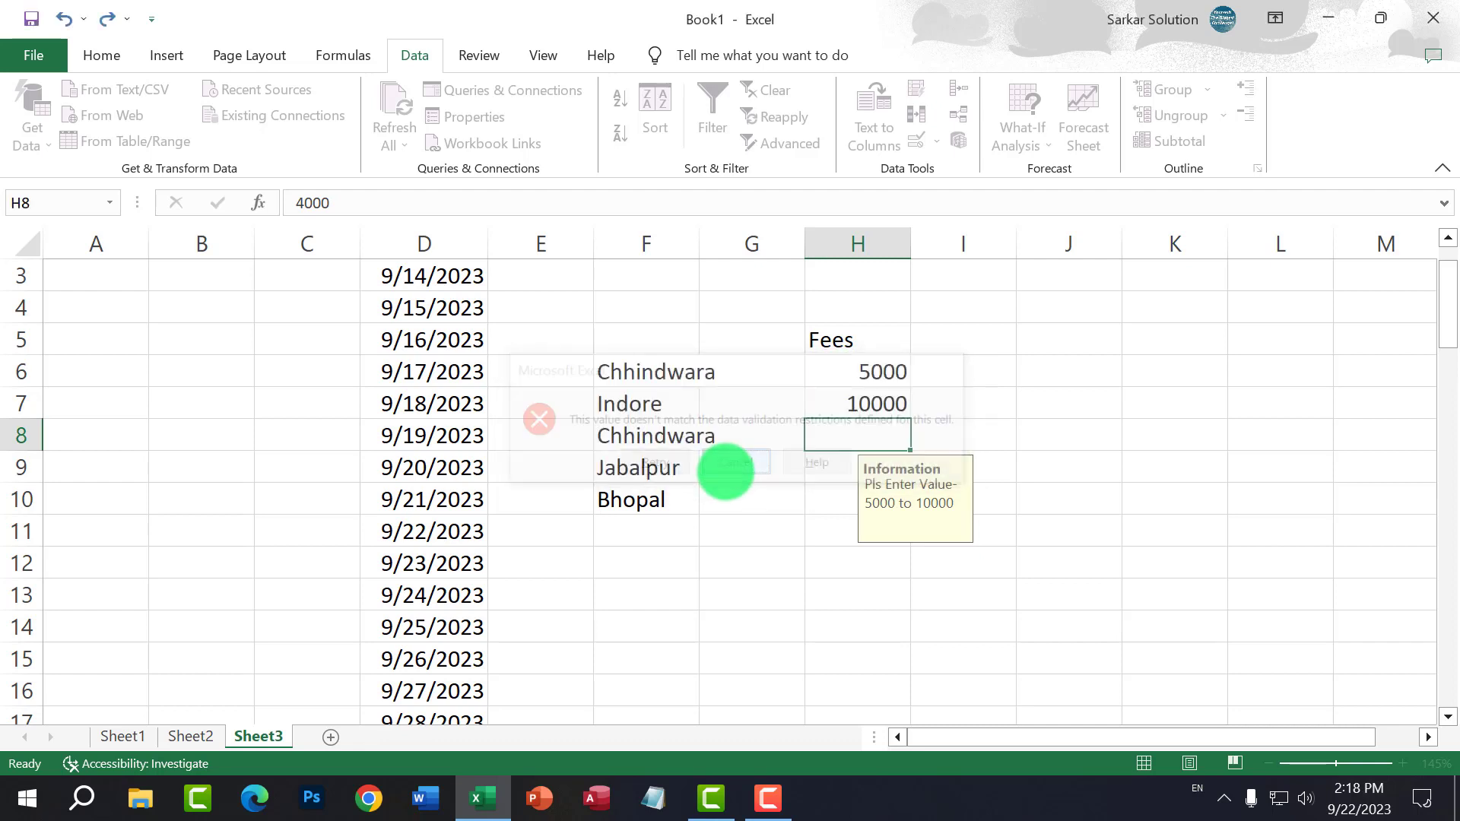
# Step: Add a Warning-style error alert titled Warning with the message "Pls Enter Valid Information" to the validation of Fees cells H6:H16
pyautogui.moveTo(894, 380); pyautogui.dragTo(856, 687)
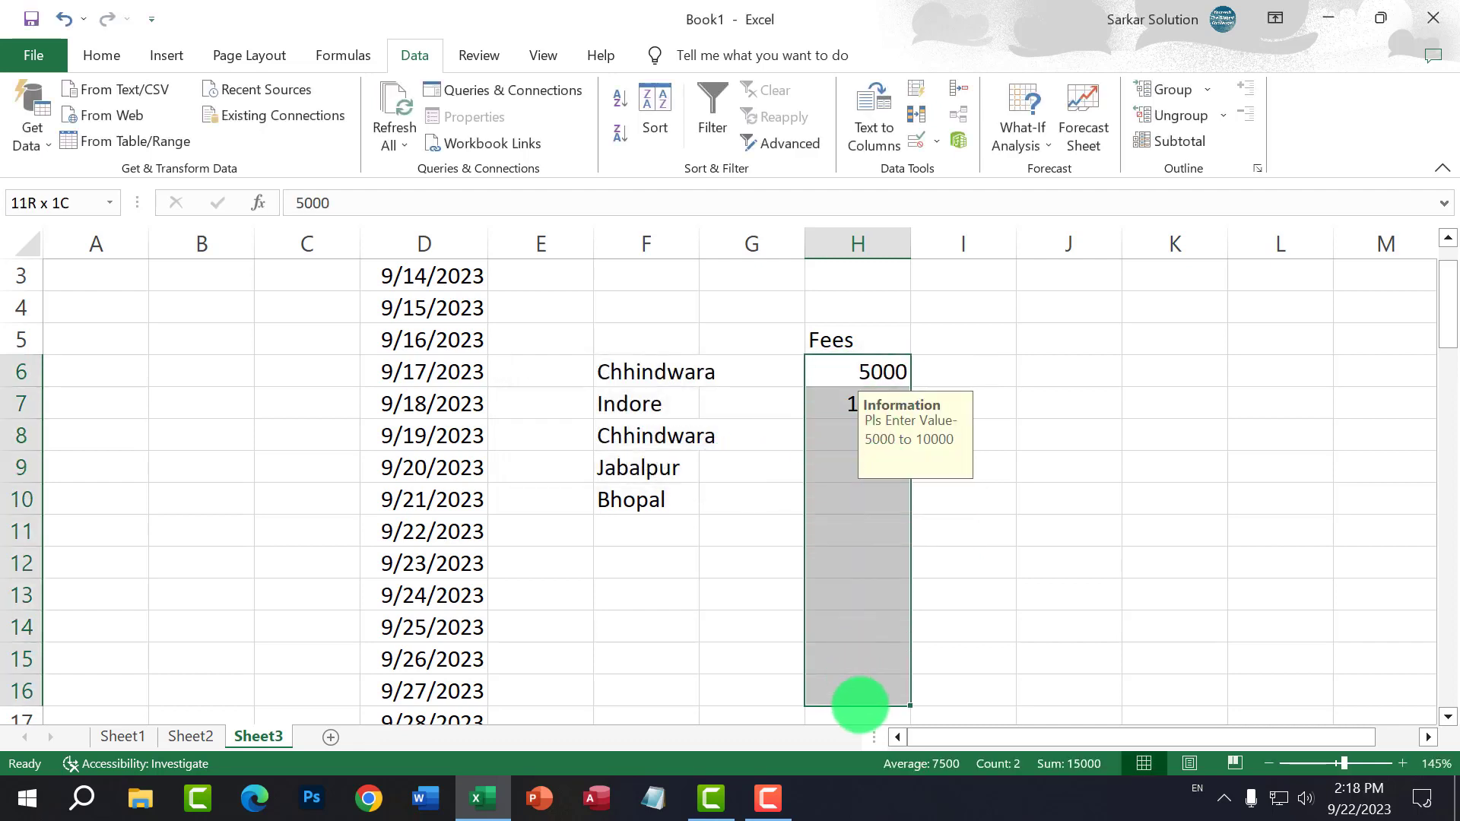
pyautogui.click(935, 140)
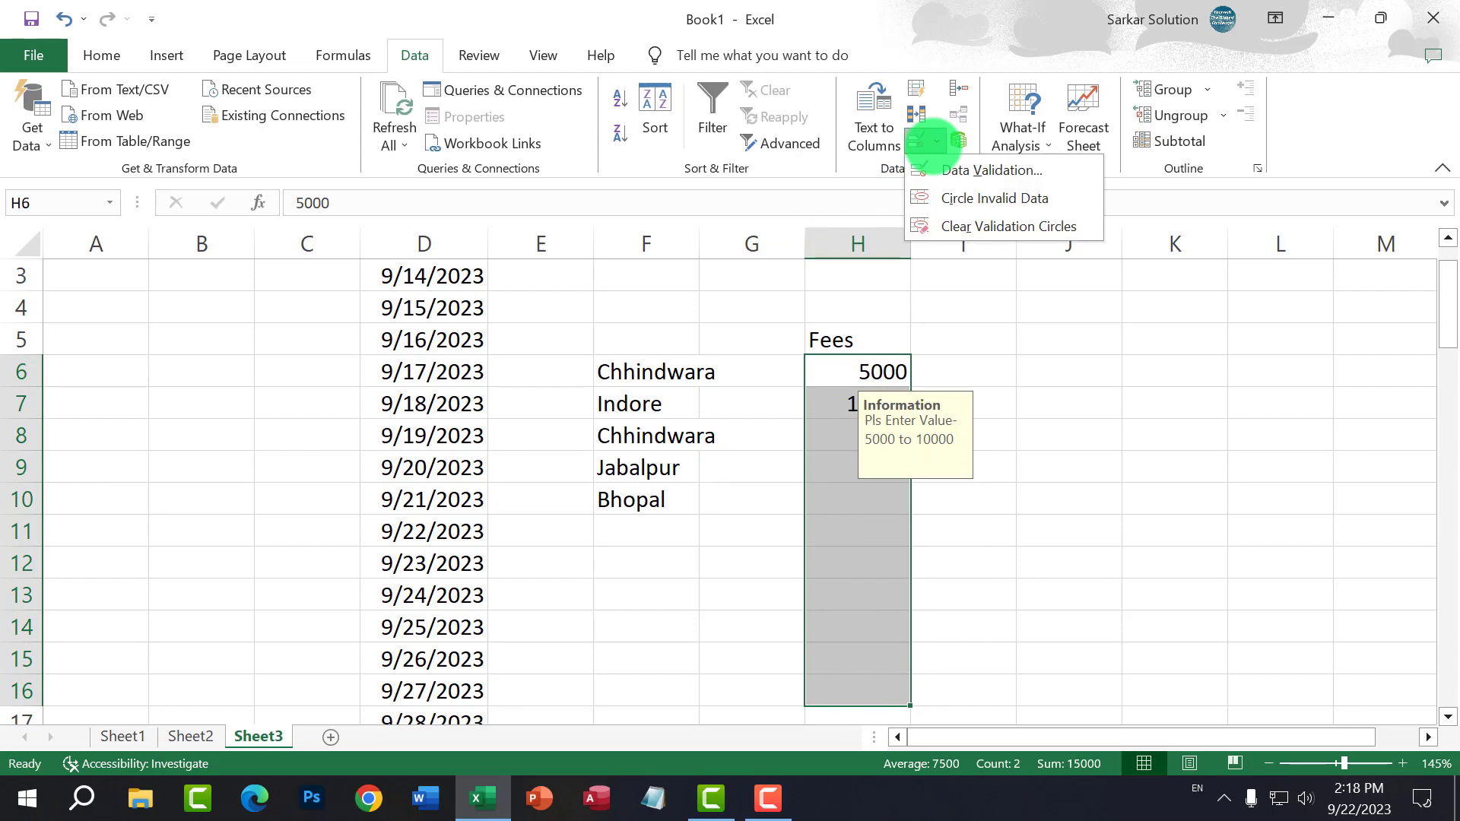
pyautogui.click(949, 170)
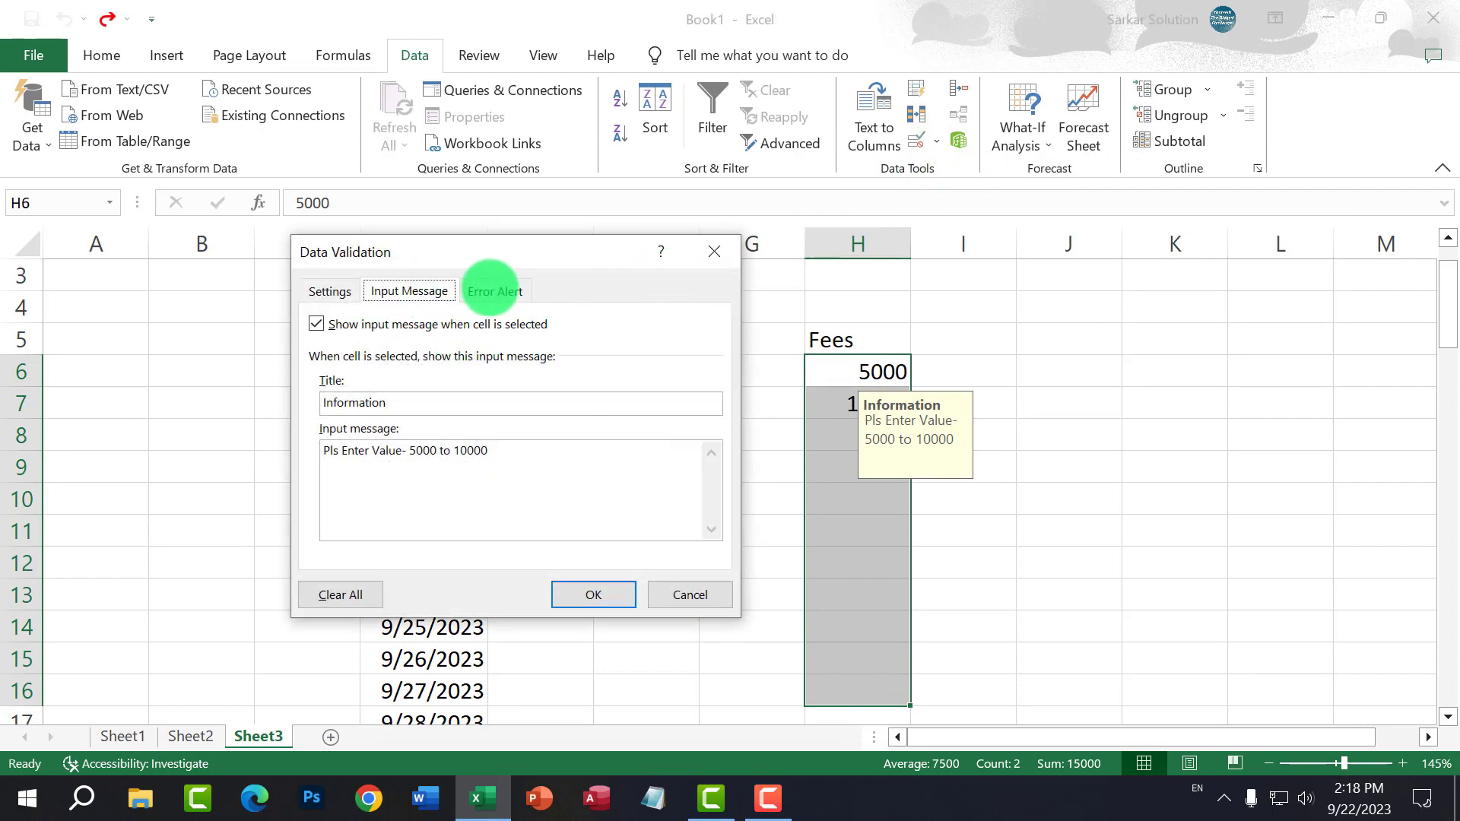
pyautogui.click(494, 291)
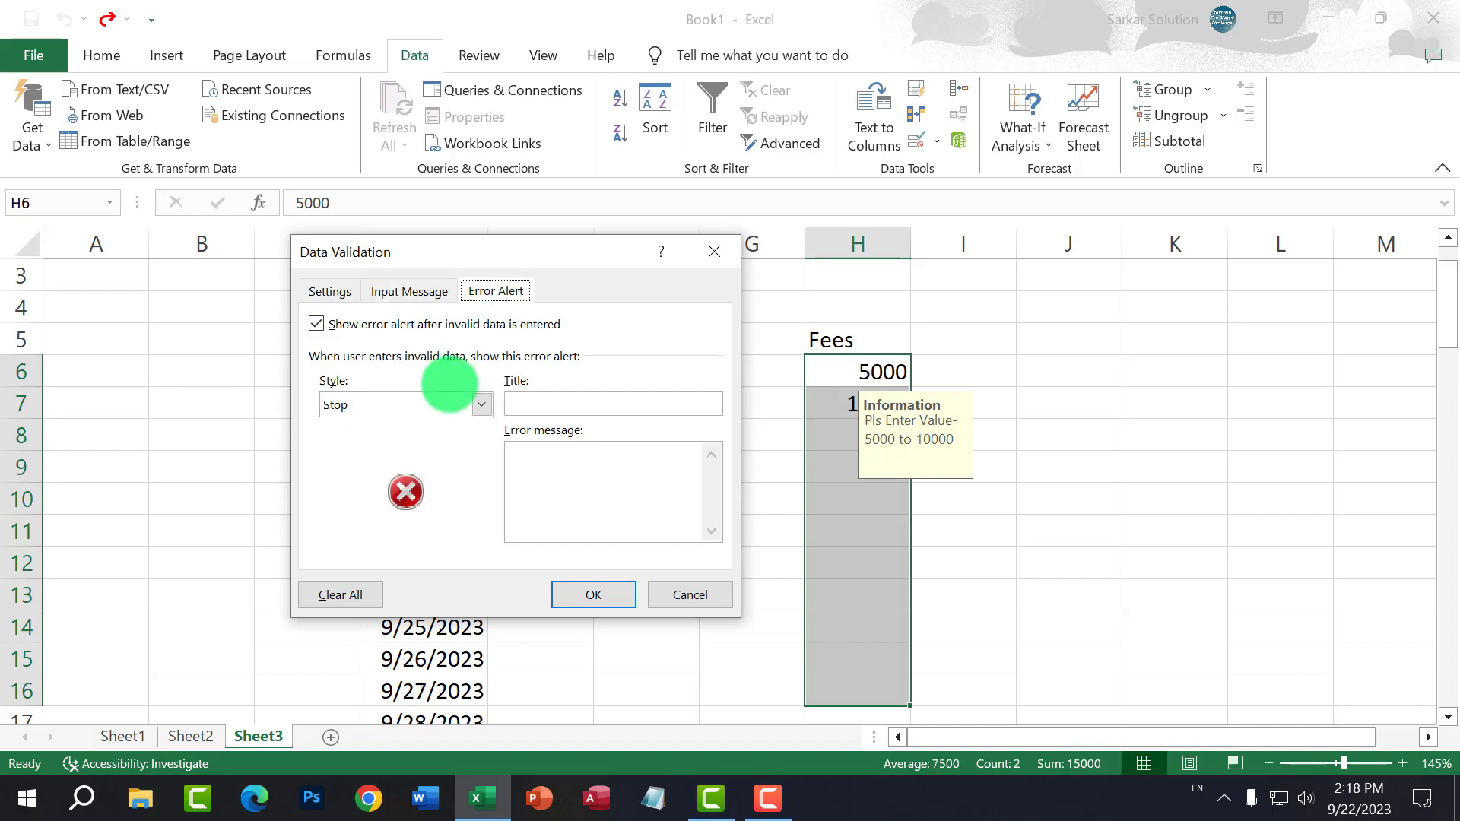
pyautogui.click(457, 404)
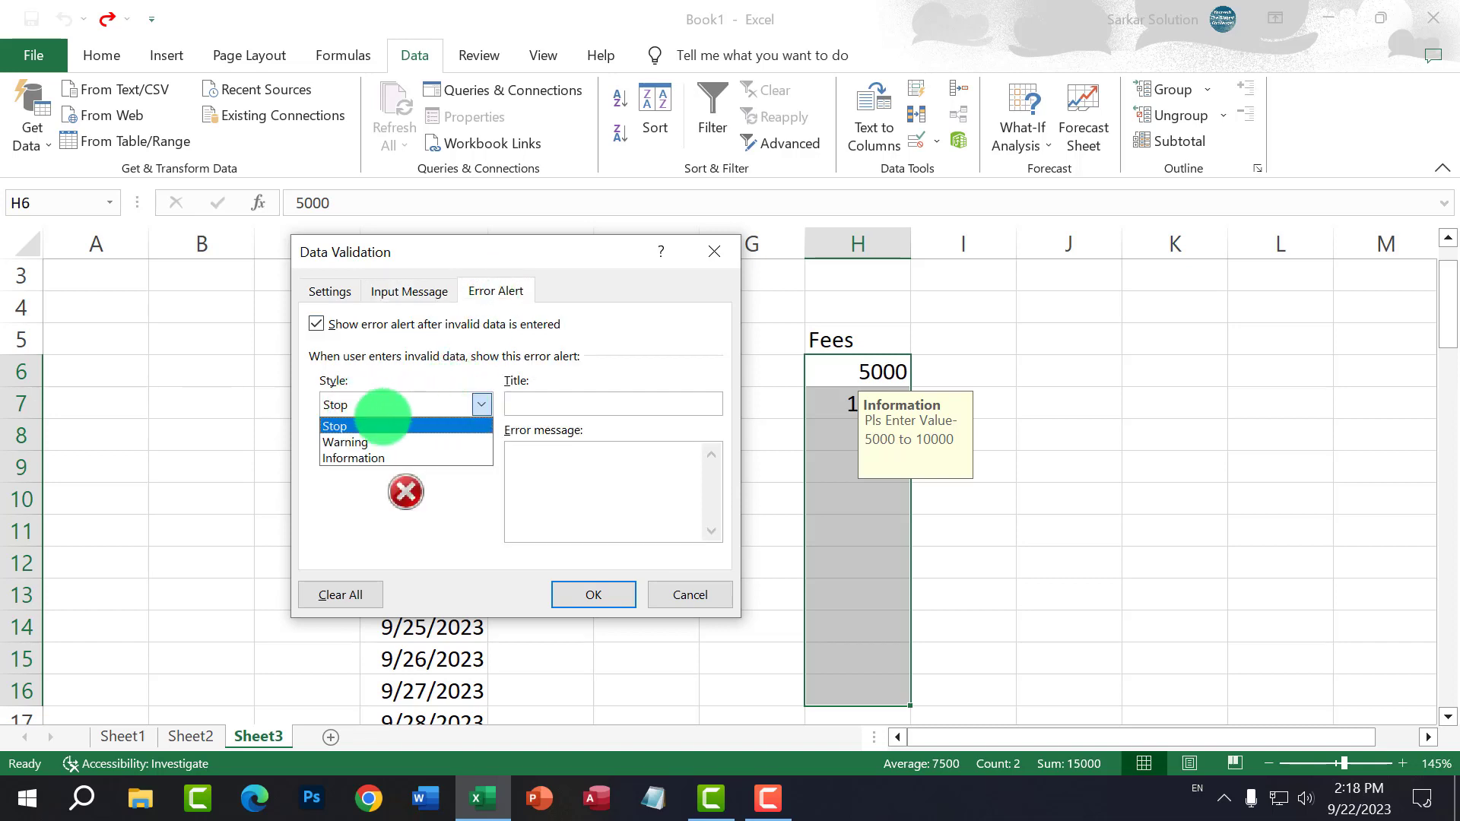
pyautogui.click(348, 443)
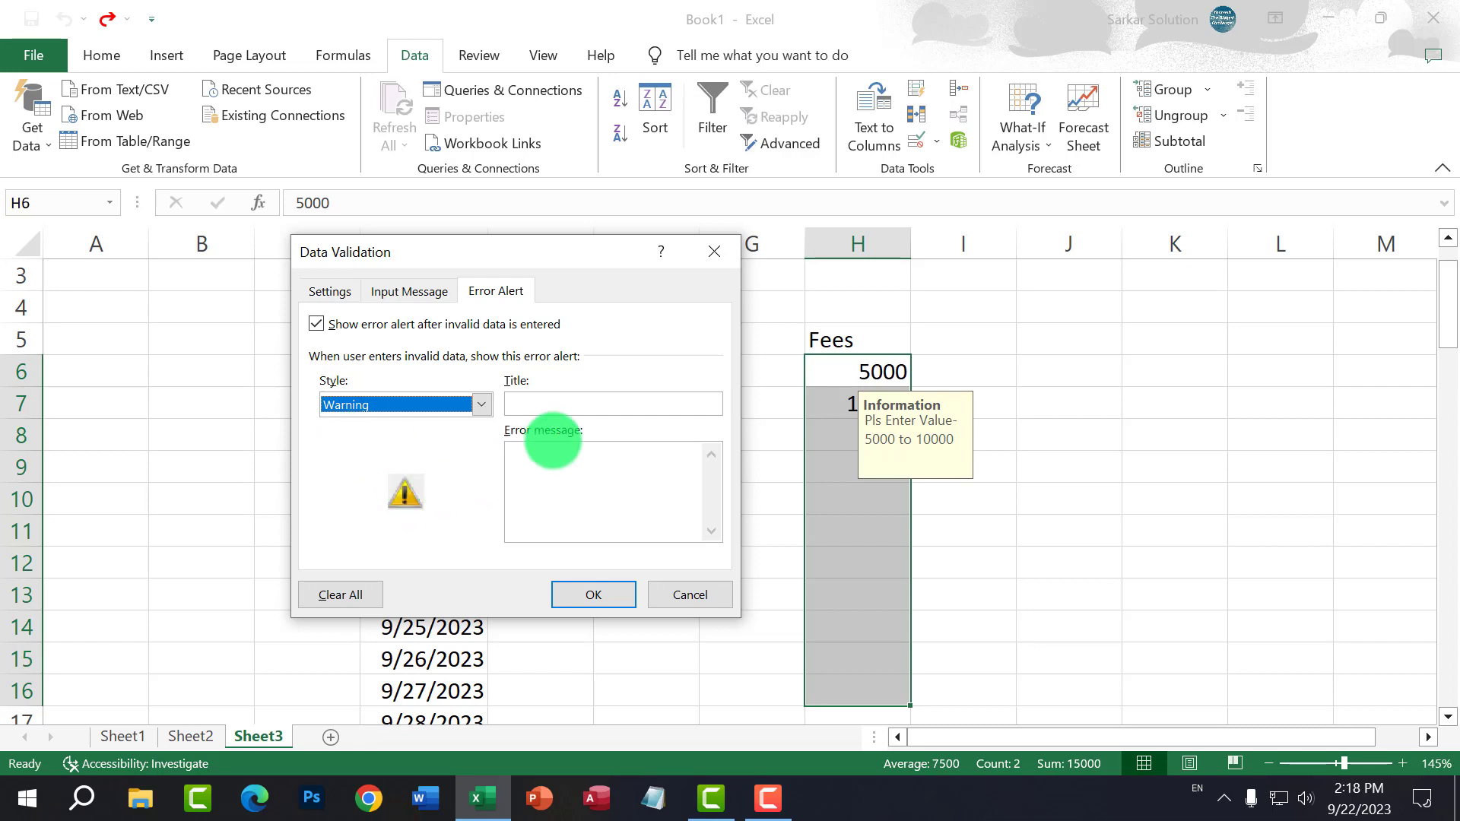
pyautogui.click(585, 404)
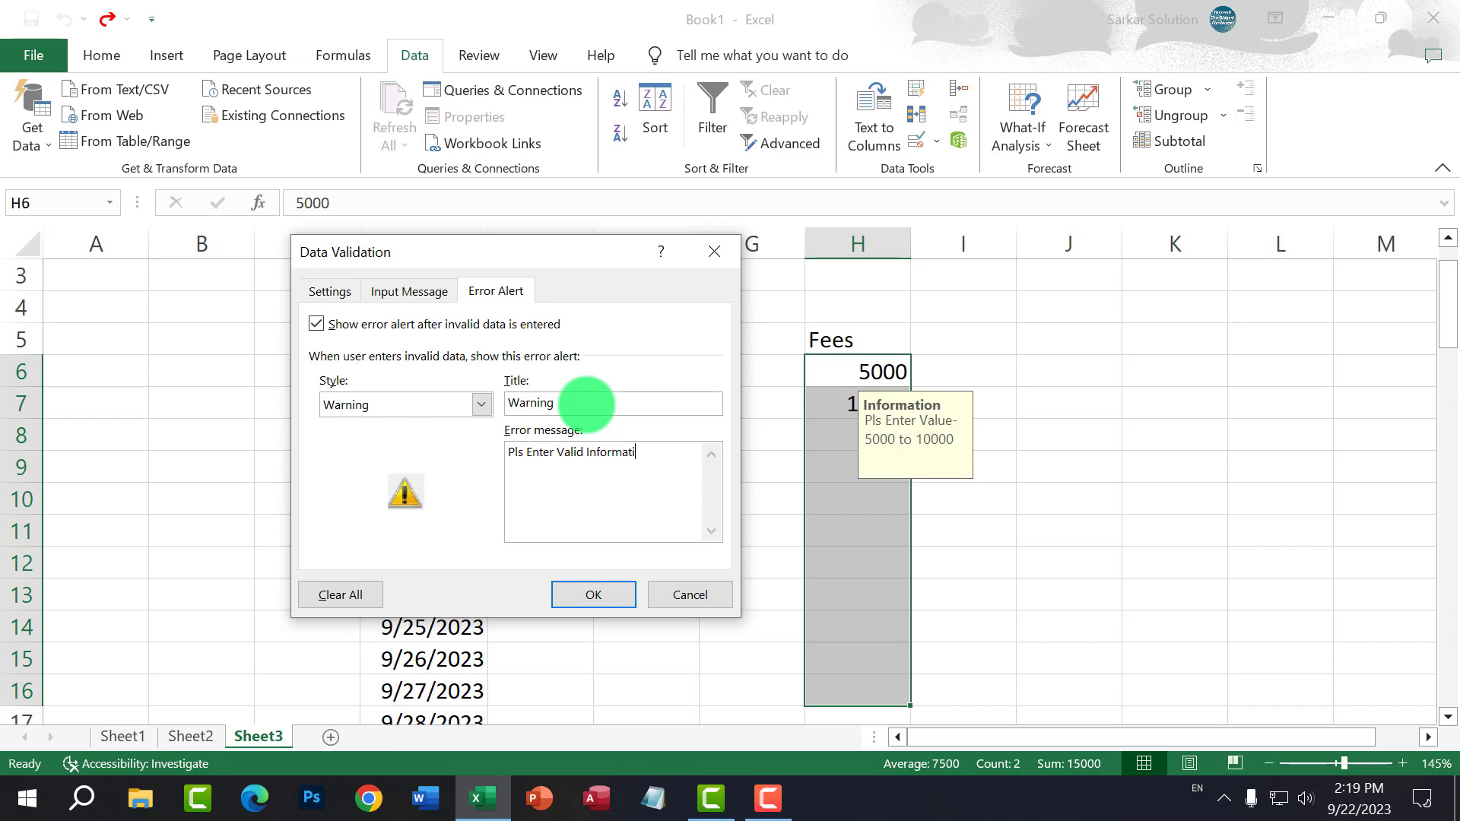
pyautogui.click(600, 593)
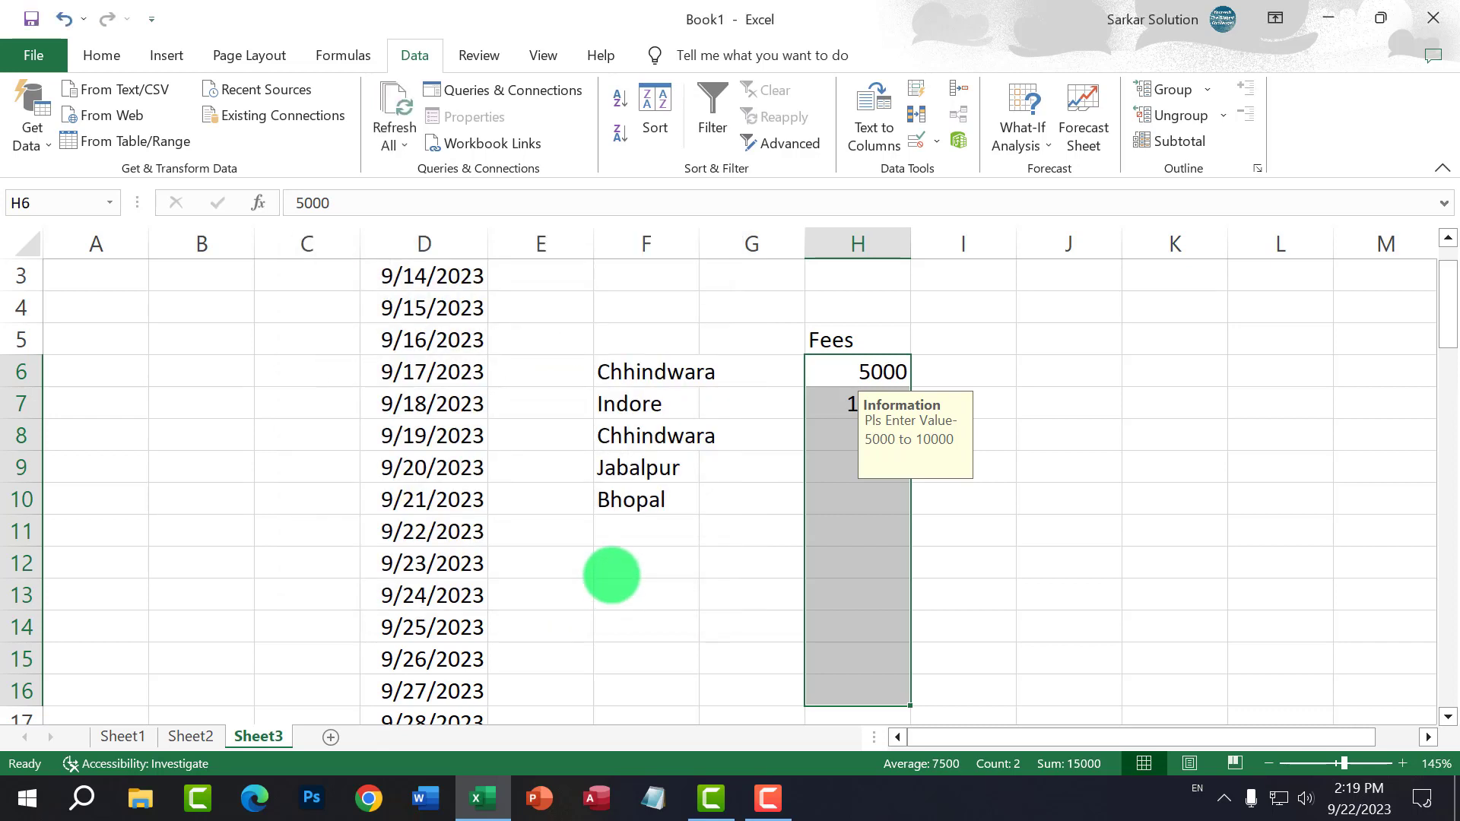
# Step: Test the warning alert by entering 4000 in cell H8 and choosing to continue with the out-of-range value
pyautogui.click(1017, 538)
pyautogui.click(874, 434)
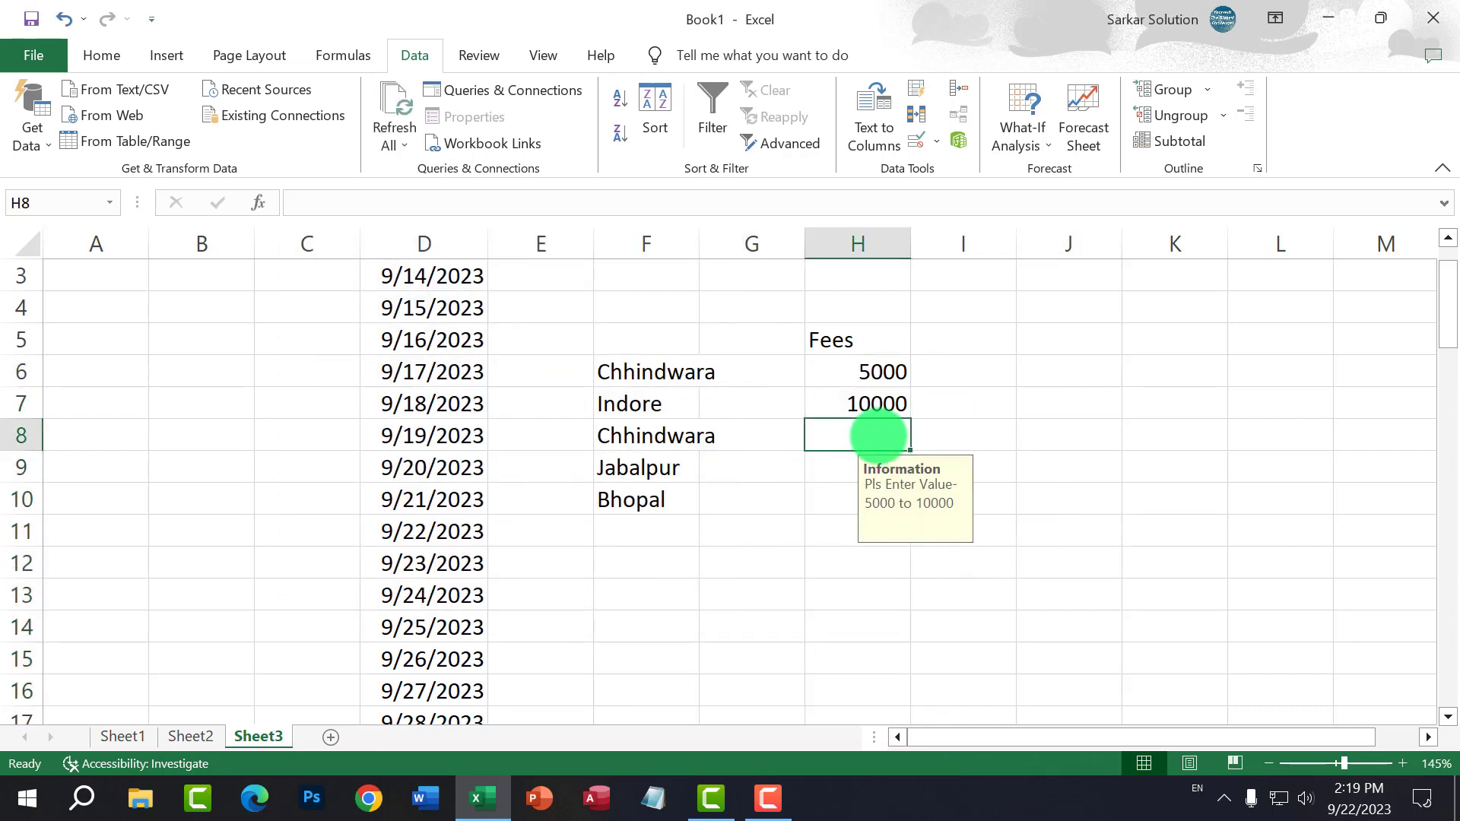
pyautogui.write('4000')
pyautogui.press('Return')
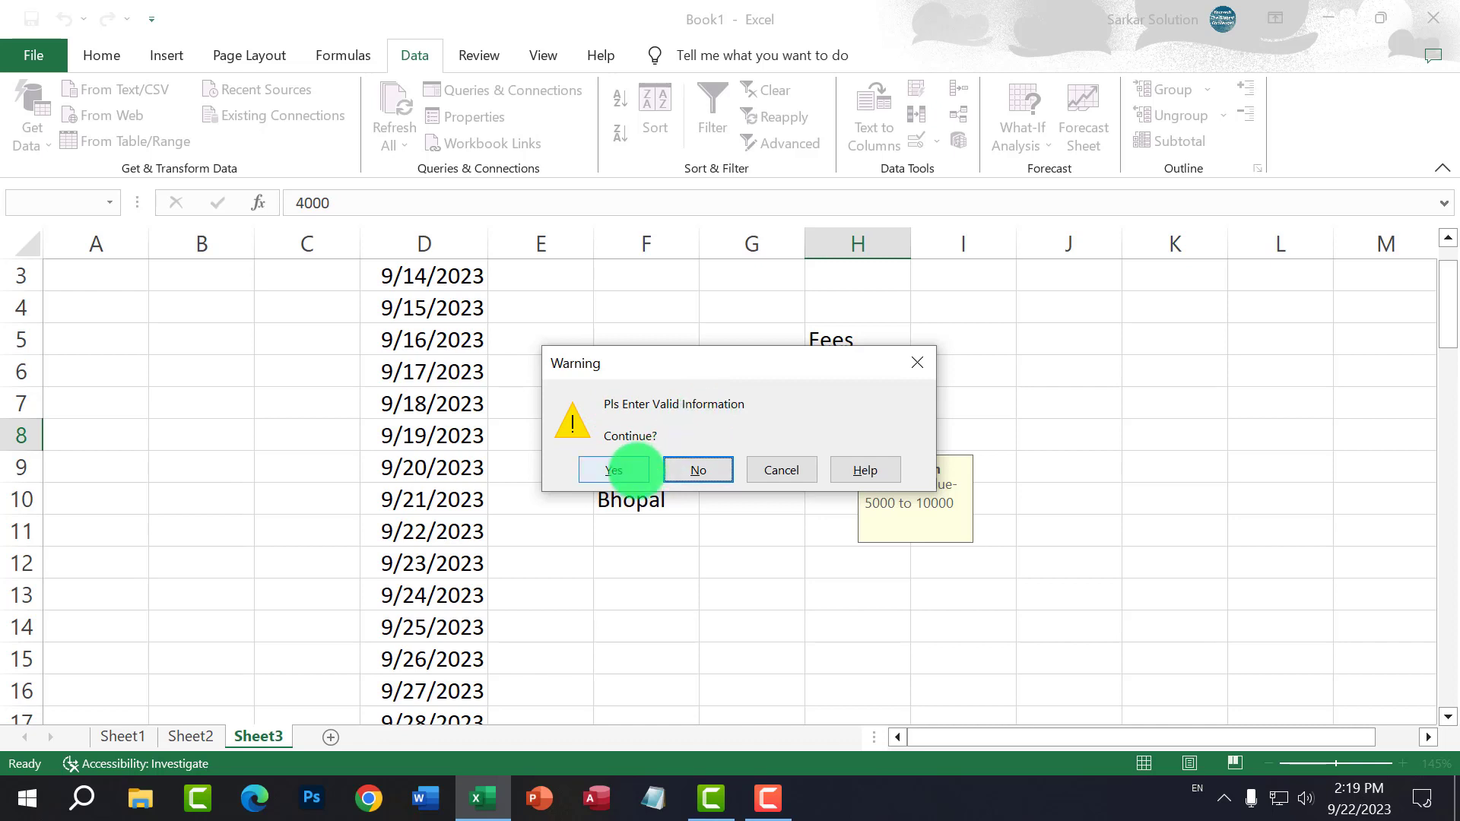
pyautogui.click(637, 471)
# Step: Try to enter 11000 in cell H8 and cancel the entry at the warning
pyautogui.click(886, 437)
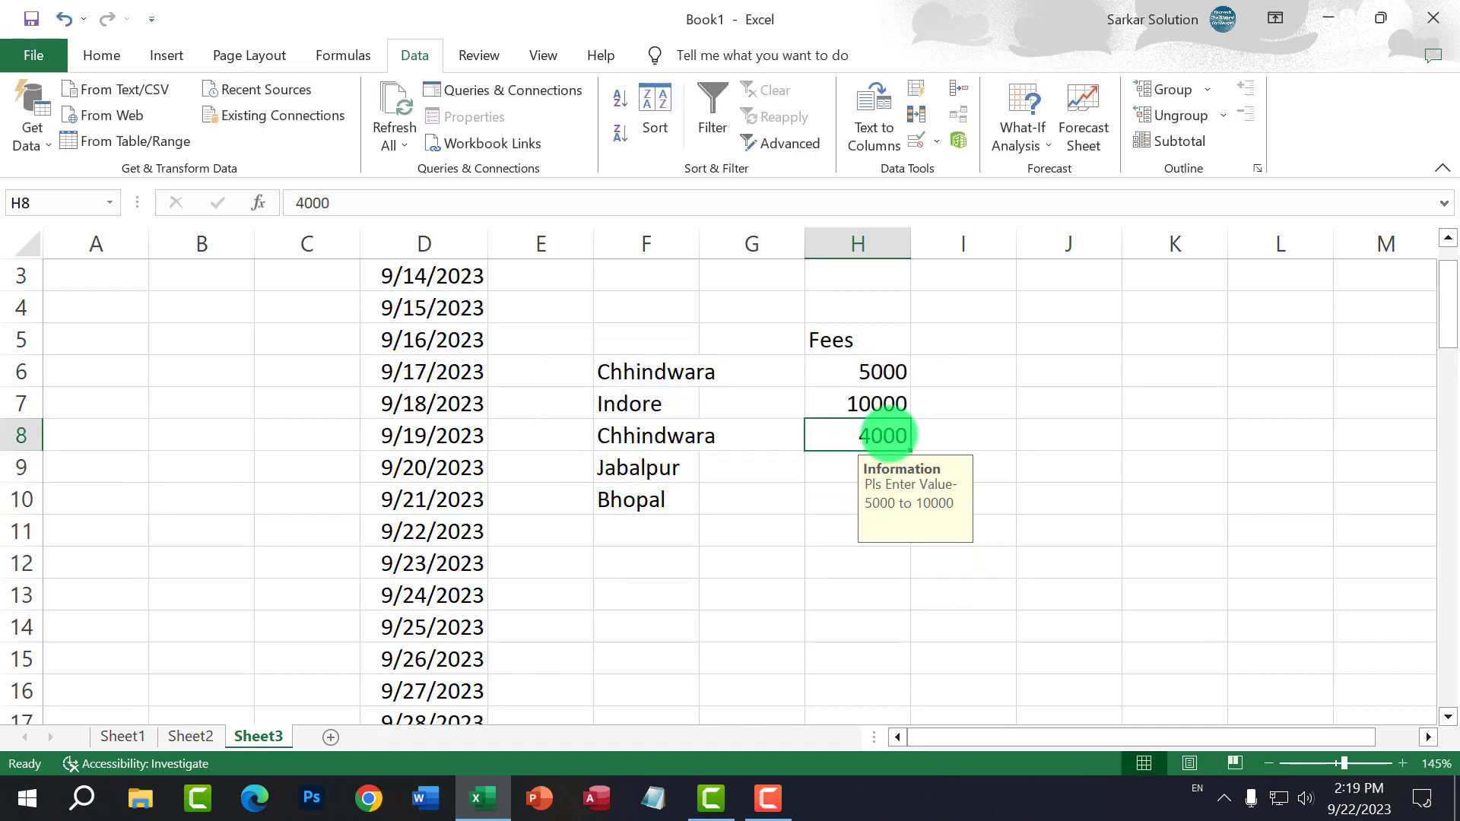
pyautogui.write('11')
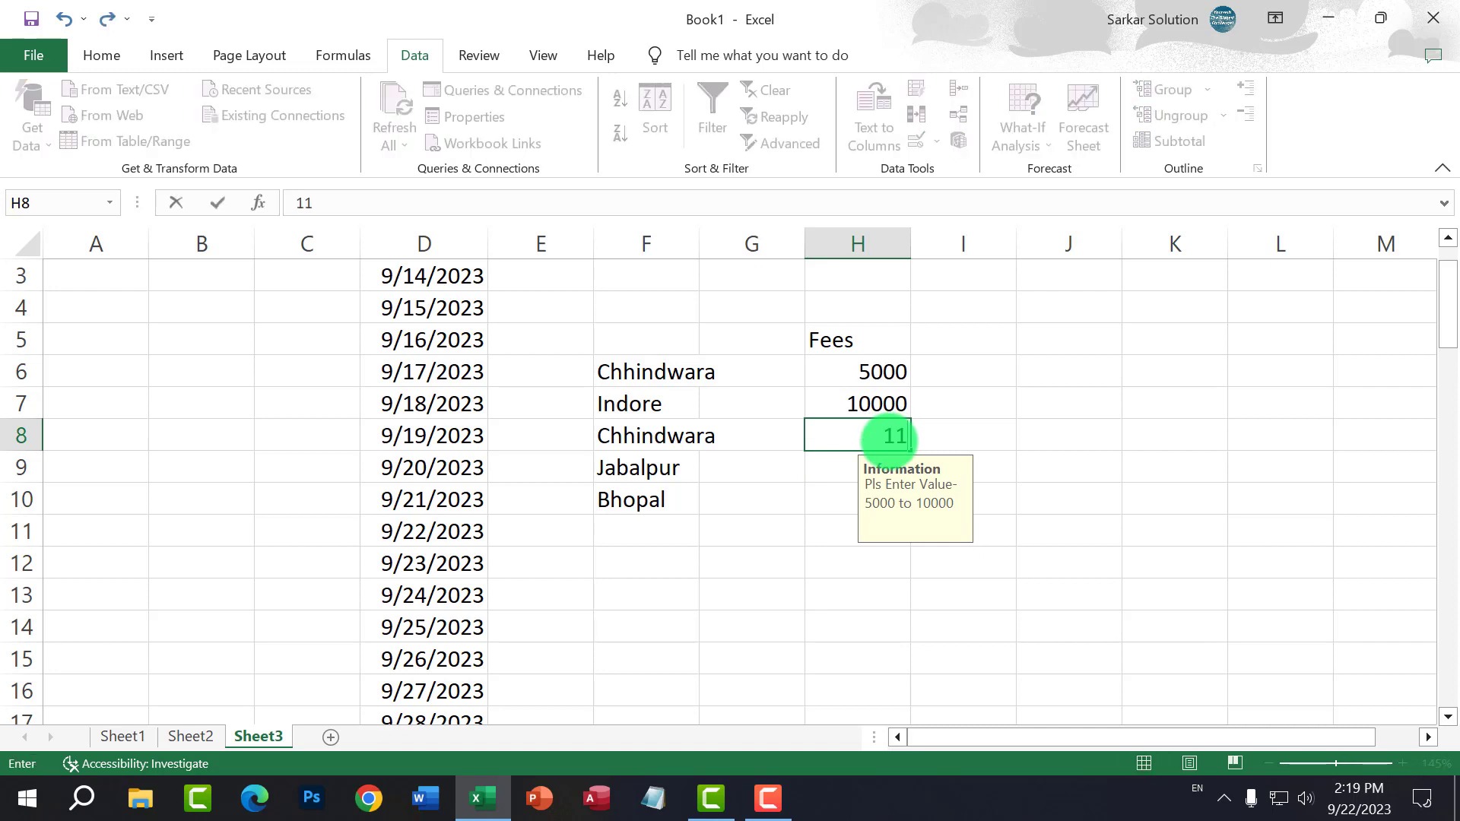
pyautogui.write('000')
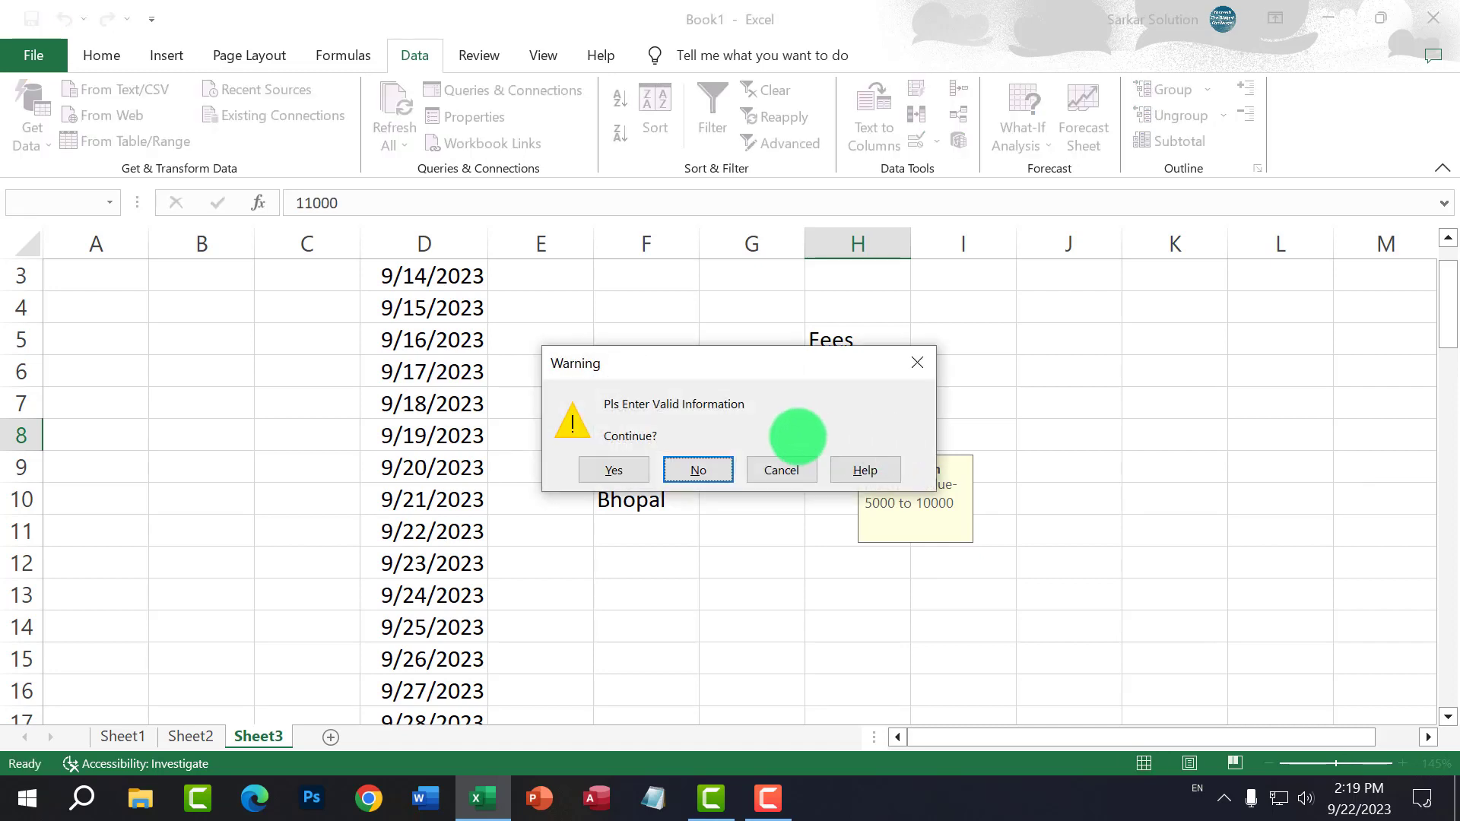
pyautogui.click(791, 471)
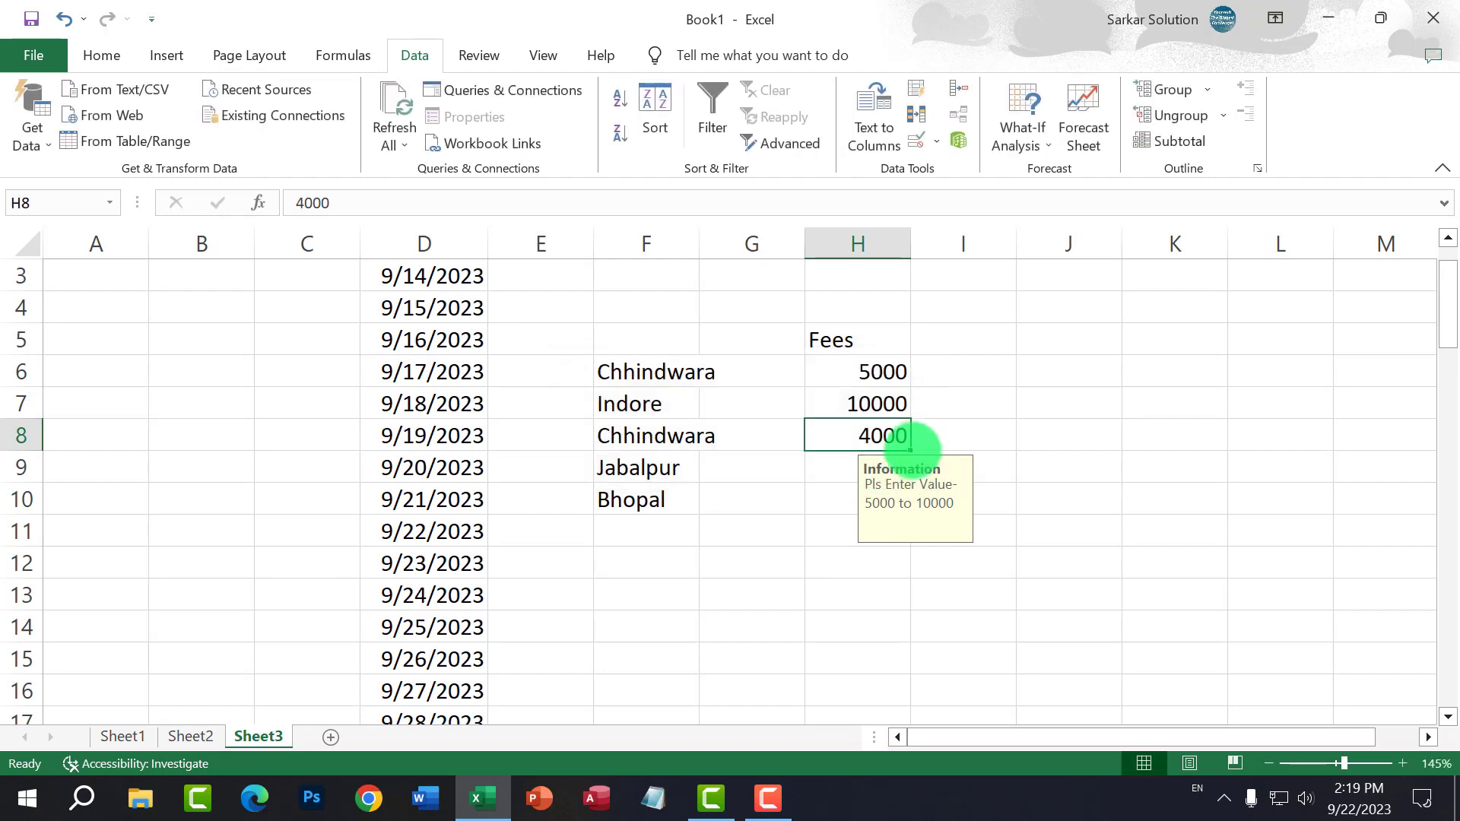
# Step: Enter 6000 in cell H8 as a Fees value within the allowed range
pyautogui.write('600')
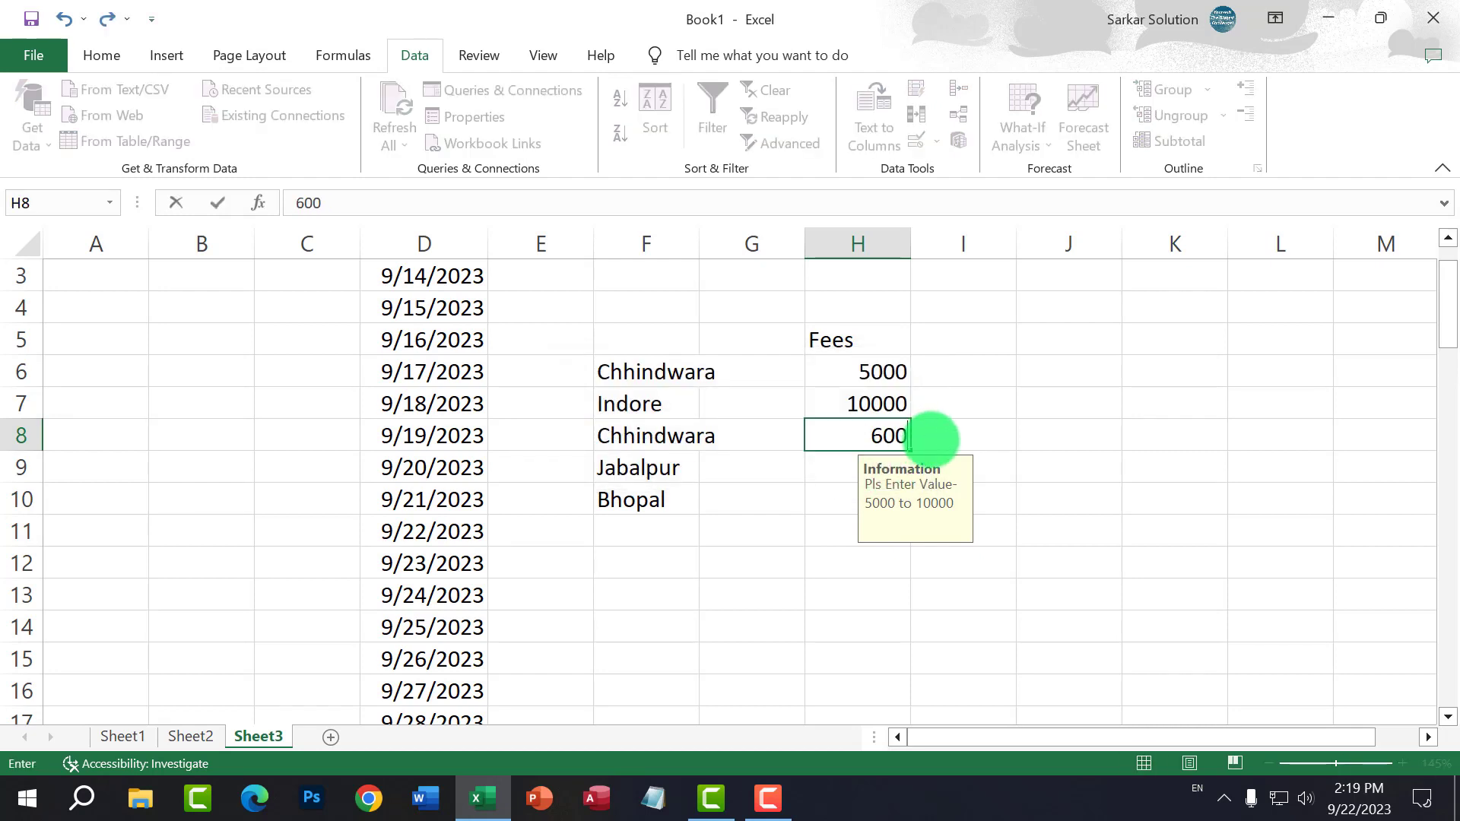
pyautogui.press('Return')
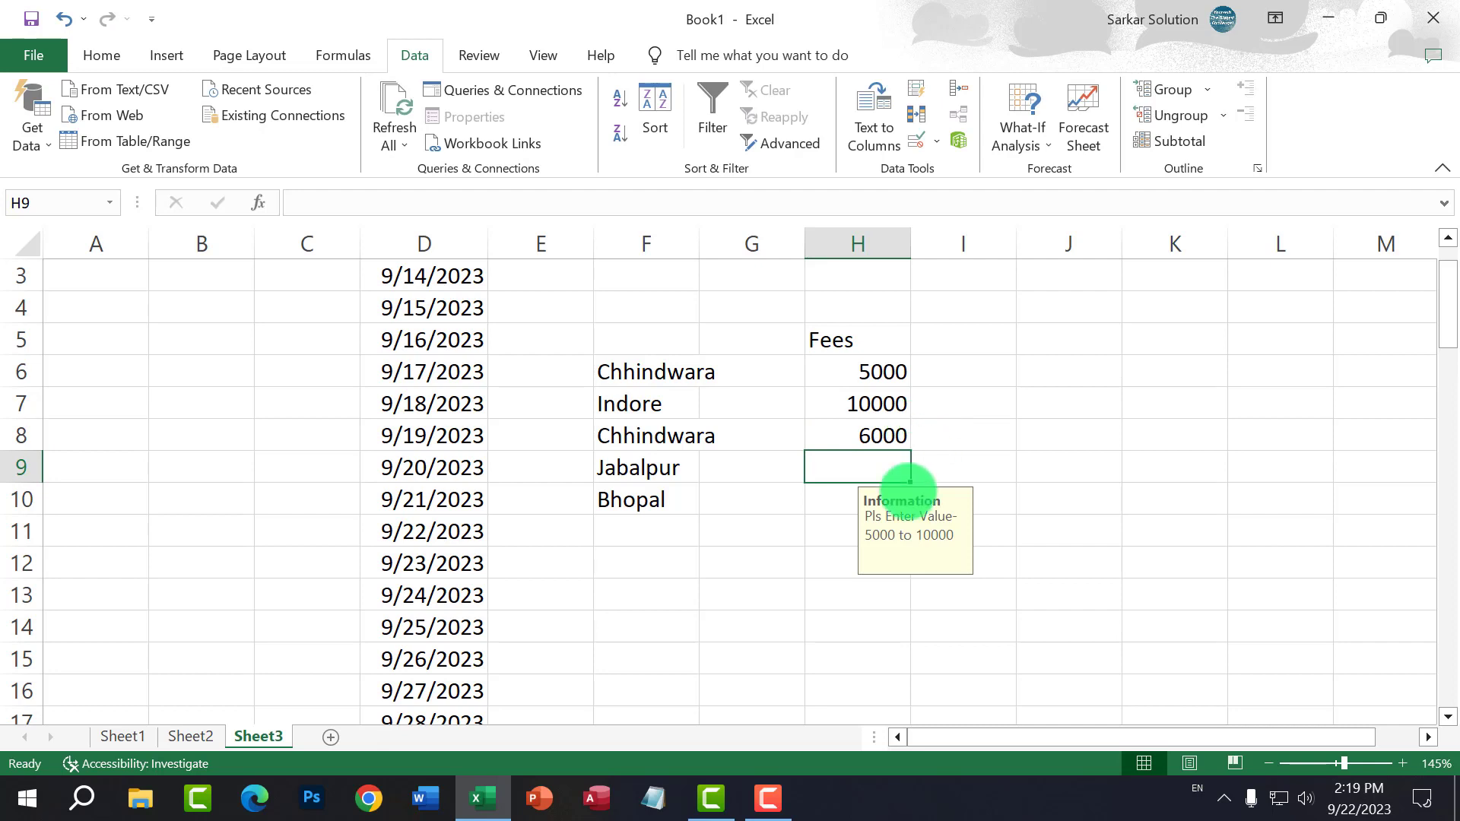
pyautogui.click(952, 473)
pyautogui.click(886, 439)
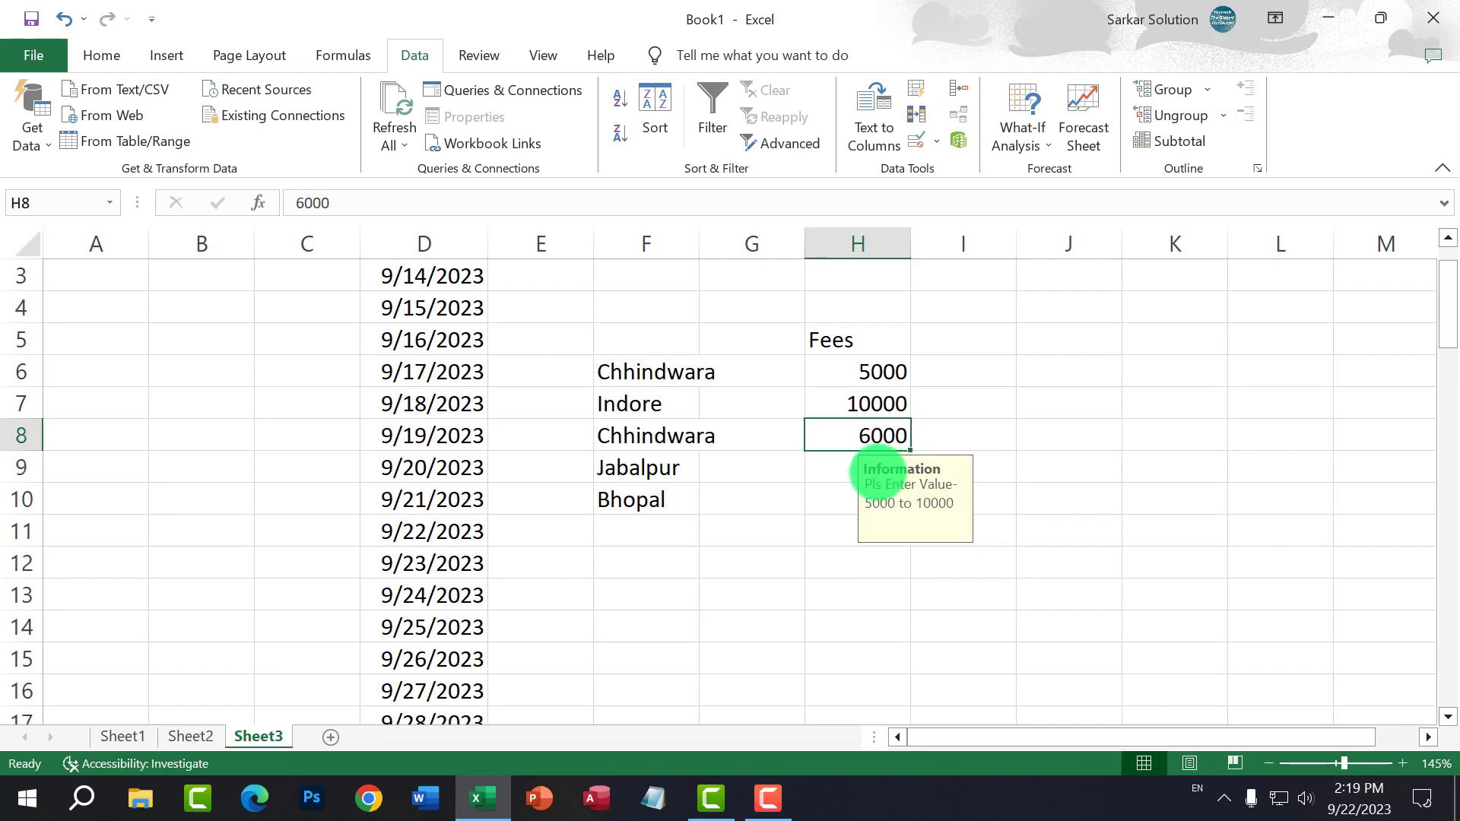
pyautogui.click(843, 469)
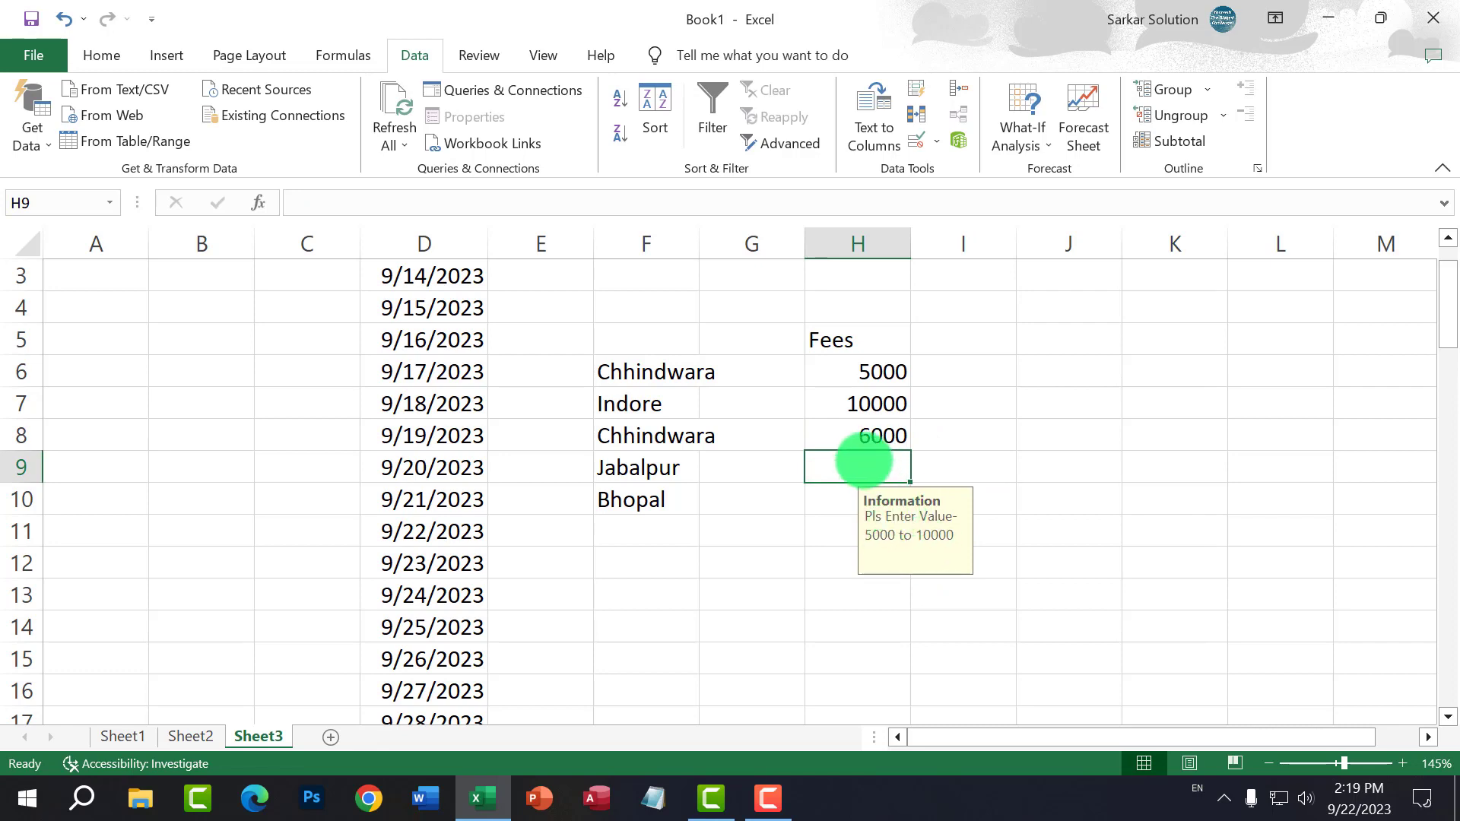
# Step: Review the validation criteria of Fees cells H6:H15 and close the Data Validation dialog without changes
pyautogui.moveTo(866, 371); pyautogui.dragTo(856, 658)
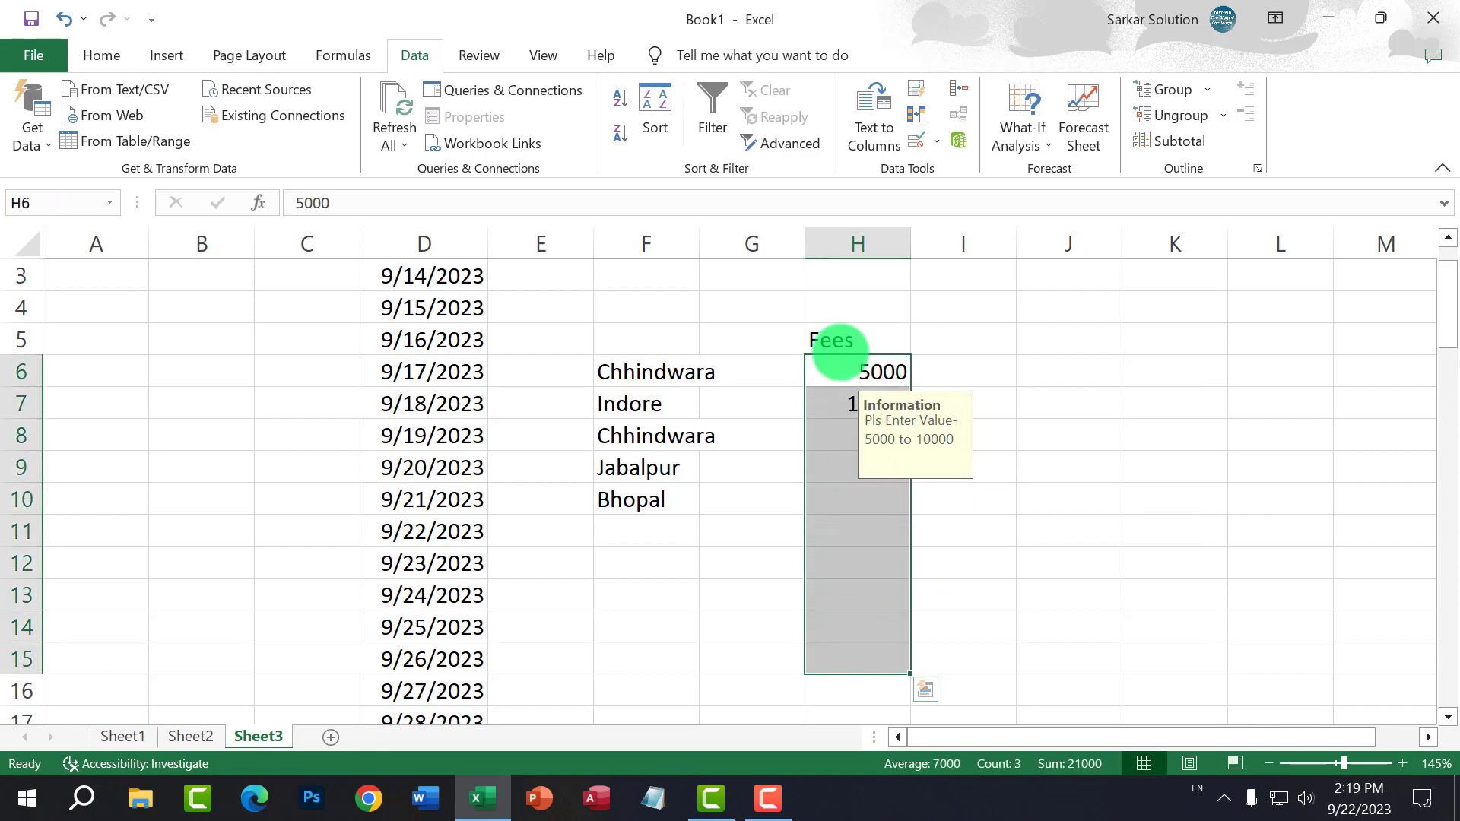
pyautogui.click(936, 140)
pyautogui.click(943, 168)
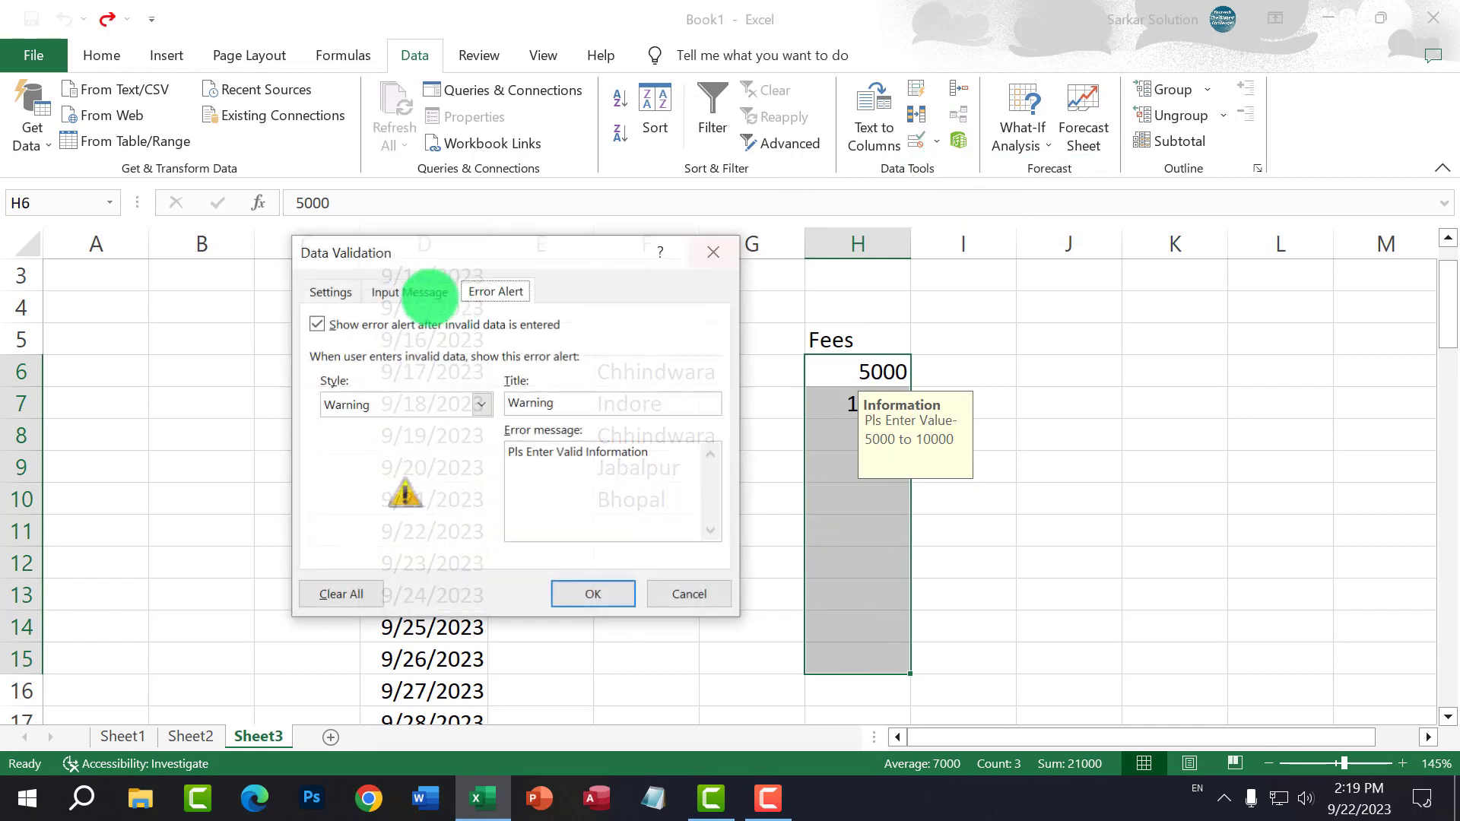
pyautogui.click(340, 290)
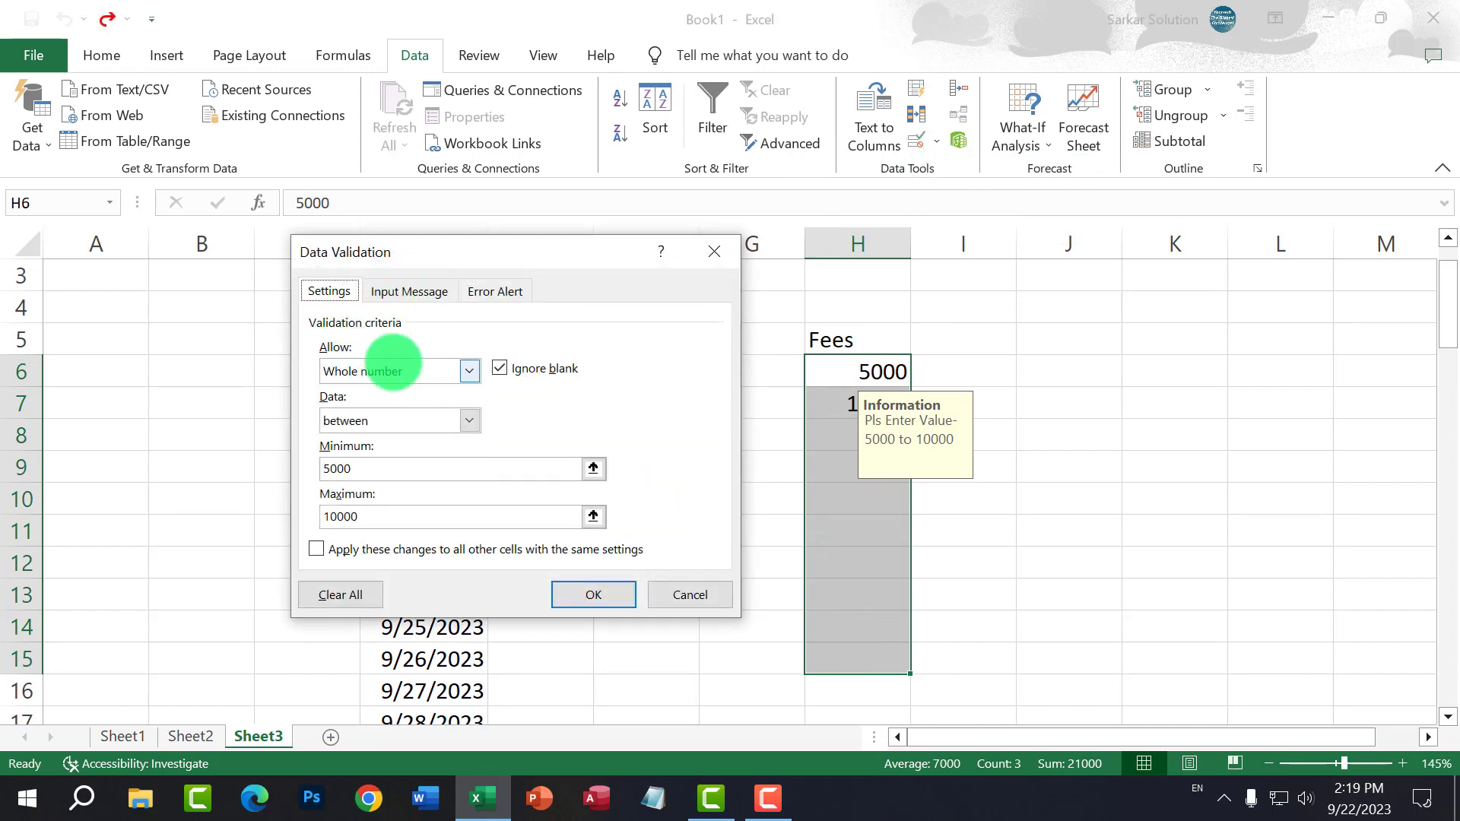
pyautogui.click(679, 596)
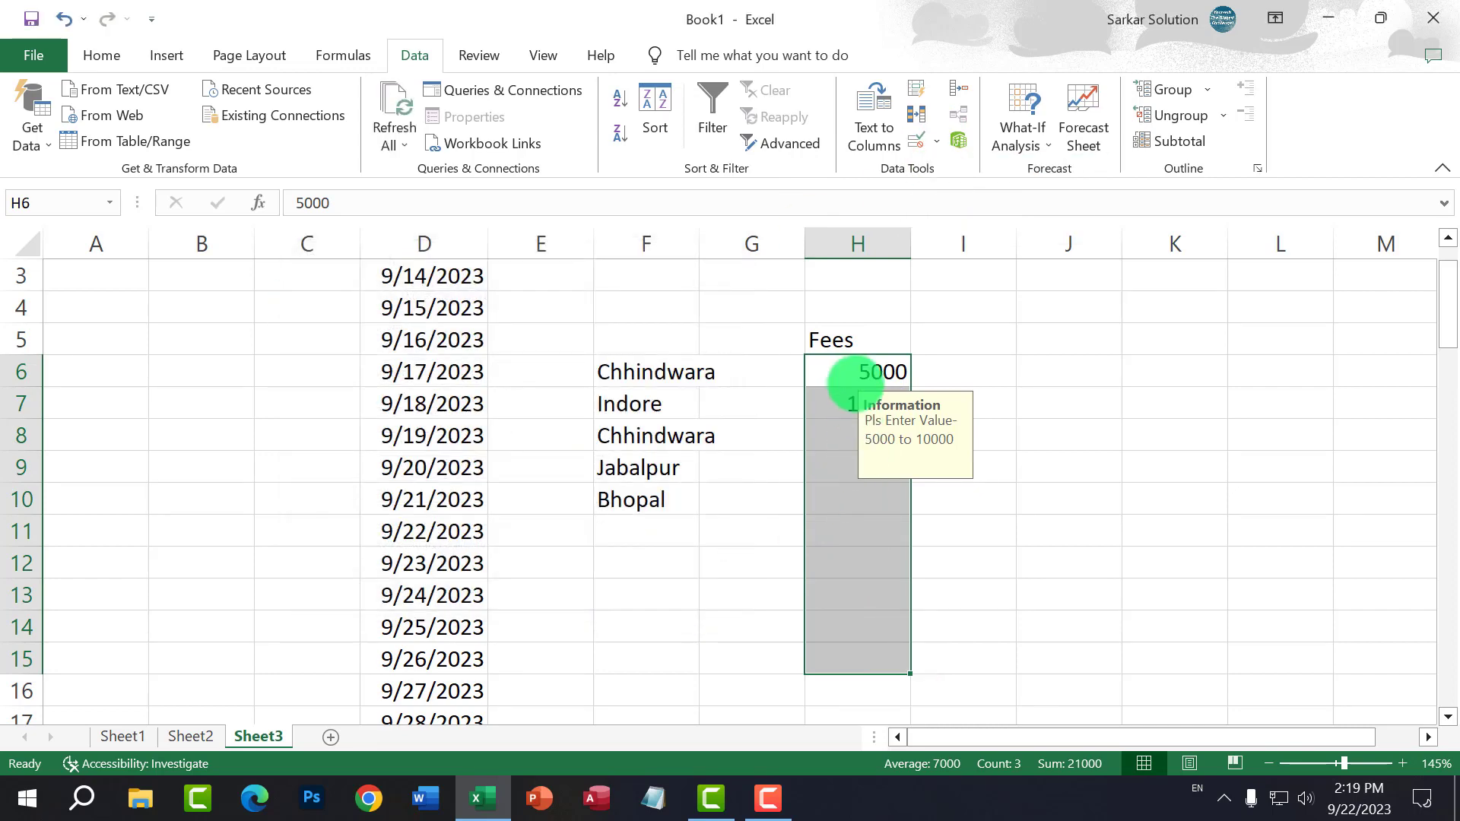
# Step: Enter a person's full name in cell F14, below the city list
pyautogui.click(658, 532)
pyautogui.scroll(-2, 639, 541)
pyautogui.click(635, 439)
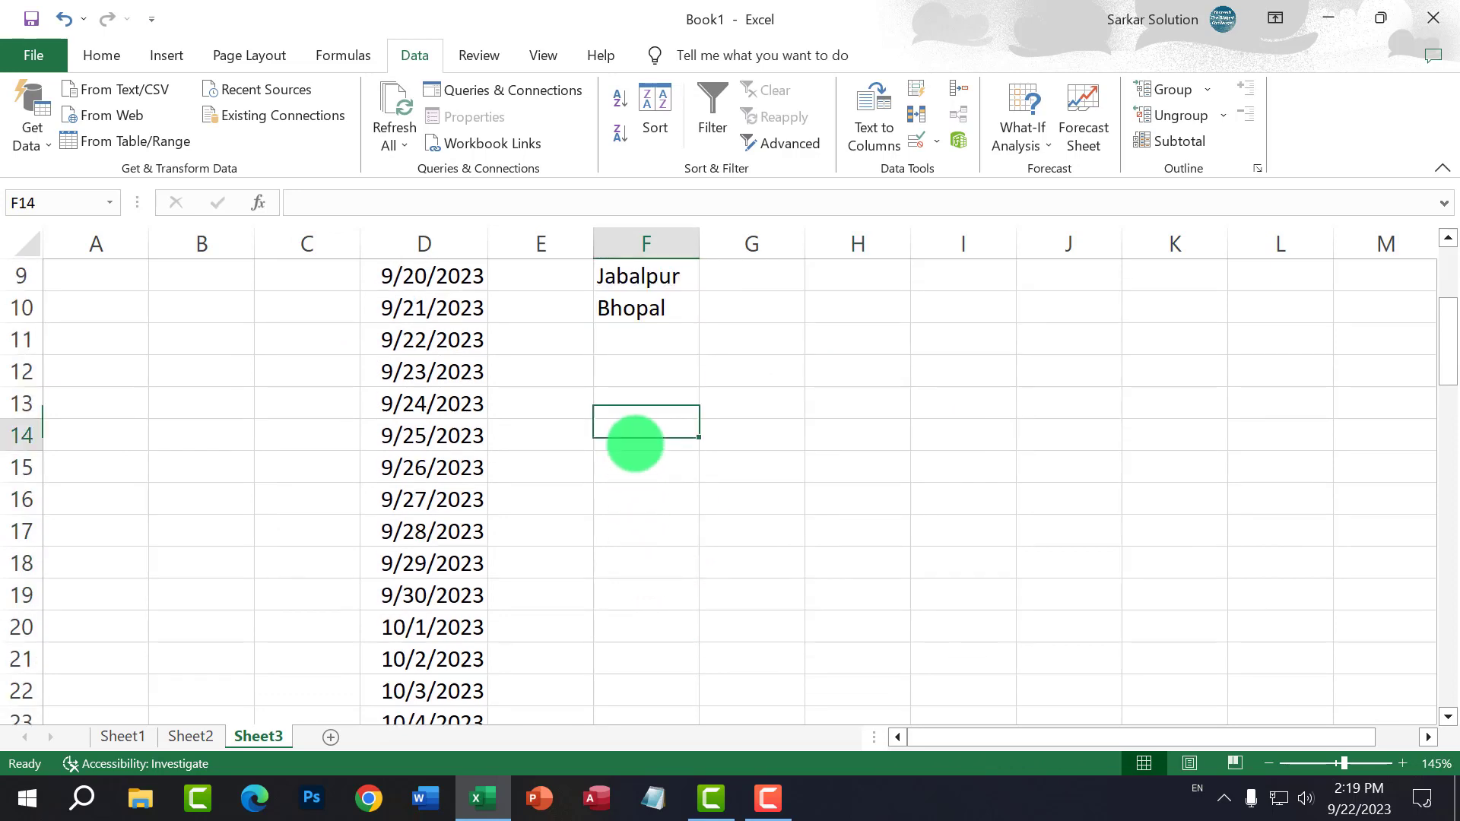
pyautogui.write('Su')
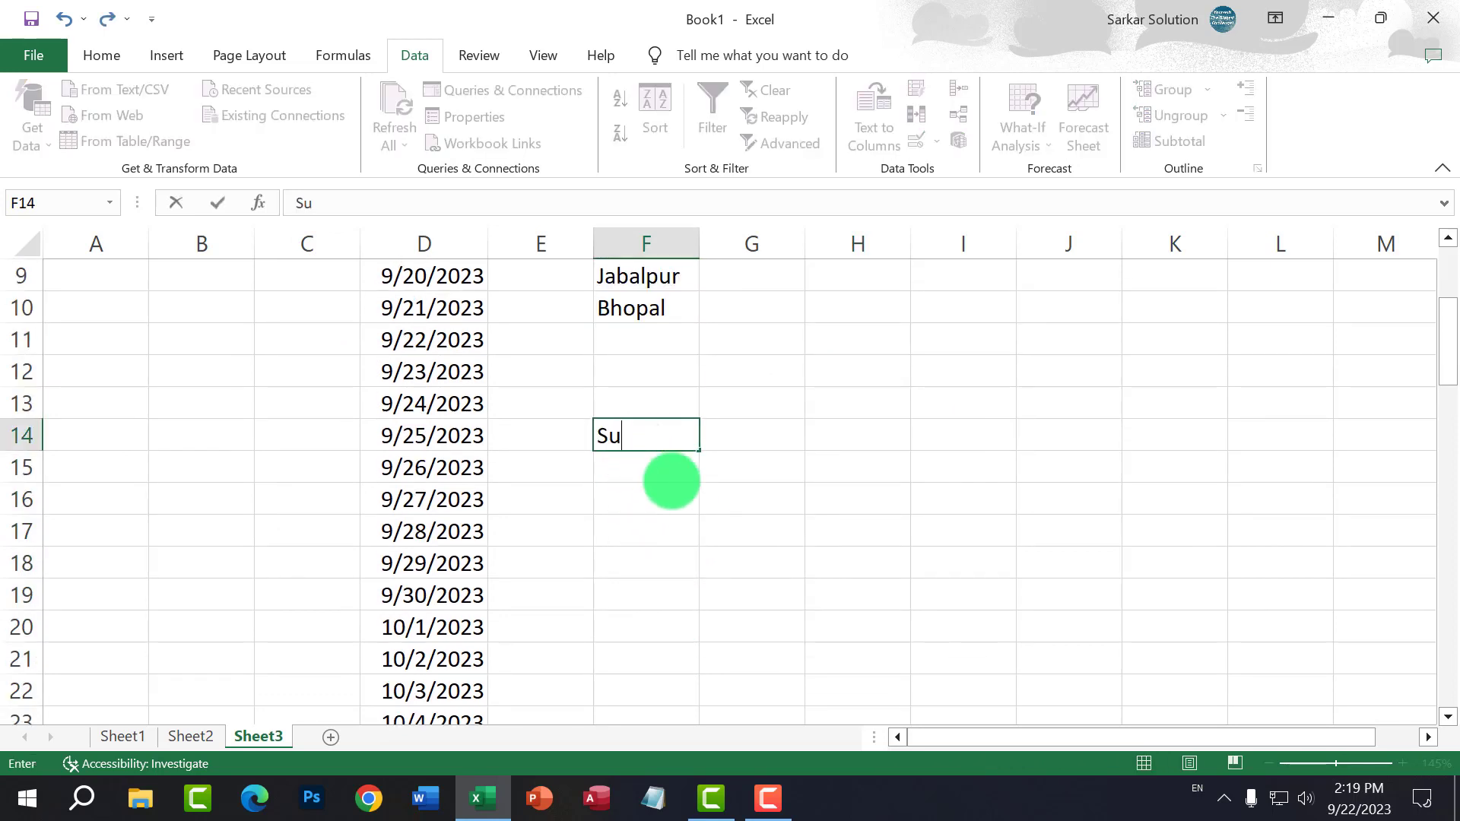
pyautogui.write('resh Kumar S')
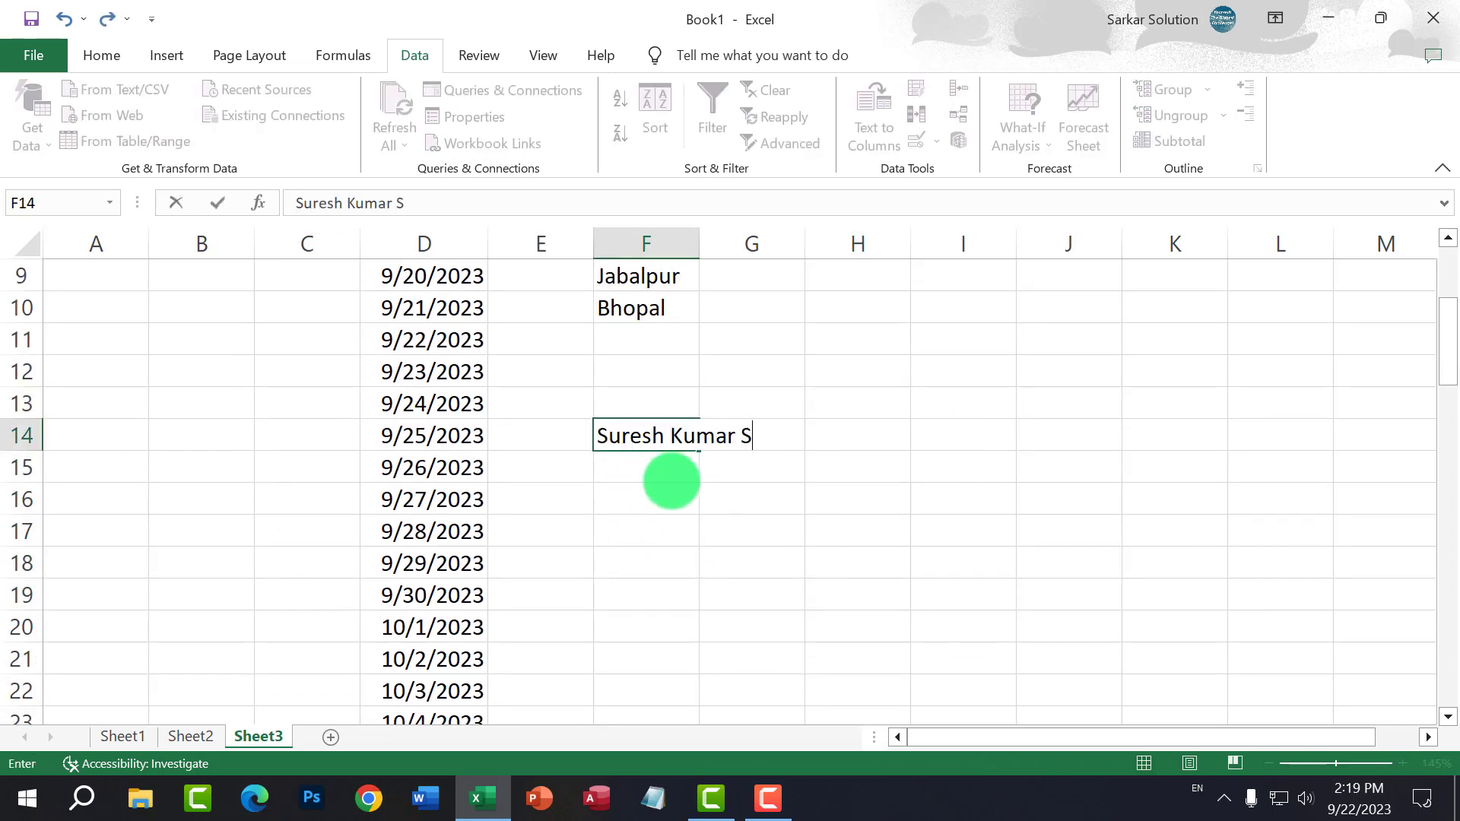
pyautogui.write('harma')
pyautogui.press('Return')
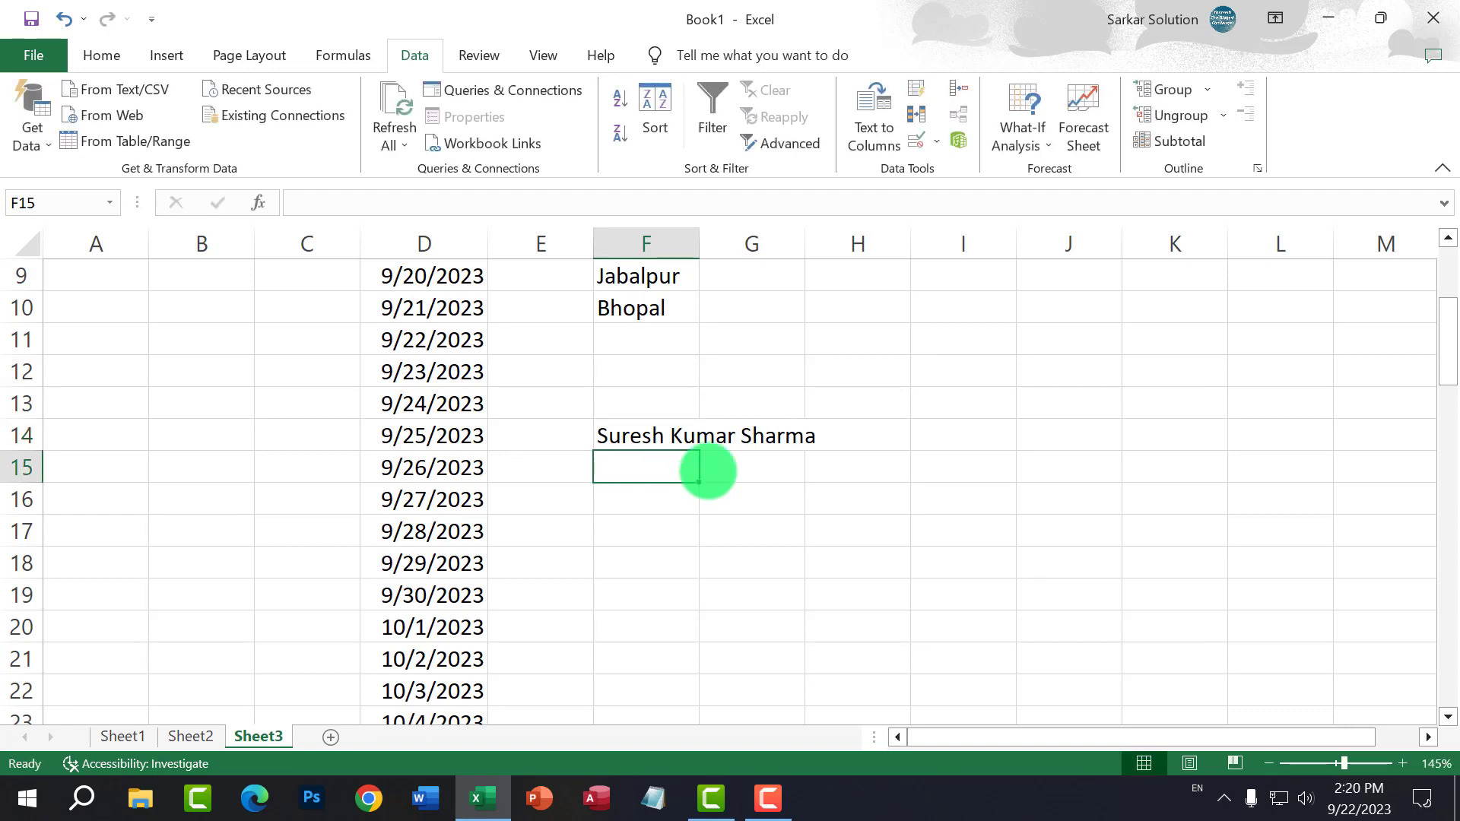
# Step: Add the heading Name in cell F13 above the full name
pyautogui.click(646, 439)
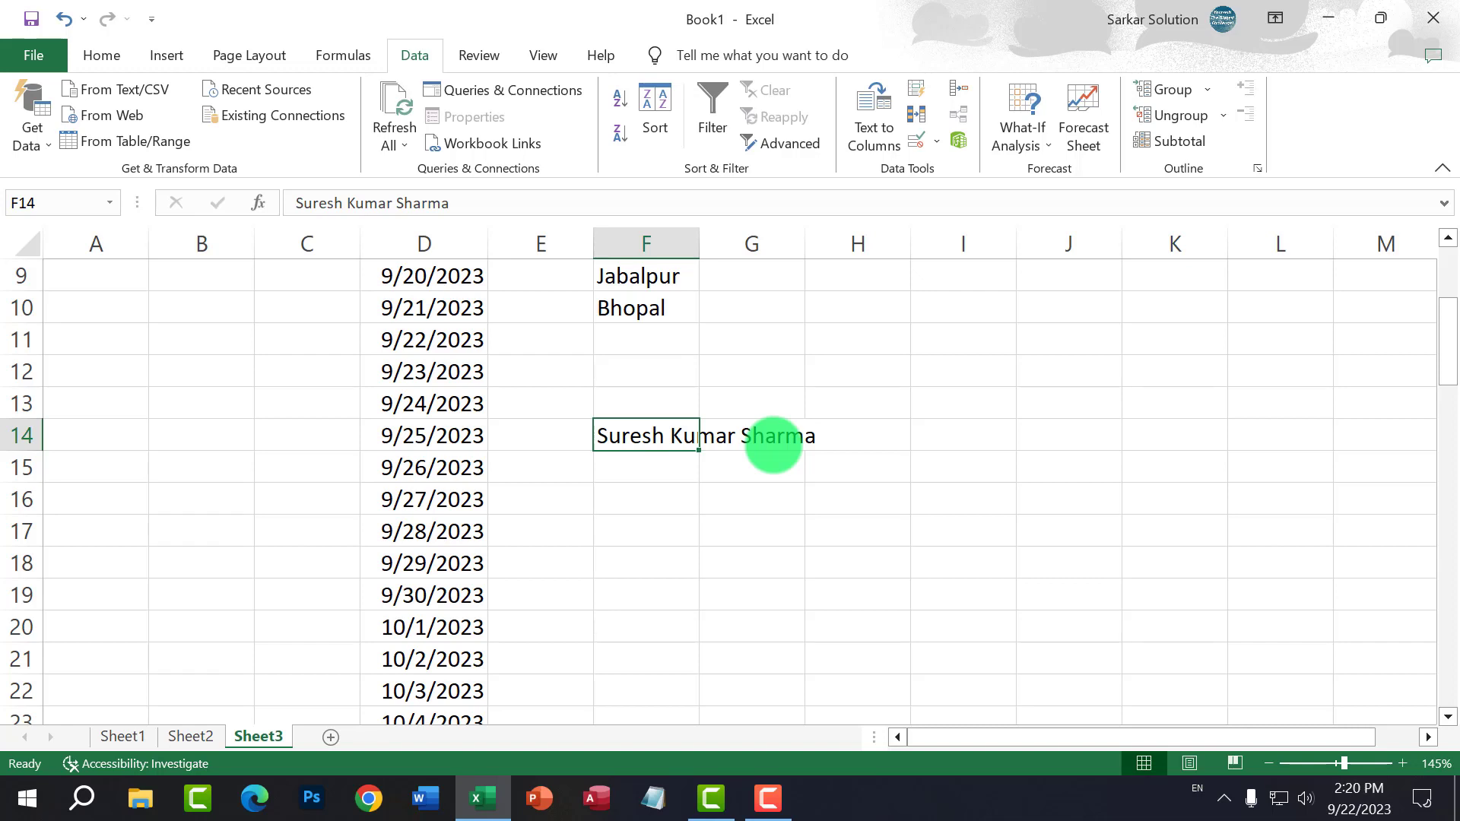
pyautogui.click(730, 501)
pyautogui.click(648, 397)
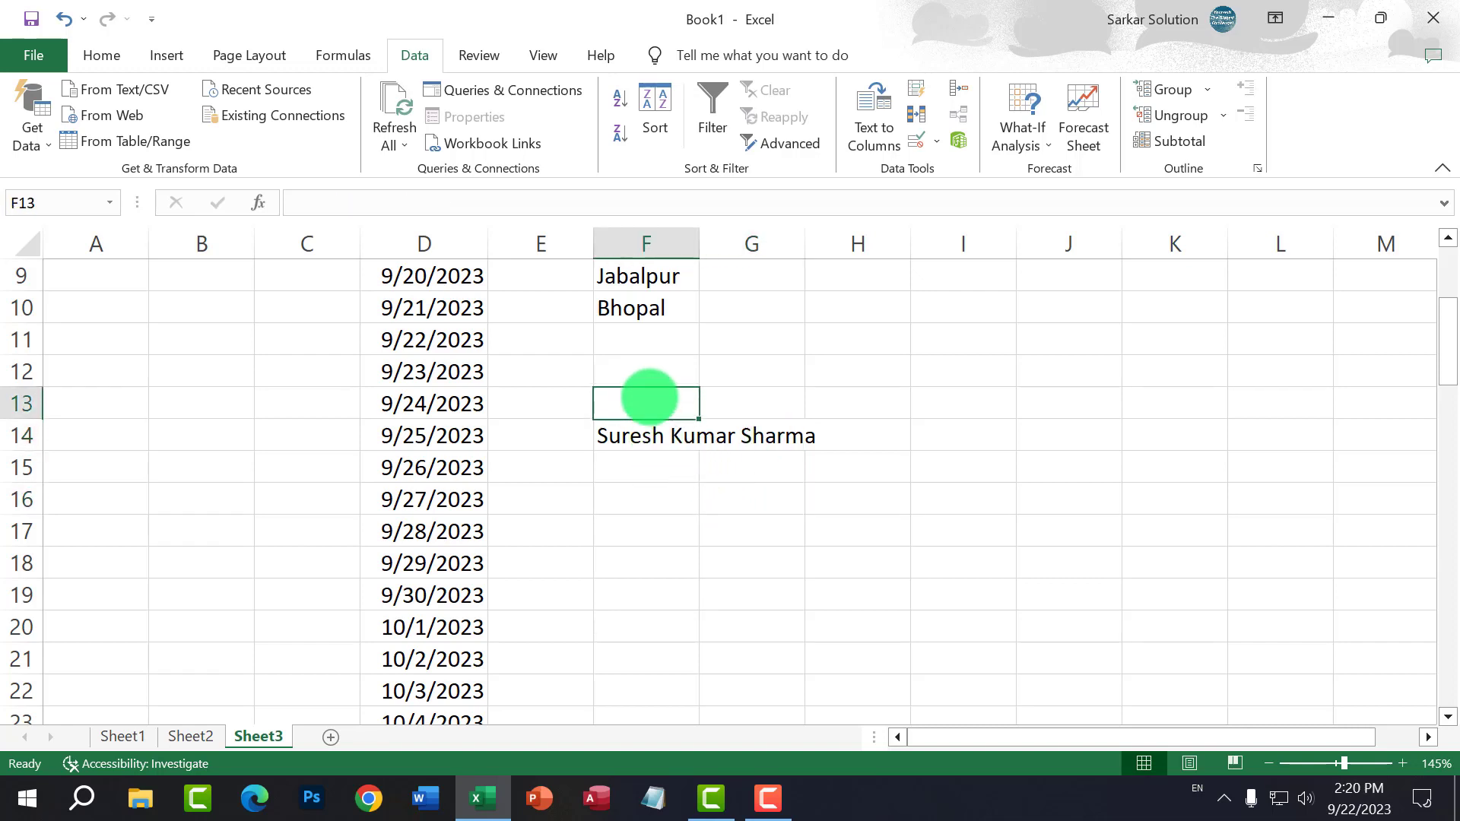
pyautogui.write('Name')
pyautogui.press('Return')
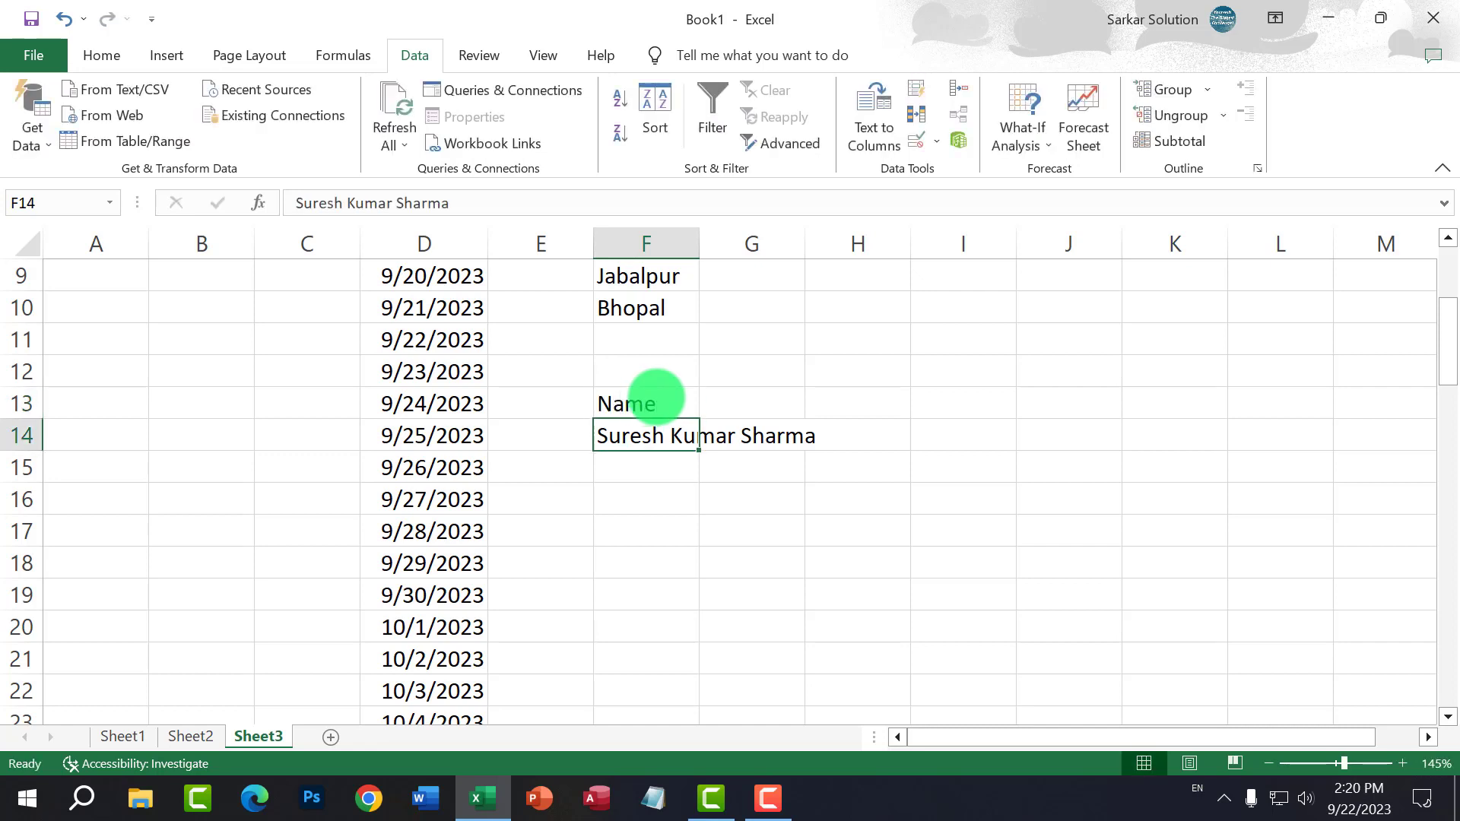
# Step: Select cells F14:F22 under the Name heading and bring up the data validation options
pyautogui.moveTo(659, 443); pyautogui.dragTo(659, 690)
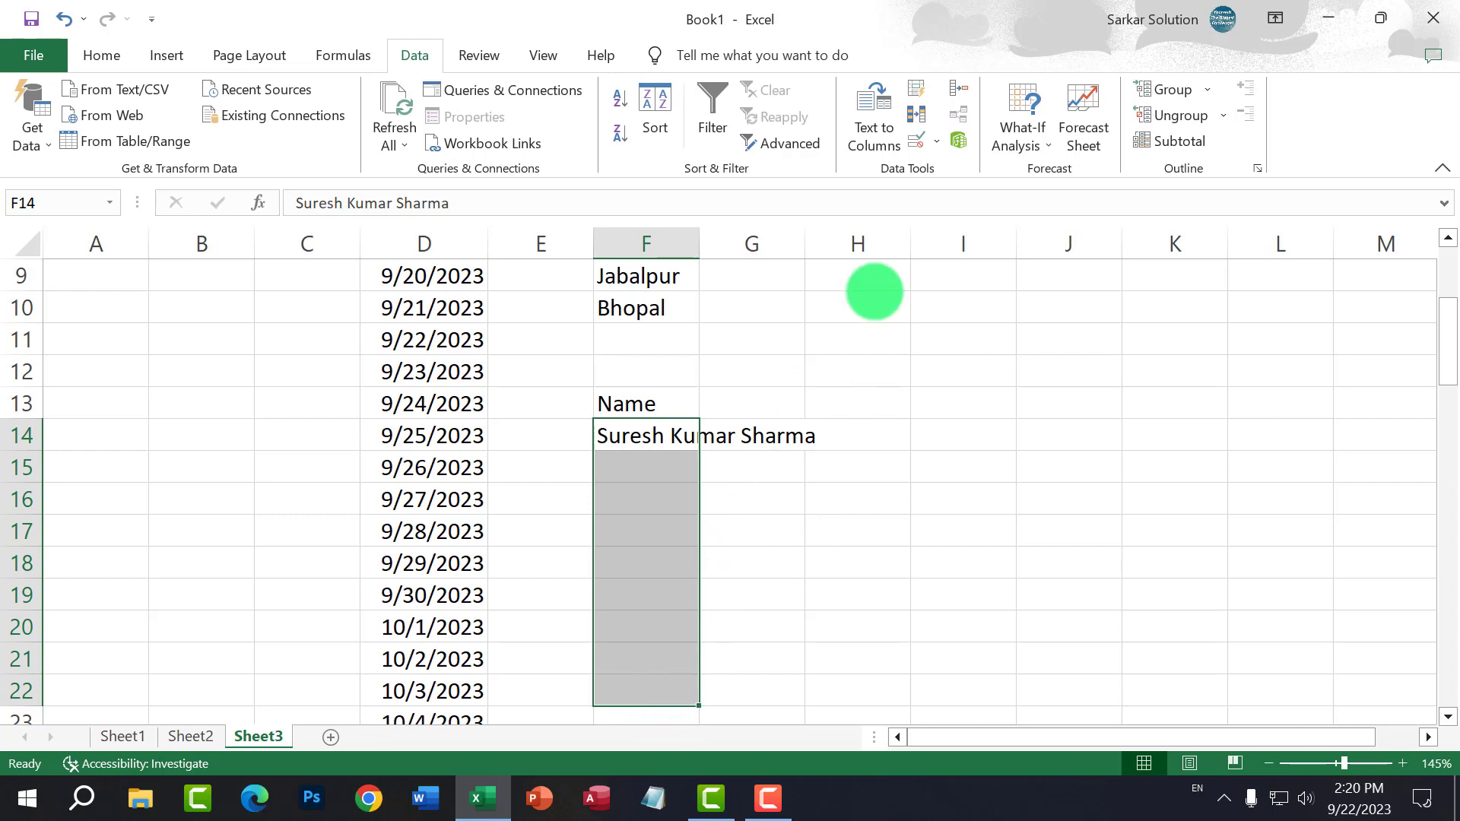
pyautogui.click(936, 140)
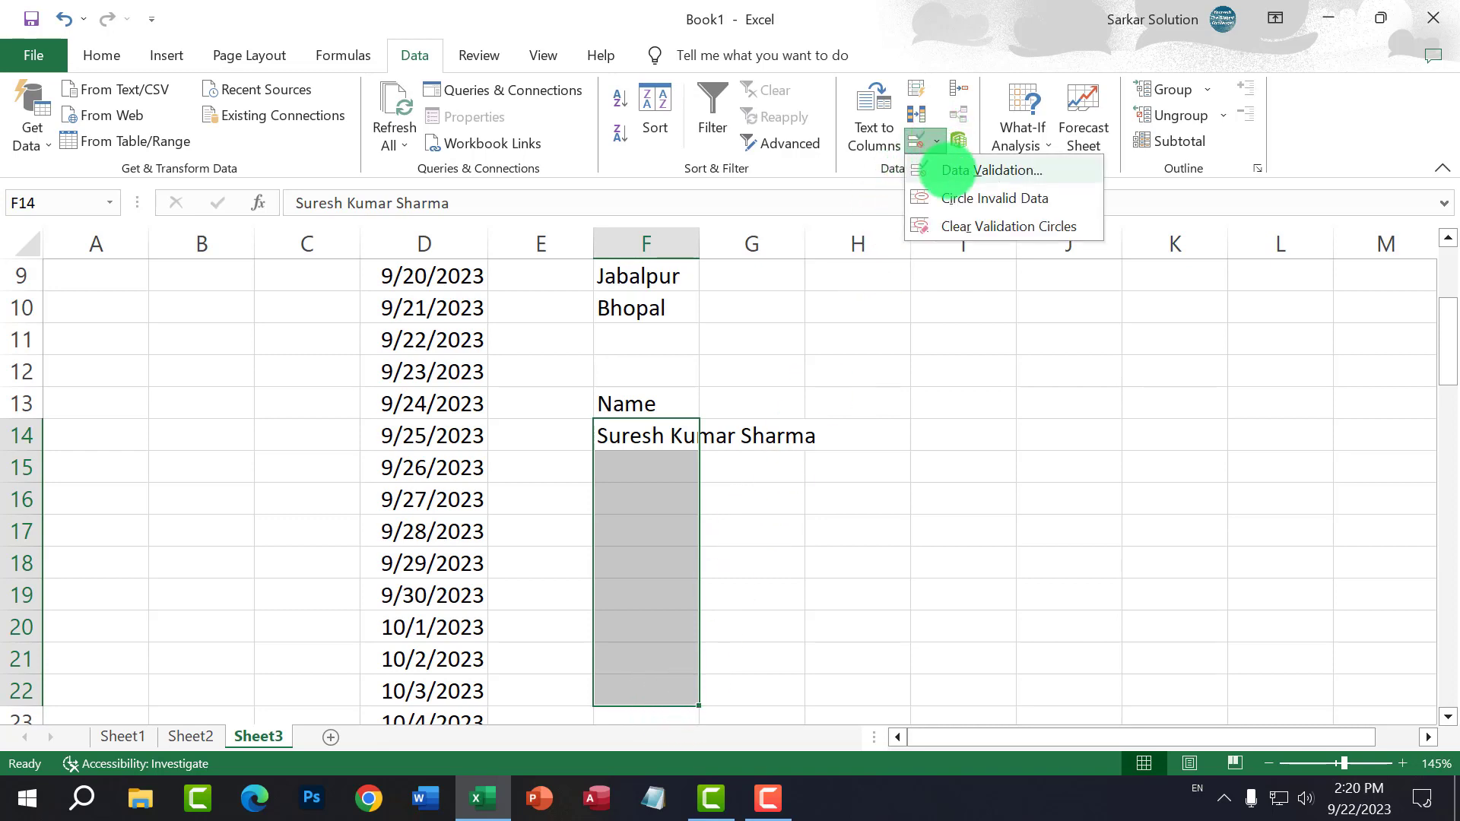
# Step: Set a data validation rule on cells F14:F22 that allows text length between 2 and 20
pyautogui.click(946, 171)
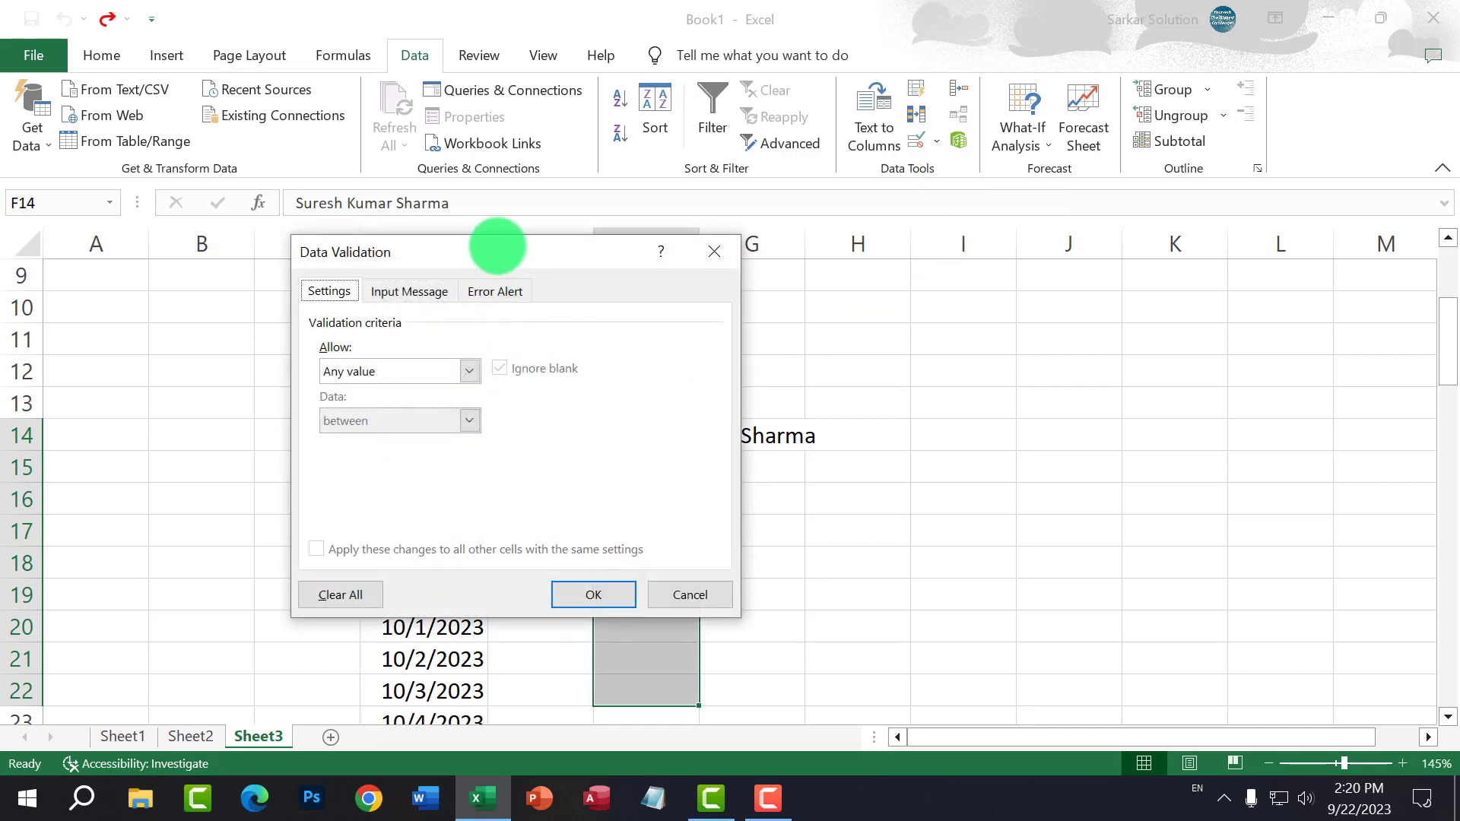
pyautogui.moveTo(495, 244); pyautogui.dragTo(285, 254)
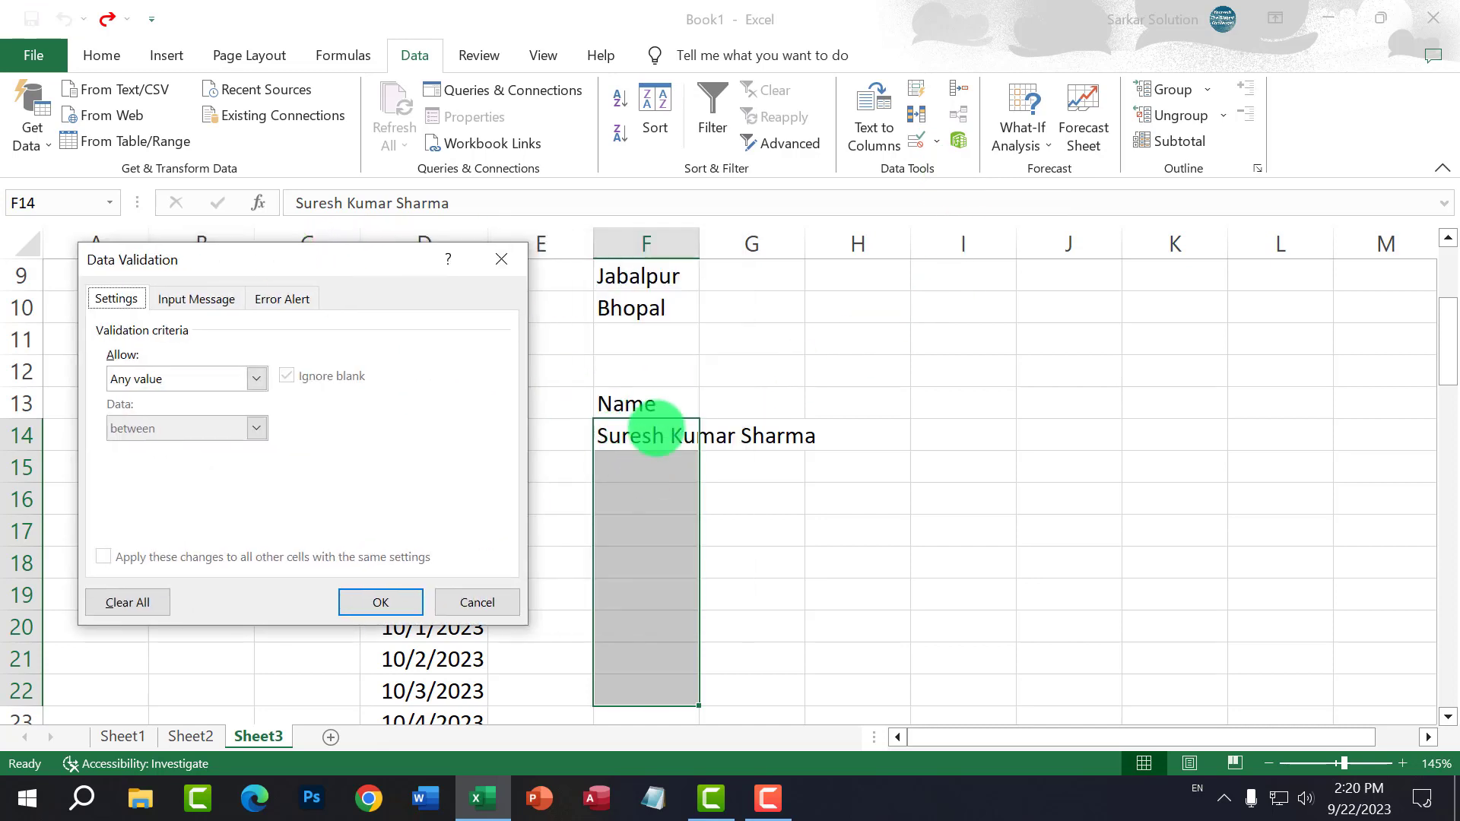
pyautogui.click(236, 378)
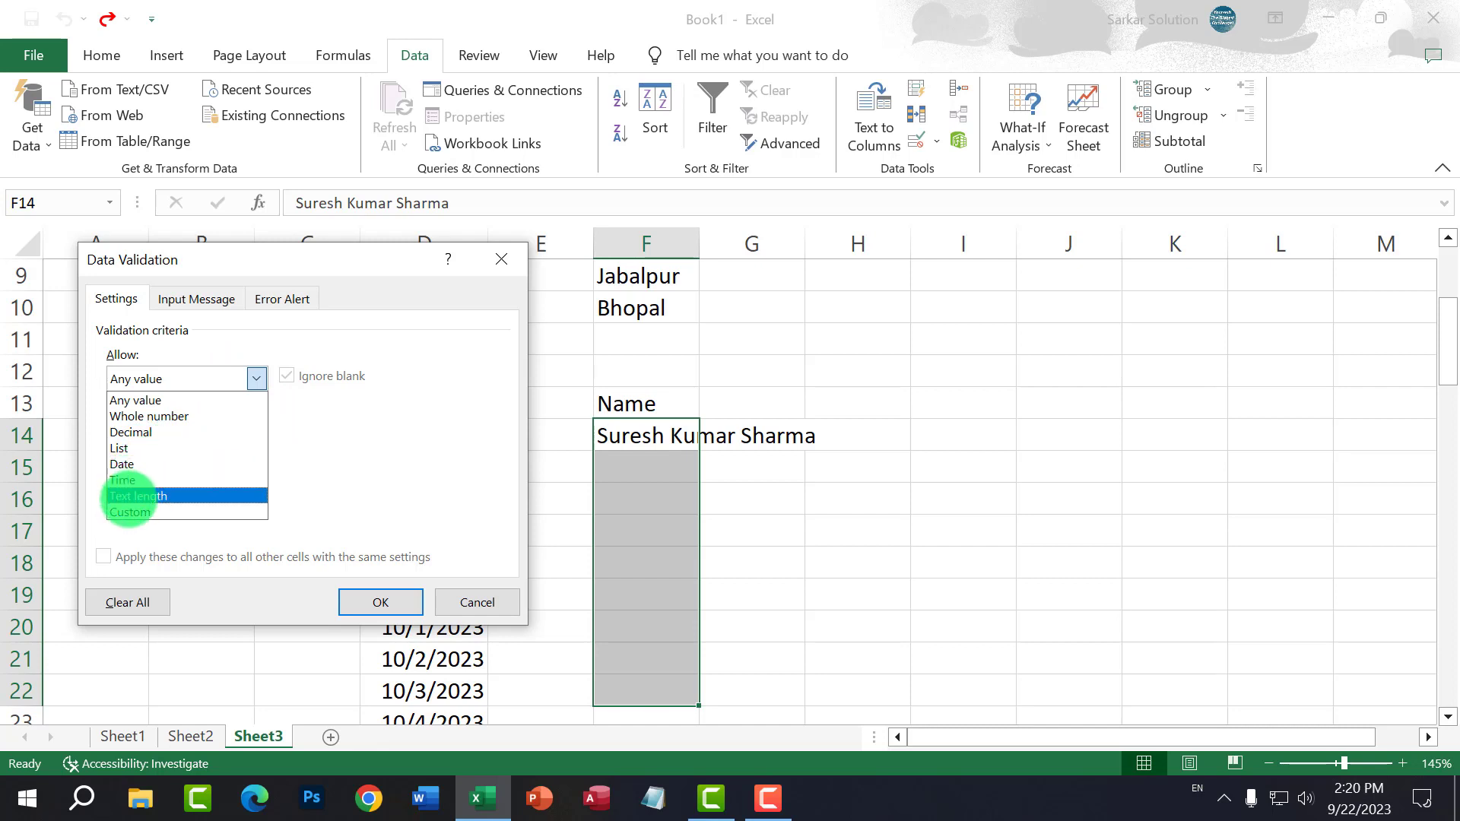
pyautogui.click(131, 497)
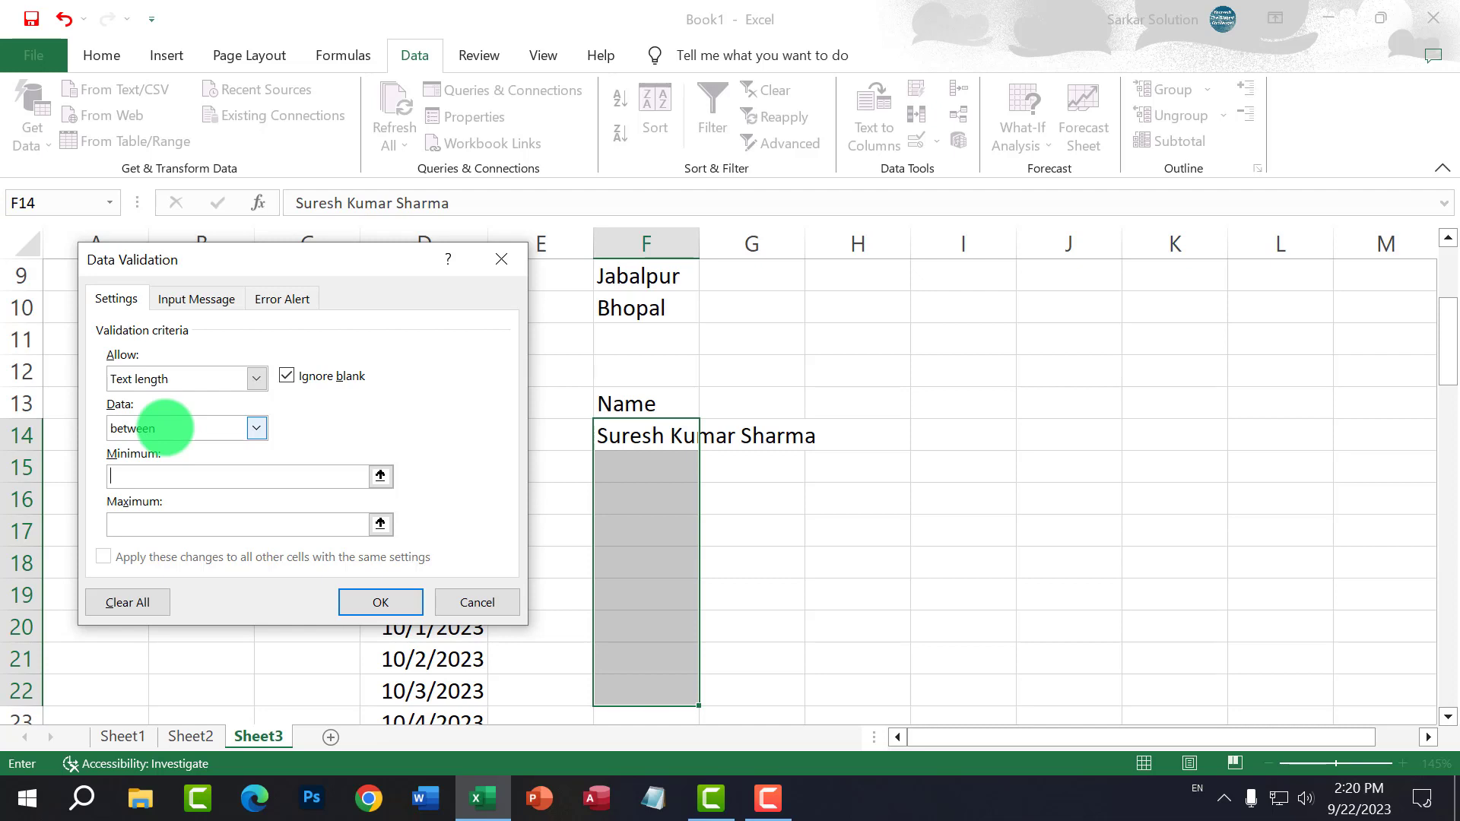
pyautogui.click(163, 477)
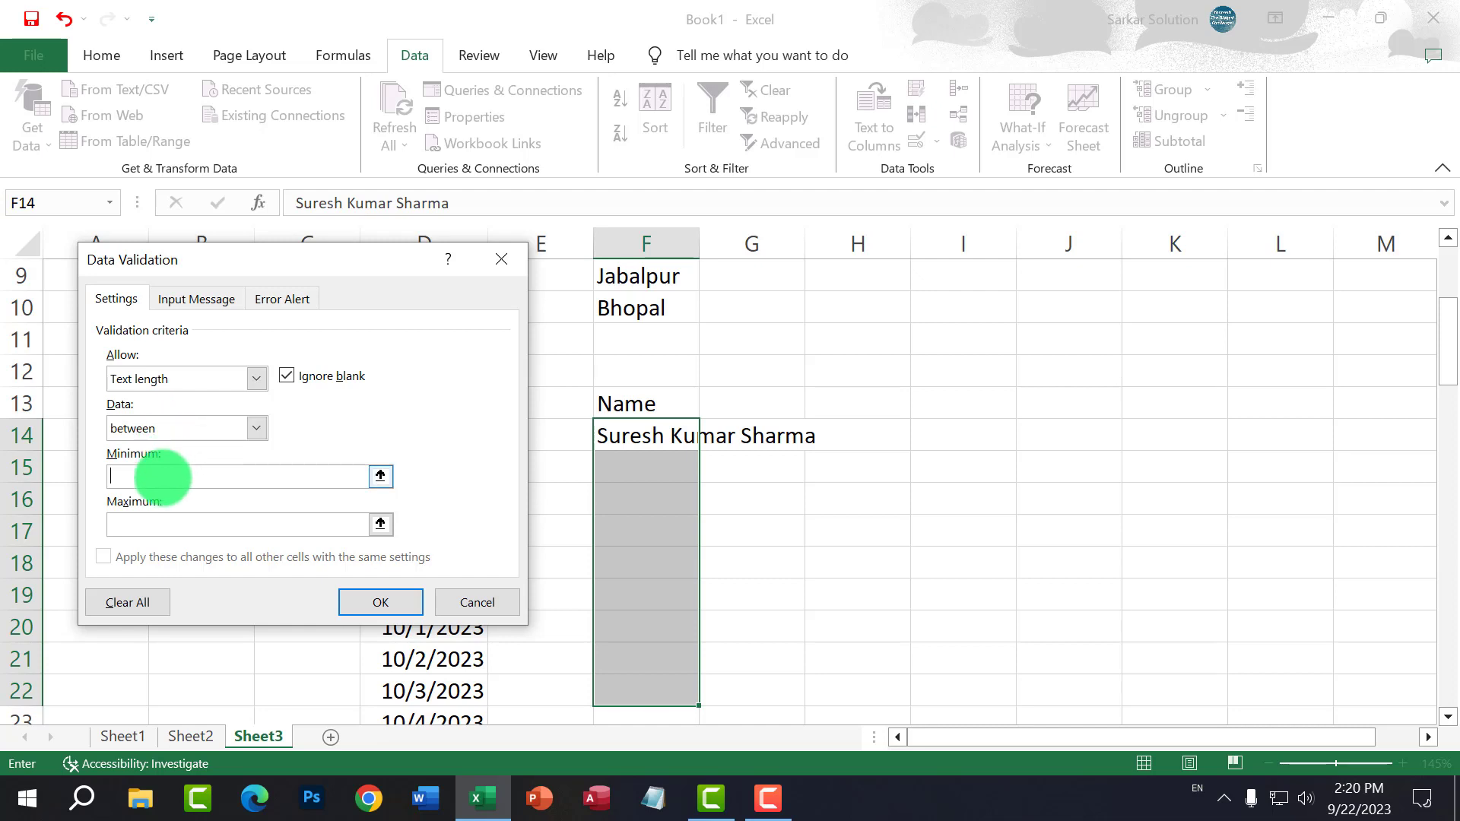
pyautogui.click(163, 526)
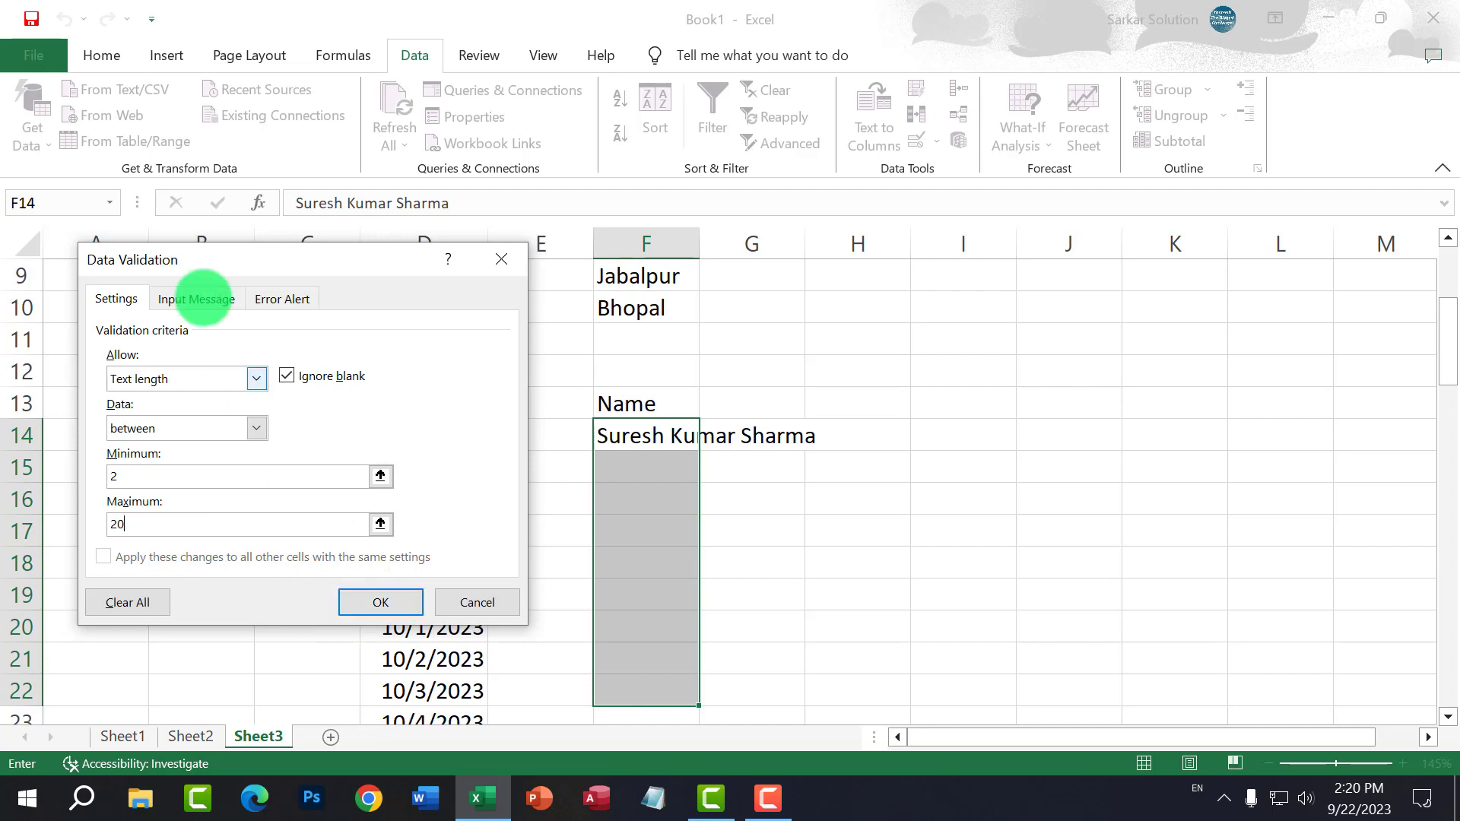
# Step: Set the validation rule's error alert style to Warning, leaving the input message blank, and apply the rule
pyautogui.click(196, 297)
pyautogui.click(211, 409)
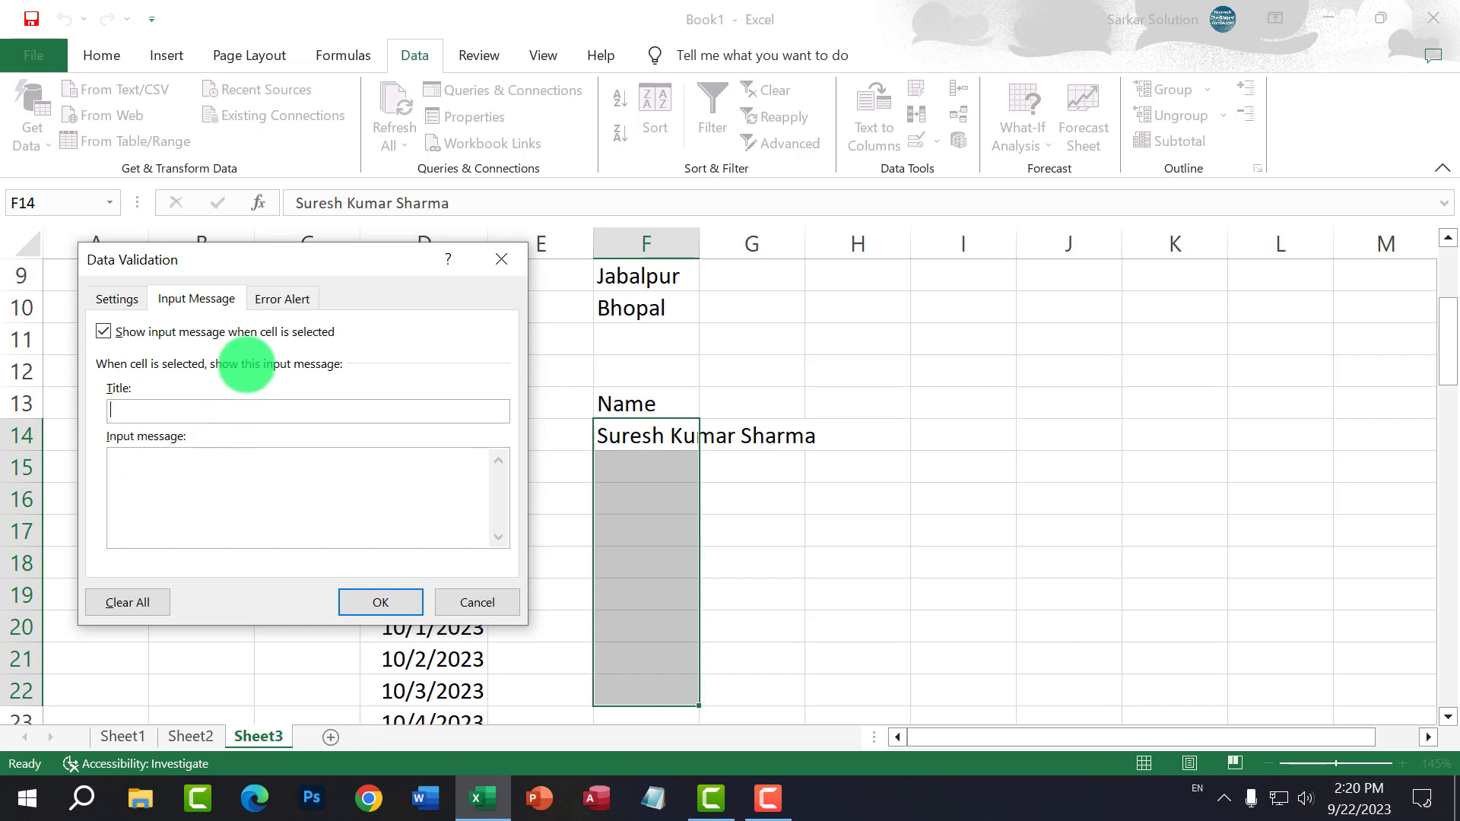
pyautogui.click(283, 297)
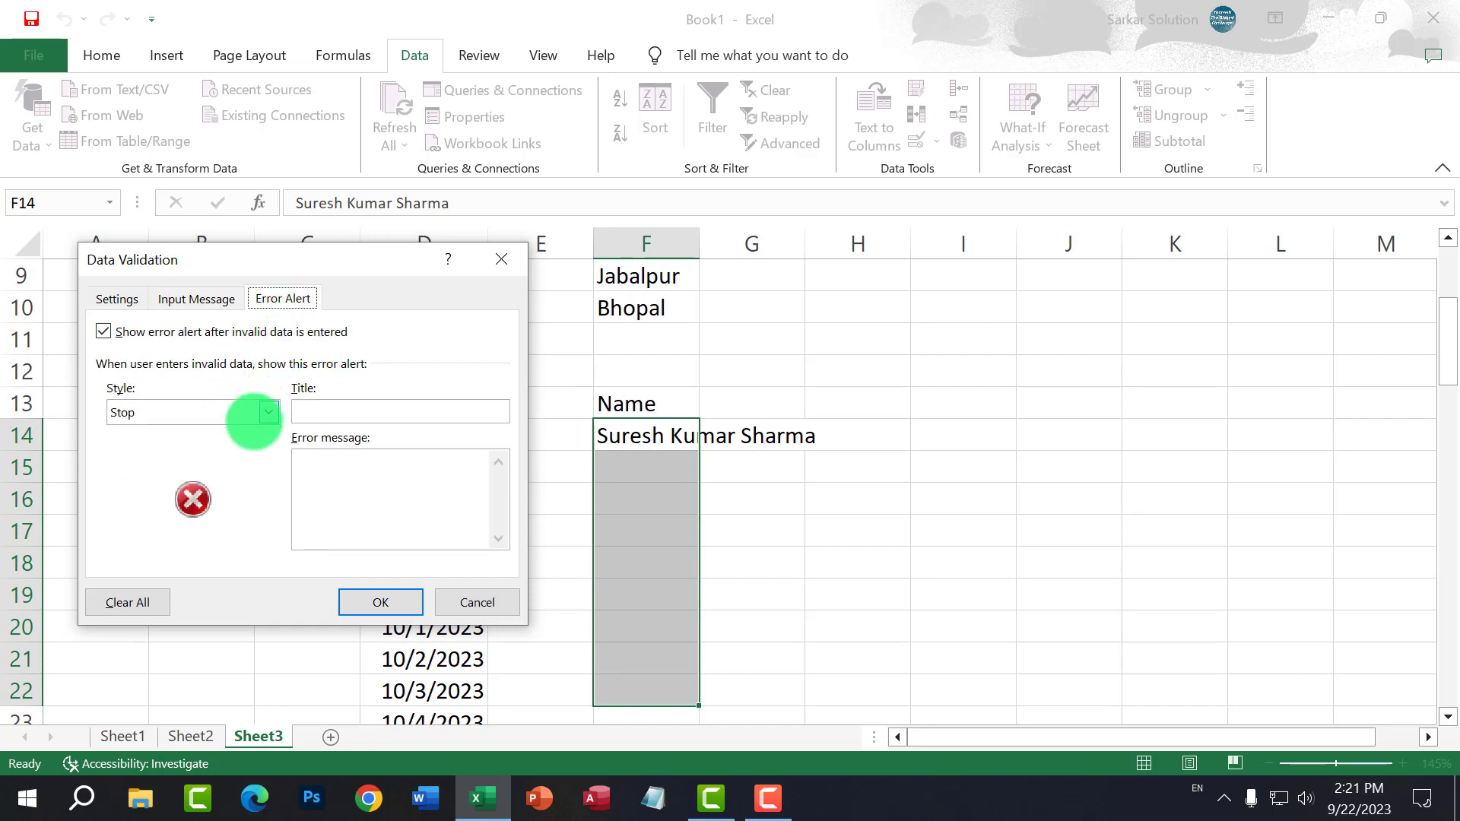
pyautogui.click(254, 415)
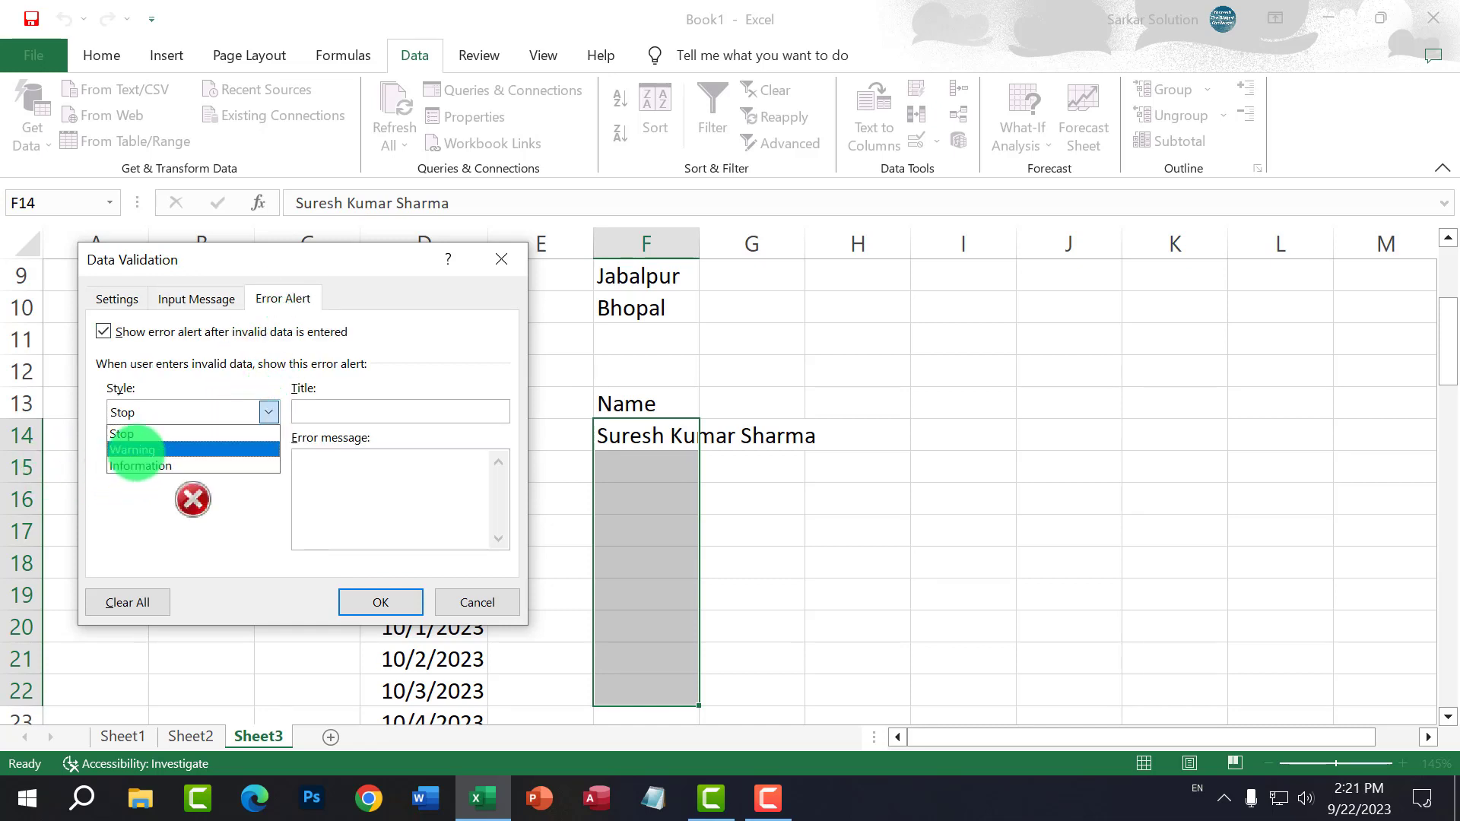
pyautogui.click(136, 449)
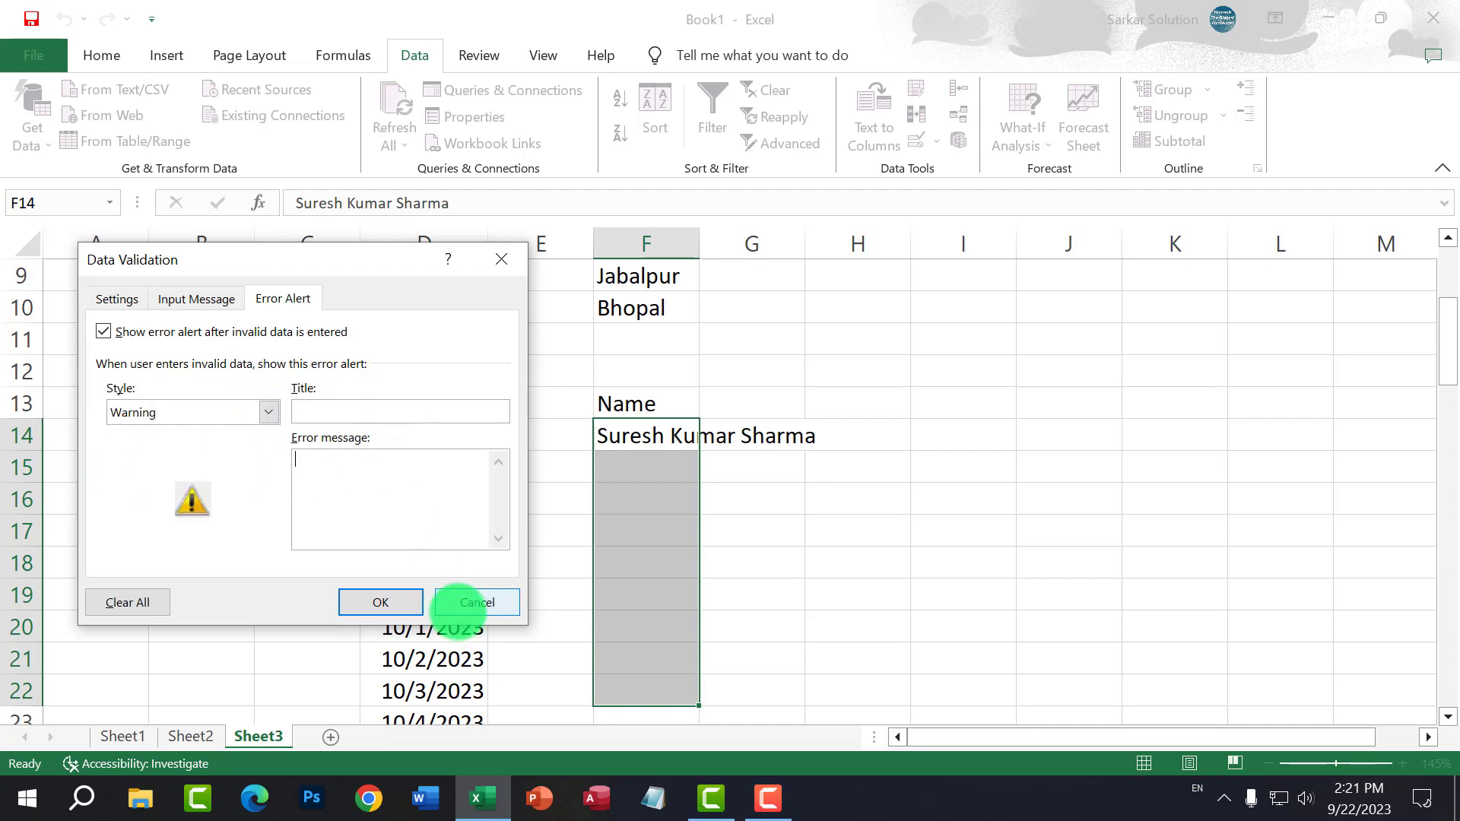
pyautogui.click(380, 602)
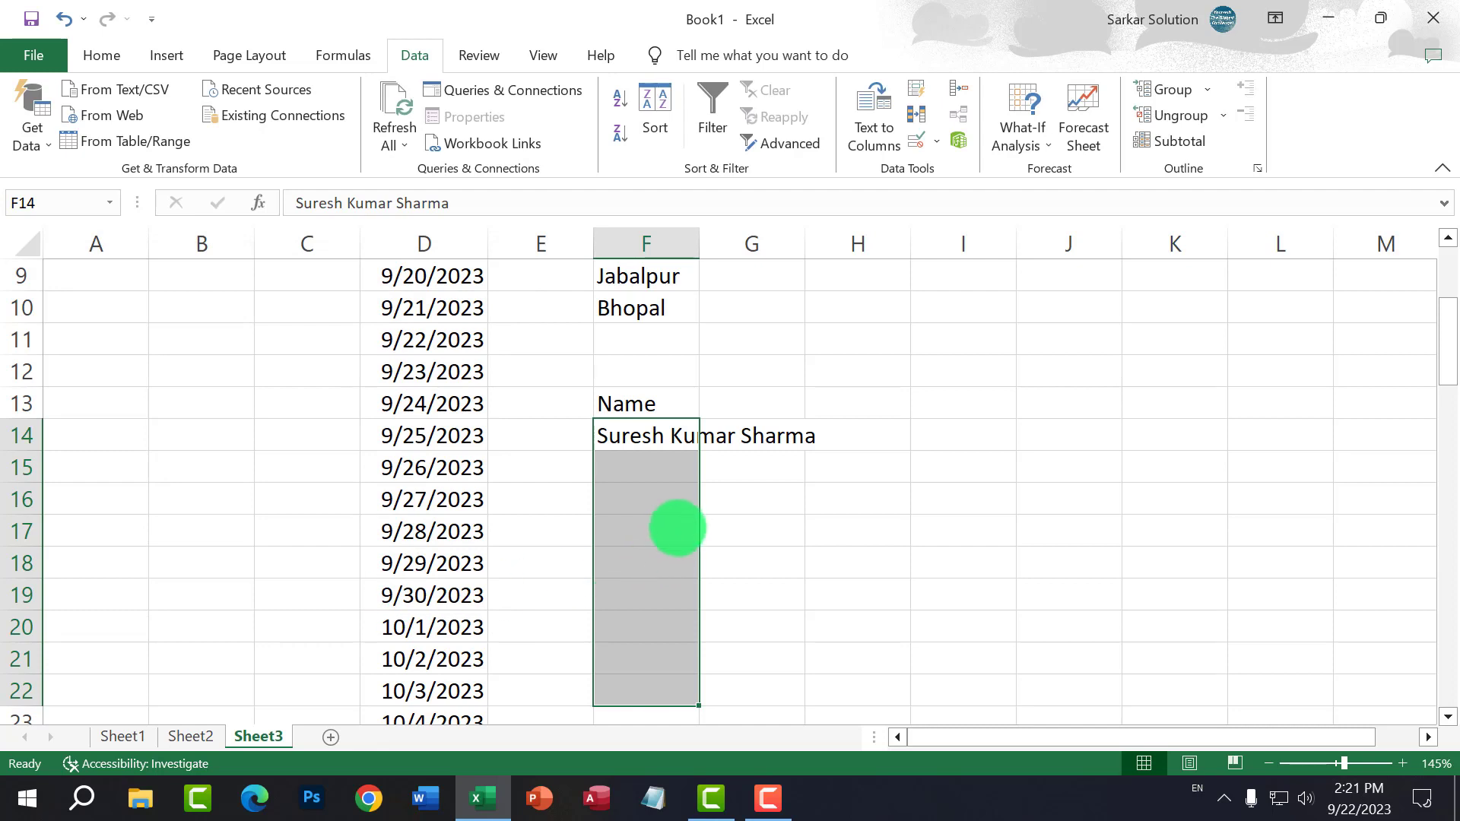
# Step: Test the rule in F15 with the single letter "A", decline the value, and enter a two-letter name instead
pyautogui.click(656, 470)
pyautogui.write('A')
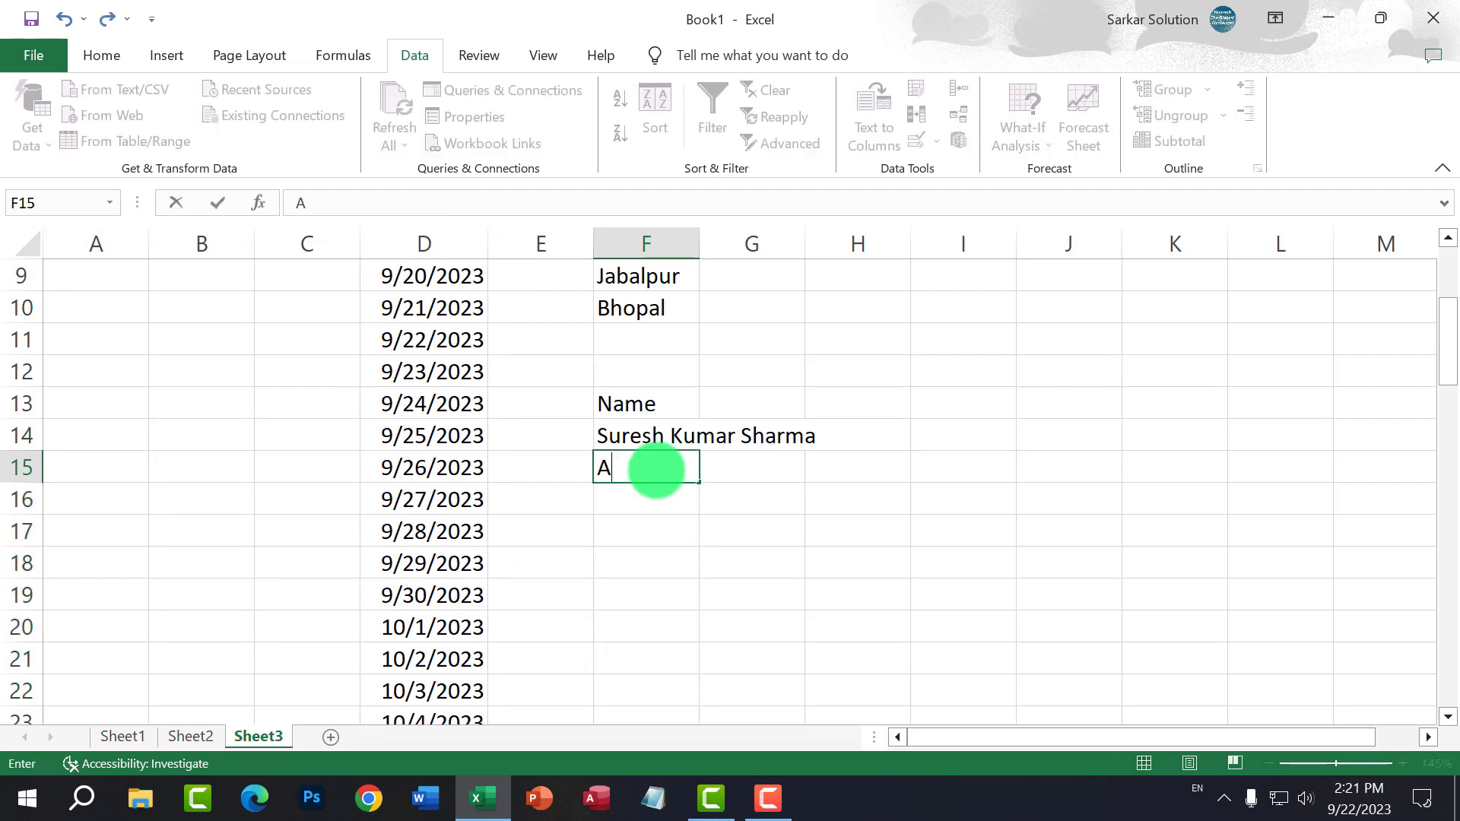
pyautogui.press('Return')
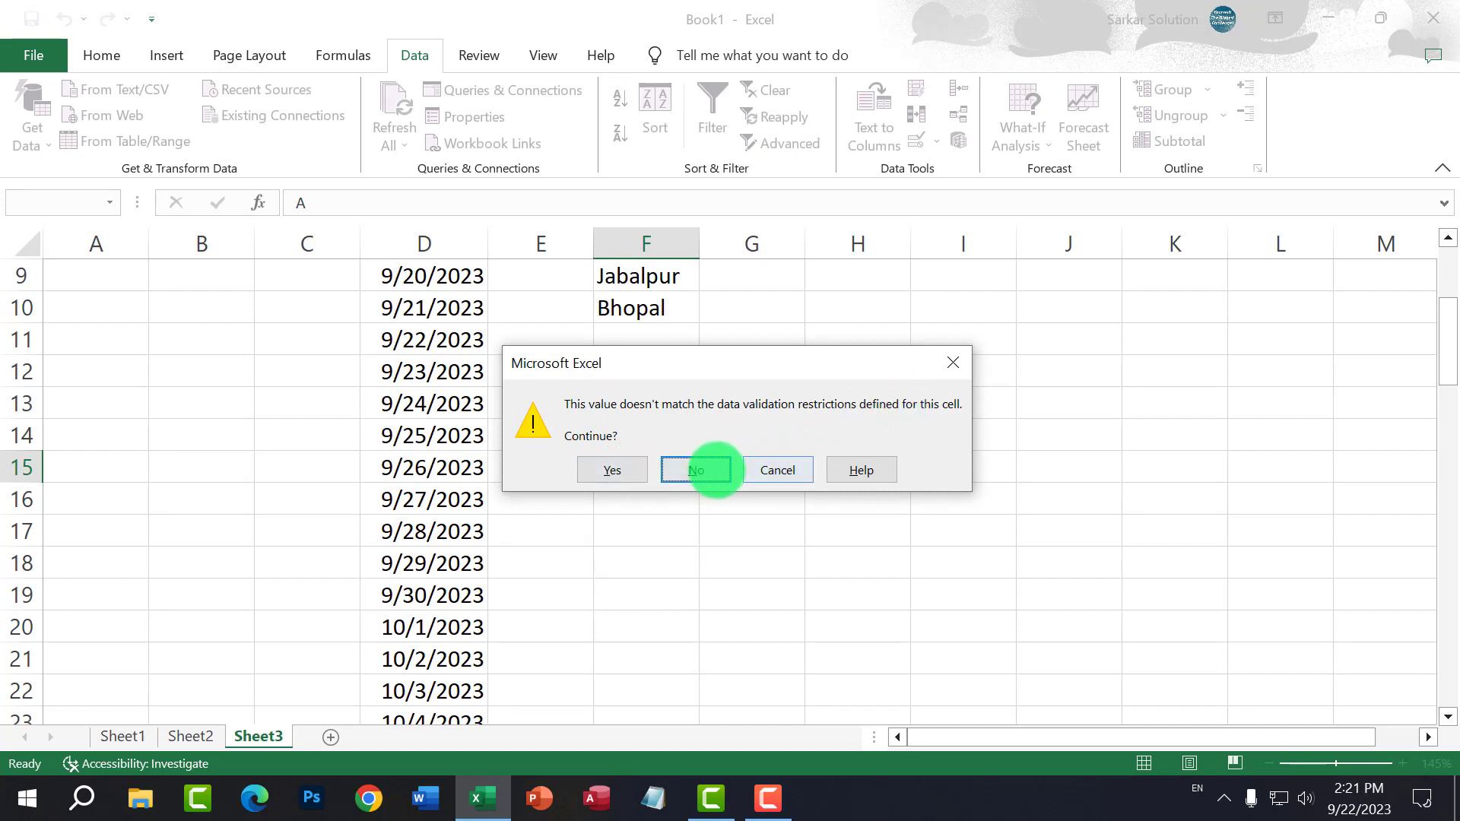
pyautogui.click(713, 470)
pyautogui.write('Om')
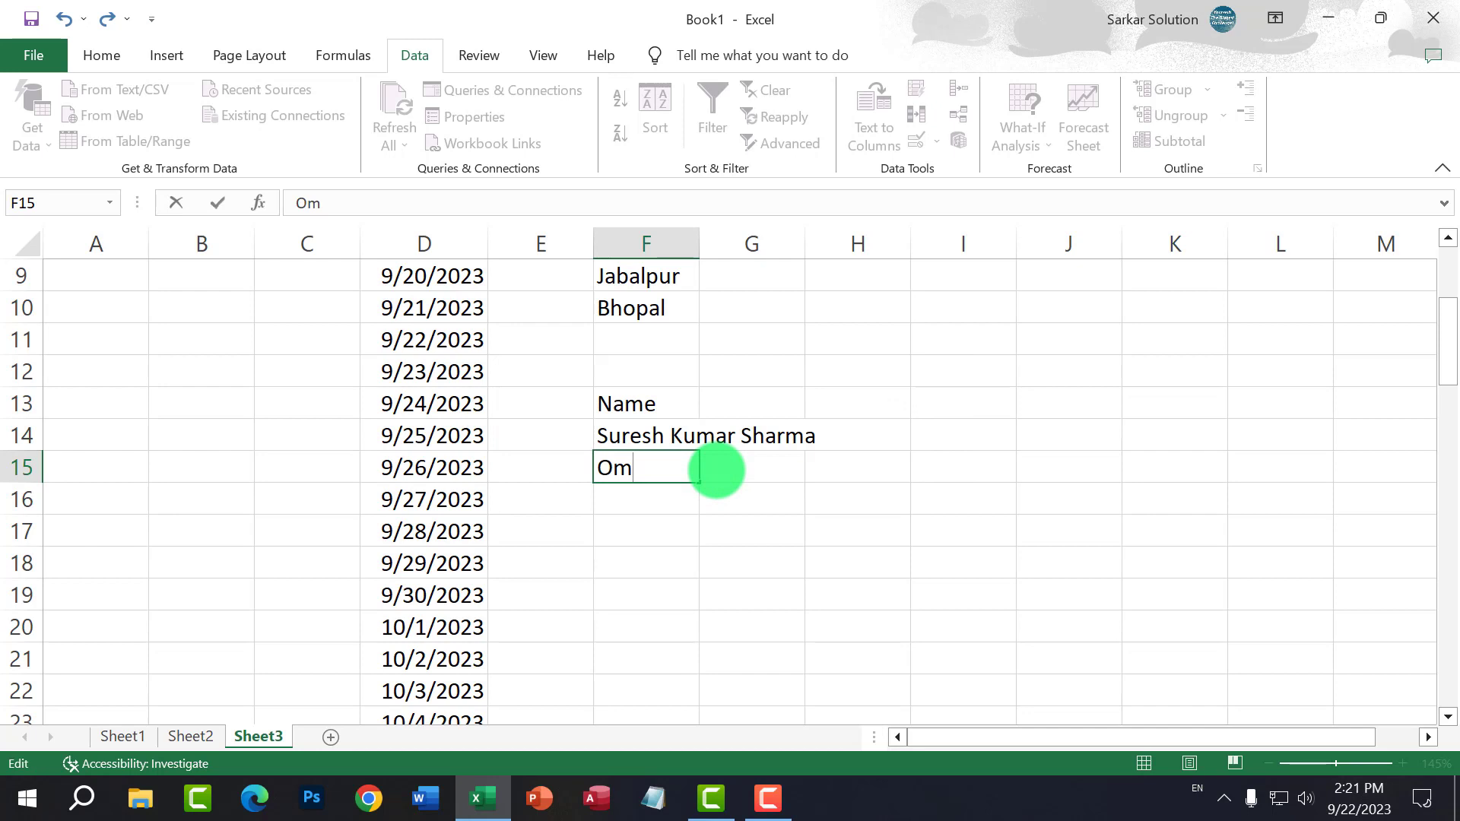
pyautogui.press('Return')
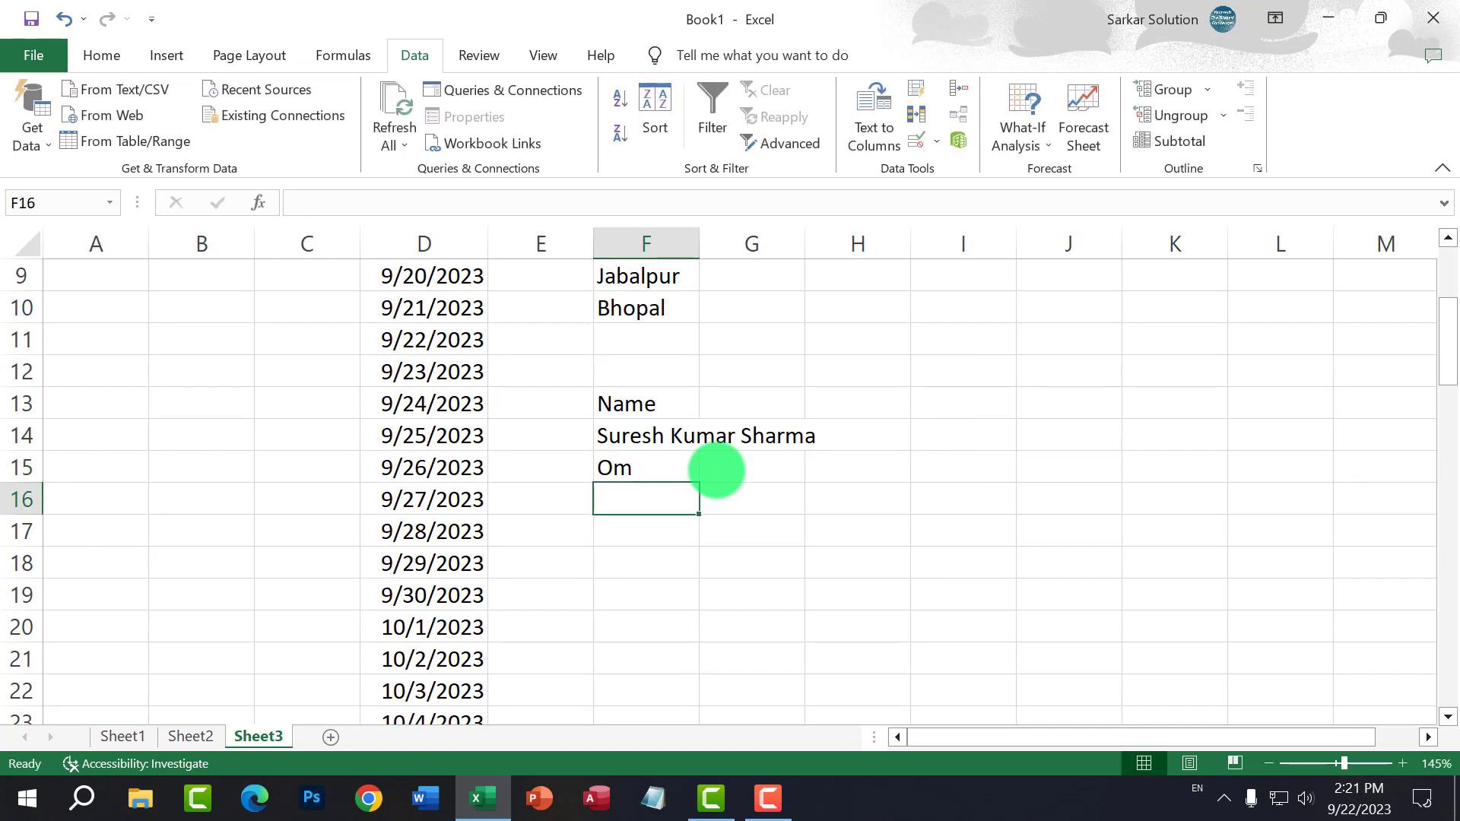
# Step: Try to replace the name in F15 with a full name longer than 20 characters, and cancel the entry
pyautogui.click(692, 469)
pyautogui.write('Ra')
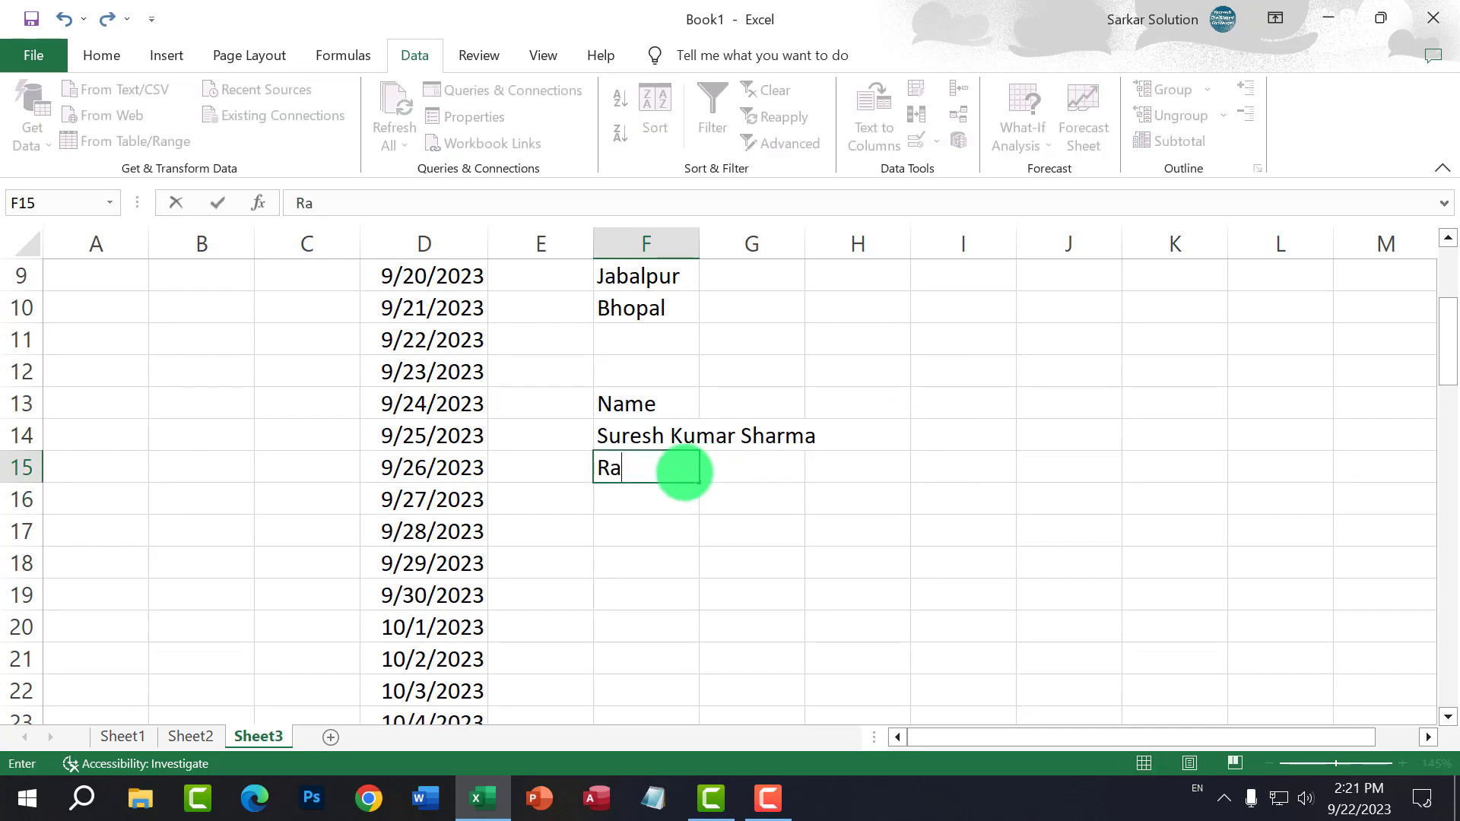
pyautogui.write('mesh Kumar Sharma ')
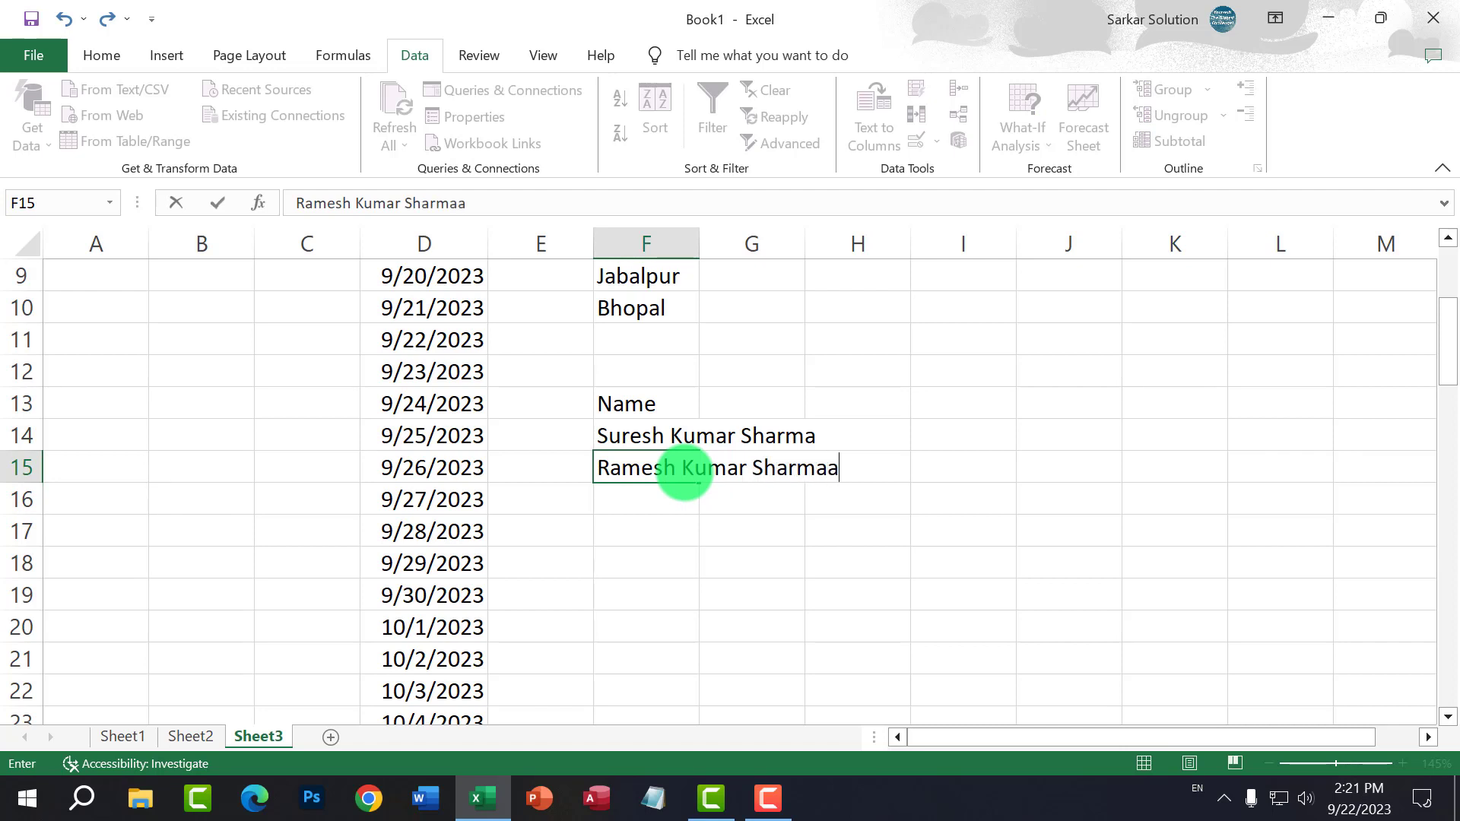
pyautogui.write('aaaaaaaaaa')
pyautogui.press('Return')
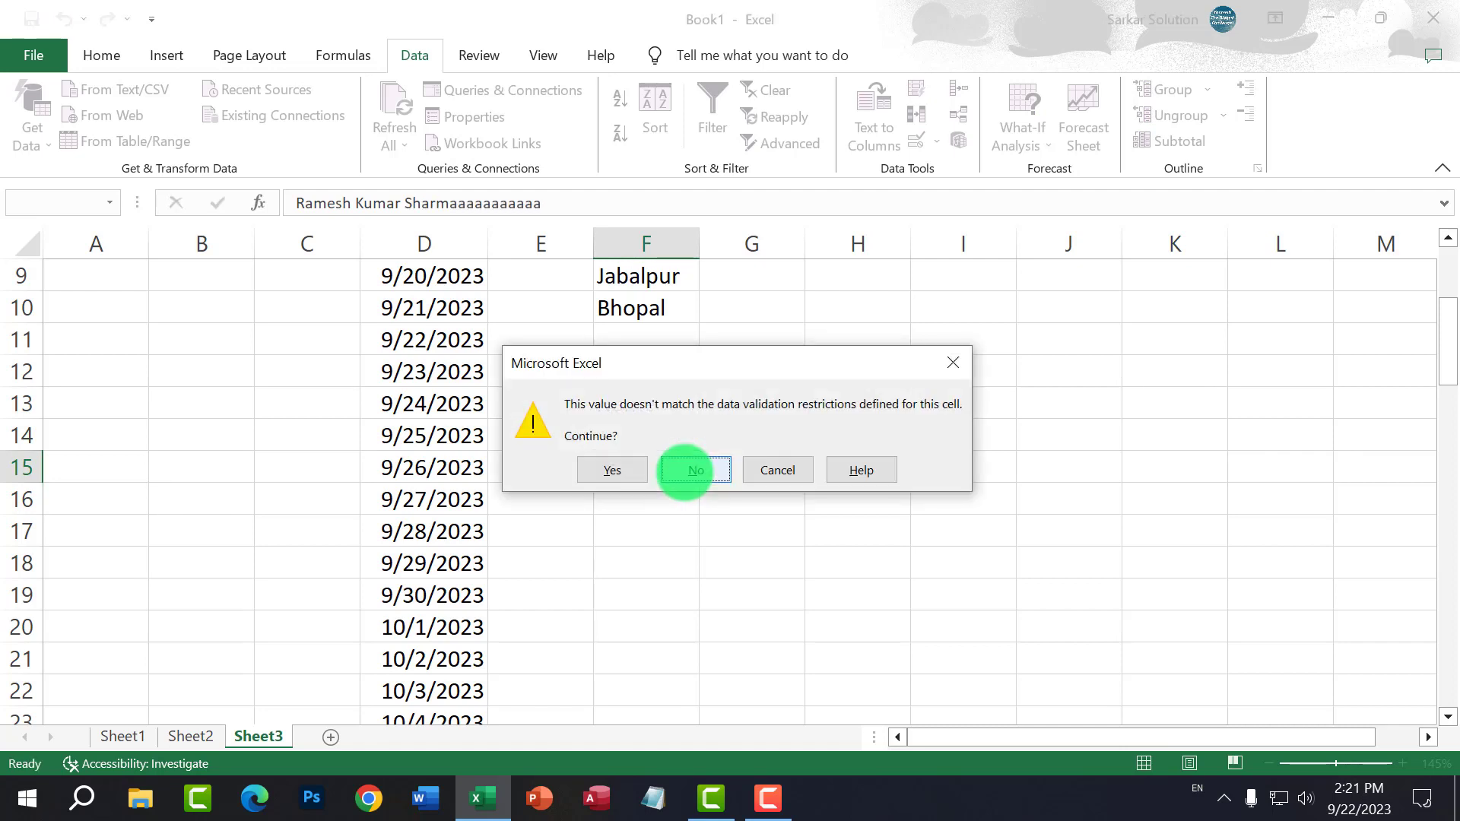
pyautogui.click(776, 470)
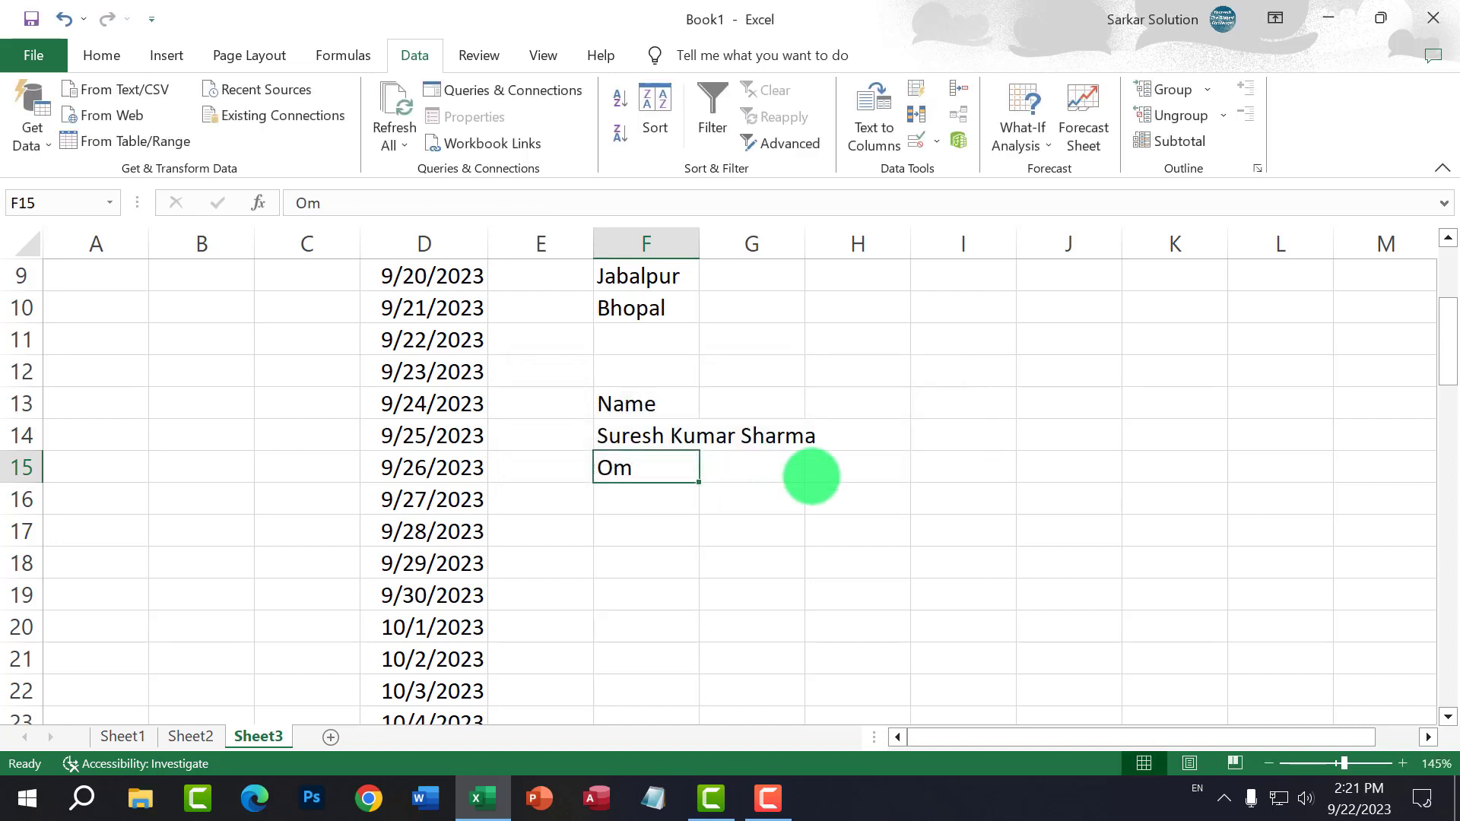
pyautogui.click(726, 494)
pyautogui.moveTo(662, 435); pyautogui.dragTo(659, 508)
pyautogui.click(791, 555)
# Step: Examine the data validation settings of cell H13 and the available Allow types, and close without applying changes
pyautogui.click(897, 398)
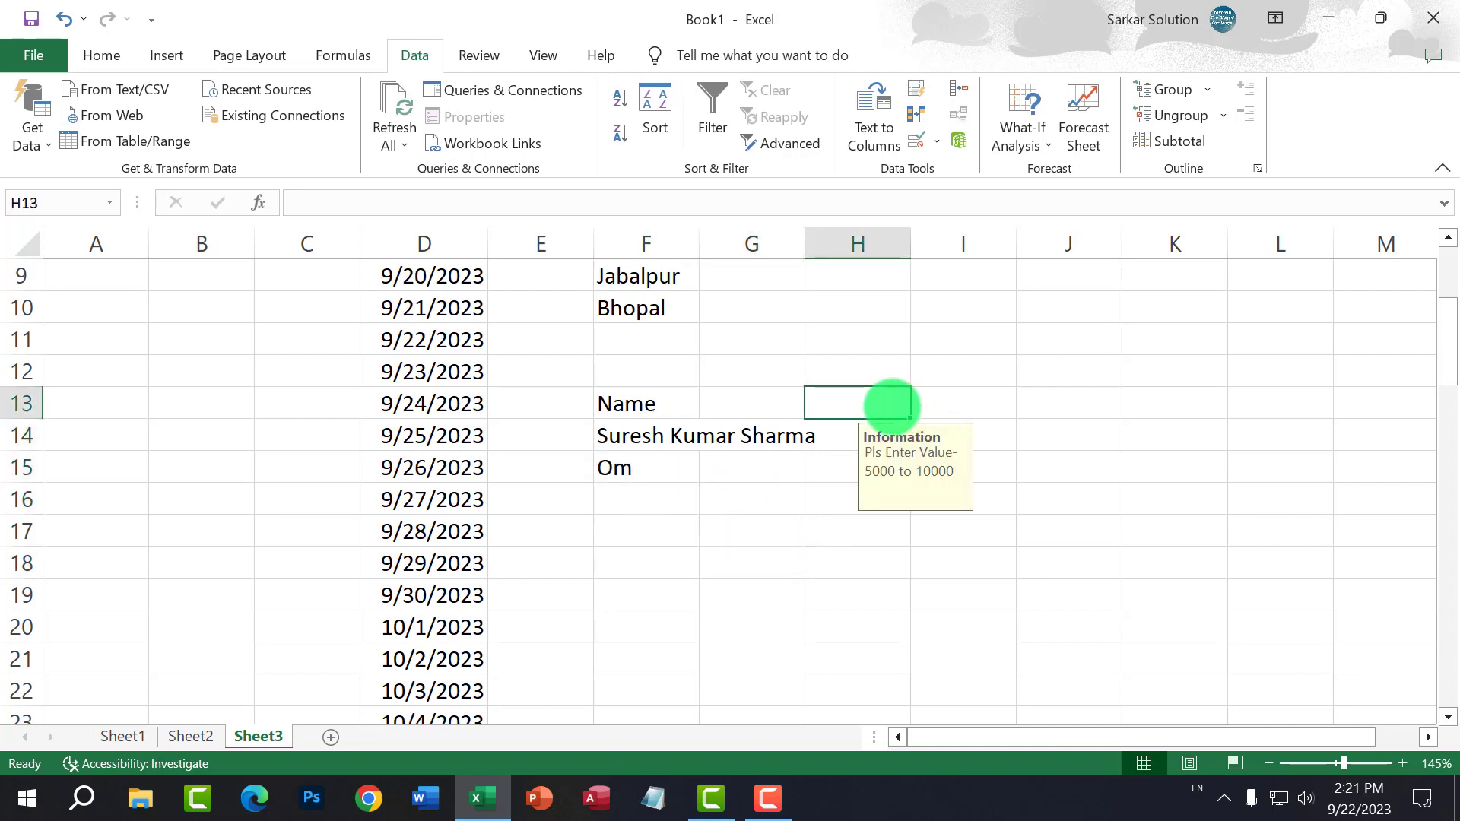
pyautogui.click(936, 141)
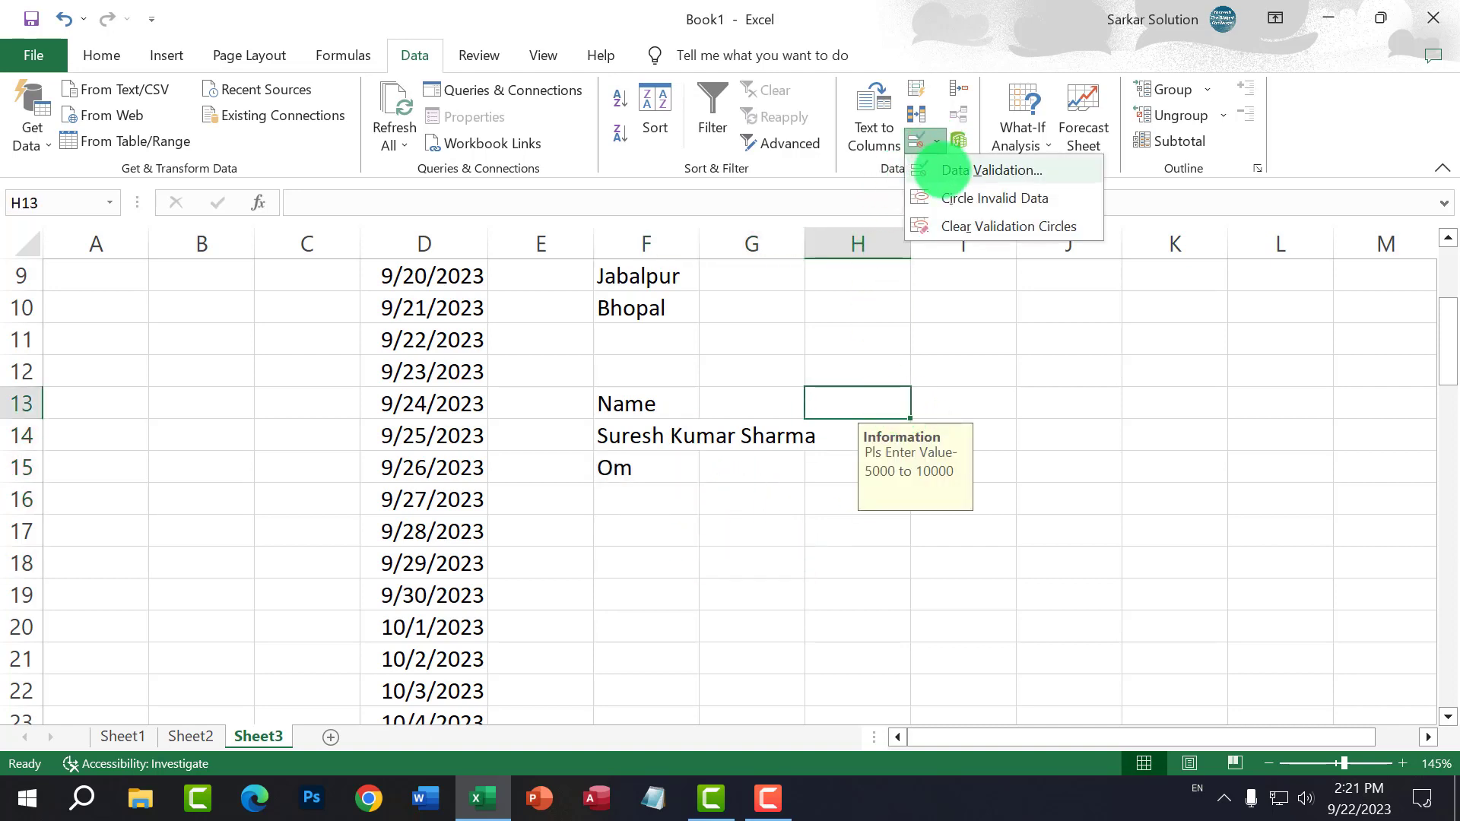
pyautogui.click(945, 169)
pyautogui.click(121, 299)
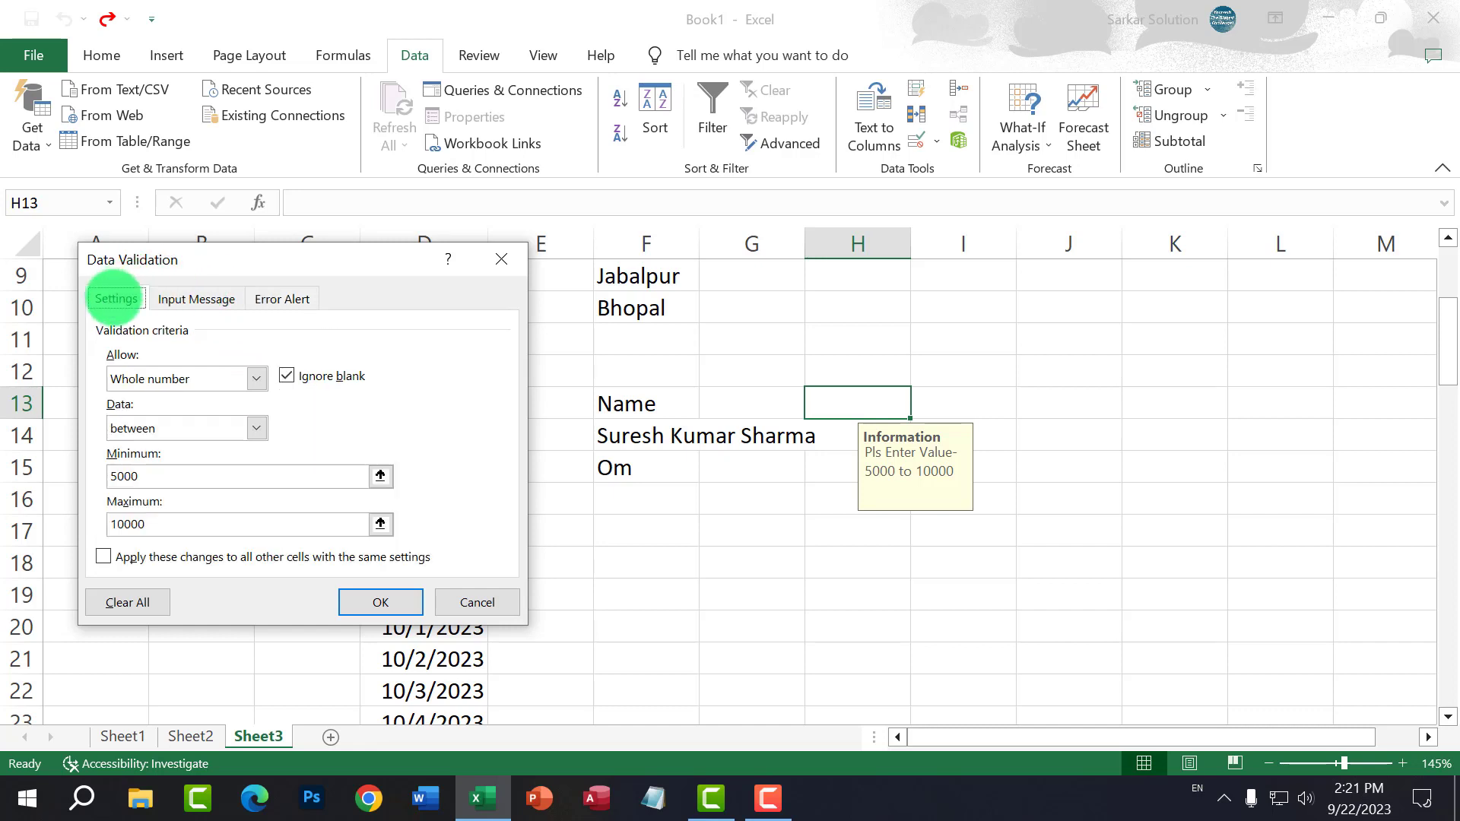
pyautogui.moveTo(276, 258); pyautogui.dragTo(607, 163)
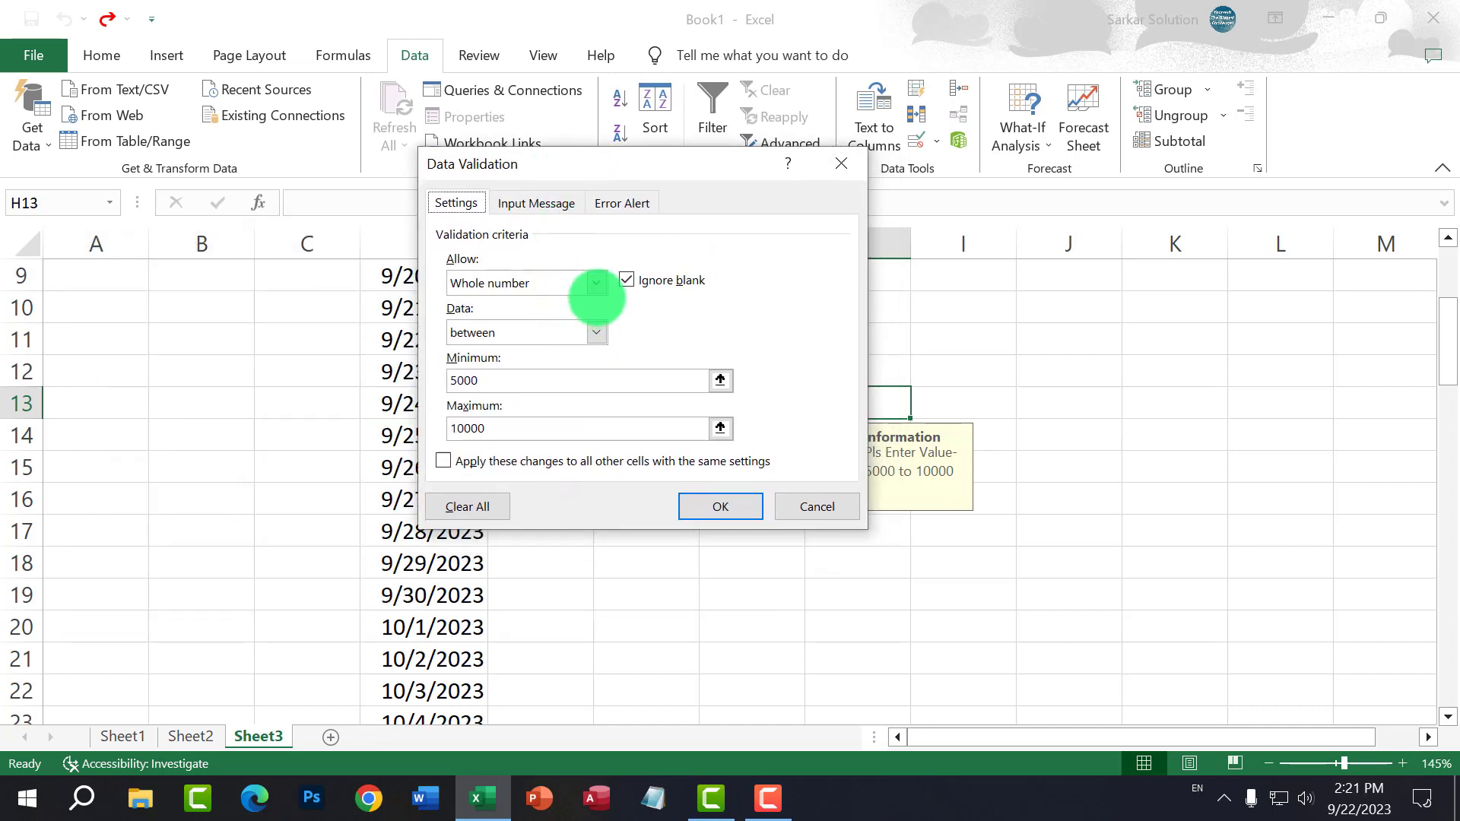
pyautogui.click(596, 284)
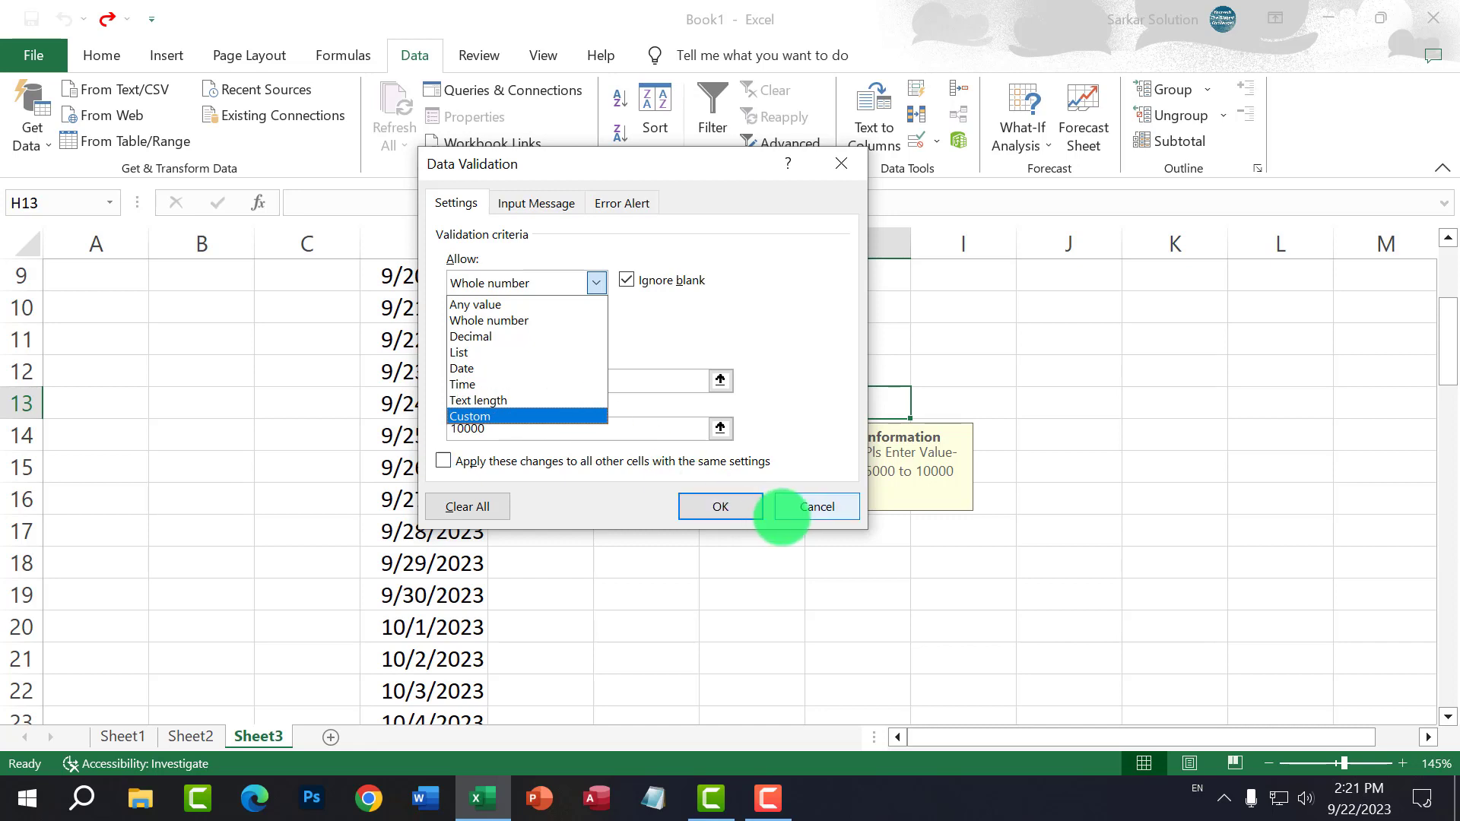
pyautogui.click(815, 509)
pyautogui.click(814, 509)
pyautogui.click(778, 552)
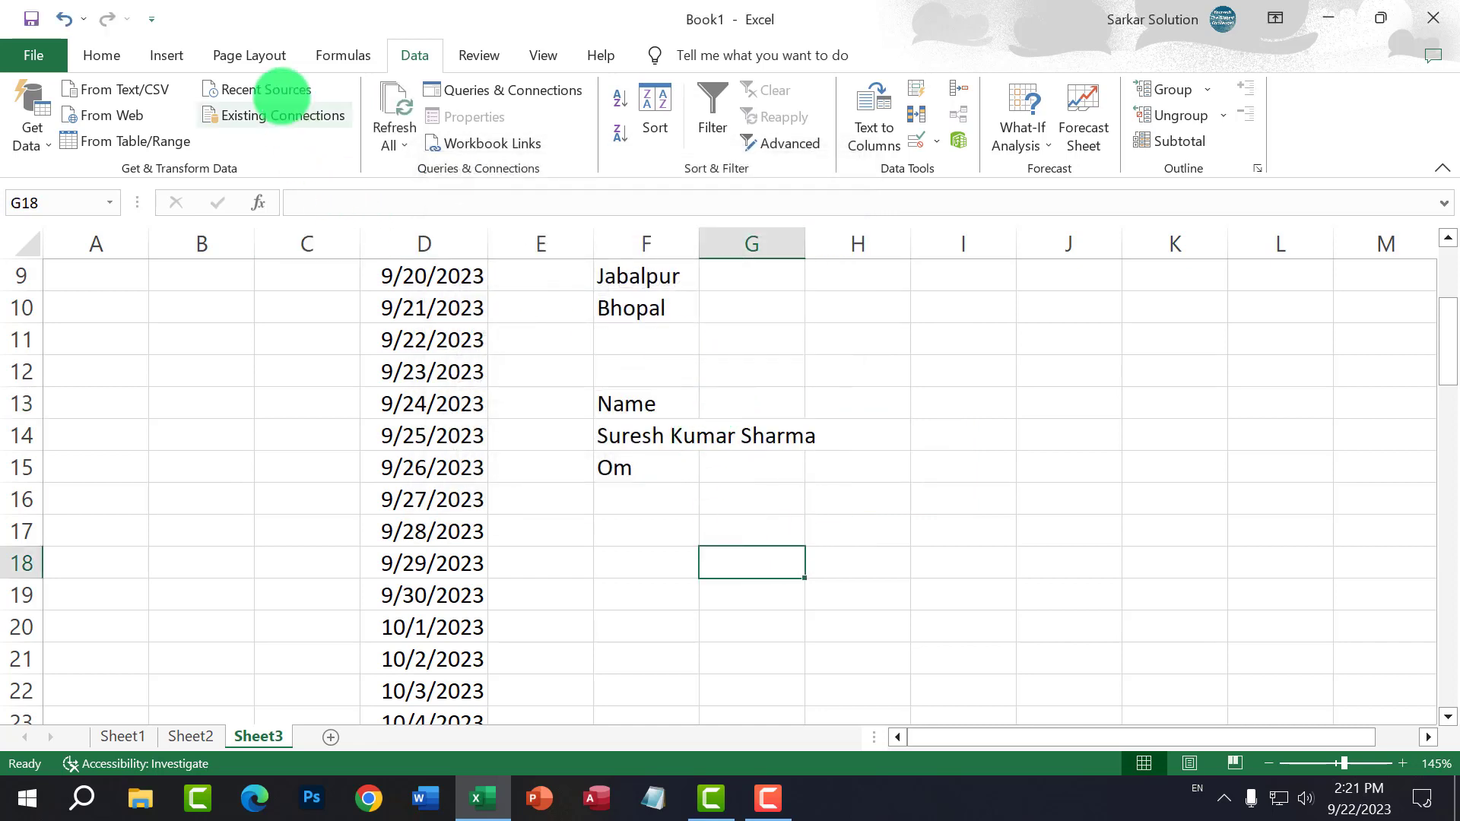
pyautogui.click(244, 395)
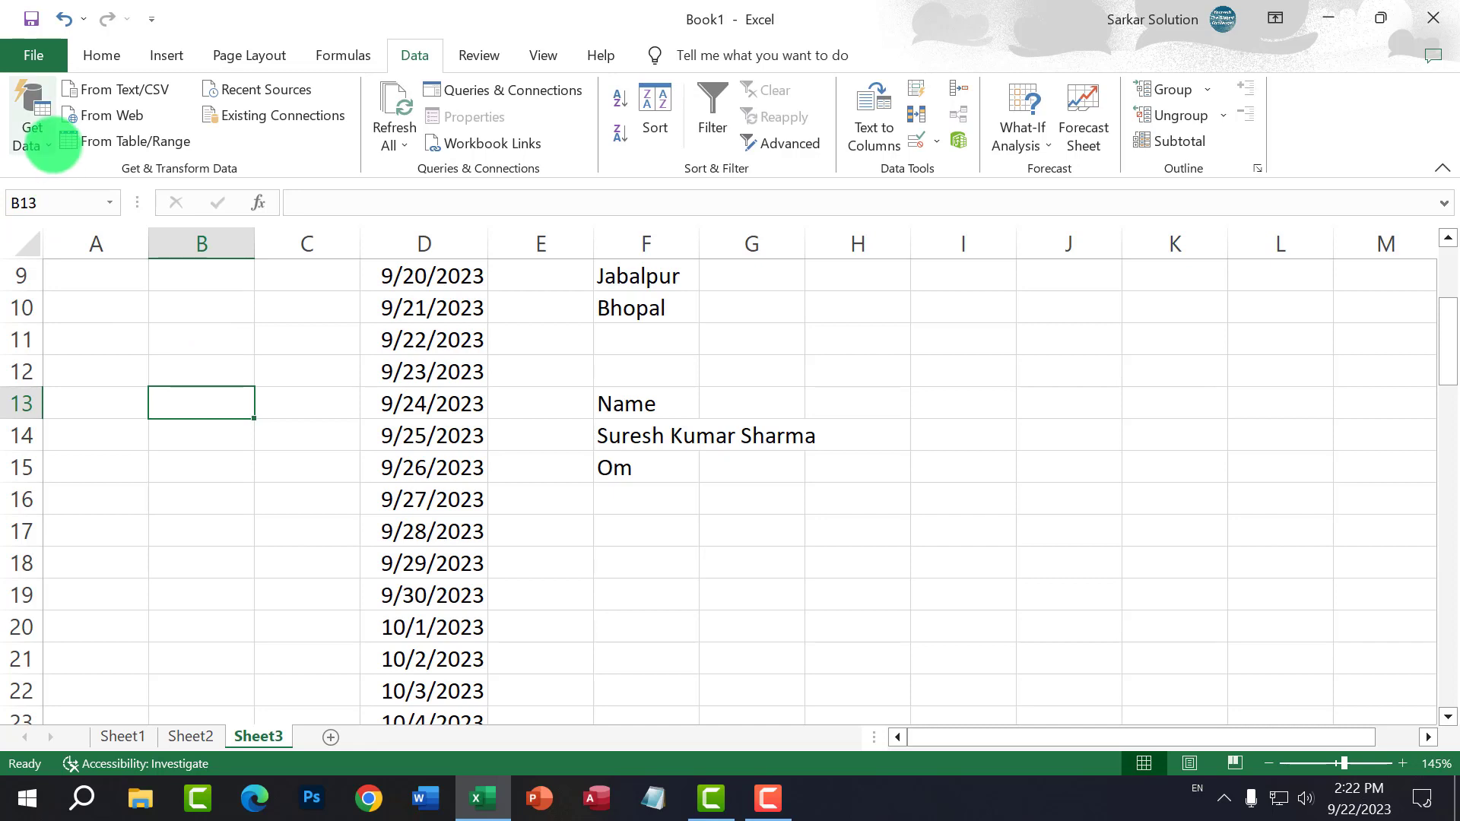
pyautogui.click(32, 141)
pyautogui.moveTo(76, 180)
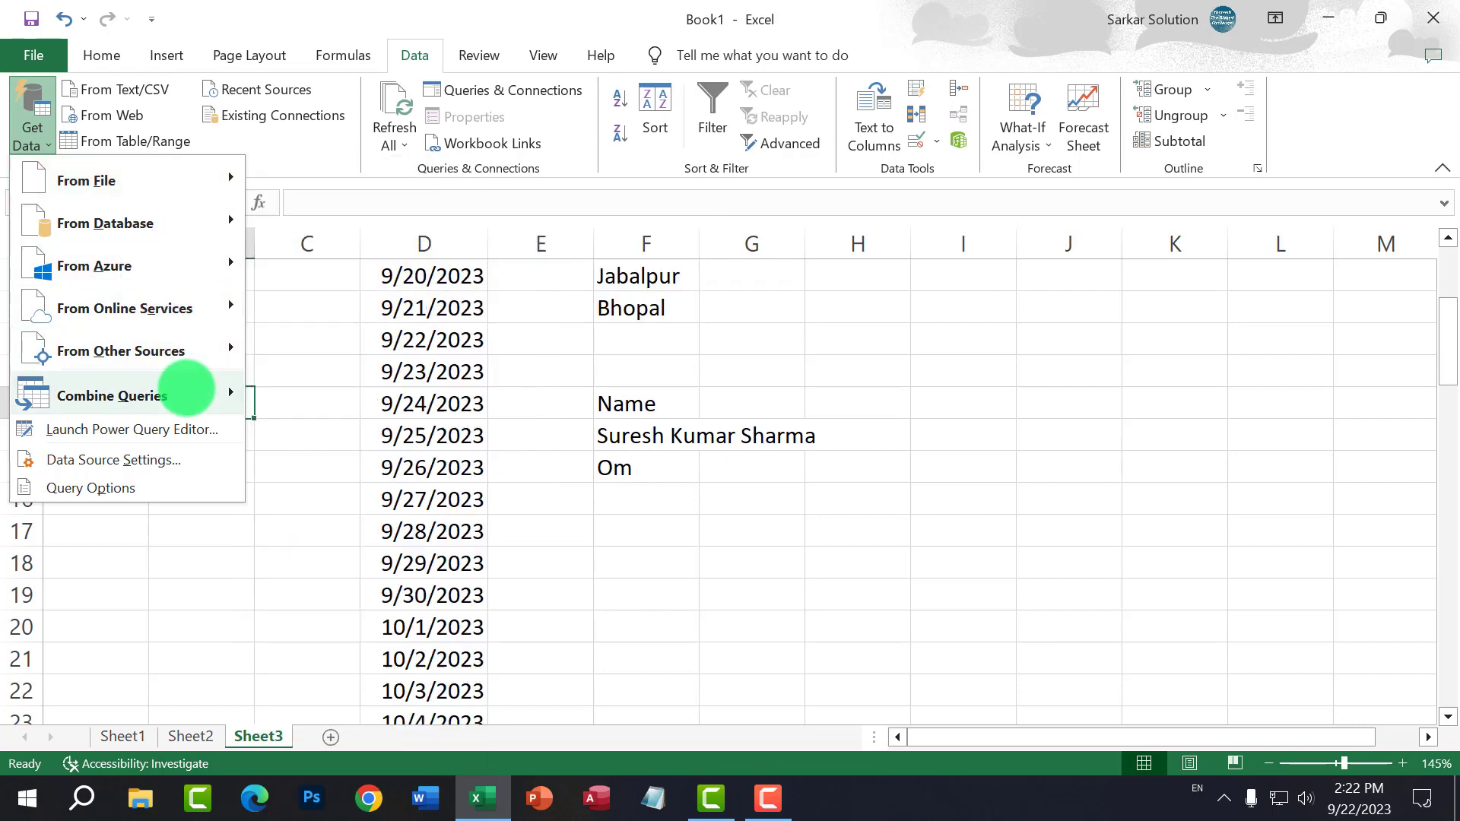
pyautogui.moveTo(186, 387)
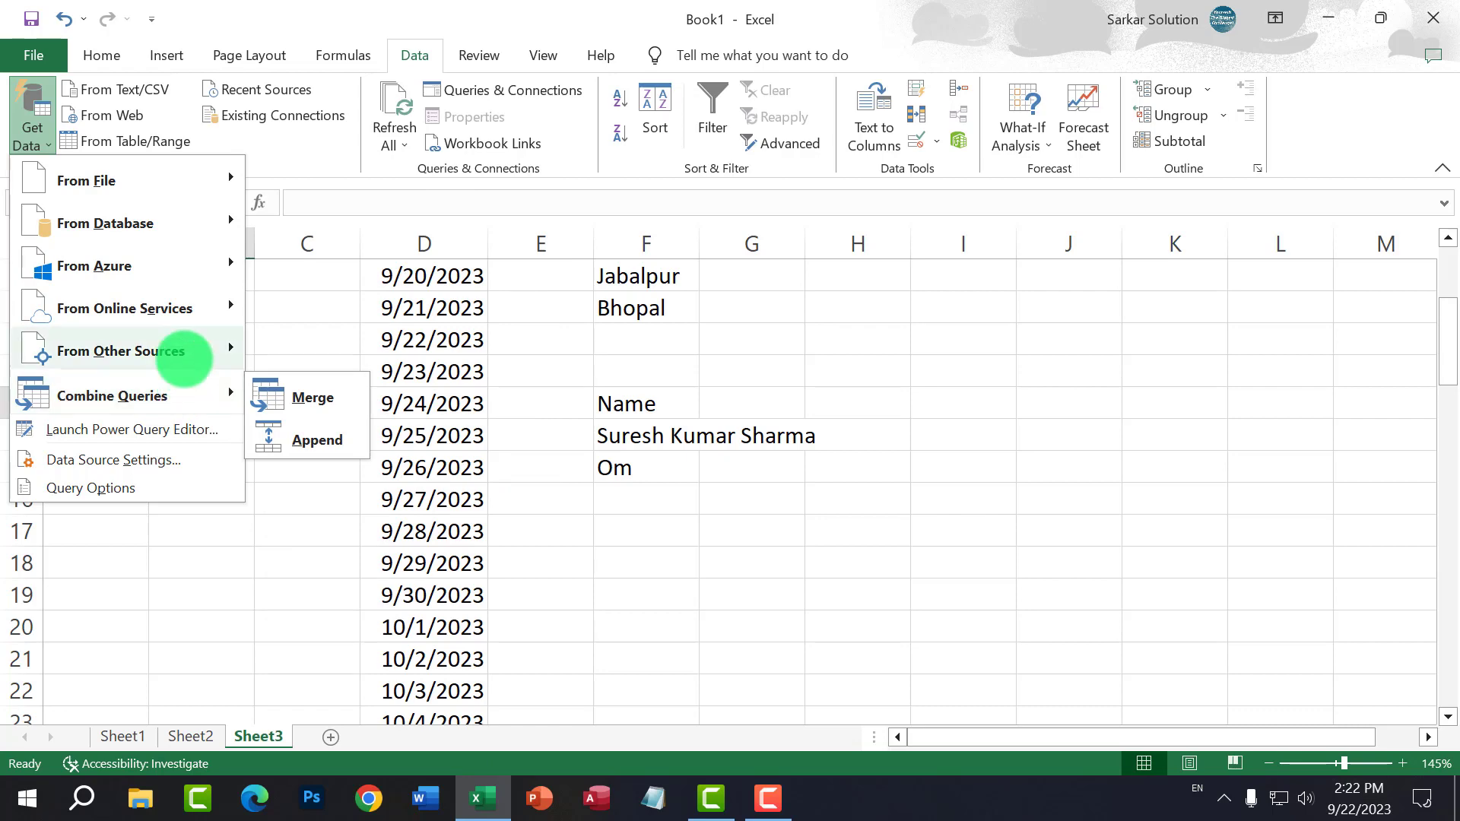
pyautogui.moveTo(198, 225)
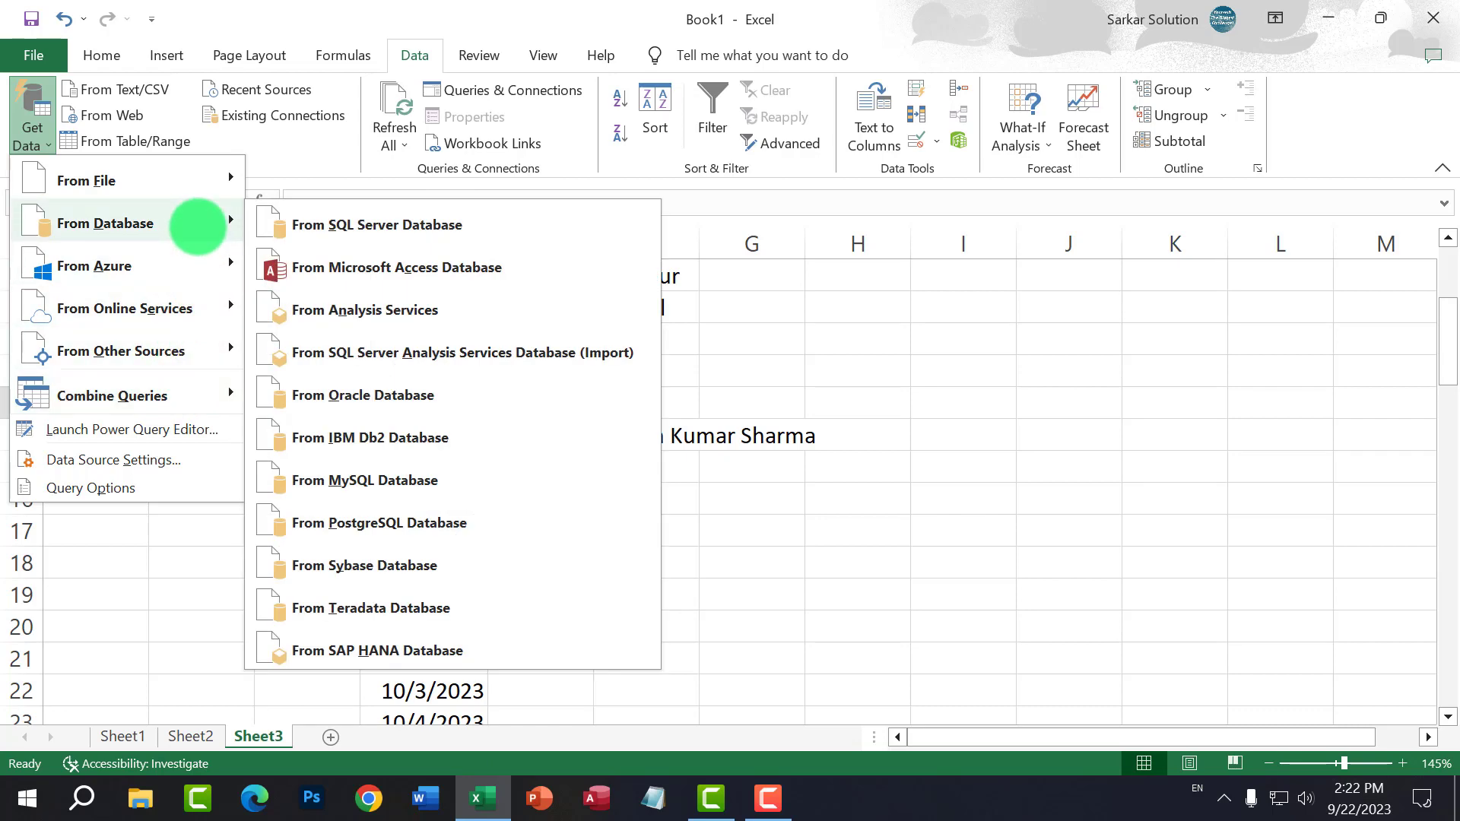
pyautogui.click(16, 808)
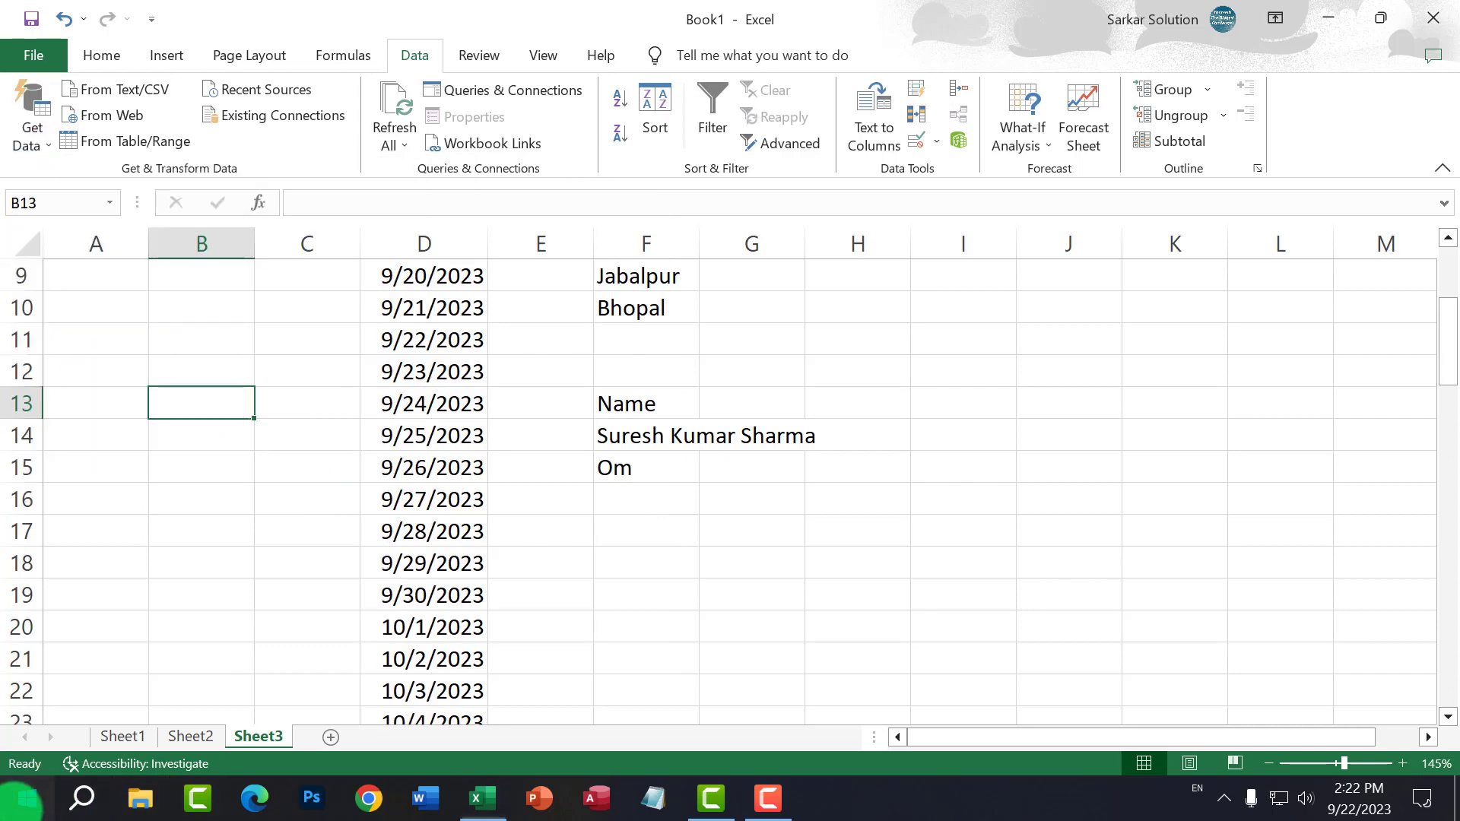
# Step: Open Notepad and write the header line "SNo, Name, Course" followed by a comma-separated record with 1, a first name and DCA
pyautogui.click(654, 798)
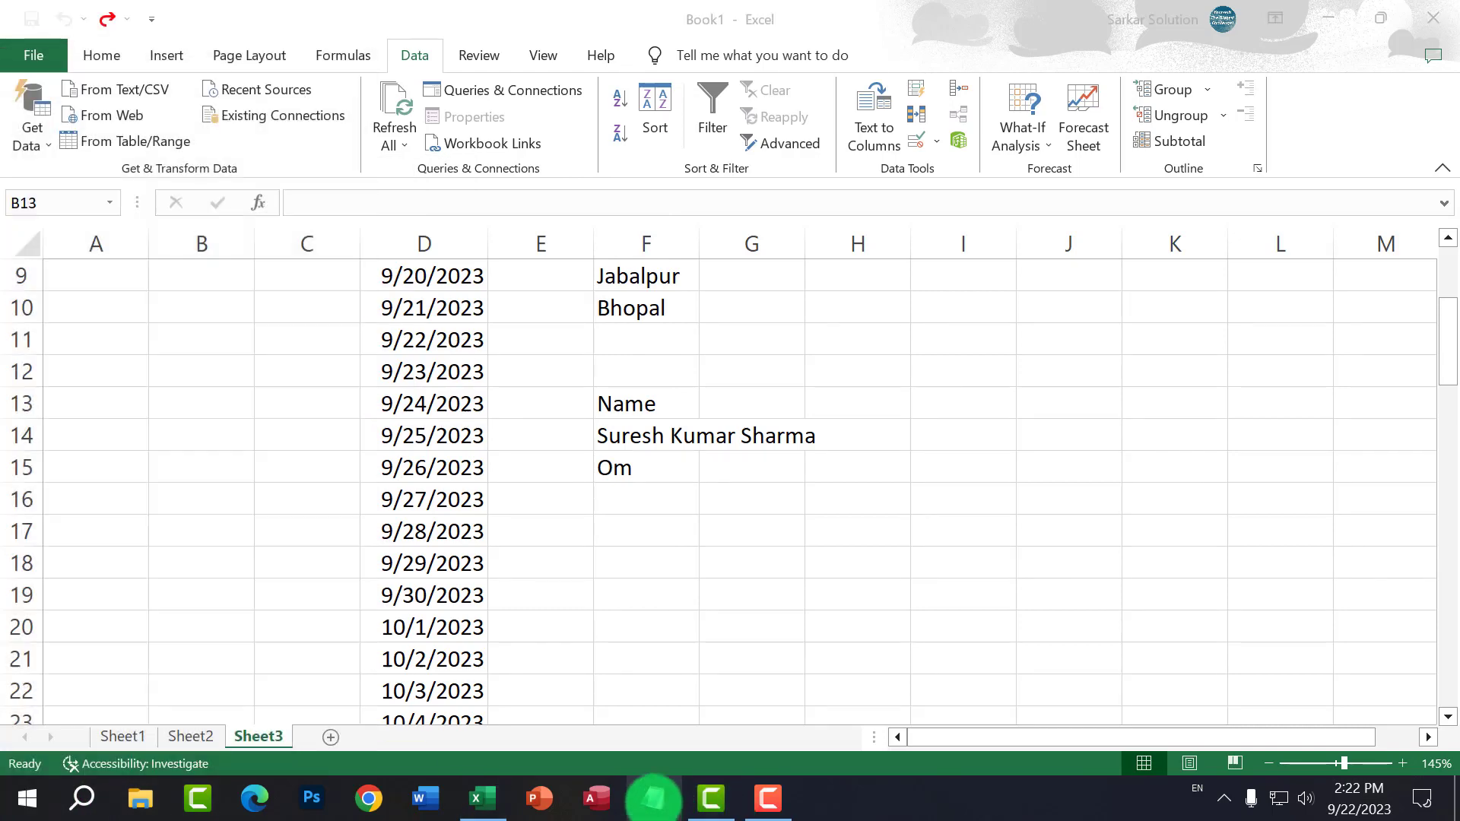
pyautogui.moveTo(565, 152); pyautogui.dragTo(355, 39)
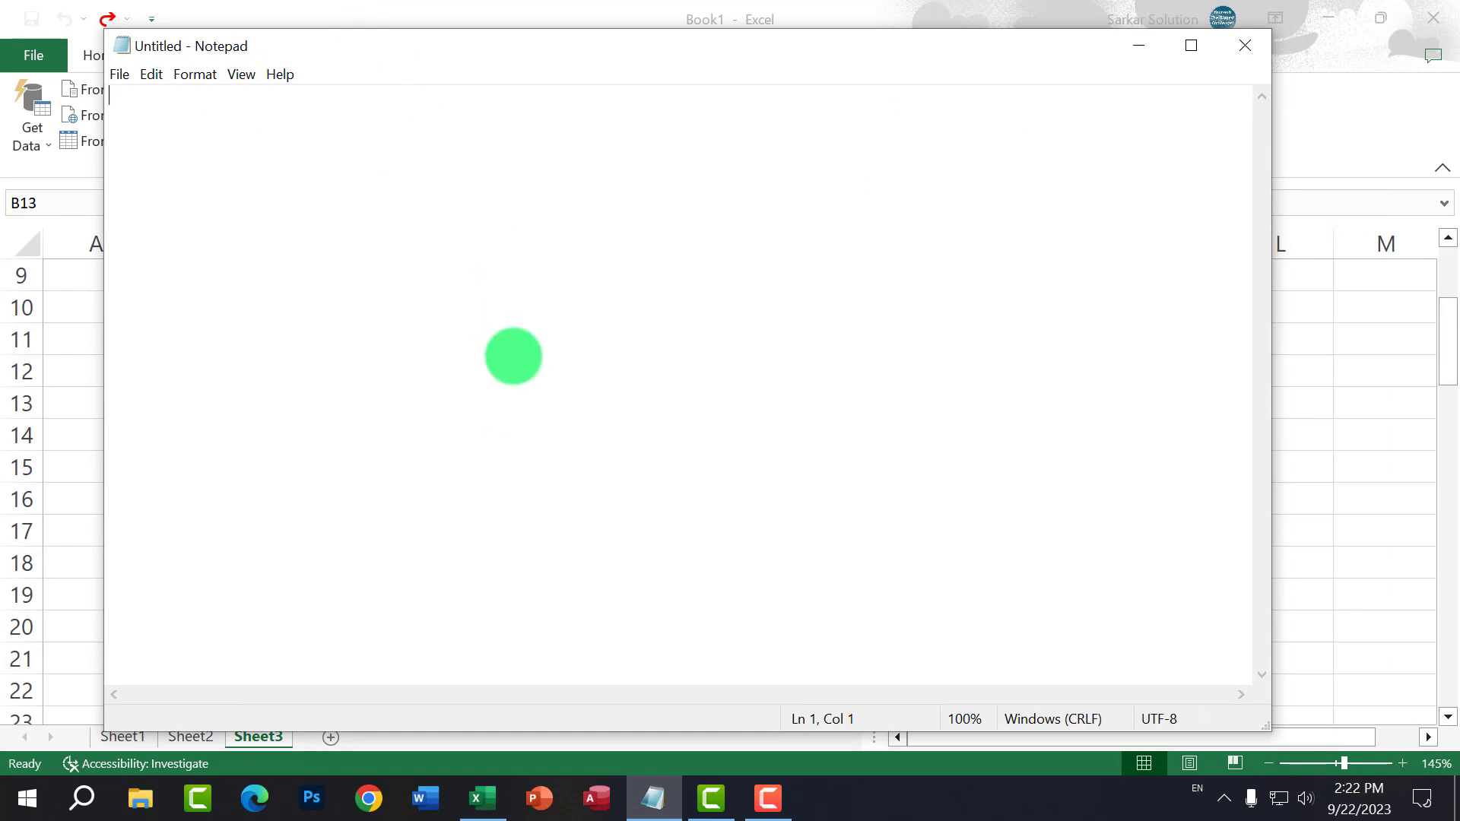
pyautogui.write('SNo')
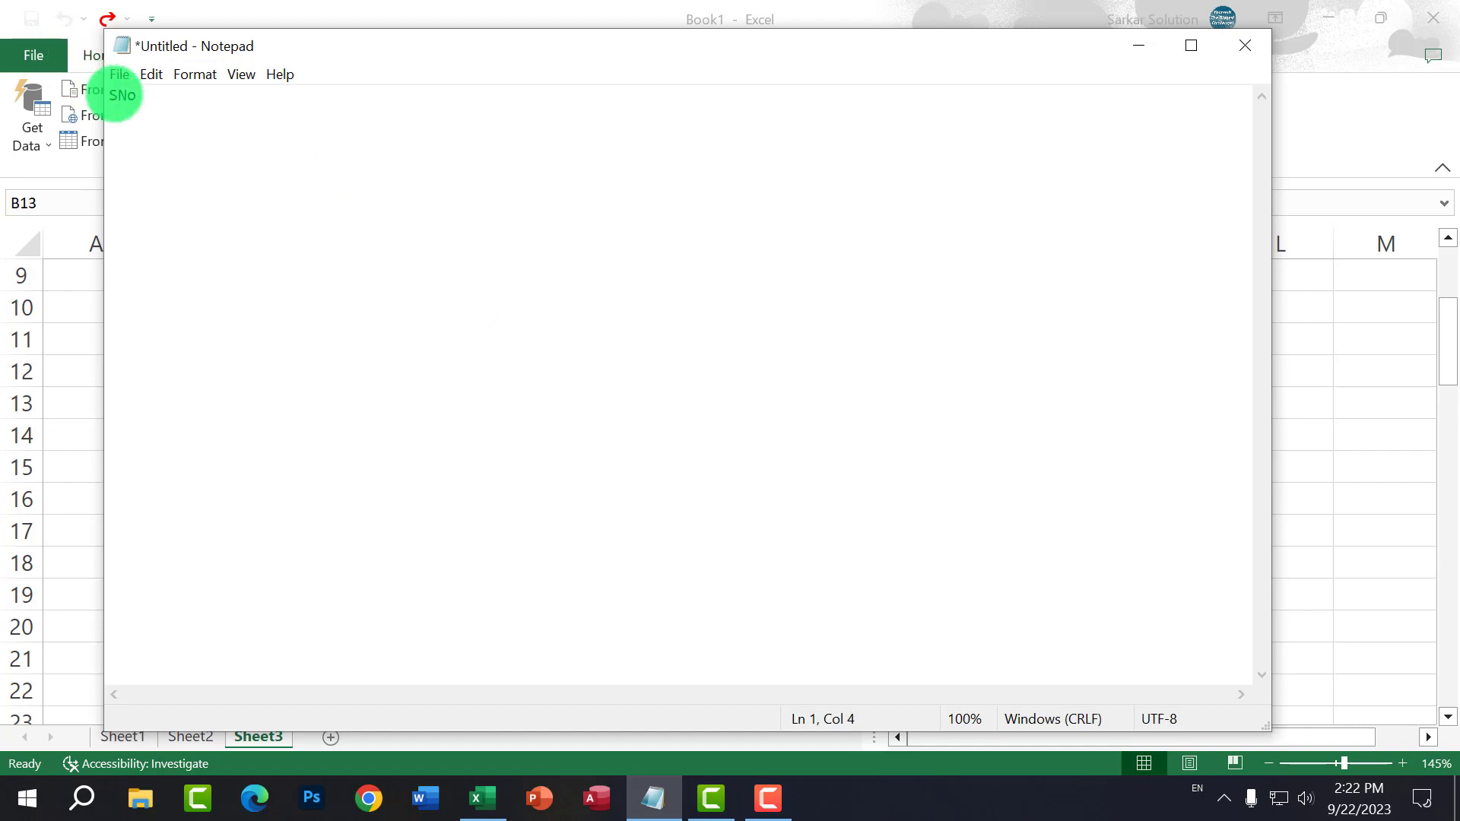
pyautogui.scroll(15, 228, 302)
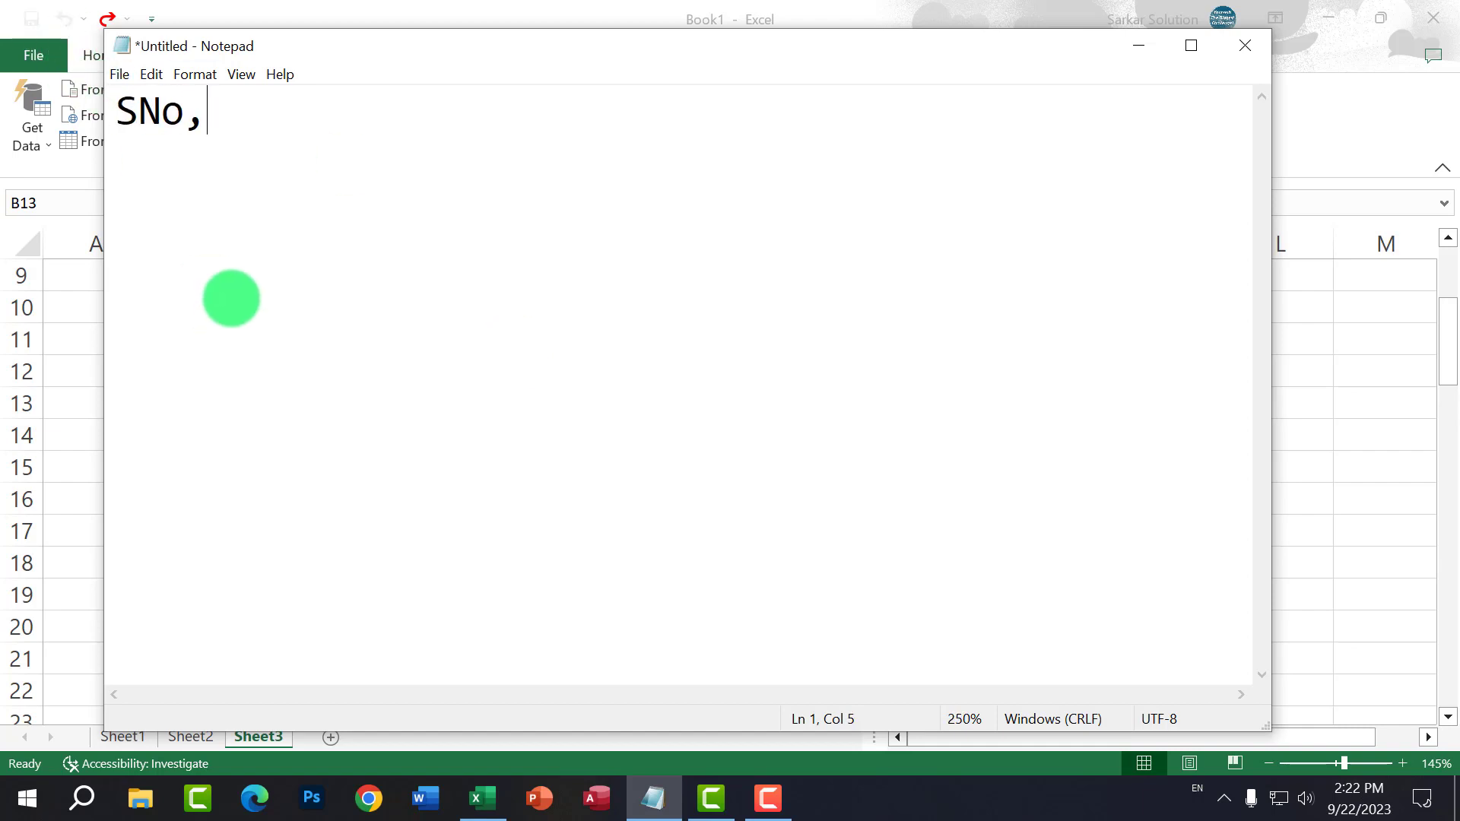
pyautogui.write('No, Name, ')
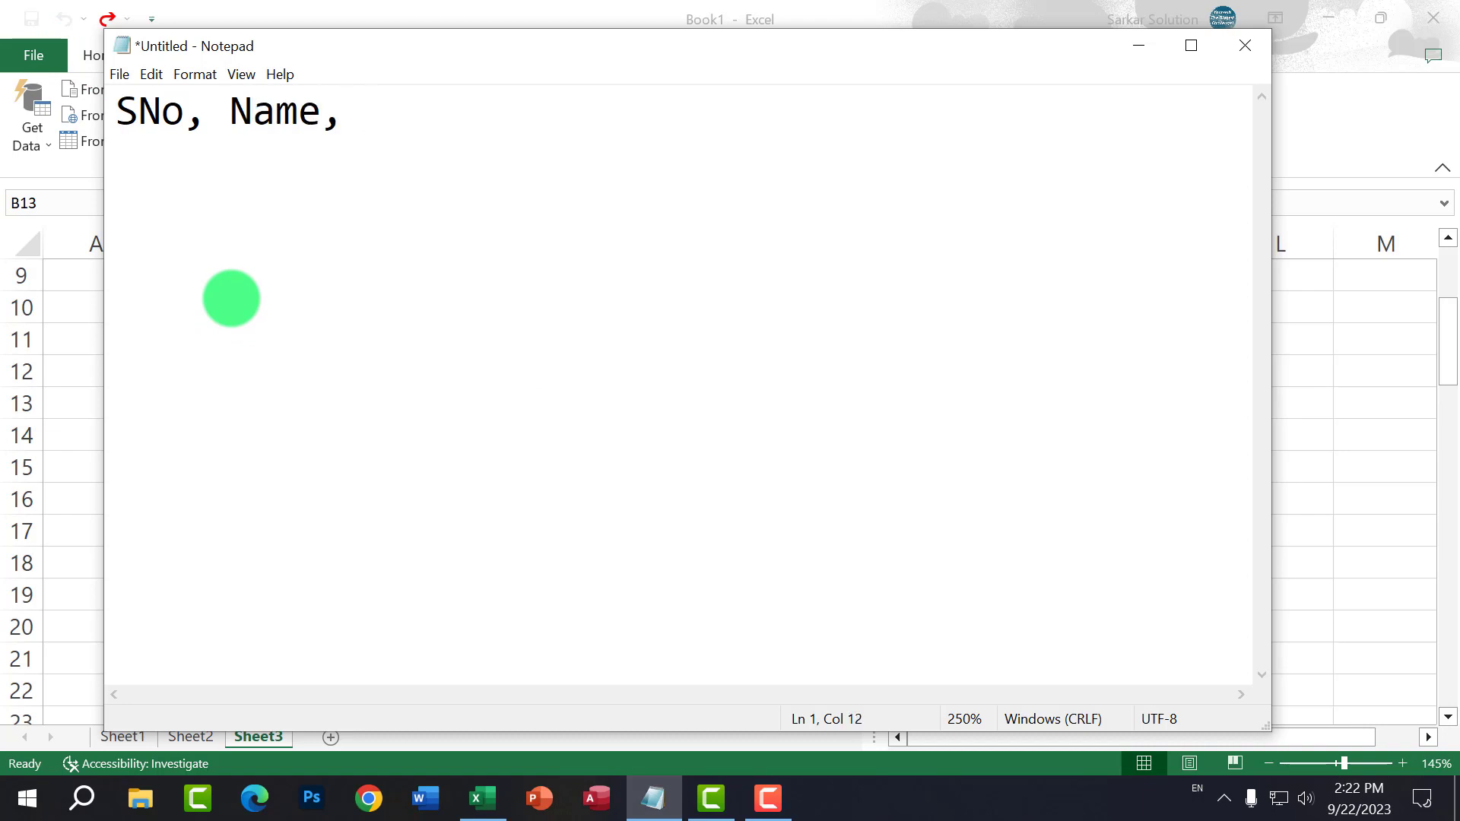
pyautogui.write('Course')
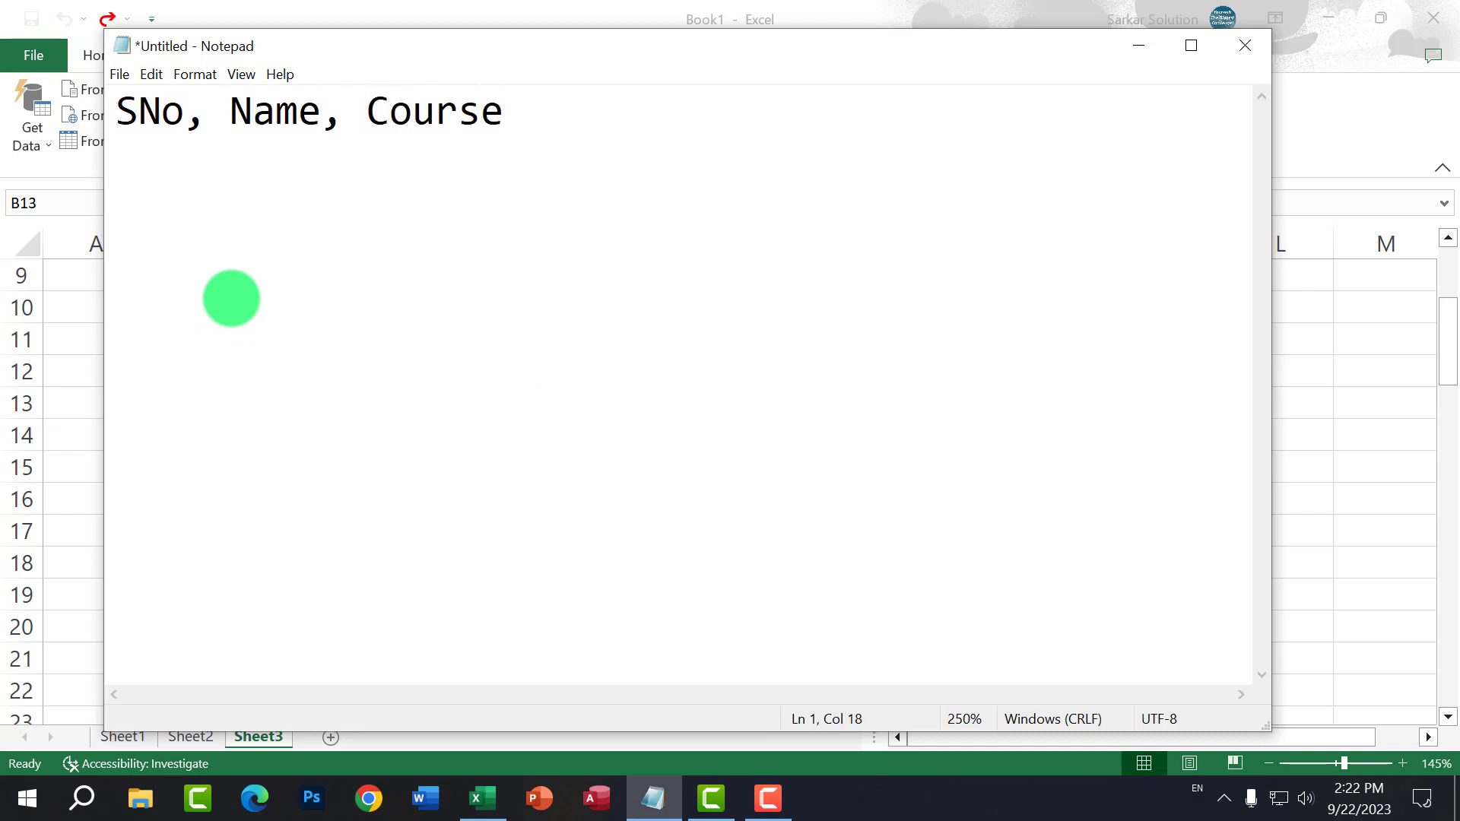
pyautogui.write('1, ')
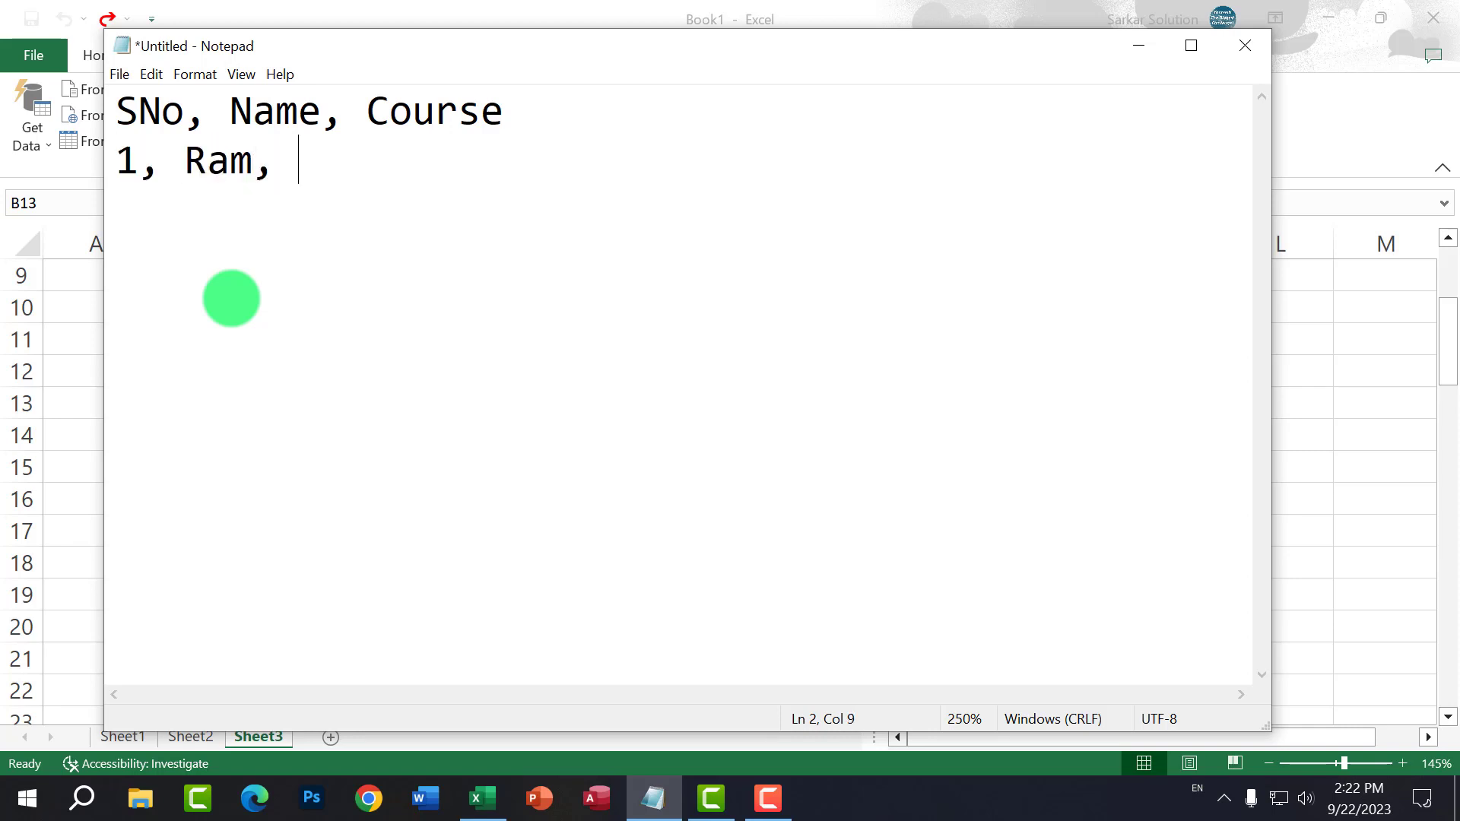
pyautogui.write('Rame DCA')
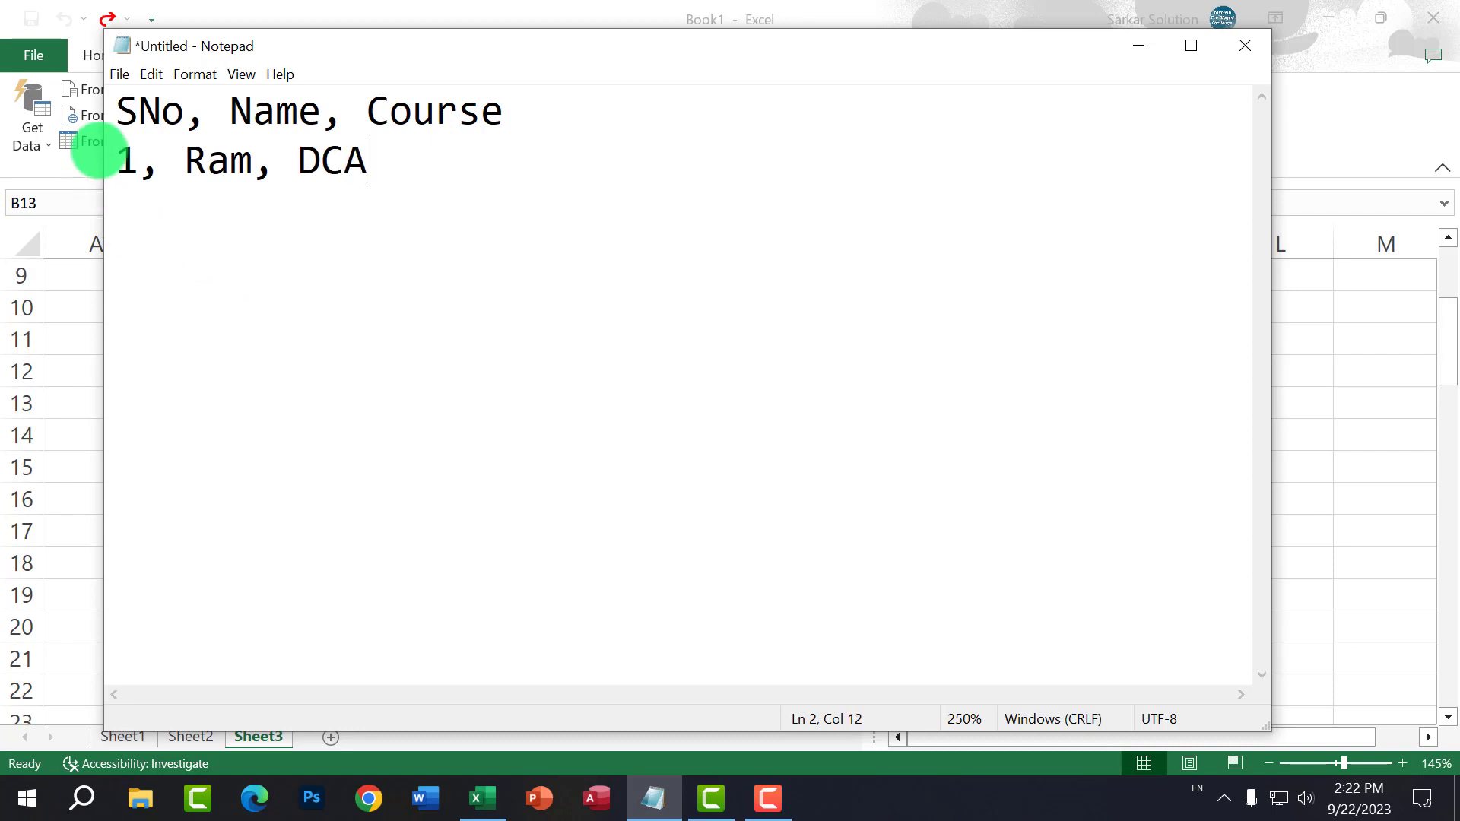
# Step: Save the text document on the Desktop as "text file" and close Notepad
pyautogui.click(114, 110)
pyautogui.click(119, 74)
pyautogui.click(152, 167)
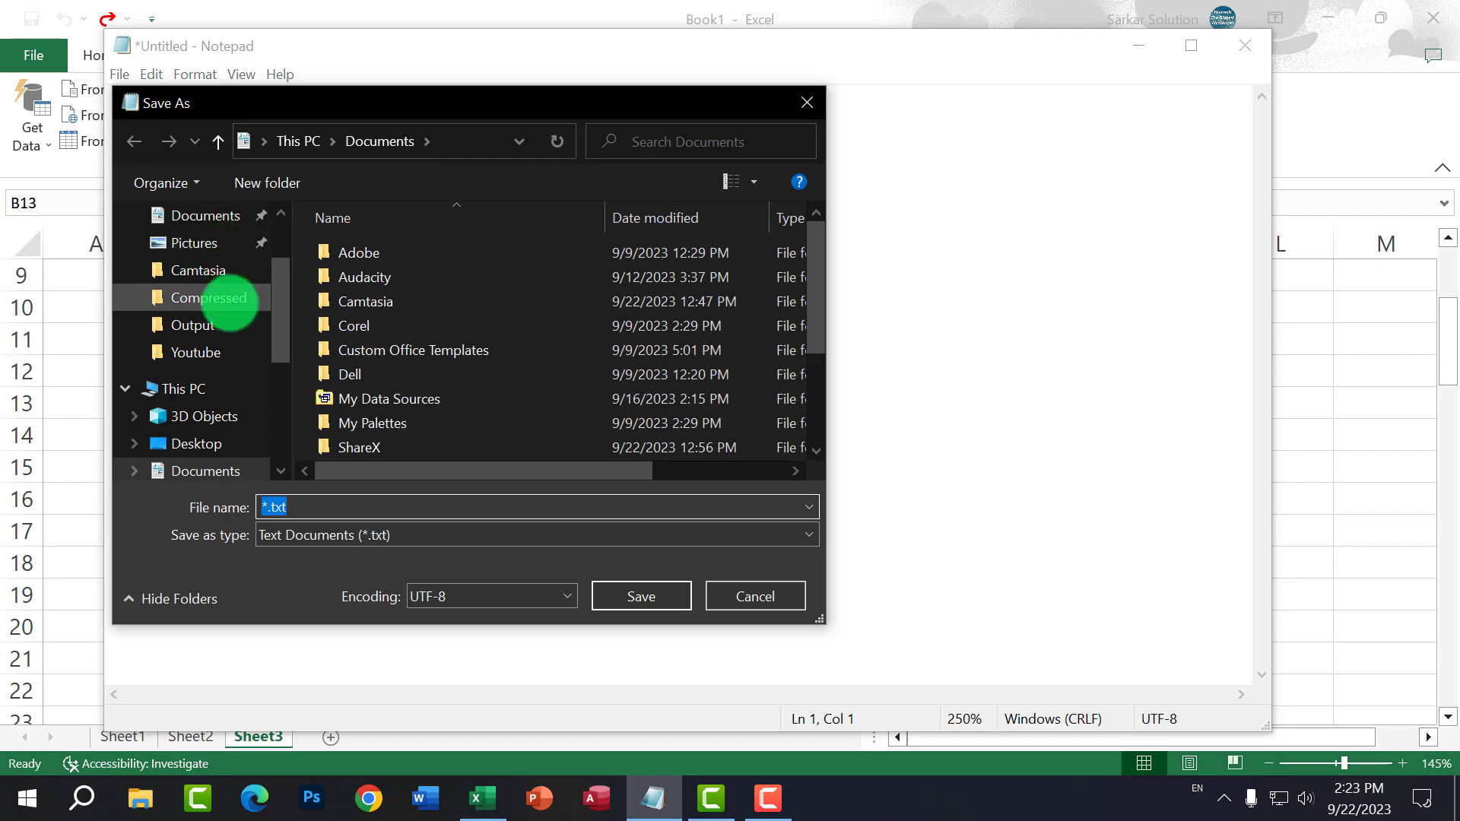
pyautogui.scroll(2, 221, 297)
pyautogui.click(222, 262)
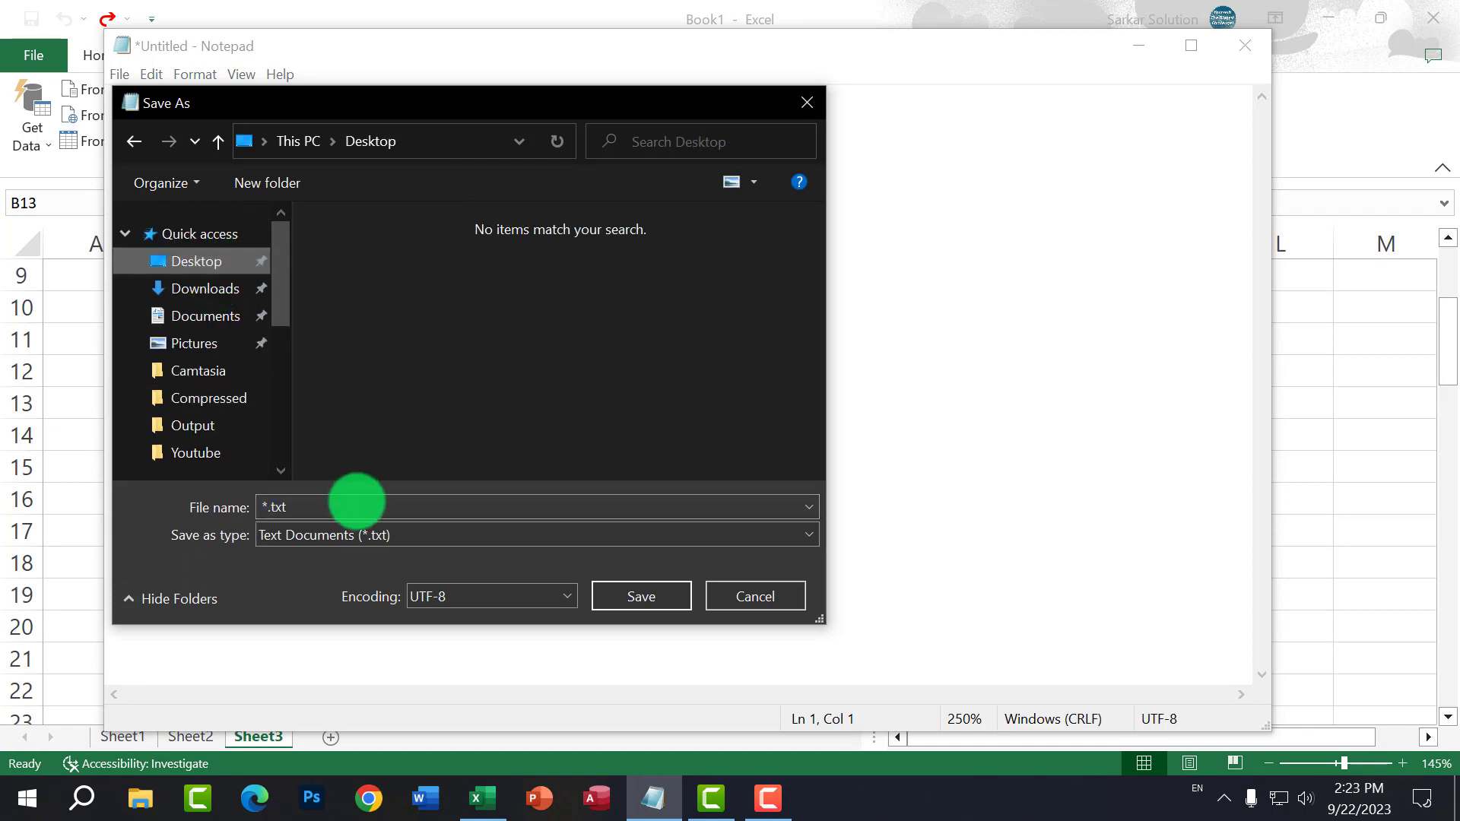
pyautogui.click(358, 505)
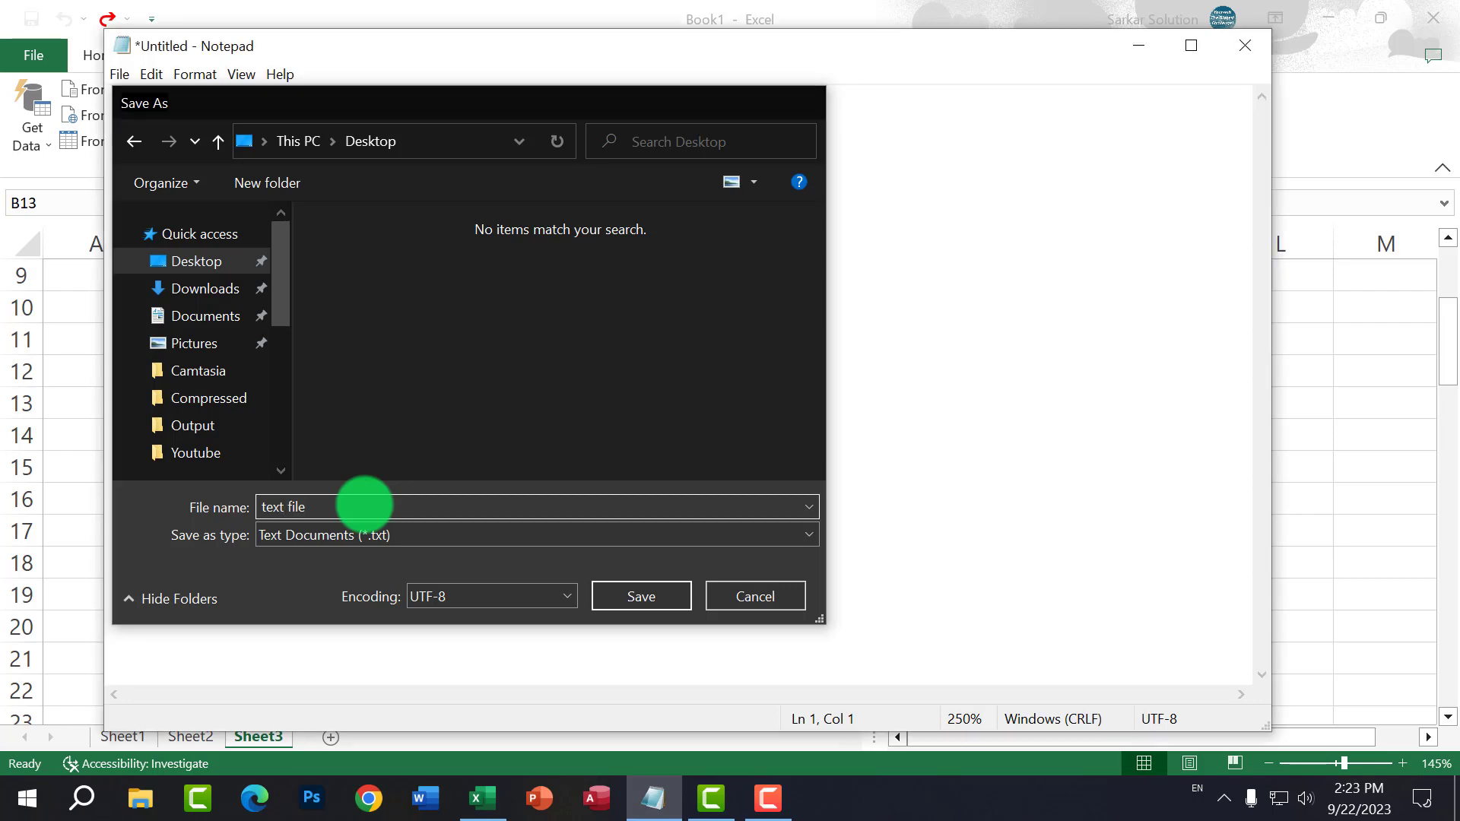
pyautogui.press('Return')
pyautogui.click(1258, 42)
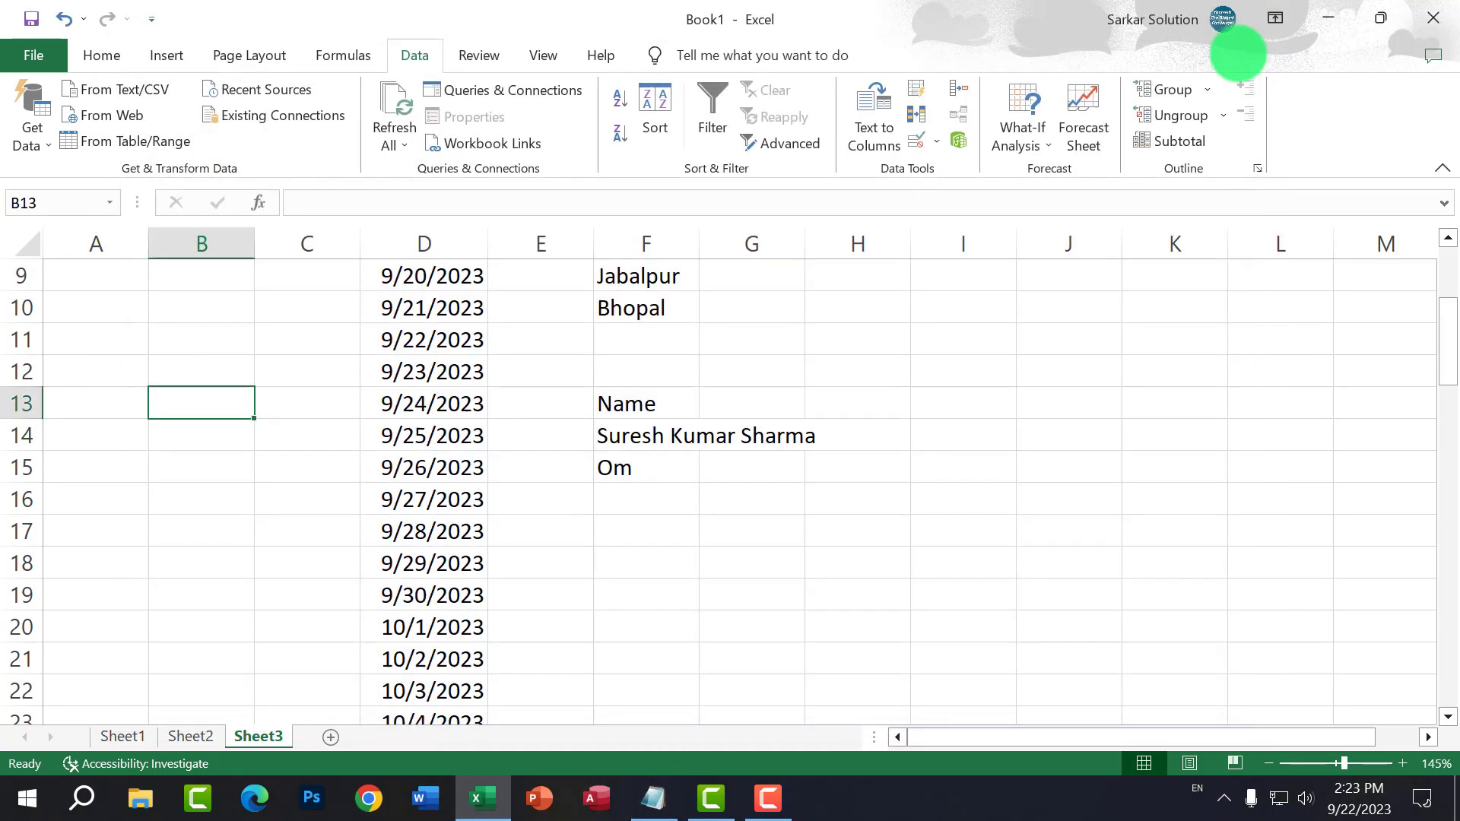
# Step: Add a new worksheet to the Excel workbook and select cell A2
pyautogui.scroll(-2, 492, 514)
pyautogui.scroll(-1, 493, 514)
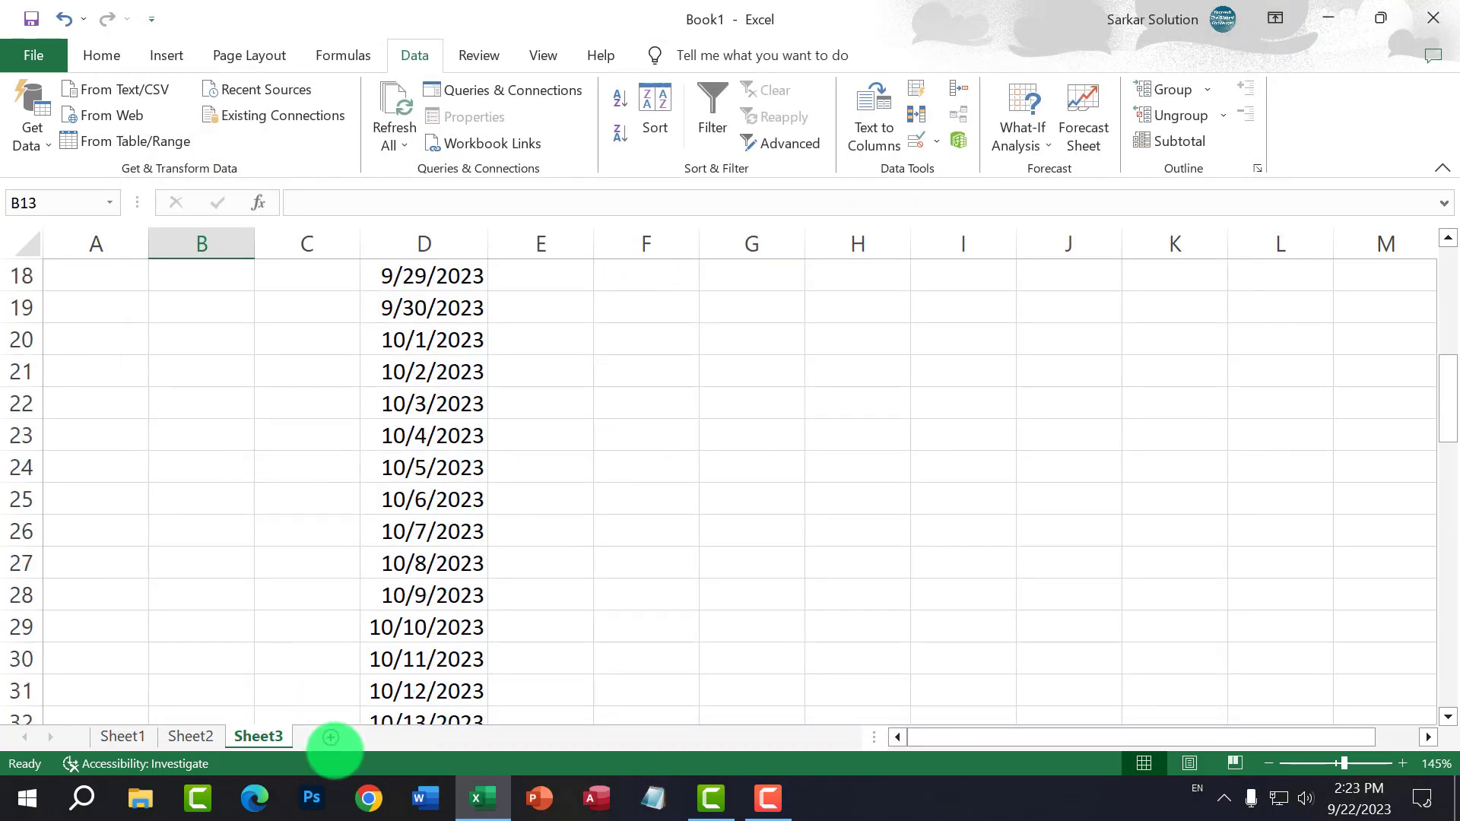
pyautogui.click(330, 736)
pyautogui.click(88, 280)
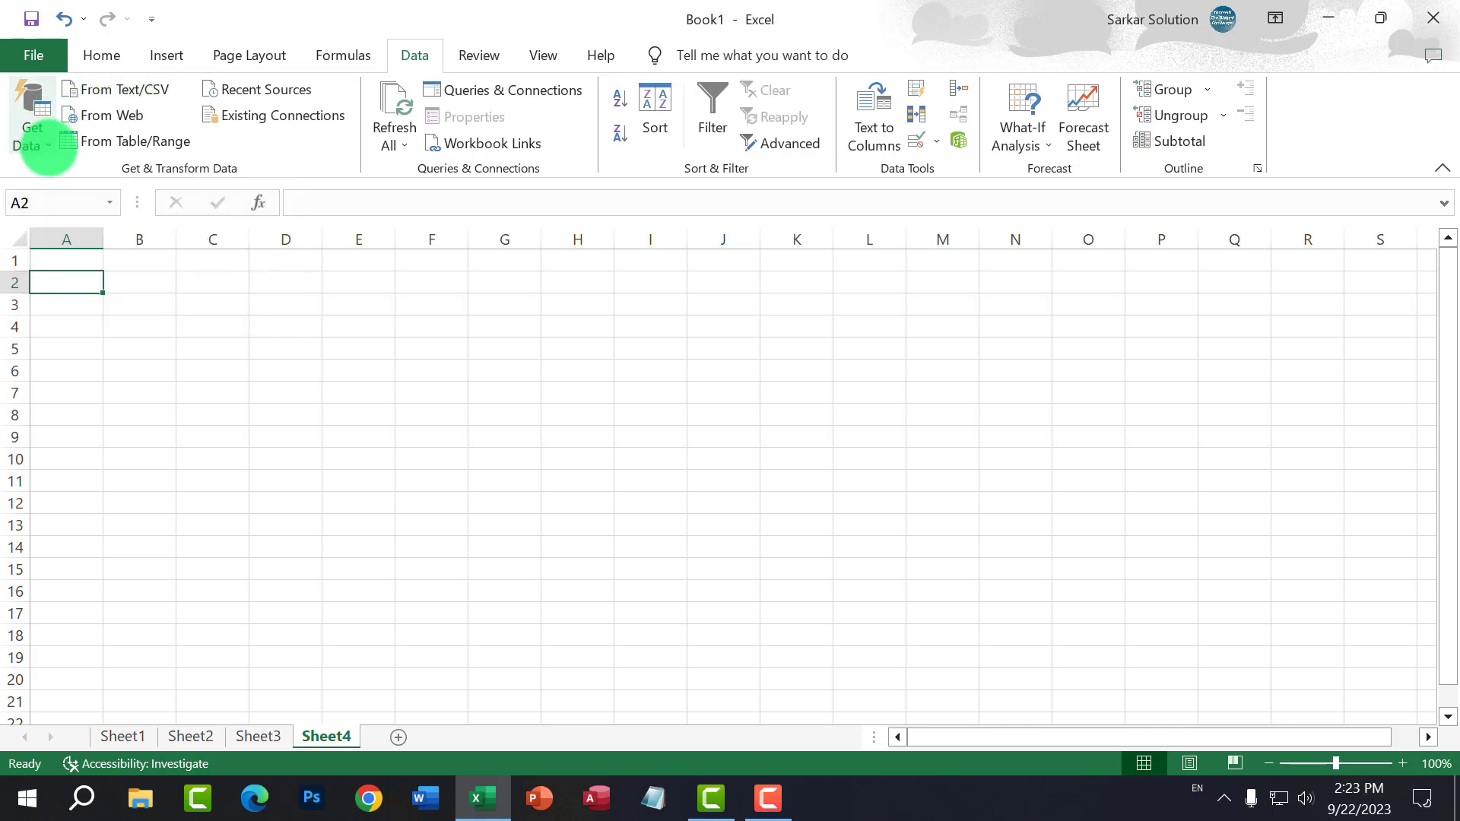
pyautogui.click(42, 136)
pyautogui.moveTo(84, 180)
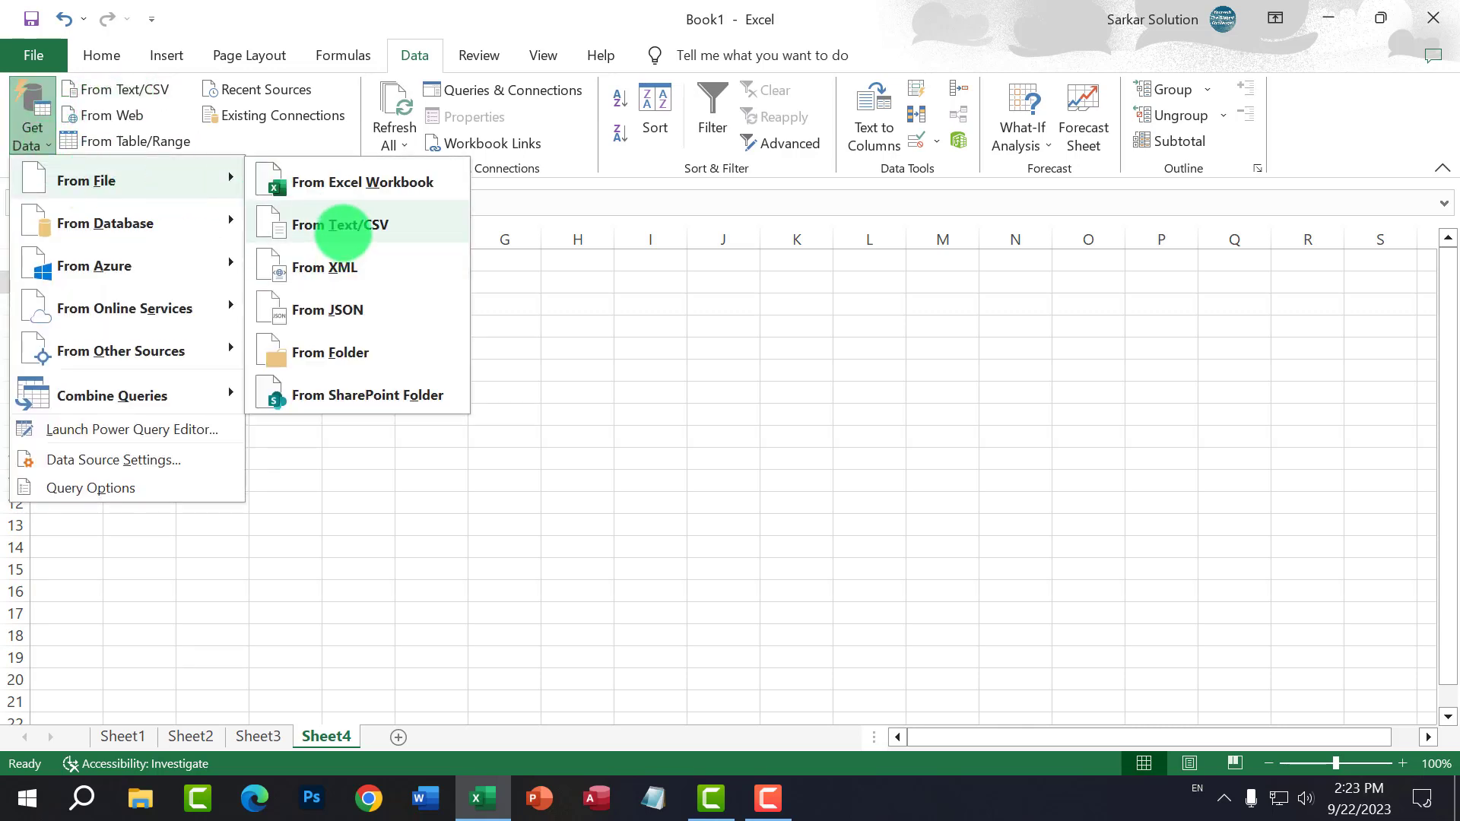
pyautogui.click(677, 385)
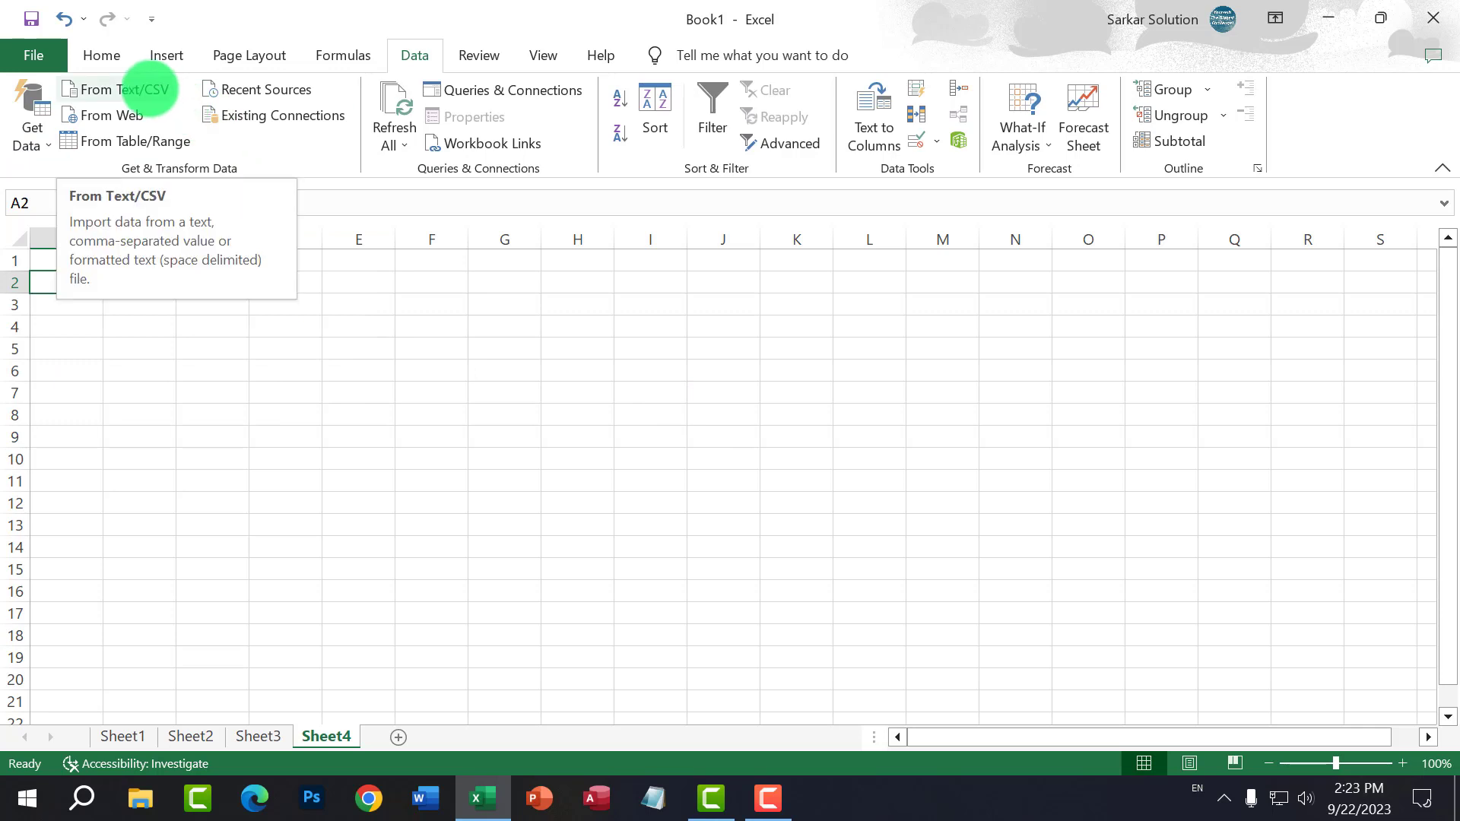
# Step: Import "text file" from the Desktop as comma-delimited Text/CSV data and load it into the workbook
pyautogui.click(144, 90)
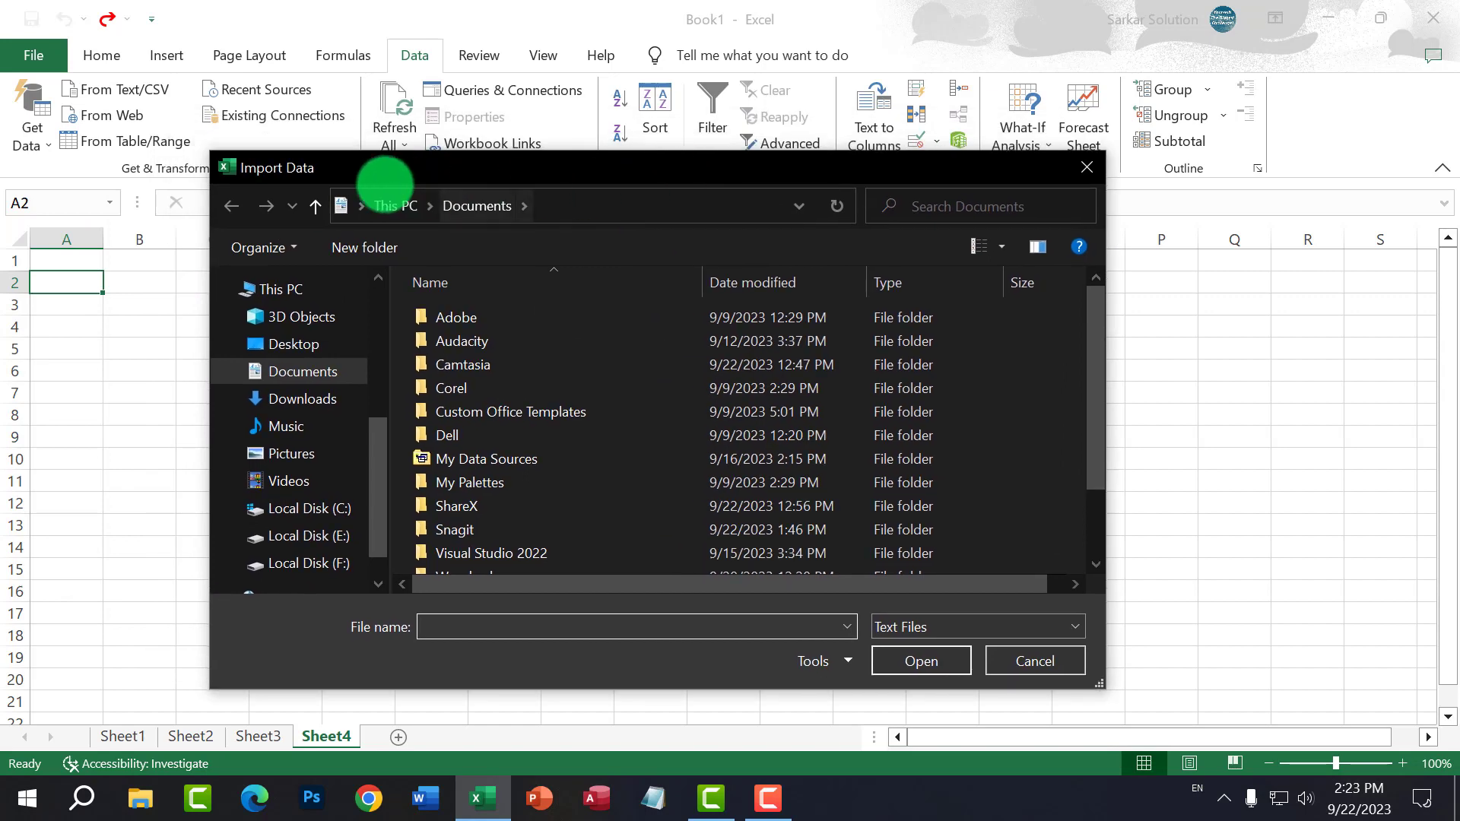
pyautogui.click(295, 344)
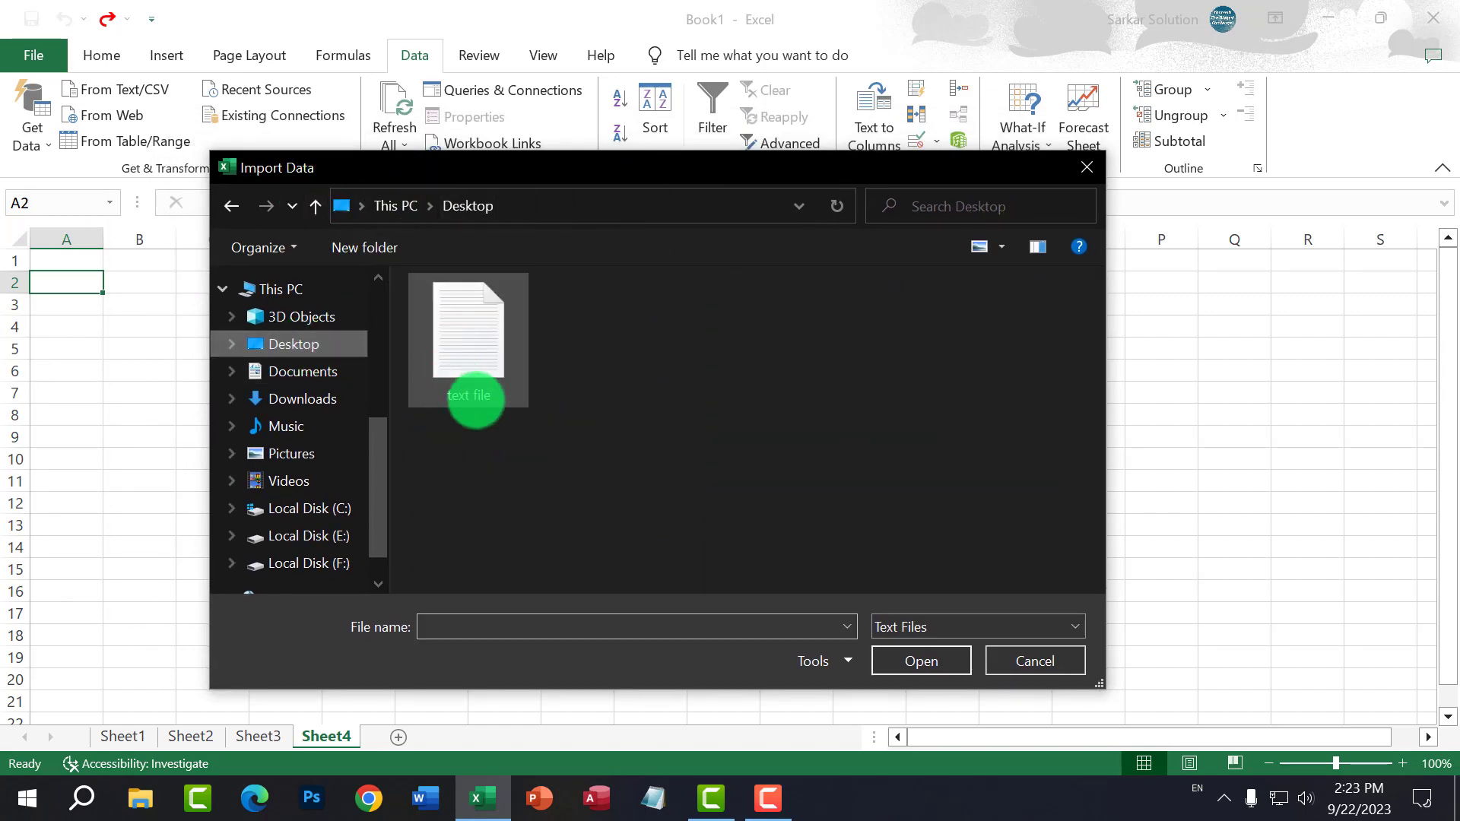
pyautogui.click(473, 365)
pyautogui.click(896, 665)
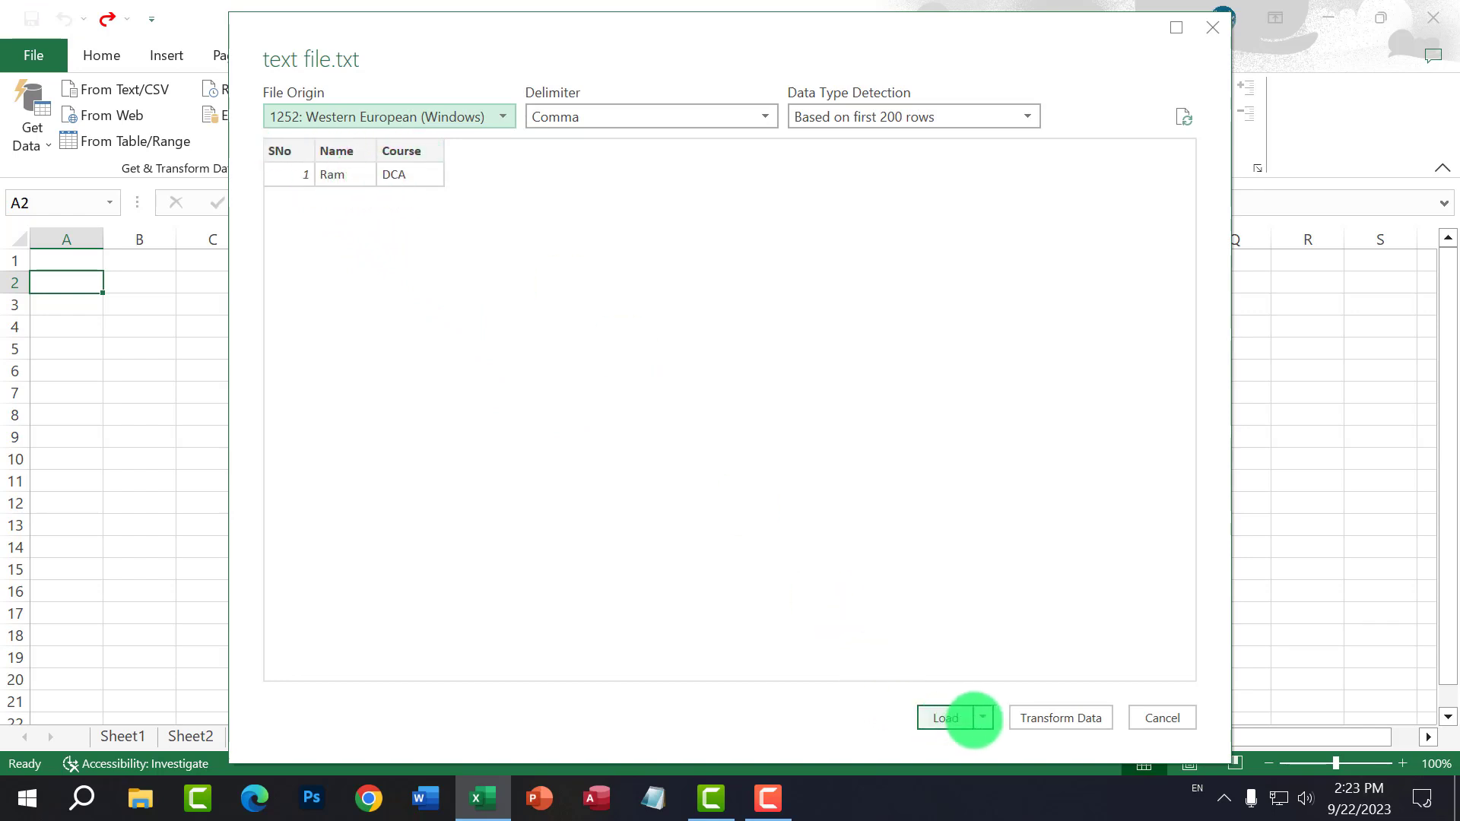
pyautogui.click(982, 718)
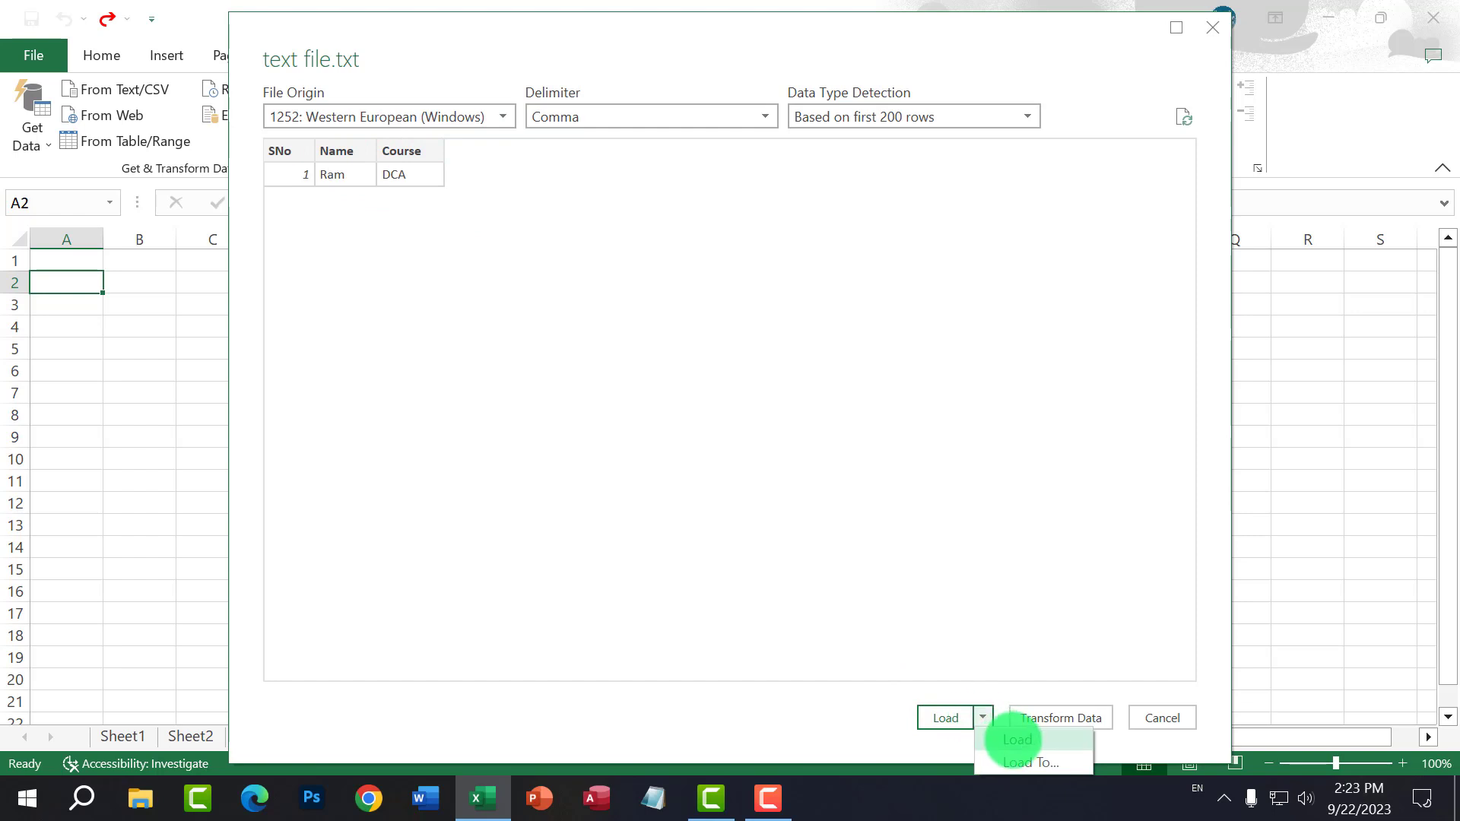
pyautogui.click(1017, 739)
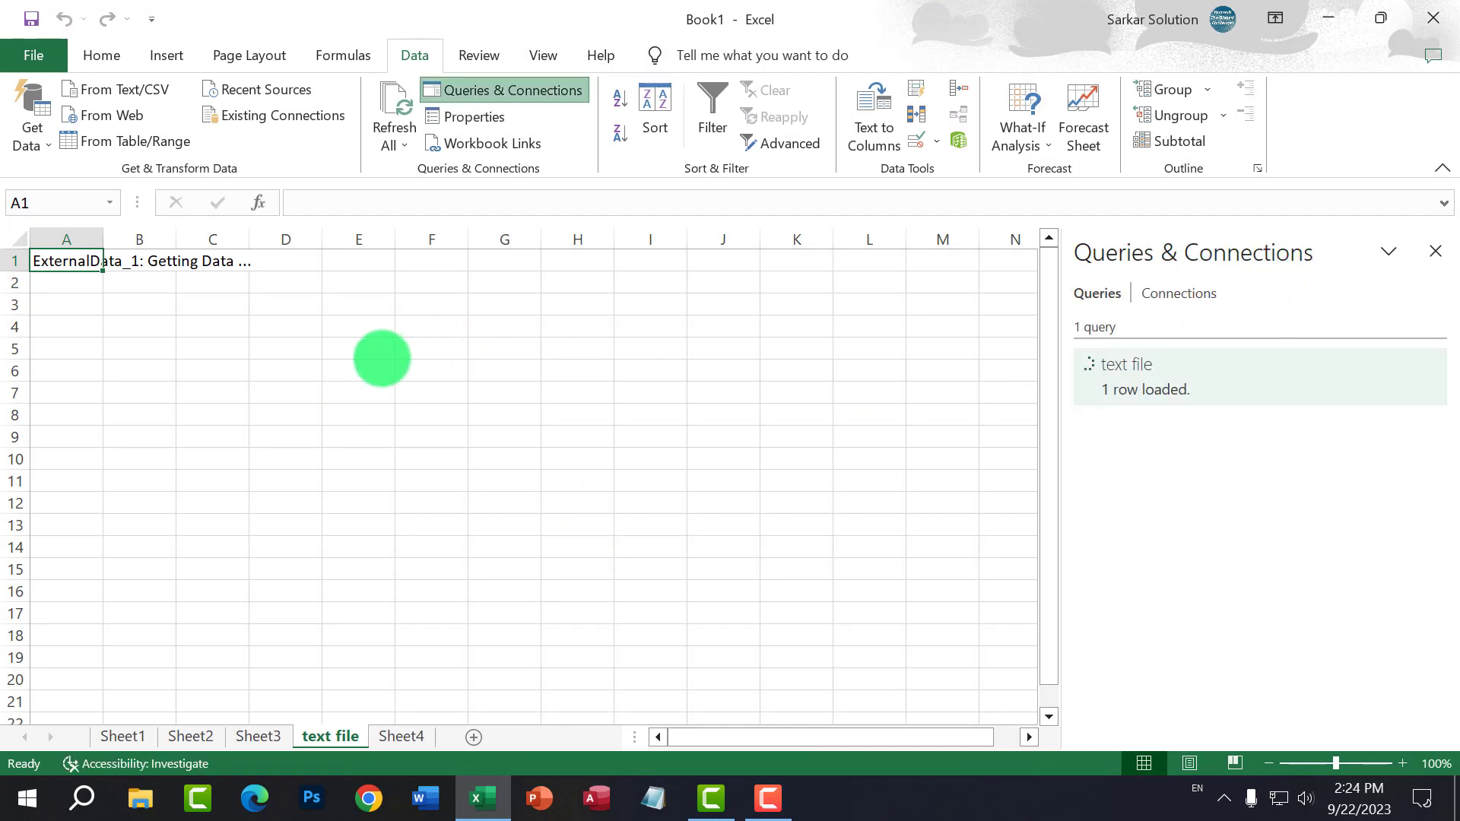
pyautogui.keyDown('ctrl'); pyautogui.scroll(3, 55, 271); pyautogui.keyUp('ctrl')
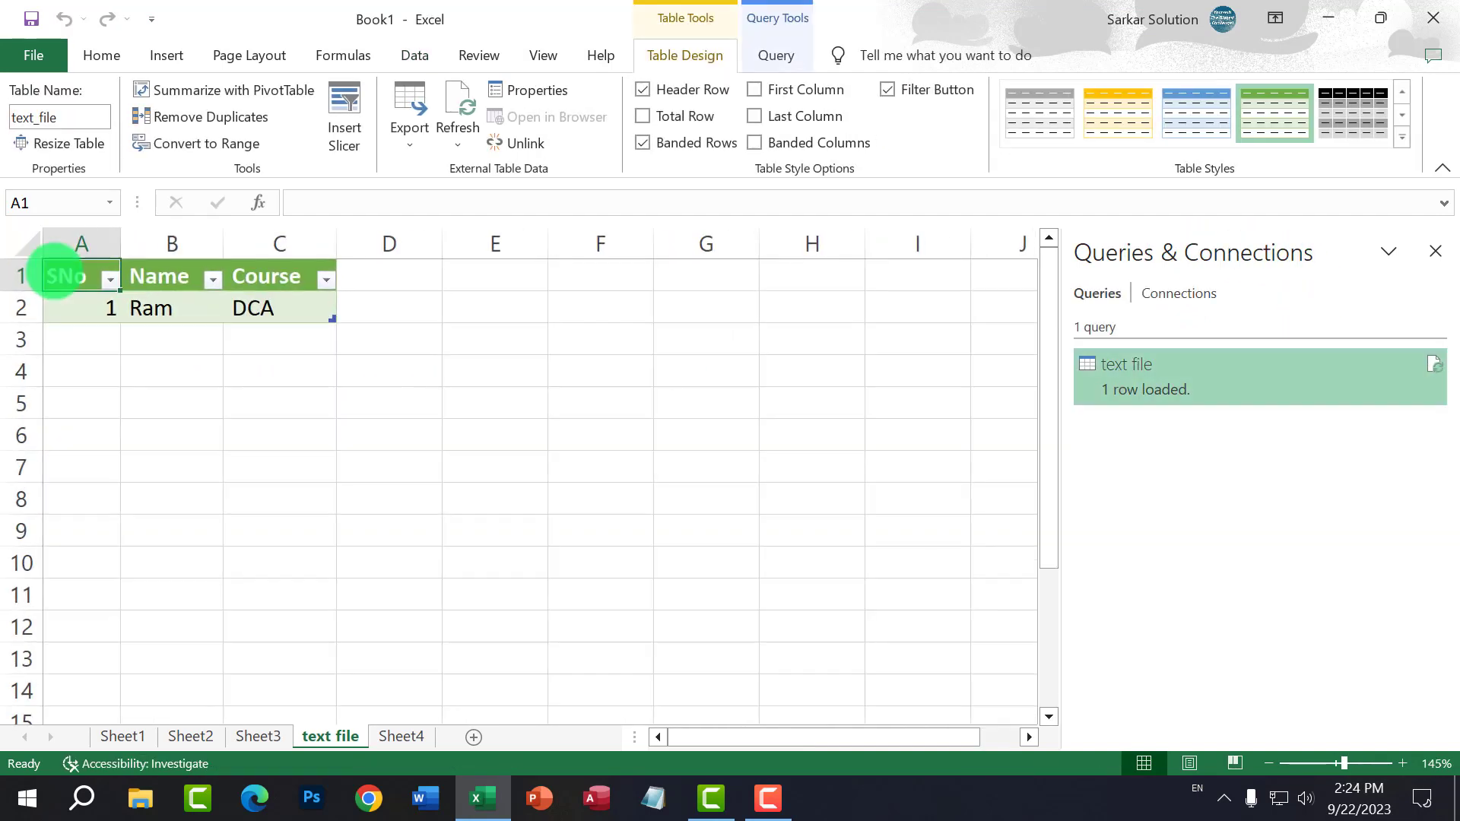
pyautogui.keyDown('ctrl'); pyautogui.scroll(3, 55, 276); pyautogui.keyUp('ctrl')
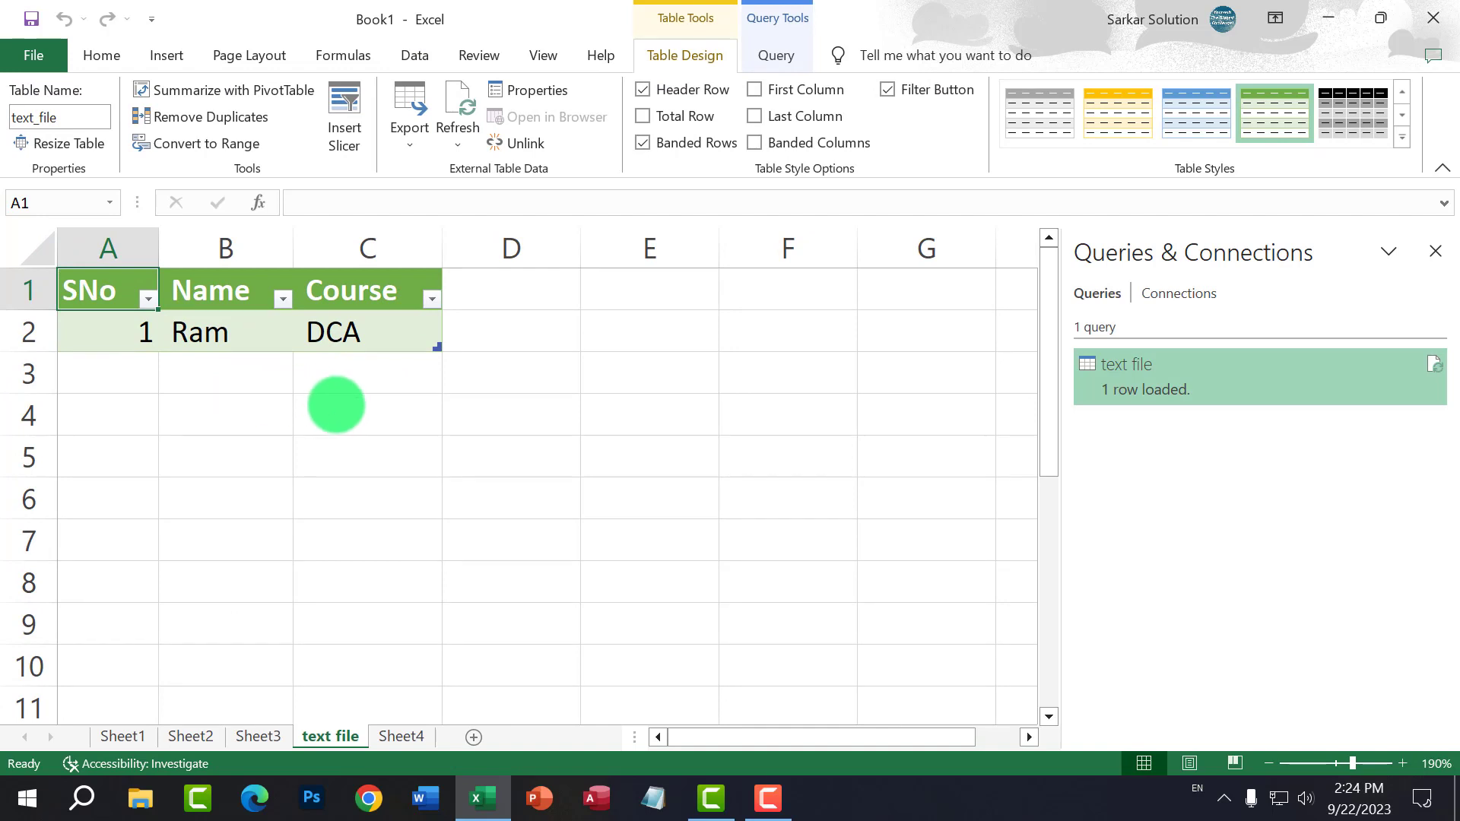
# Step: Examine the file and database sources available for getting external data, and leave without choosing one
pyautogui.click(323, 449)
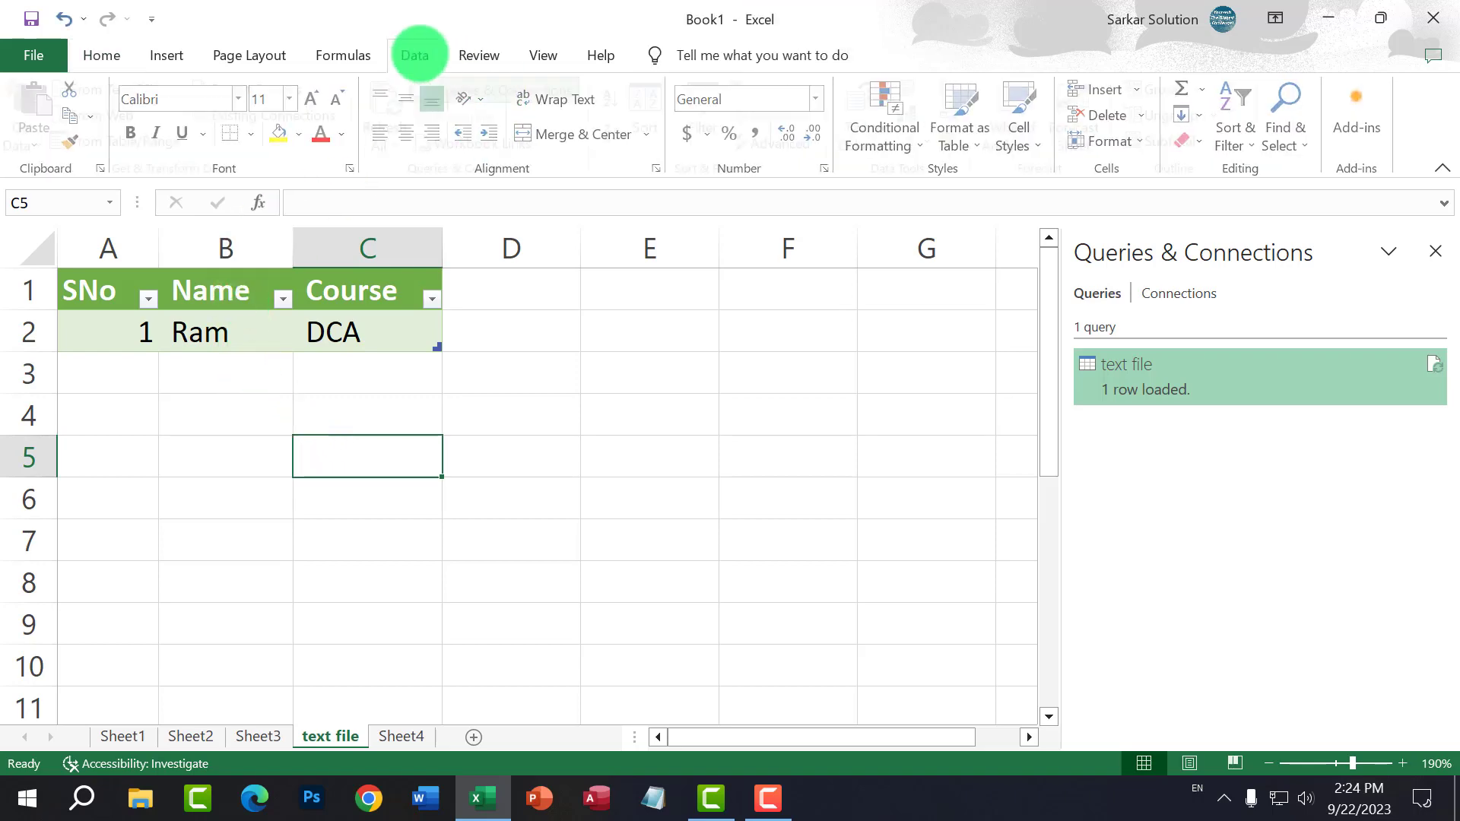
pyautogui.click(414, 55)
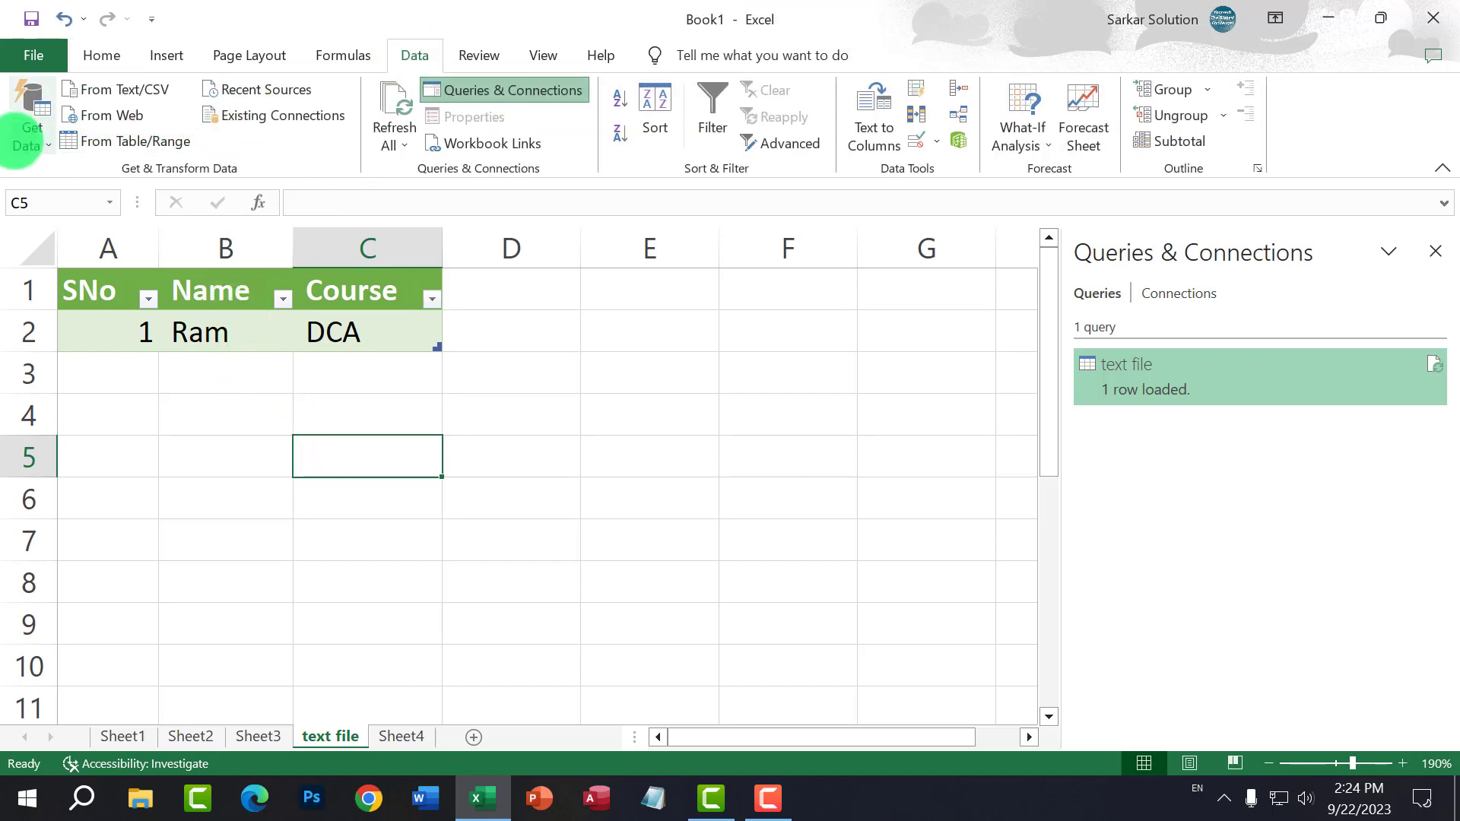
pyautogui.click(33, 135)
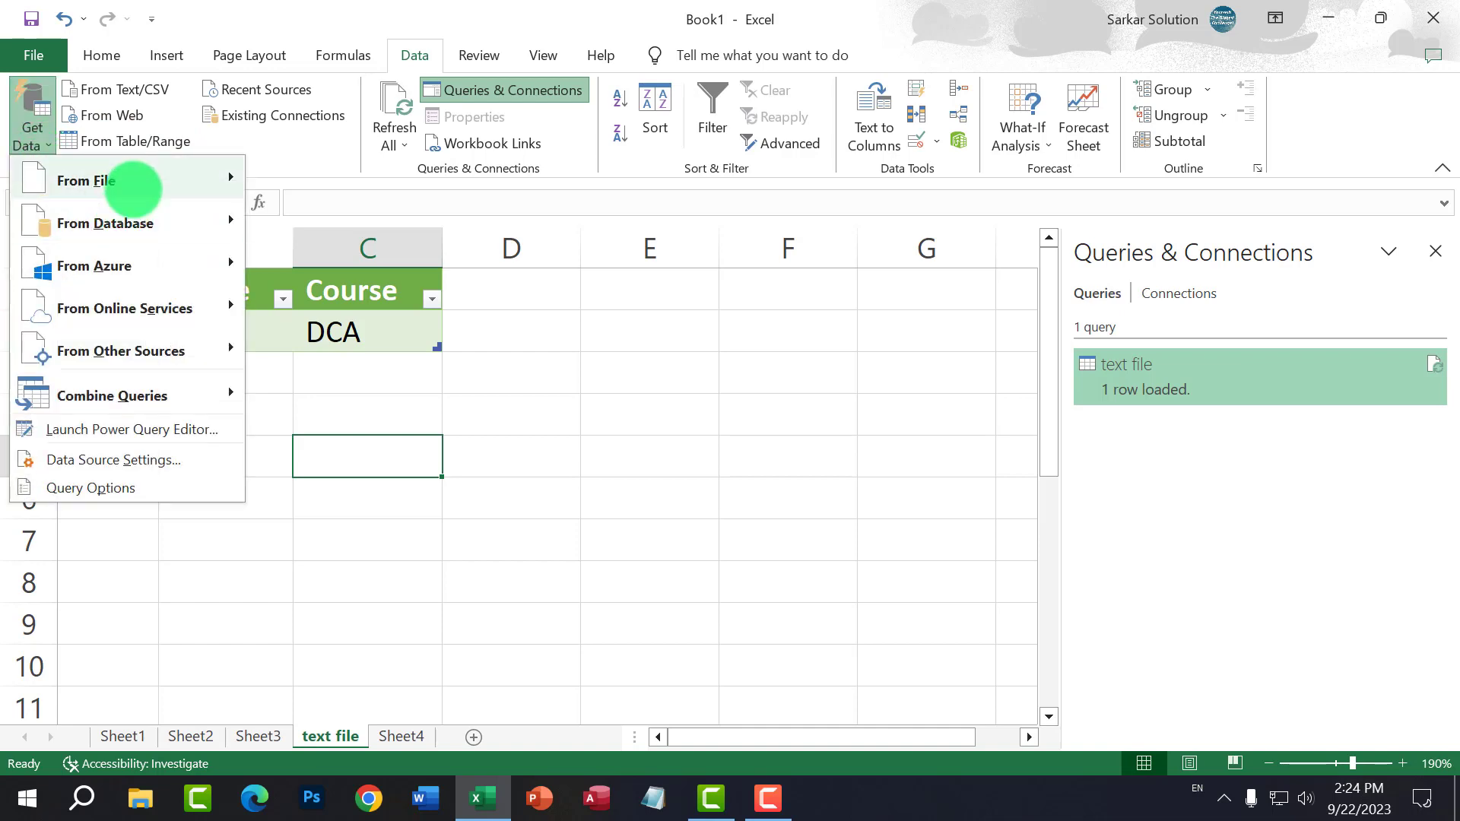
pyautogui.moveTo(133, 183)
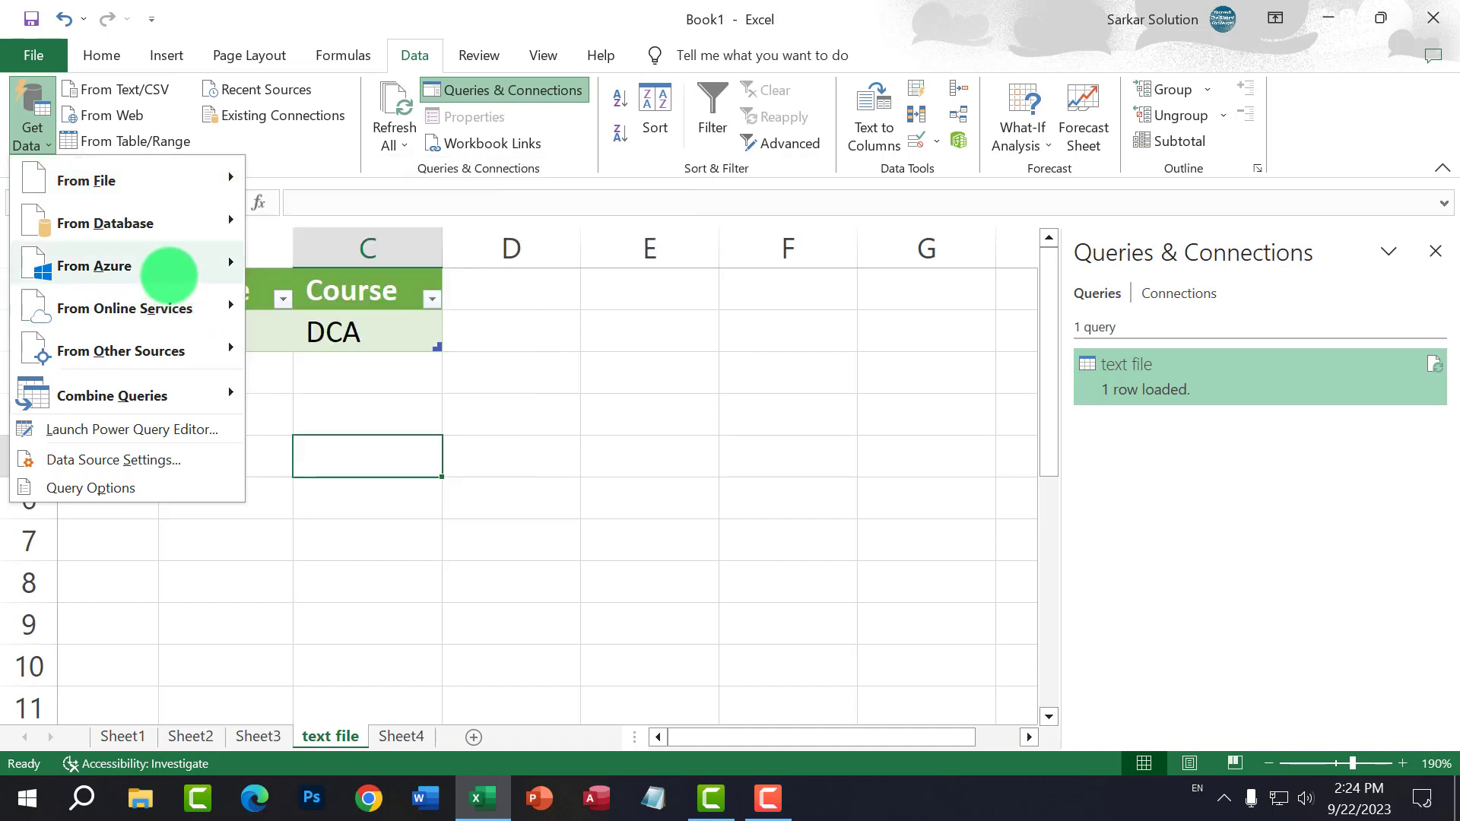
pyautogui.moveTo(169, 228)
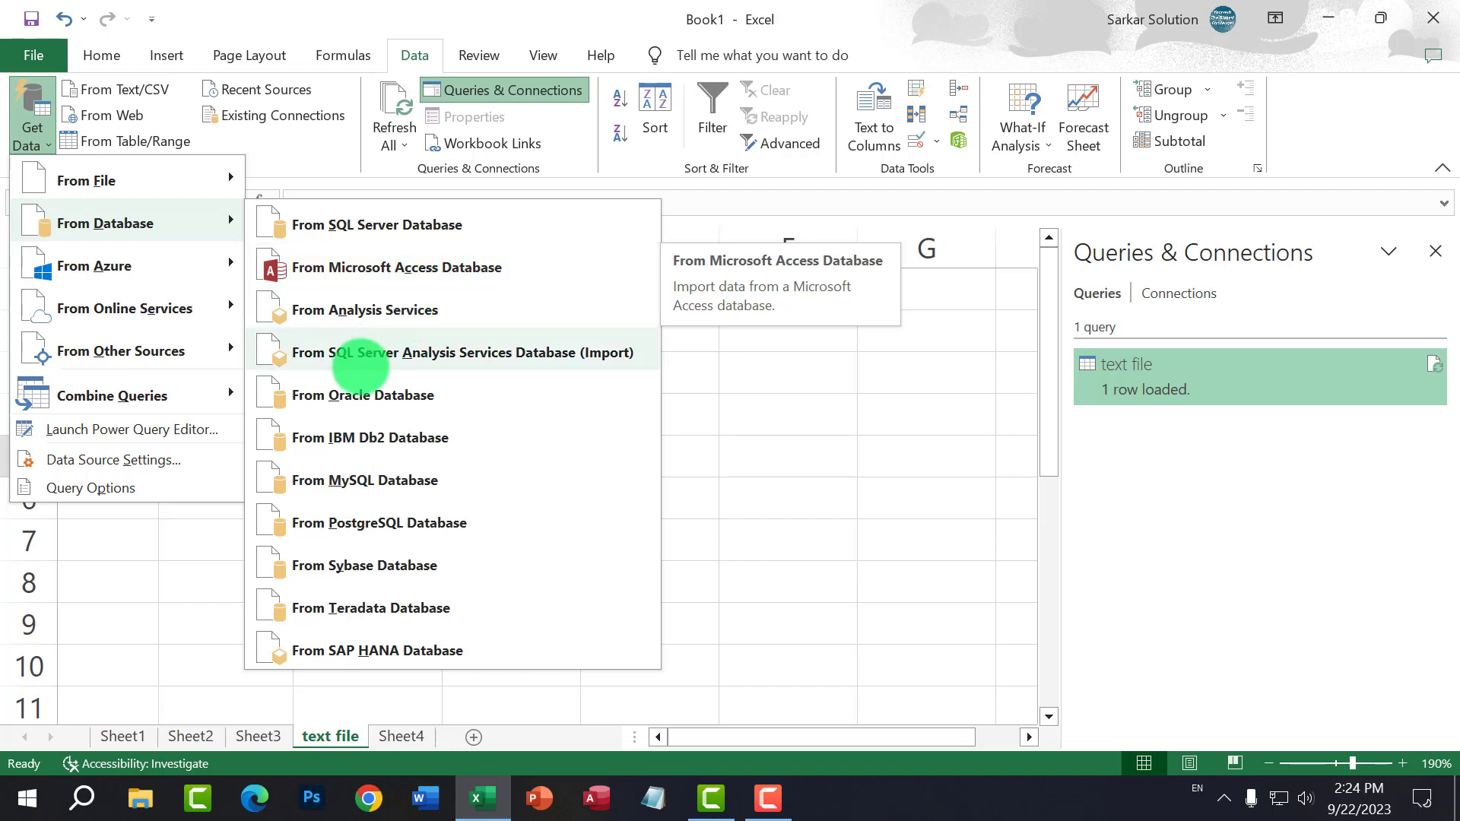
pyautogui.click(185, 577)
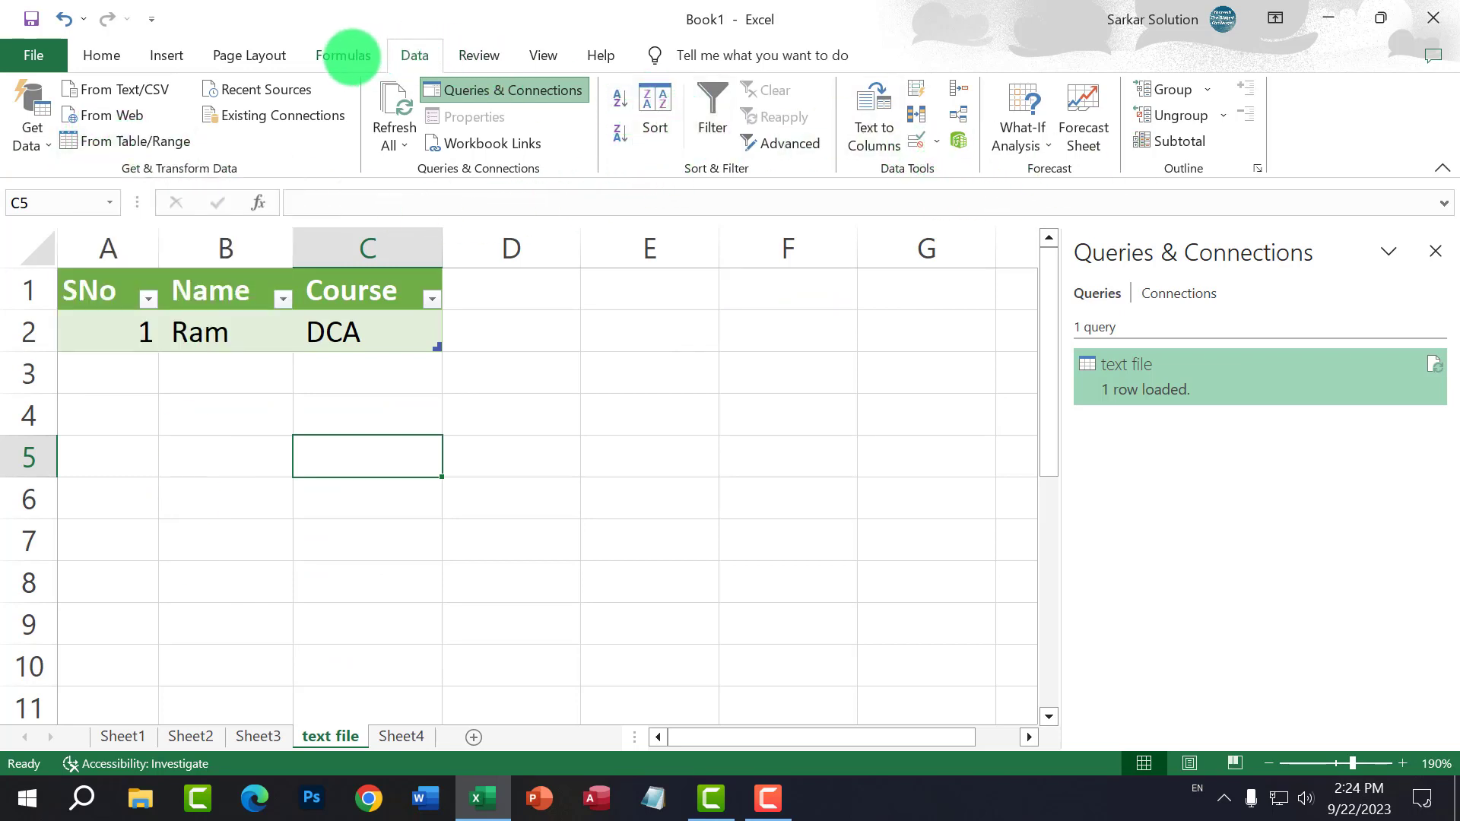
# Step: Close the Queries & Connections pane and switch to Sheet4
pyautogui.click(257, 47)
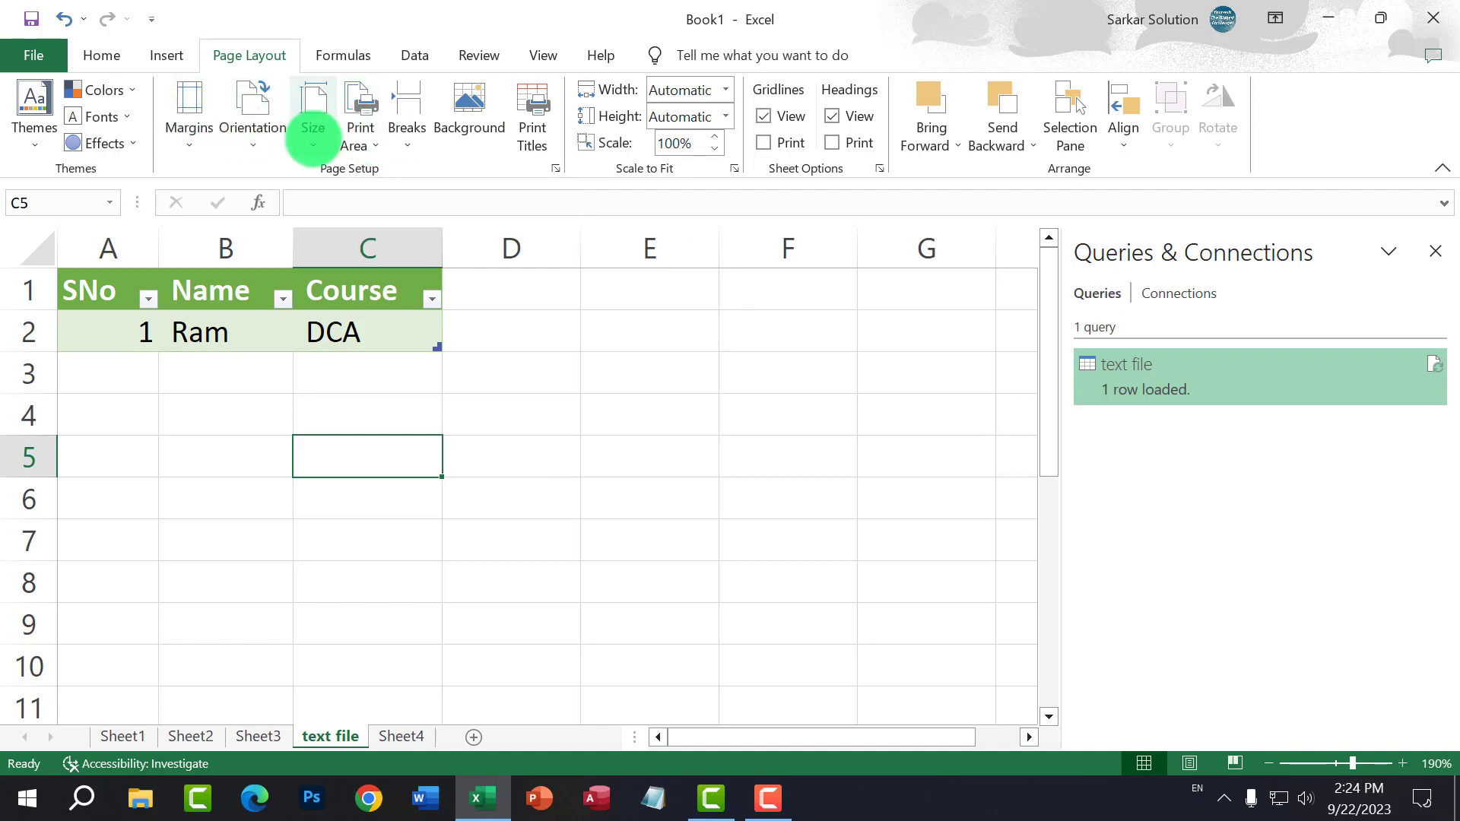
pyautogui.click(164, 53)
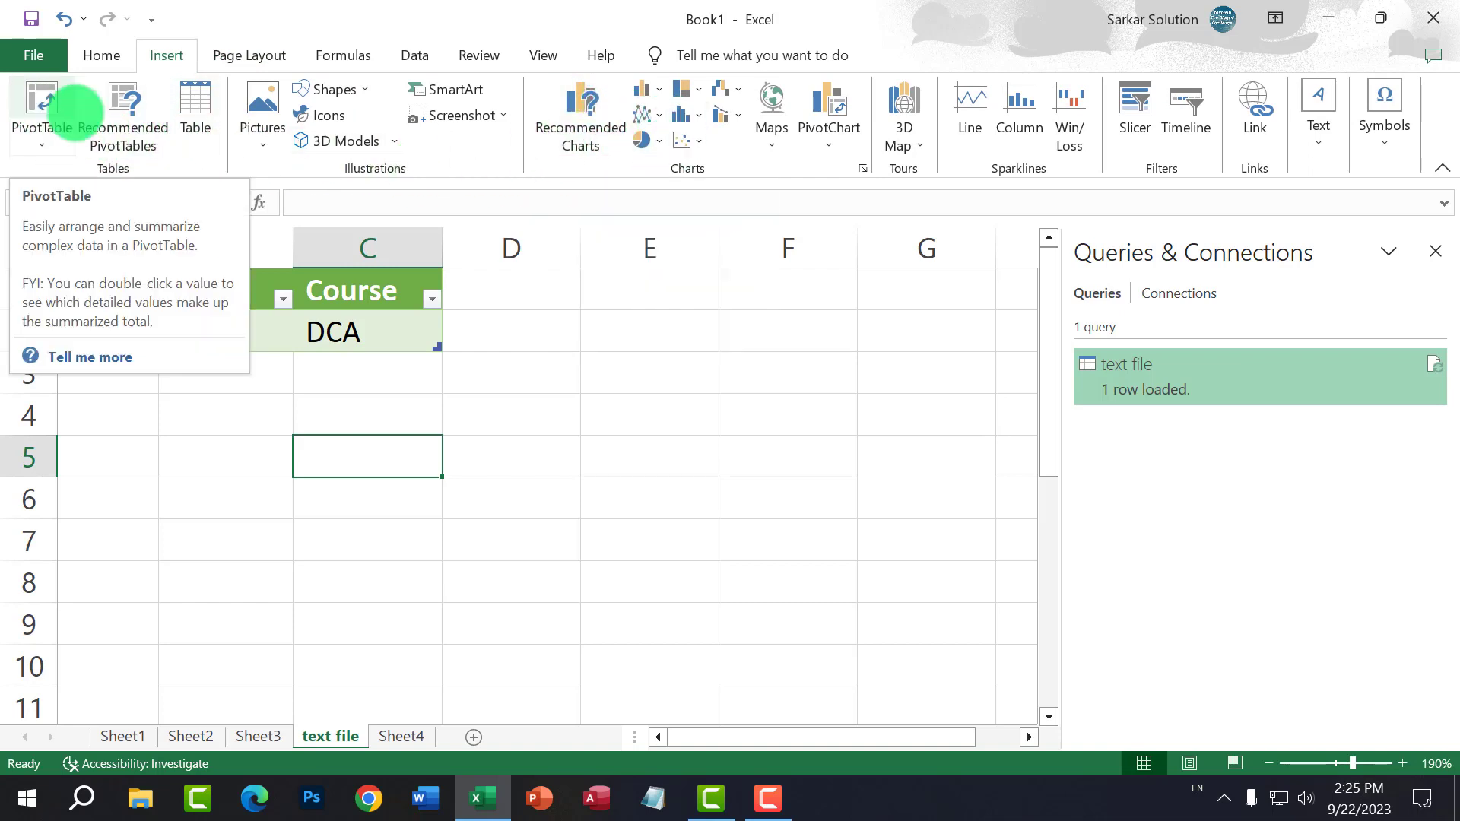
pyautogui.click(1435, 249)
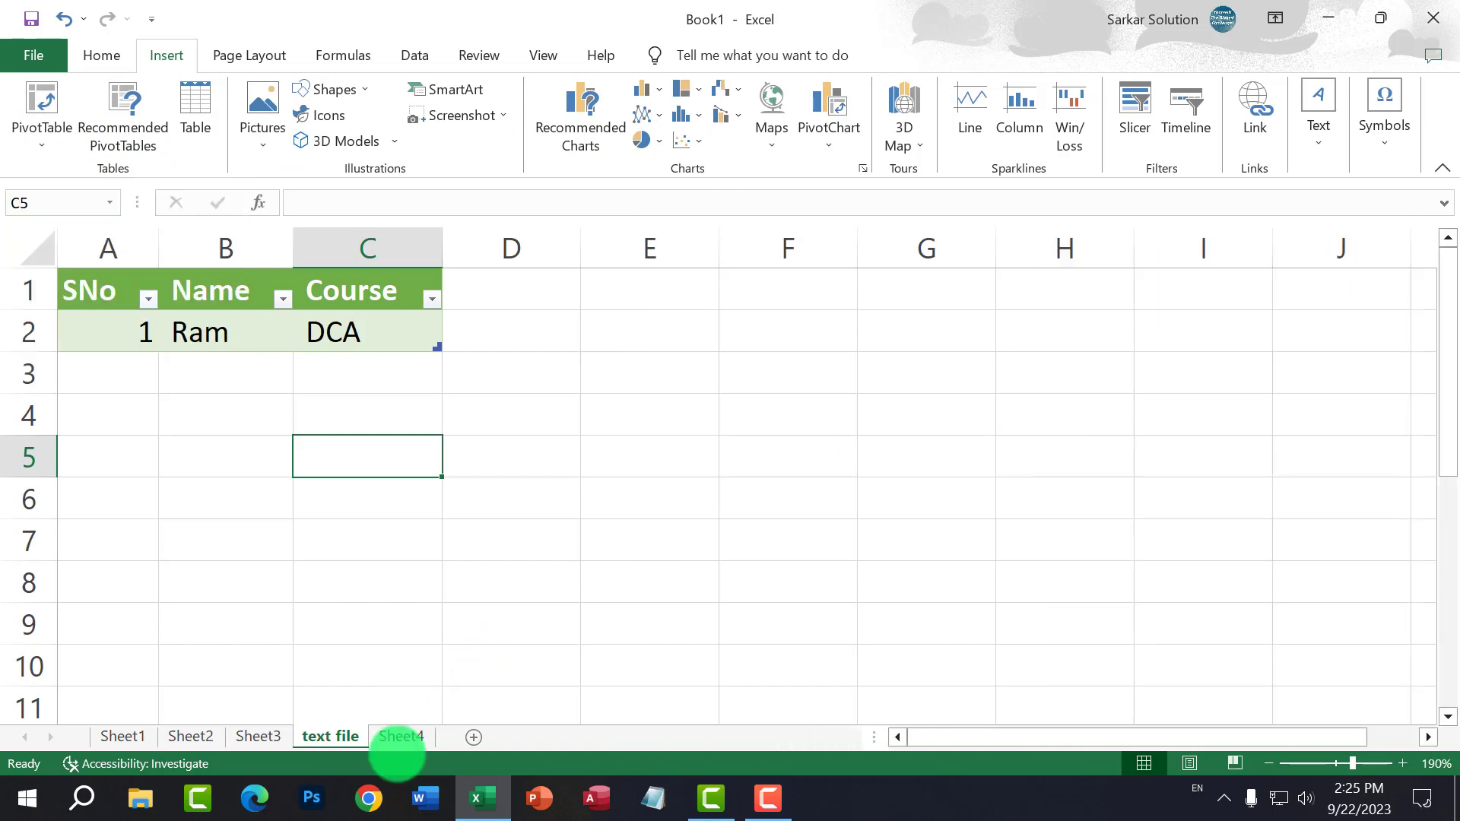
pyautogui.click(397, 739)
pyautogui.keyDown('ctrl'); pyautogui.scroll(3, 139, 407); pyautogui.keyUp('ctrl')
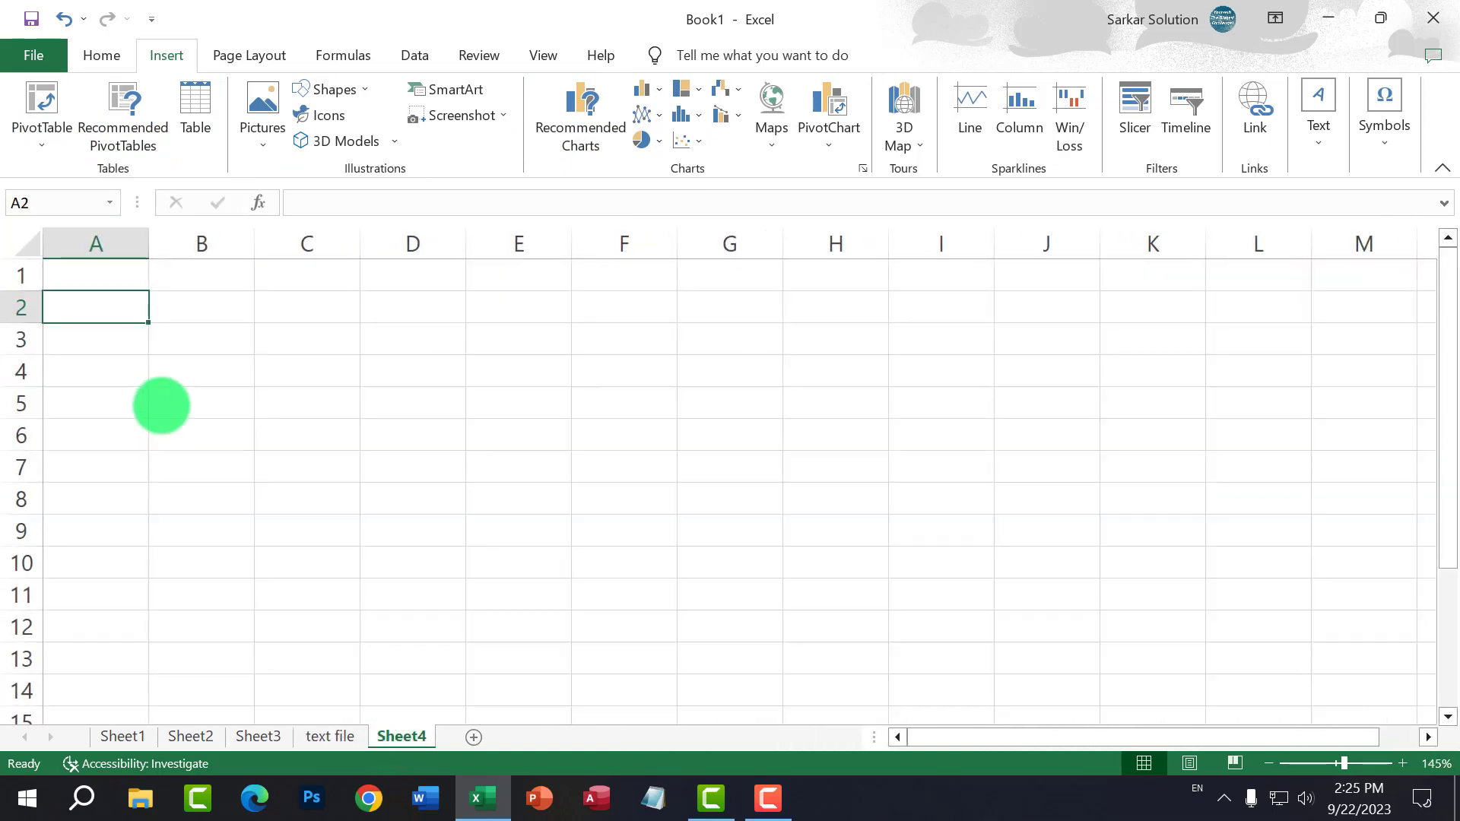
# Step: Enter the row labels Realme, Redmi and Samsung in cells C4 to C6
pyautogui.click(284, 381)
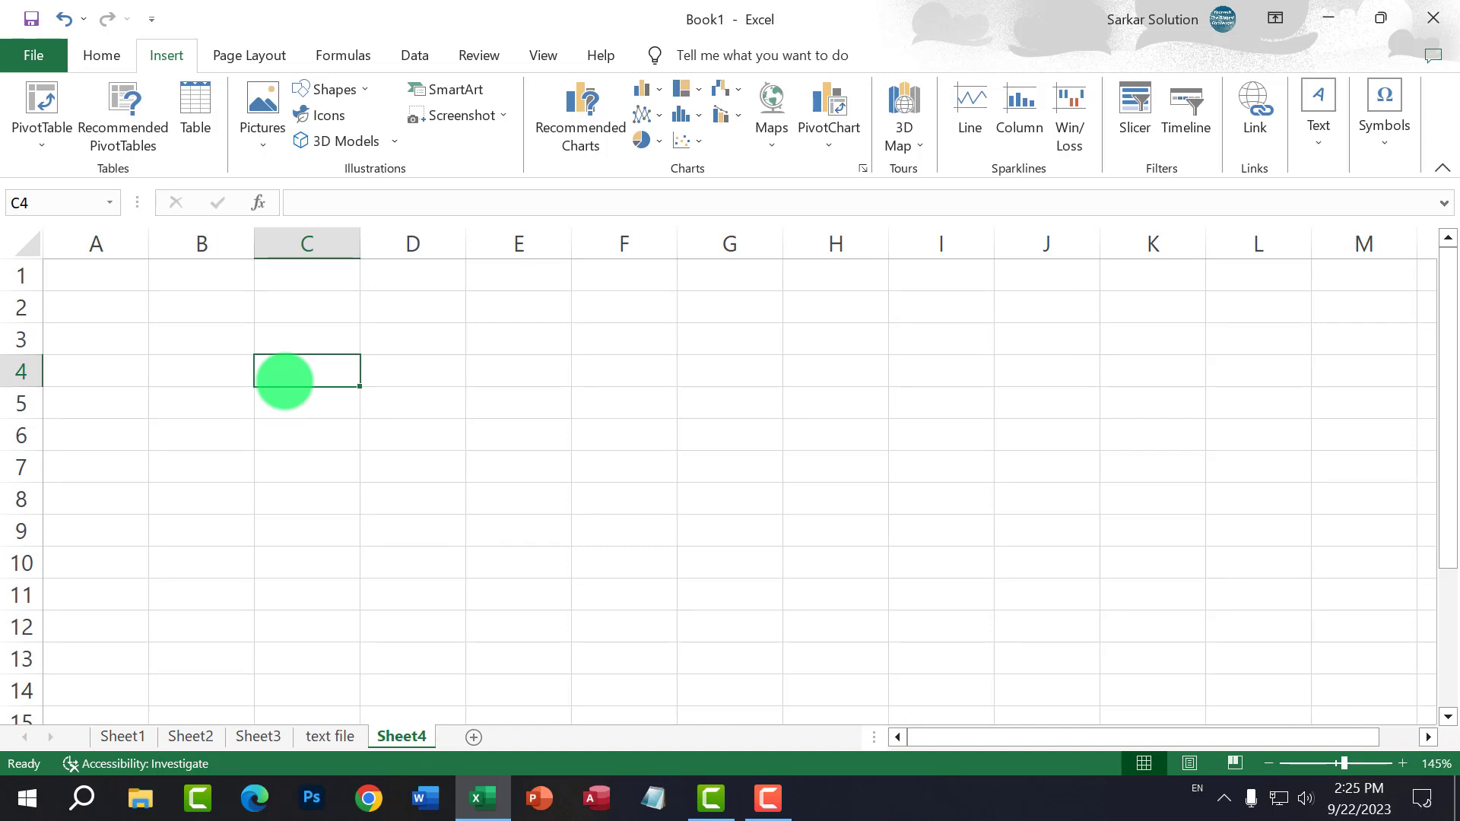
pyautogui.write('Realme')
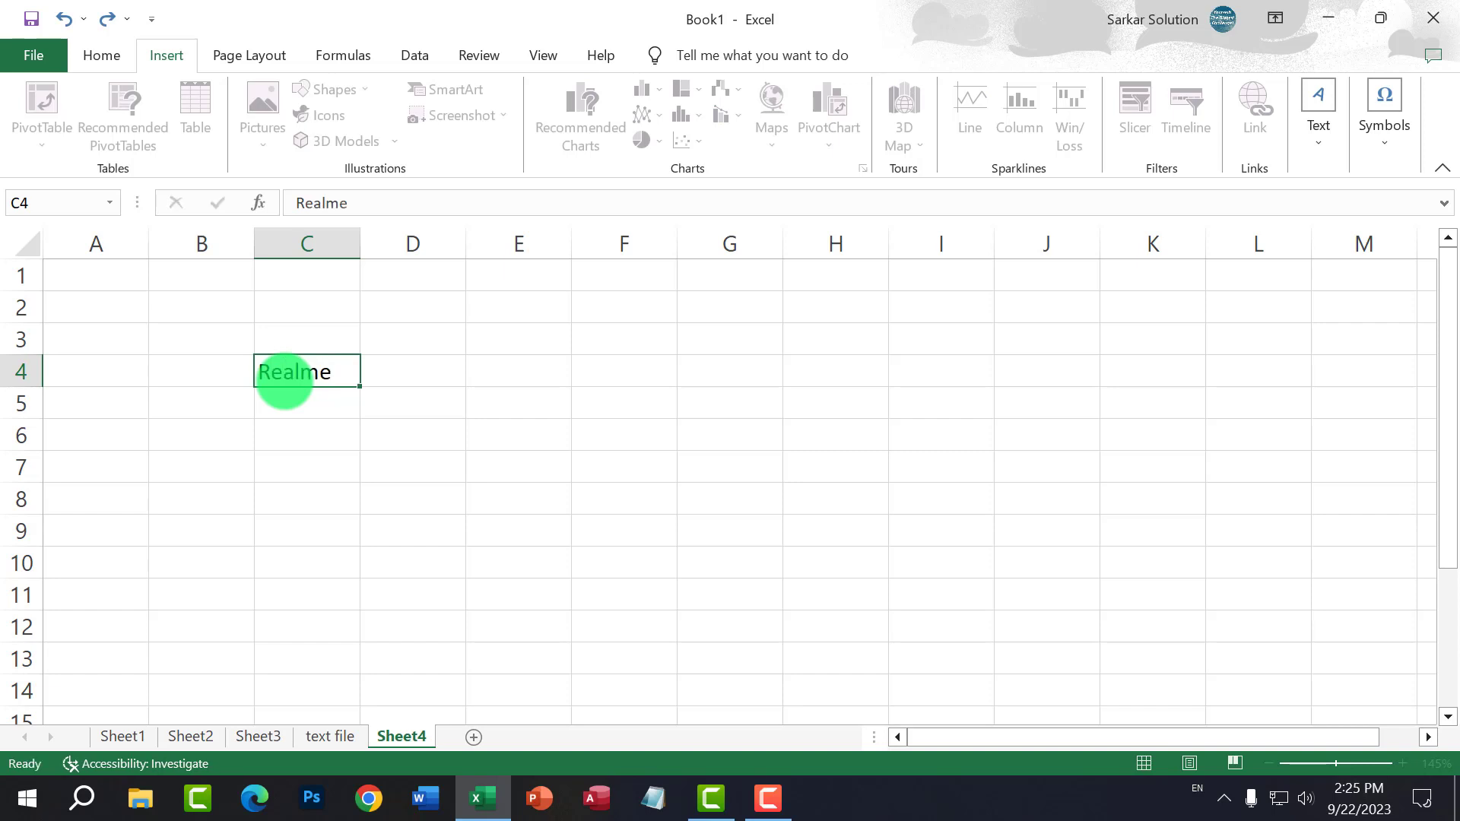
pyautogui.press('Return')
pyautogui.write('Redmi')
pyautogui.press('Return')
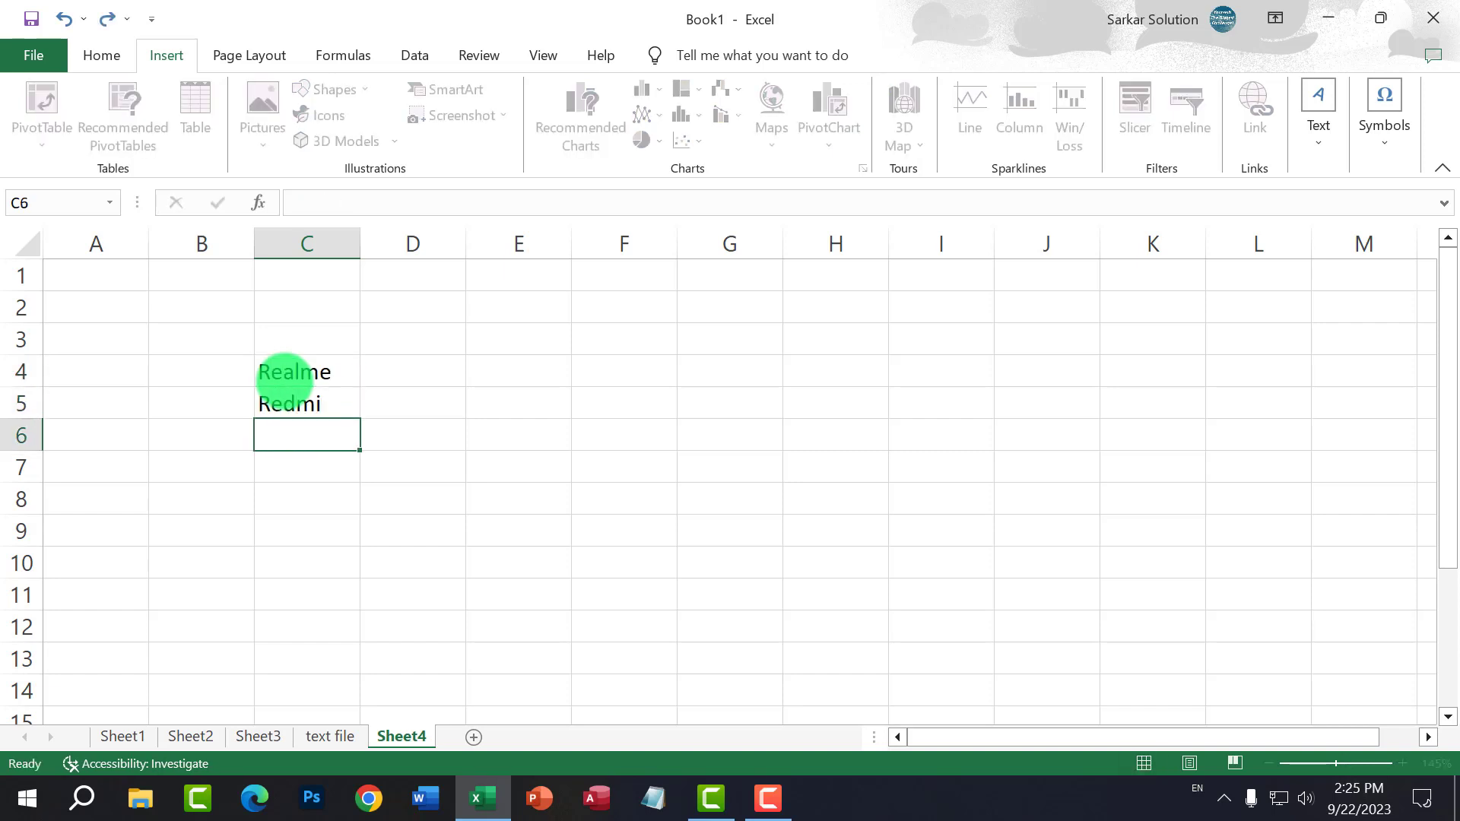
pyautogui.write('Samsu')
pyautogui.press('Up')
# Step: Enter the year headings 2019, 2020 and 2021 in cells D3 to F3
pyautogui.press('Up')
pyautogui.press('Up')
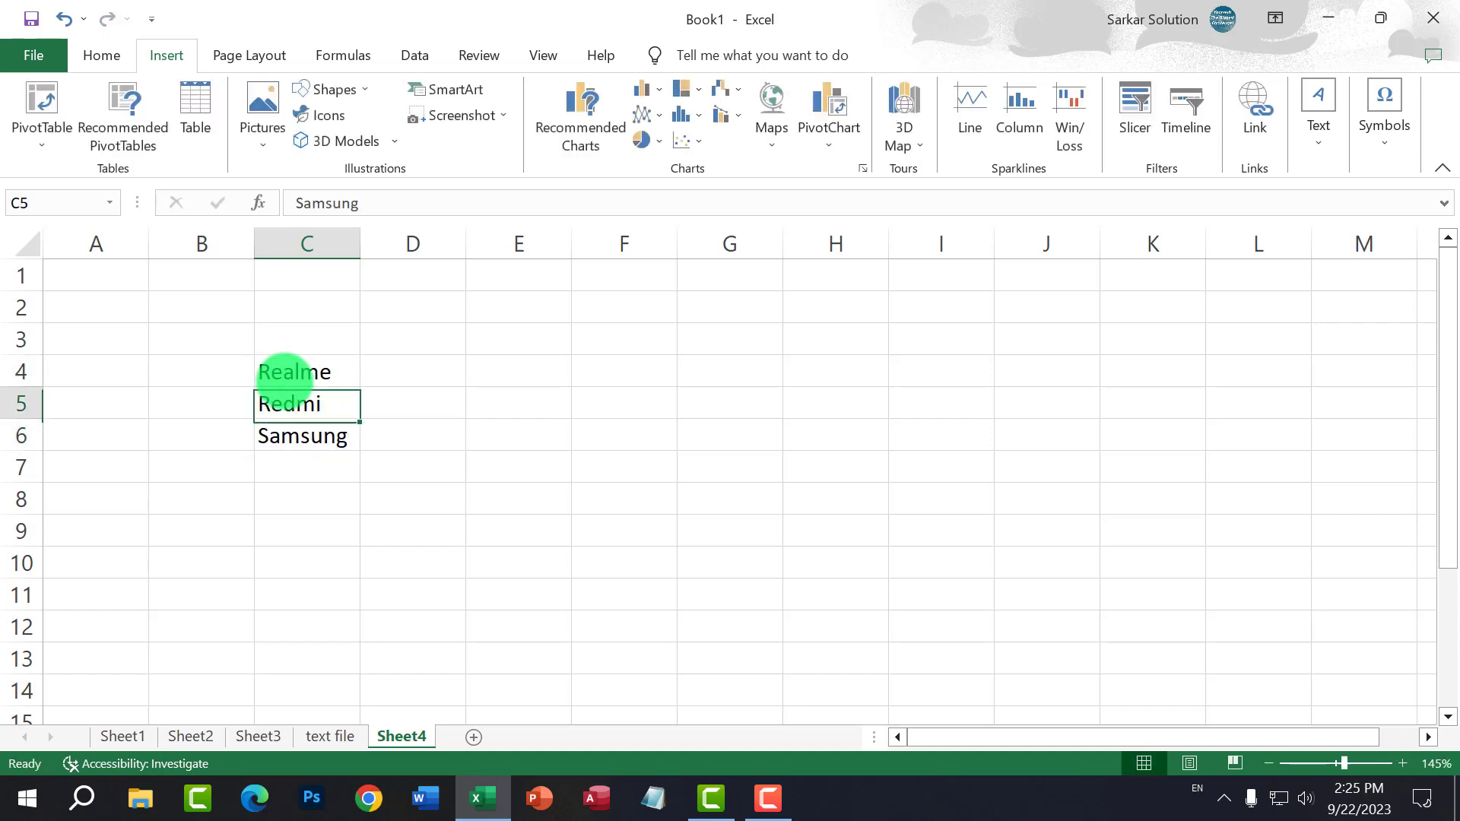
pyautogui.press('Right')
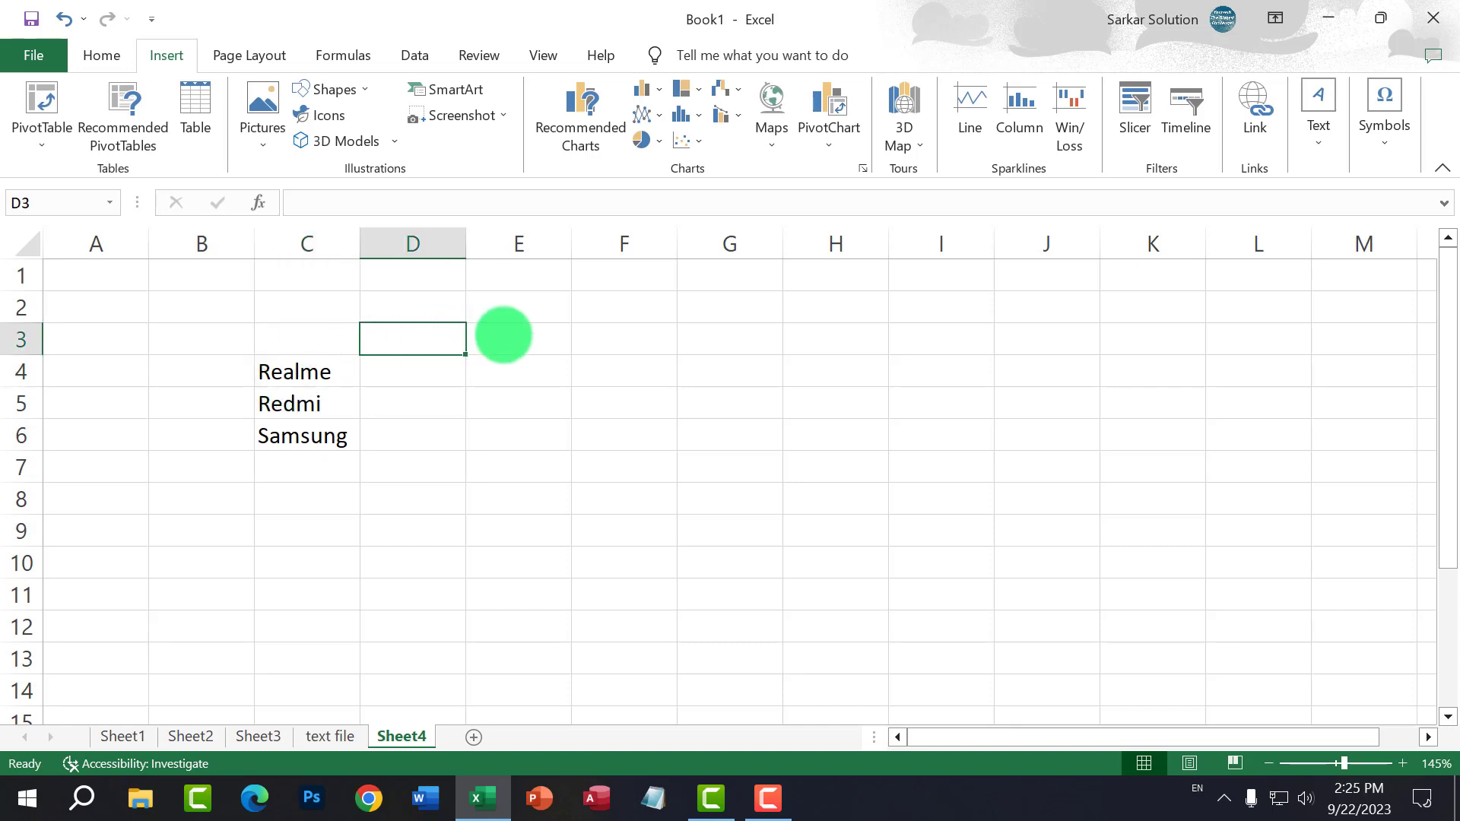
pyautogui.write('201')
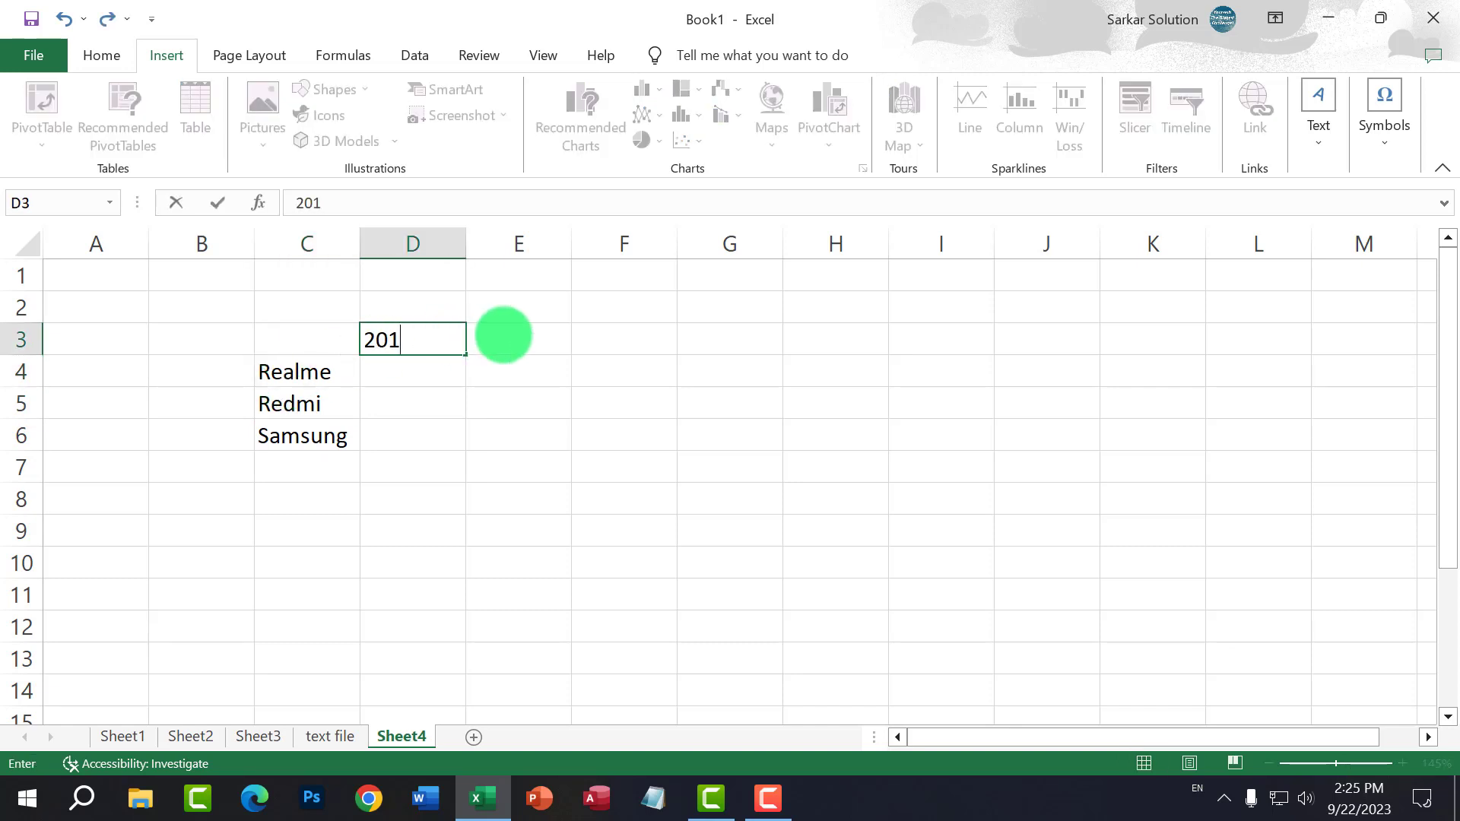
pyautogui.write('9')
pyautogui.press('Tab')
pyautogui.write('20')
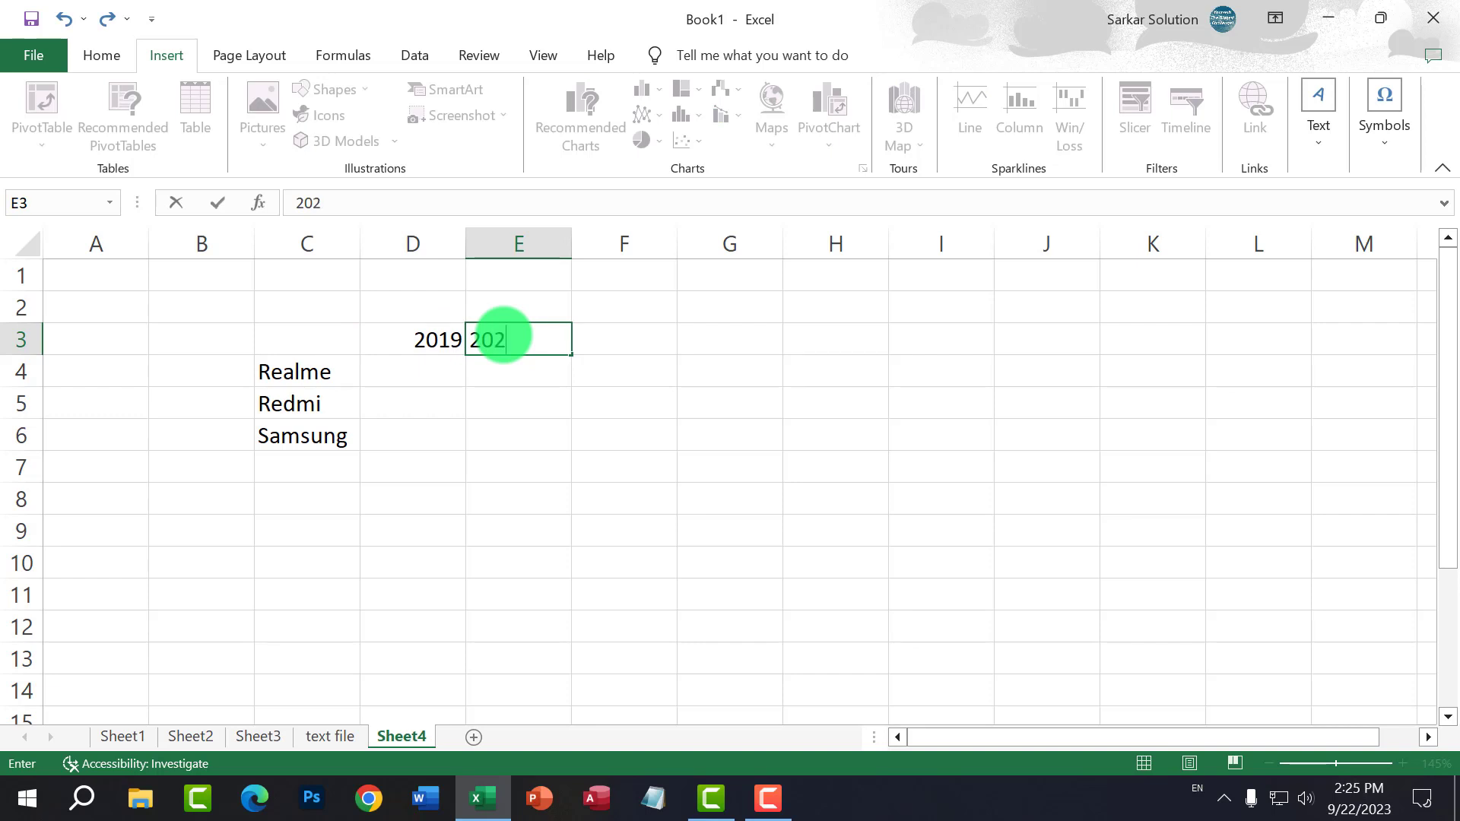
pyautogui.write('20')
pyautogui.press('Tab')
pyautogui.write('230')
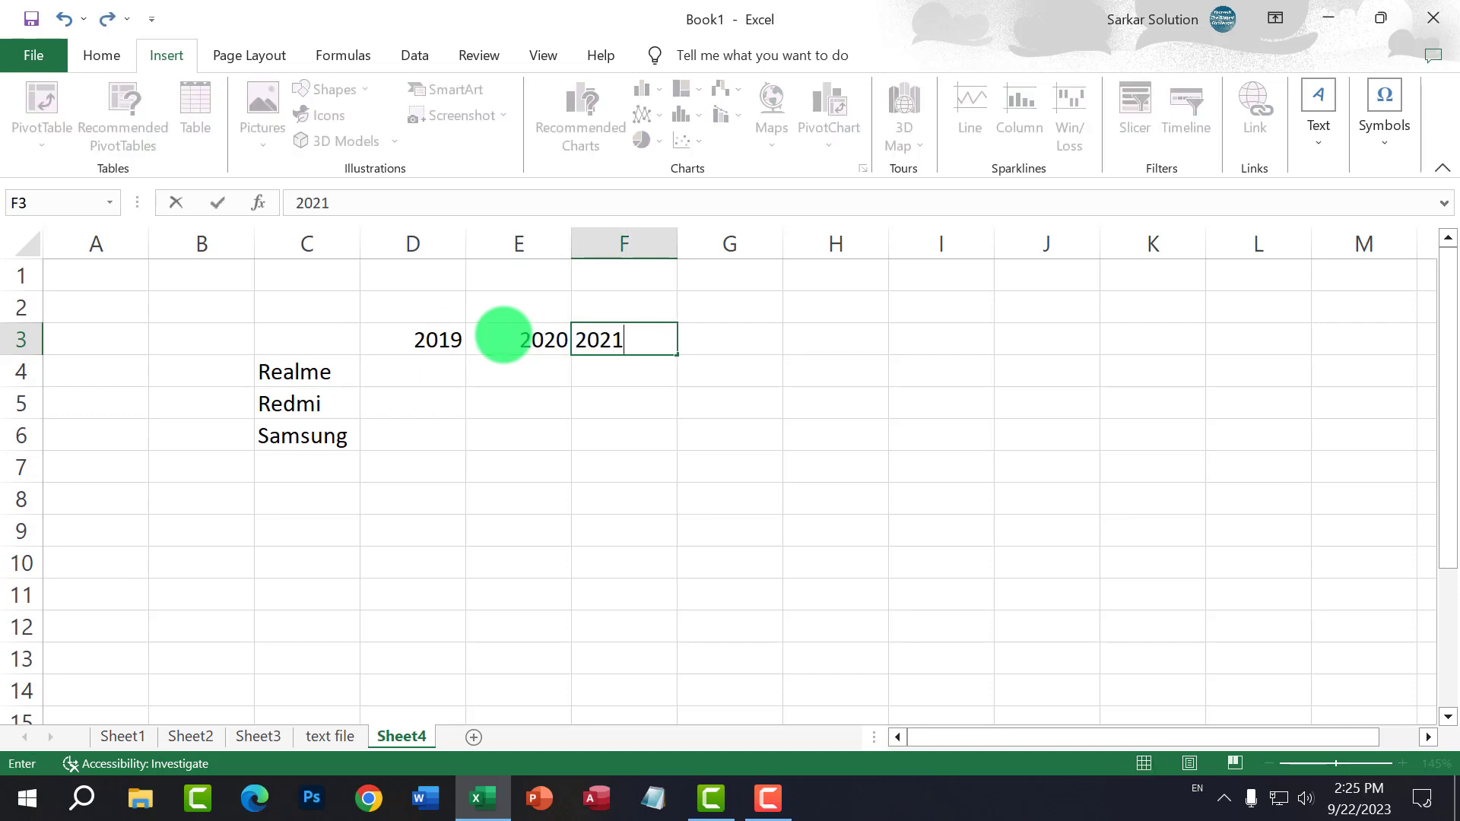
pyautogui.press('Down')
# Step: Fill the 2019 column in D4 to D6 with 40 for Realme, 35 for Redmi and 25 for Samsung
pyautogui.press('Left')
pyautogui.press('Left')
pyautogui.press('Right')
pyautogui.press('Right')
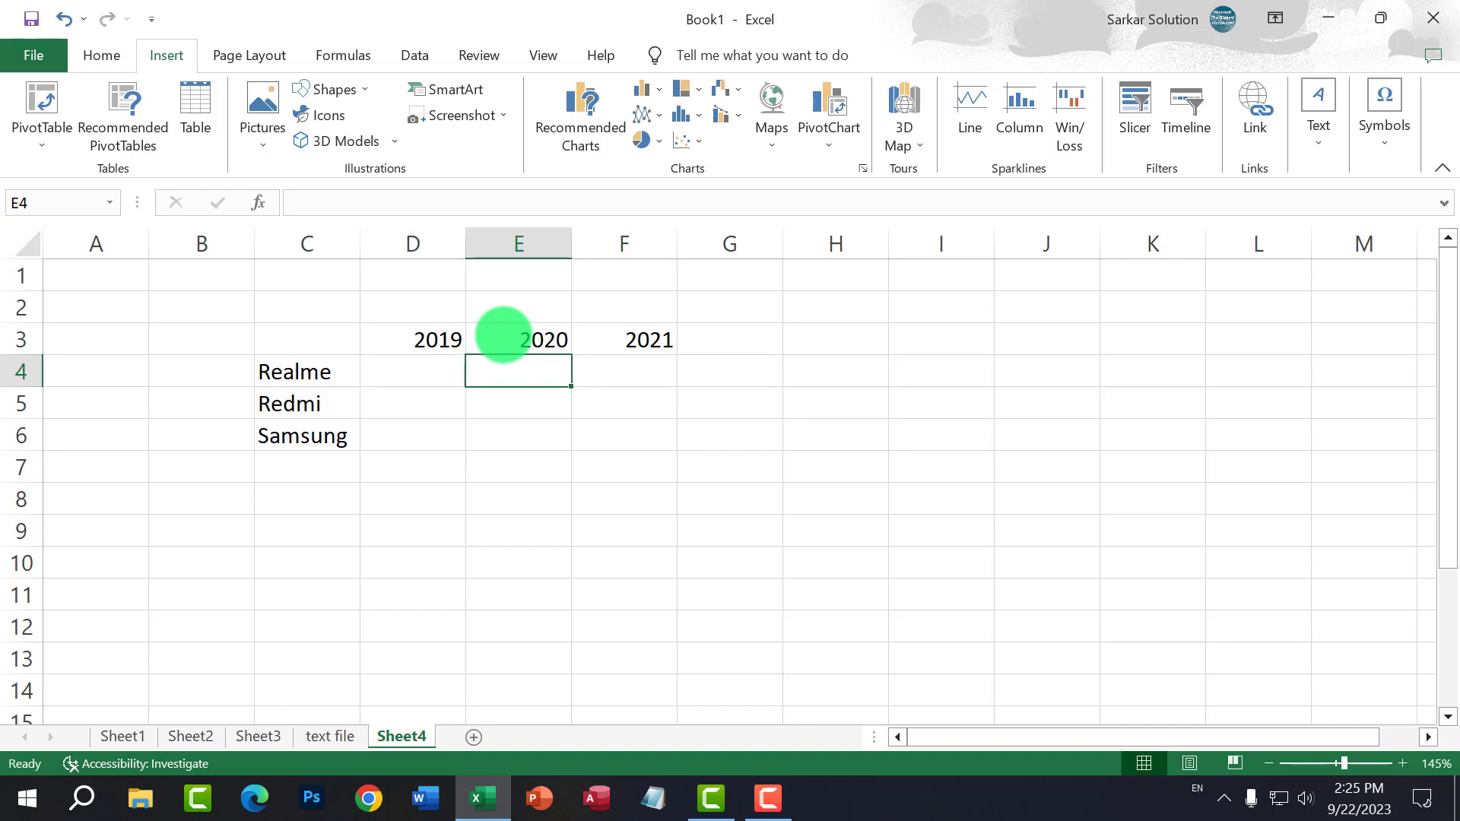
pyautogui.press('Left')
pyautogui.press('Left')
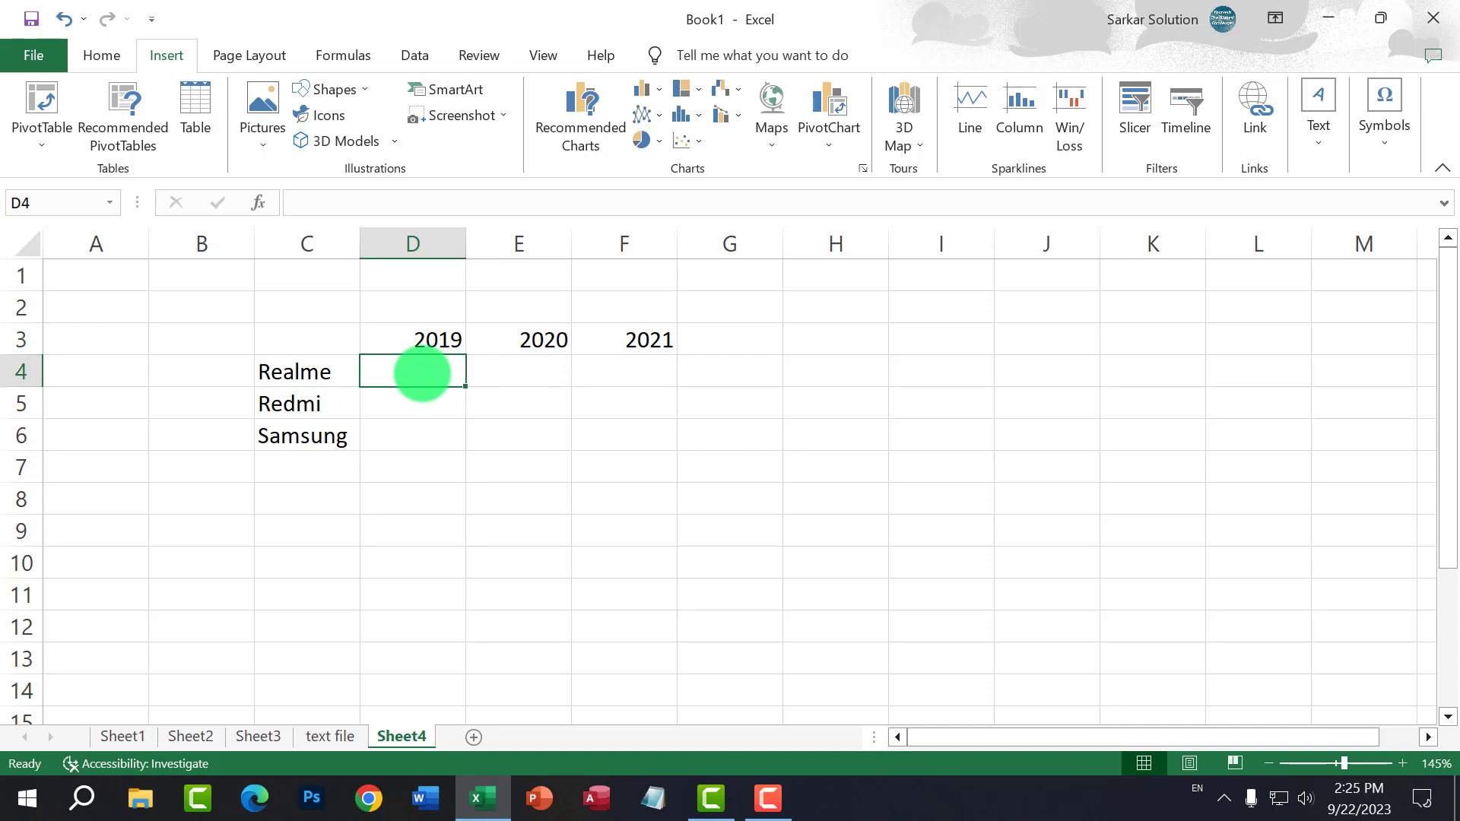
pyautogui.moveTo(417, 368); pyautogui.dragTo(427, 432)
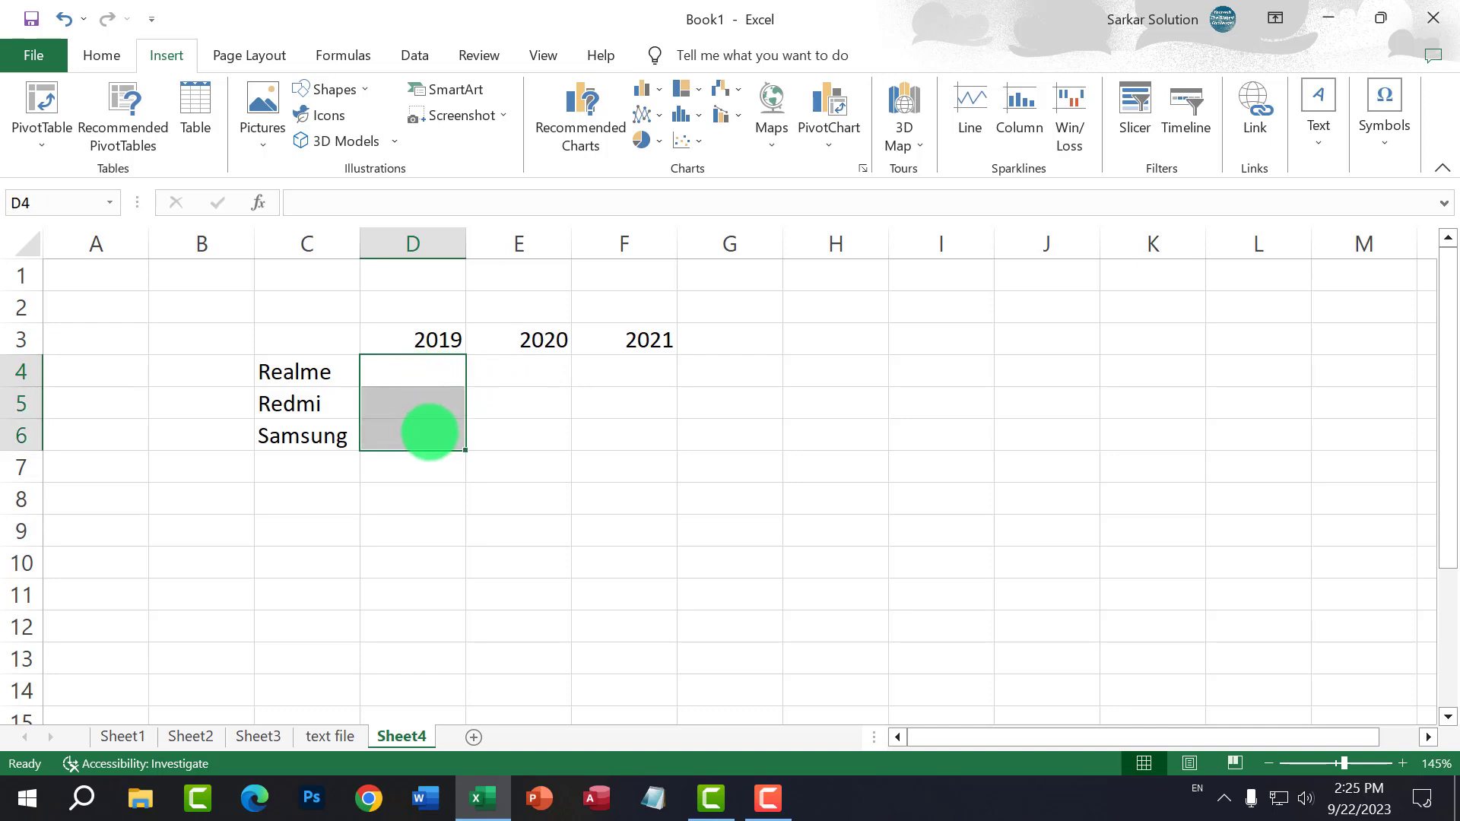
pyautogui.click(438, 374)
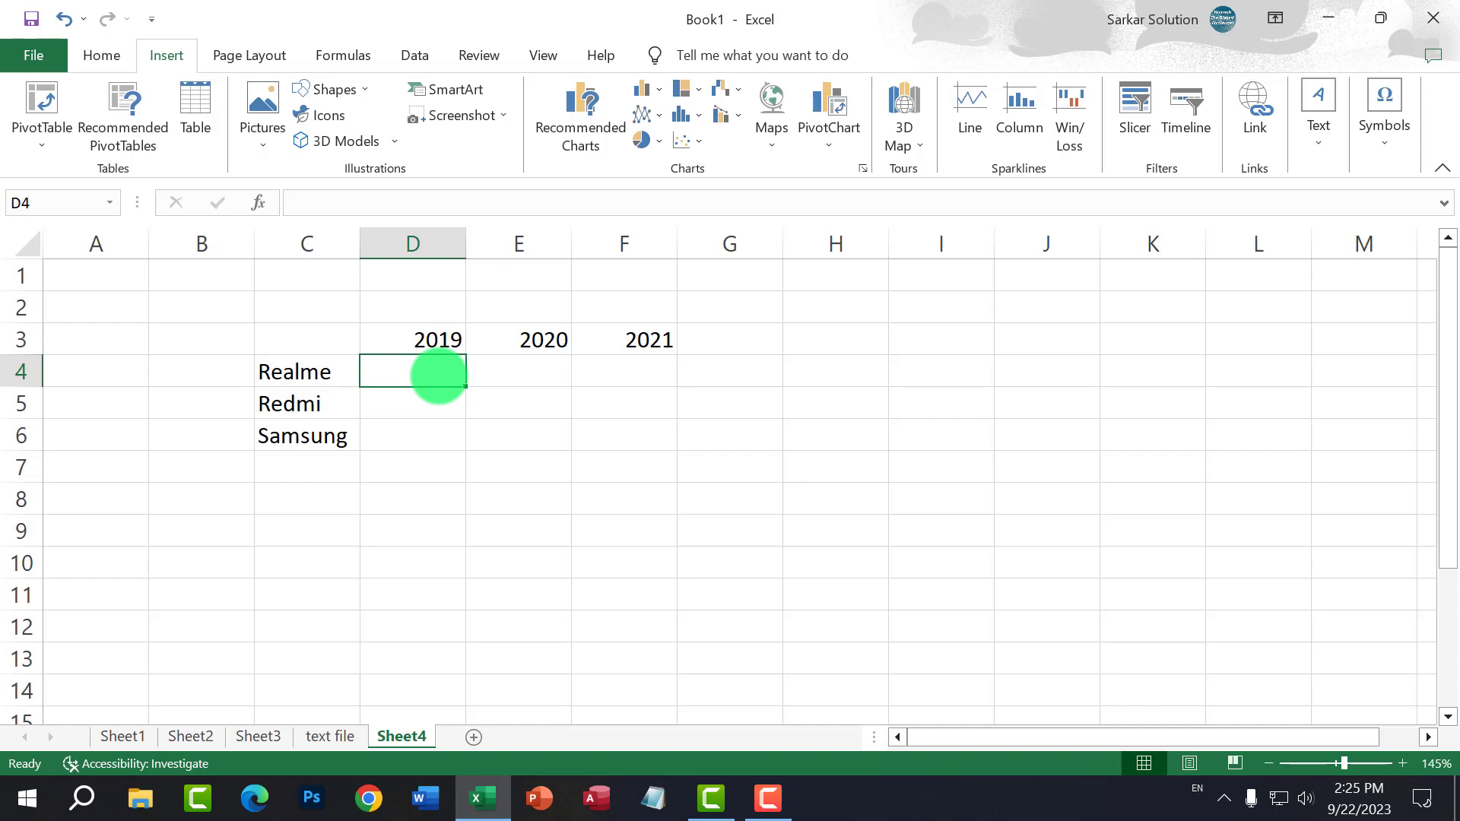
pyautogui.write('40')
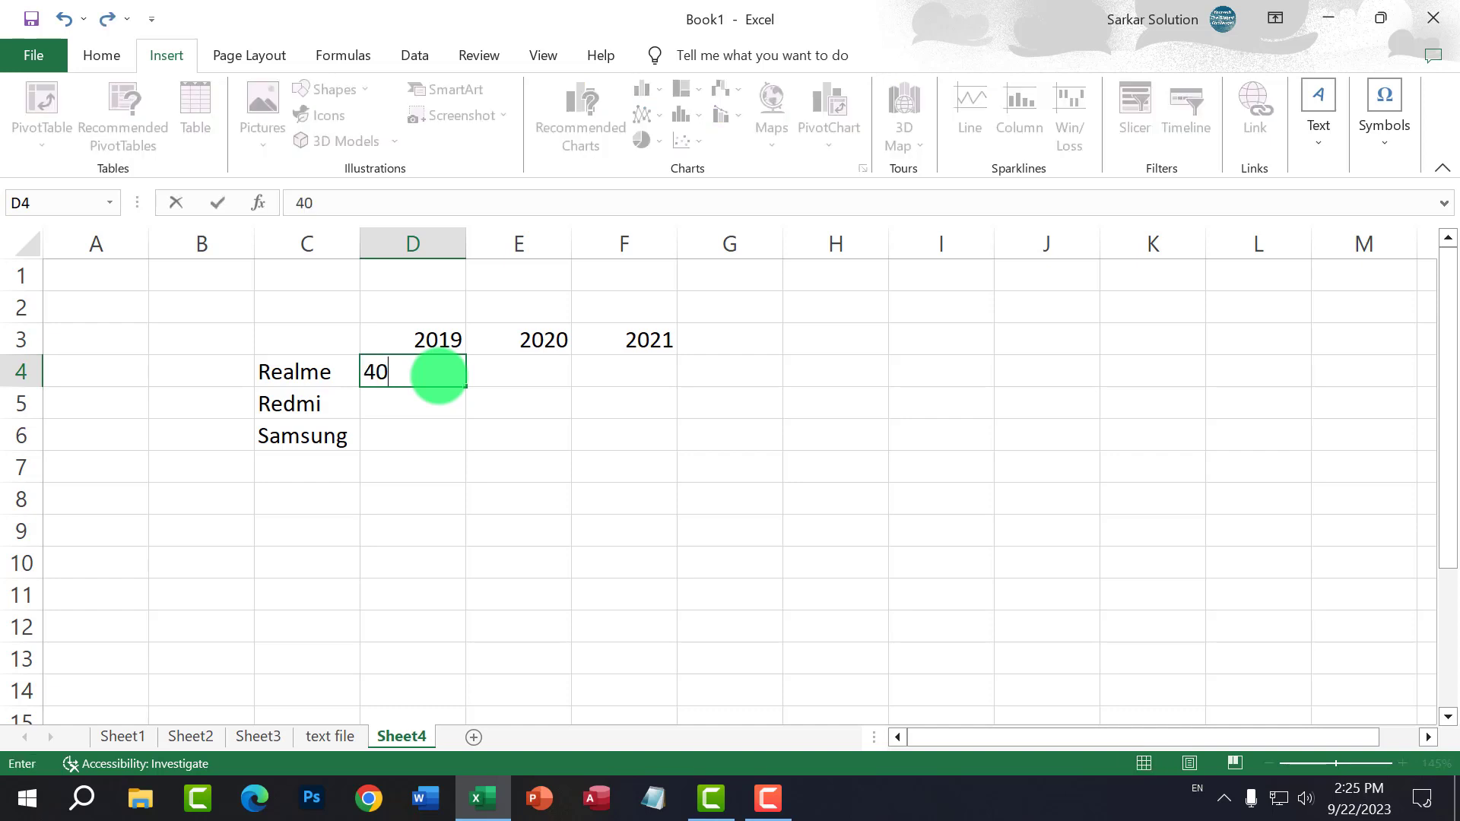
pyautogui.press('Return')
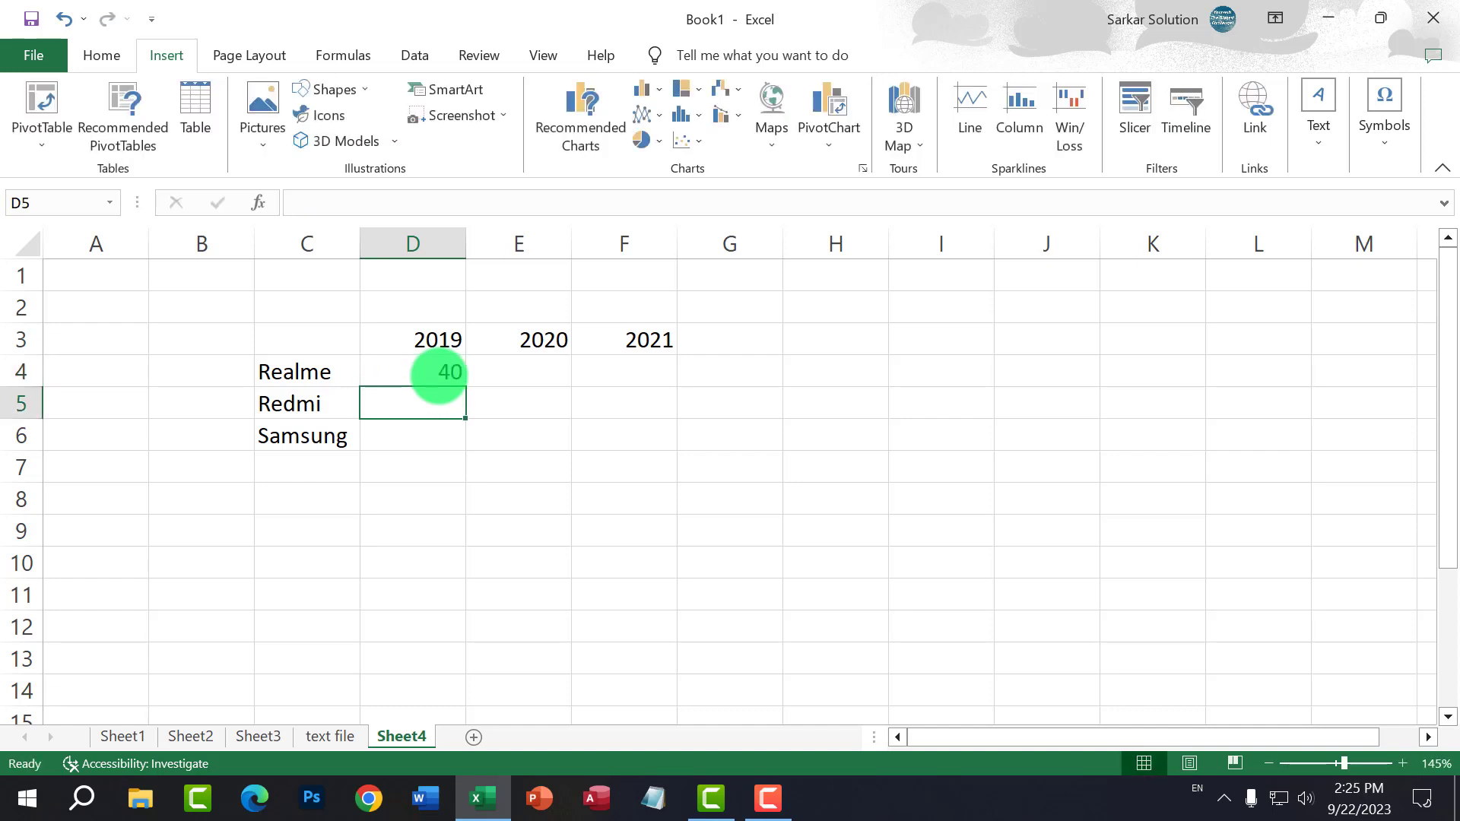
pyautogui.write('35')
pyautogui.press('Return')
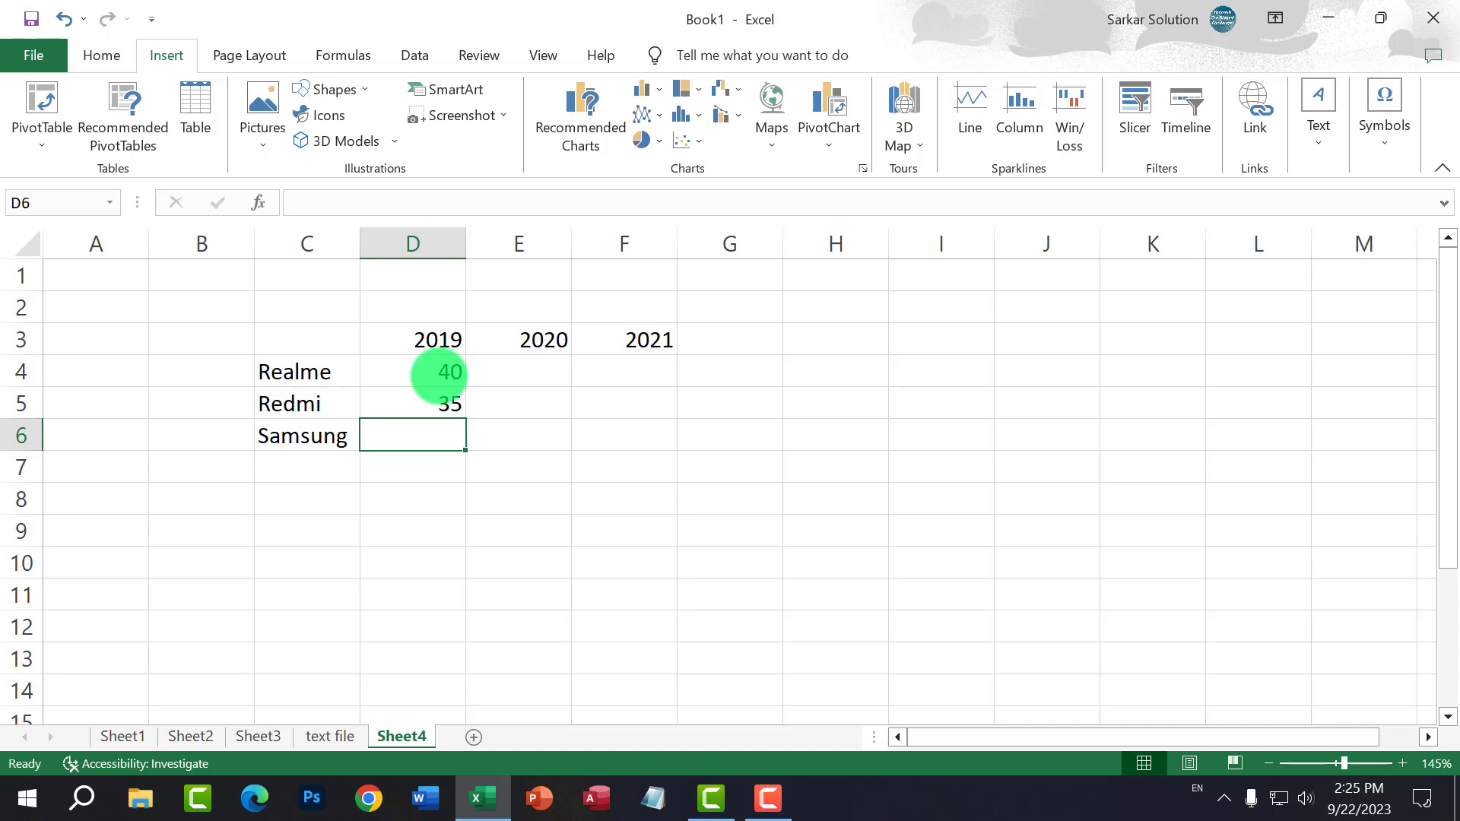
pyautogui.write('25')
pyautogui.press('Tab')
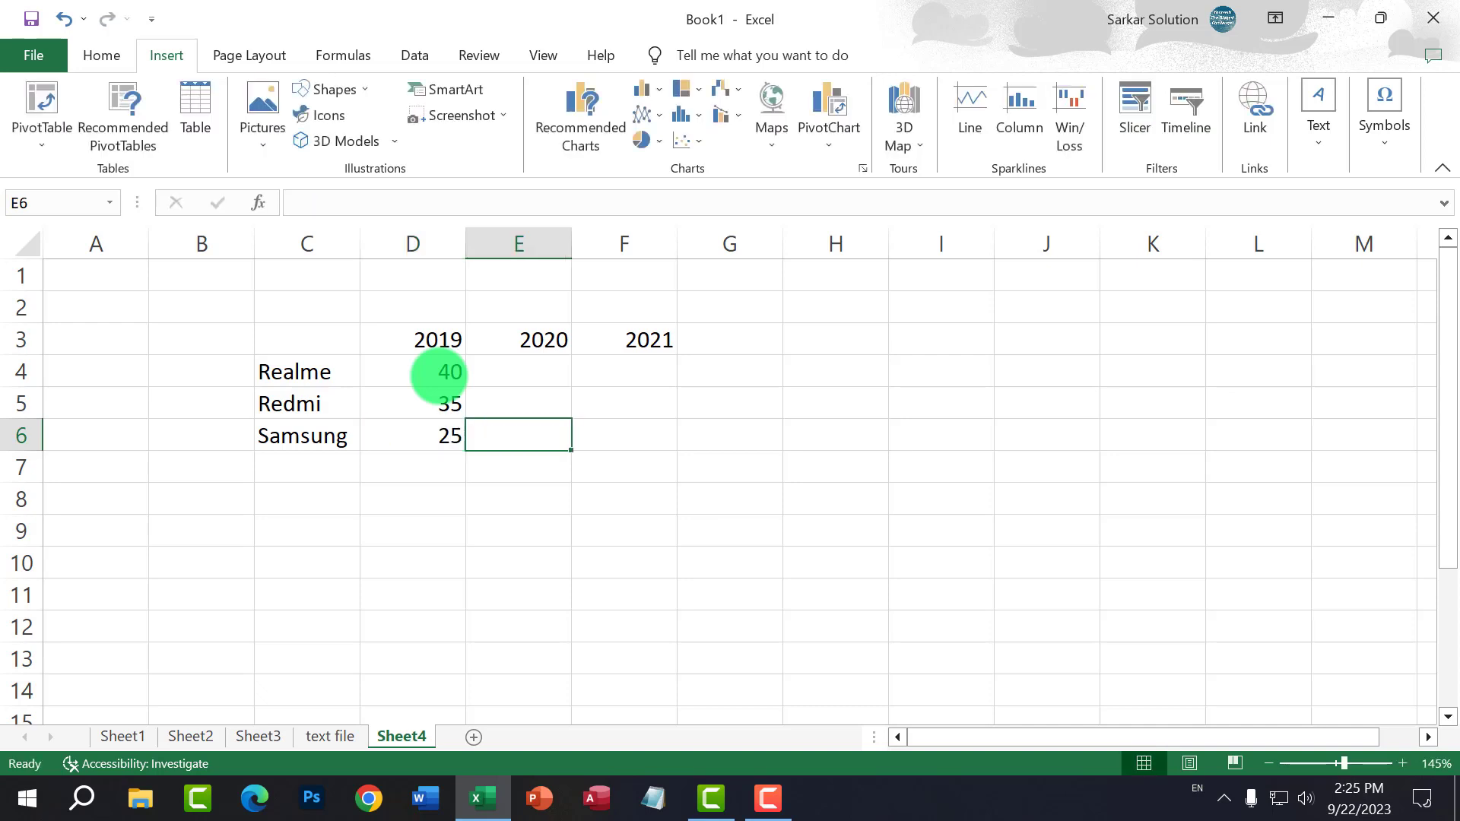
# Step: Fill the 2020 column in E4 to E6 with 30 for Realme, 30 for Redmi and 40 for Samsung
pyautogui.press('Up')
pyautogui.press('Up')
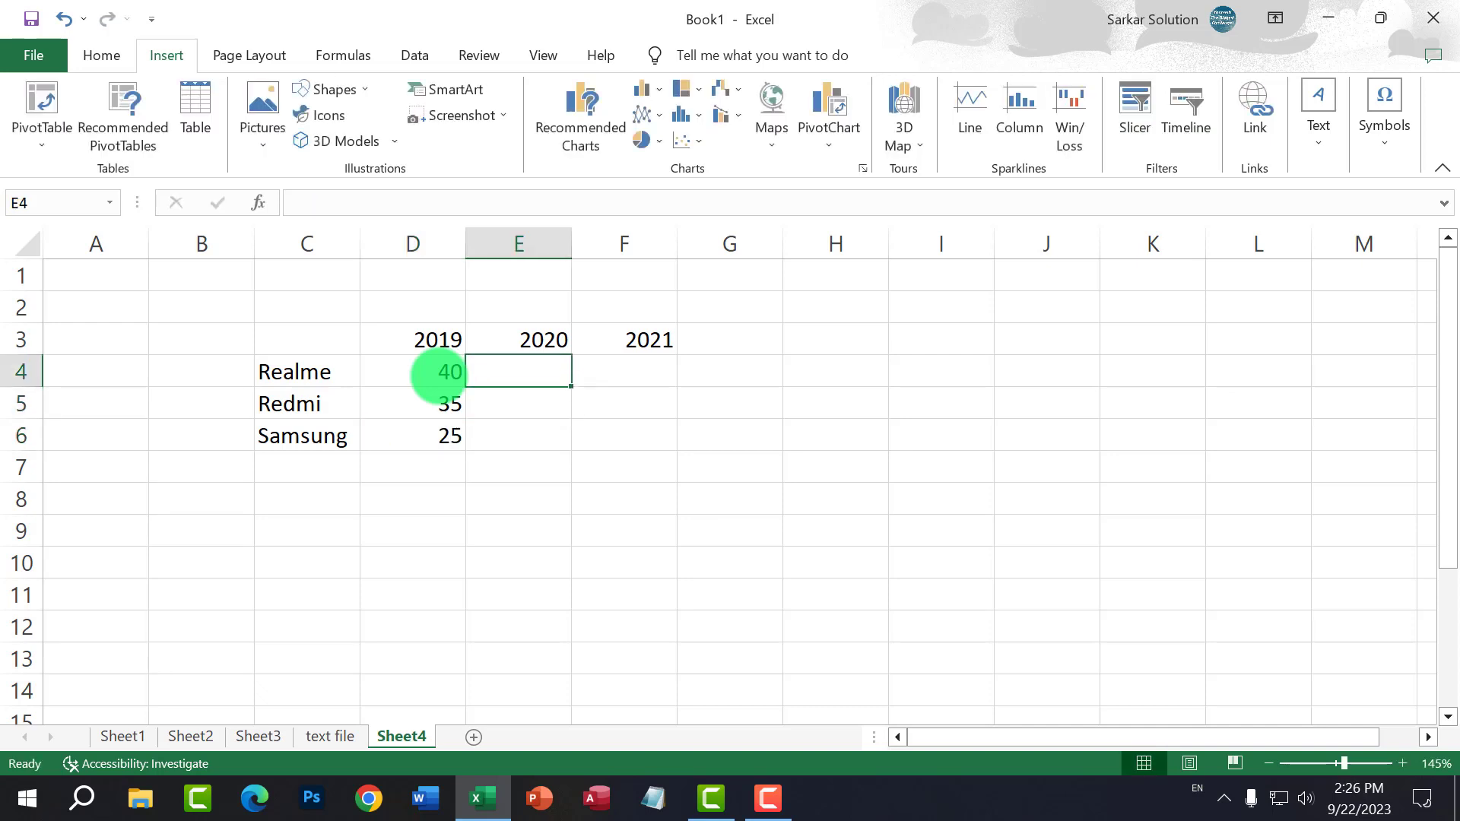
pyautogui.write('30')
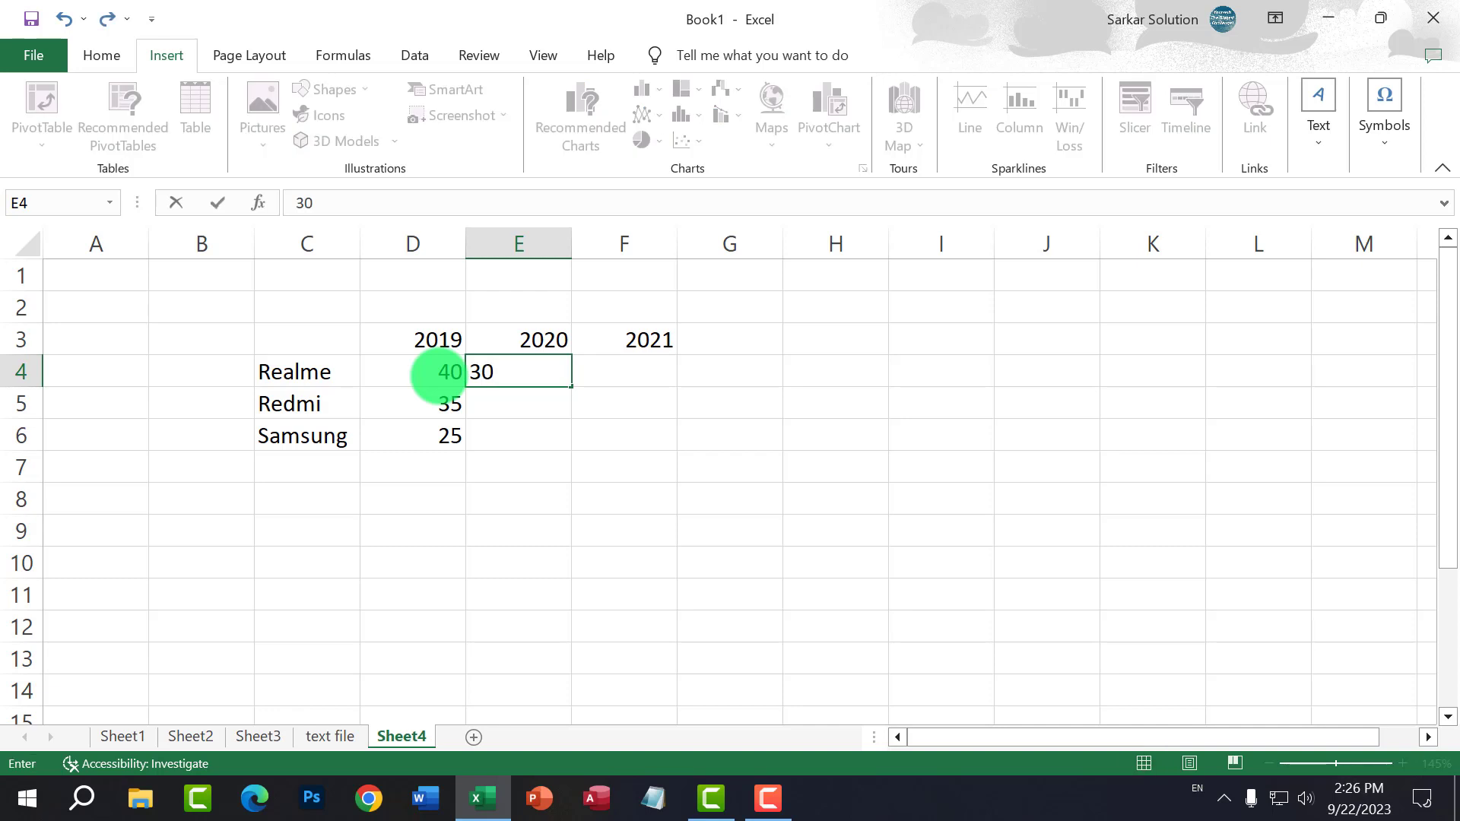
pyautogui.press('Return')
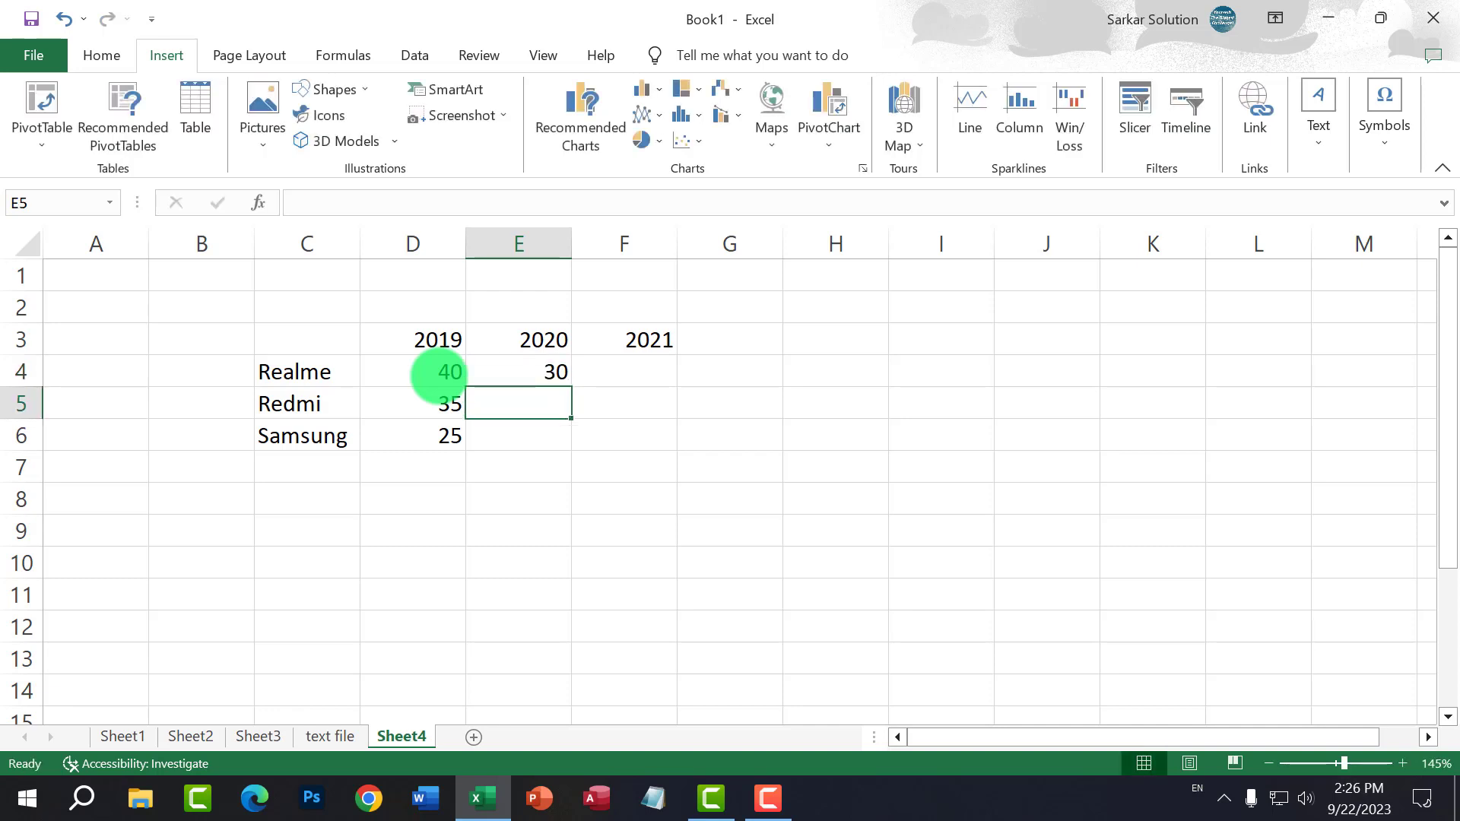
pyautogui.write('30')
pyautogui.press('Tab')
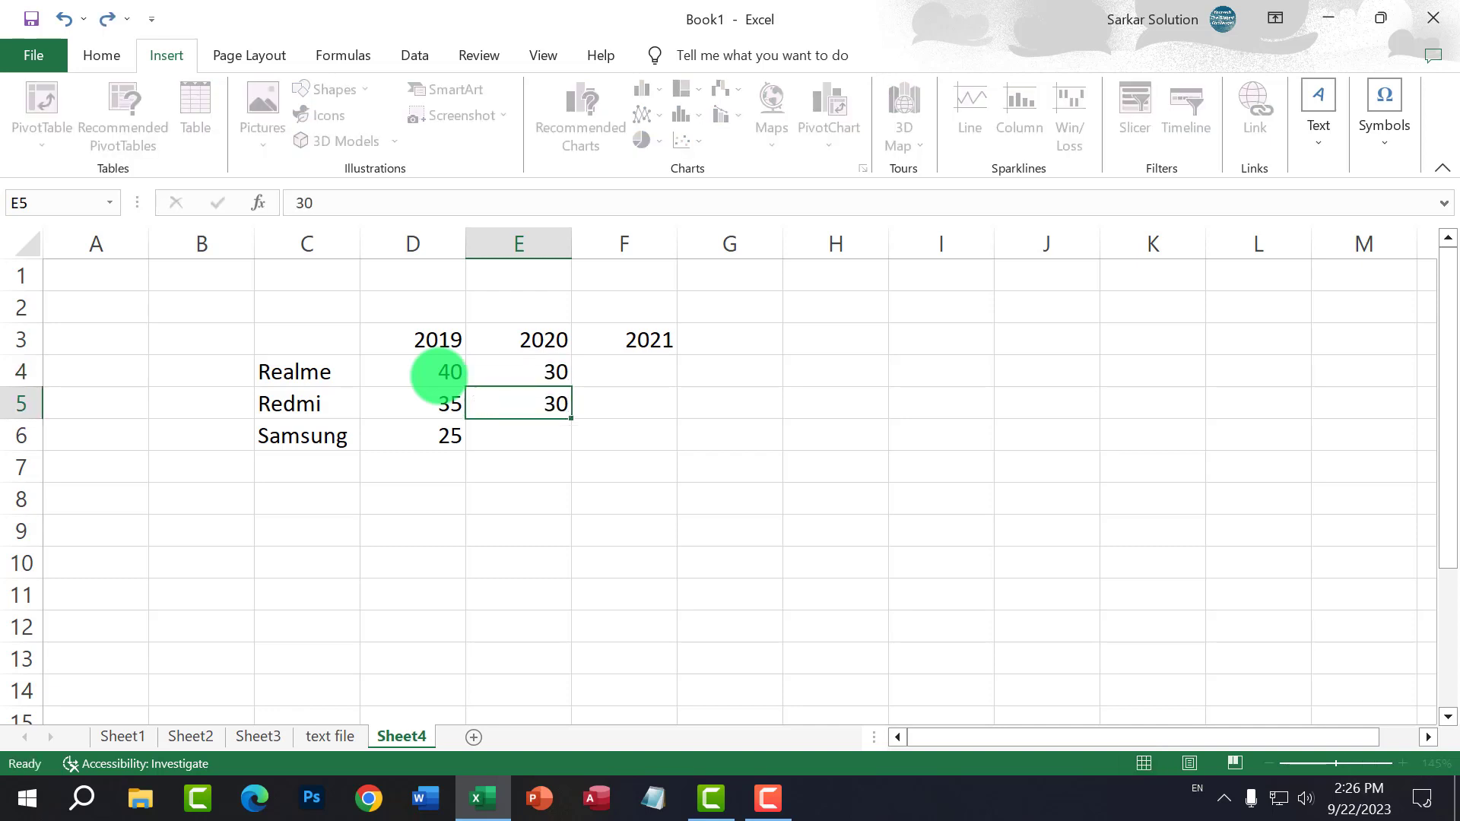
pyautogui.press('Up')
pyautogui.press('Left')
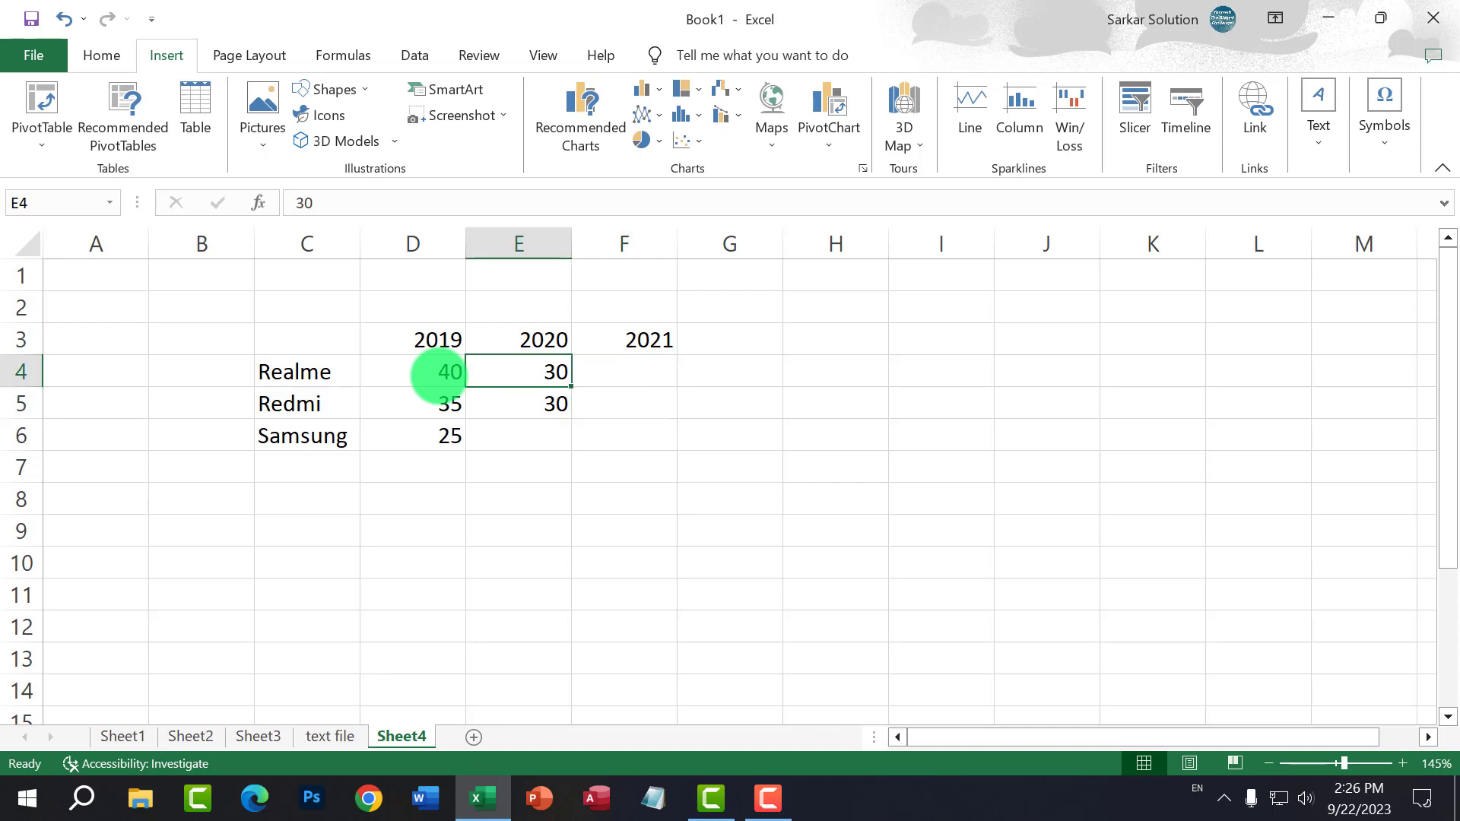
pyautogui.press('Down')
pyautogui.press('Down')
pyautogui.write('40')
pyautogui.press('Tab')
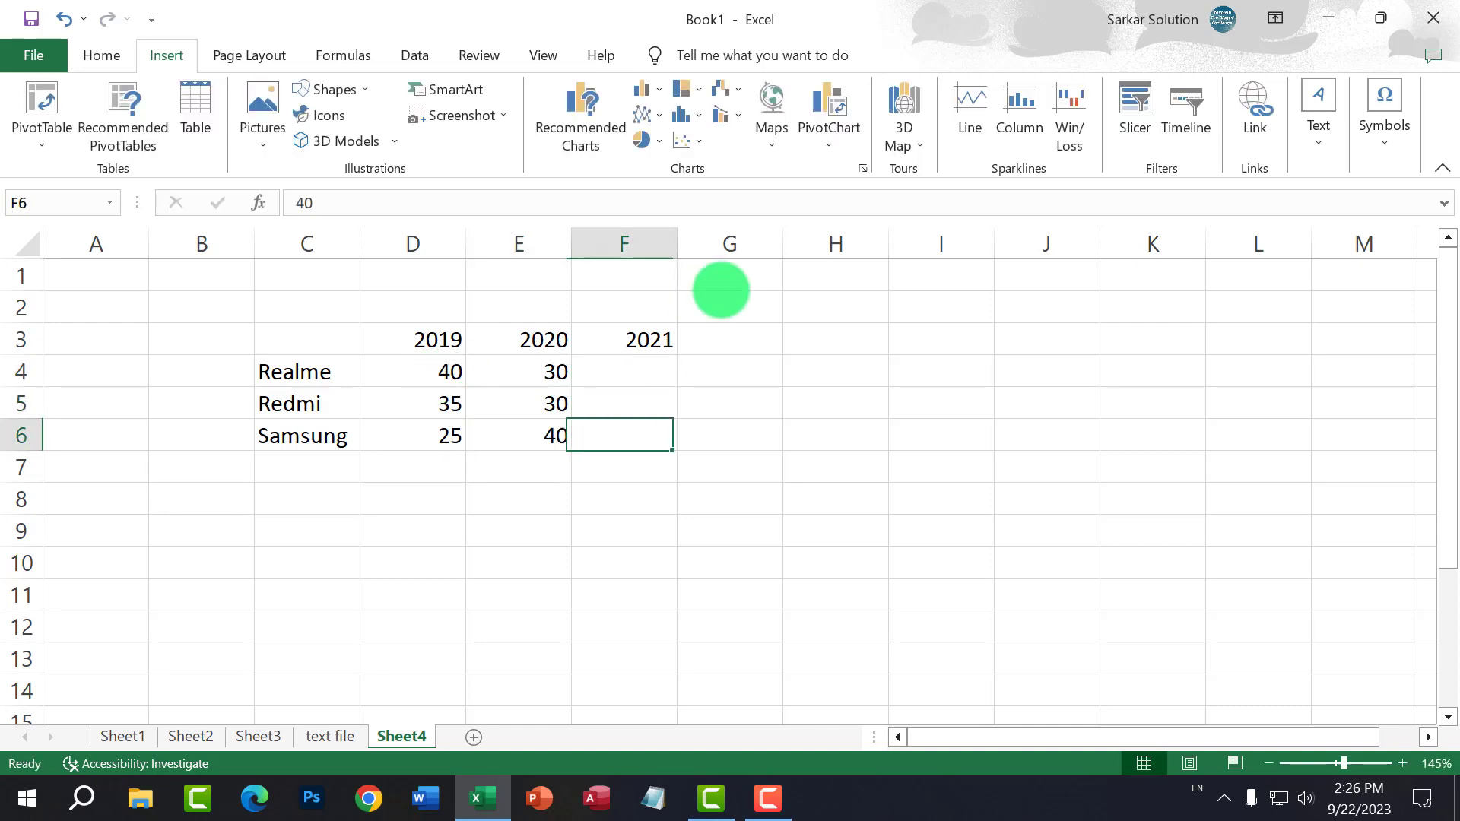
# Step: Fill the 2021 column in F4 to F6 with 45 for Realme, 30 for Redmi and 25 for Samsung
pyautogui.press('Right')
pyautogui.press('Up')
pyautogui.press('Up')
pyautogui.press('Left')
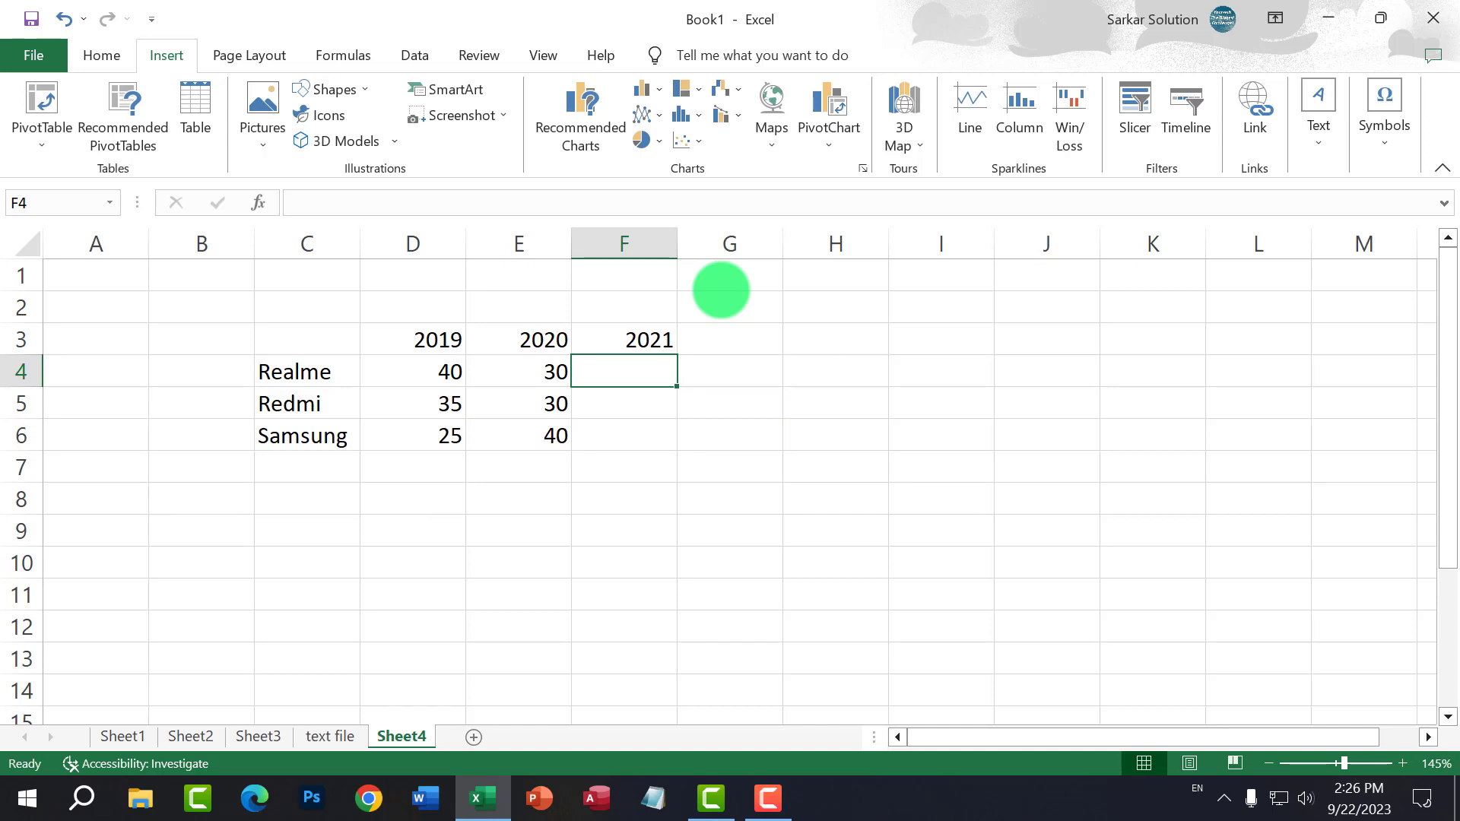
pyautogui.write('45')
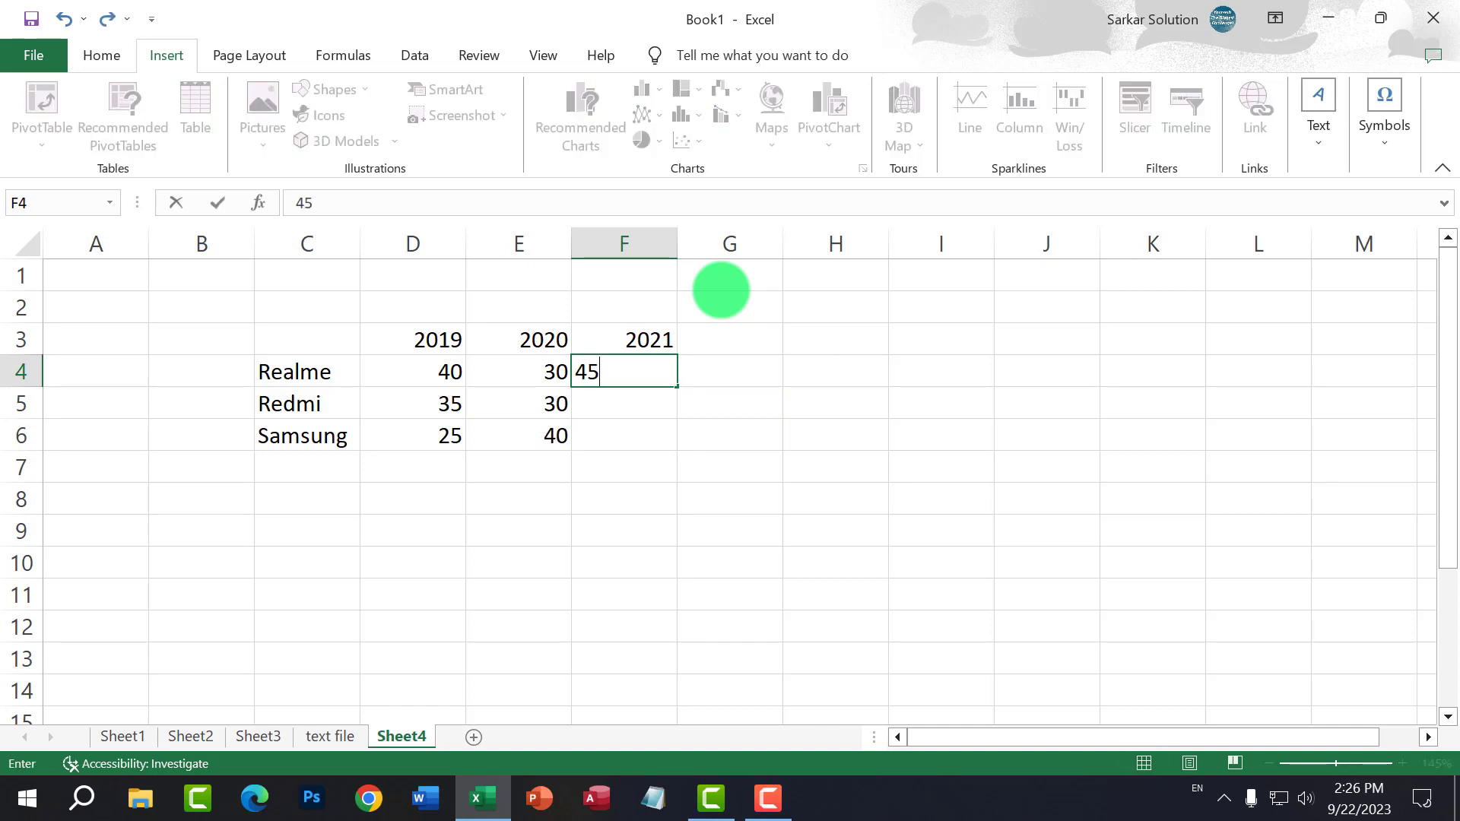
pyautogui.press('Return')
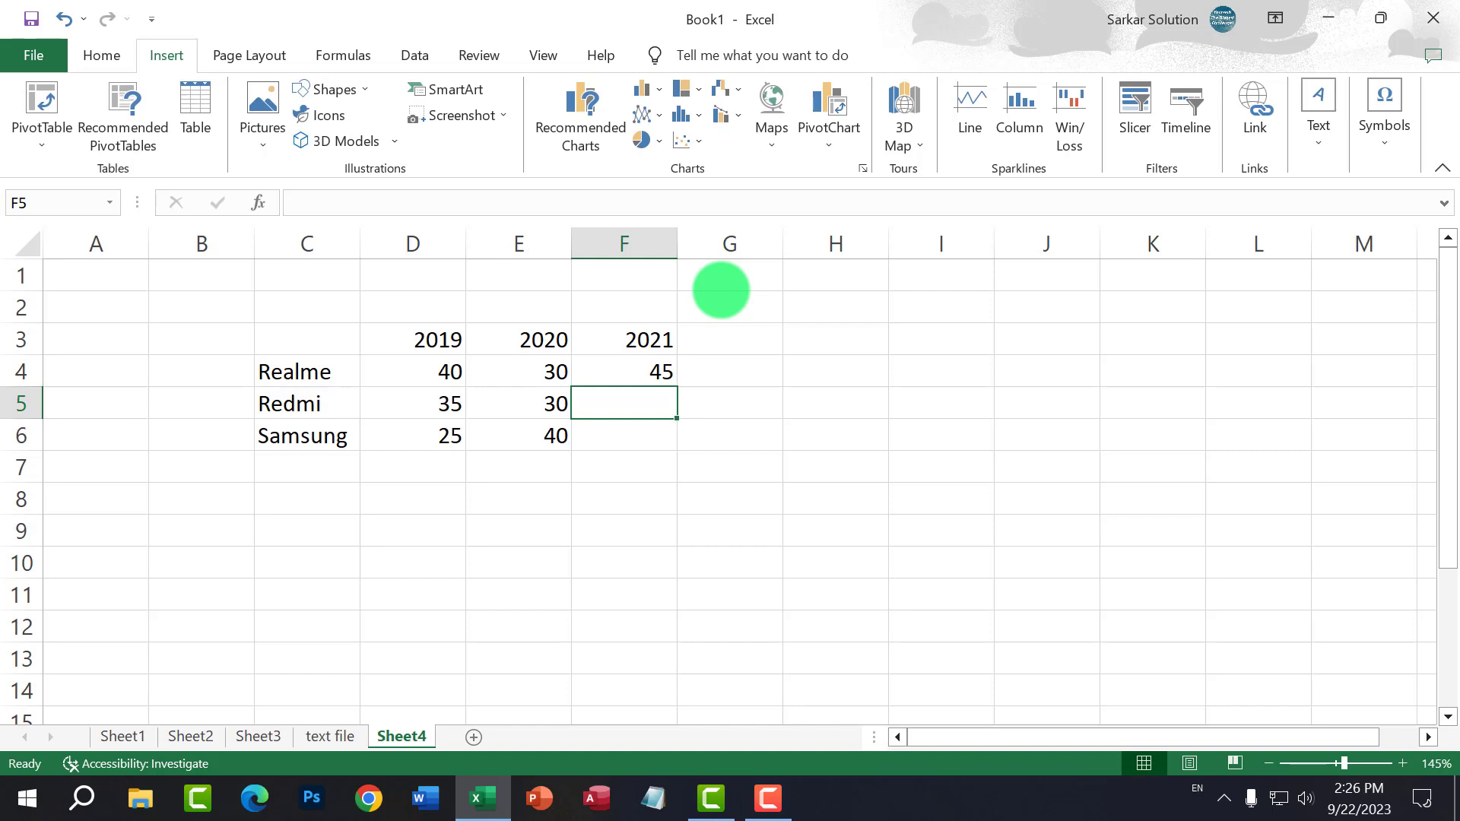
pyautogui.write('30')
pyautogui.press('Return')
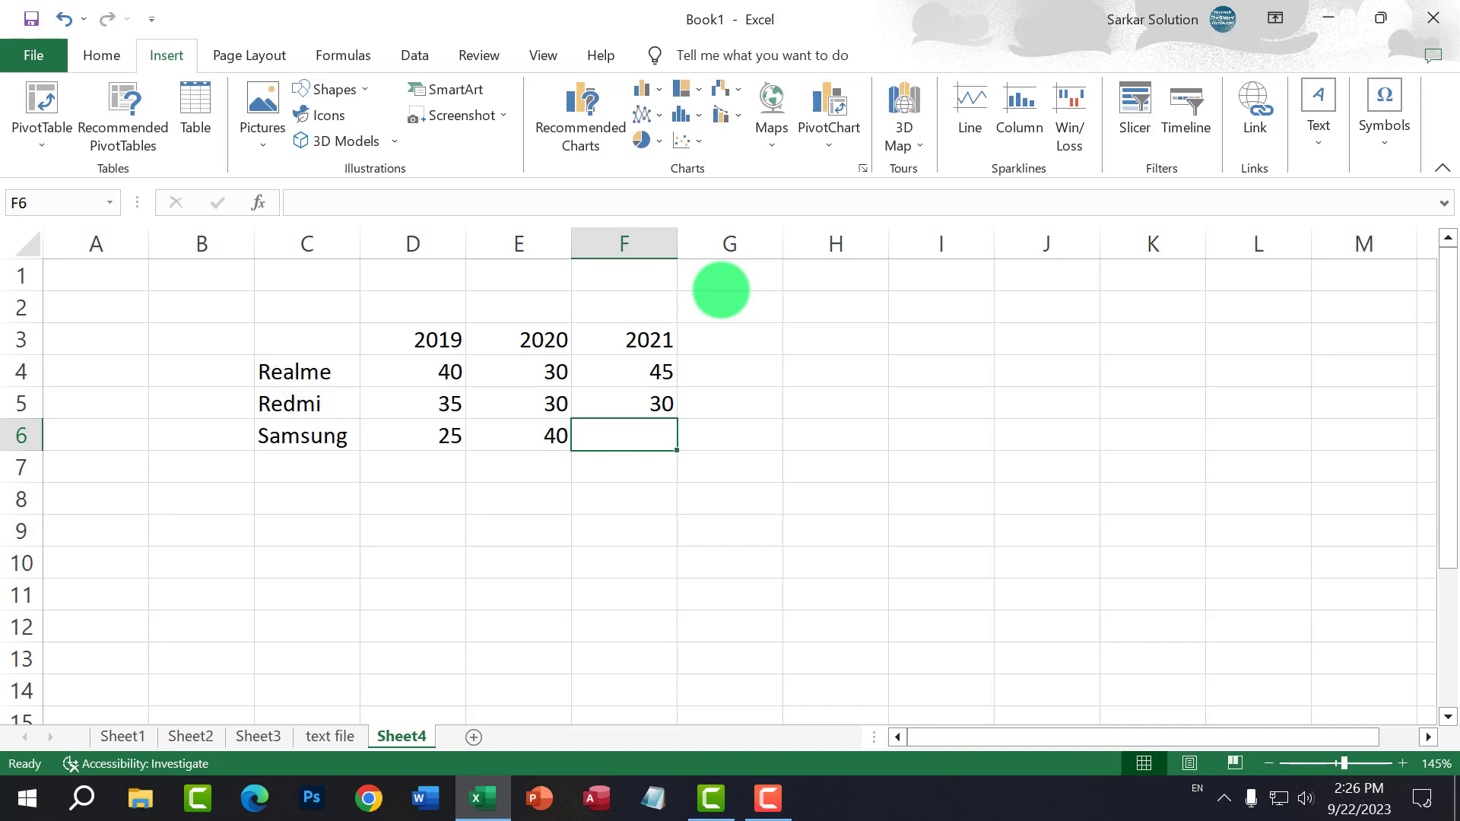
pyautogui.write('25')
pyautogui.press('Return')
pyautogui.press('Up')
pyautogui.click(751, 432)
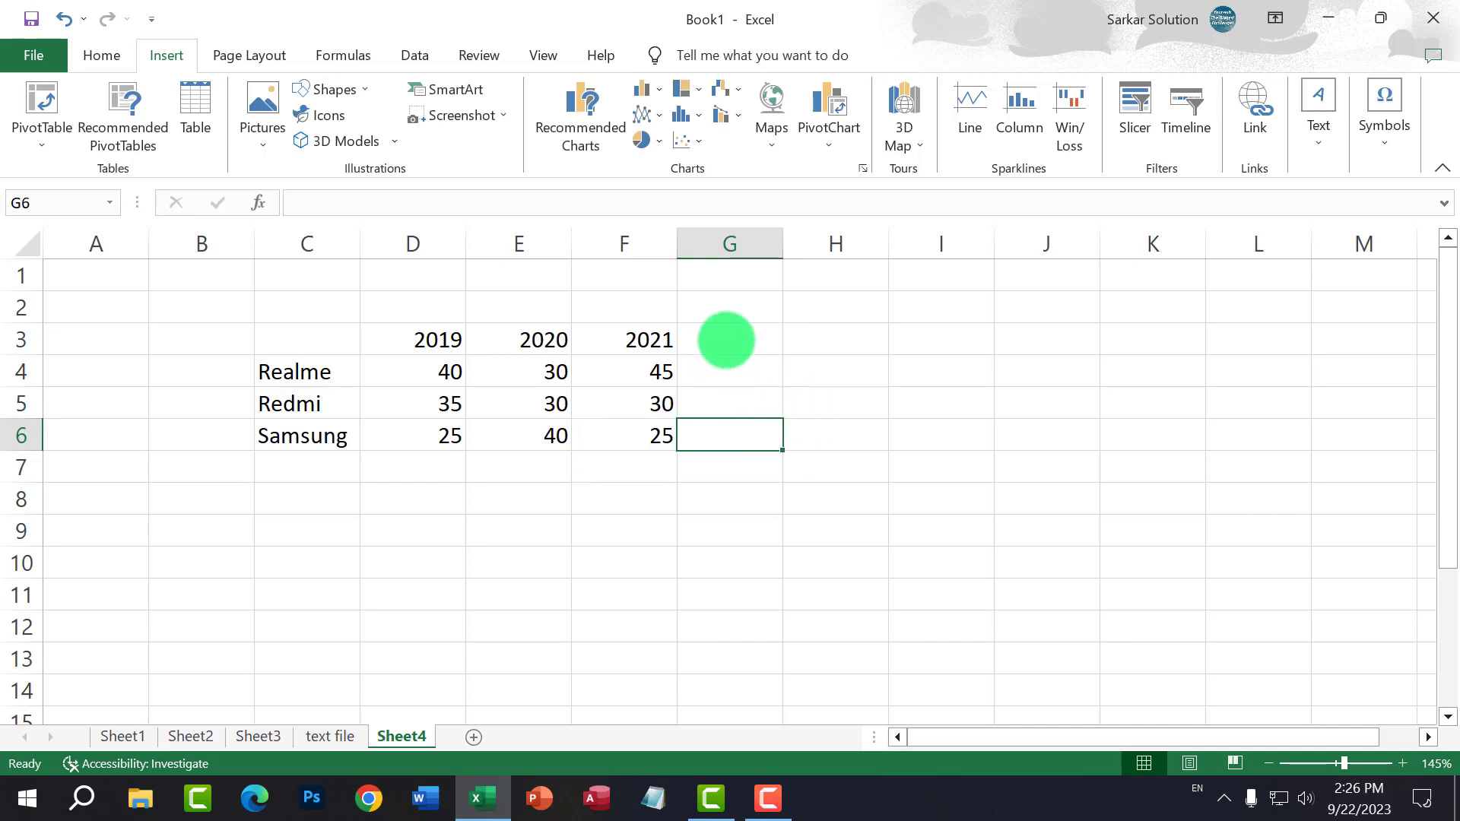
pyautogui.click(609, 381)
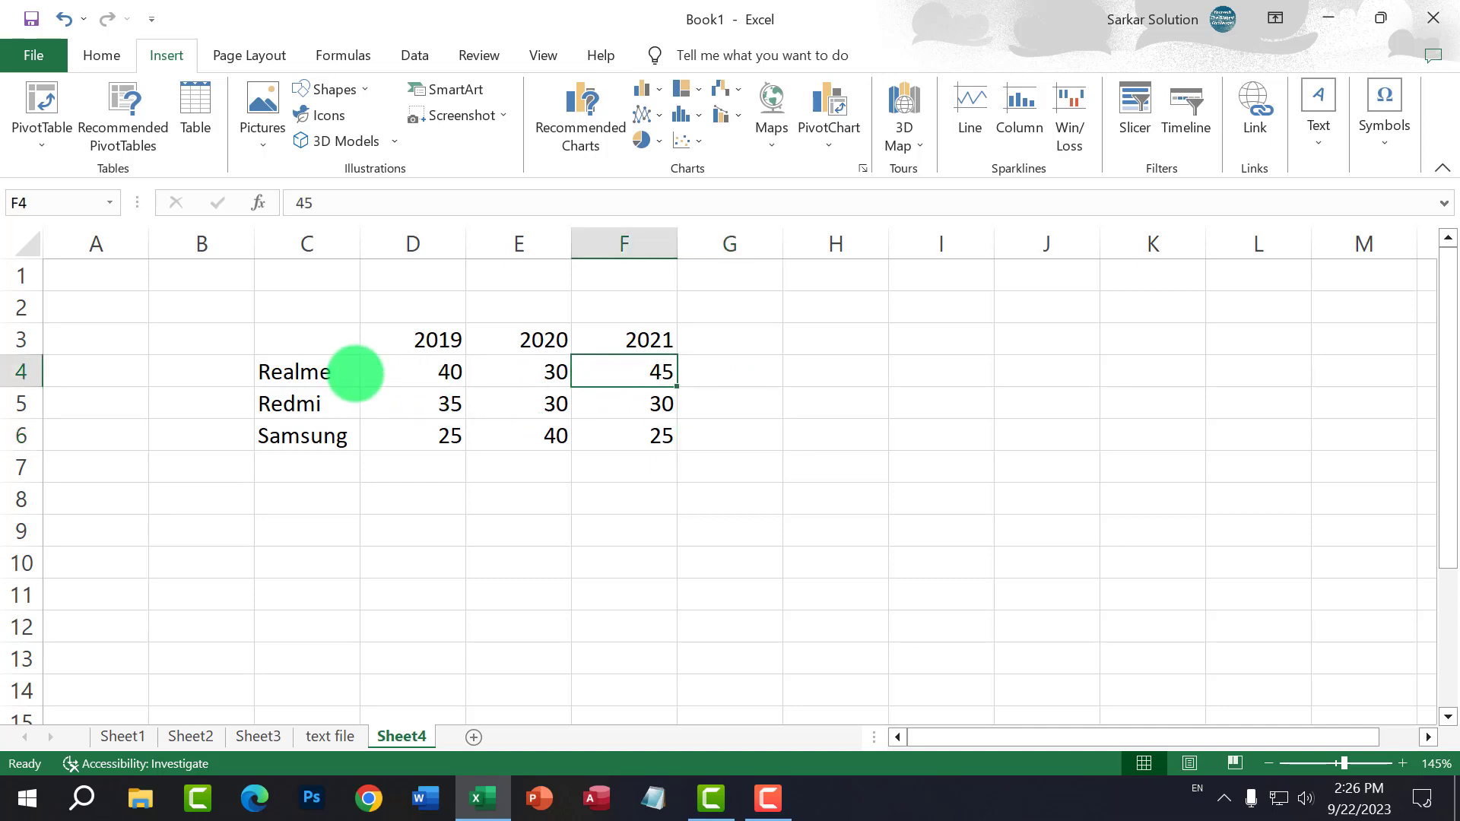
pyautogui.click(415, 374)
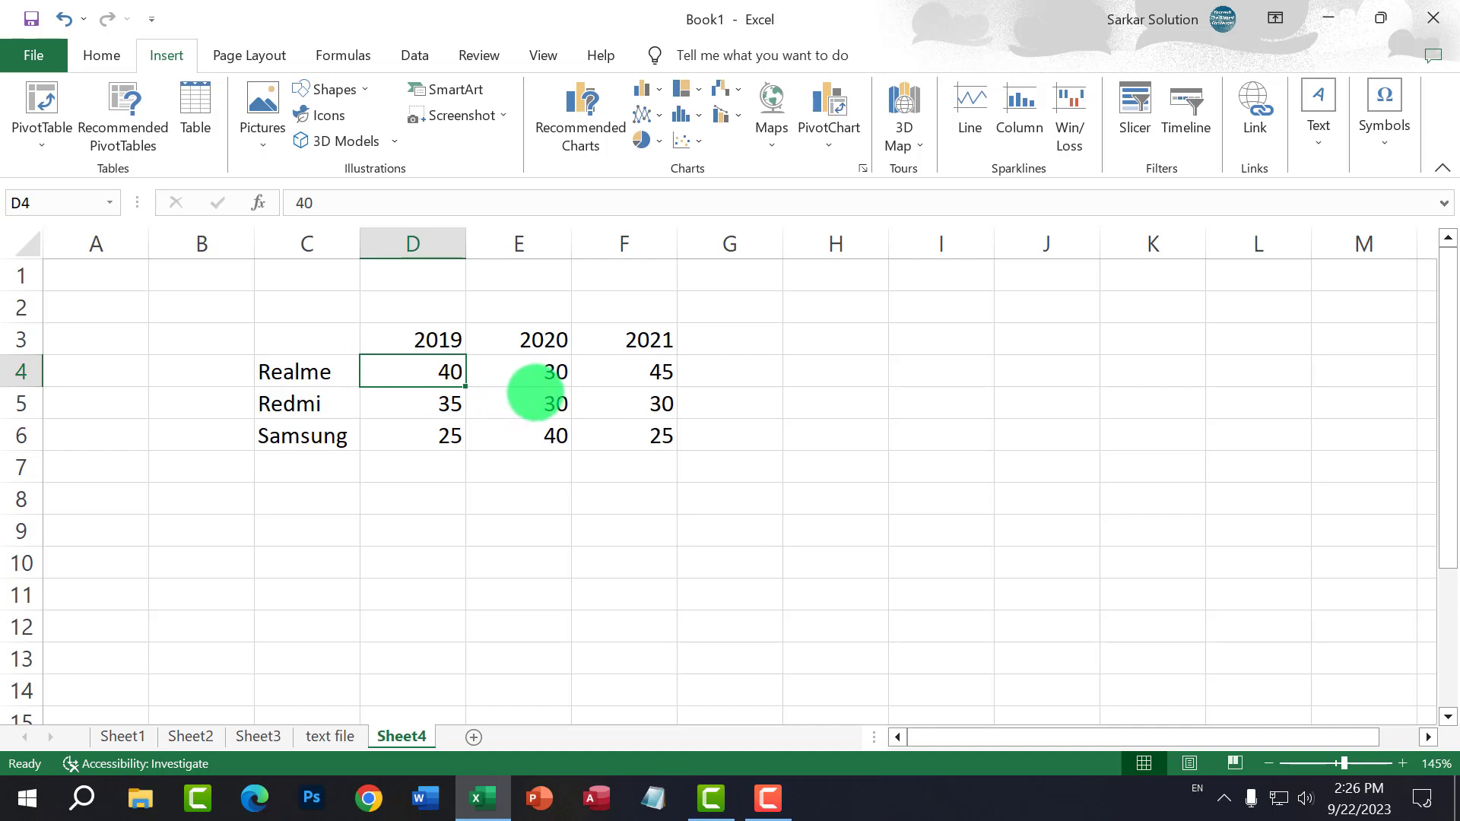
pyautogui.moveTo(308, 373); pyautogui.dragTo(314, 467)
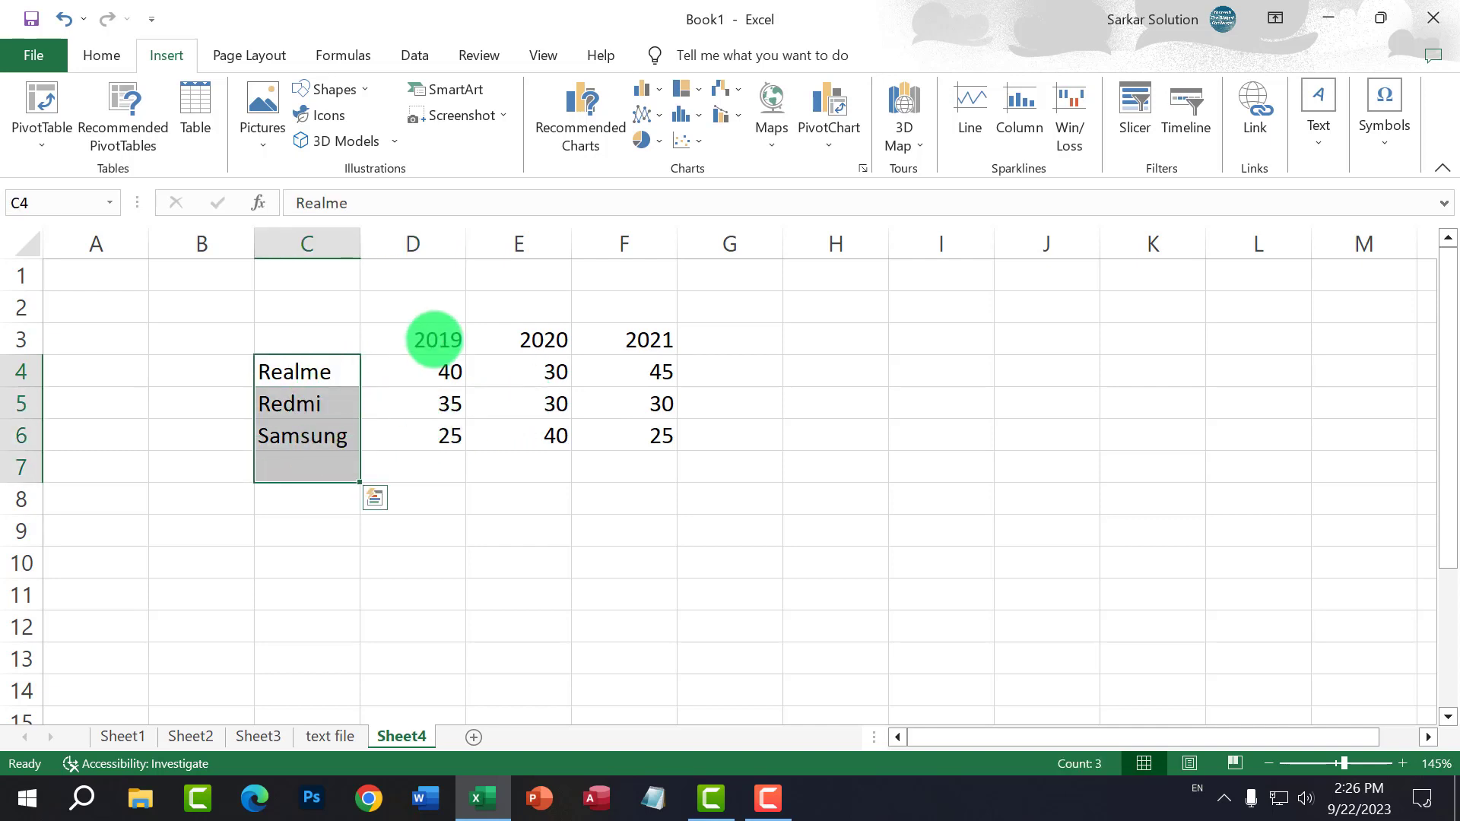
pyautogui.moveTo(437, 340); pyautogui.dragTo(636, 337)
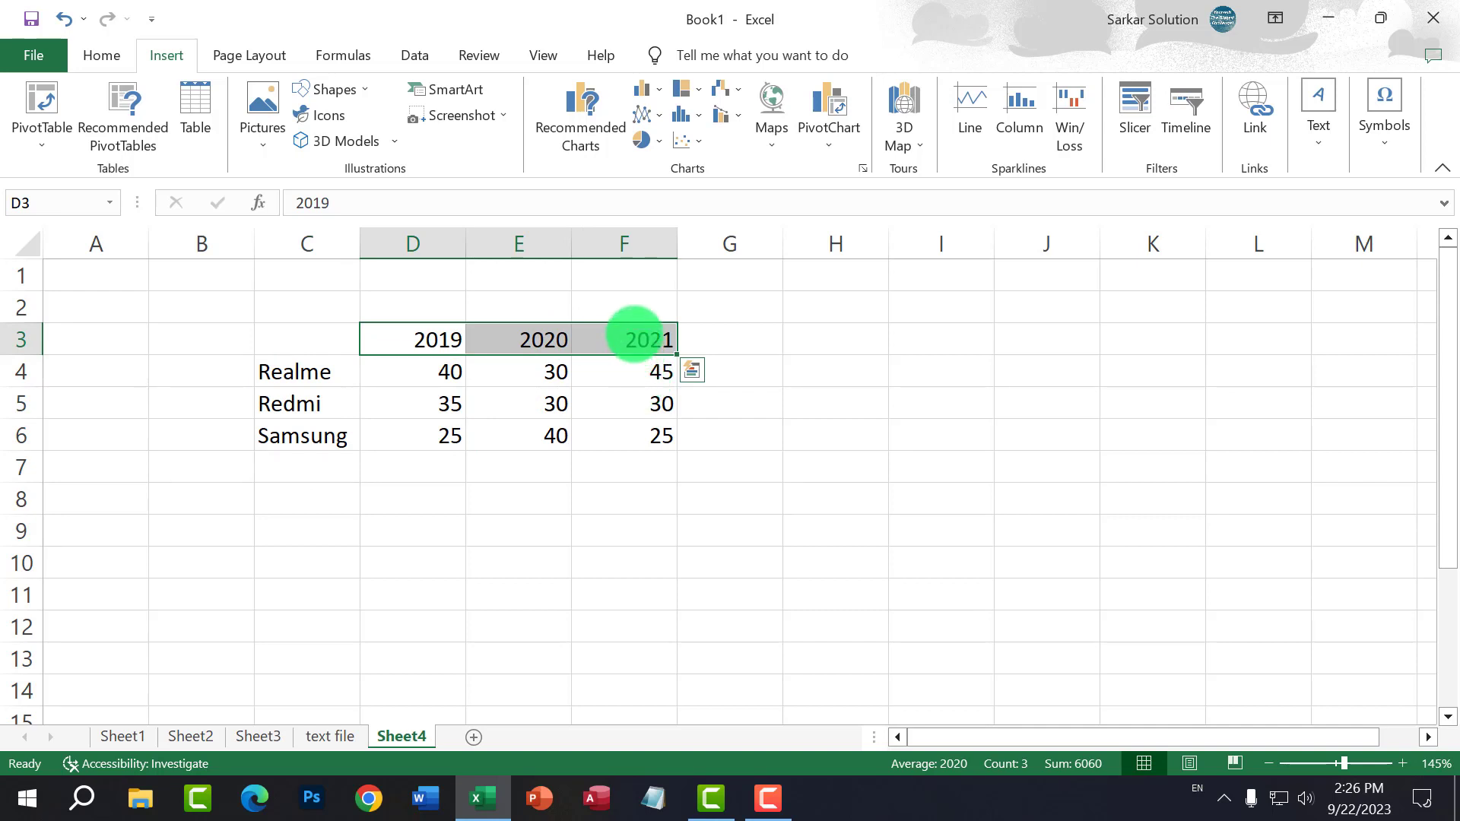
pyautogui.click(625, 398)
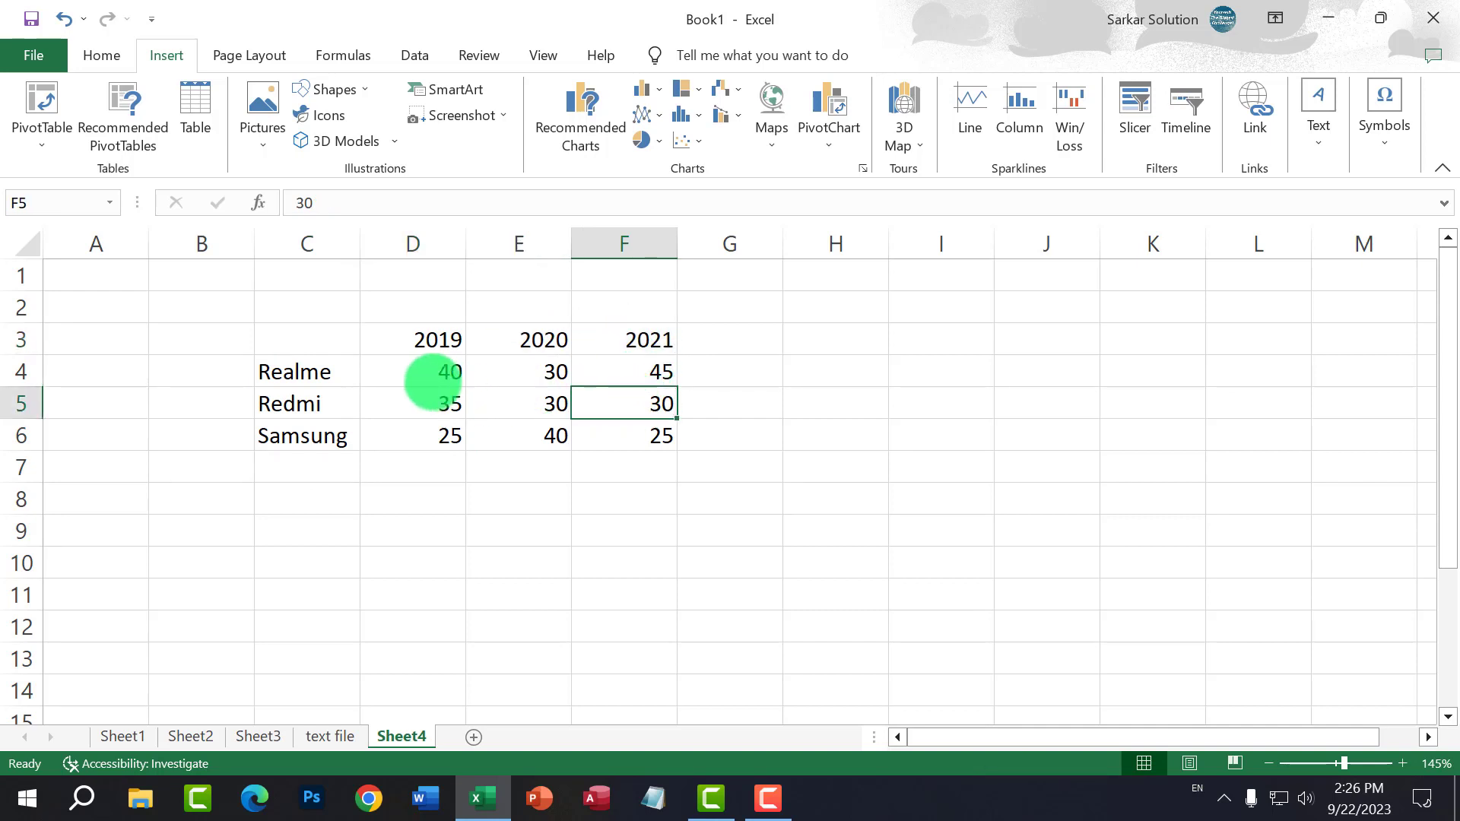
pyautogui.moveTo(434, 380); pyautogui.dragTo(607, 446)
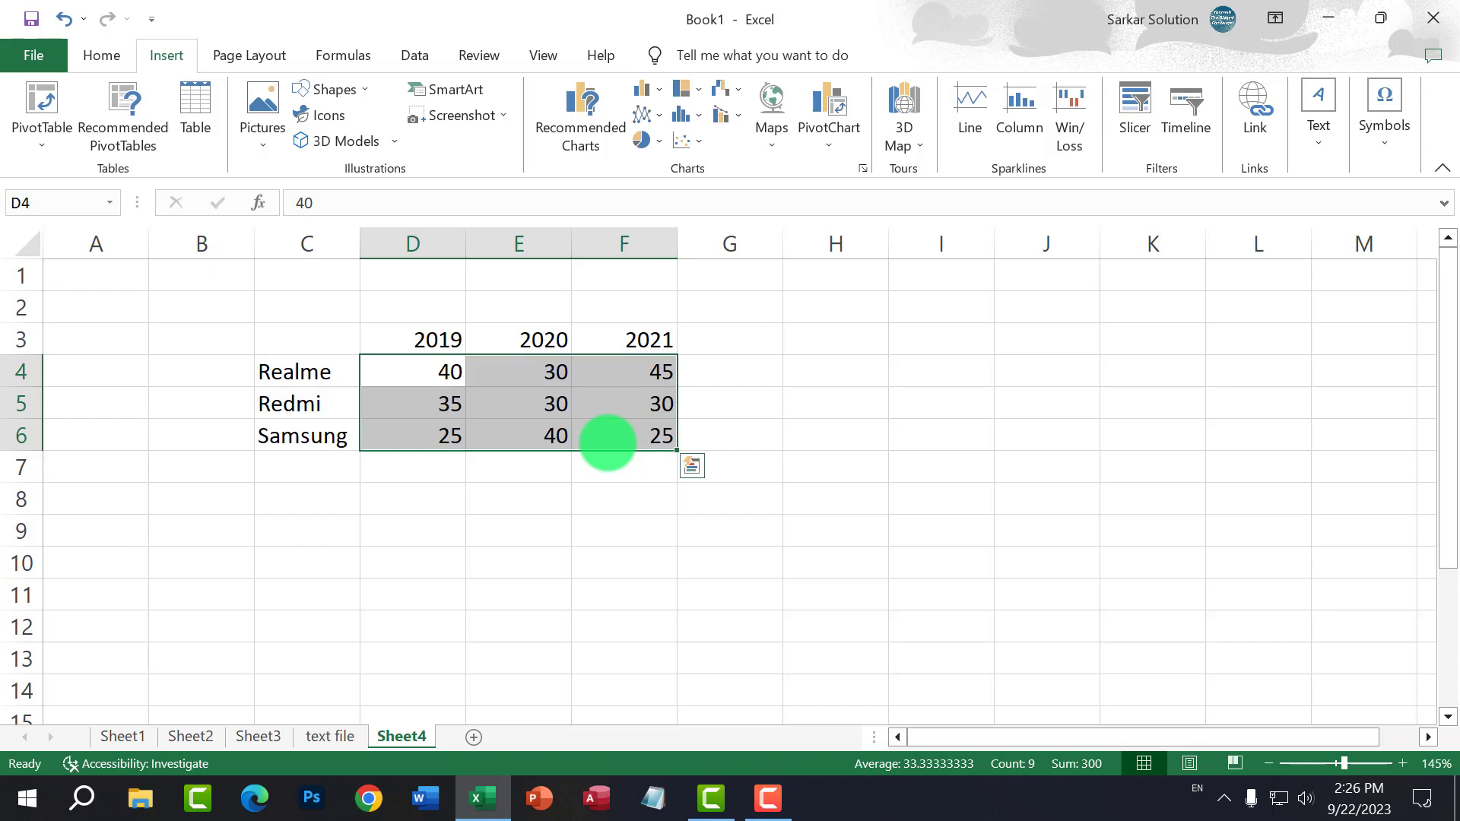
pyautogui.click(619, 460)
pyautogui.moveTo(445, 377); pyautogui.dragTo(610, 421)
pyautogui.click(584, 470)
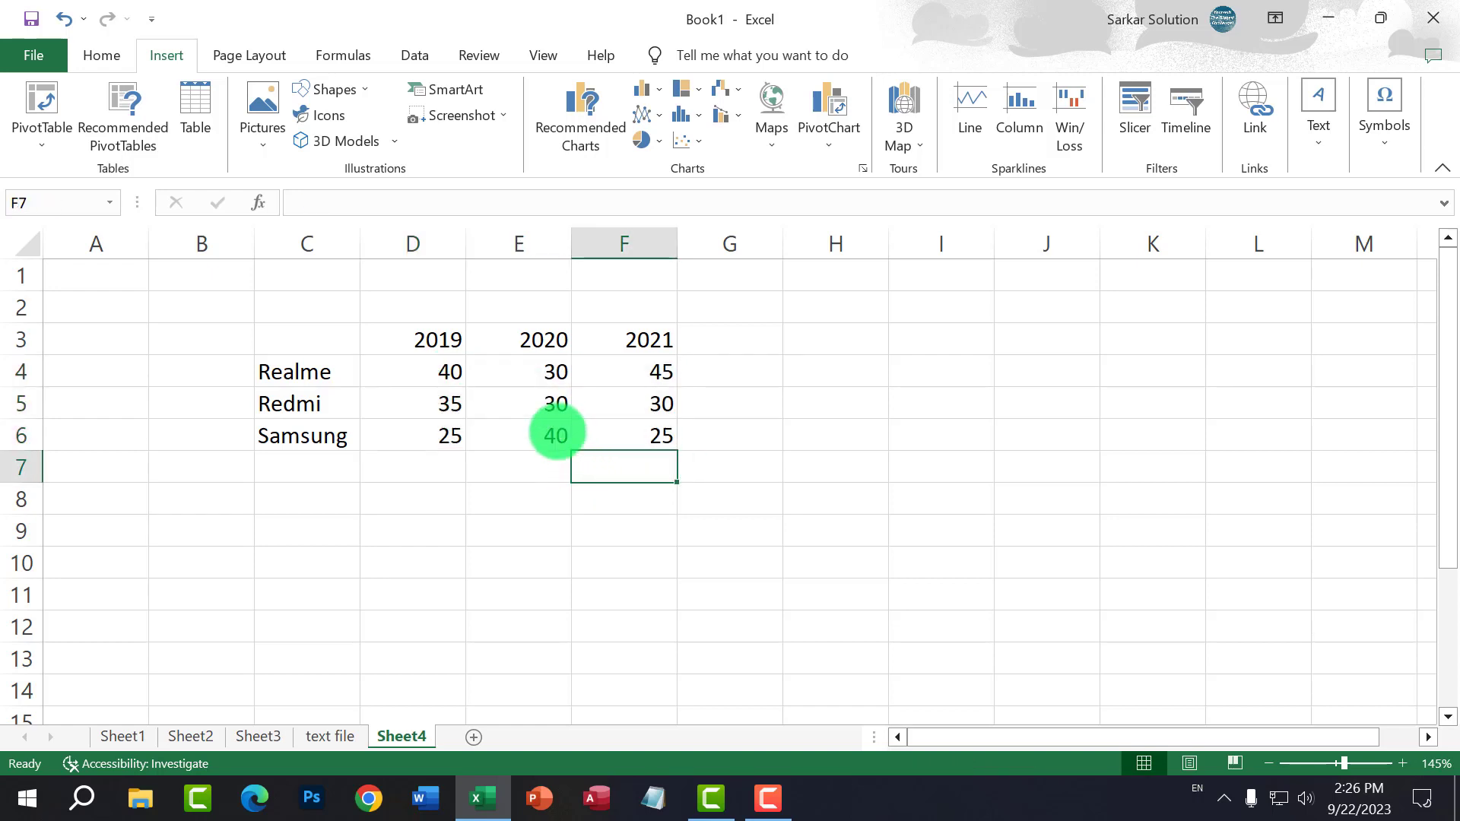
# Step: Review the recommended charts and the full list of chart types for the range C3:F6 without inserting one
pyautogui.moveTo(302, 340); pyautogui.dragTo(600, 428)
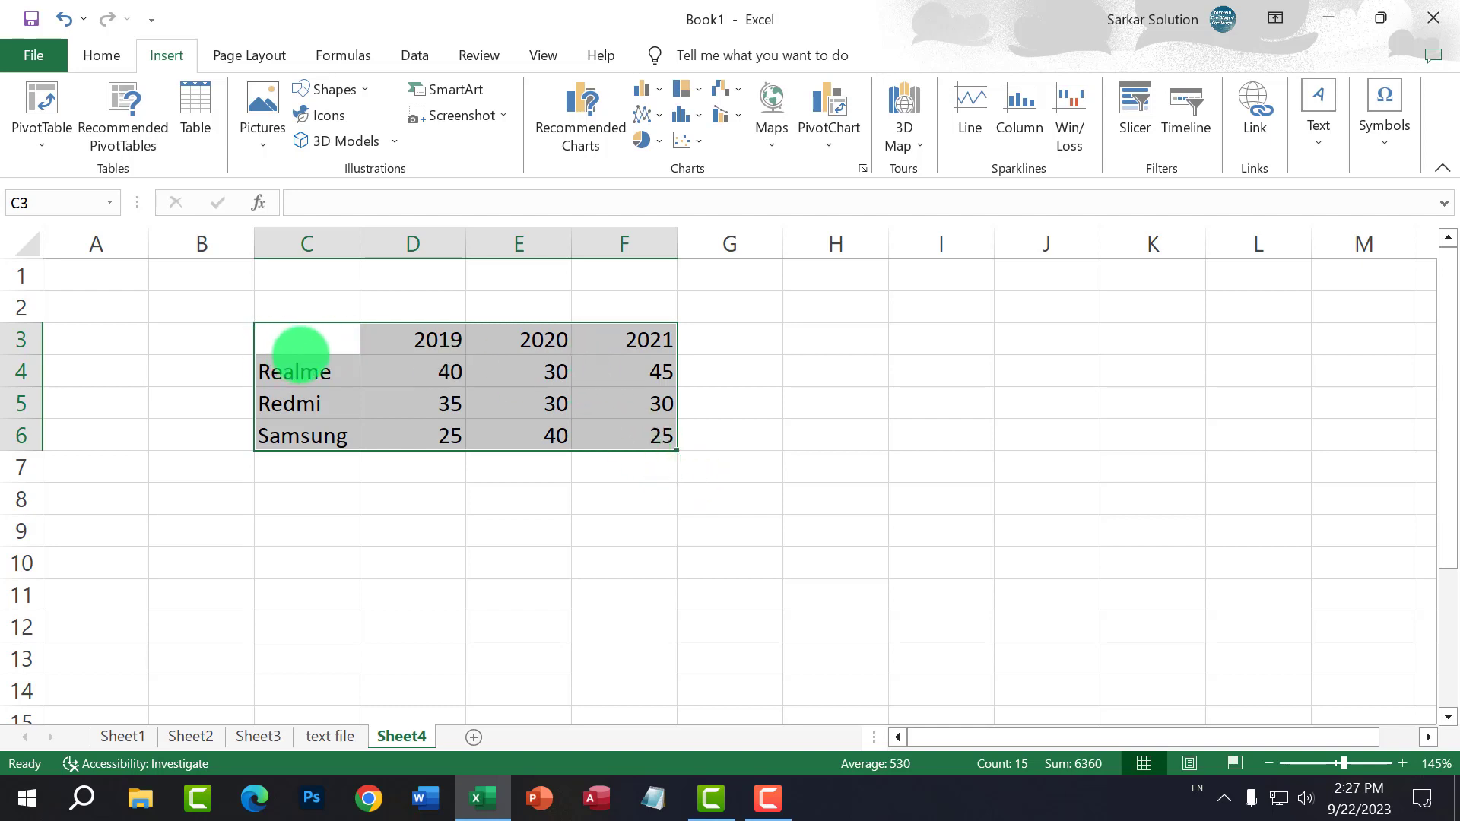
pyautogui.moveTo(300, 352); pyautogui.dragTo(609, 430)
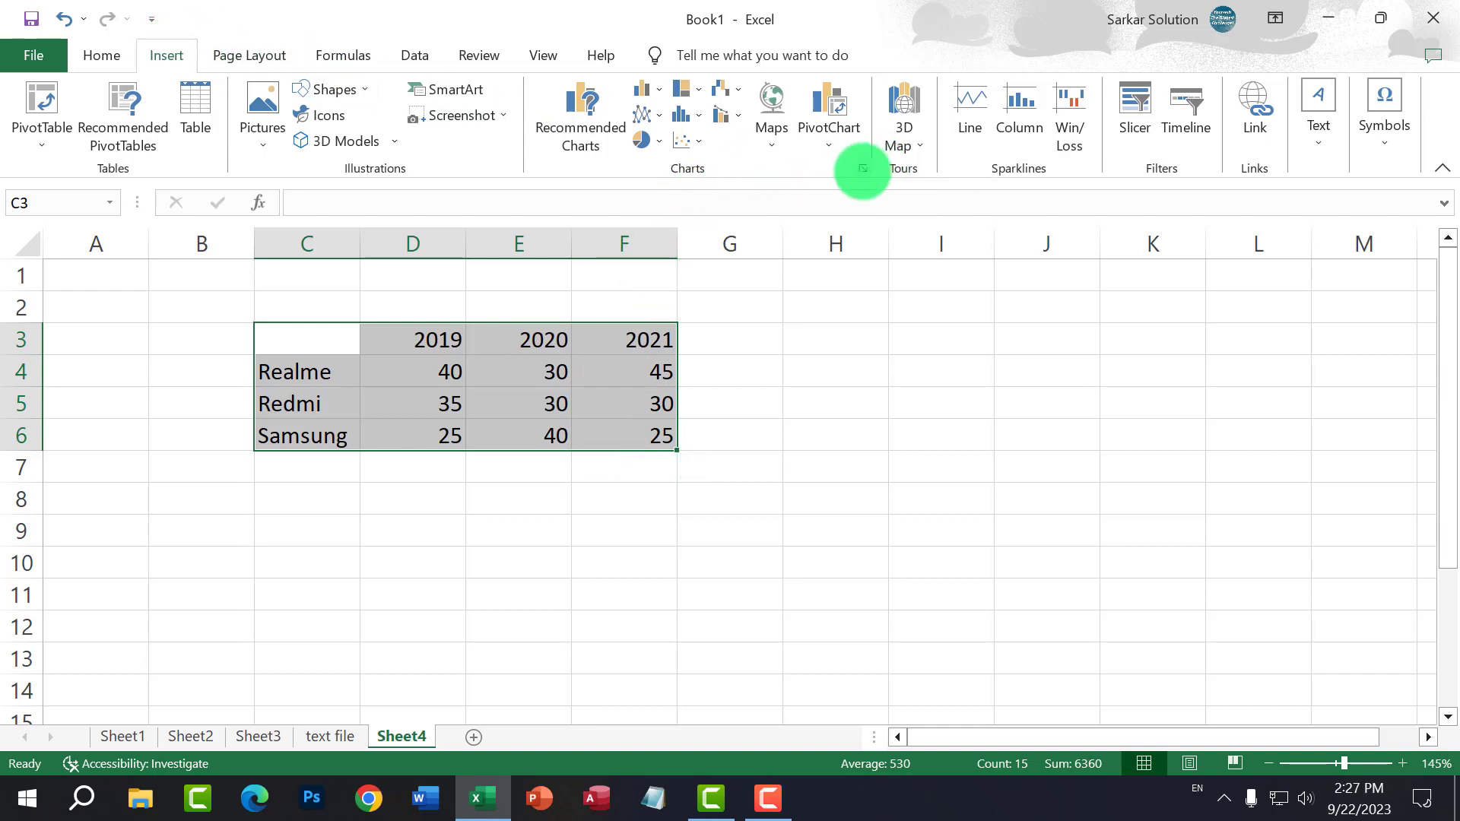
pyautogui.click(863, 168)
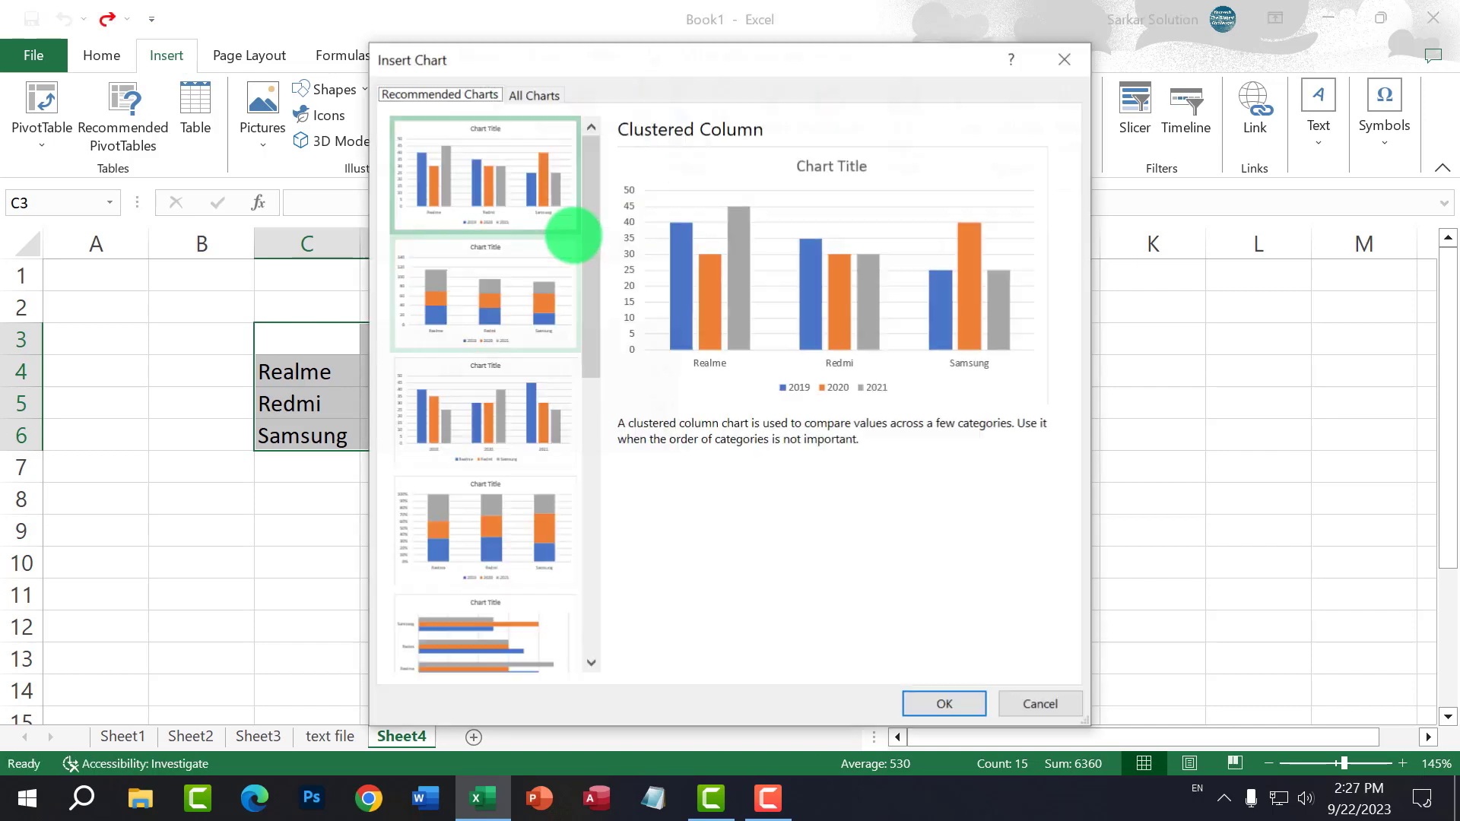
pyautogui.click(521, 95)
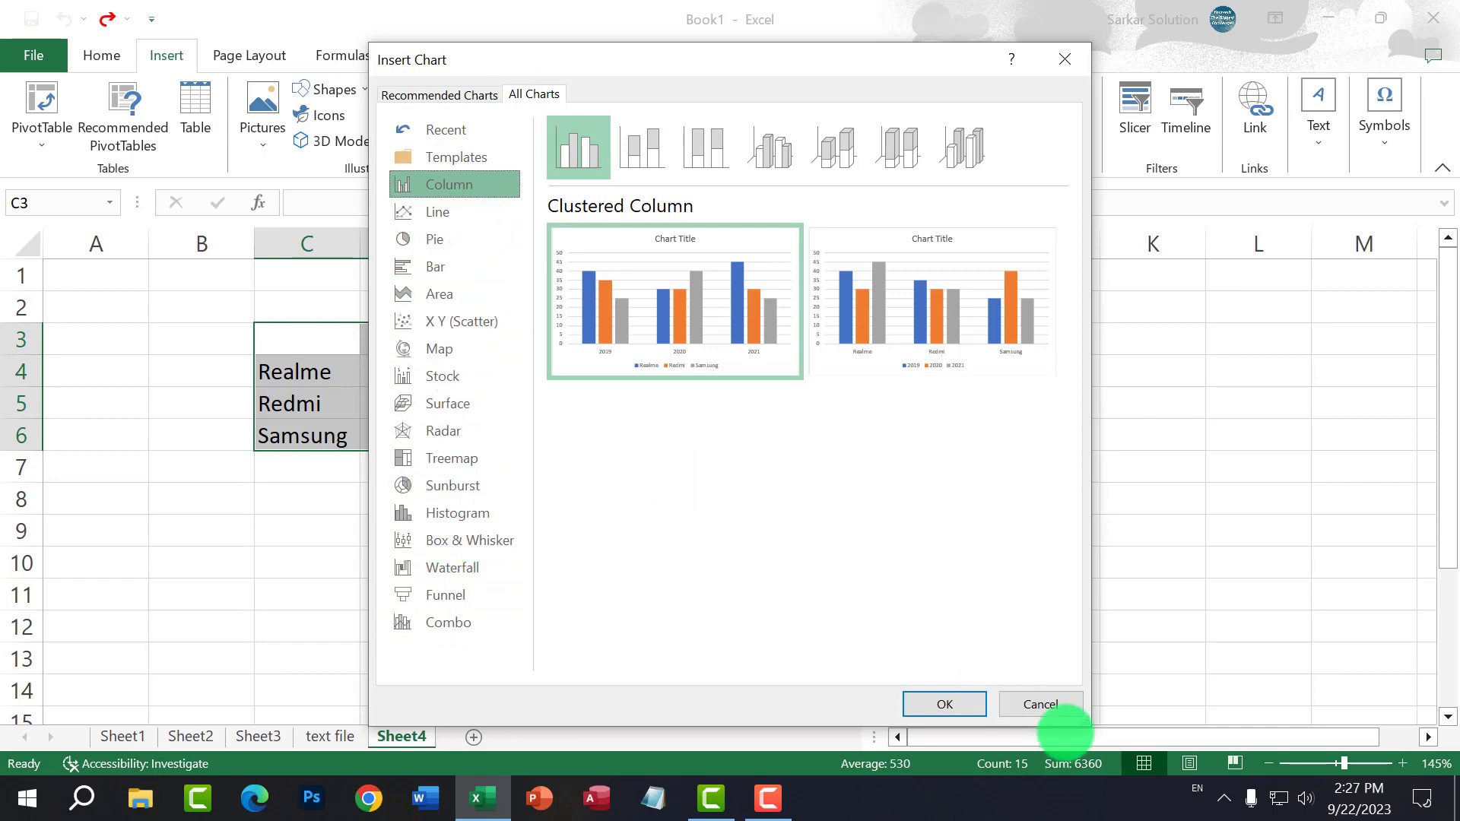
pyautogui.click(1053, 707)
pyautogui.moveTo(304, 342); pyautogui.dragTo(654, 437)
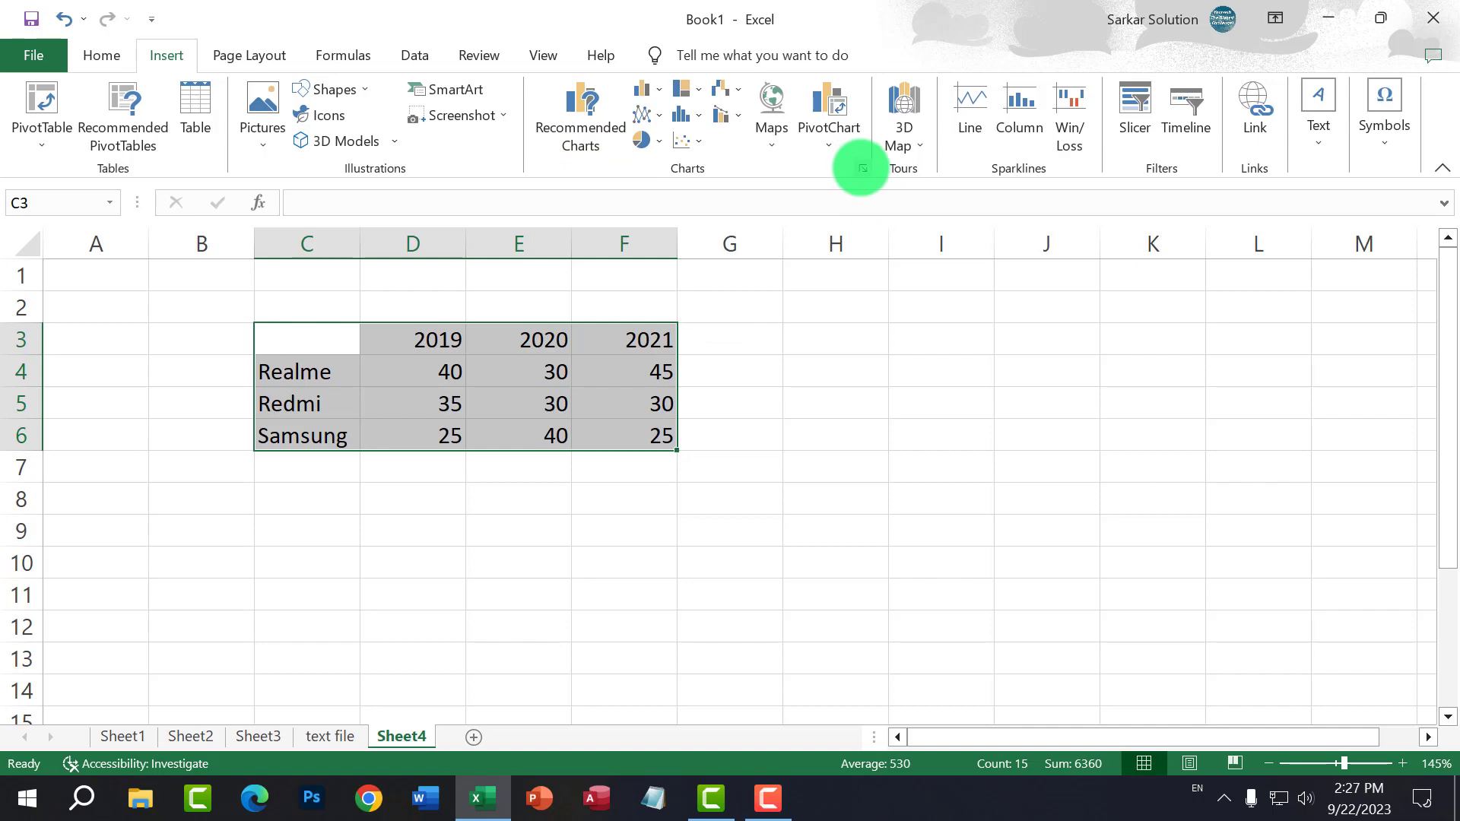
pyautogui.click(863, 168)
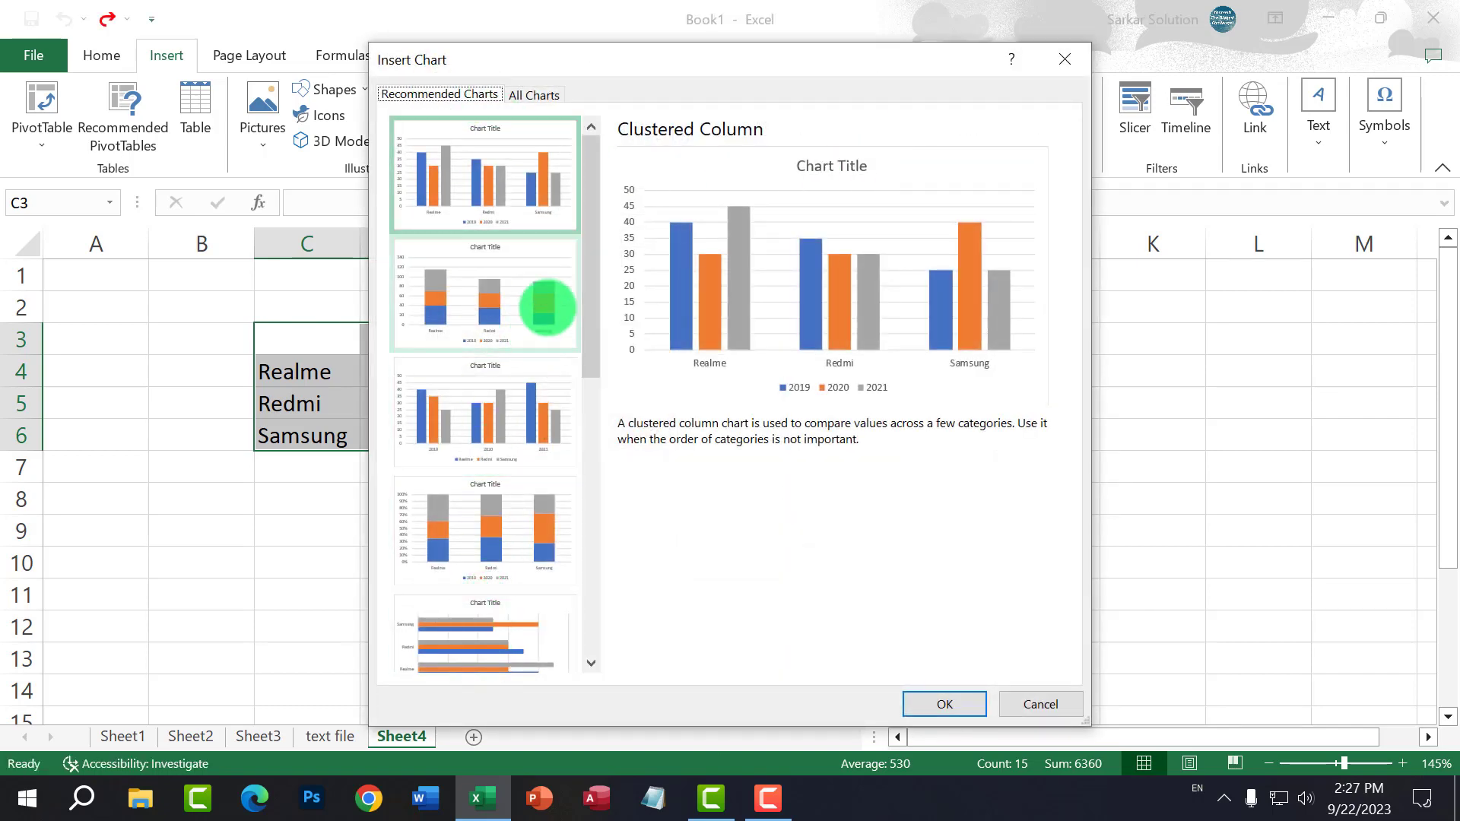
pyautogui.moveTo(587, 288); pyautogui.dragTo(541, 188)
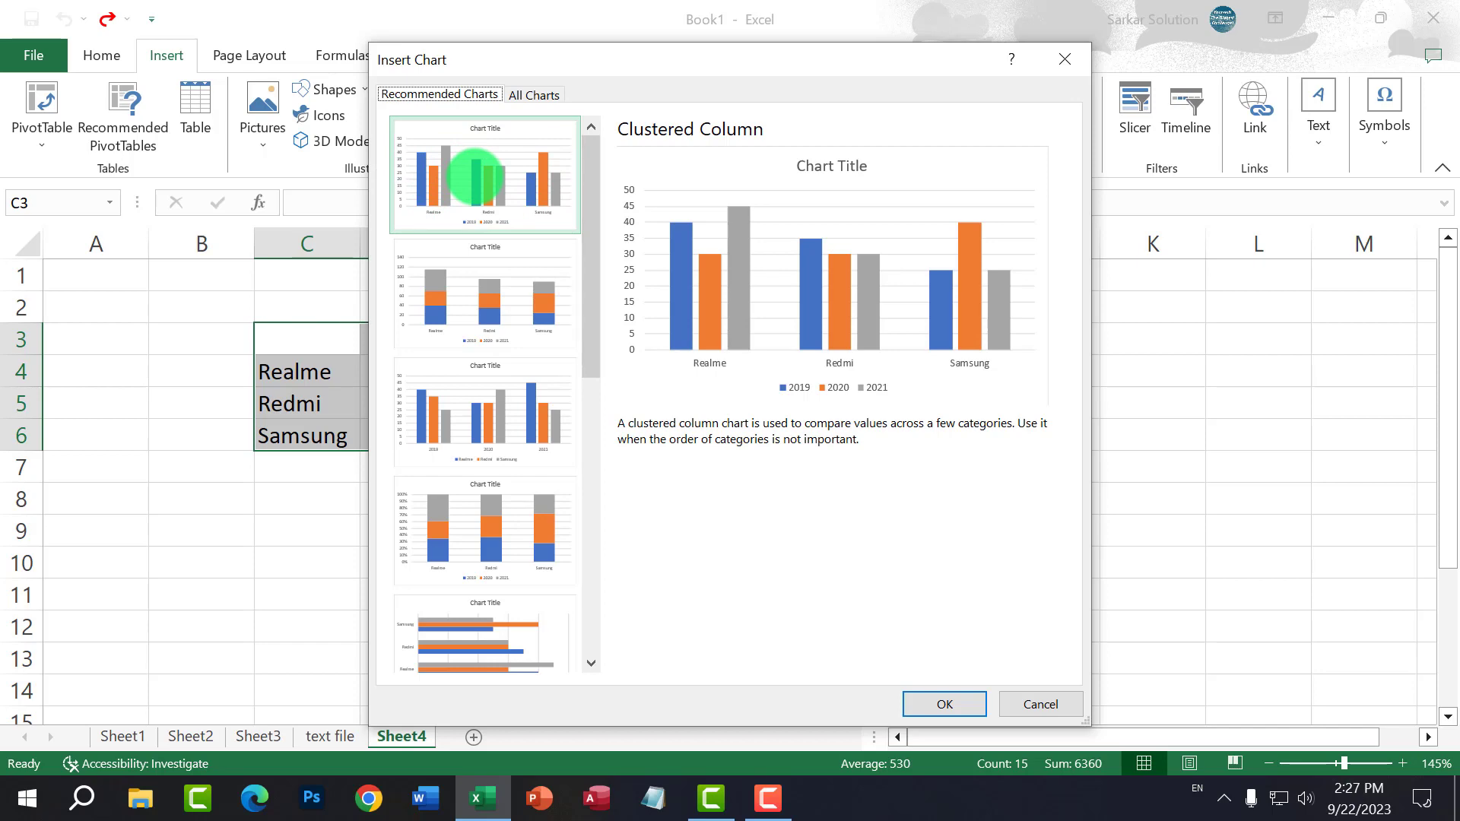
pyautogui.click(1040, 706)
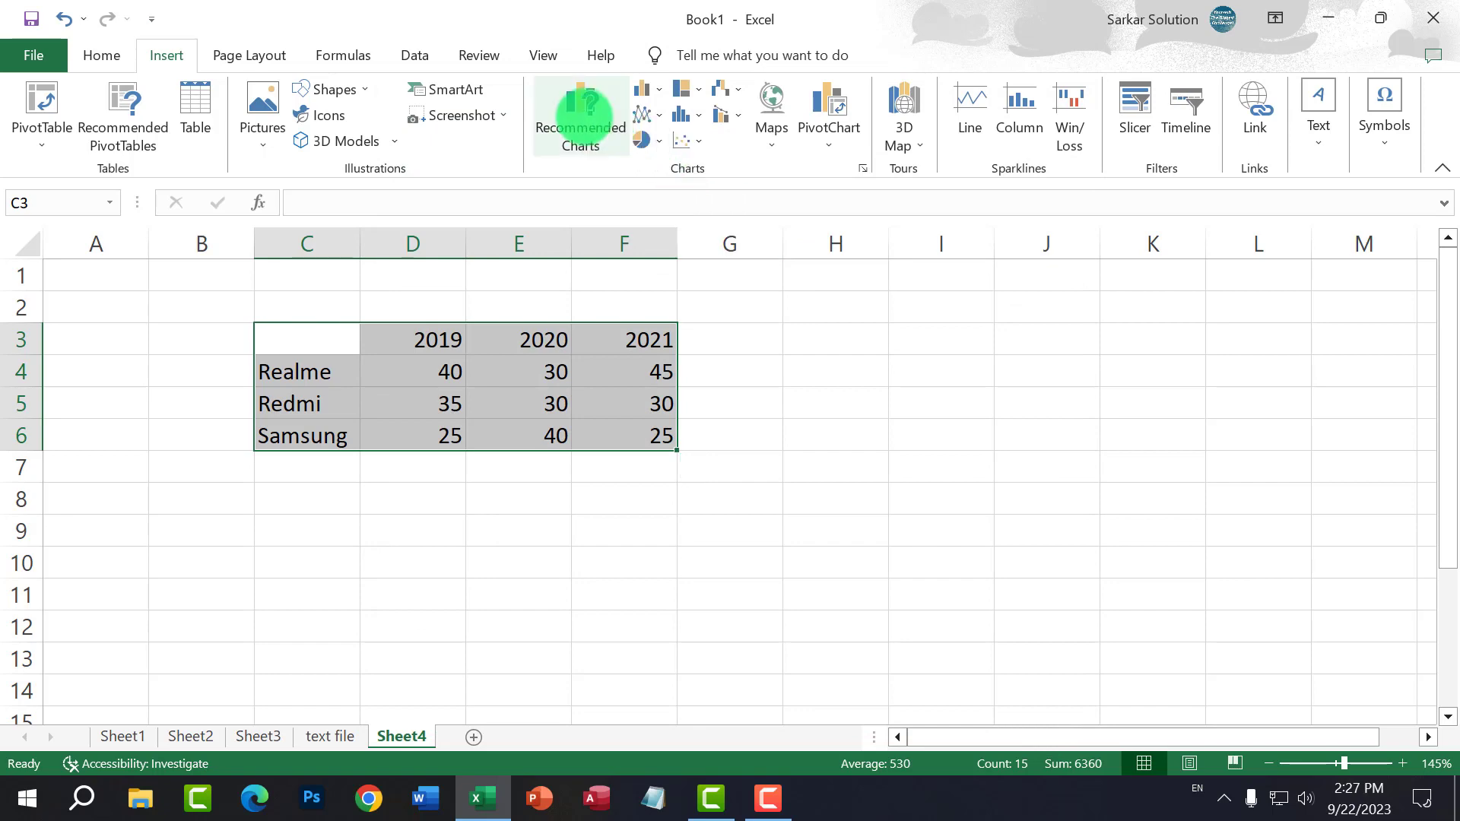
# Step: Insert the recommended Clustered Column chart for the range C3:F6 and move it beside the table, clear of the data
pyautogui.click(581, 115)
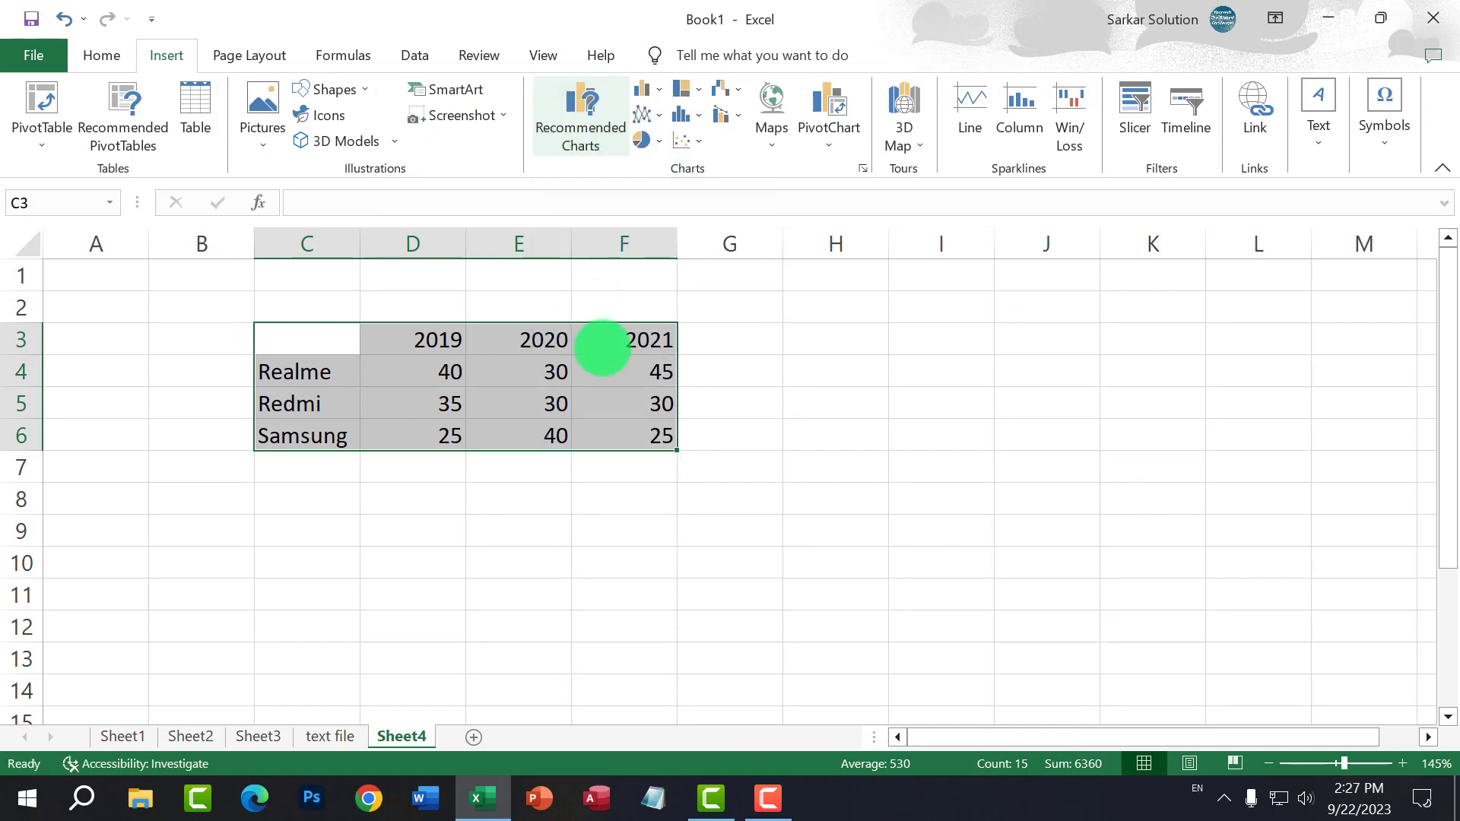
pyautogui.click(498, 192)
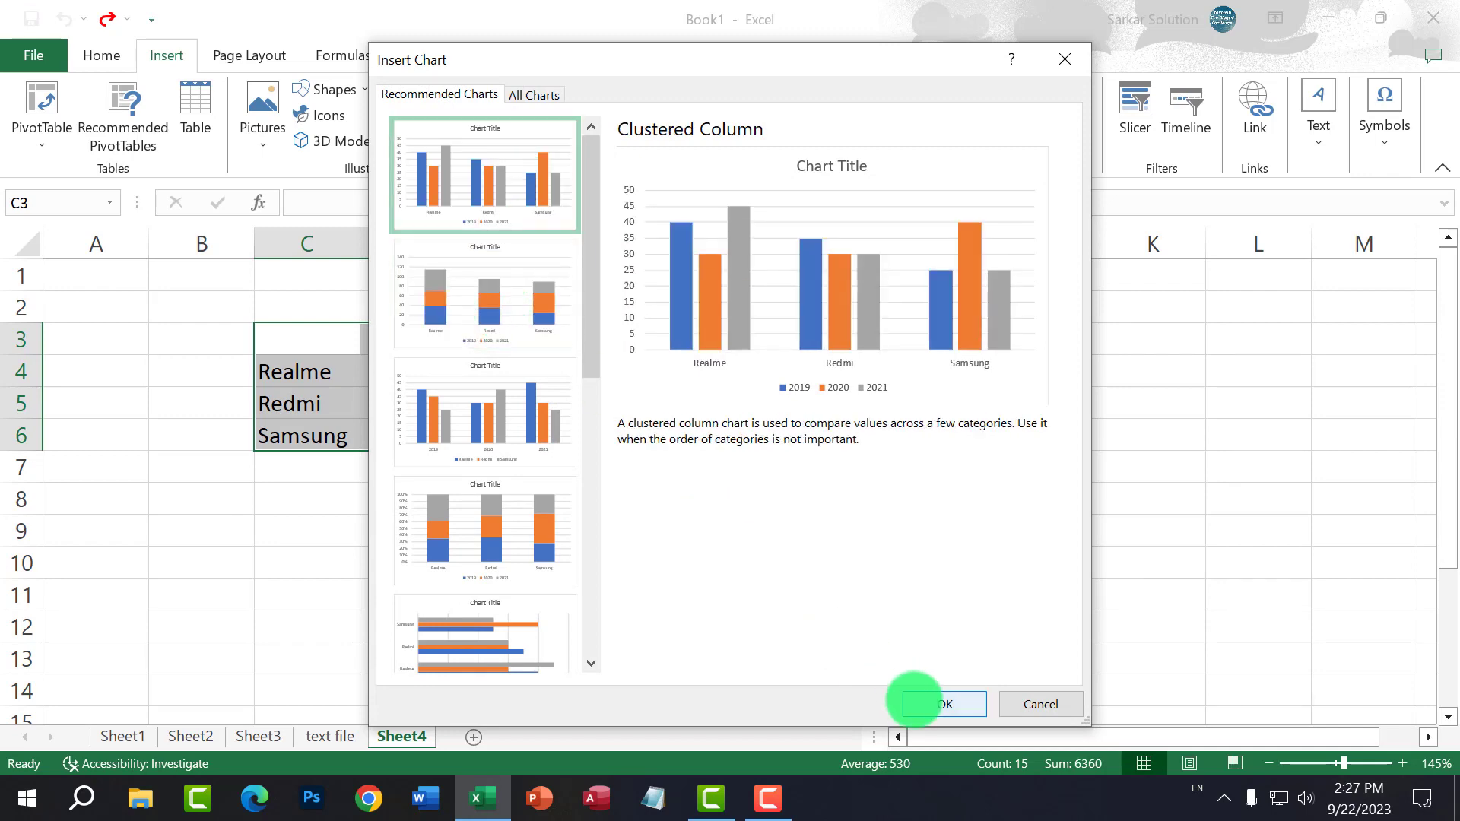
pyautogui.click(942, 704)
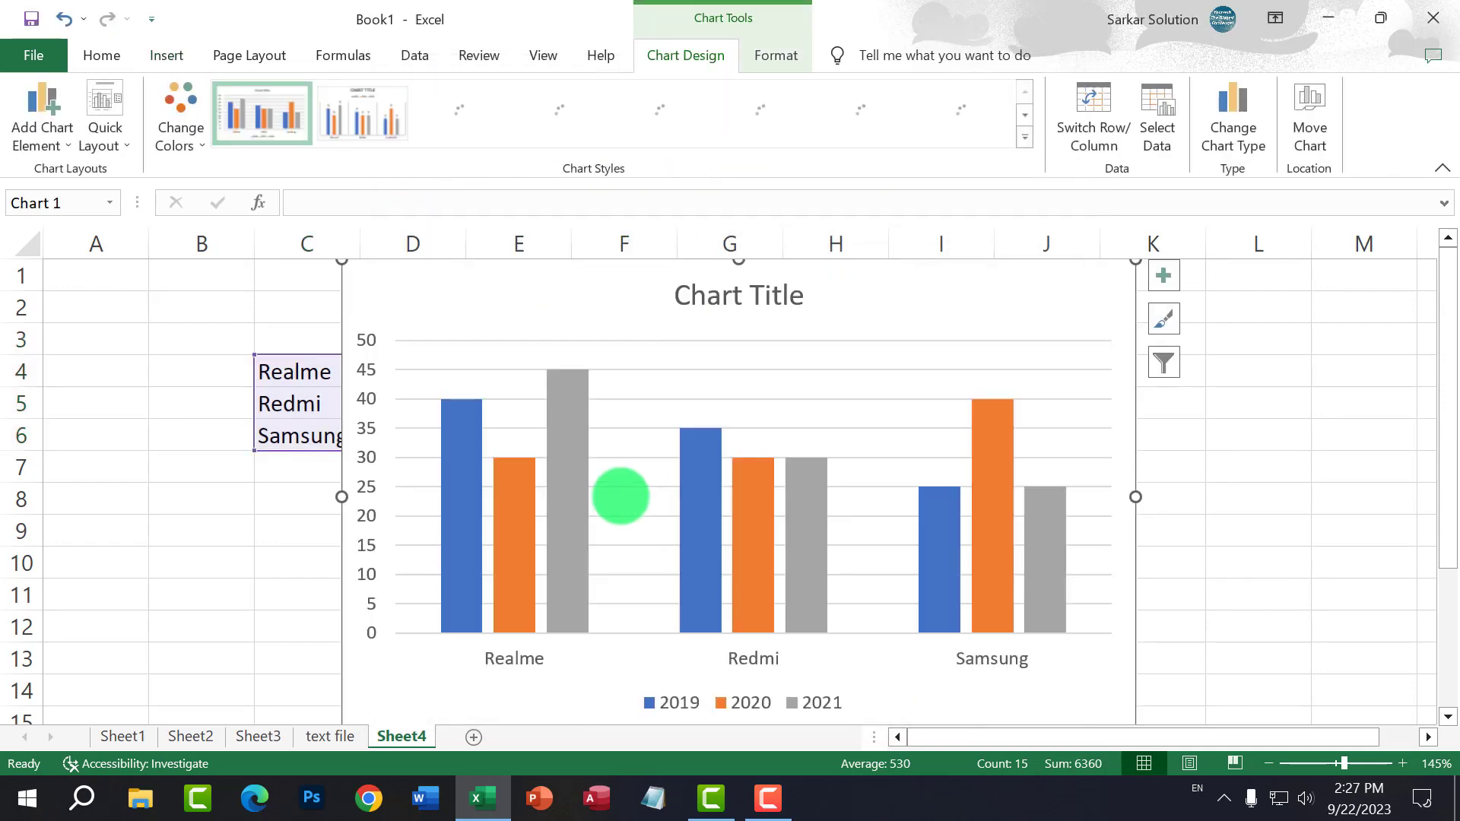
pyautogui.scroll(-2, 595, 384)
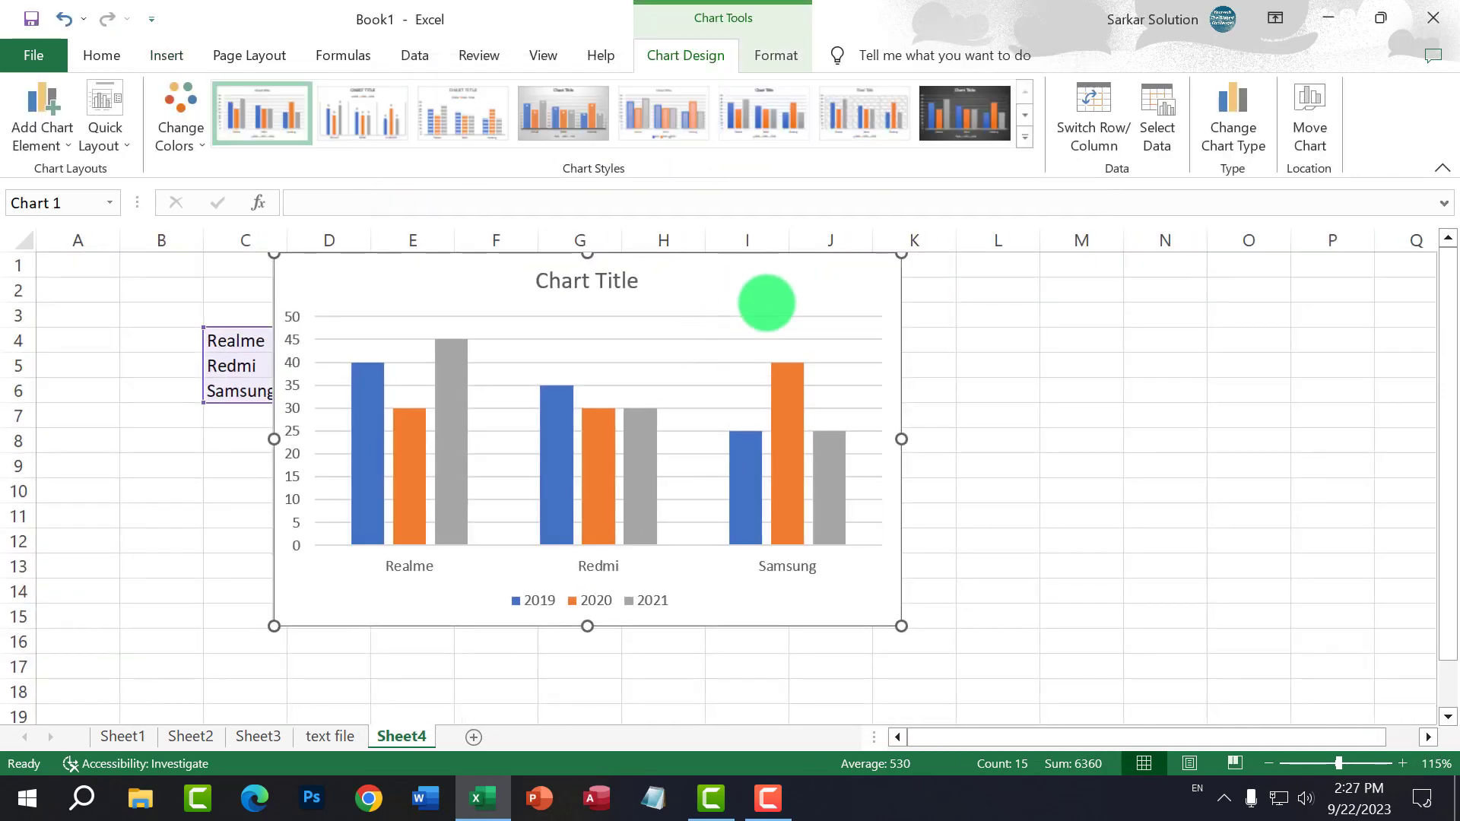
pyautogui.moveTo(766, 302); pyautogui.dragTo(1010, 300)
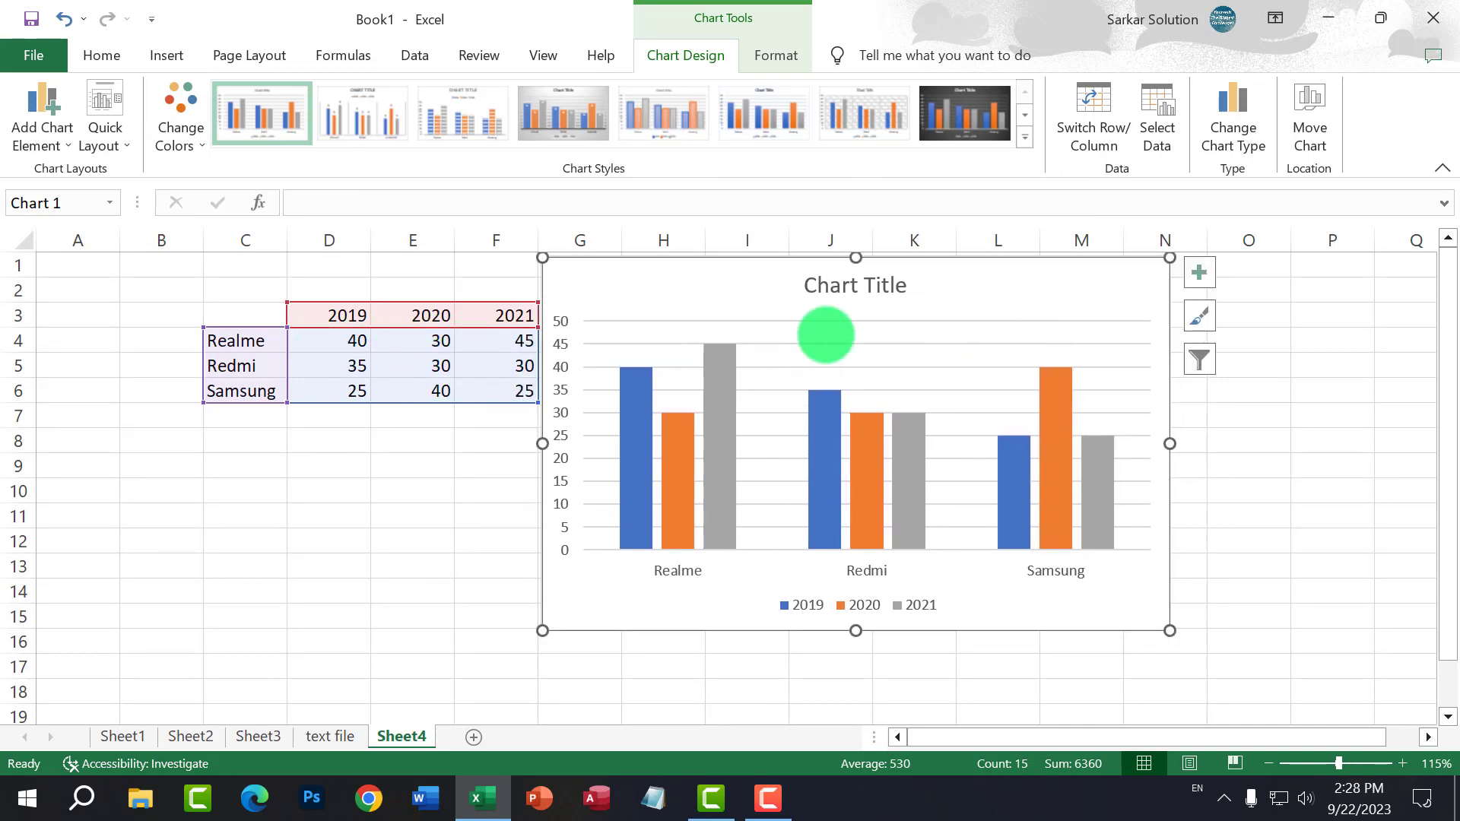
# Step: Replace the chart's title text with Mobile Company
pyautogui.tripleClick(873, 285)
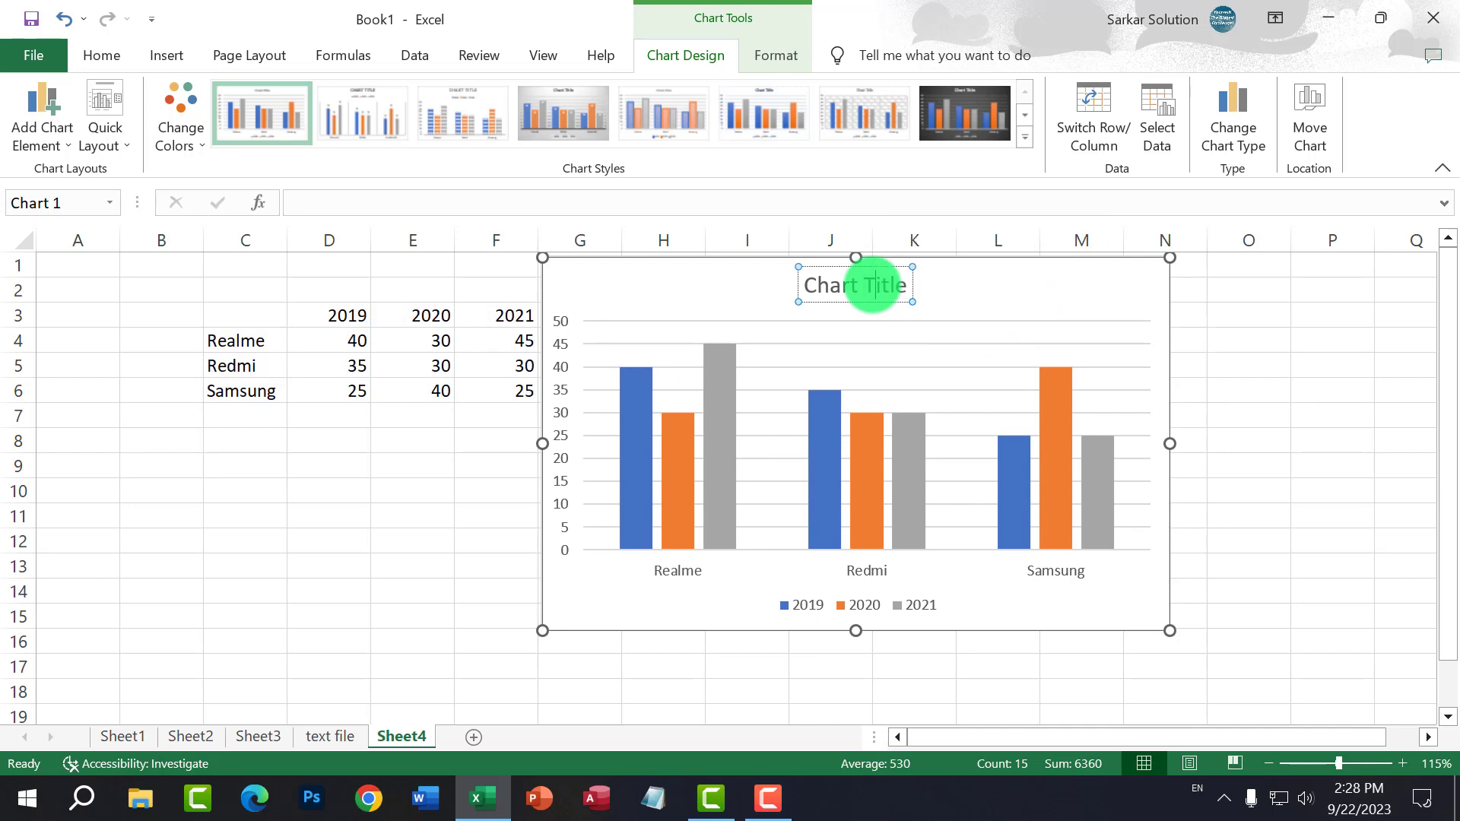
pyautogui.write('Mobi')
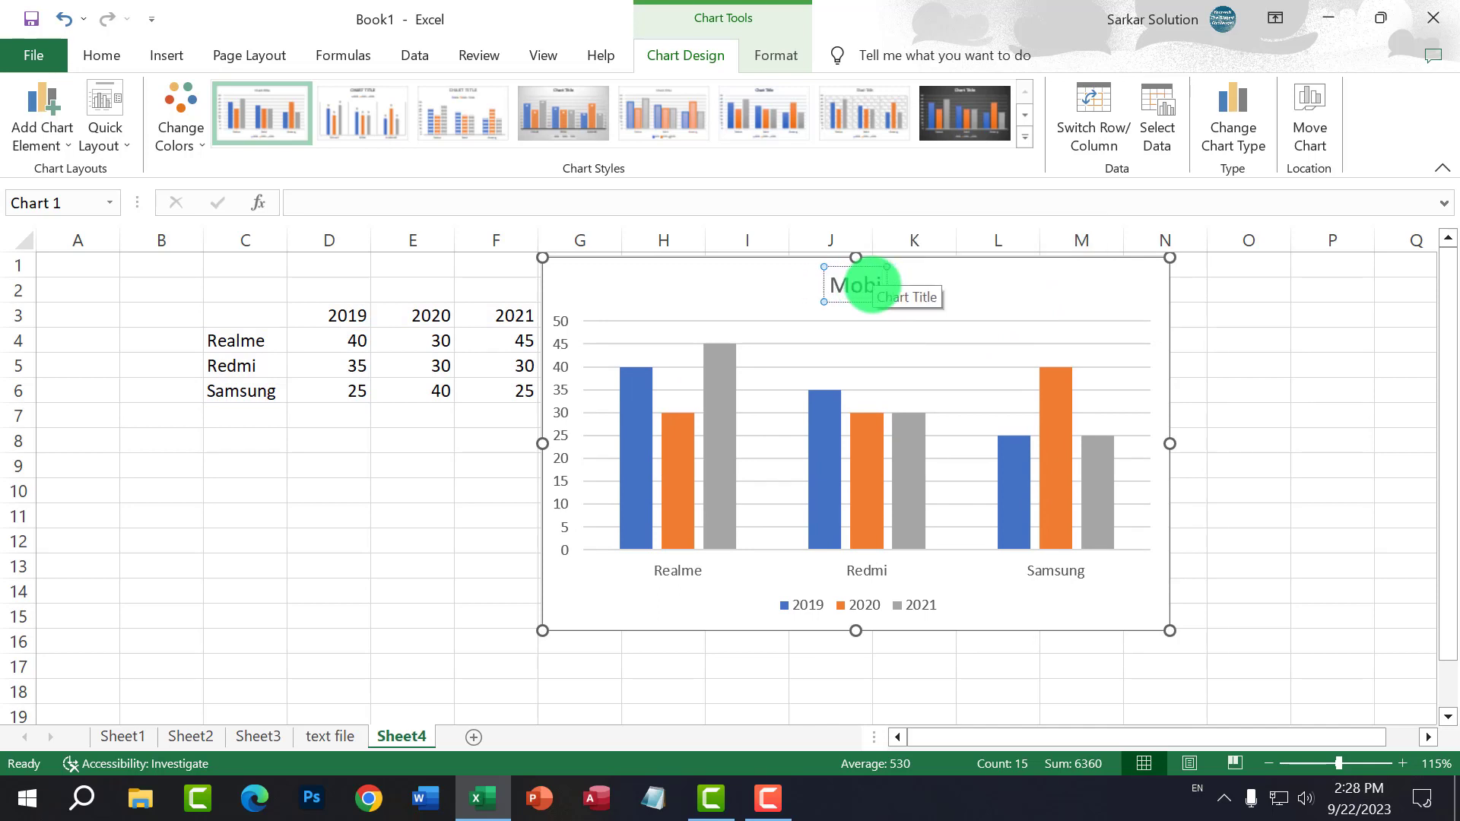
pyautogui.write('le Compan')
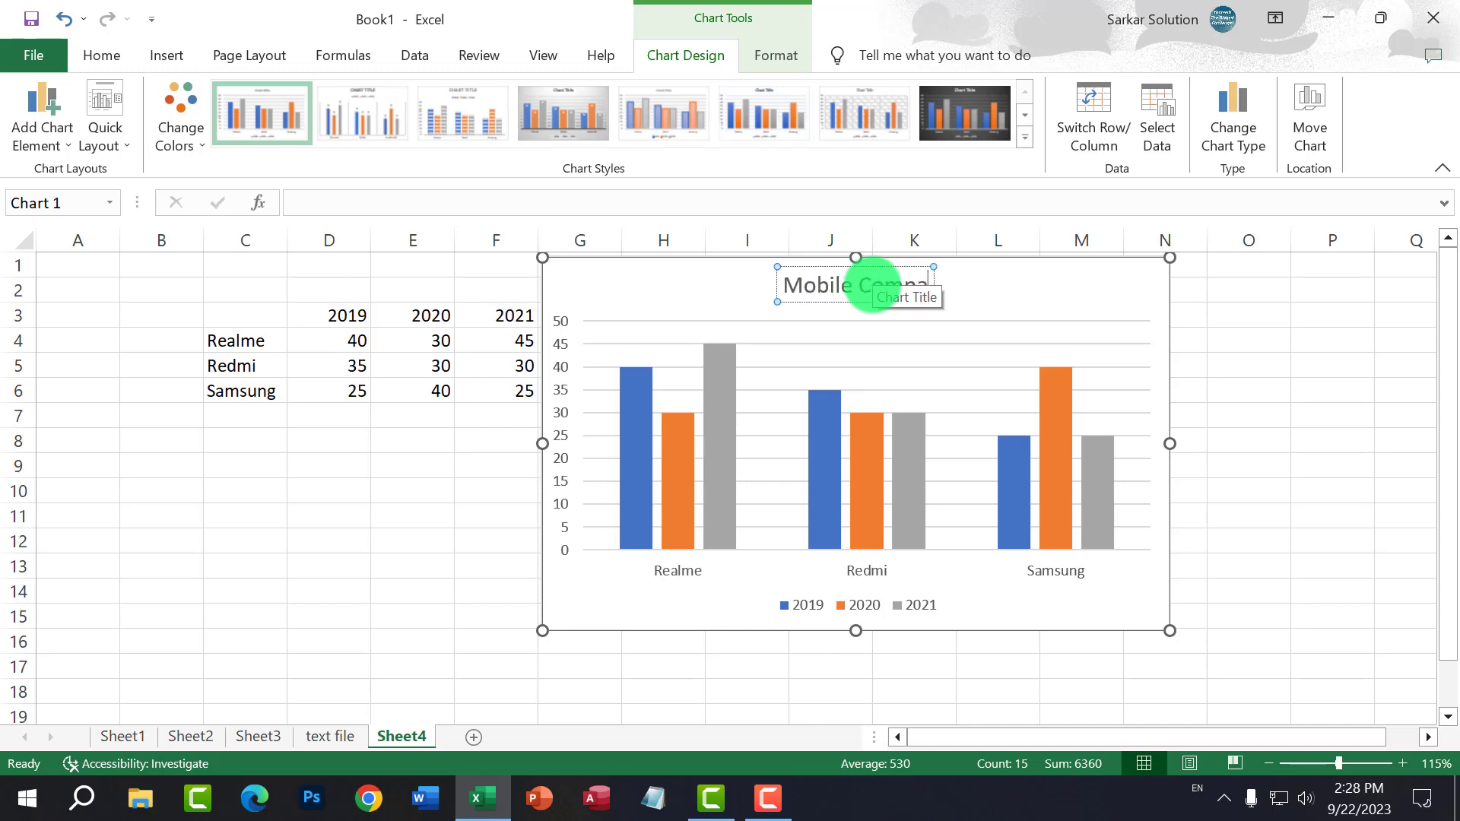
pyautogui.write('y')
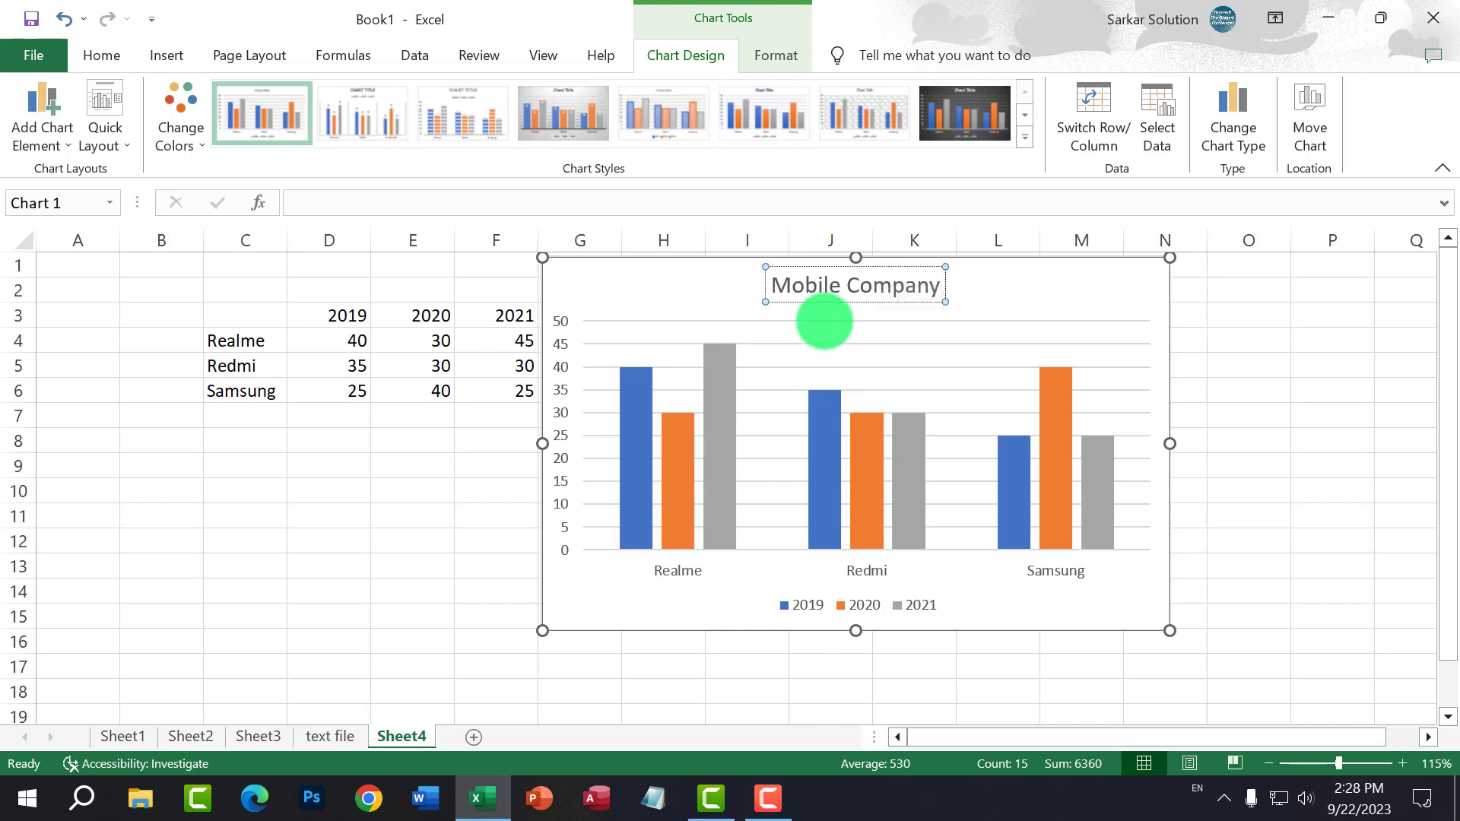
pyautogui.click(961, 320)
pyautogui.click(903, 290)
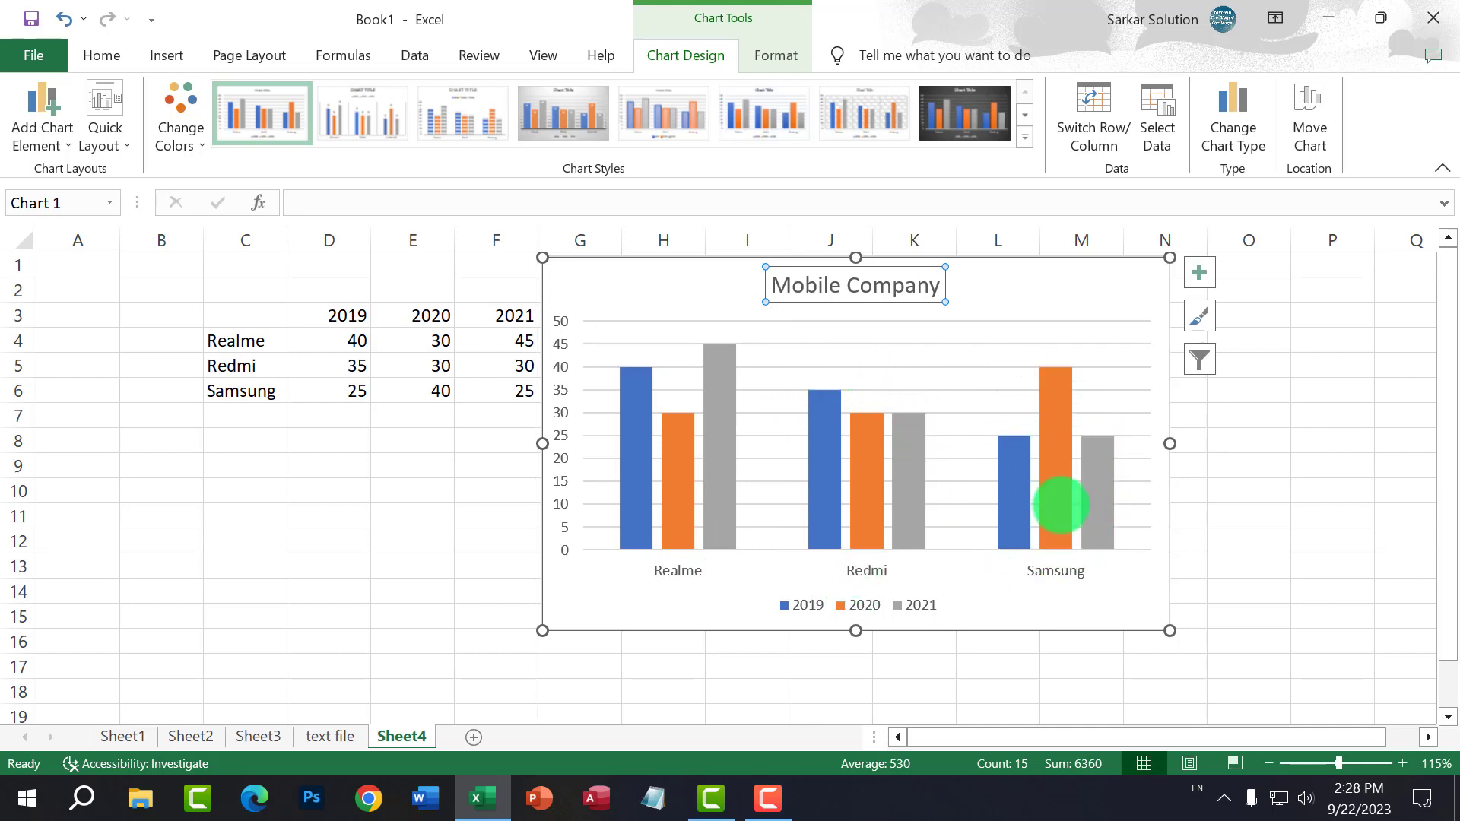
# Step: Switch the chart's rows and columns so the years form the horizontal axis and the brands form the series
pyautogui.moveTo(1041, 370)
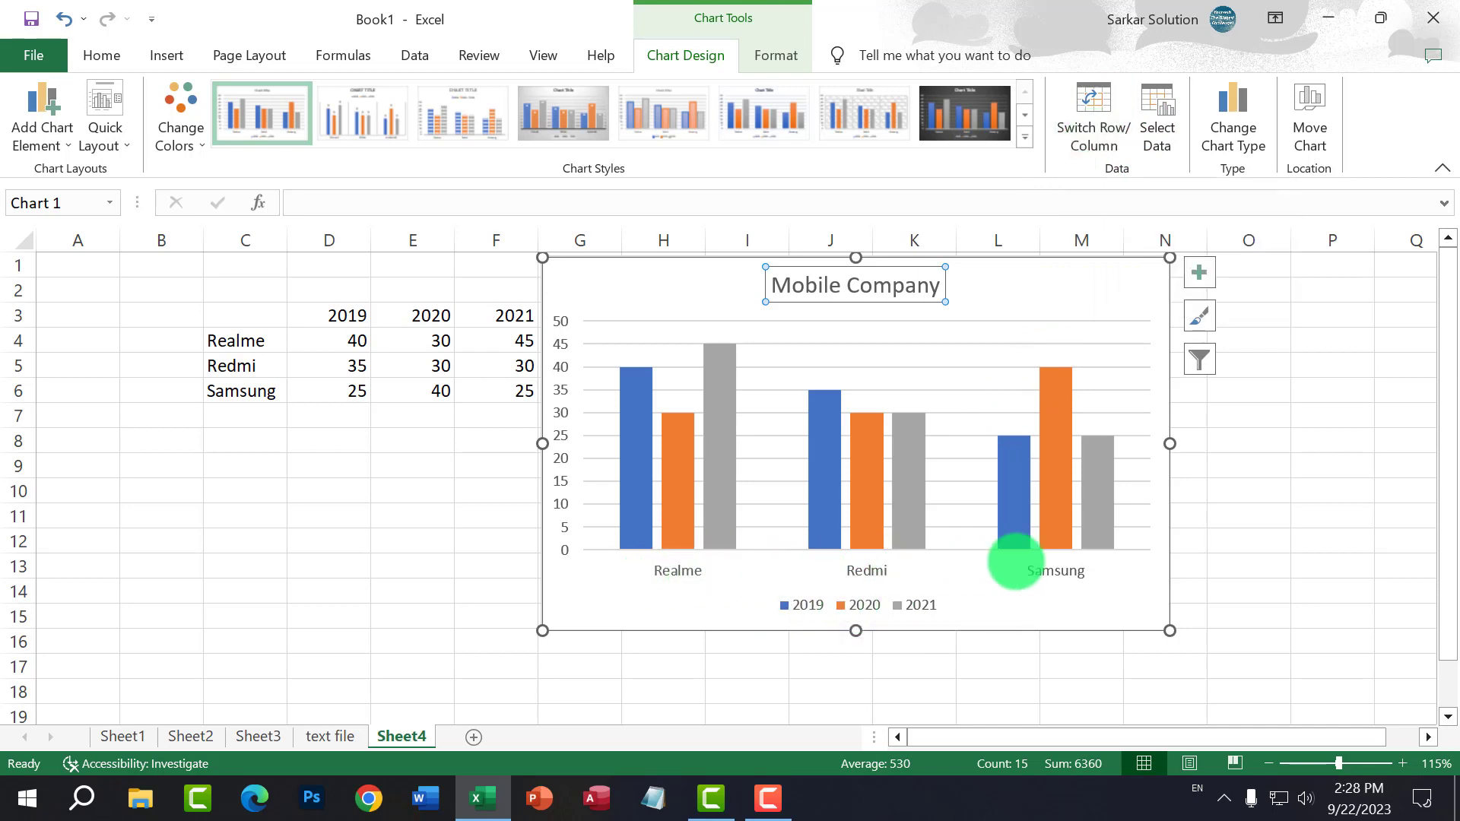
pyautogui.click(1092, 120)
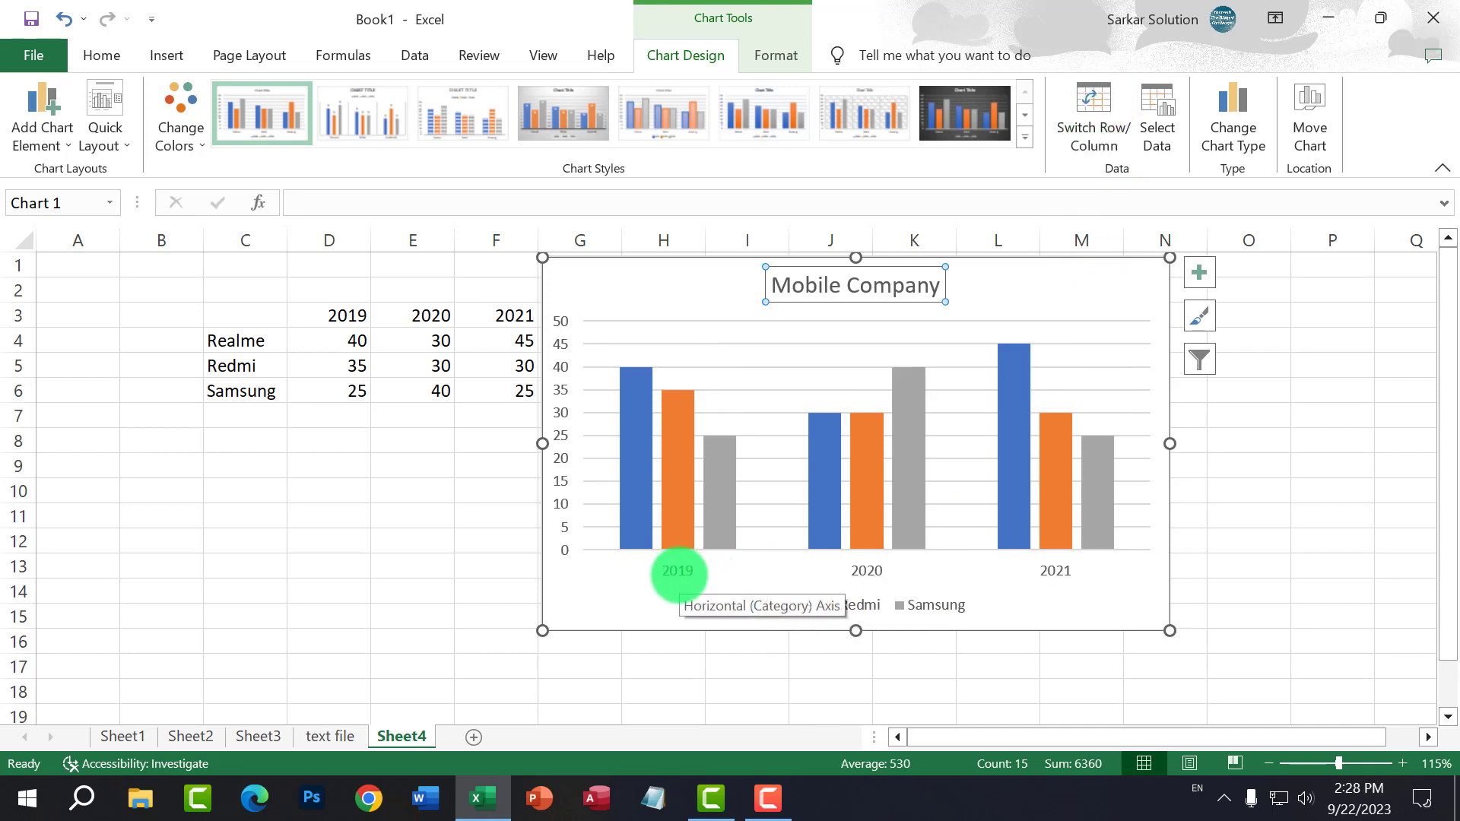
pyautogui.moveTo(631, 368)
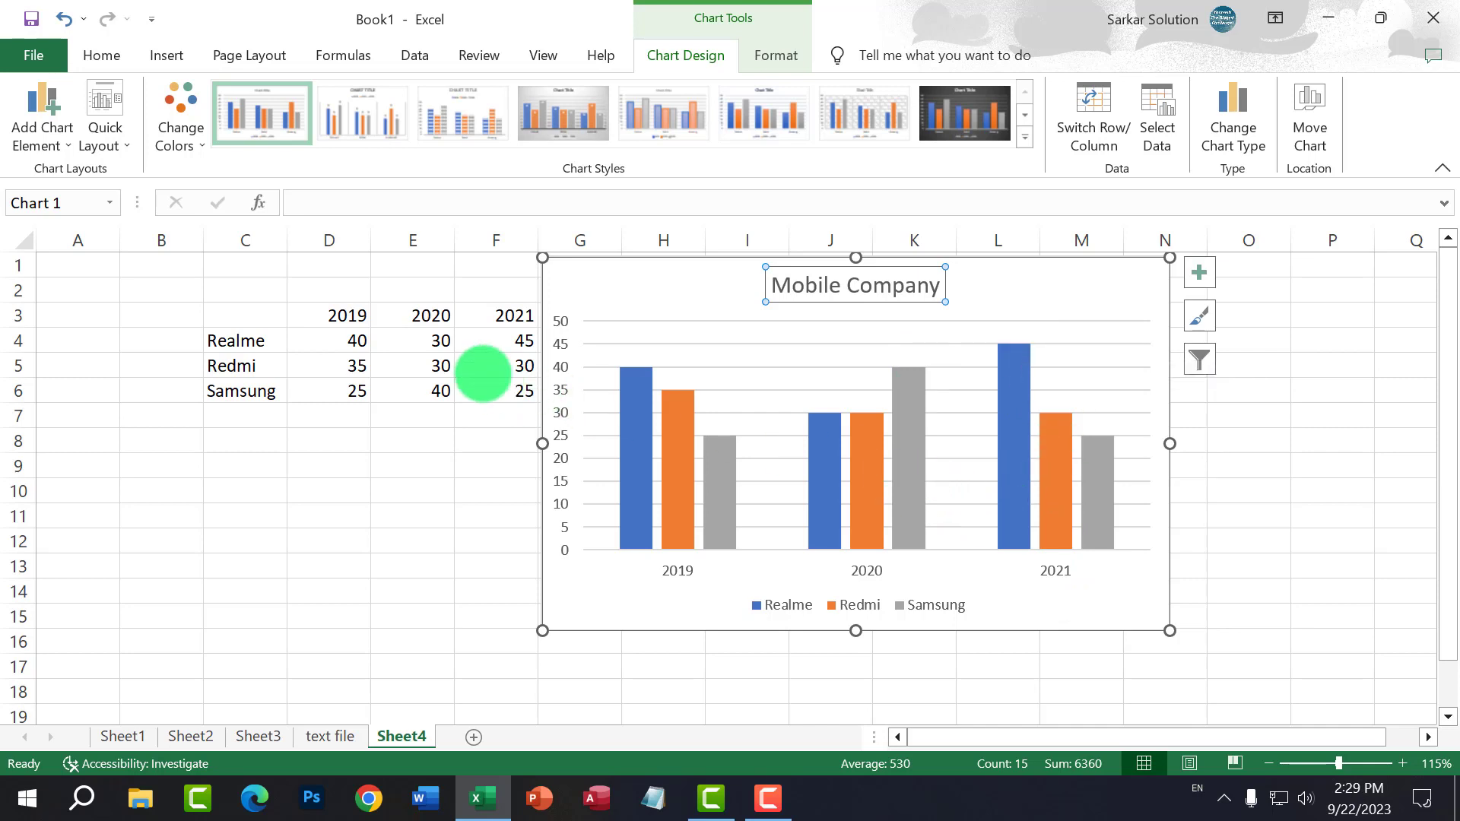
pyautogui.moveTo(271, 317); pyautogui.dragTo(505, 388)
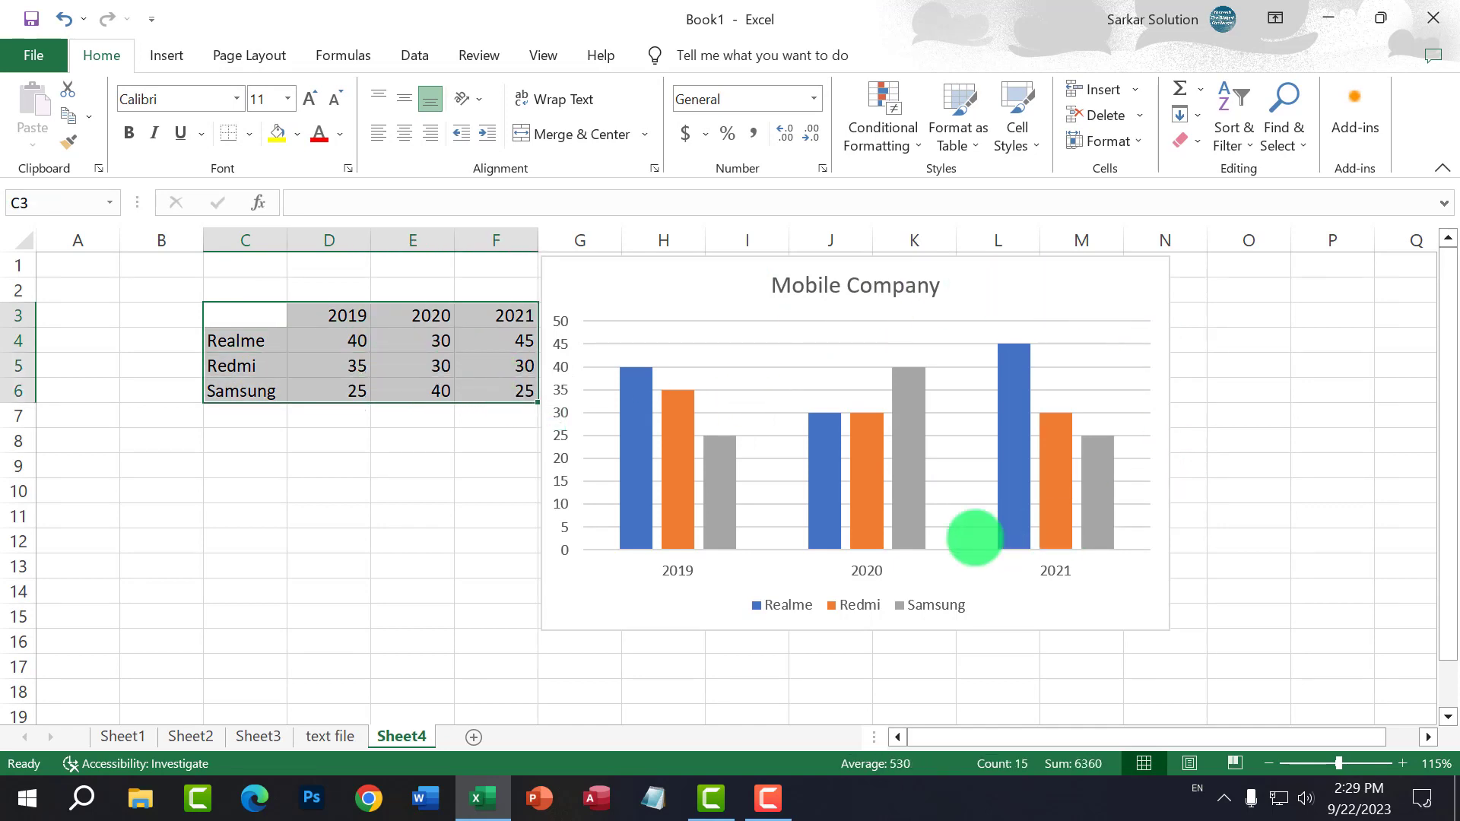
pyautogui.click(450, 540)
# Step: Start a second table below the first with the headings Subject in C15 and Marks in D15
pyautogui.keyDown('ctrl'); pyautogui.scroll(1, 241, 642); pyautogui.keyUp('ctrl')
pyautogui.click(268, 618)
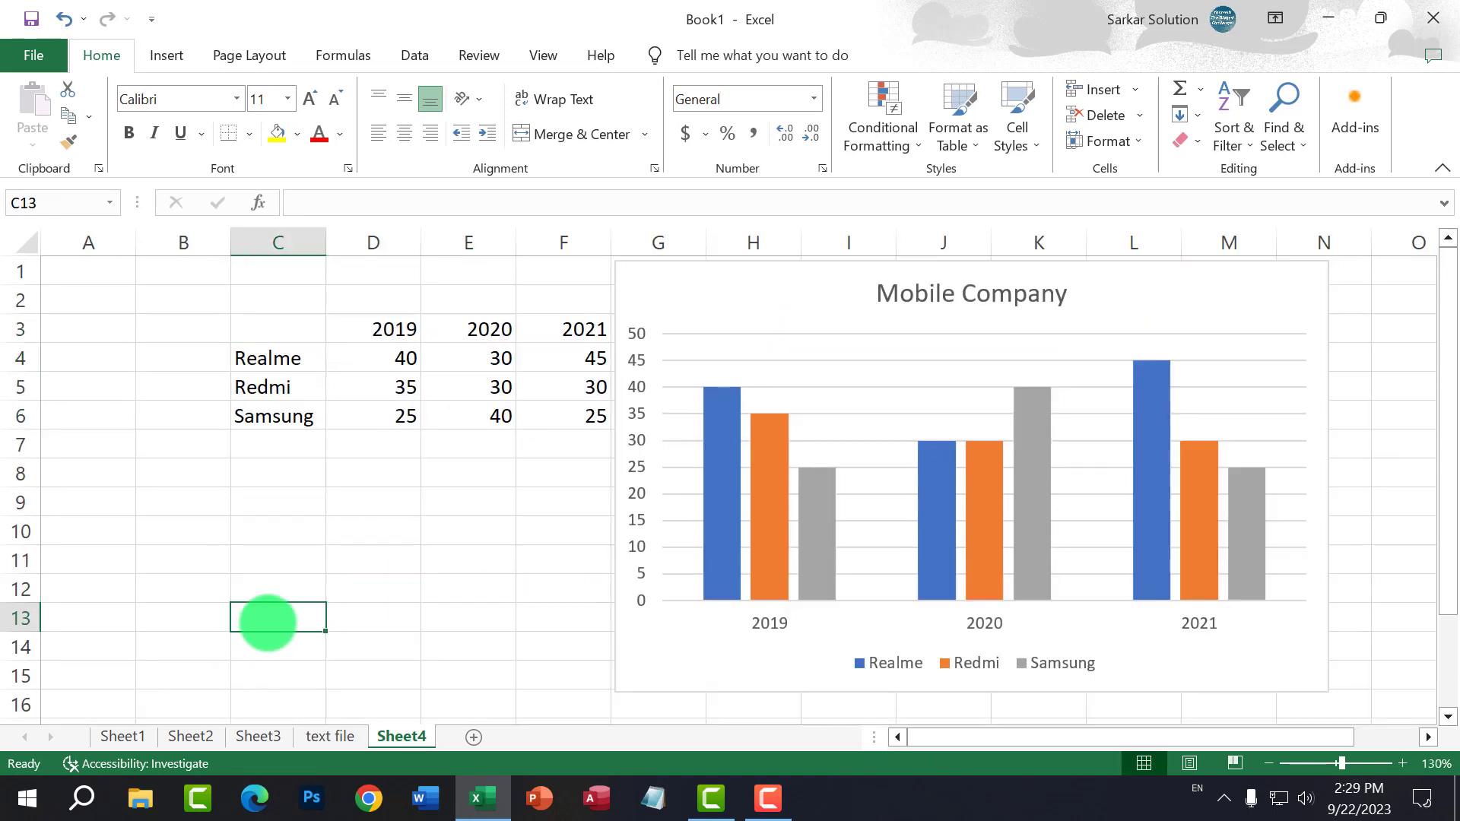
pyautogui.scroll(-1, 281, 595)
pyautogui.click(282, 595)
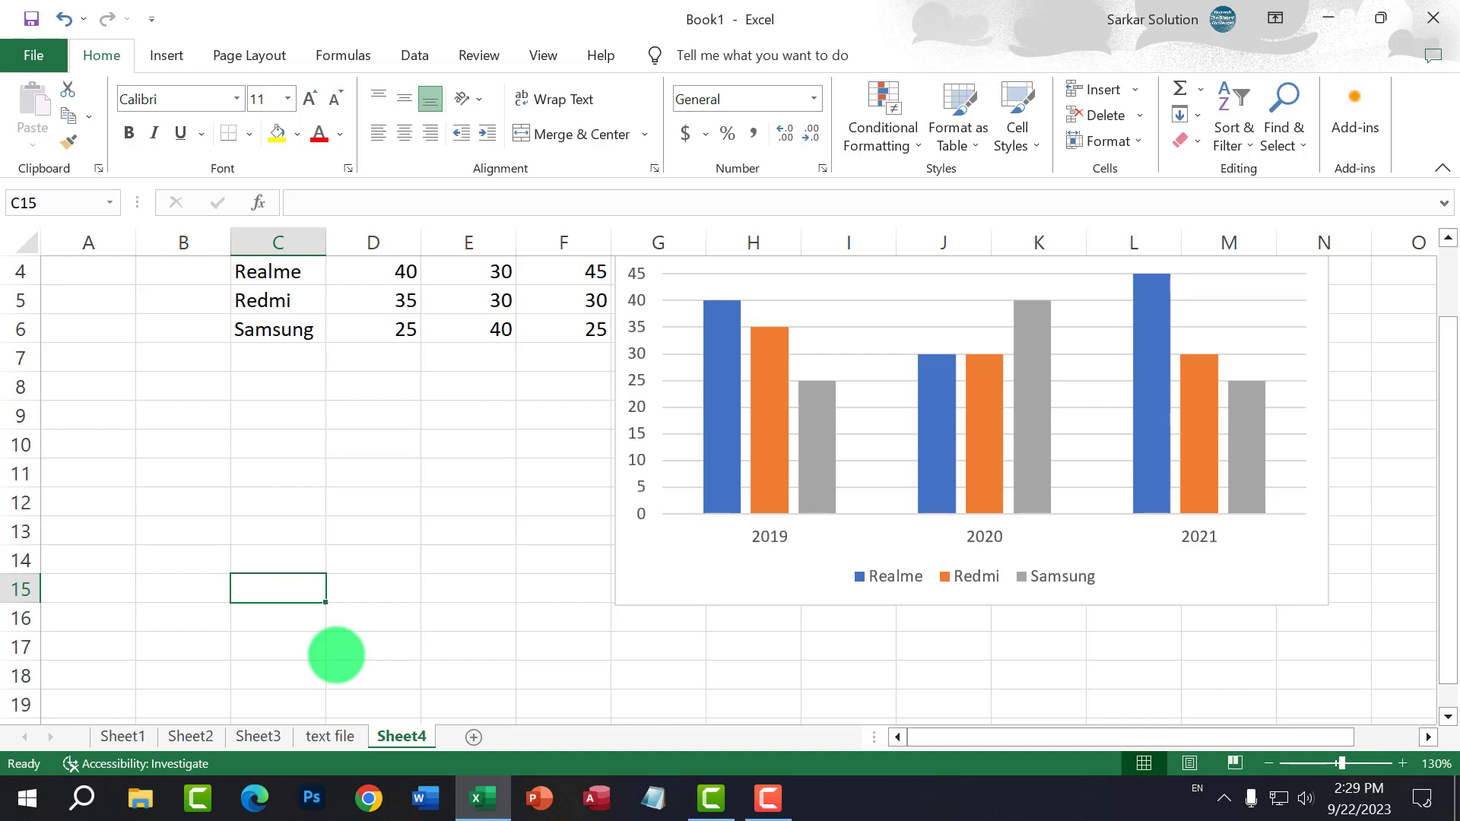
pyautogui.write('Subject')
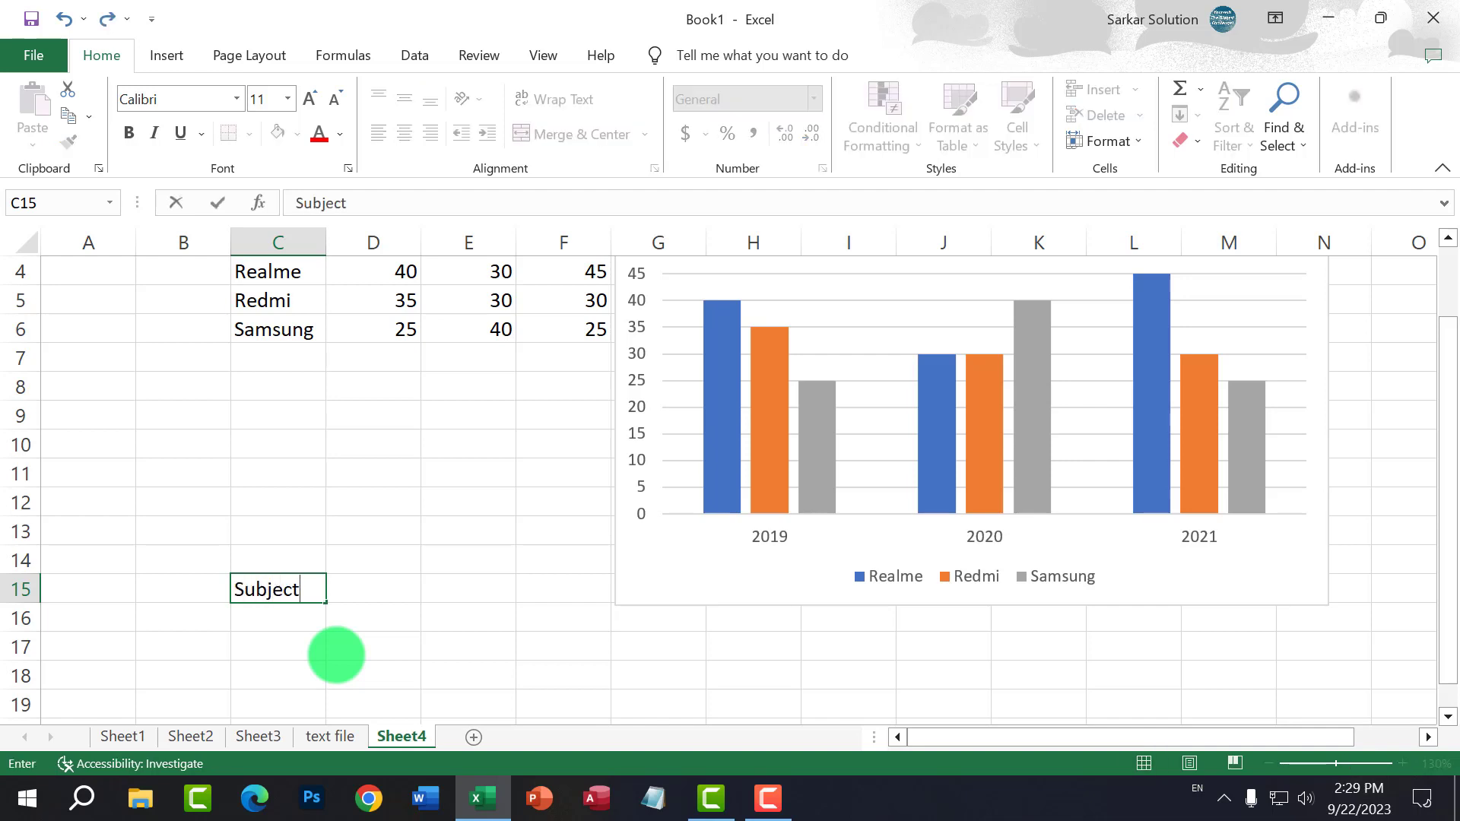
pyautogui.press('Tab')
pyautogui.write('M')
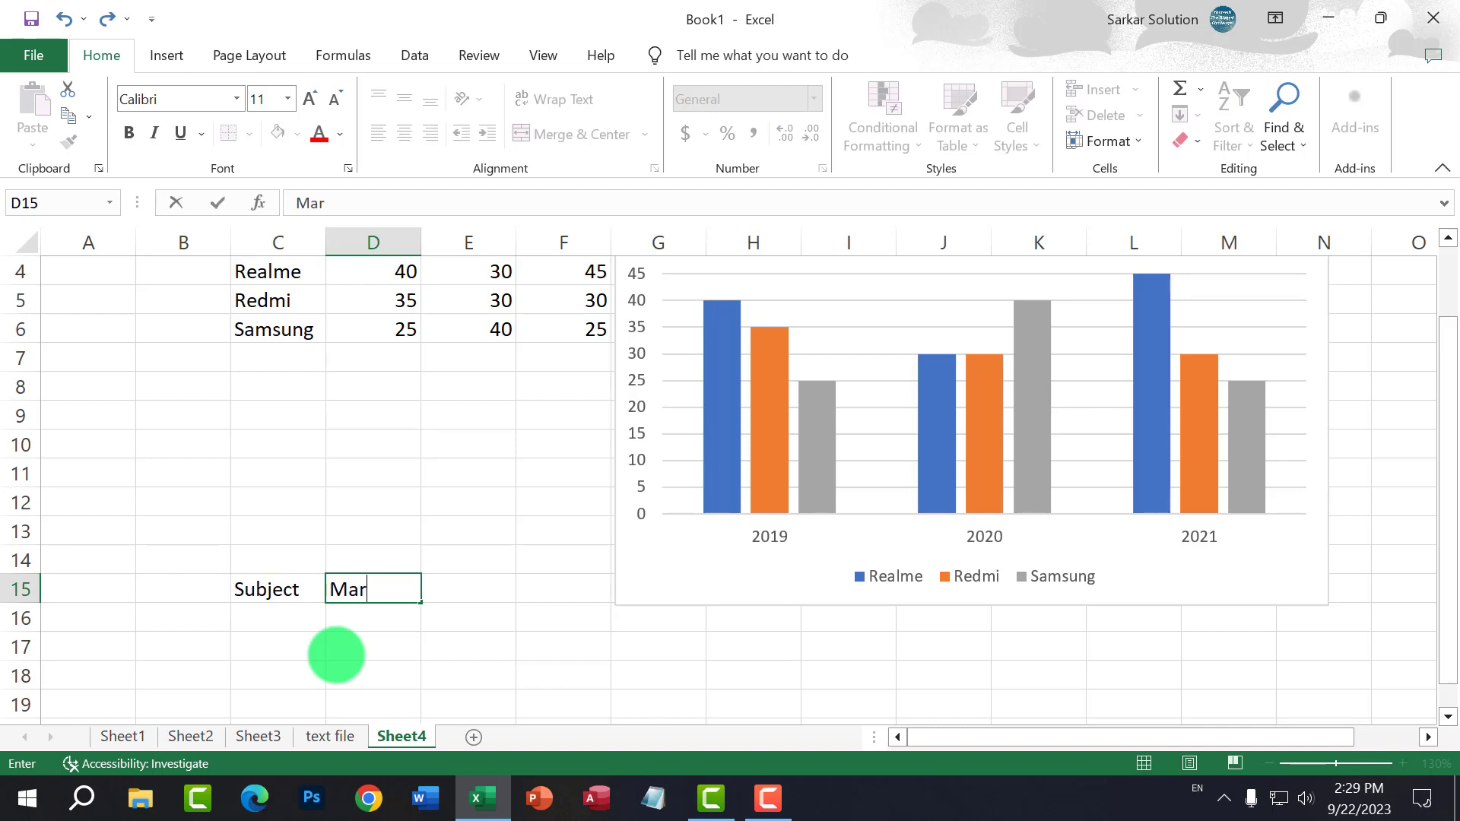
pyautogui.write('arks')
pyautogui.press('Return')
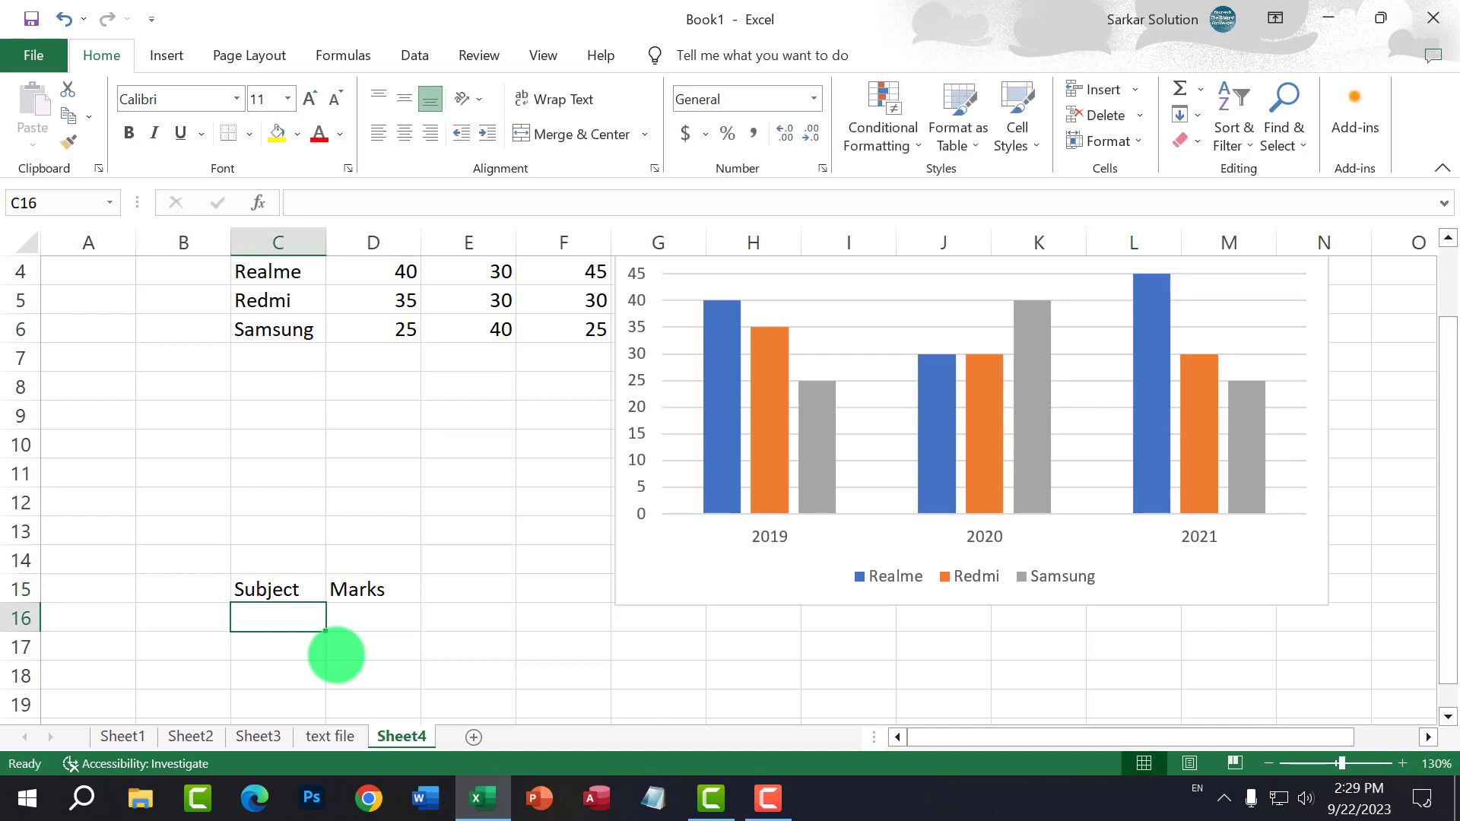
# Step: List the subjects Funda, PC, ACCESS and Multimedia in cells C16 to C19
pyautogui.write('Fu')
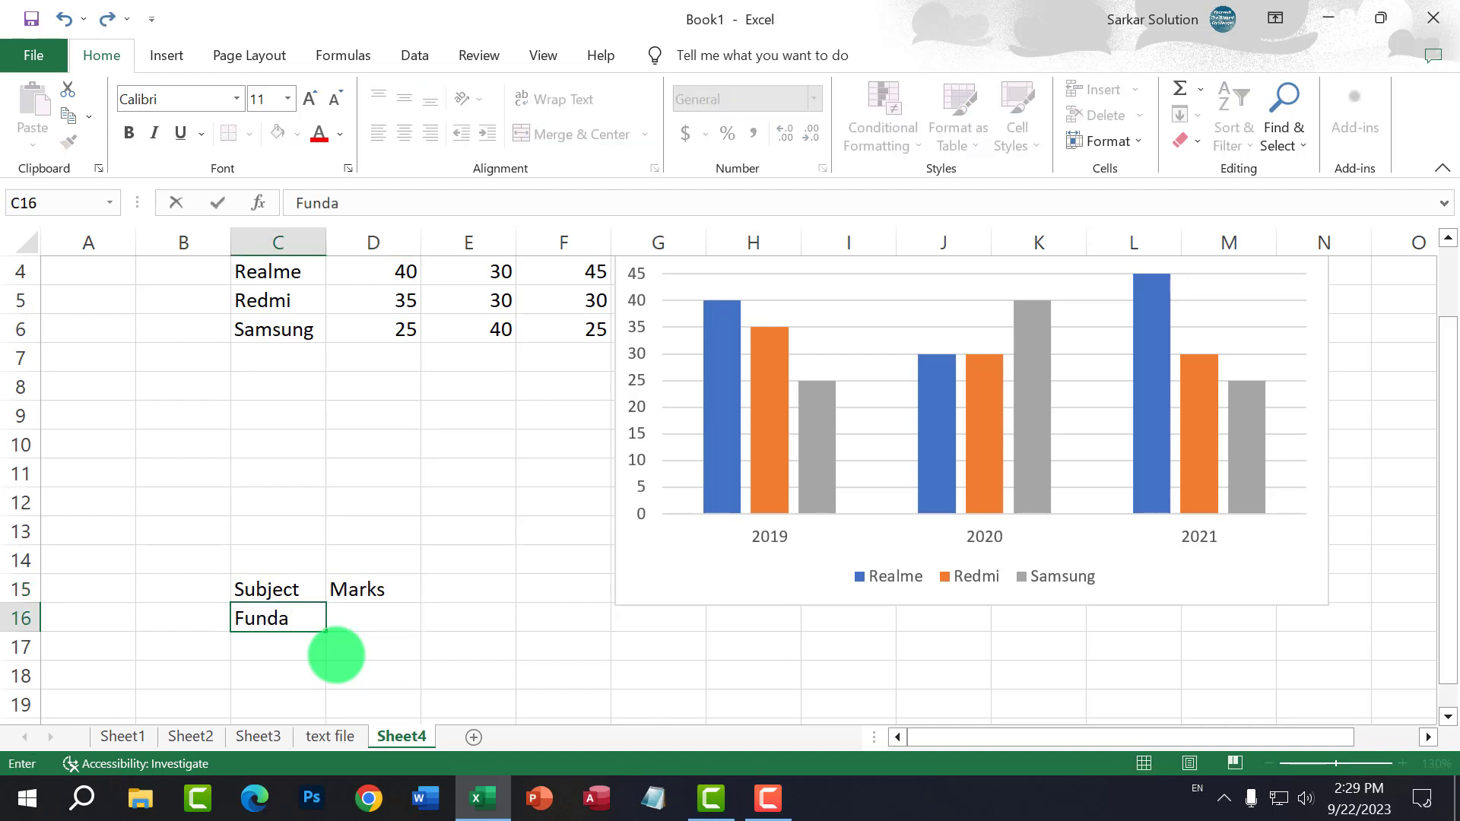
pyautogui.write('nda')
pyautogui.press('Return')
pyautogui.write('PC')
pyautogui.press('Return')
pyautogui.write('M')
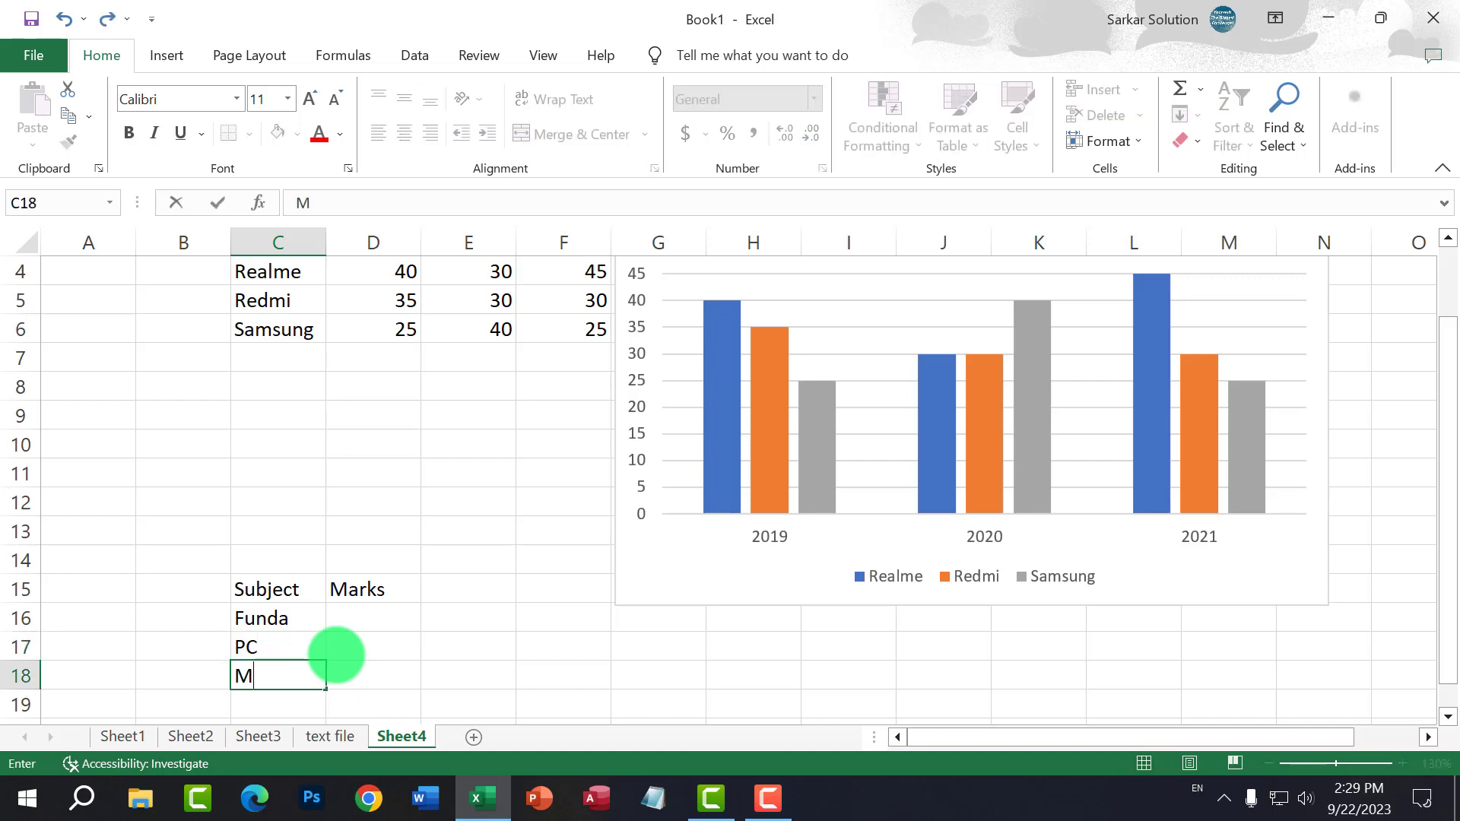
pyautogui.write('CCESS')
pyautogui.press('Return')
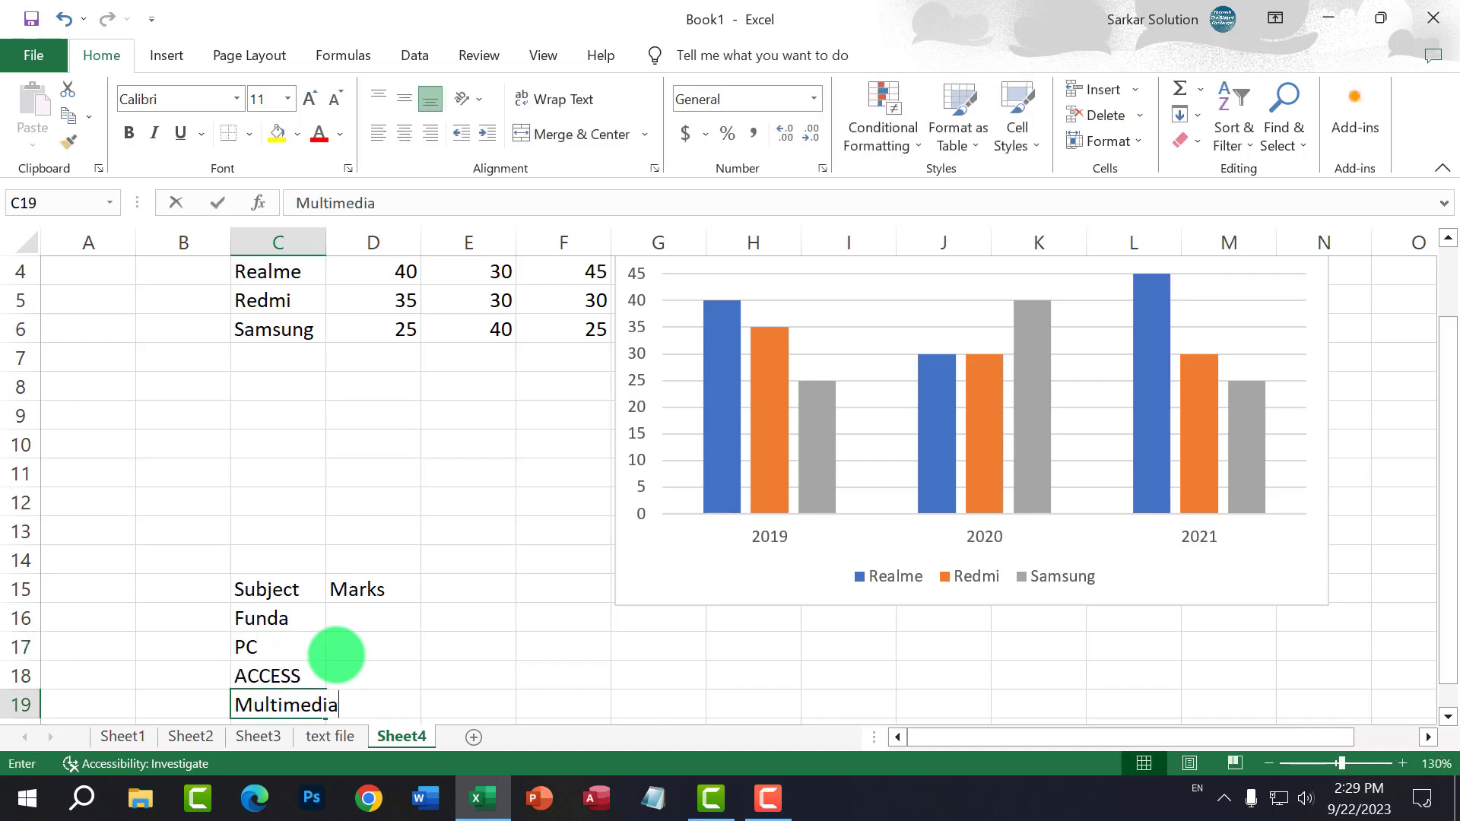
pyautogui.write('Multimedia')
pyautogui.press('Up')
# Step: Return to cell C16 and widen column C so the full Multimedia entry fits within it
pyautogui.press('Up')
pyautogui.press('Up')
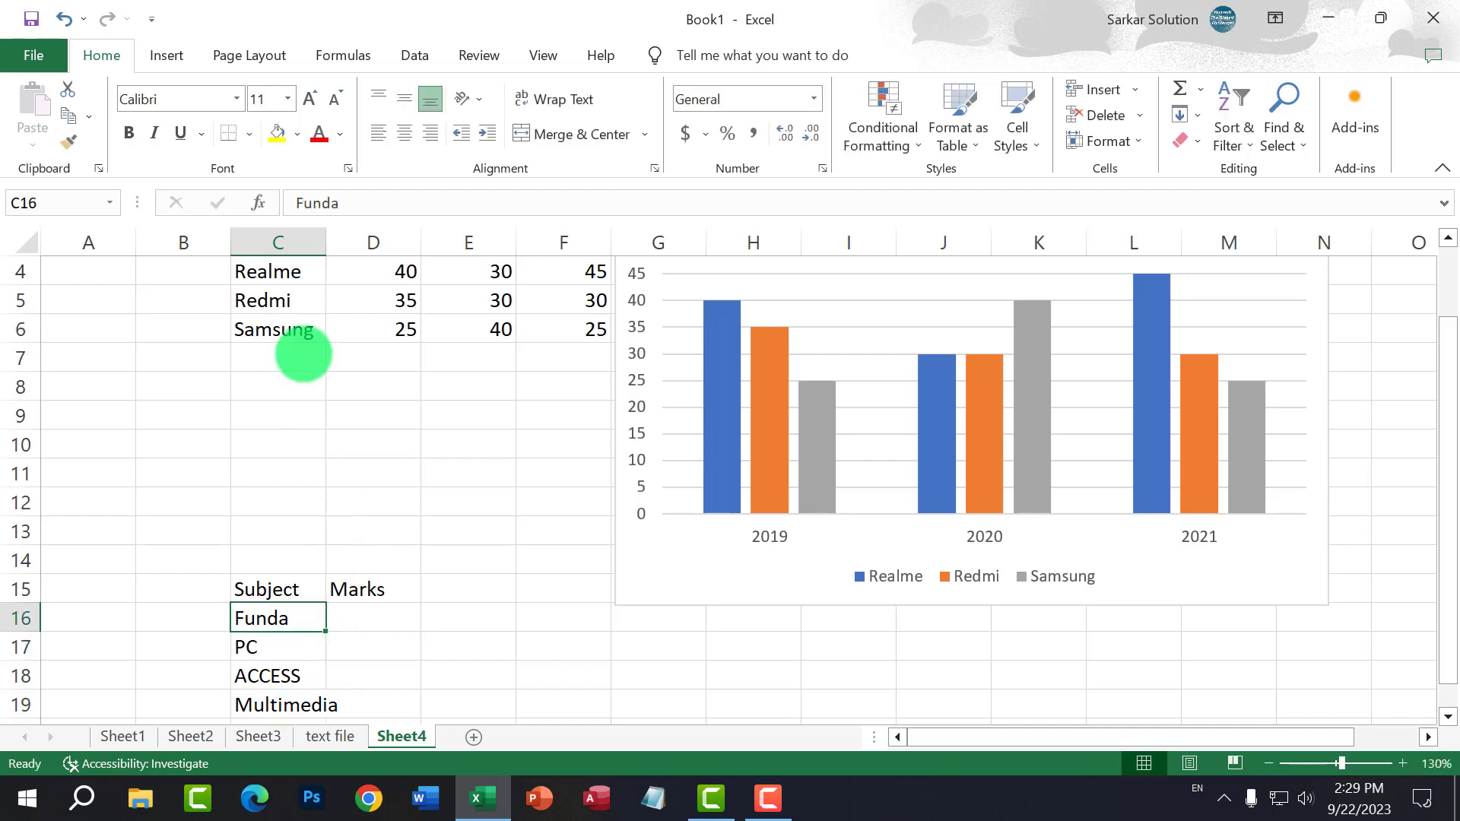
pyautogui.moveTo(325, 240); pyautogui.dragTo(352, 240)
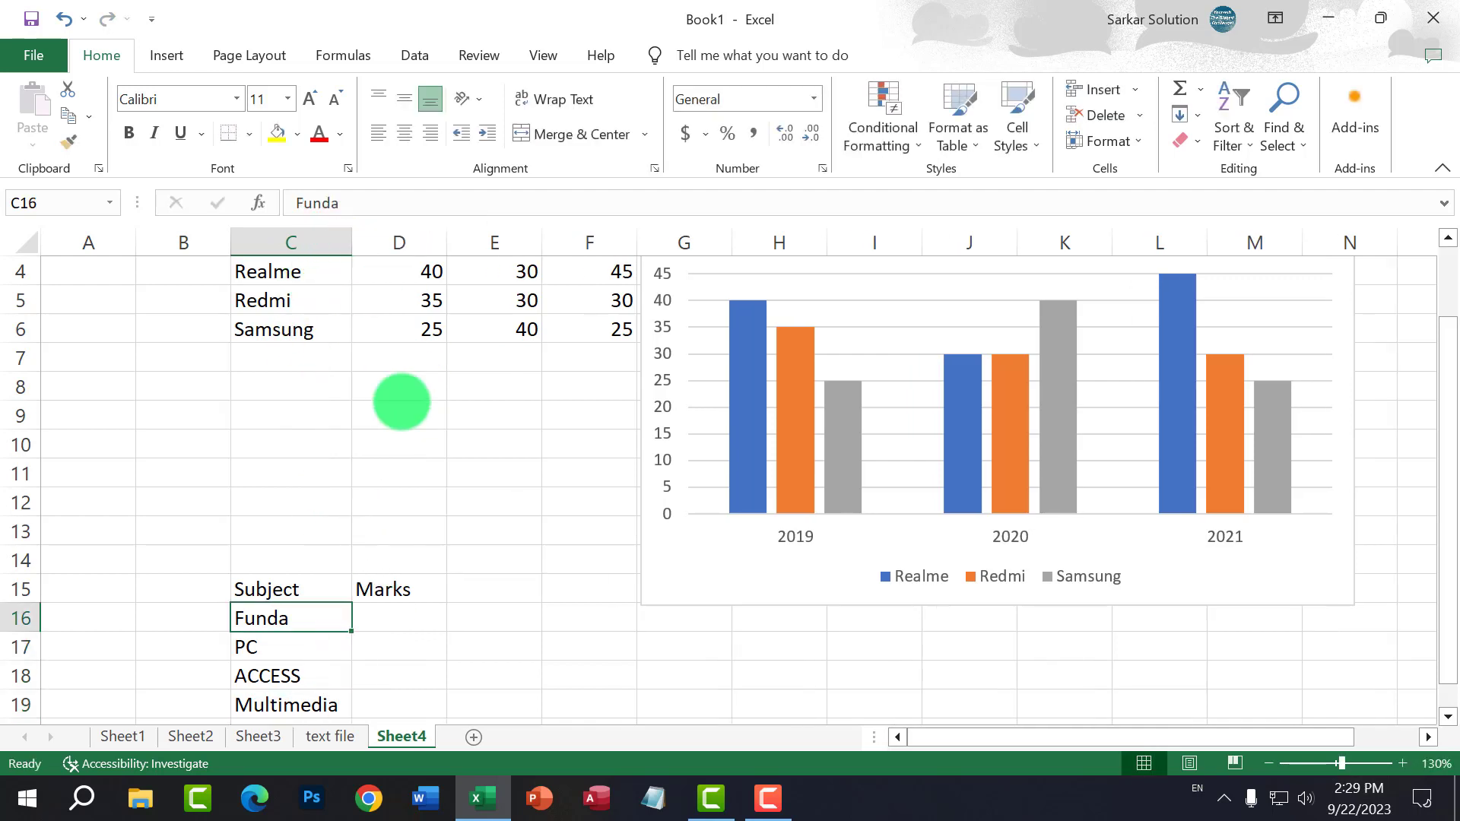
# Step: Enter the marks 75, 80, 75 and 65 in cells D16 to D19 for Funda, PC, ACCESS and Multimedia
pyautogui.click(401, 614)
pyautogui.moveTo(269, 628); pyautogui.dragTo(268, 698)
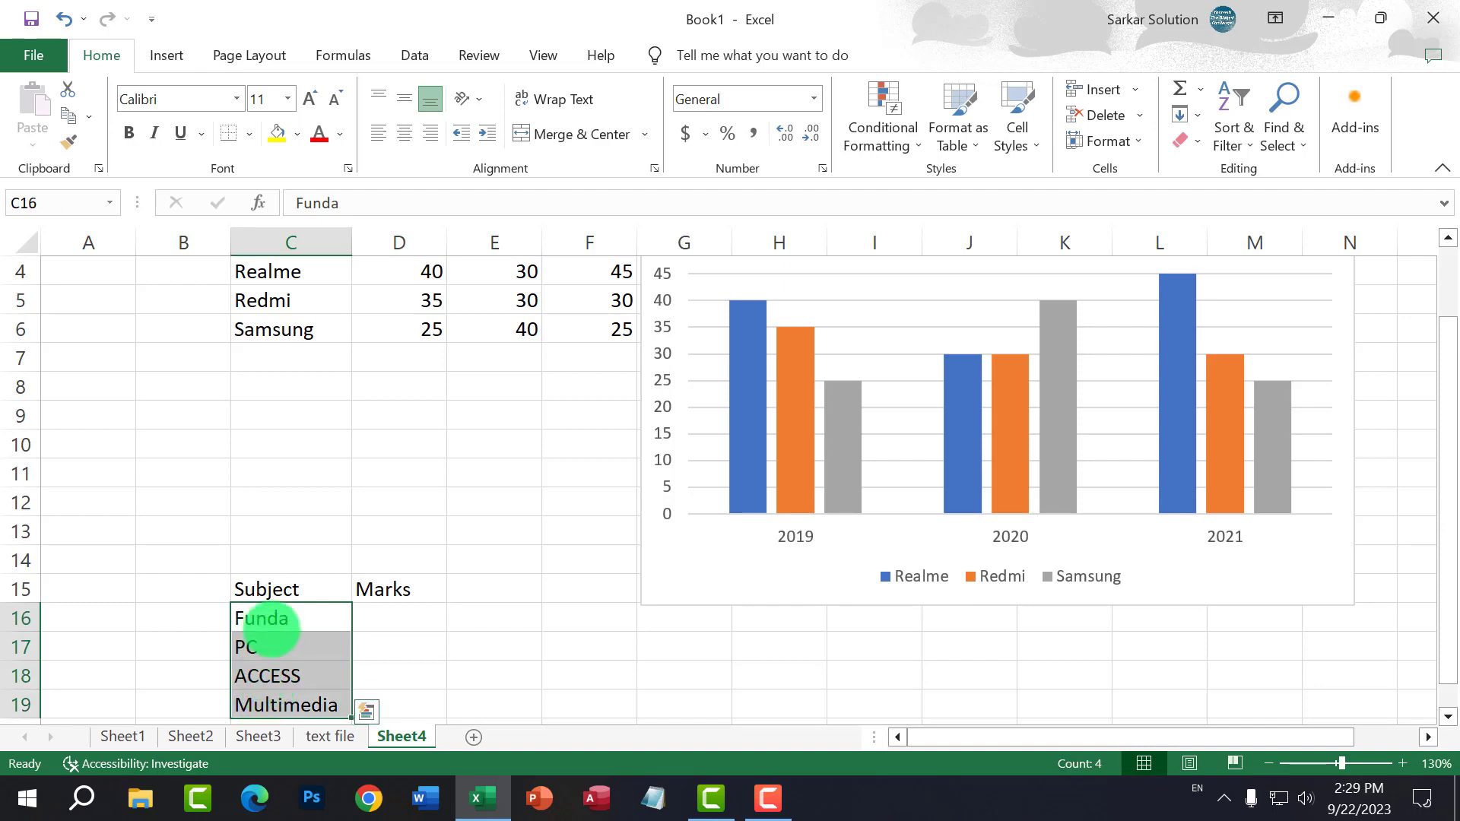
pyautogui.scroll(-1, 398, 639)
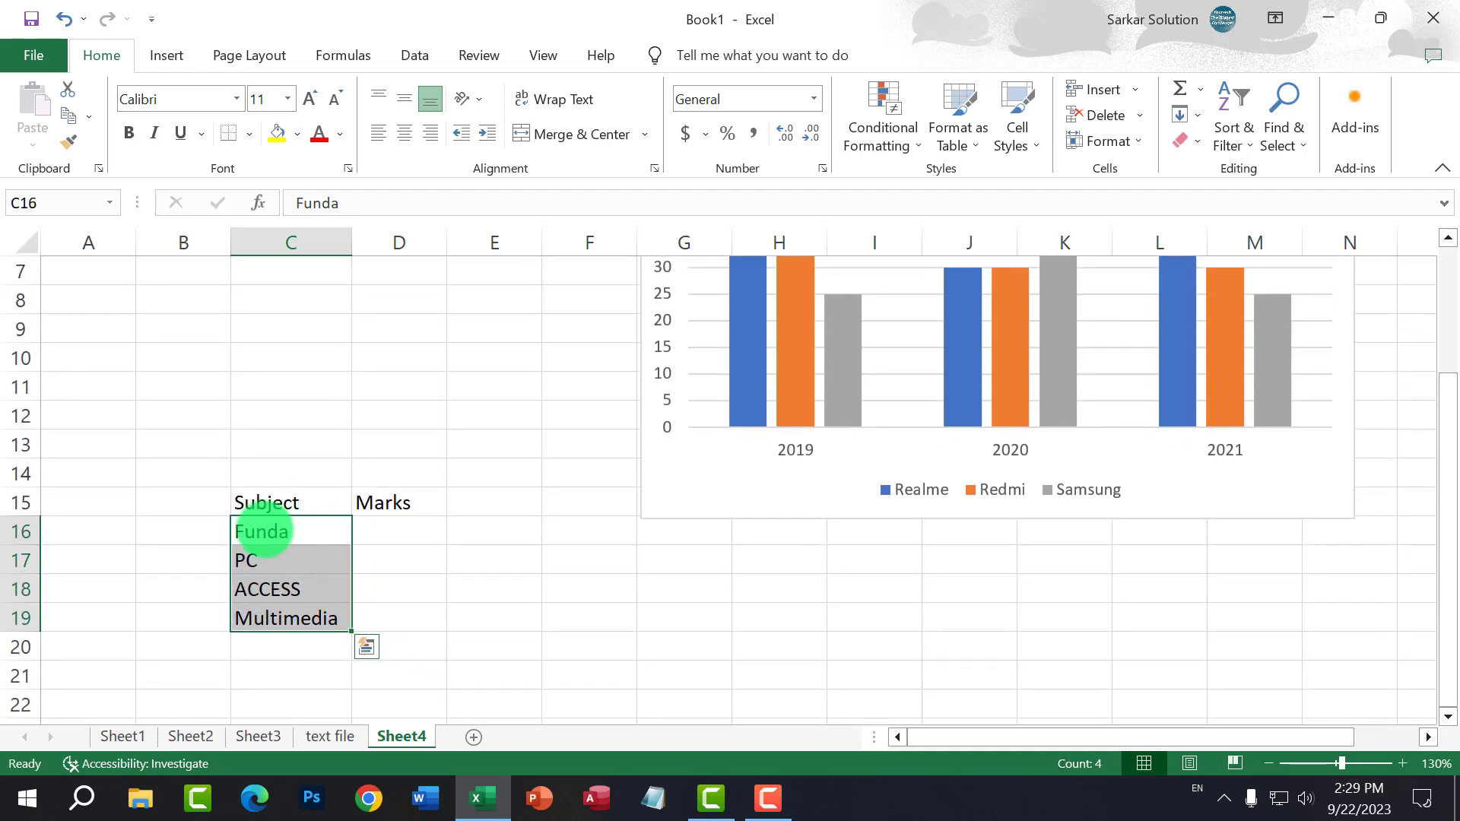
pyautogui.click(386, 543)
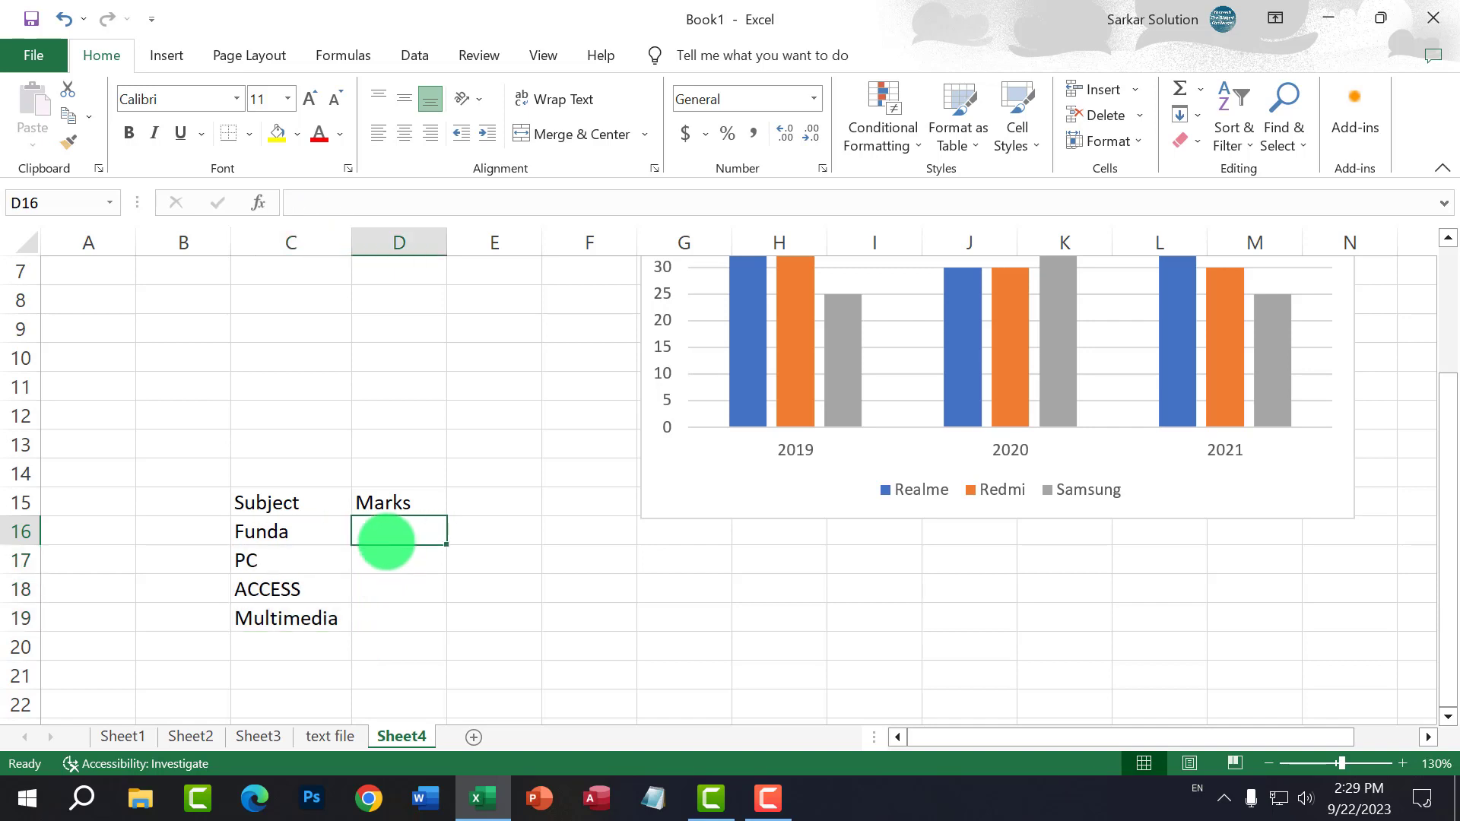
pyautogui.write('75')
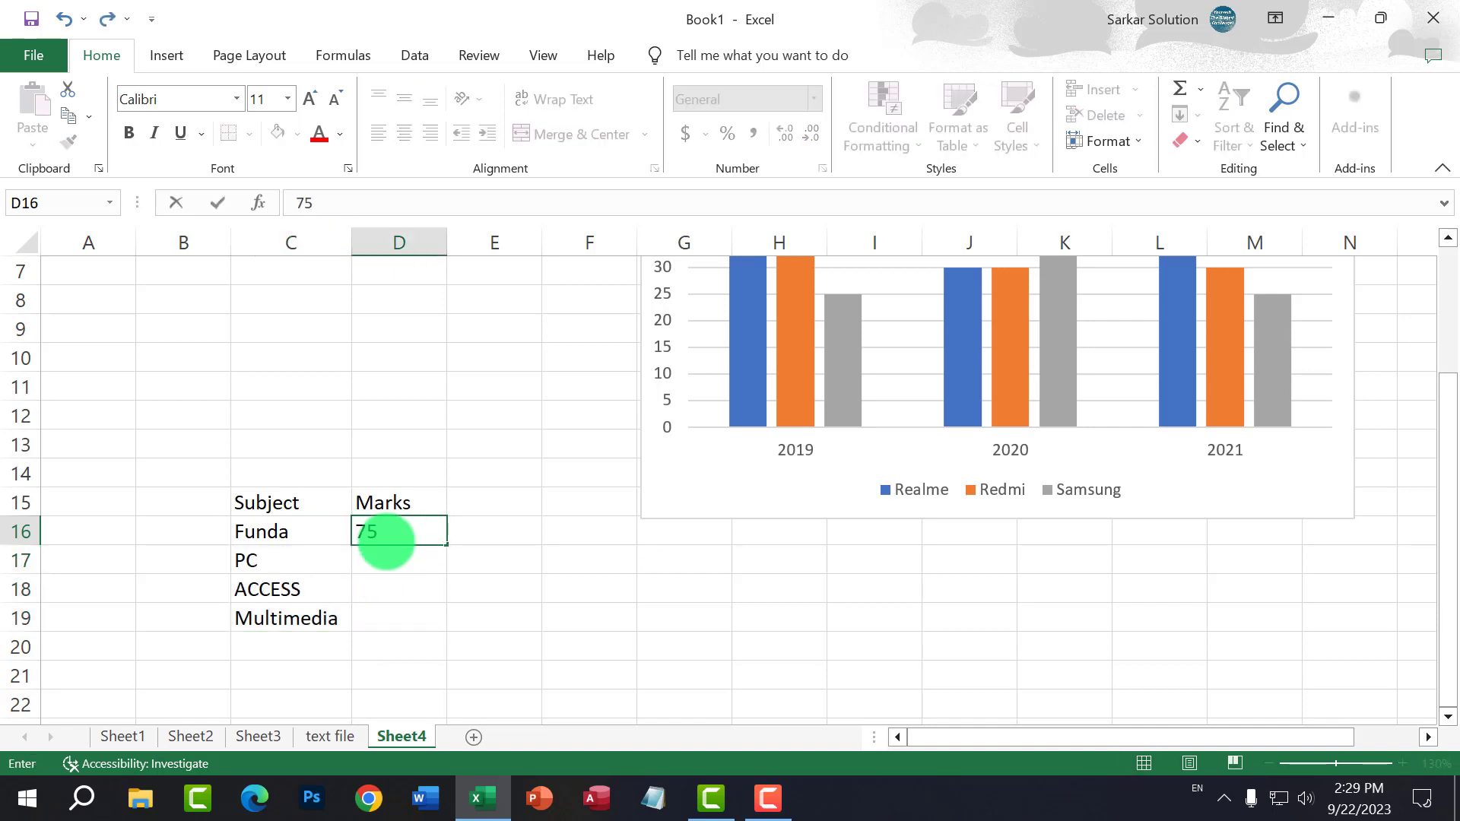
pyautogui.press('Return')
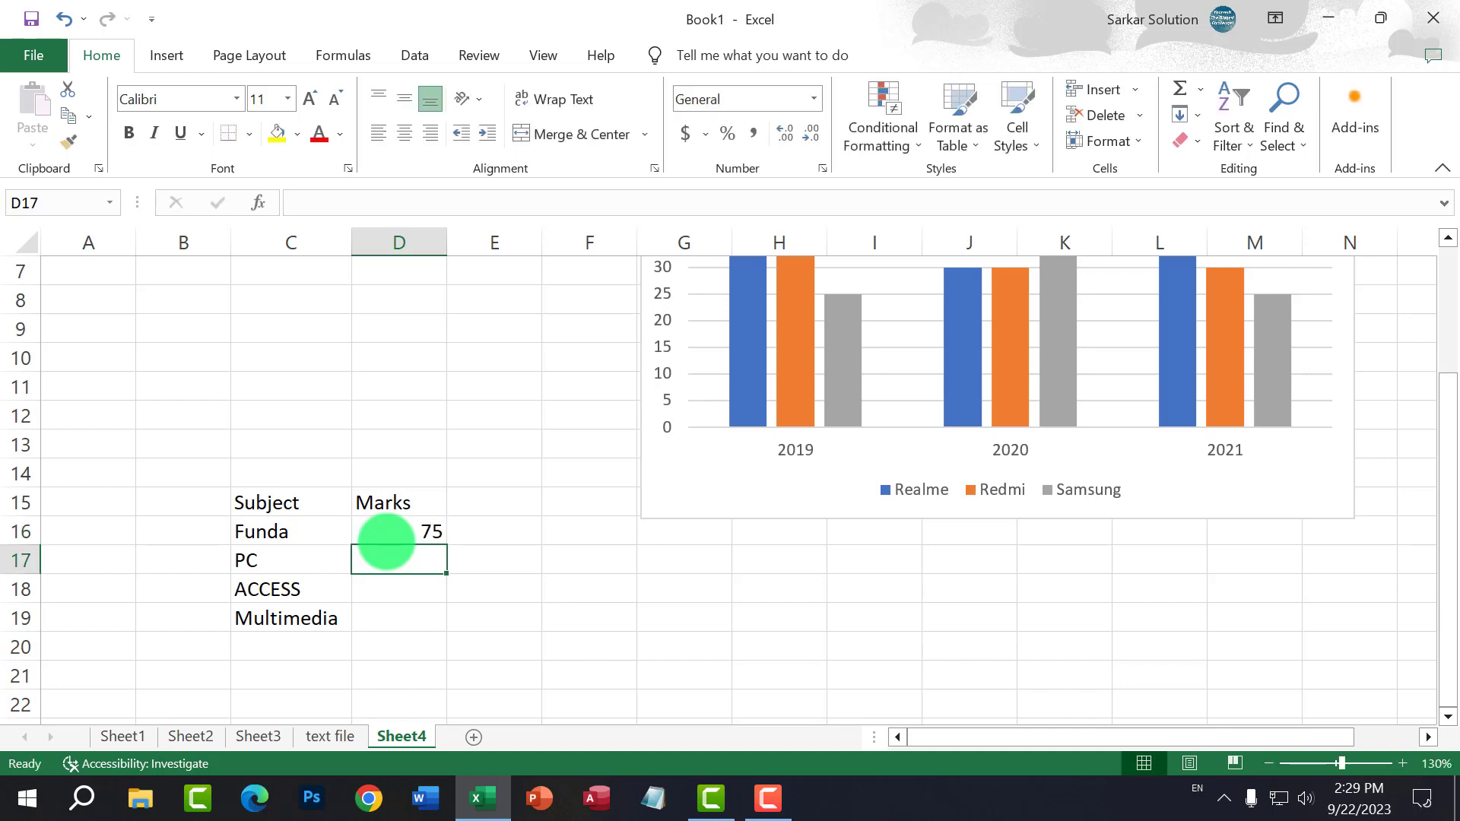
pyautogui.write('80')
pyautogui.press('Return')
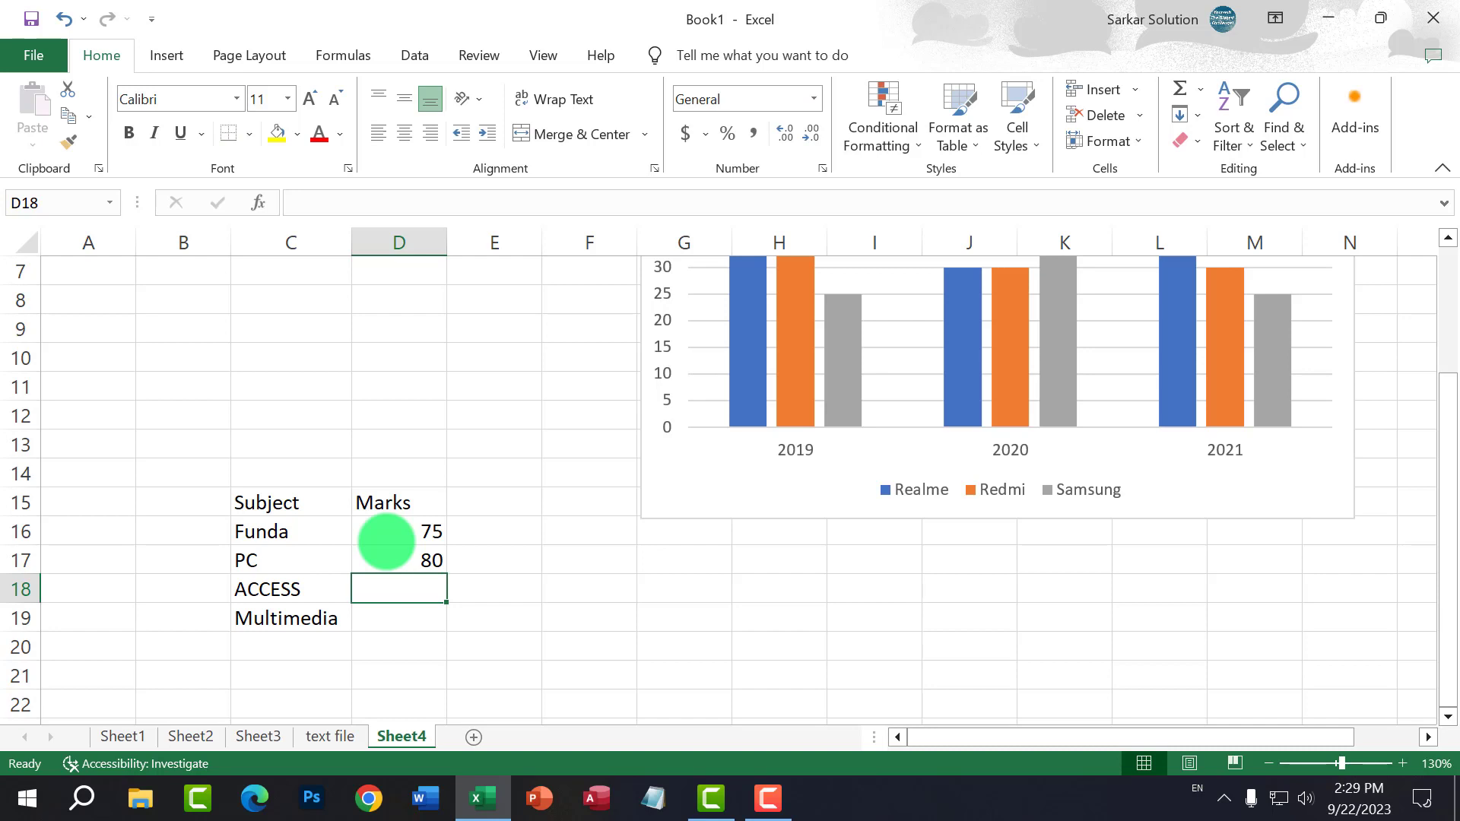
pyautogui.write('75')
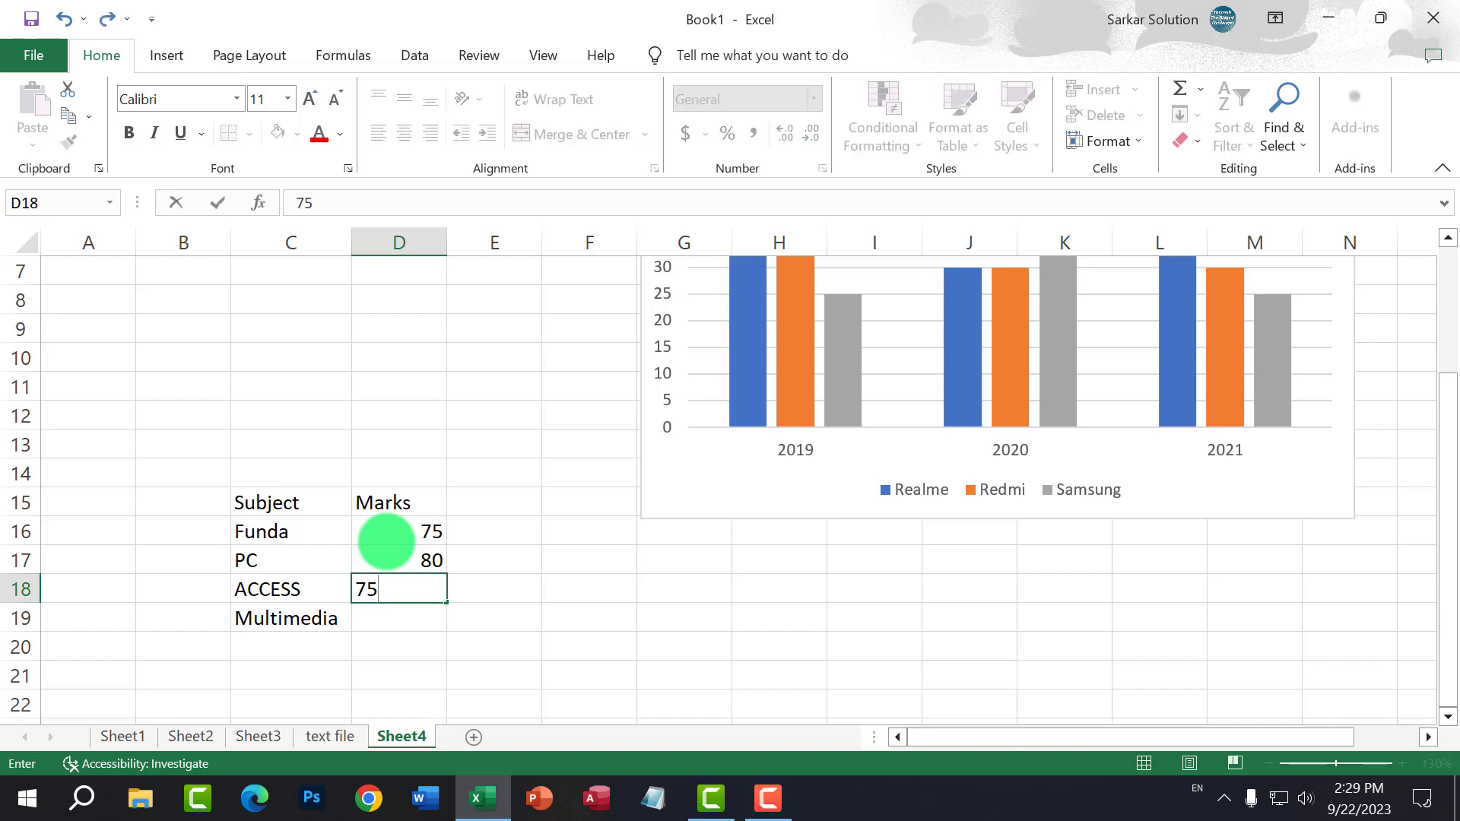
pyautogui.press('Return')
pyautogui.write('6')
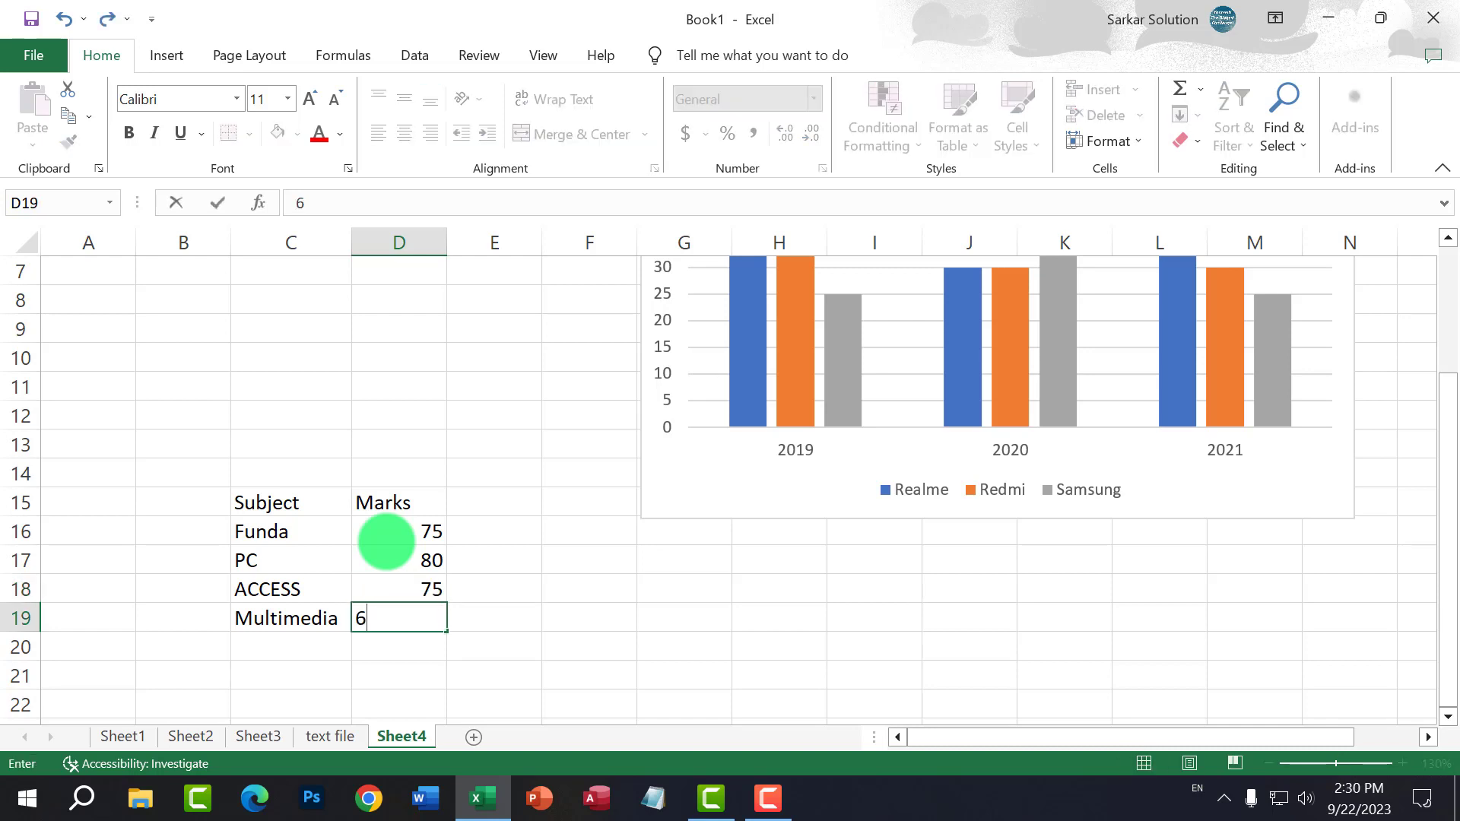
pyautogui.write('5')
pyautogui.press('Return')
# Step: Insert the recommended pie chart for the Subject and Marks table in C15:D19
pyautogui.moveTo(323, 510); pyautogui.dragTo(414, 608)
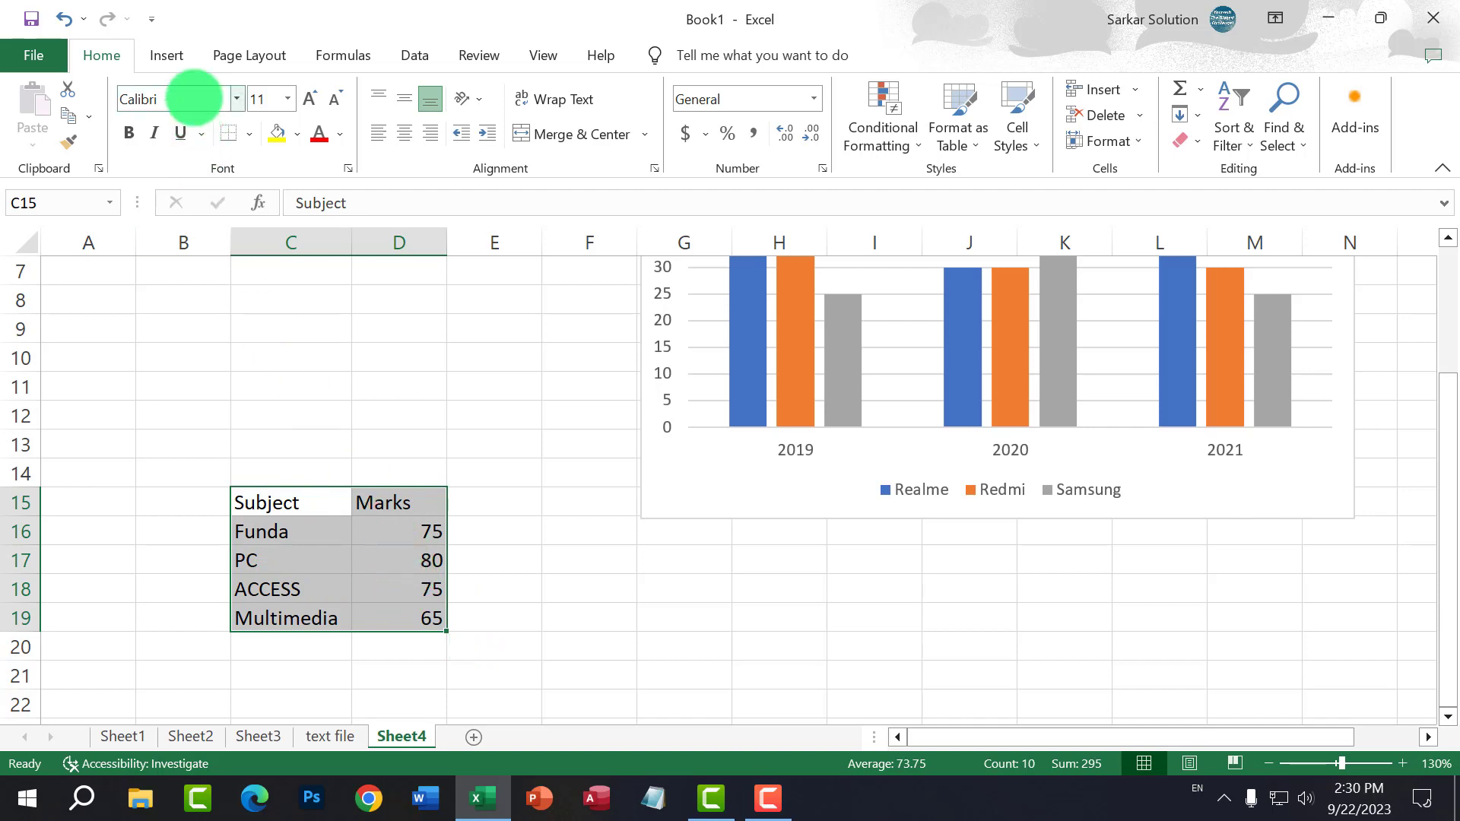
pyautogui.click(168, 55)
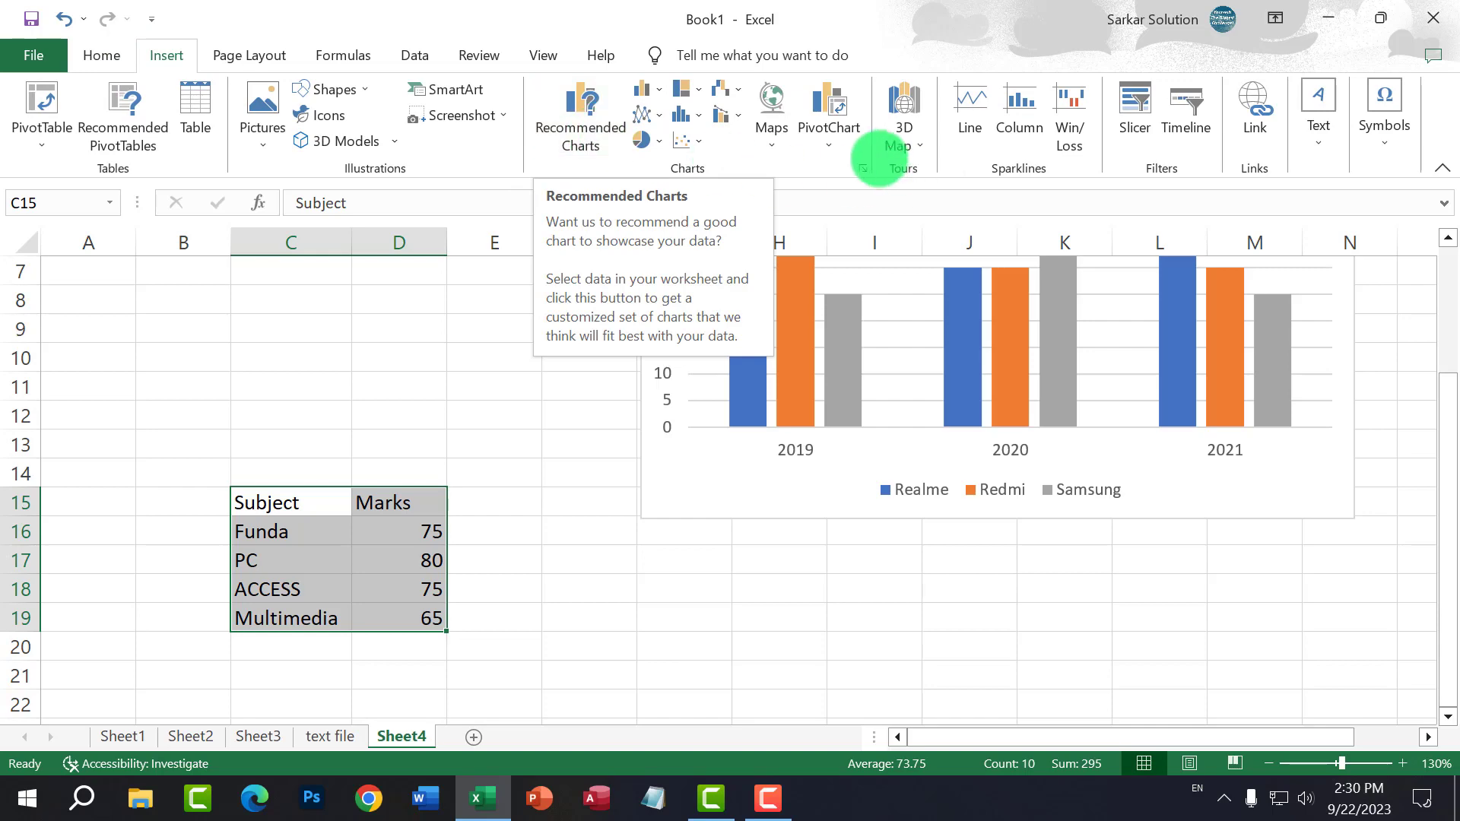
pyautogui.click(857, 166)
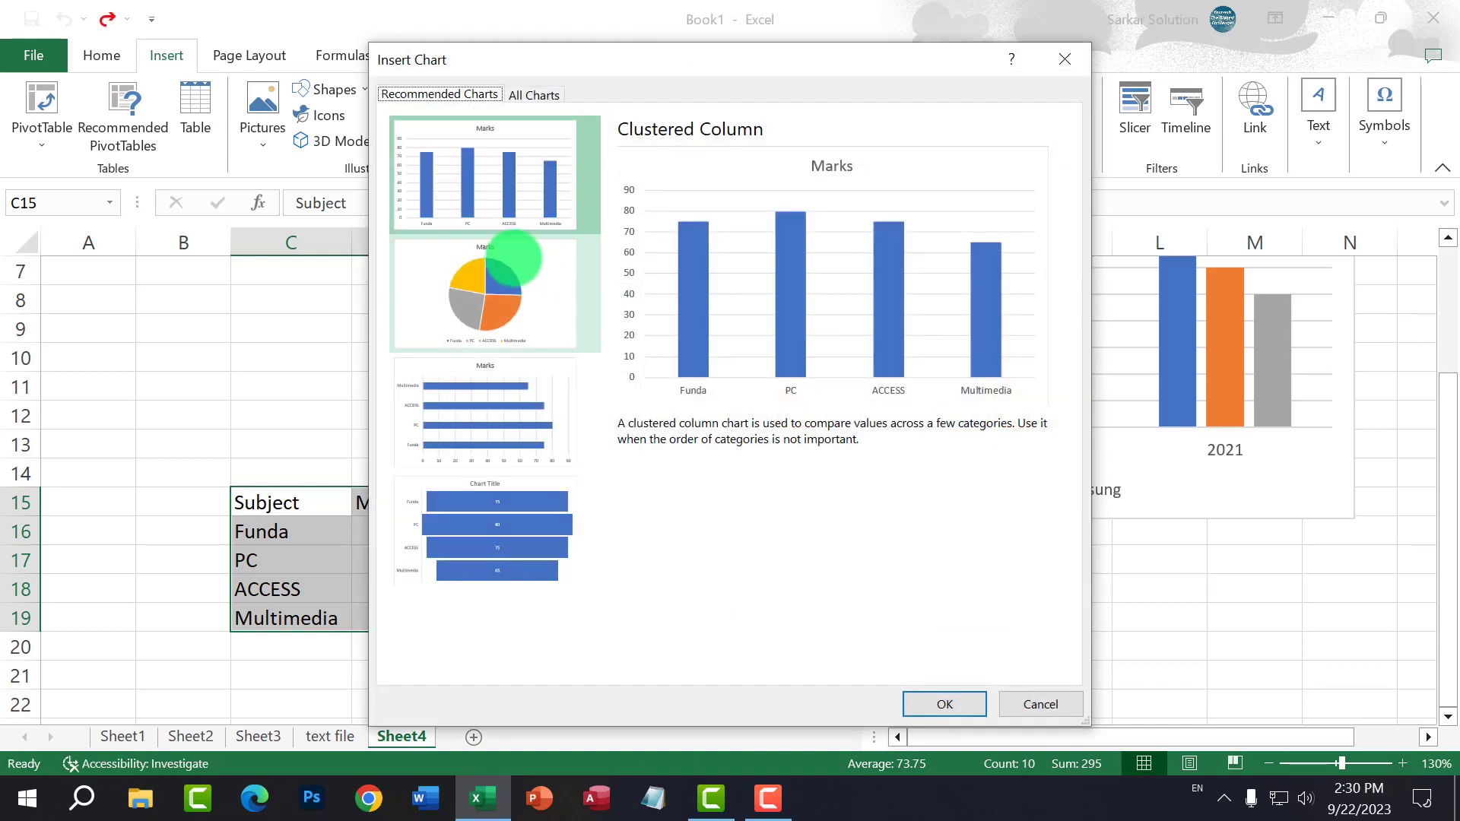
pyautogui.click(490, 176)
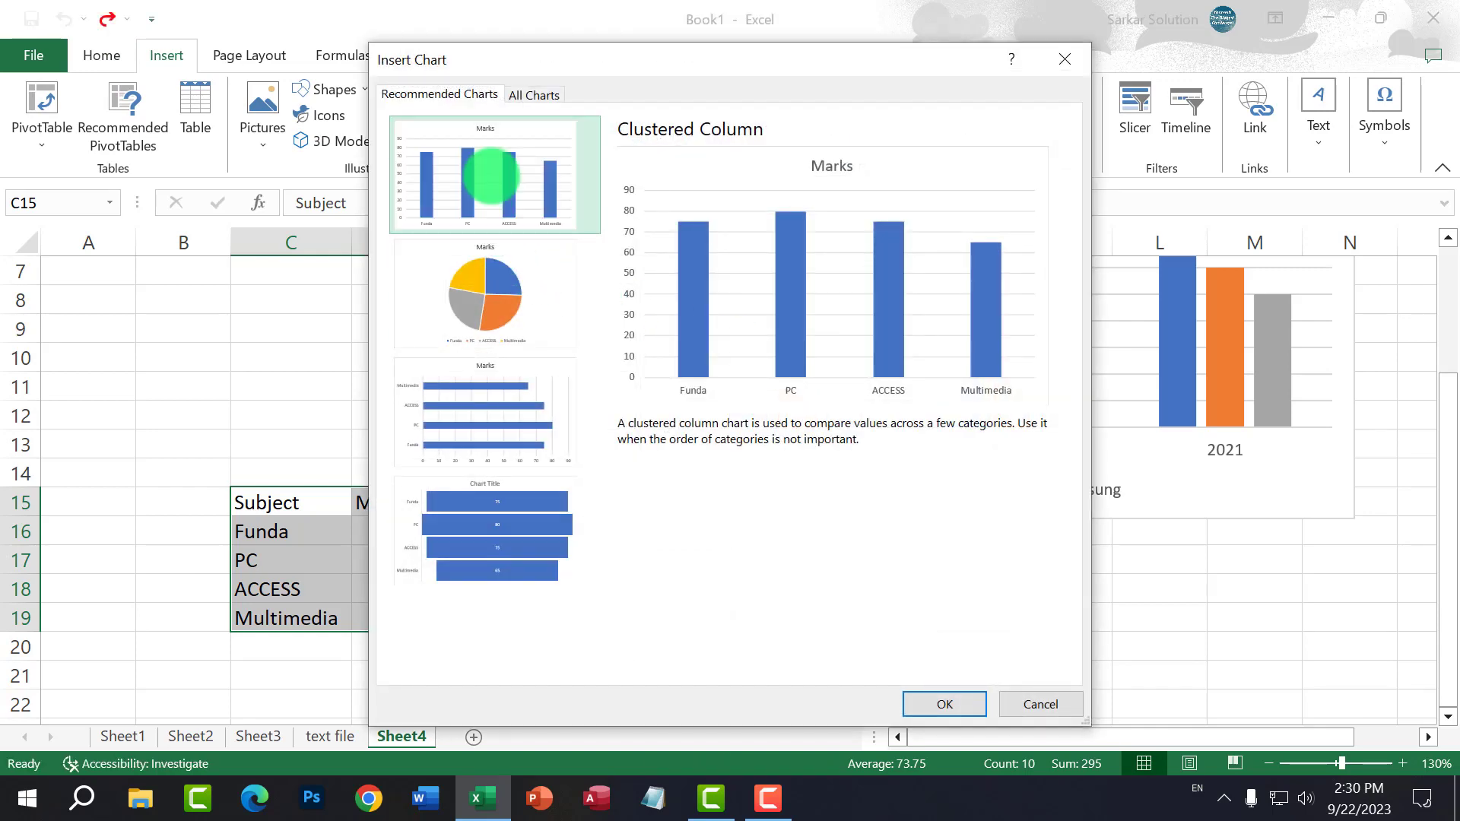
pyautogui.click(492, 278)
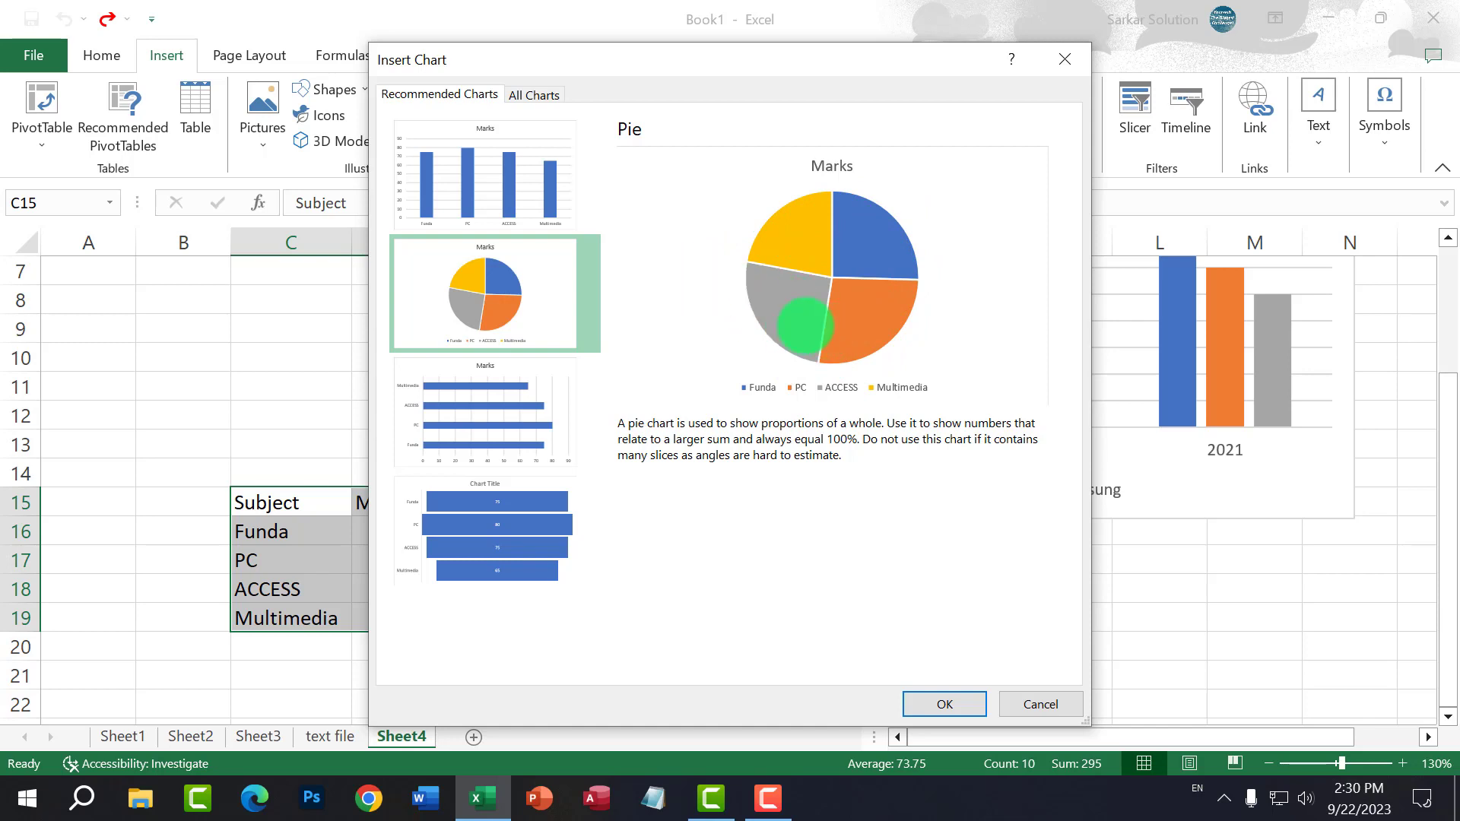
pyautogui.click(485, 156)
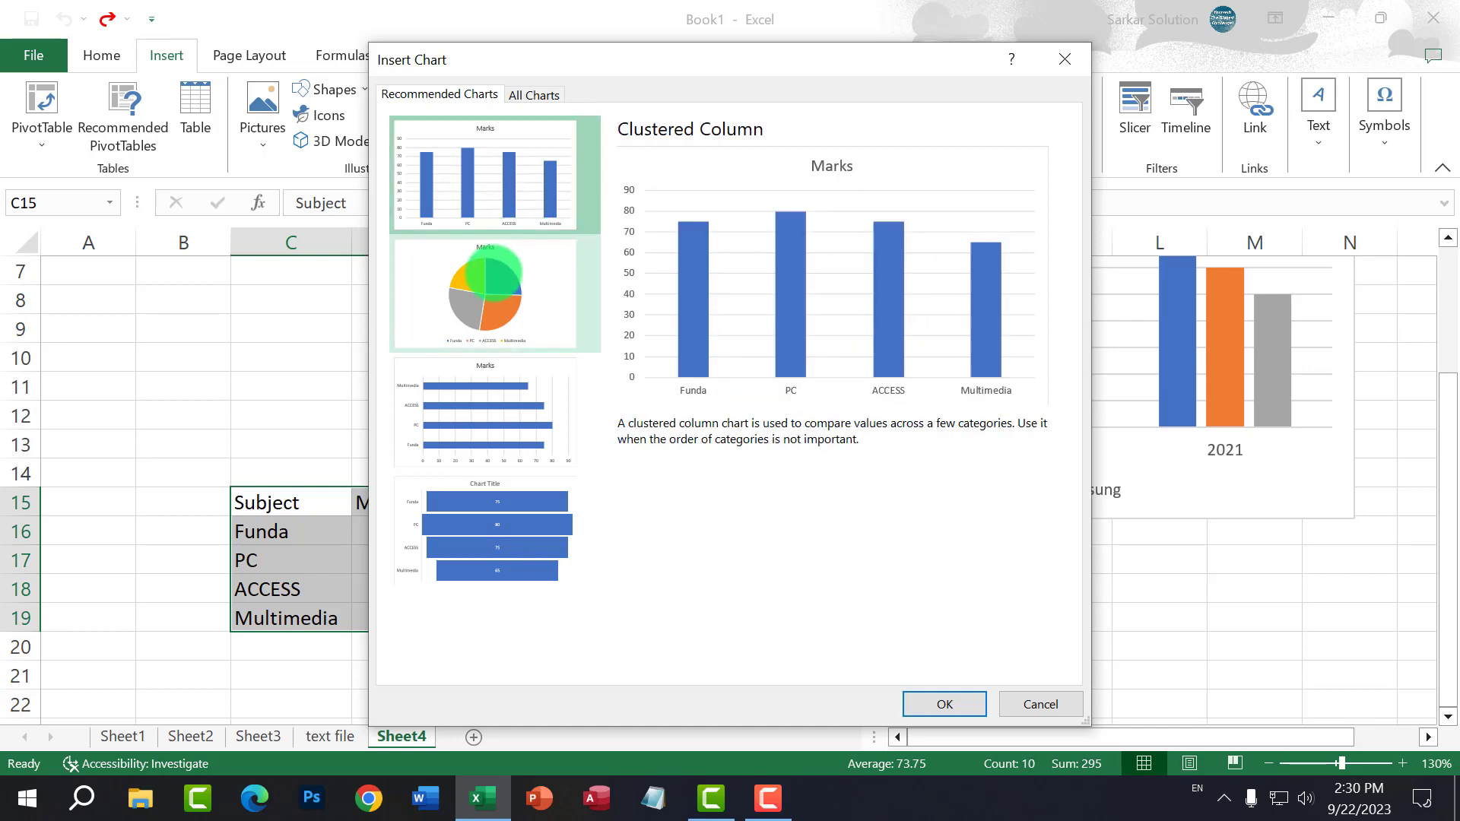
pyautogui.click(483, 274)
pyautogui.click(1040, 704)
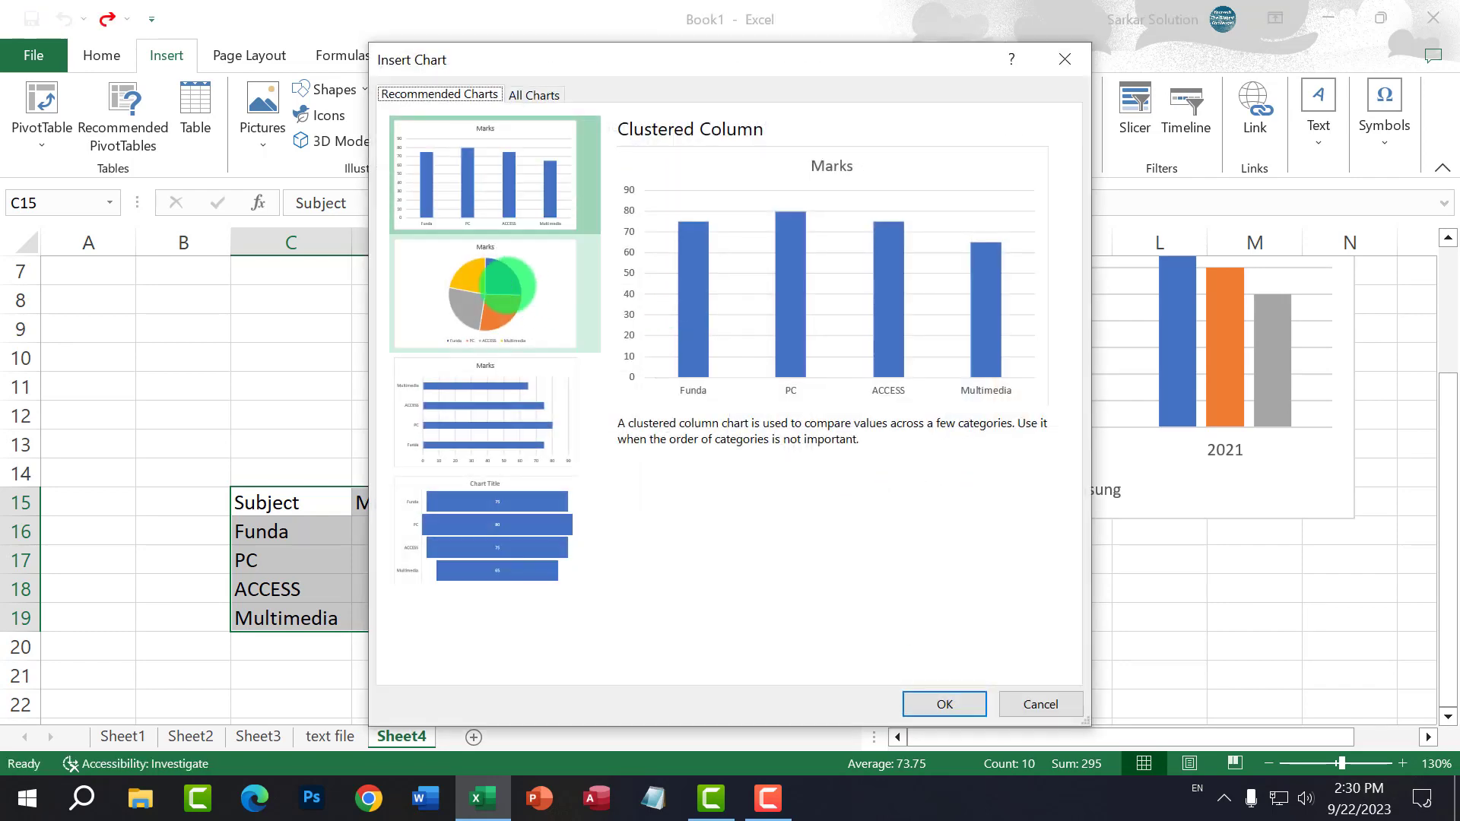
pyautogui.click(488, 280)
pyautogui.click(944, 704)
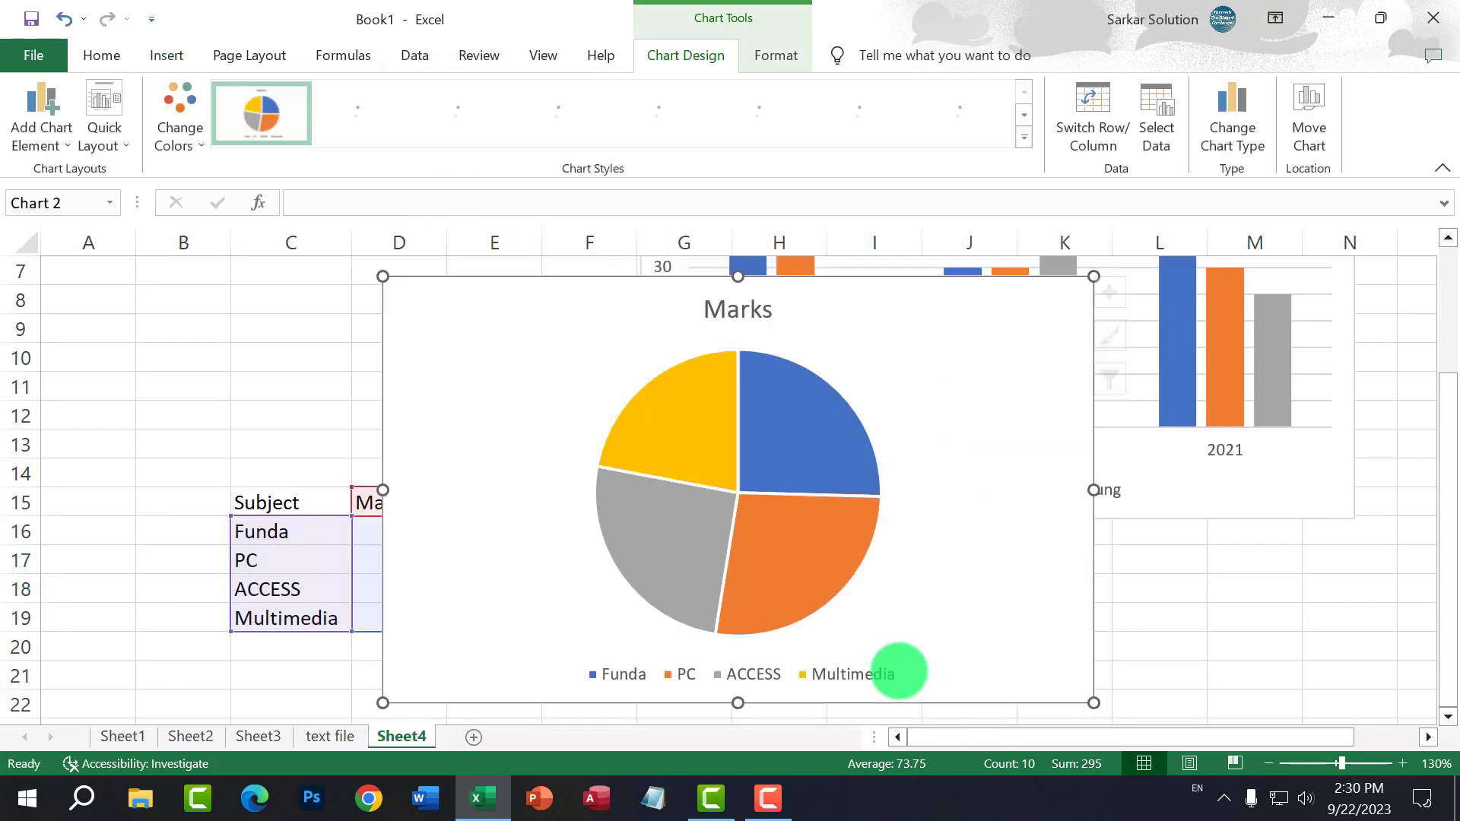
# Step: Move the Marks pie chart below the phone-brand column chart, just beside the Subject and Marks table
pyautogui.scroll(-2, 682, 457)
pyautogui.moveTo(691, 446); pyautogui.dragTo(818, 443)
pyautogui.scroll(-2, 777, 434)
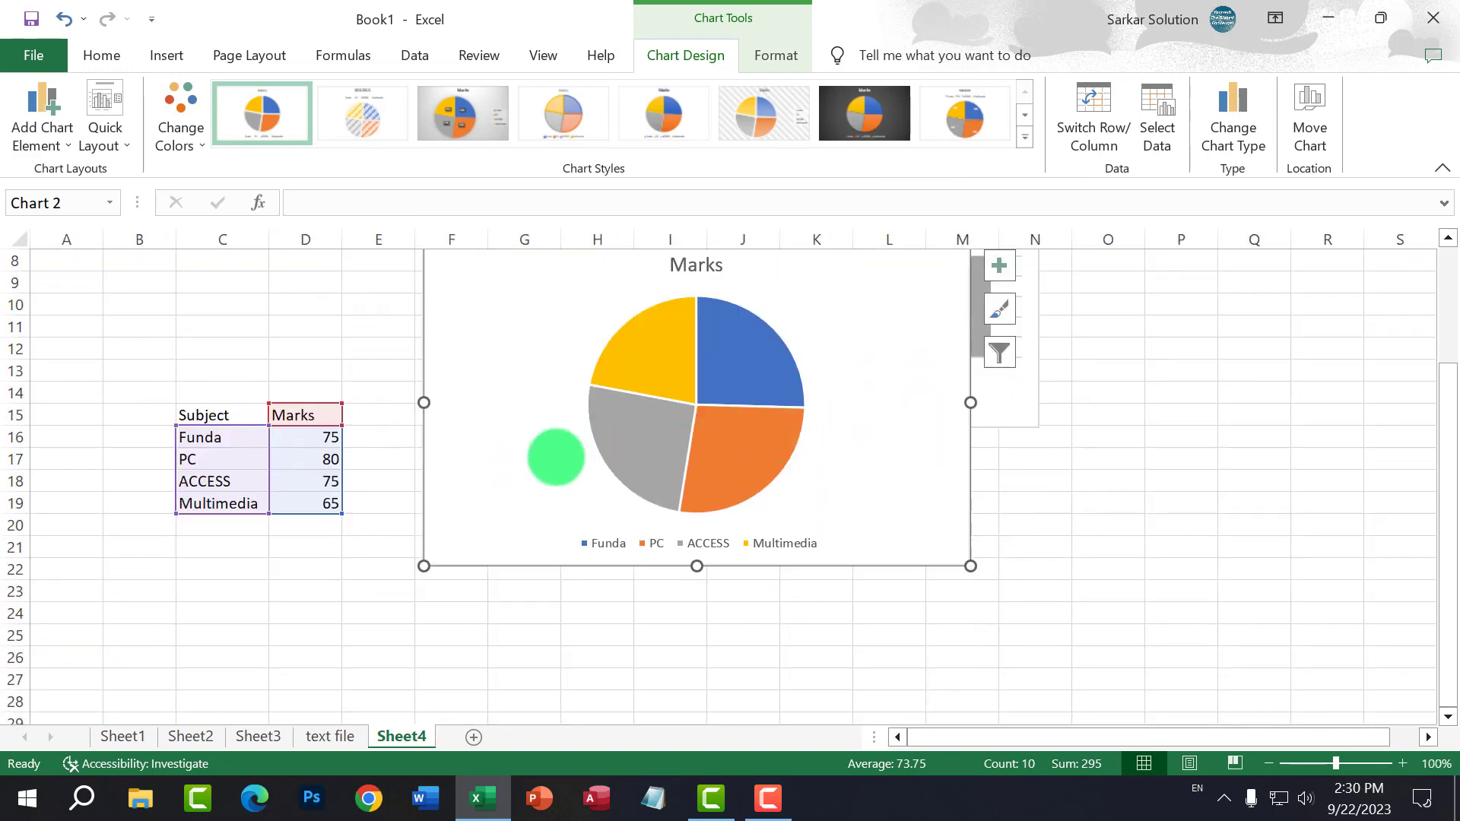
pyautogui.moveTo(556, 457); pyautogui.dragTo(457, 539)
pyautogui.scroll(-2, 445, 540)
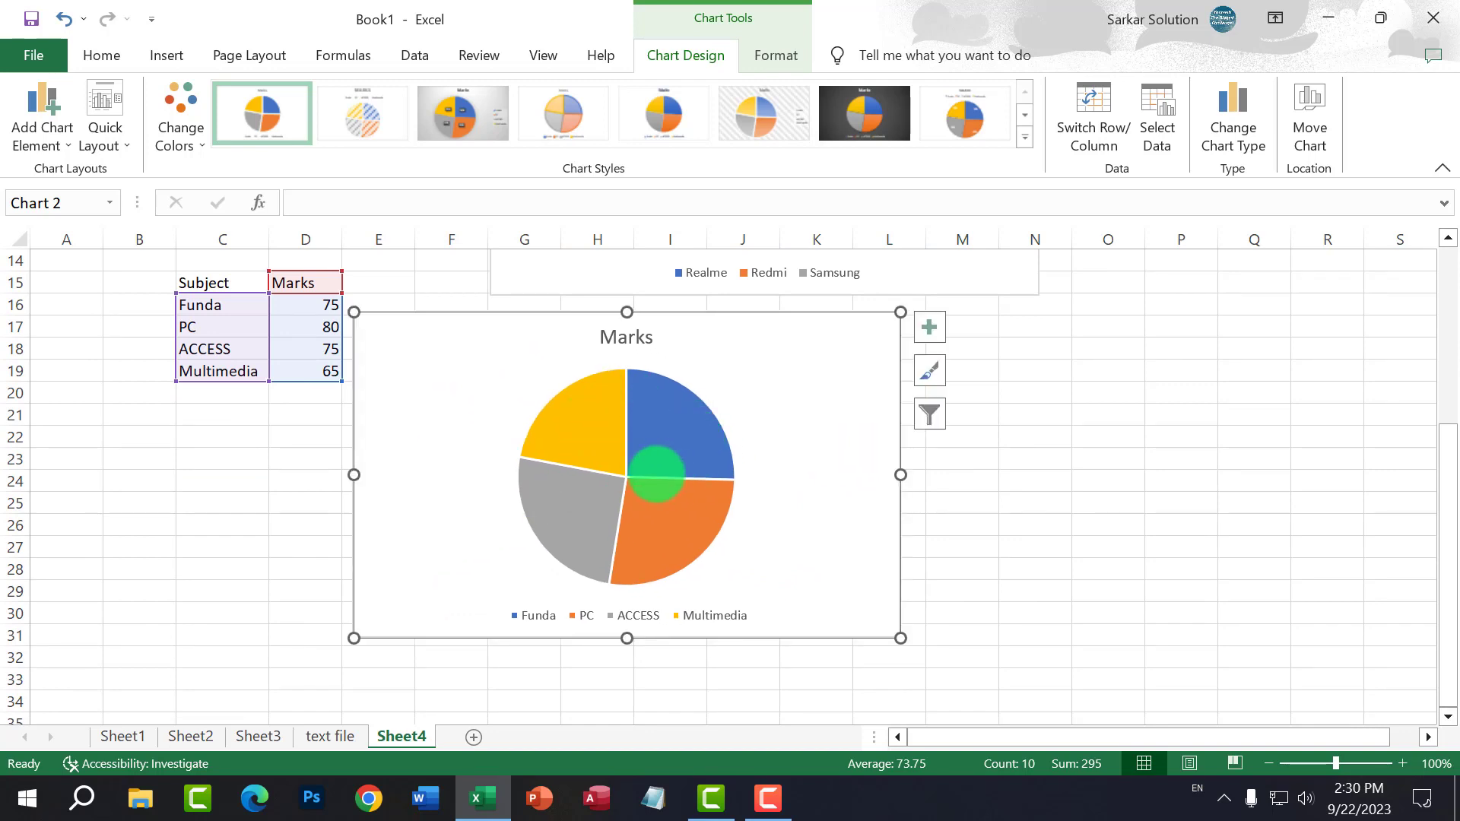
# Step: Set the marks for Funda in D16 to 30 and for ACCESS in D18 to 40
pyautogui.click(304, 309)
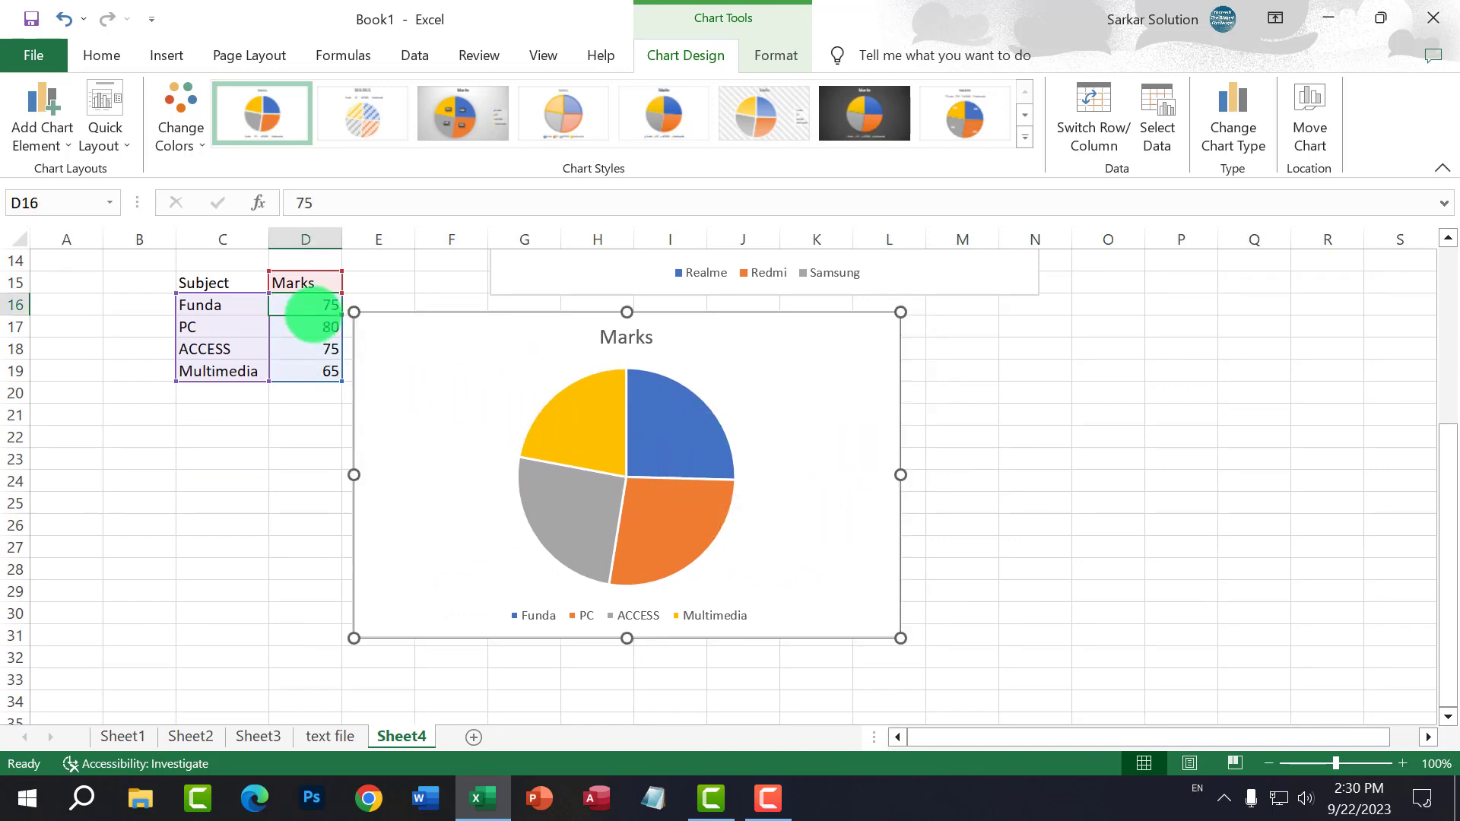
pyautogui.click(745, 546)
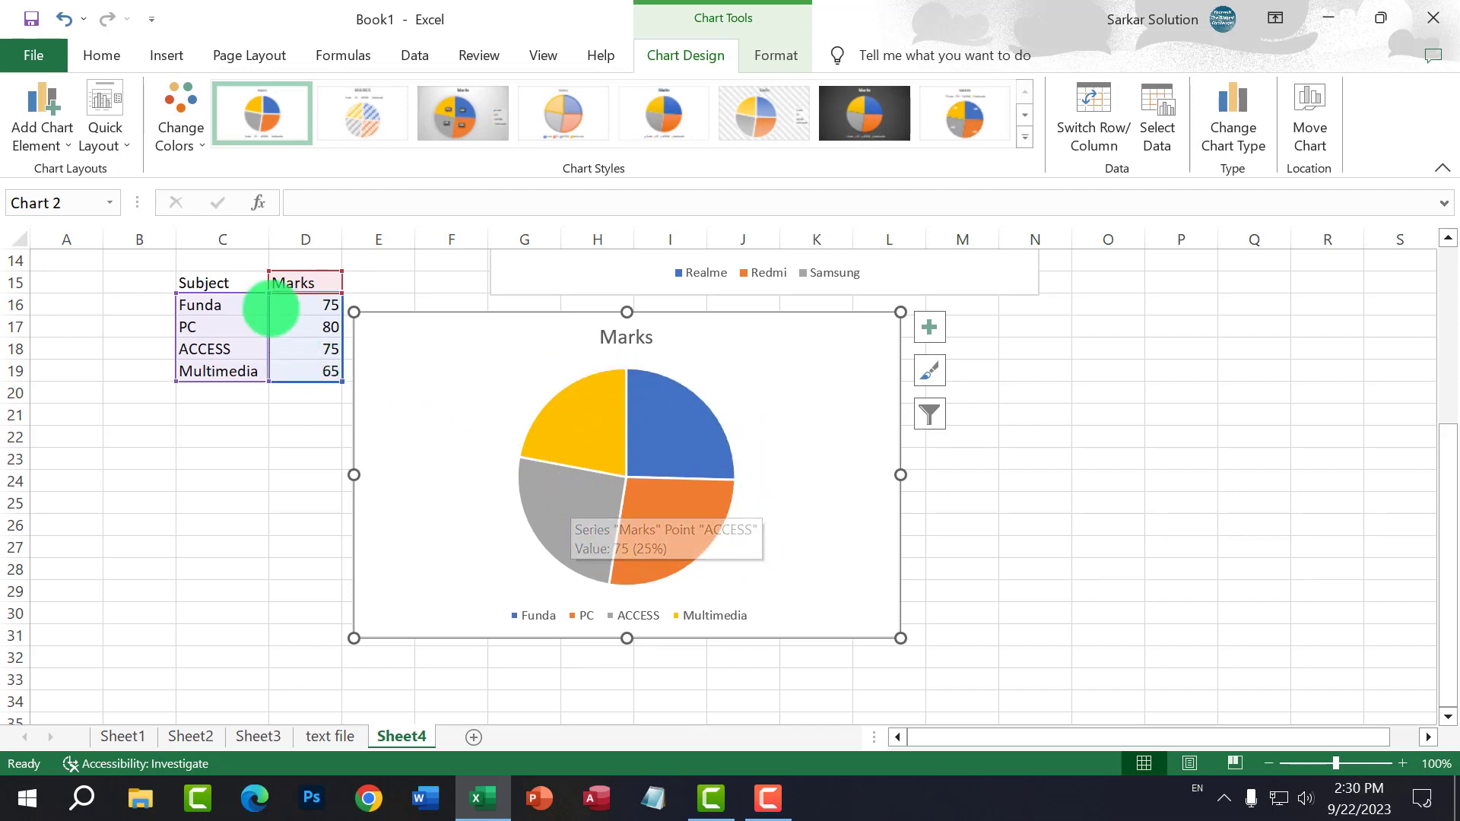
pyautogui.click(306, 306)
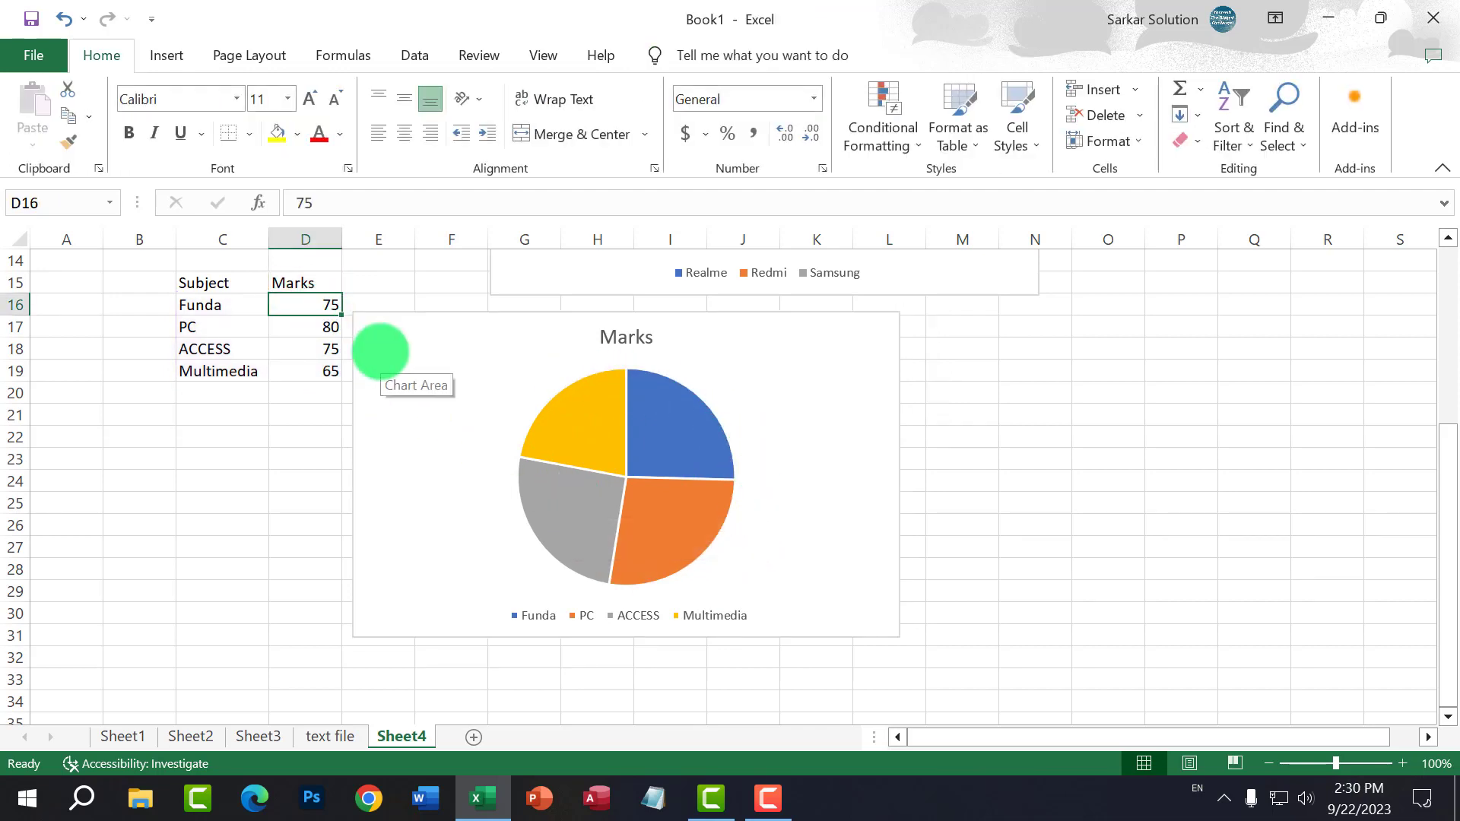
pyautogui.write('30')
pyautogui.press('Return')
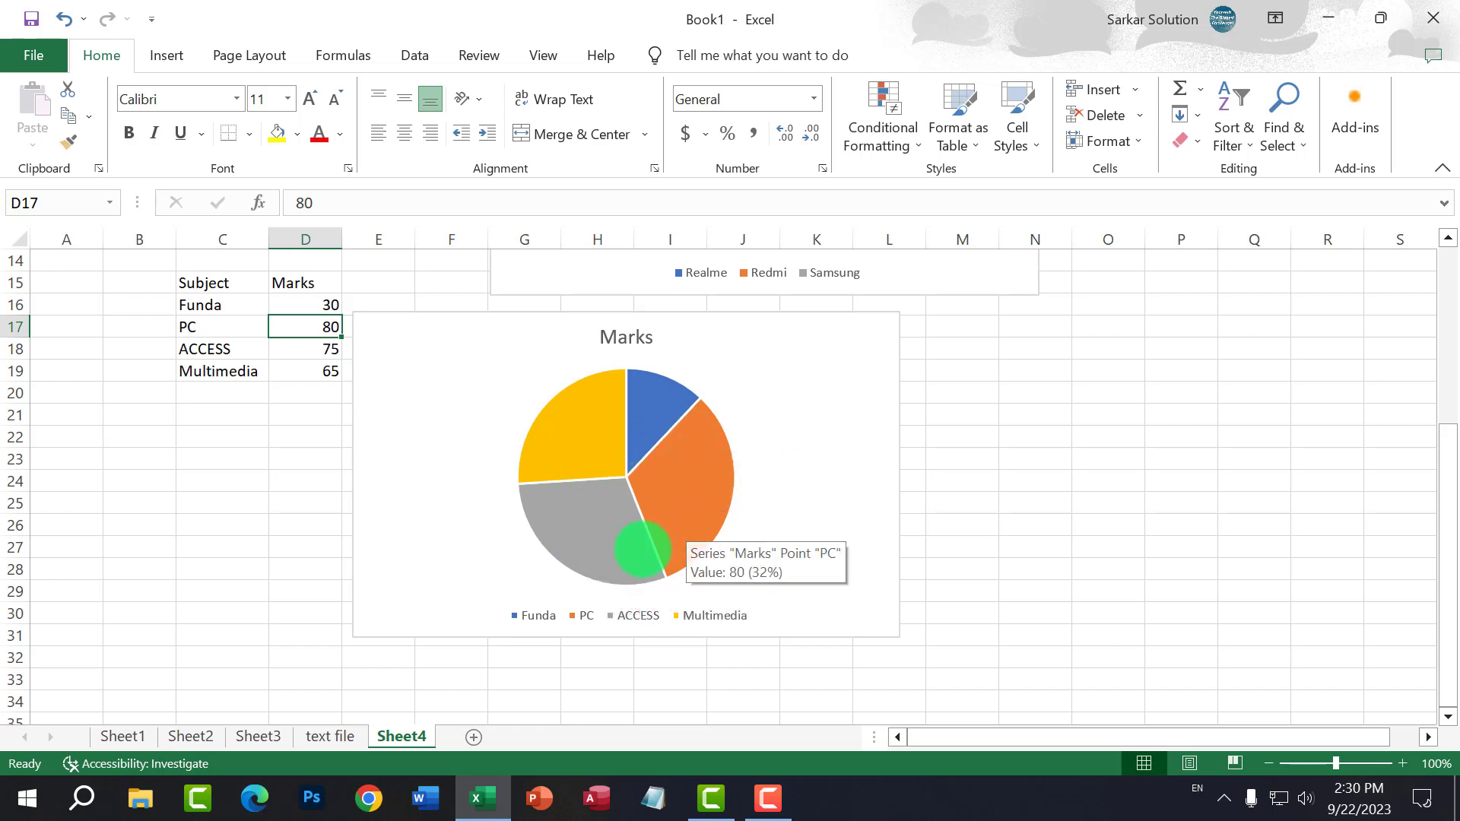
pyautogui.moveTo(591, 482)
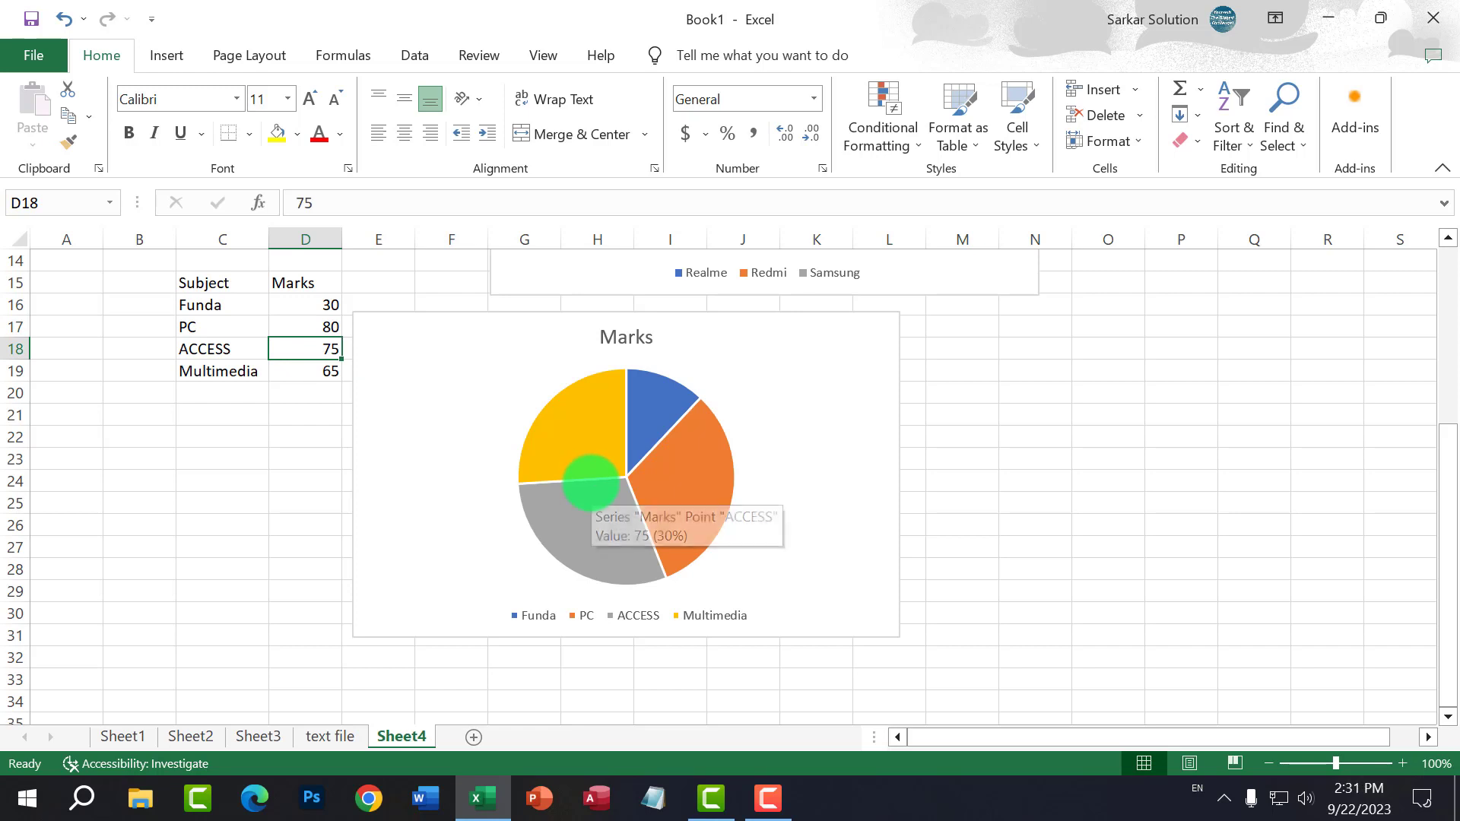
pyautogui.write('40')
pyautogui.press('Return')
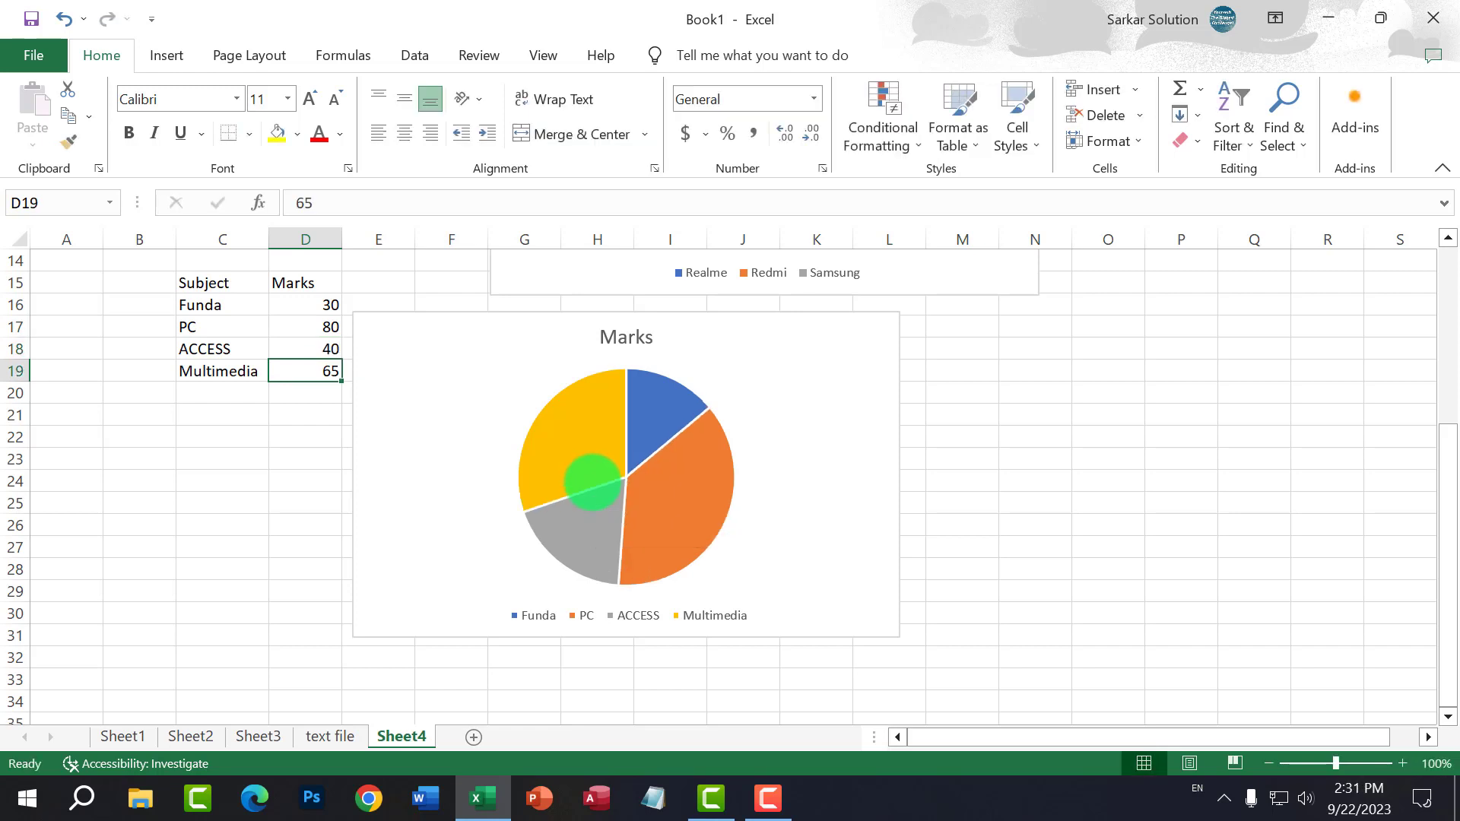
# Step: Set the Multimedia marks in D19 to 45
pyautogui.moveTo(566, 418)
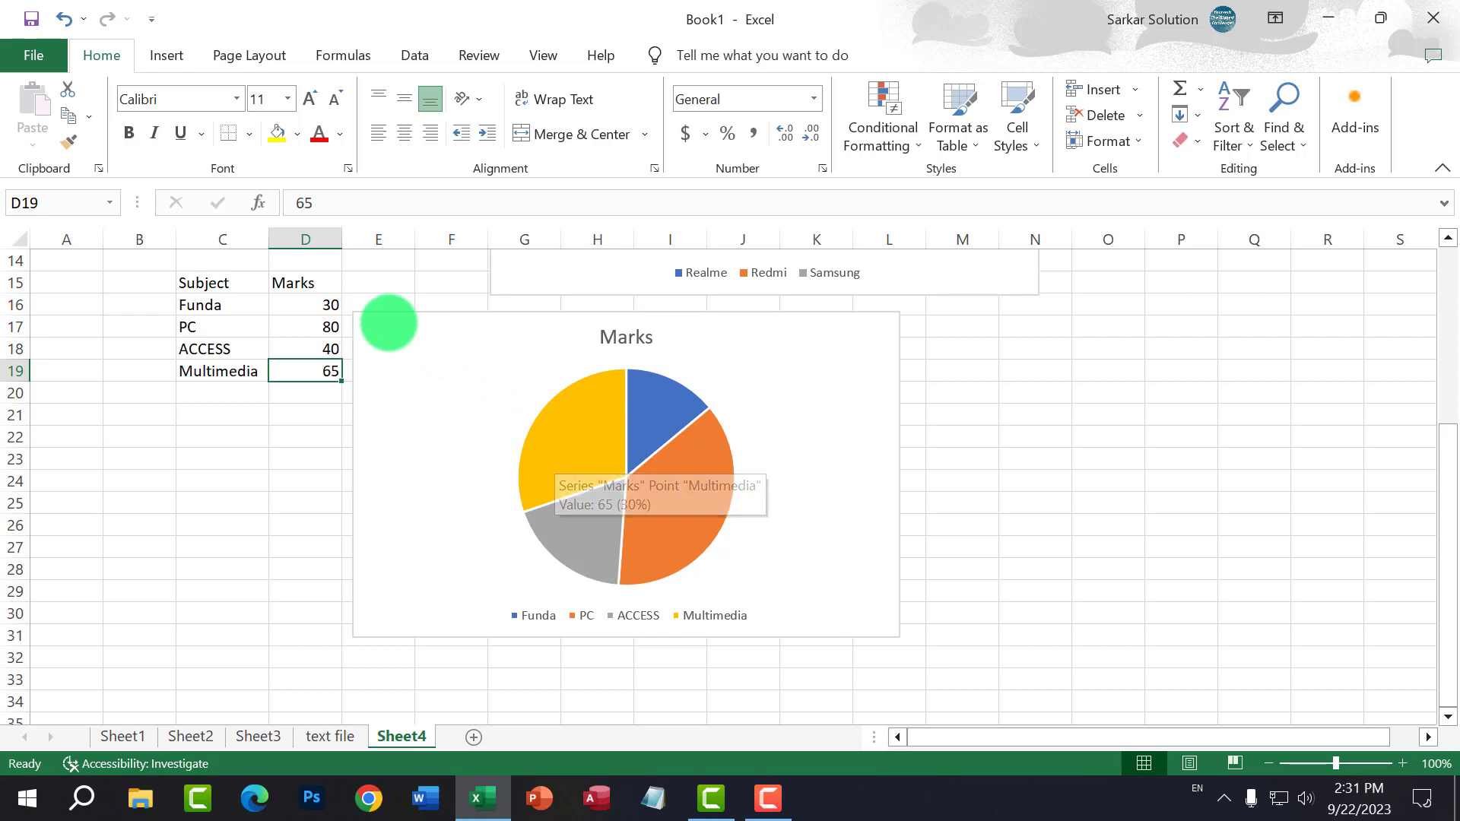
pyautogui.click(328, 346)
pyautogui.click(328, 376)
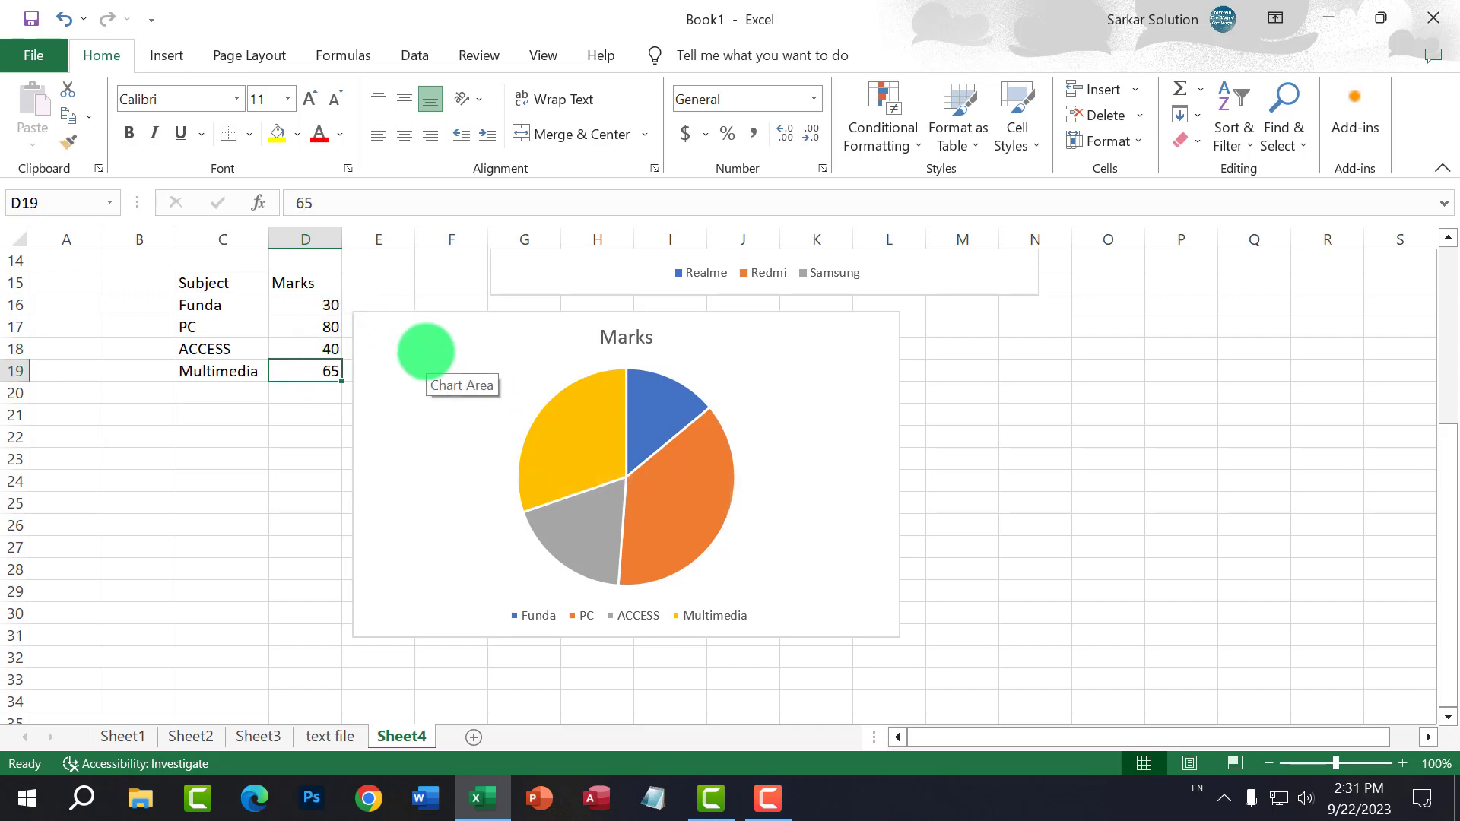
pyautogui.write('4')
pyautogui.press('Return')
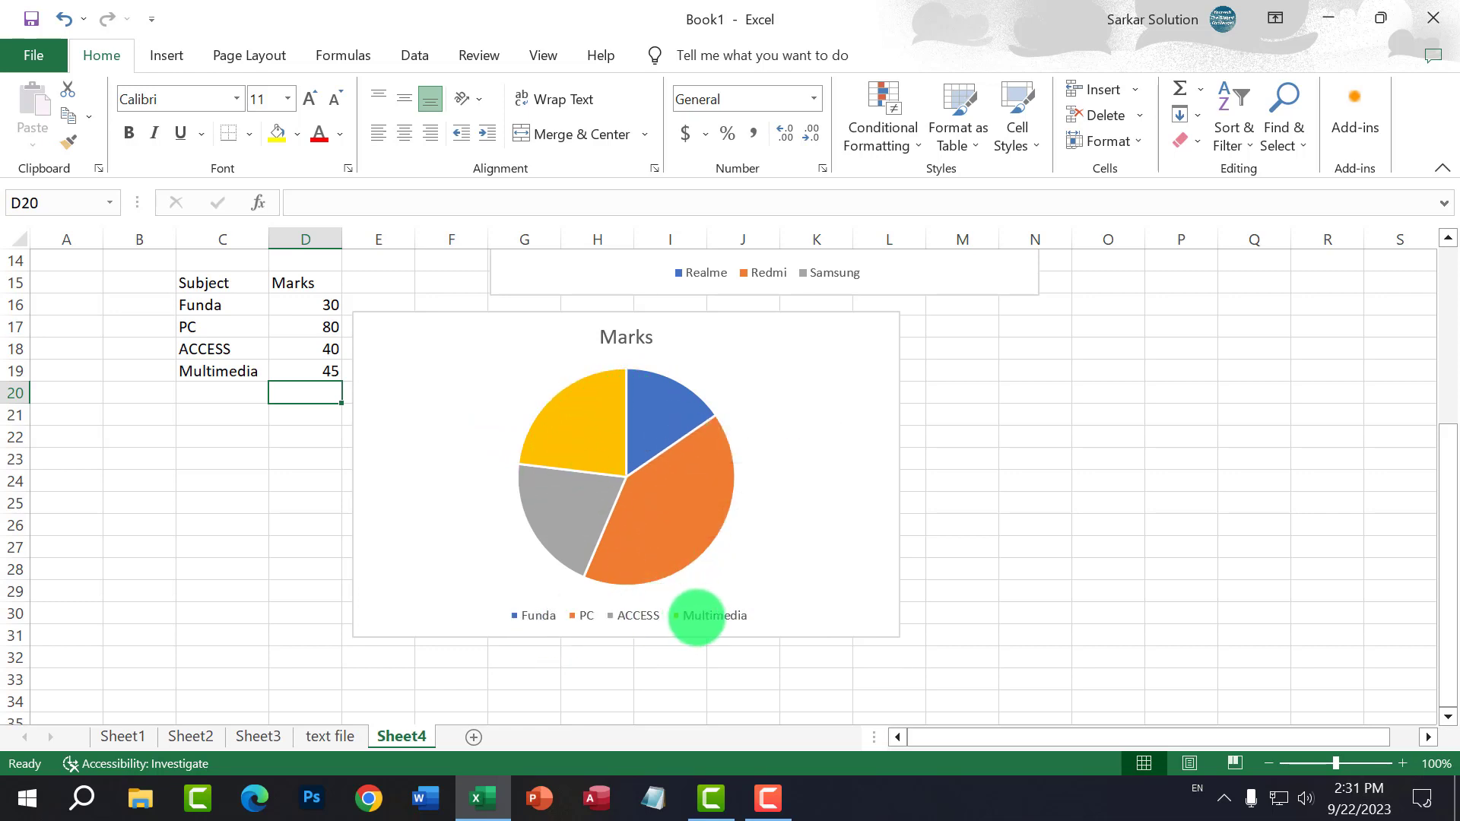
# Step: Try several chart styles on the Marks pie chart, ending with the dark-background style with percentage labels
pyautogui.scroll(1, 703, 582)
pyautogui.click(499, 436)
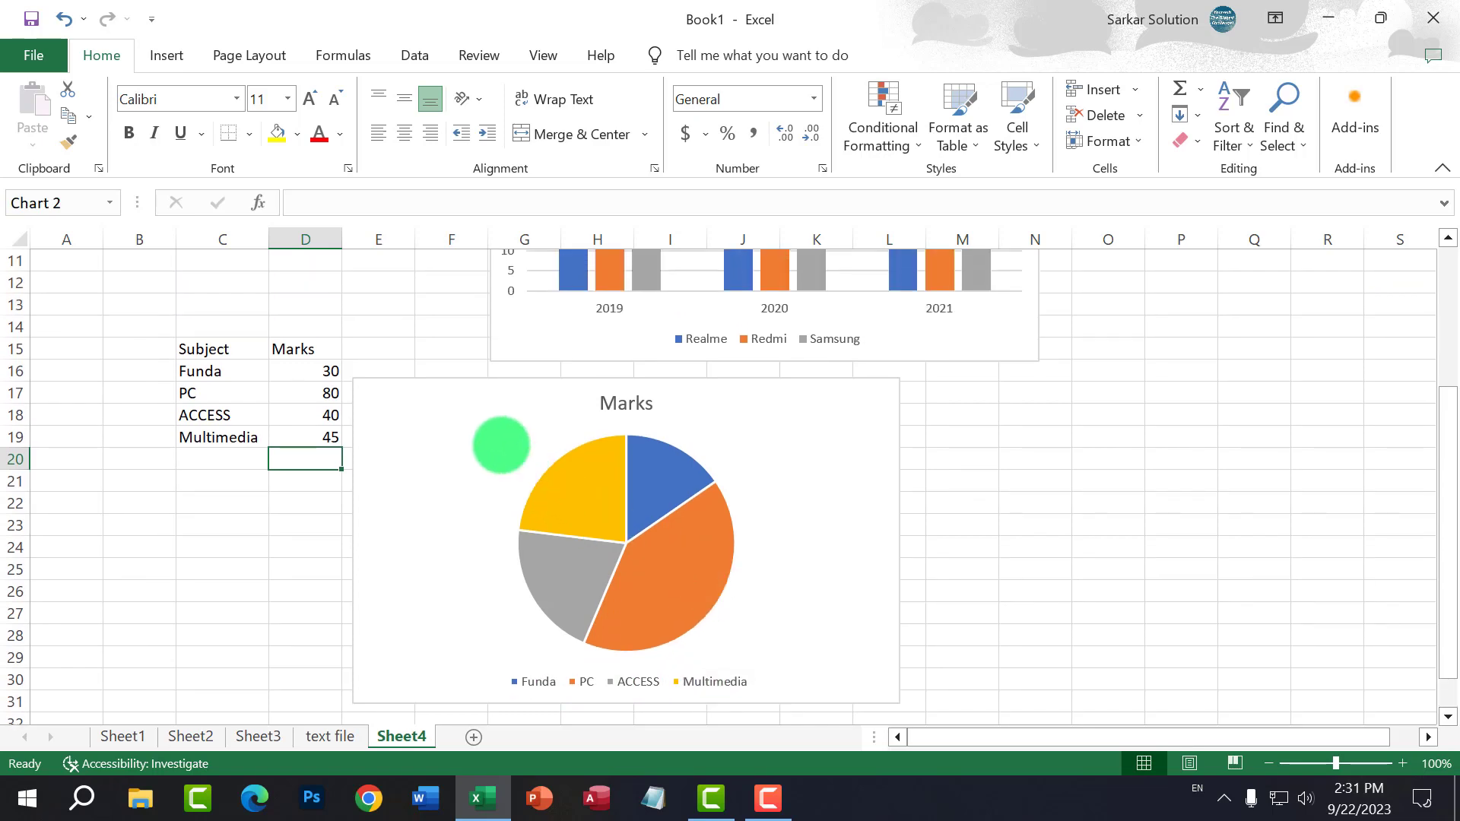
pyautogui.click(673, 55)
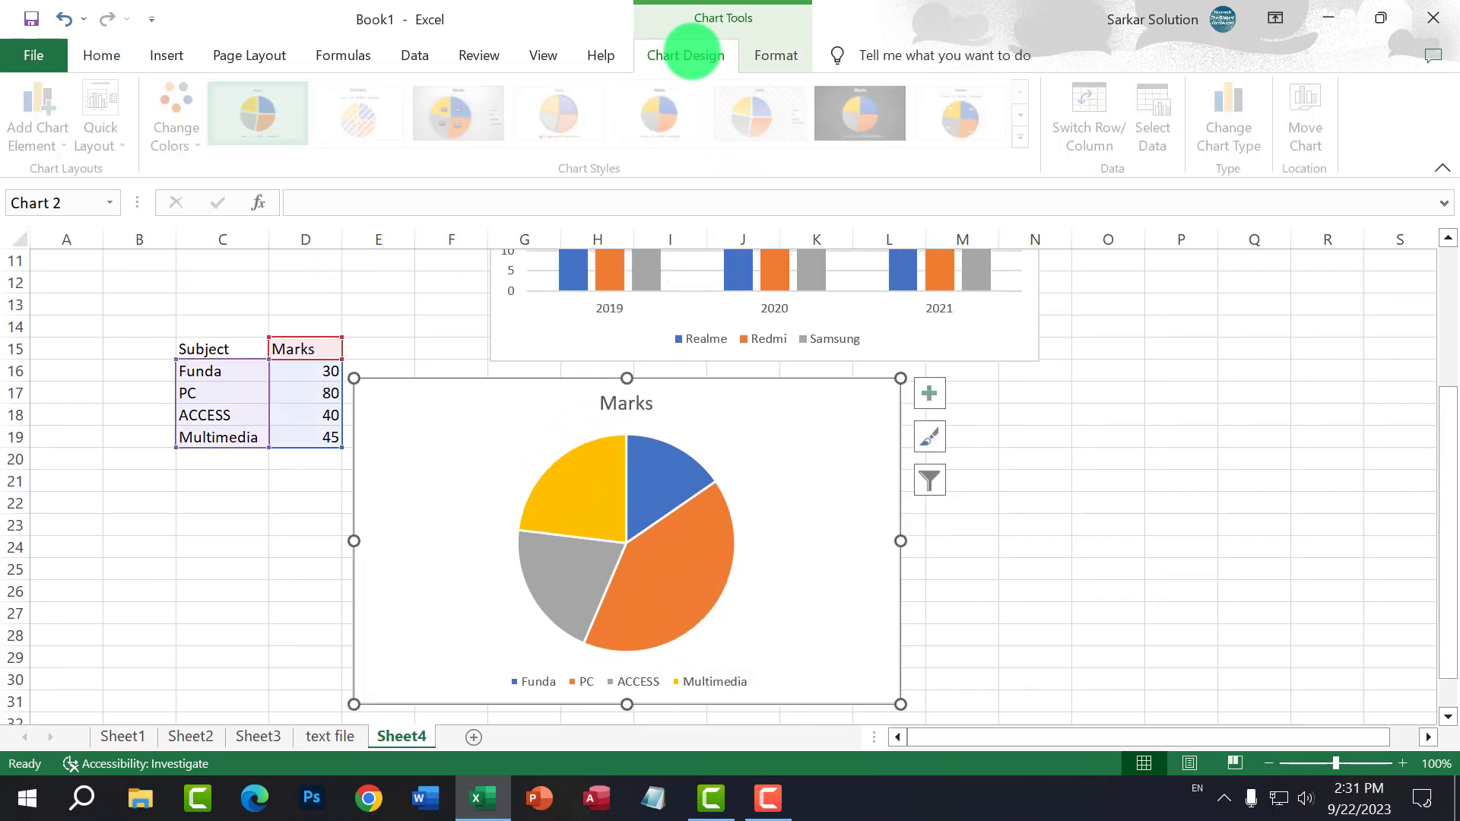
pyautogui.click(757, 56)
pyautogui.click(698, 56)
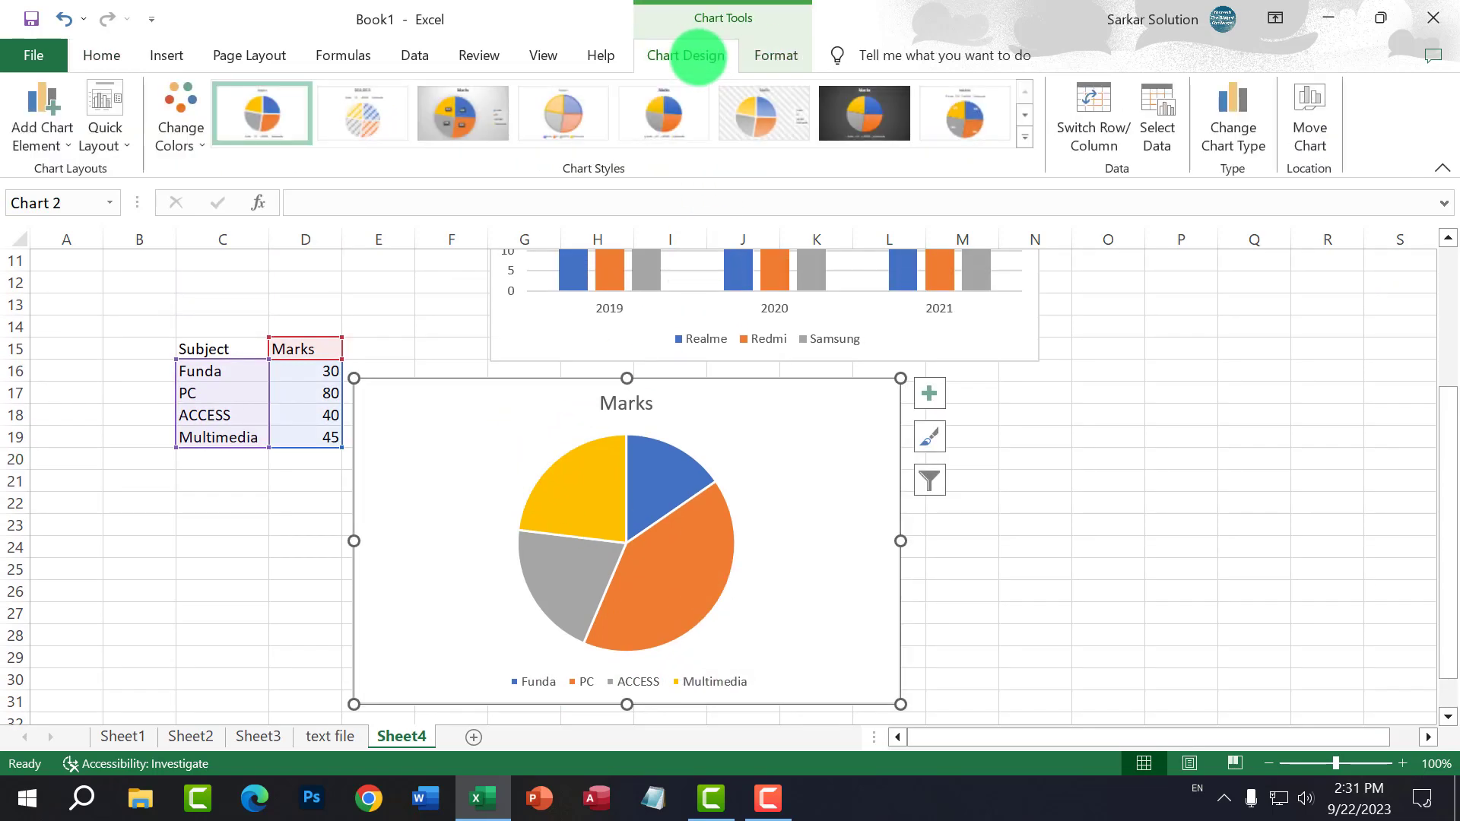
pyautogui.click(358, 110)
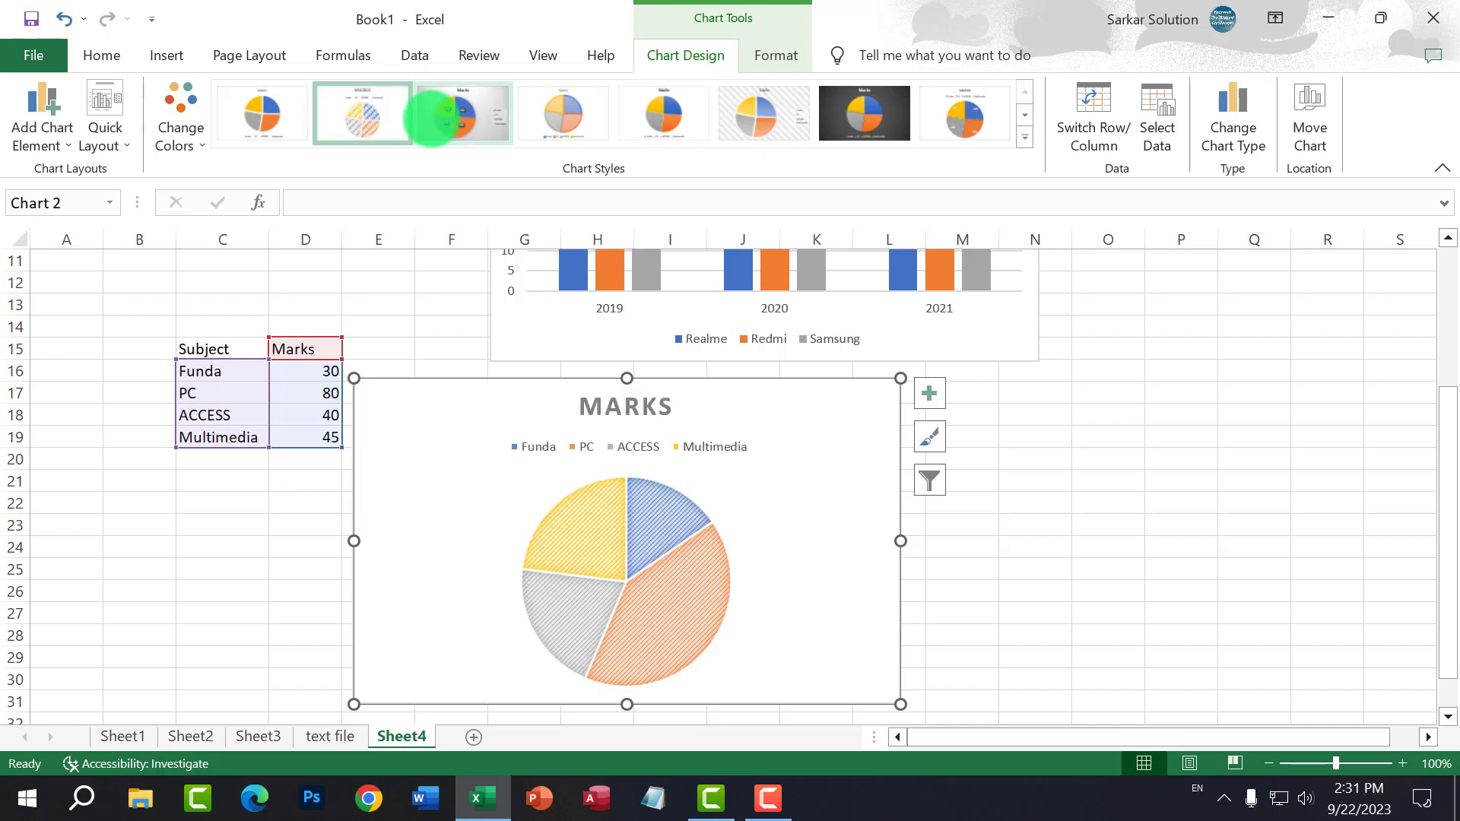
pyautogui.click(434, 118)
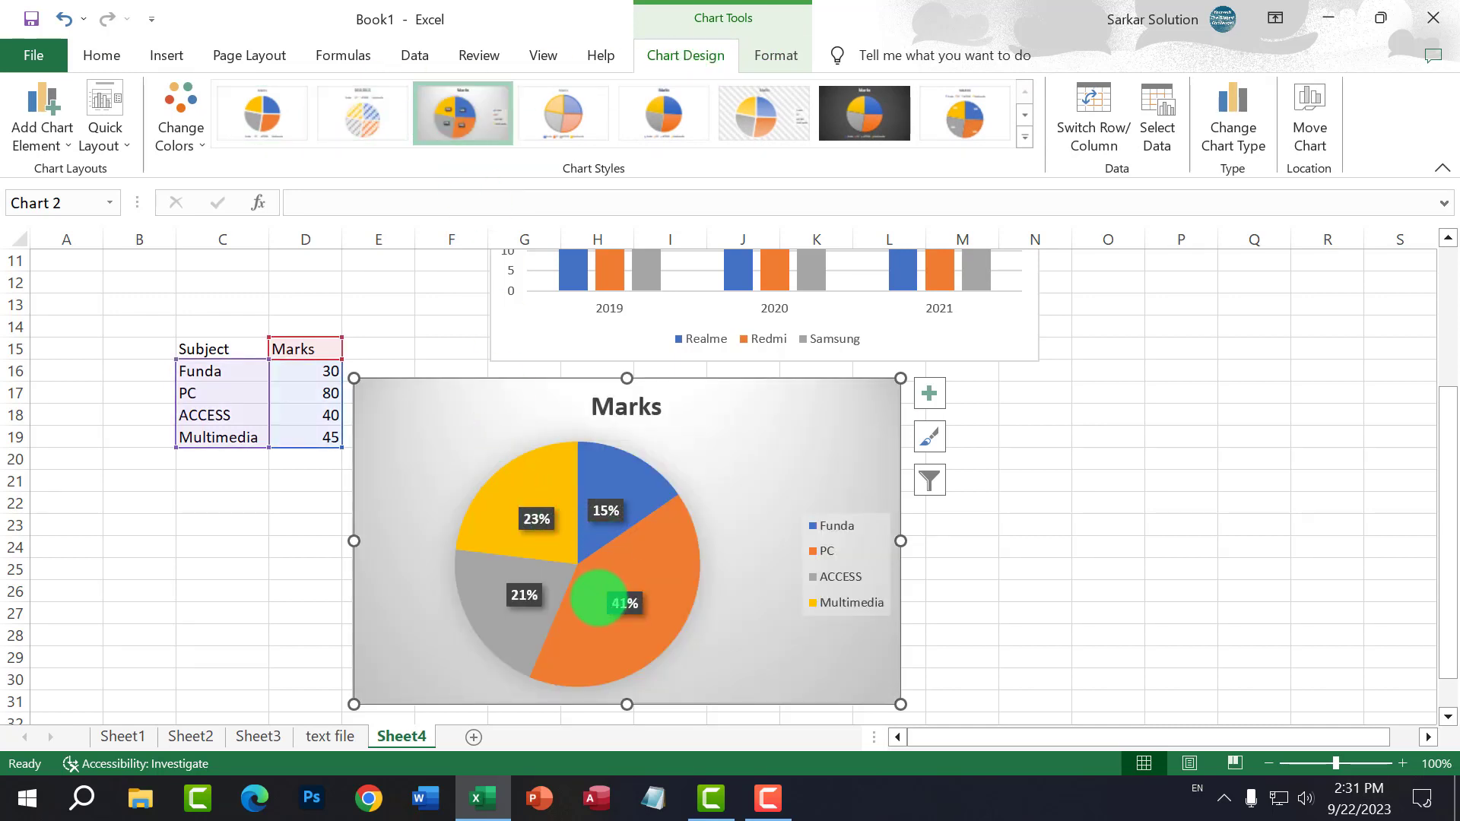
pyautogui.click(562, 114)
pyautogui.click(664, 114)
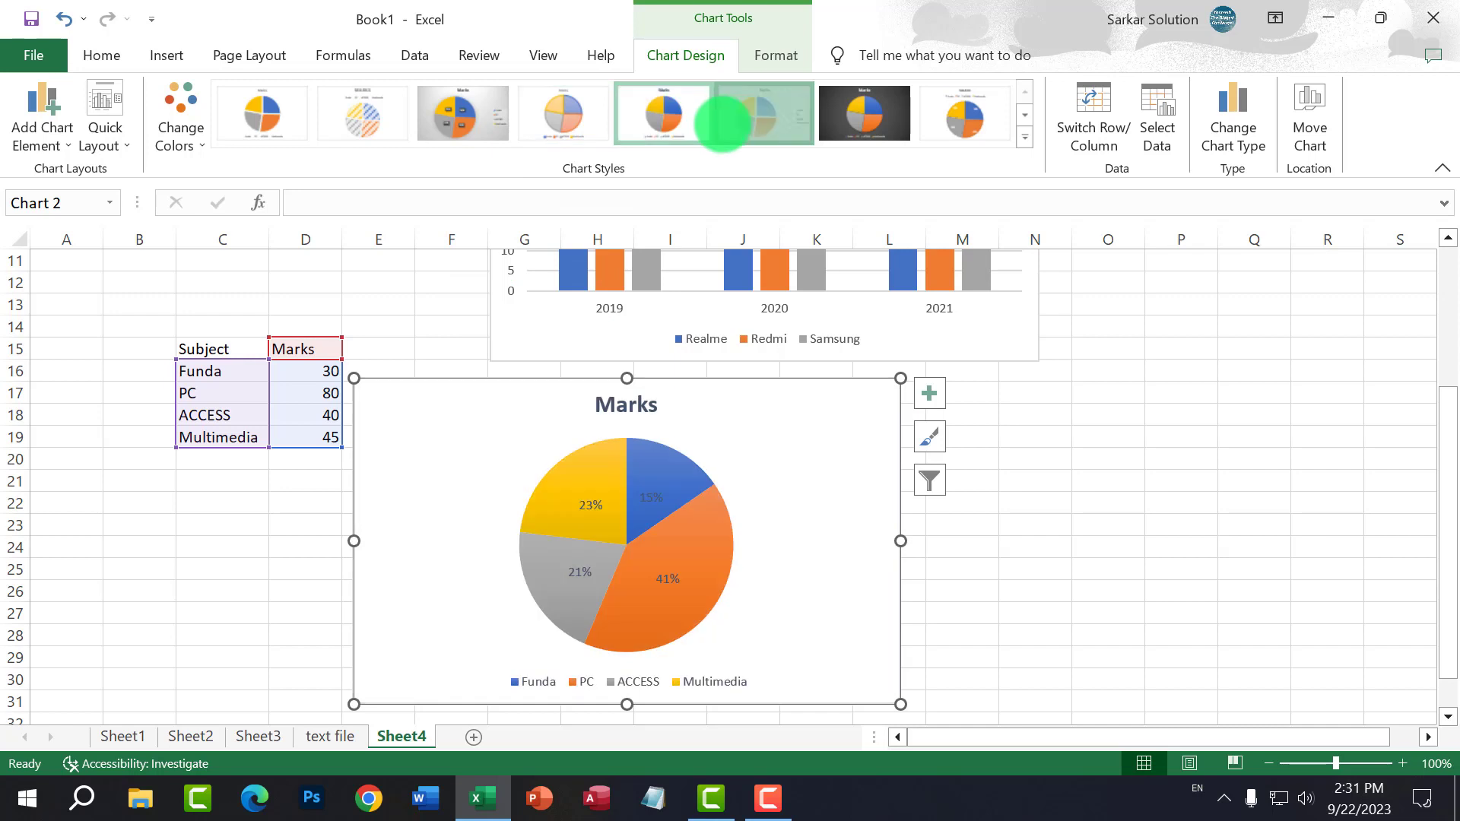
pyautogui.click(722, 123)
pyautogui.click(862, 118)
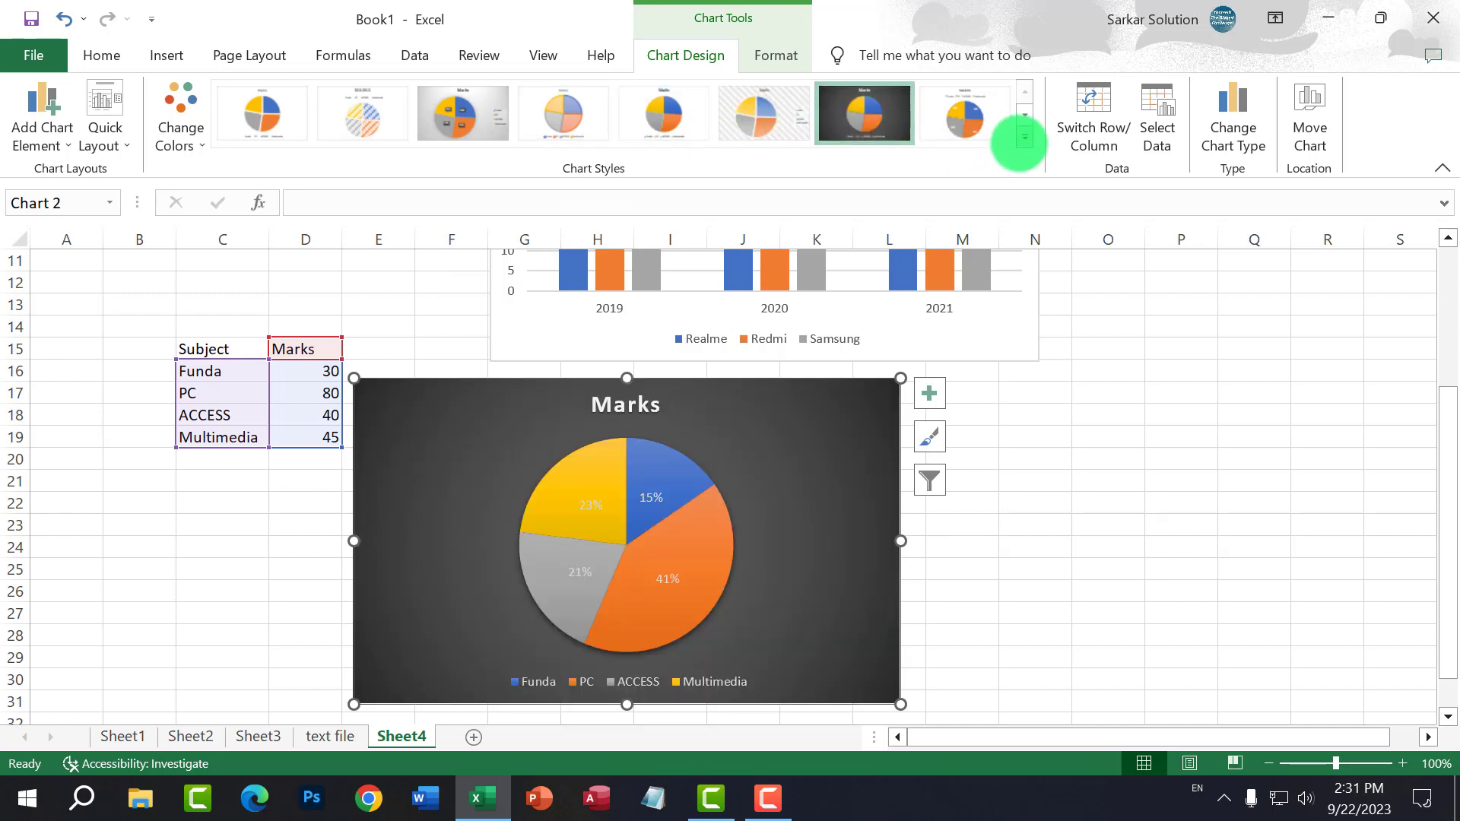
# Step: Apply the light-gray textured chart style with white category and percentage labels to the Marks pie chart
pyautogui.click(1024, 137)
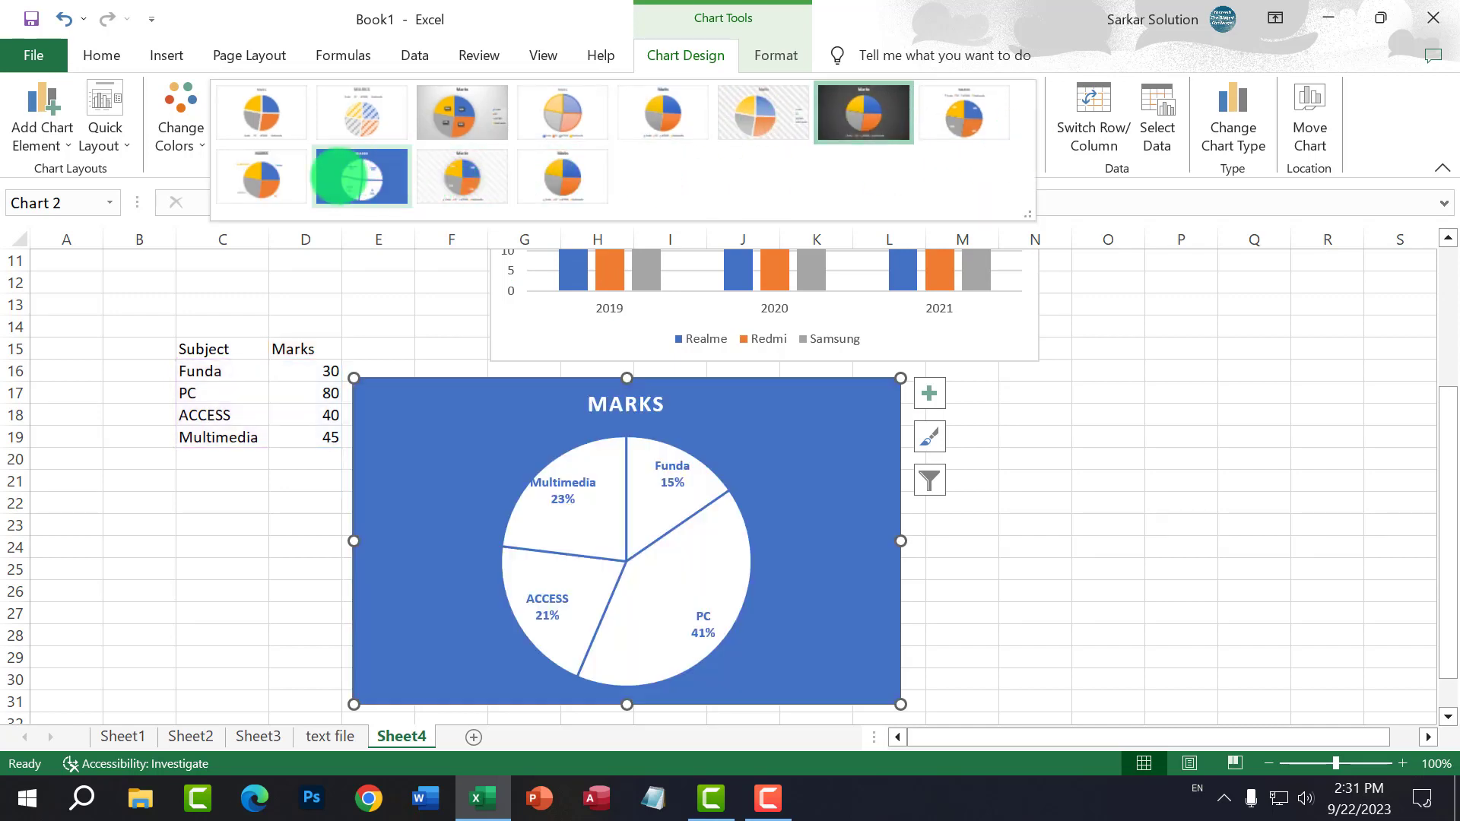
pyautogui.click(358, 179)
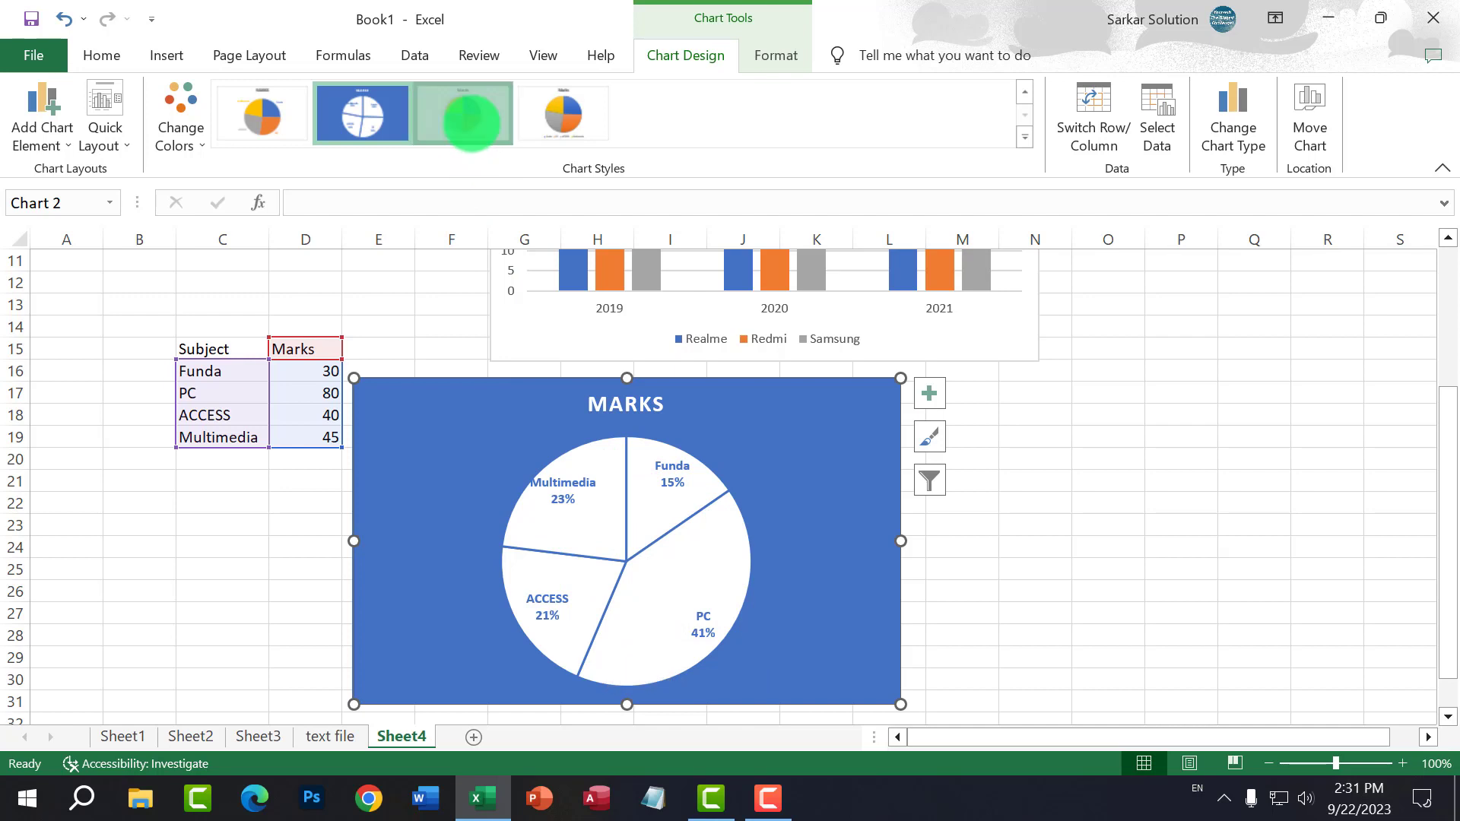
pyautogui.click(470, 121)
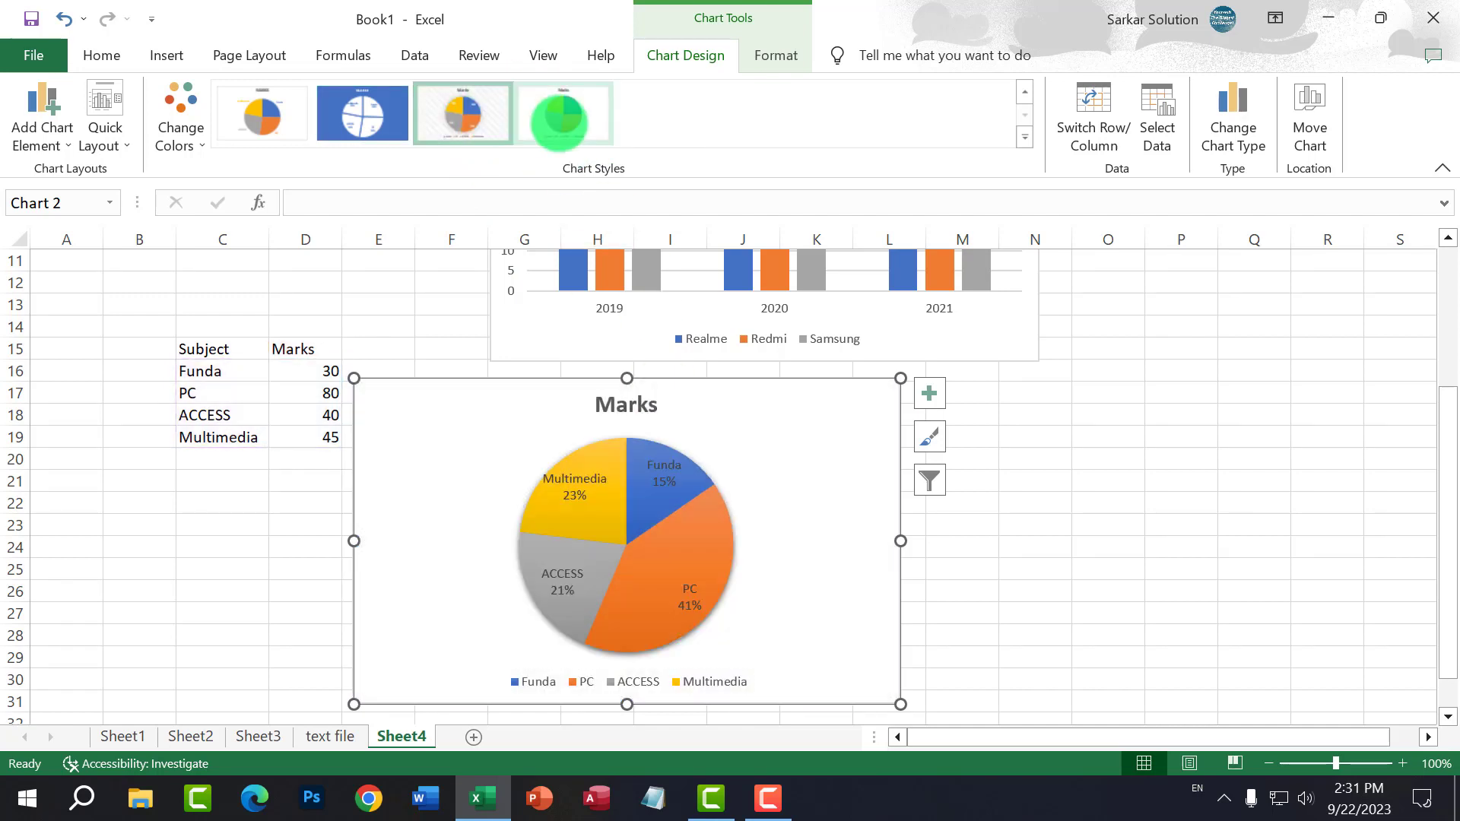
pyautogui.click(542, 136)
pyautogui.click(468, 118)
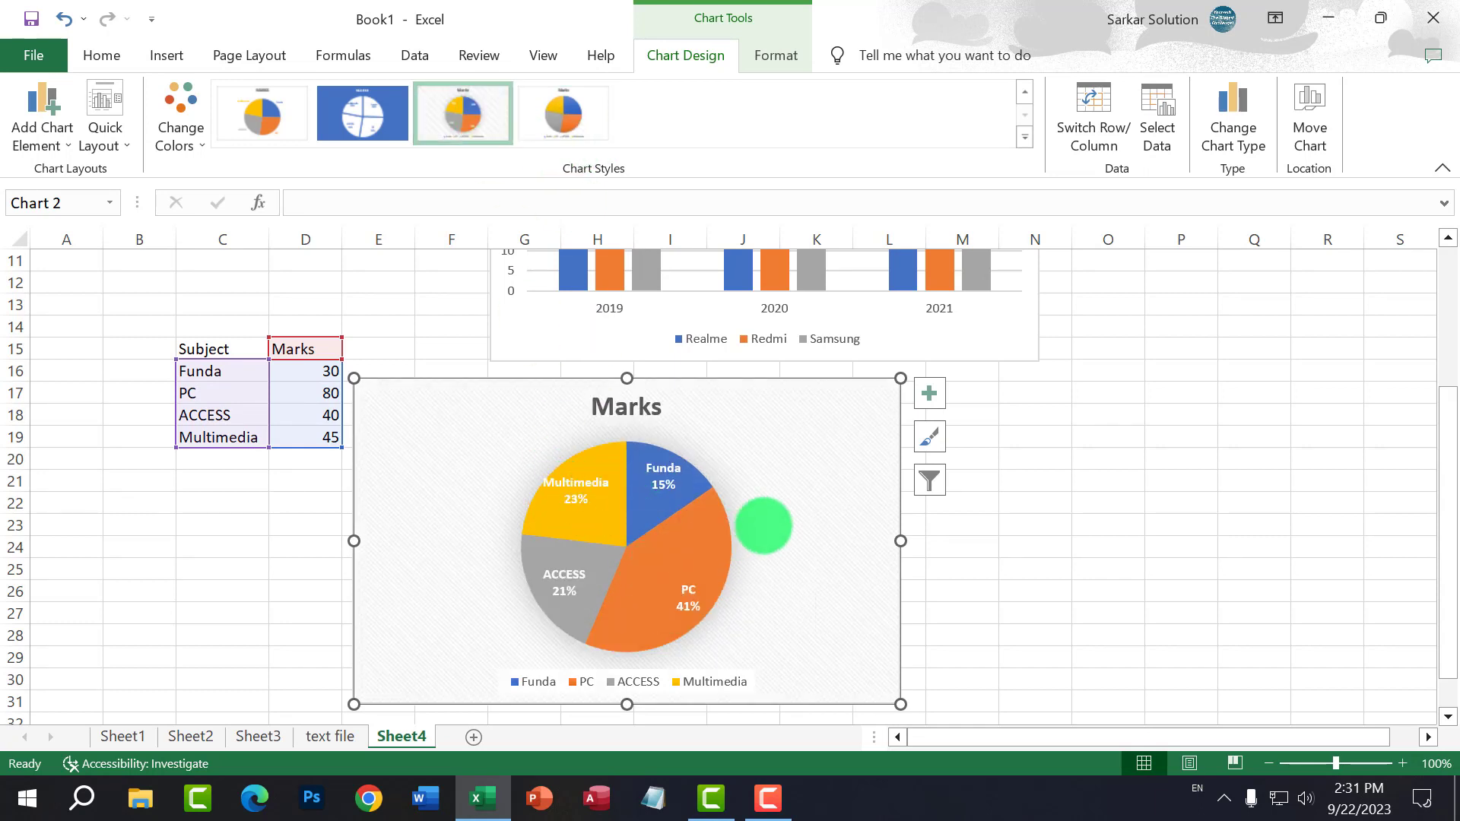
# Step: Restyle the Mobile Company column chart with the uppercase-title style that has the legend under the title and rotated data labels
pyautogui.scroll(3, 706, 388)
pyautogui.click(710, 303)
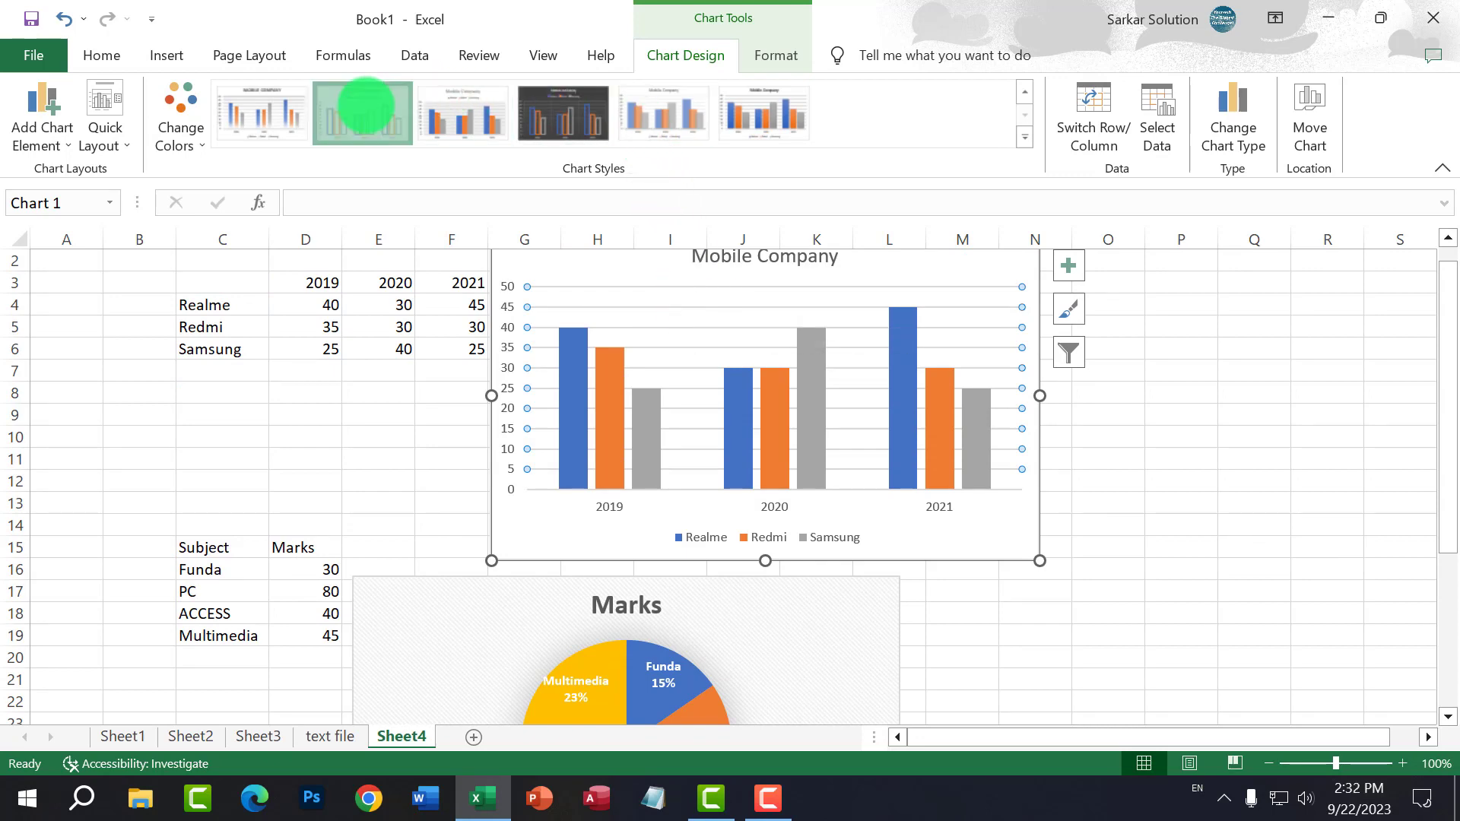
pyautogui.click(365, 113)
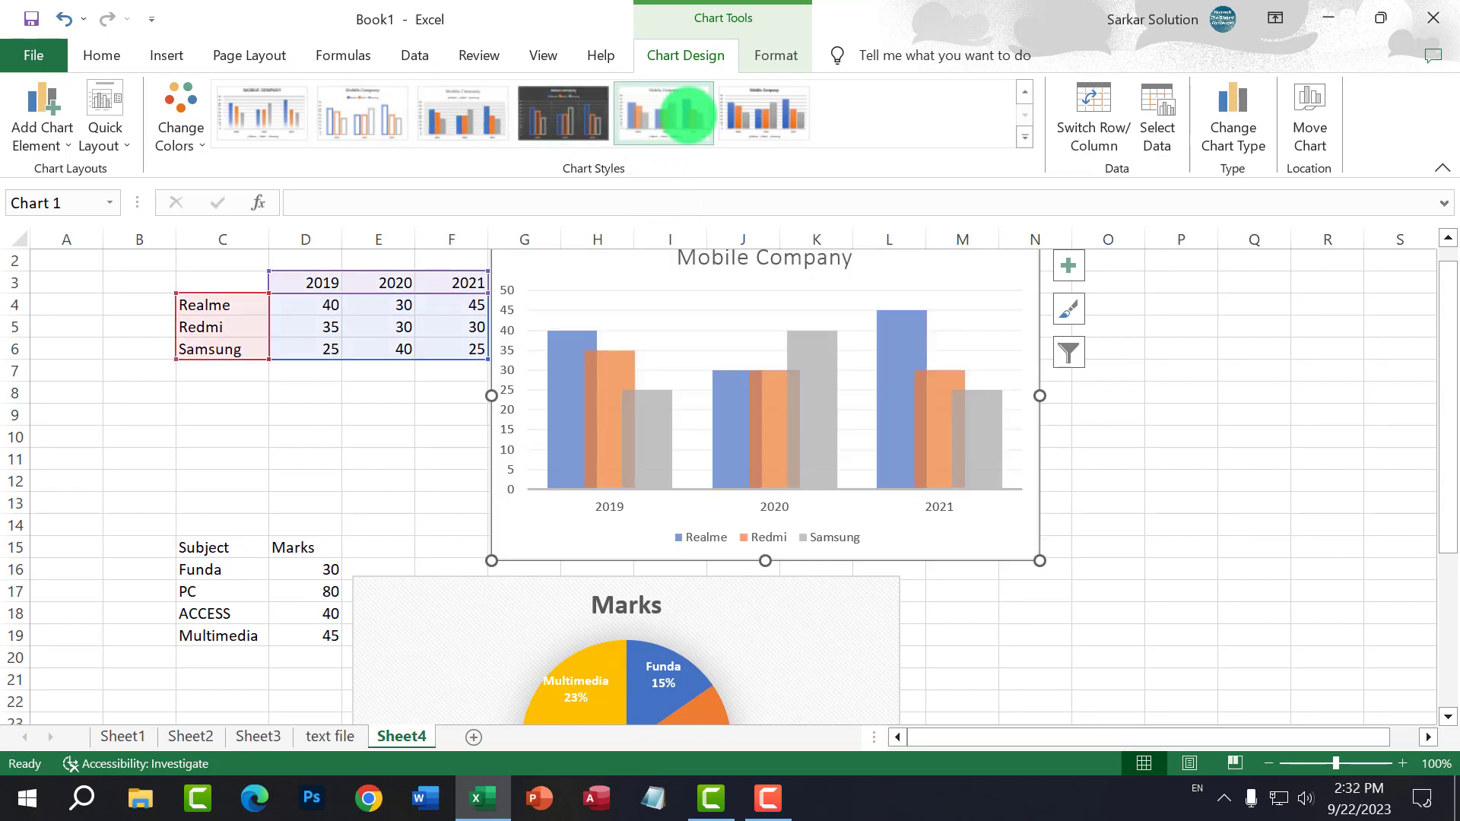
pyautogui.click(798, 128)
pyautogui.click(1024, 138)
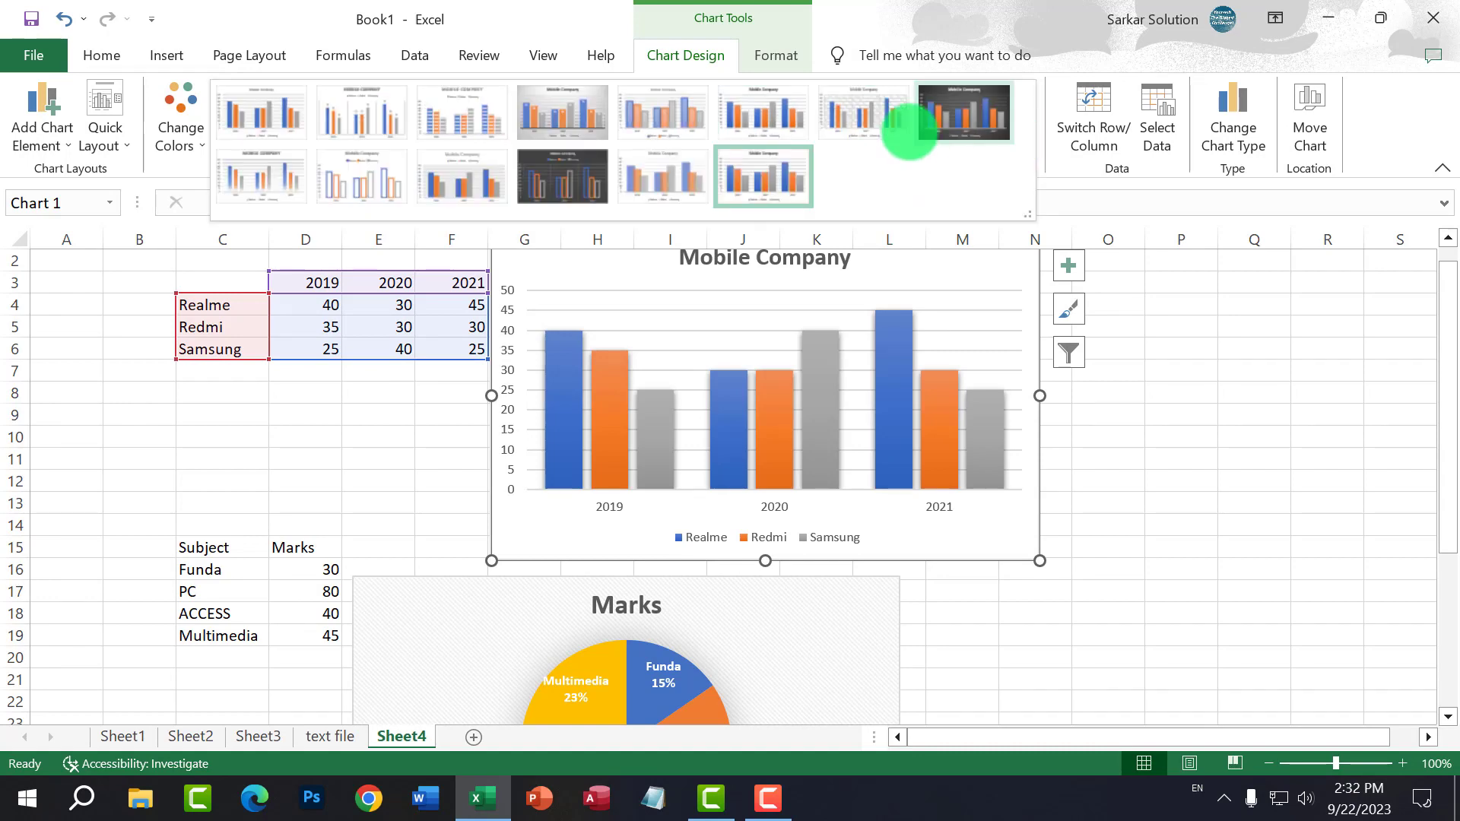
pyautogui.click(571, 118)
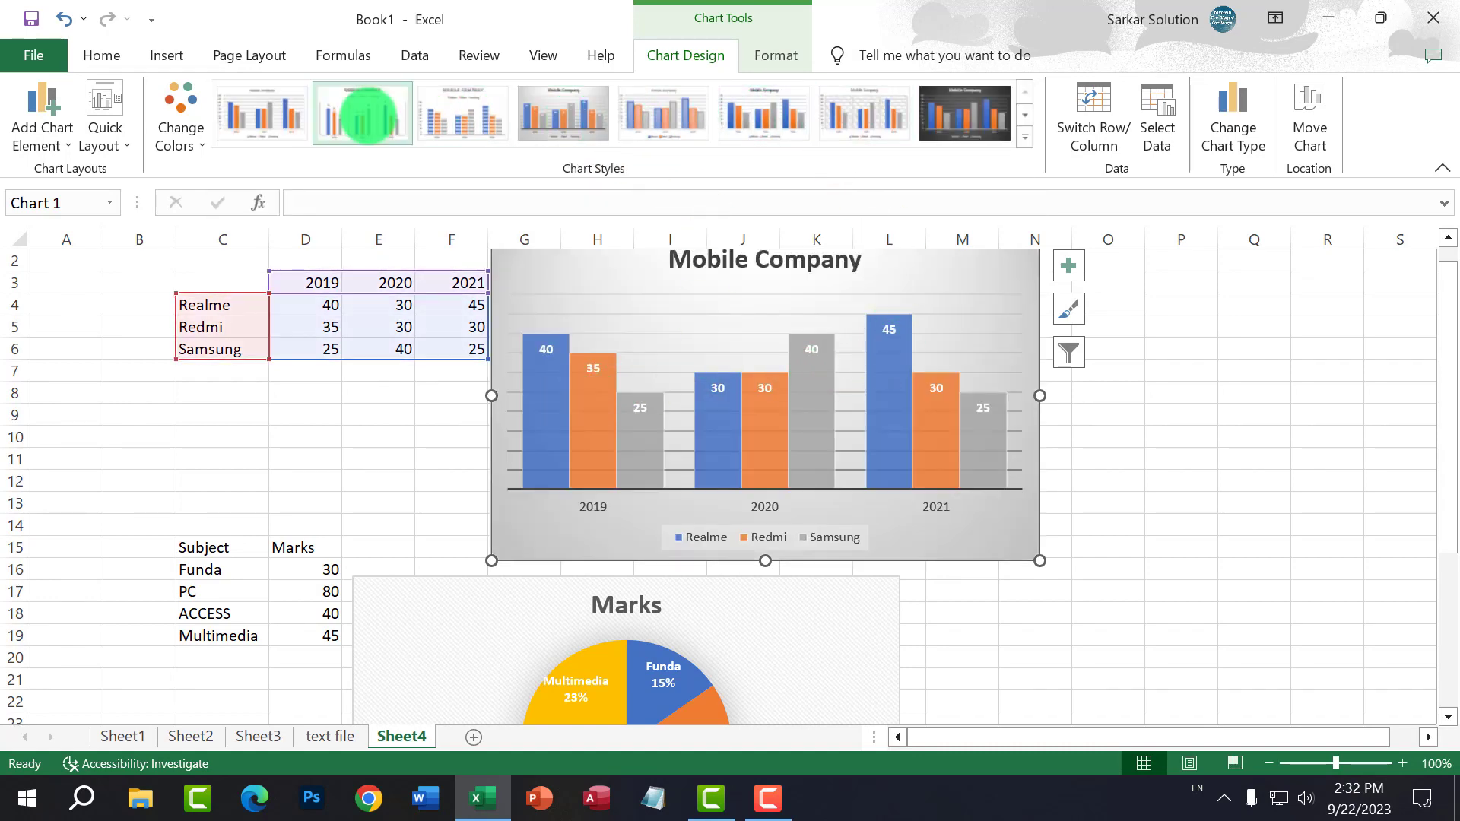
pyautogui.click(361, 115)
pyautogui.click(308, 391)
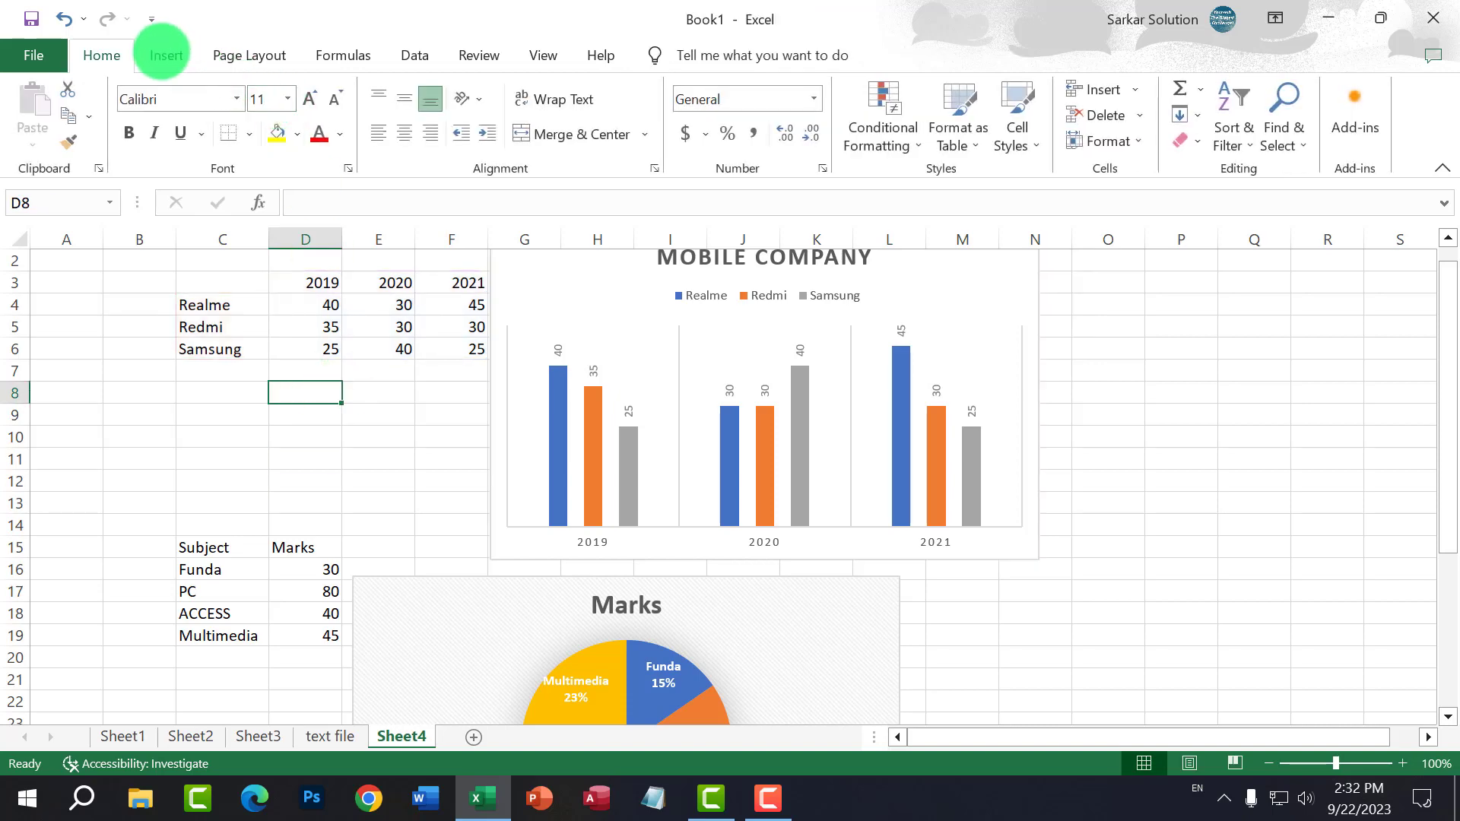
pyautogui.click(165, 54)
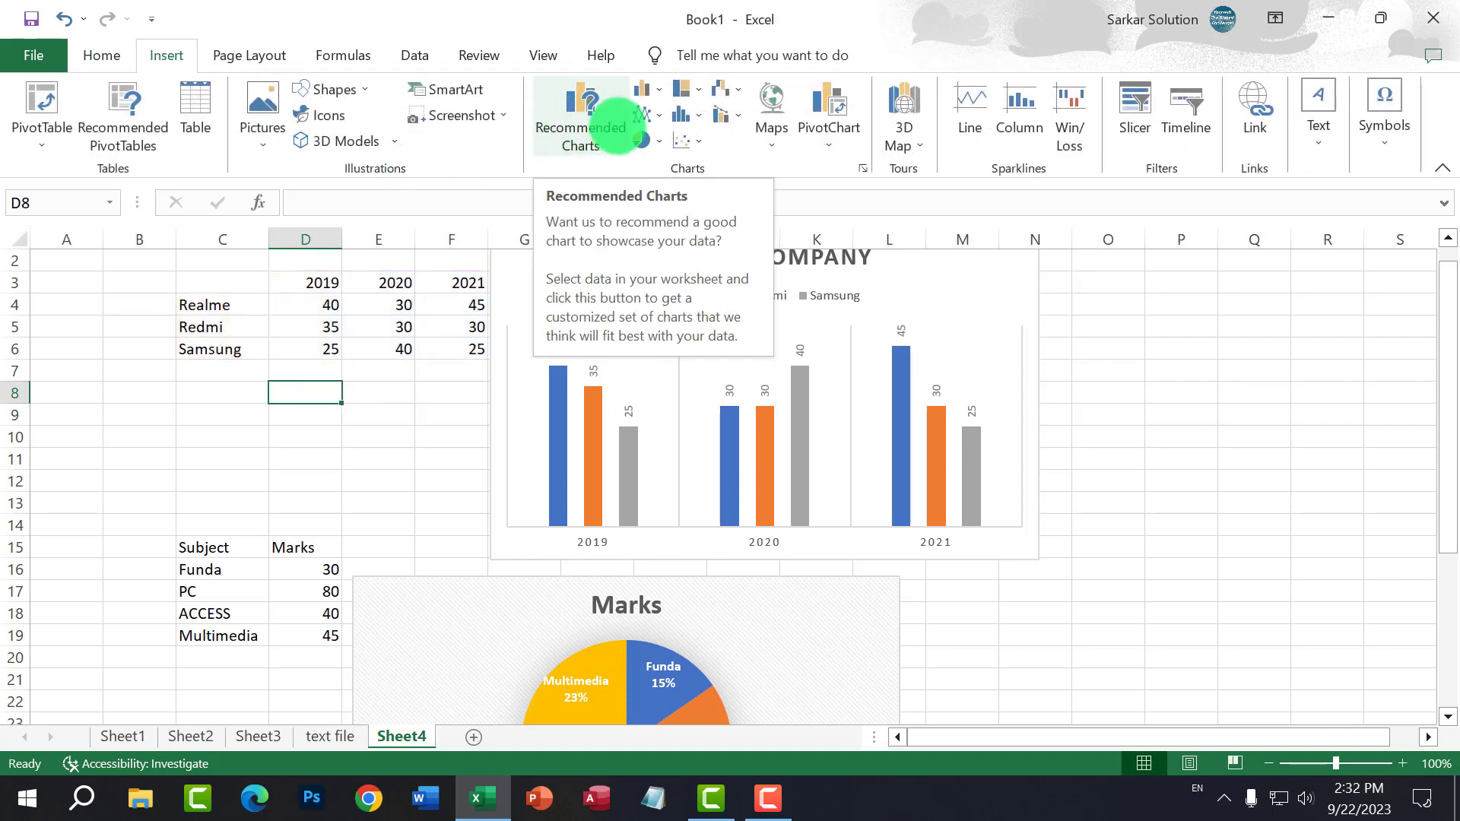
pyautogui.click(273, 417)
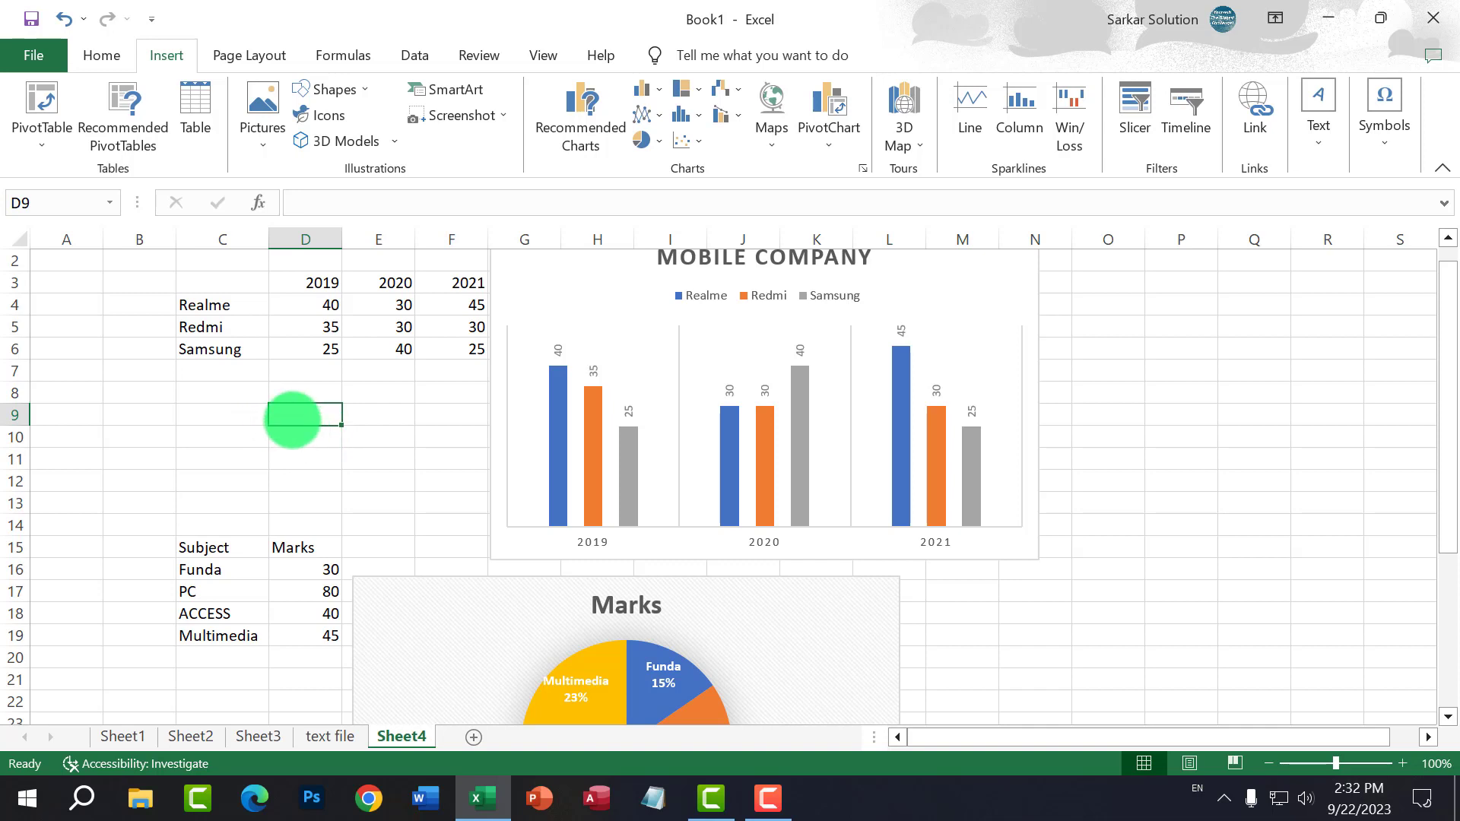
pyautogui.click(372, 500)
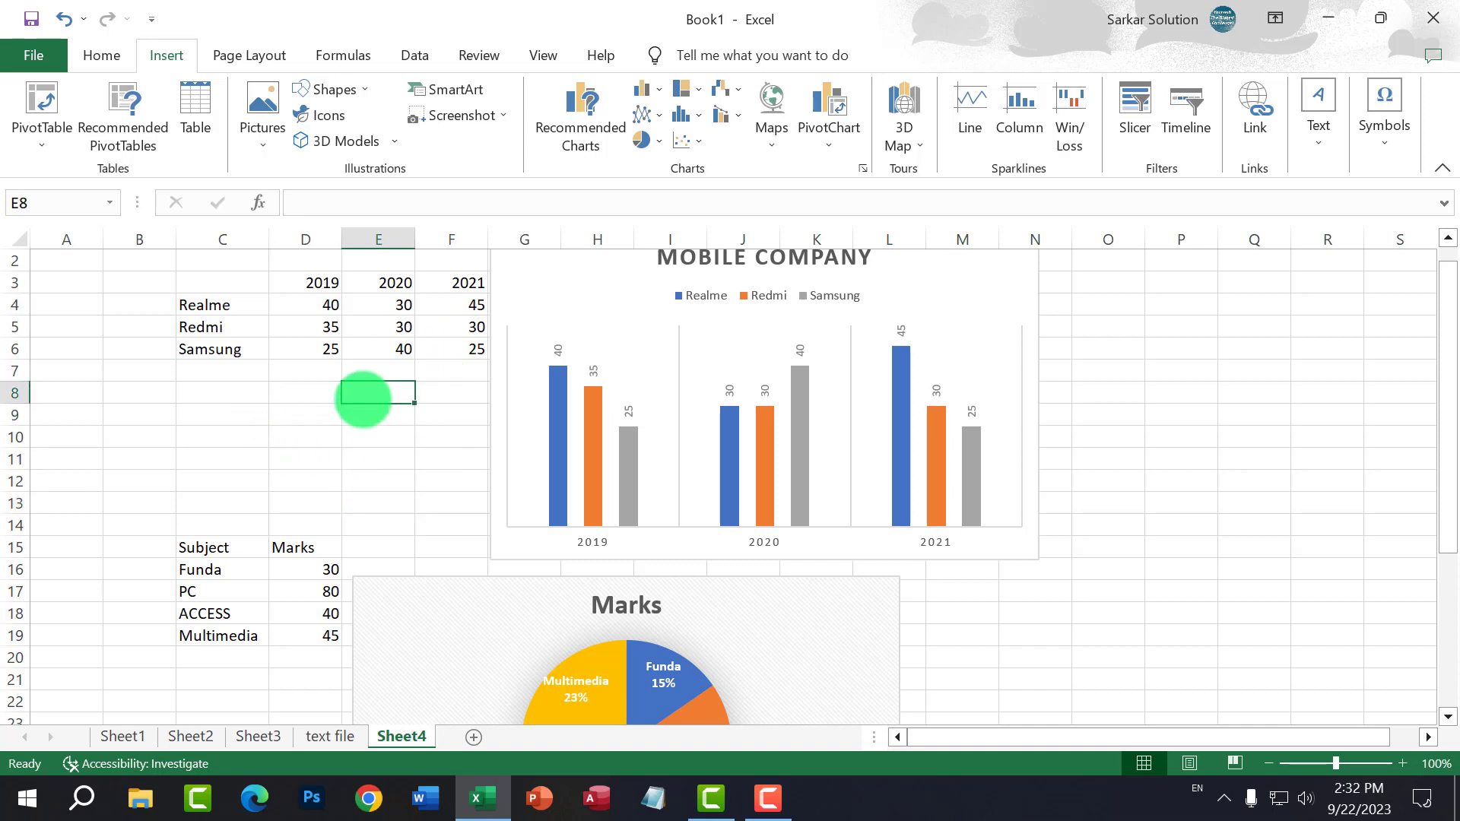
pyautogui.scroll(1, 363, 398)
pyautogui.moveTo(234, 304); pyautogui.dragTo(479, 371)
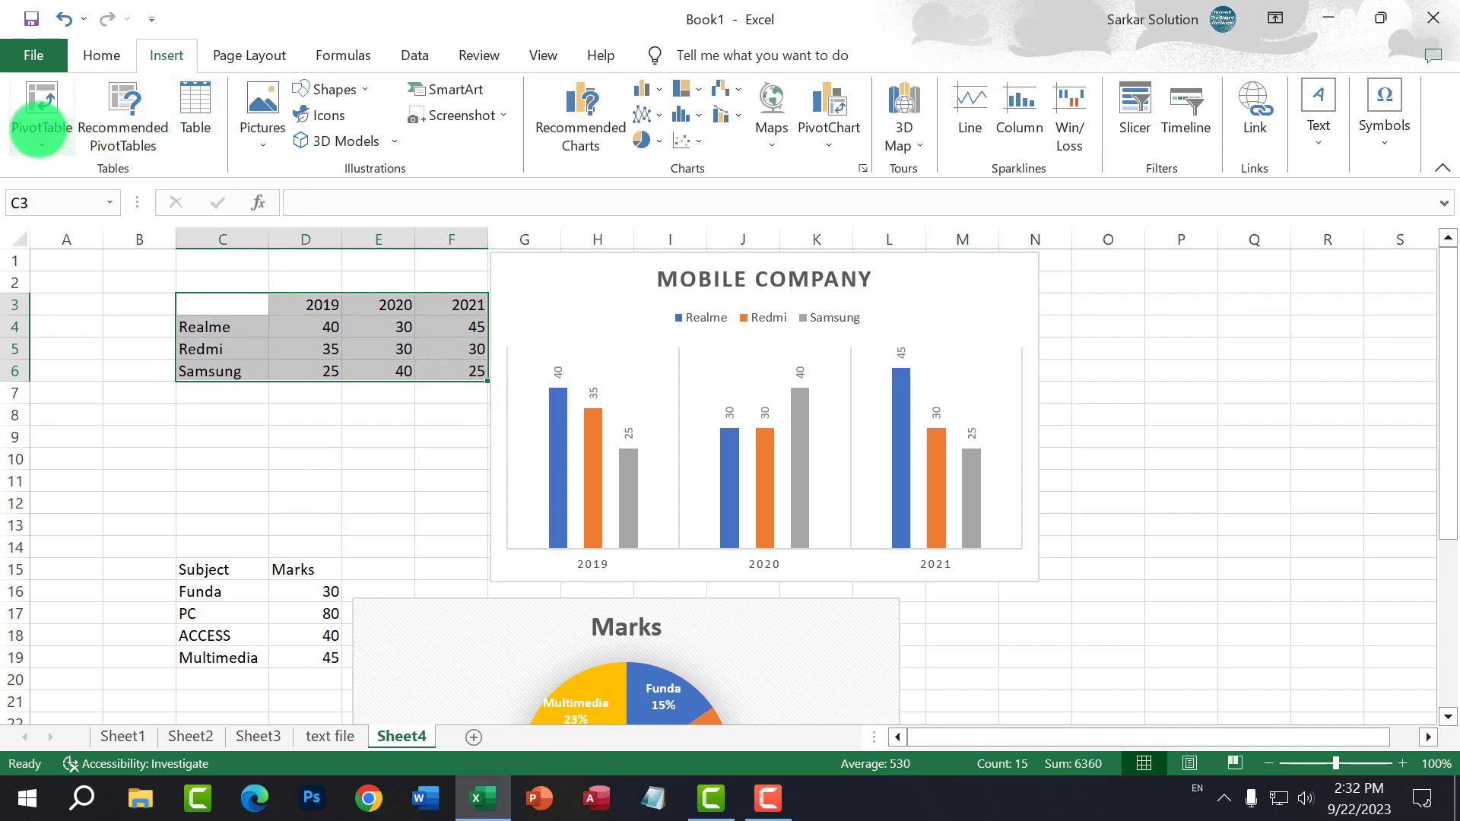
pyautogui.click(164, 524)
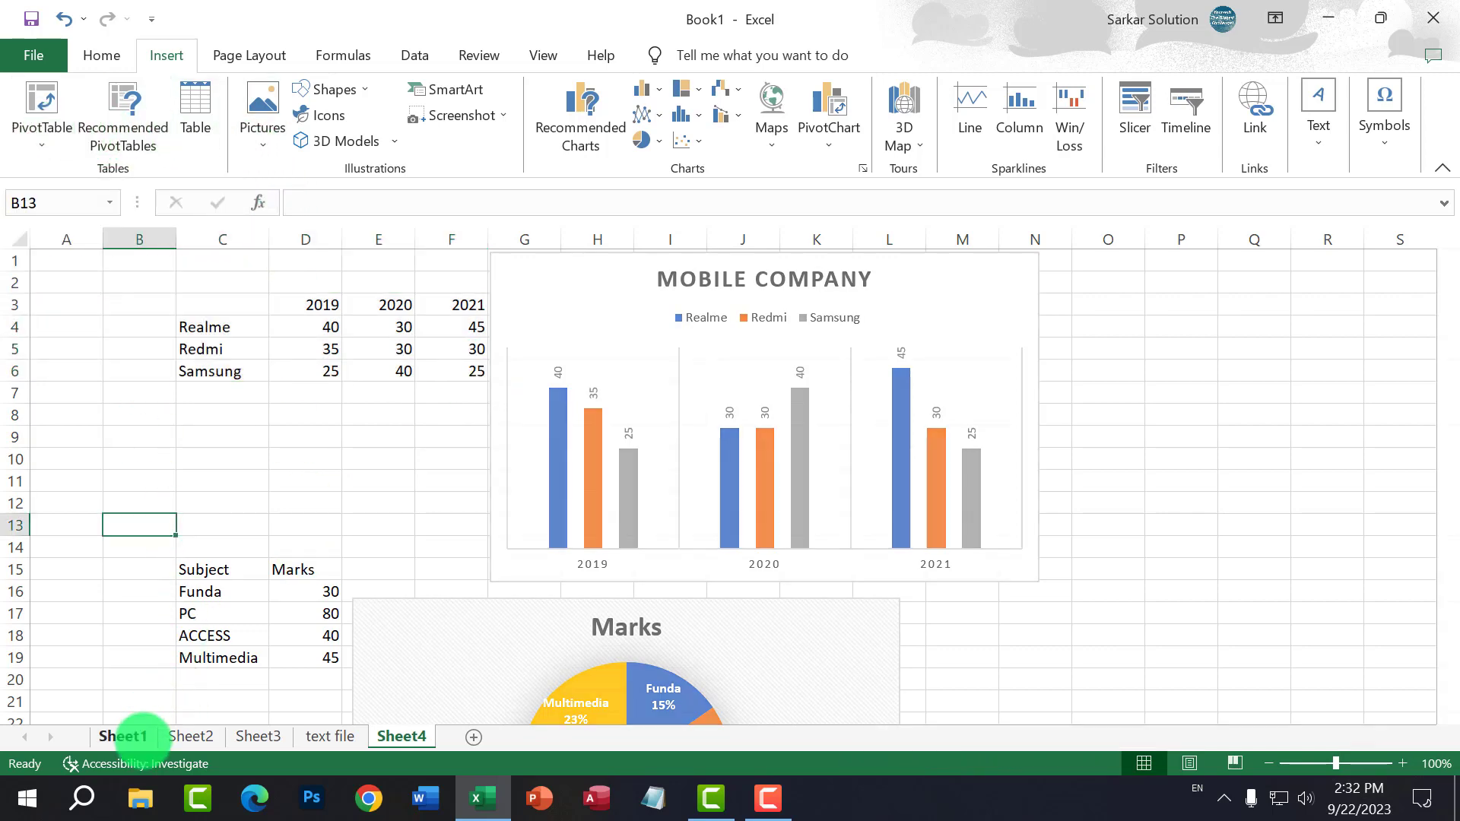
# Step: Copy the Student Information table on Sheet1 from the header row through S.no 25, range A3:E28
pyautogui.click(121, 736)
pyautogui.scroll(-2, 524, 520)
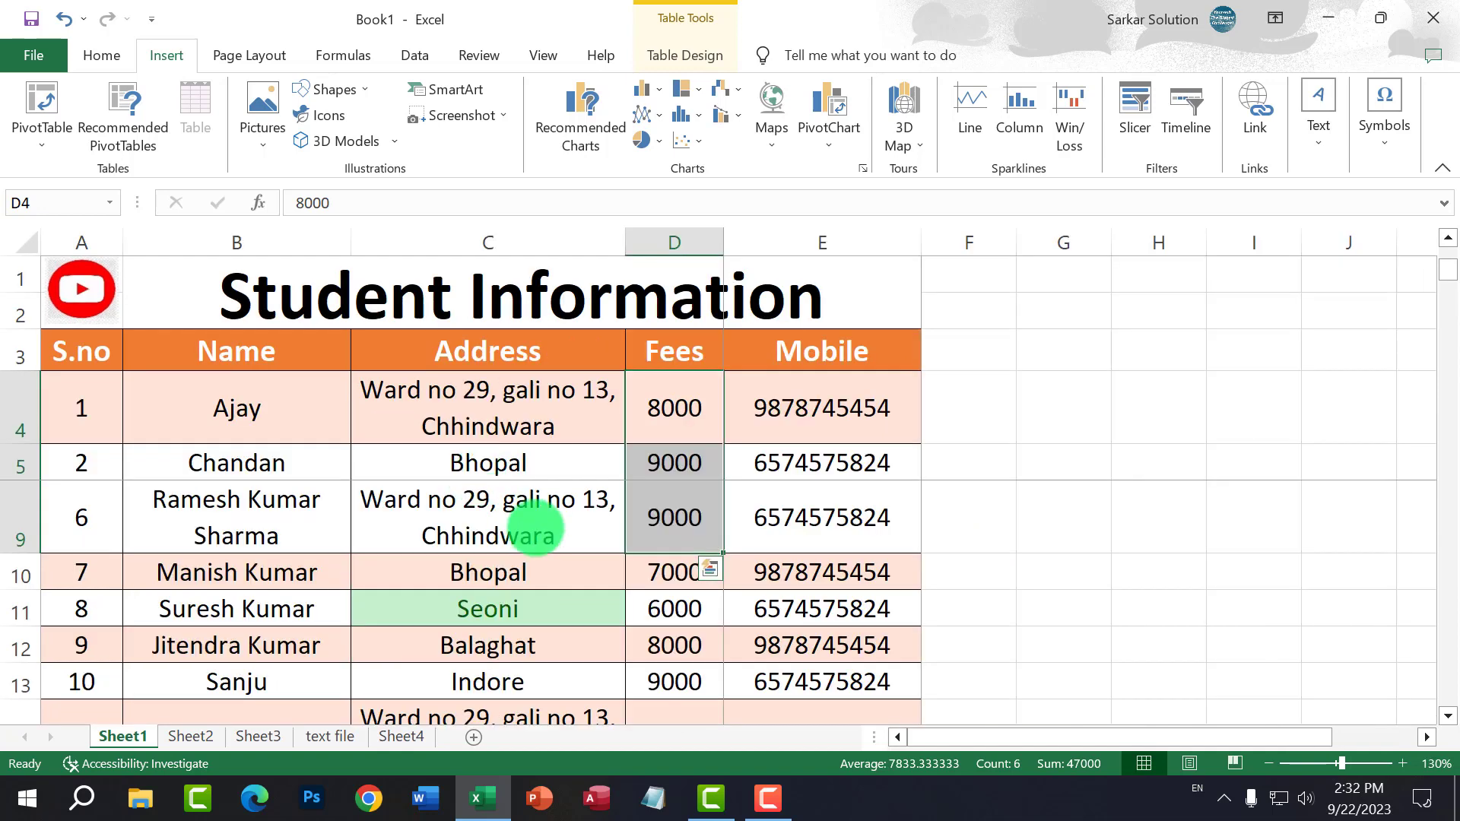
pyautogui.click(537, 524)
pyautogui.click(833, 532)
pyautogui.scroll(-1, 524, 485)
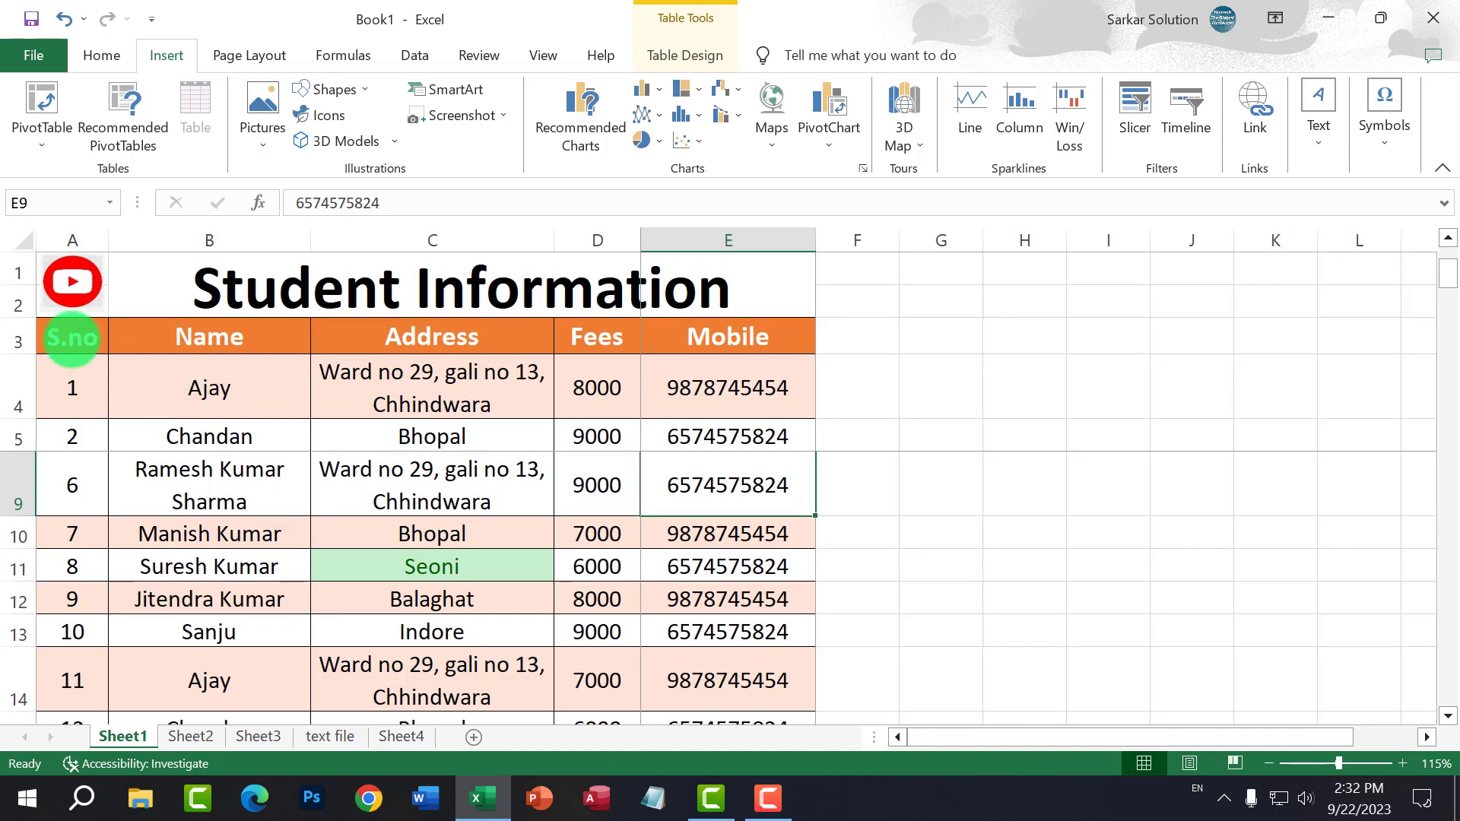
pyautogui.moveTo(72, 337); pyautogui.dragTo(698, 686)
pyautogui.scroll(-3, 698, 676)
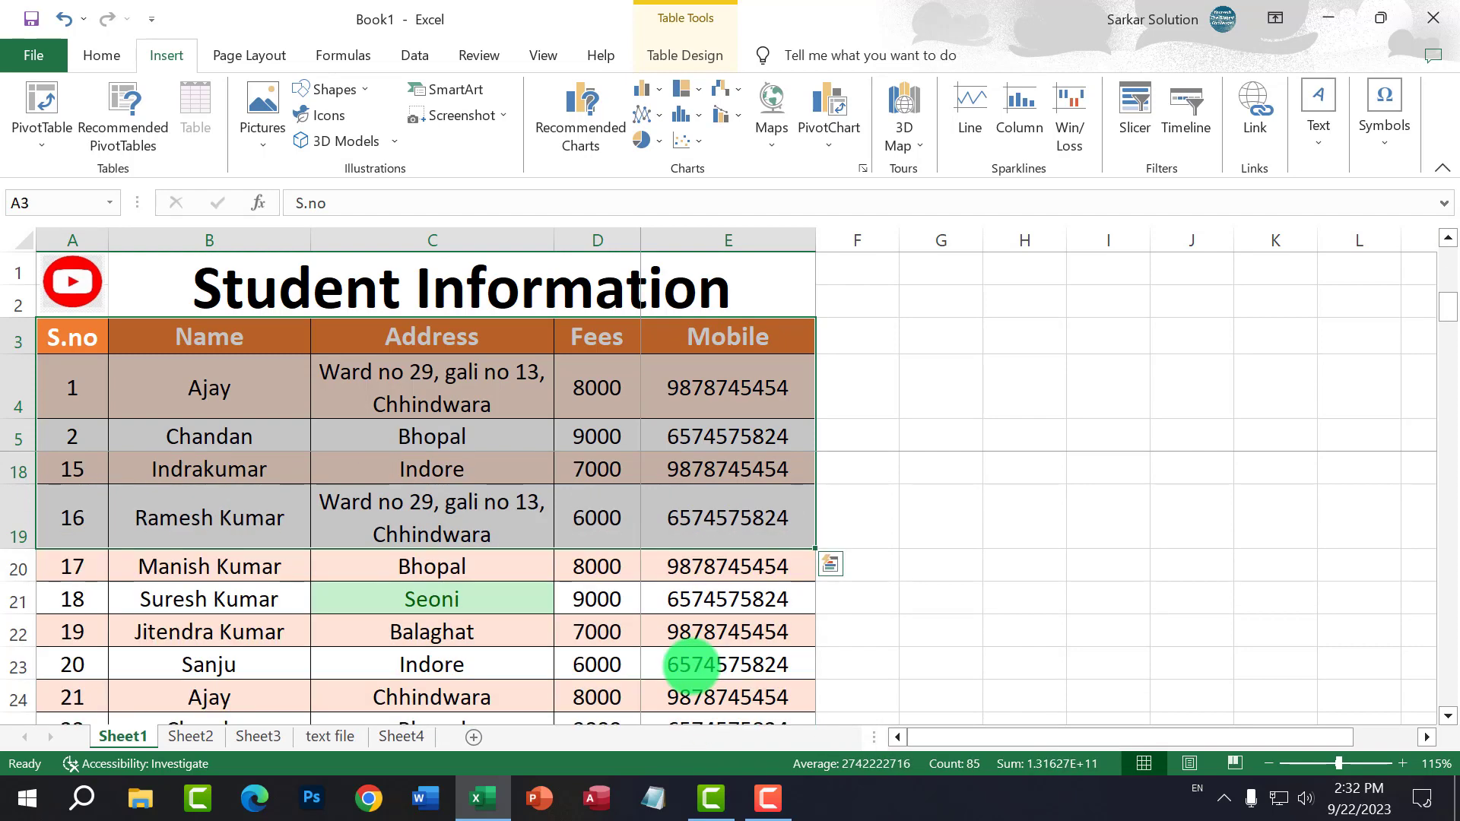
pyautogui.keyDown('shift'); pyautogui.click(706, 685); pyautogui.keyUp('shift')
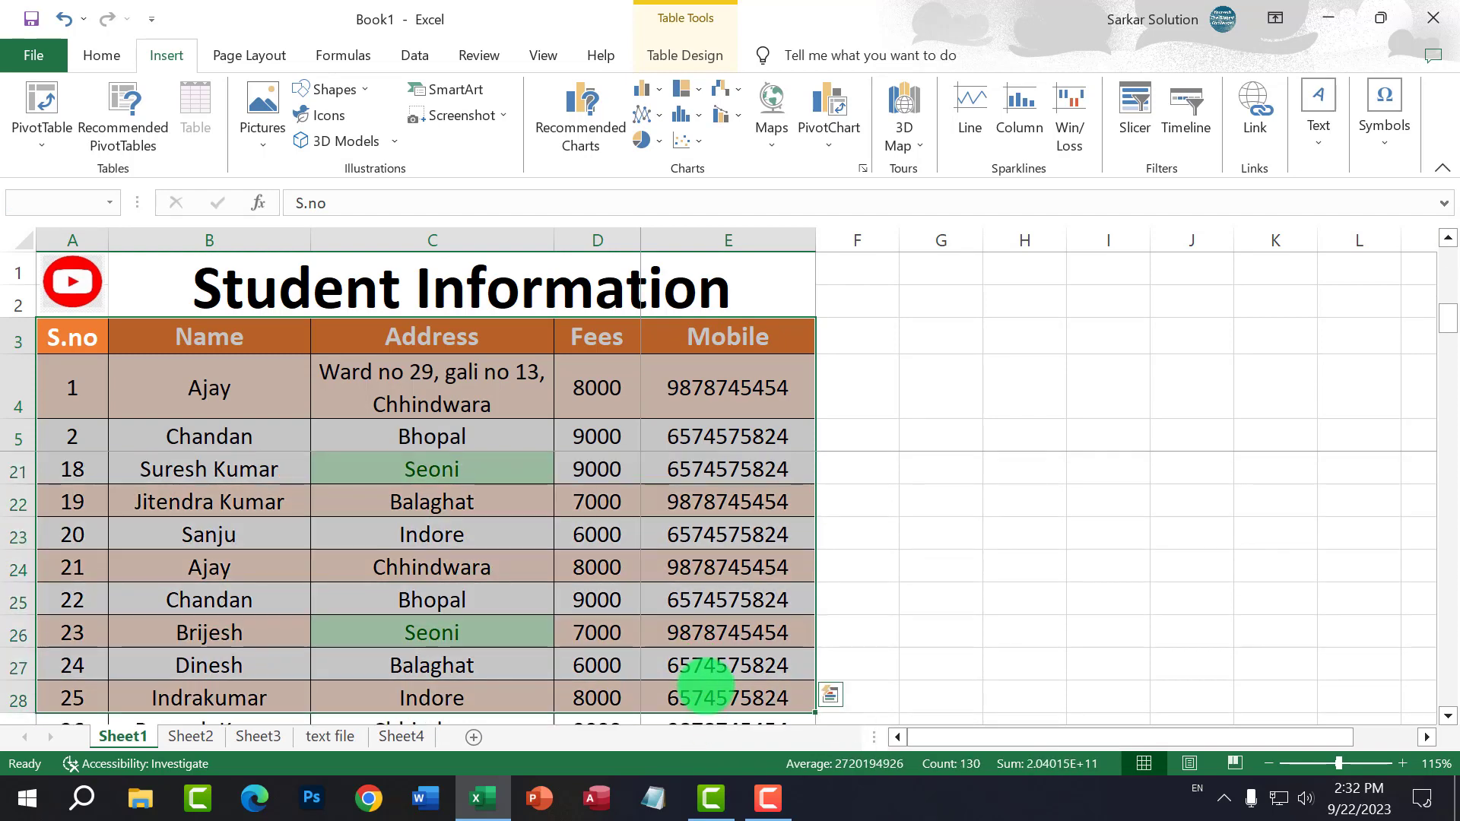
pyautogui.hotkey('ctrl', 'c')
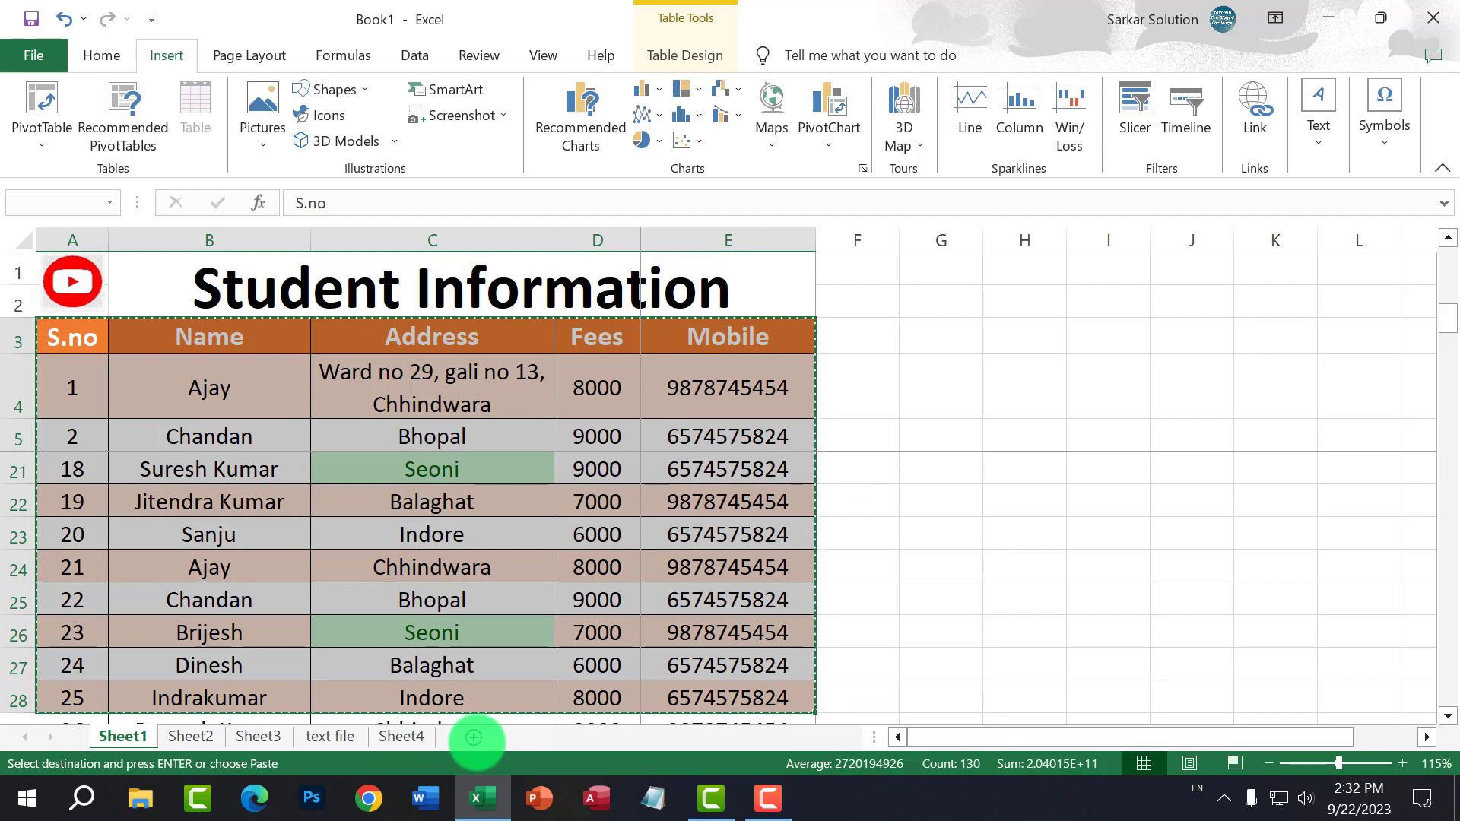
# Step: Paste the copied student table at A2 of a new worksheet and autofit the widths of columns A to E
pyautogui.click(474, 738)
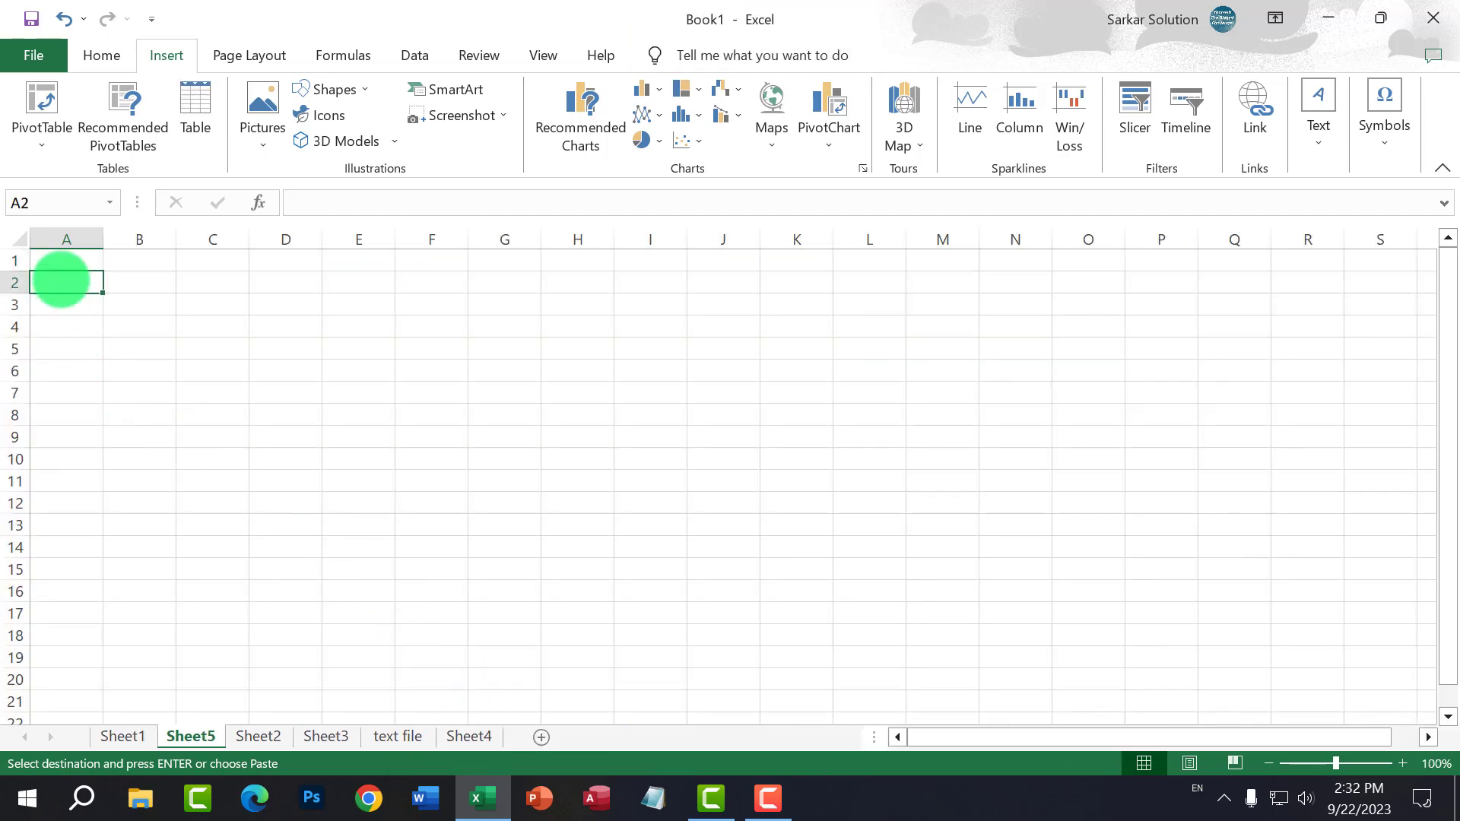
pyautogui.hotkey('ctrl', 'v')
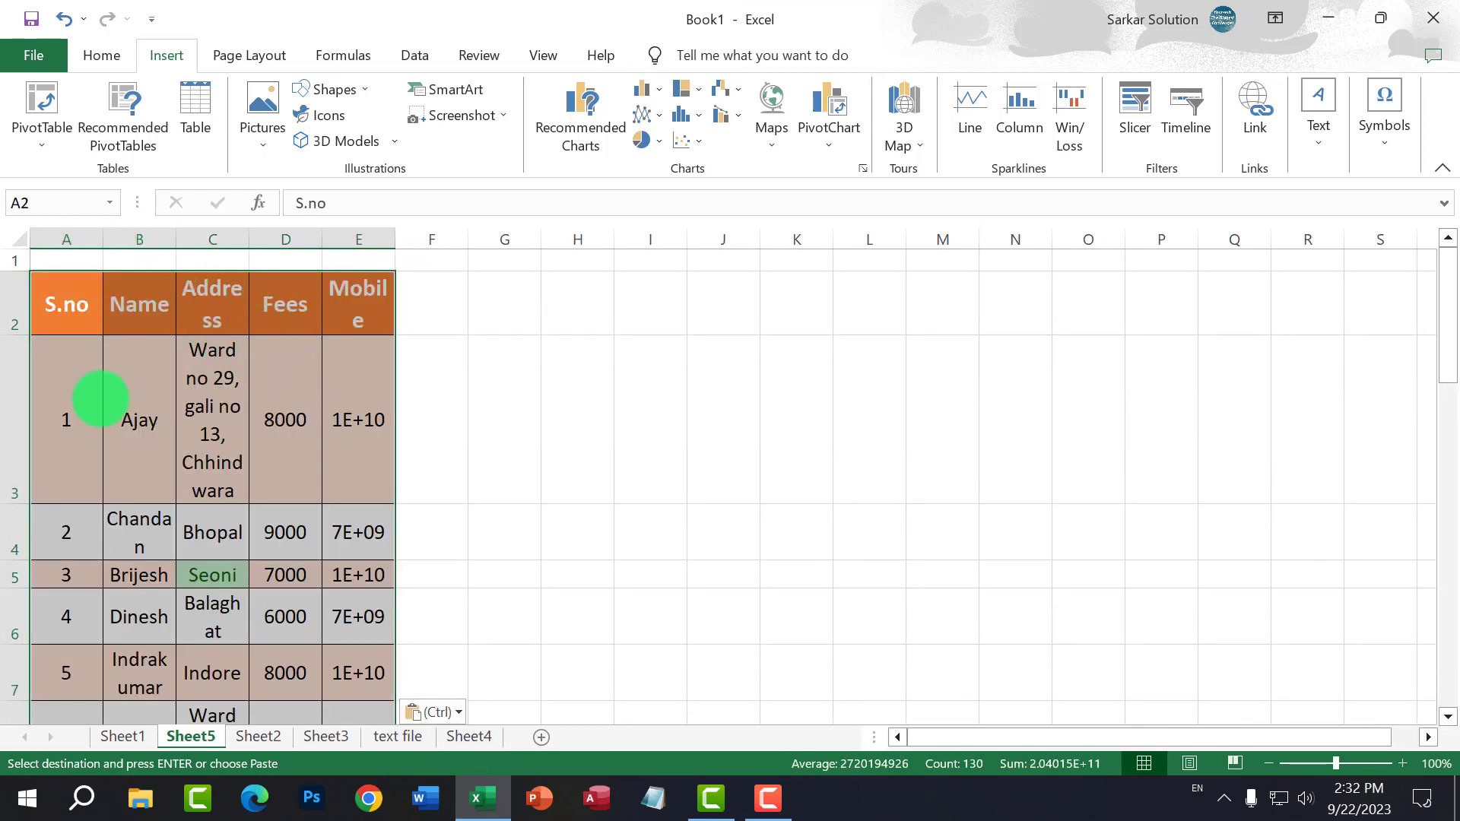
pyautogui.moveTo(80, 258); pyautogui.dragTo(357, 239)
pyautogui.click(114, 53)
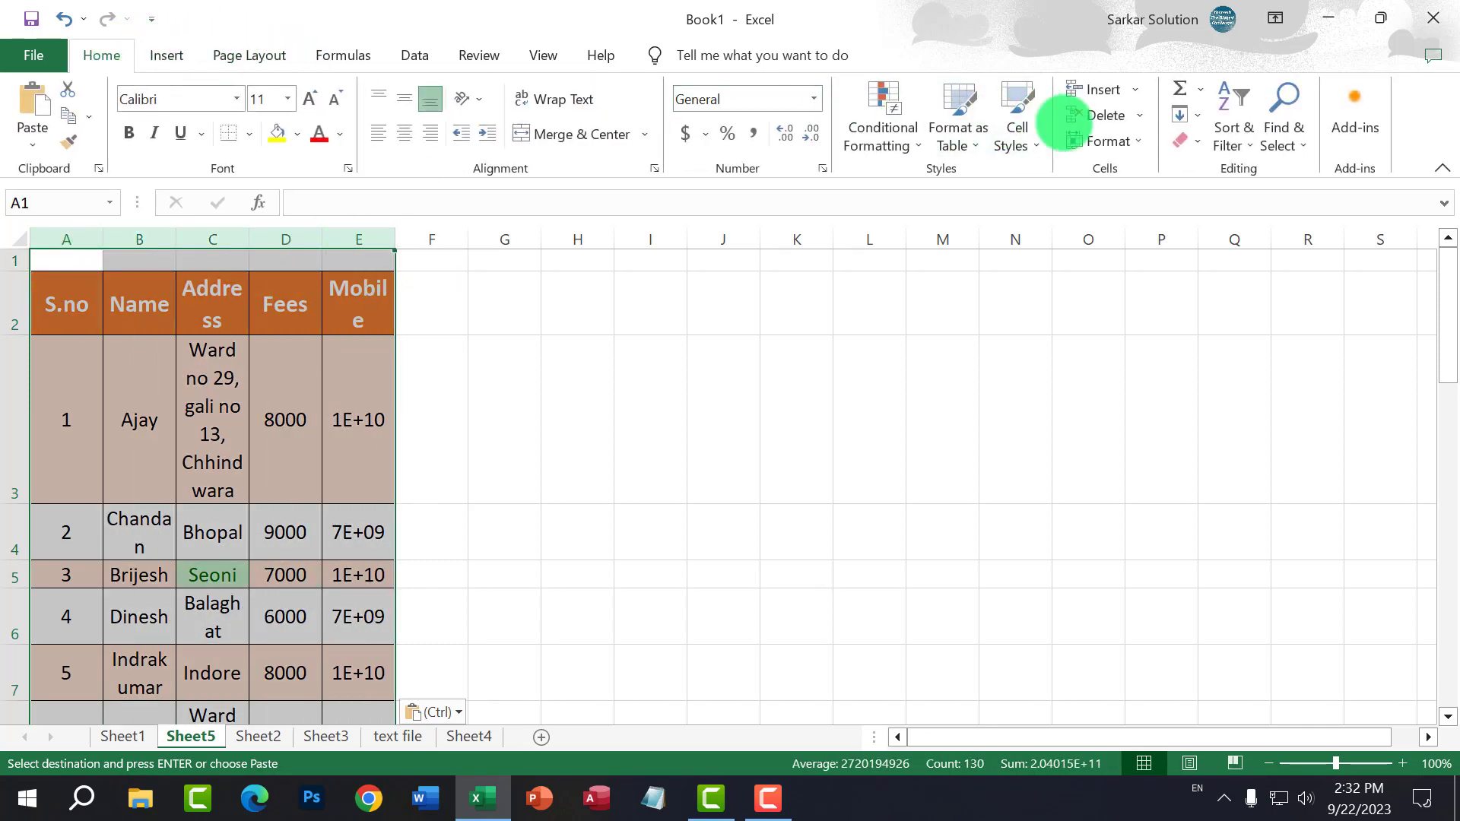
pyautogui.click(1108, 141)
pyautogui.click(1161, 286)
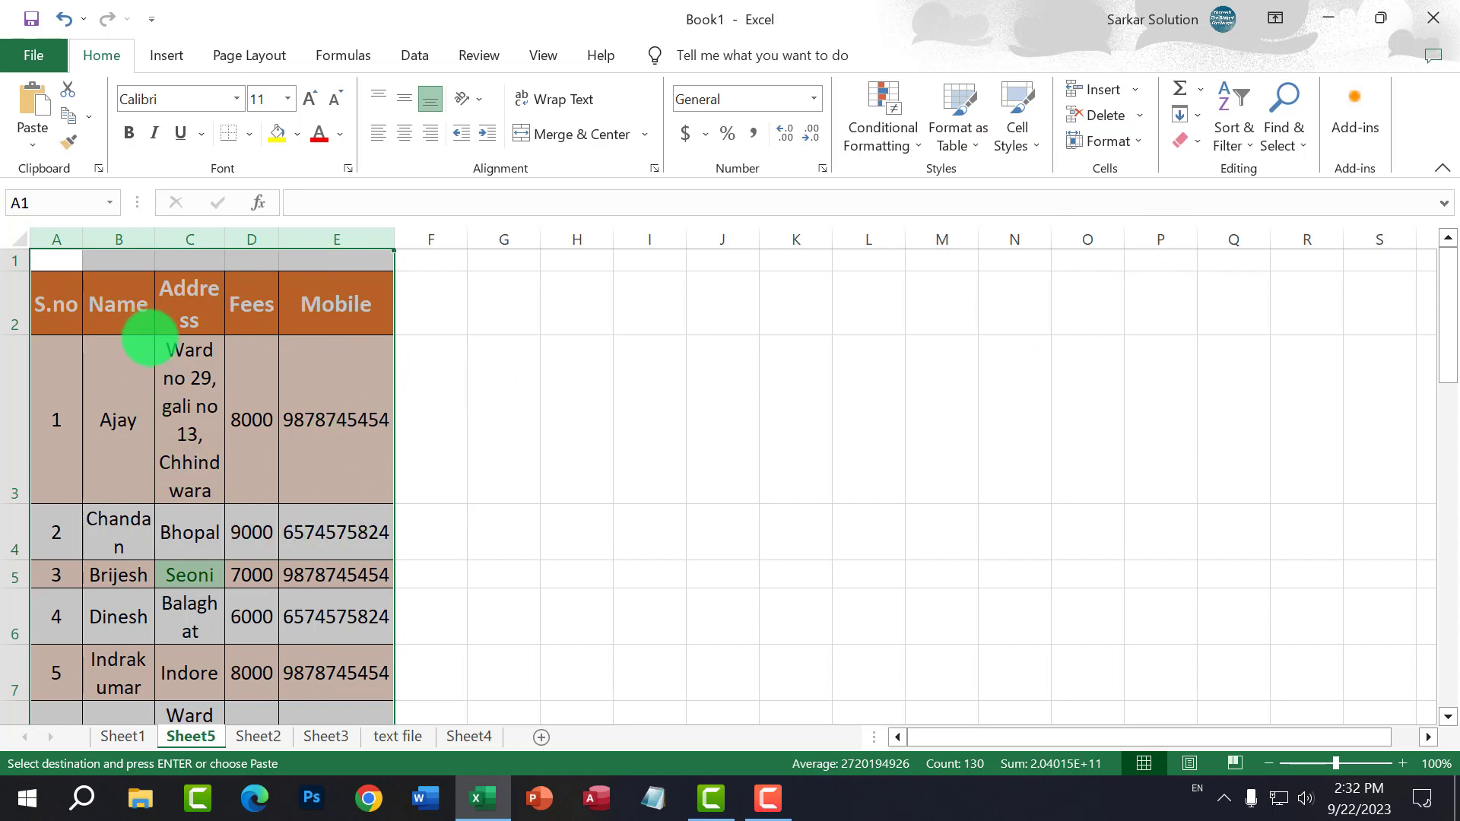
# Step: Widen the Address, Name and Fees columns so their contents have more room
pyautogui.click(184, 349)
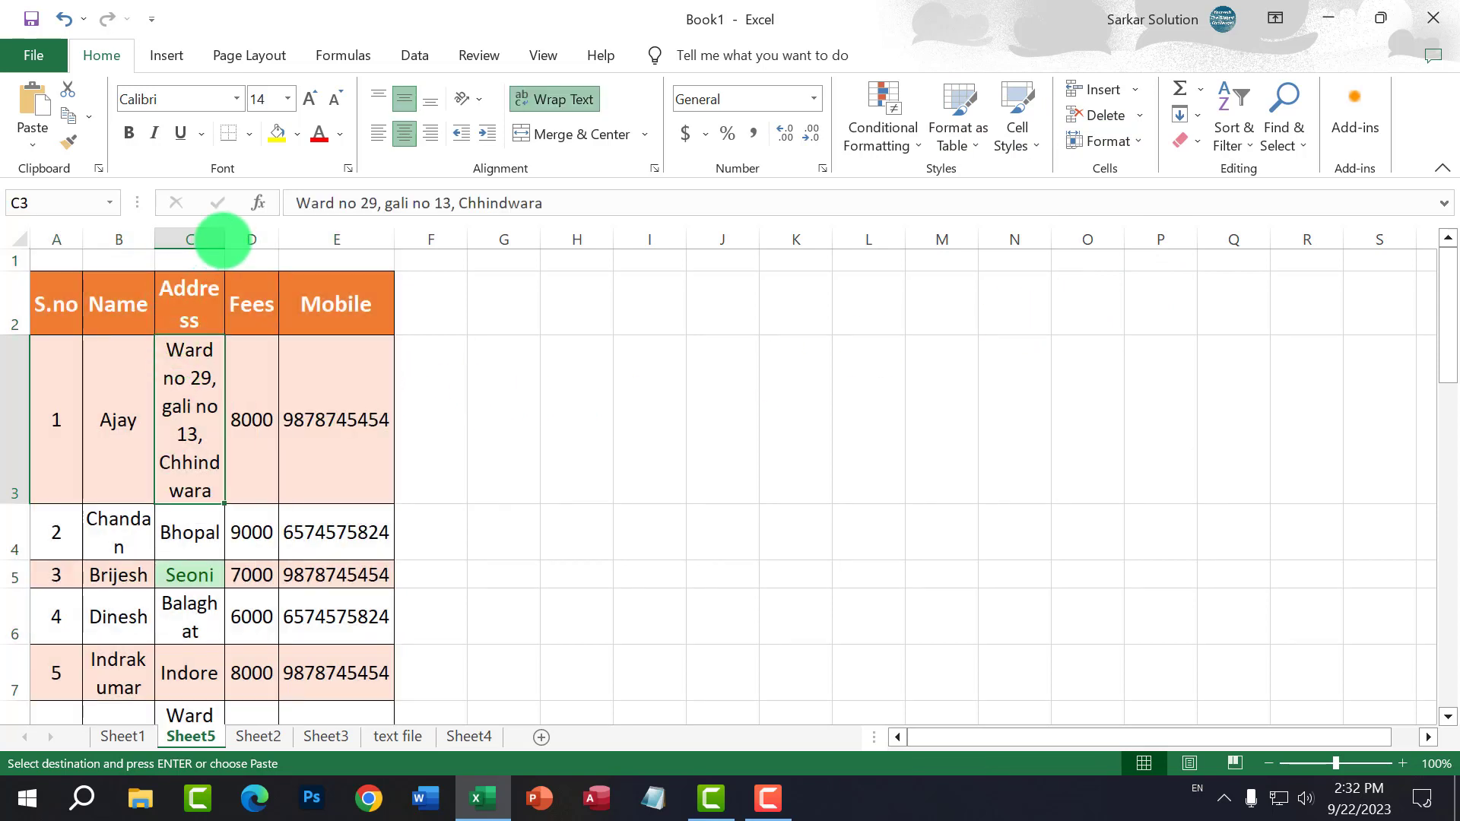
pyautogui.moveTo(223, 242); pyautogui.dragTo(349, 237)
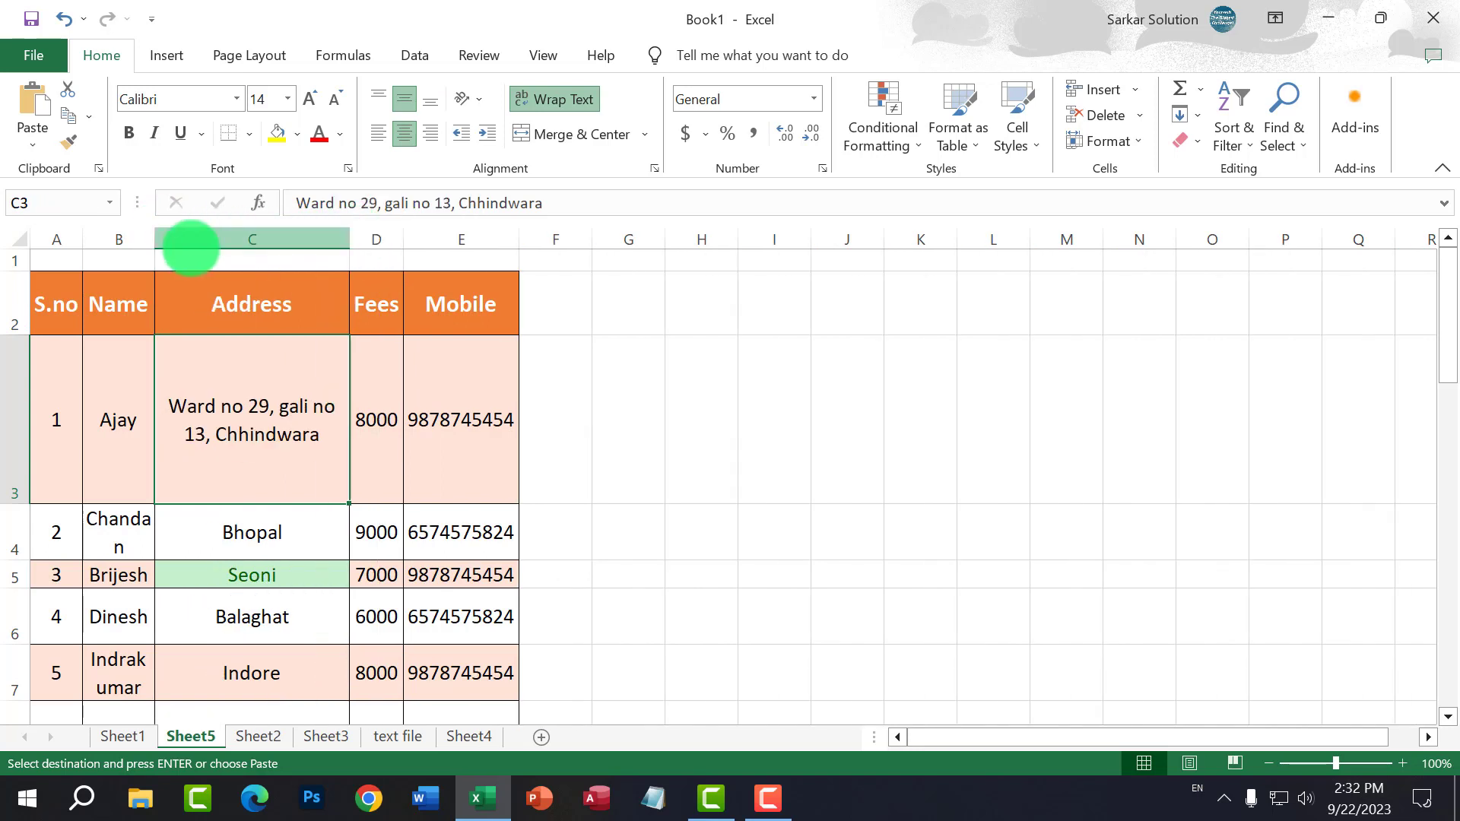
pyautogui.moveTo(158, 247); pyautogui.dragTo(222, 246)
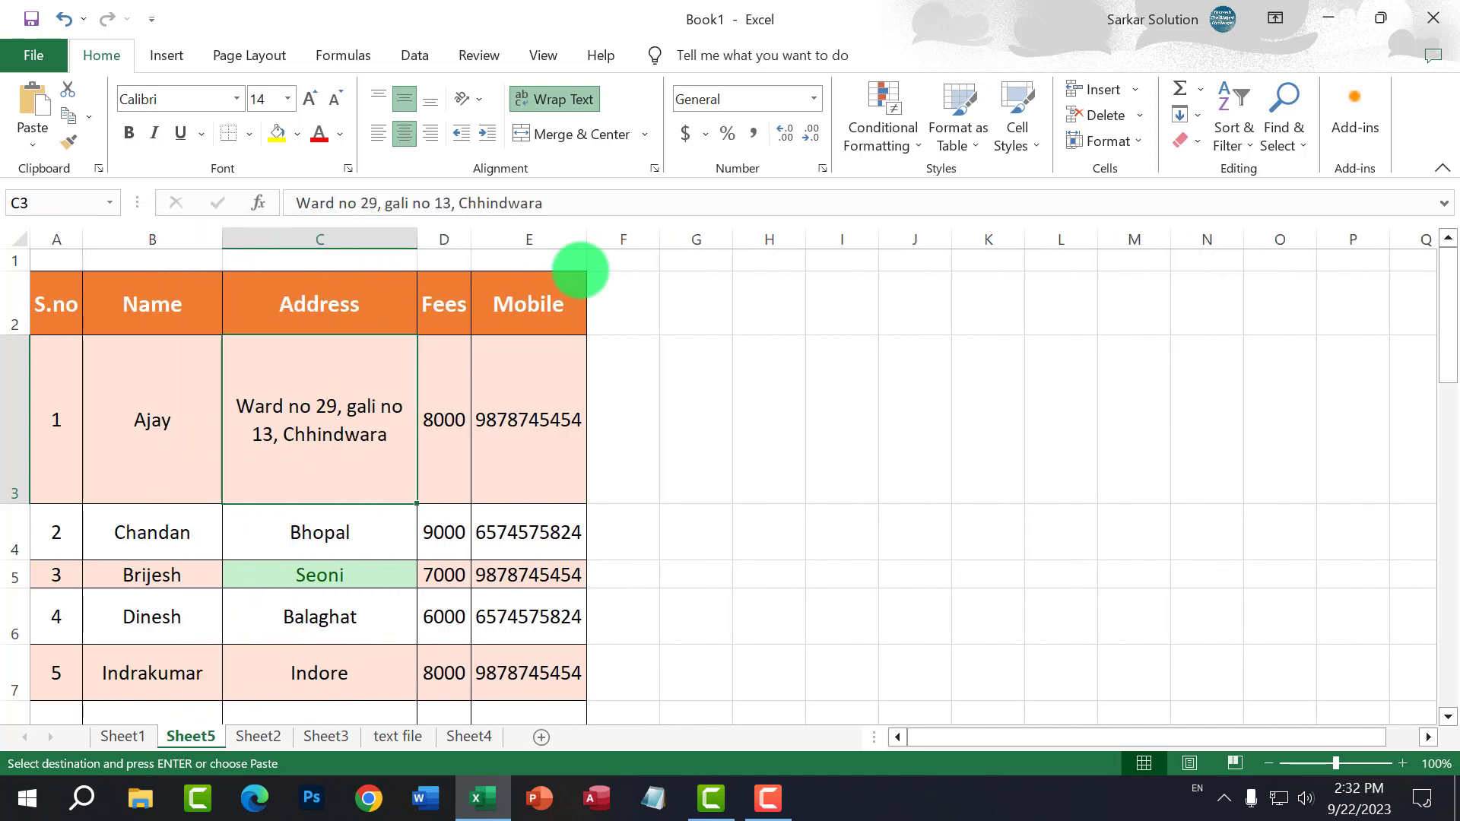
pyautogui.moveTo(472, 237); pyautogui.dragTo(546, 258)
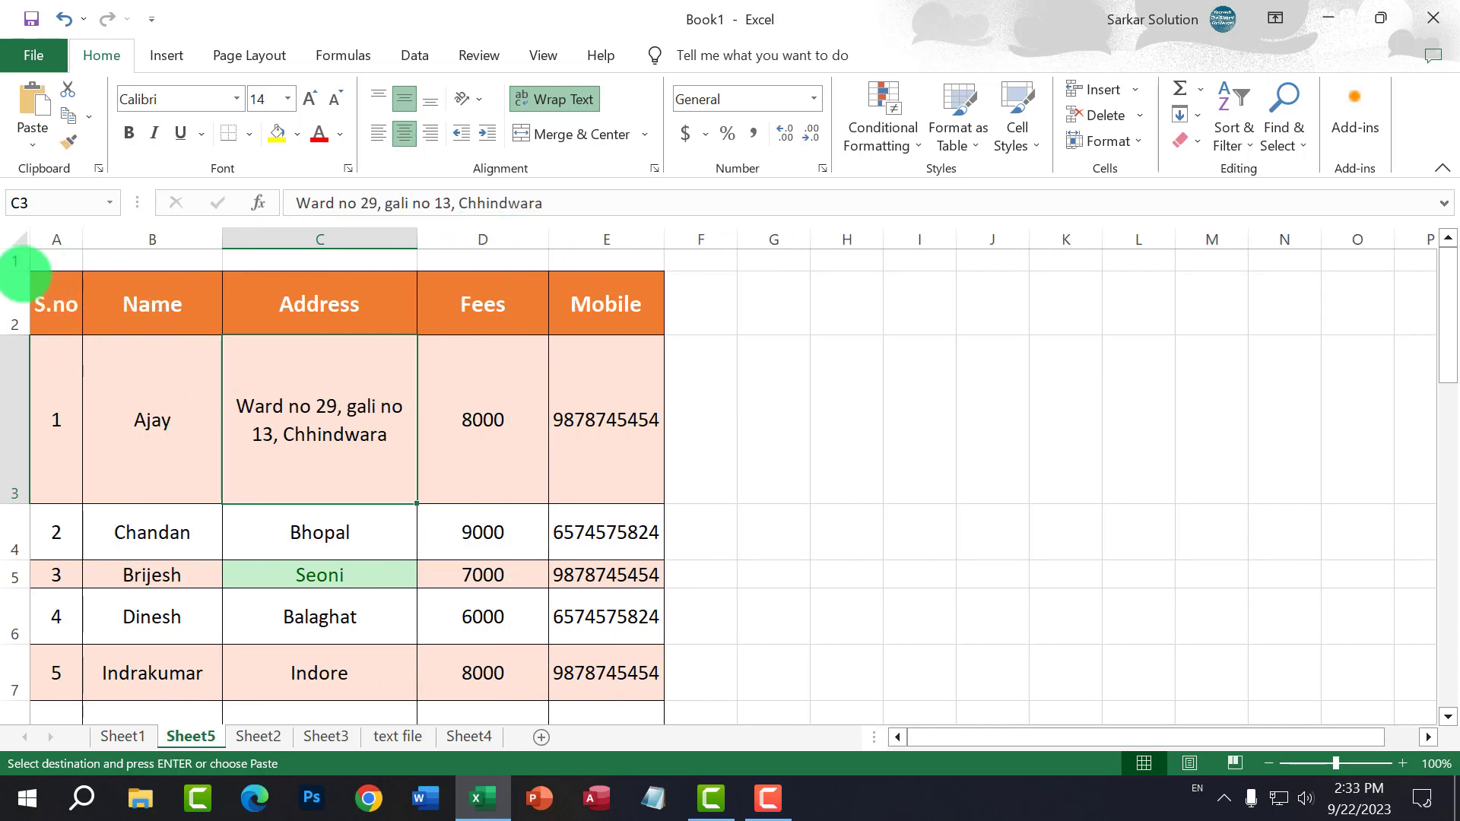
# Step: Autofit the row heights of the student table across columns A to E
pyautogui.moveTo(42, 242); pyautogui.dragTo(597, 243)
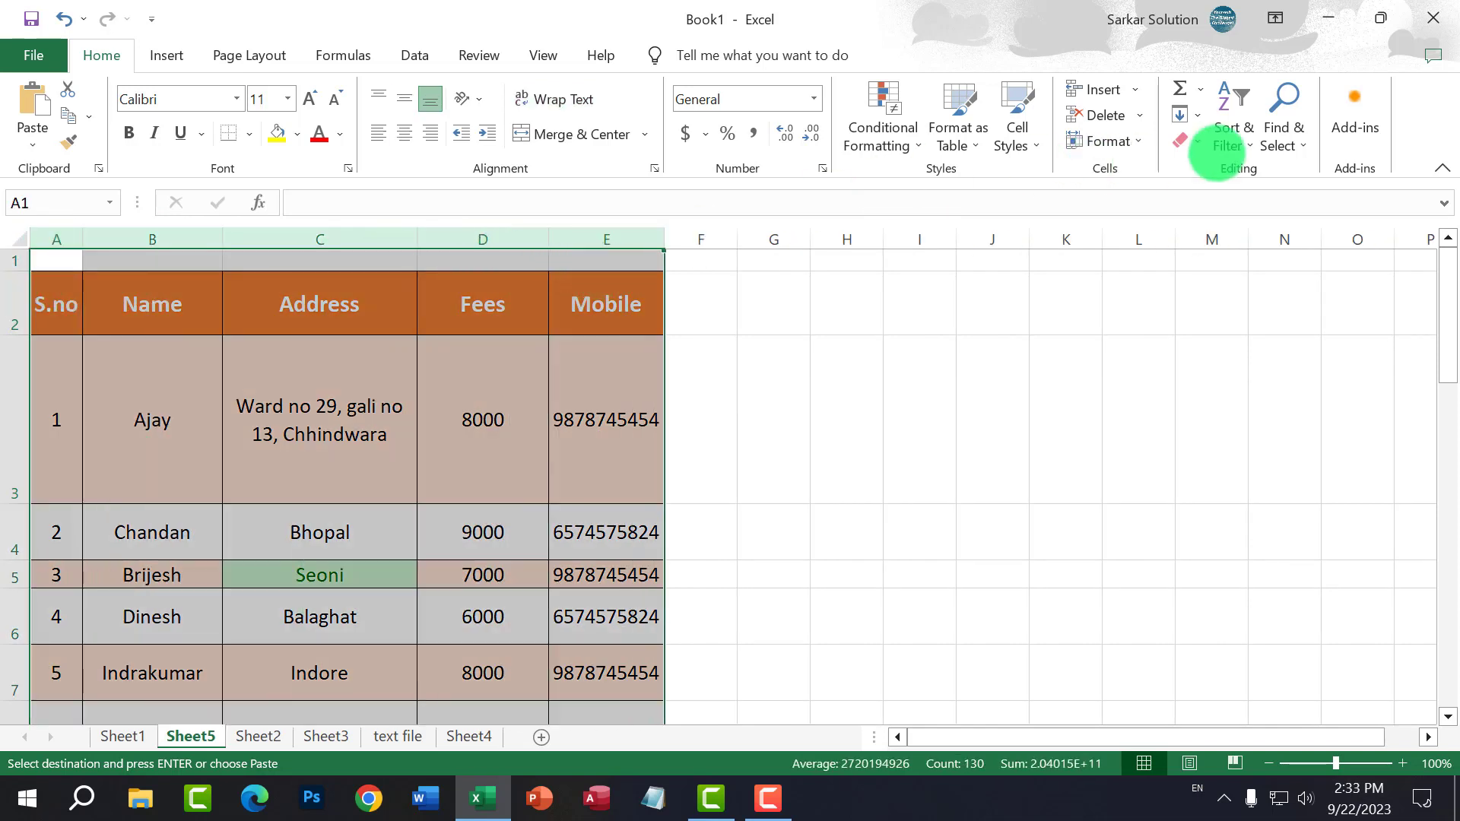
pyautogui.click(1140, 142)
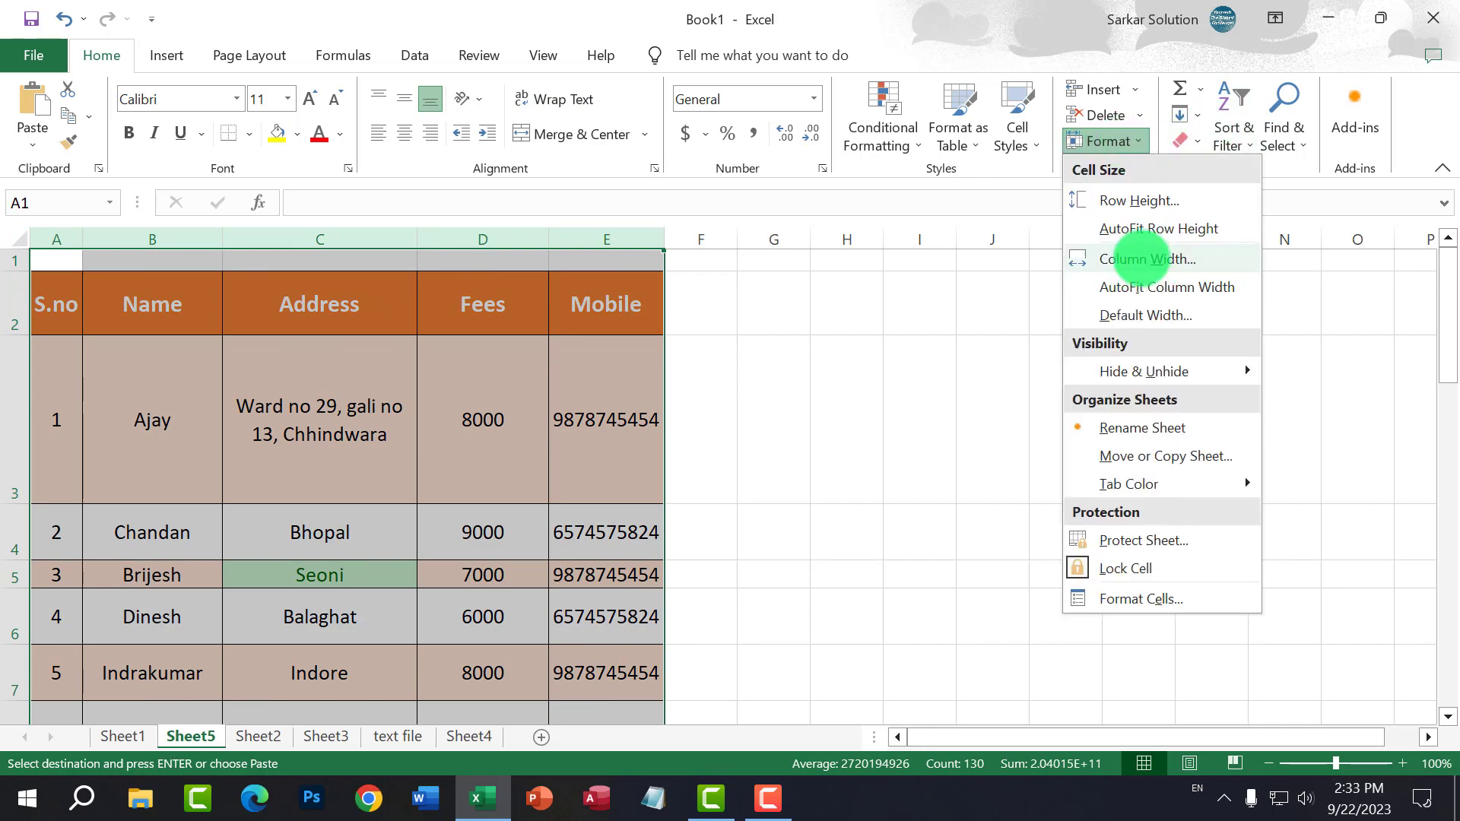
pyautogui.click(1140, 230)
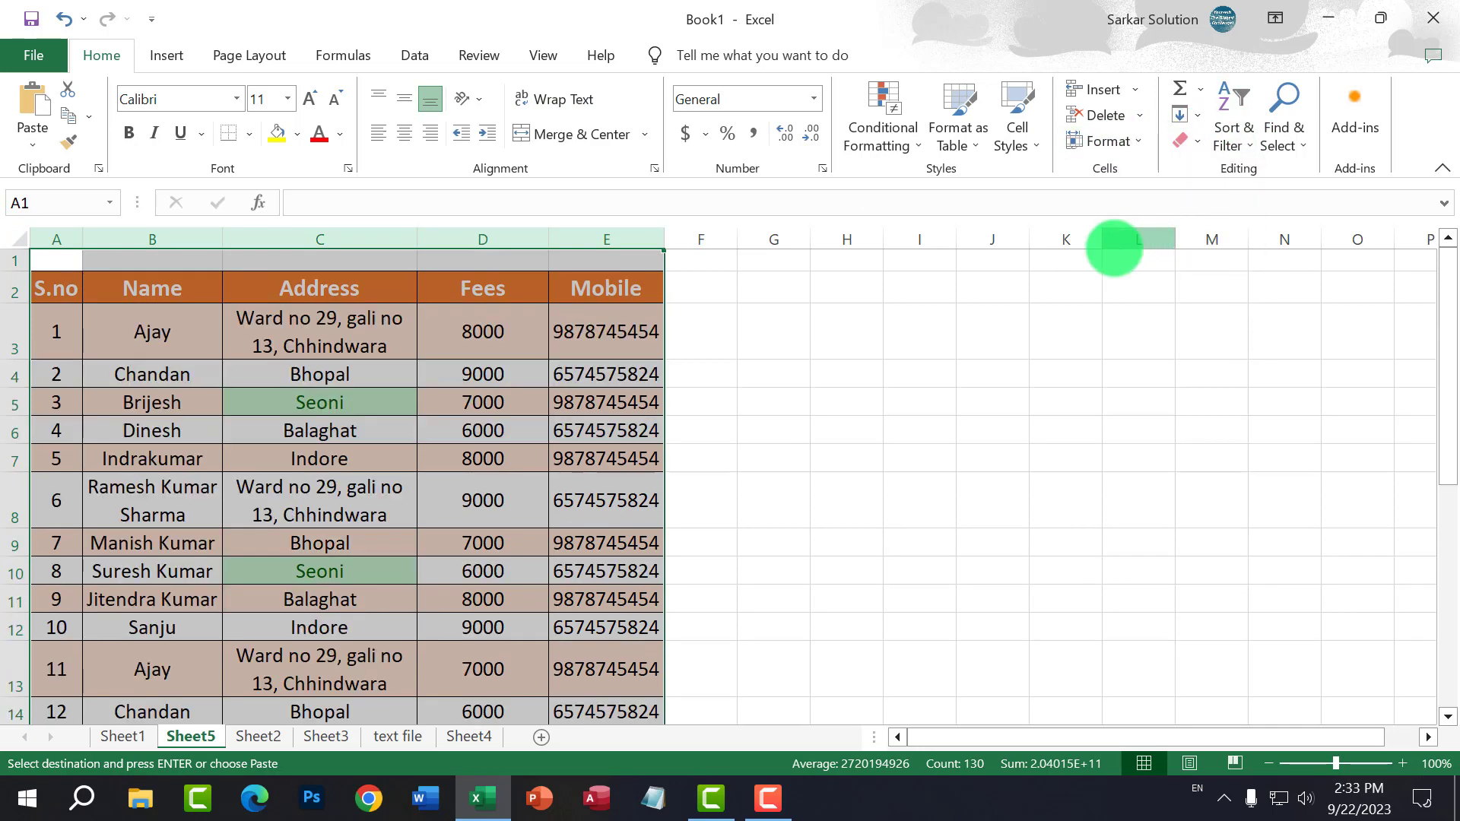
pyautogui.click(276, 495)
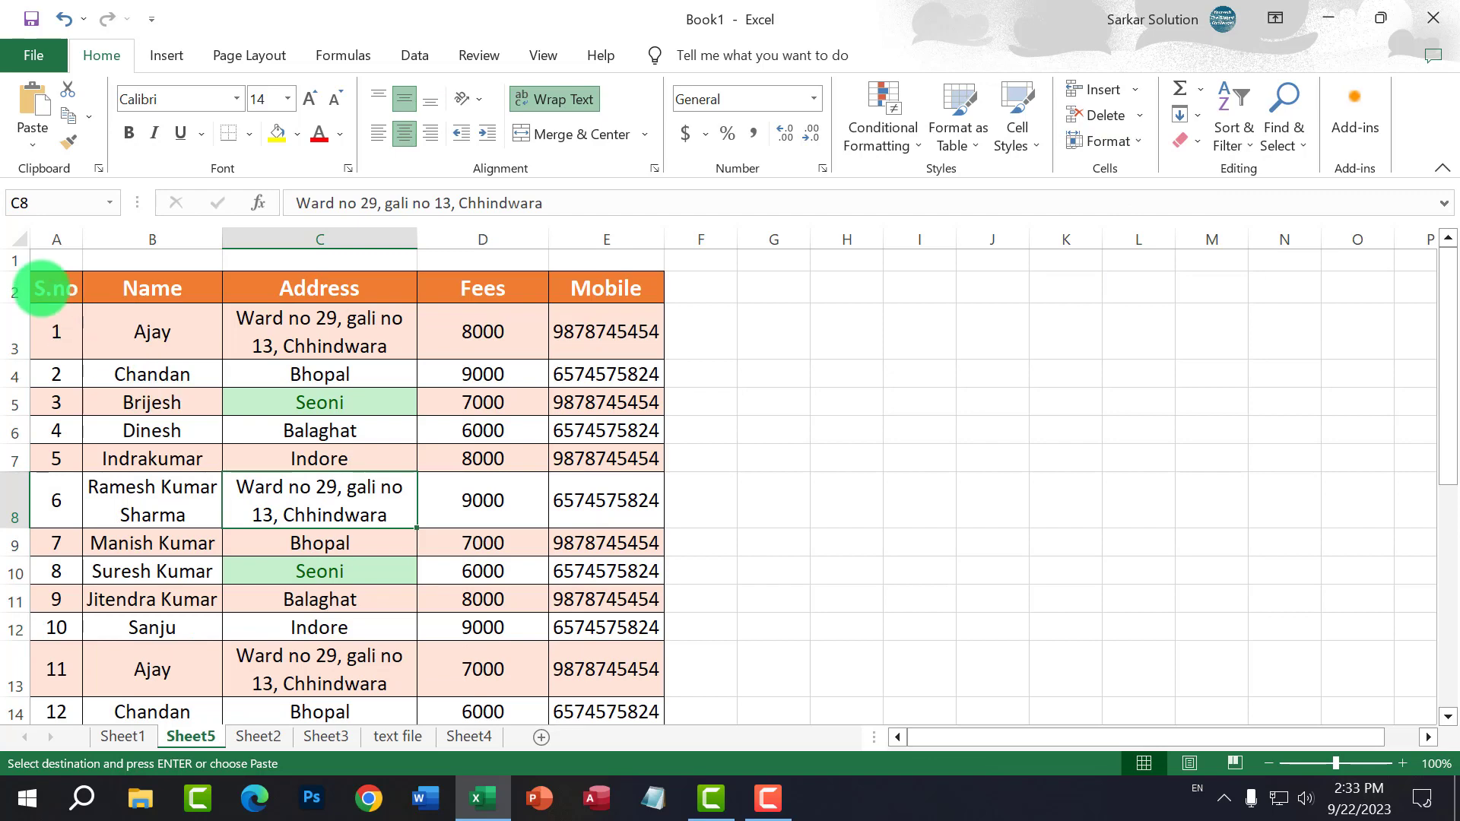
# Step: Create a PivotTable from the student table, range A2:E27 on Sheet5, placed on a new worksheet
pyautogui.moveTo(32, 287); pyautogui.dragTo(600, 659)
pyautogui.scroll(4, 308, 549)
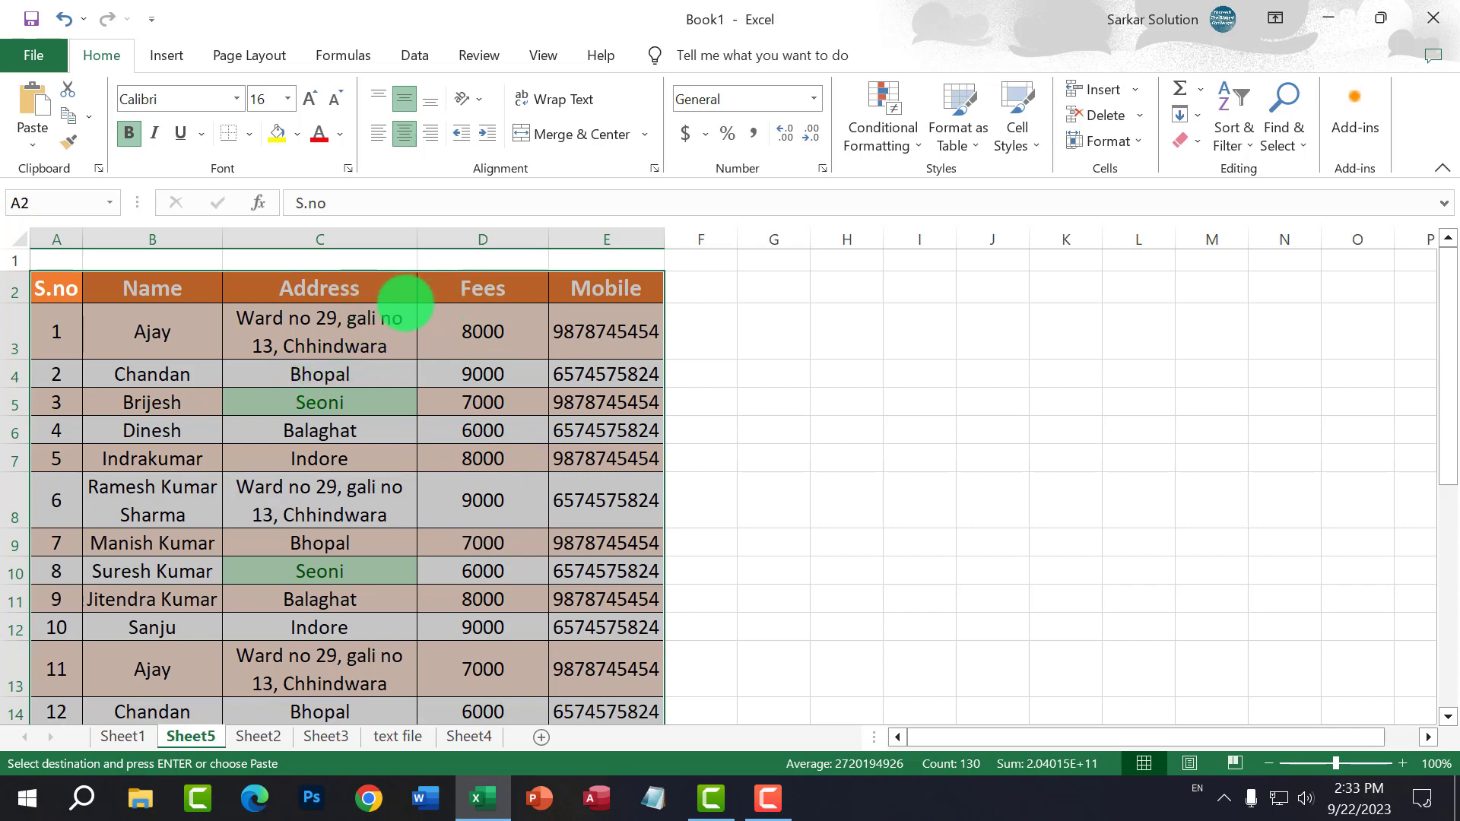
pyautogui.click(162, 56)
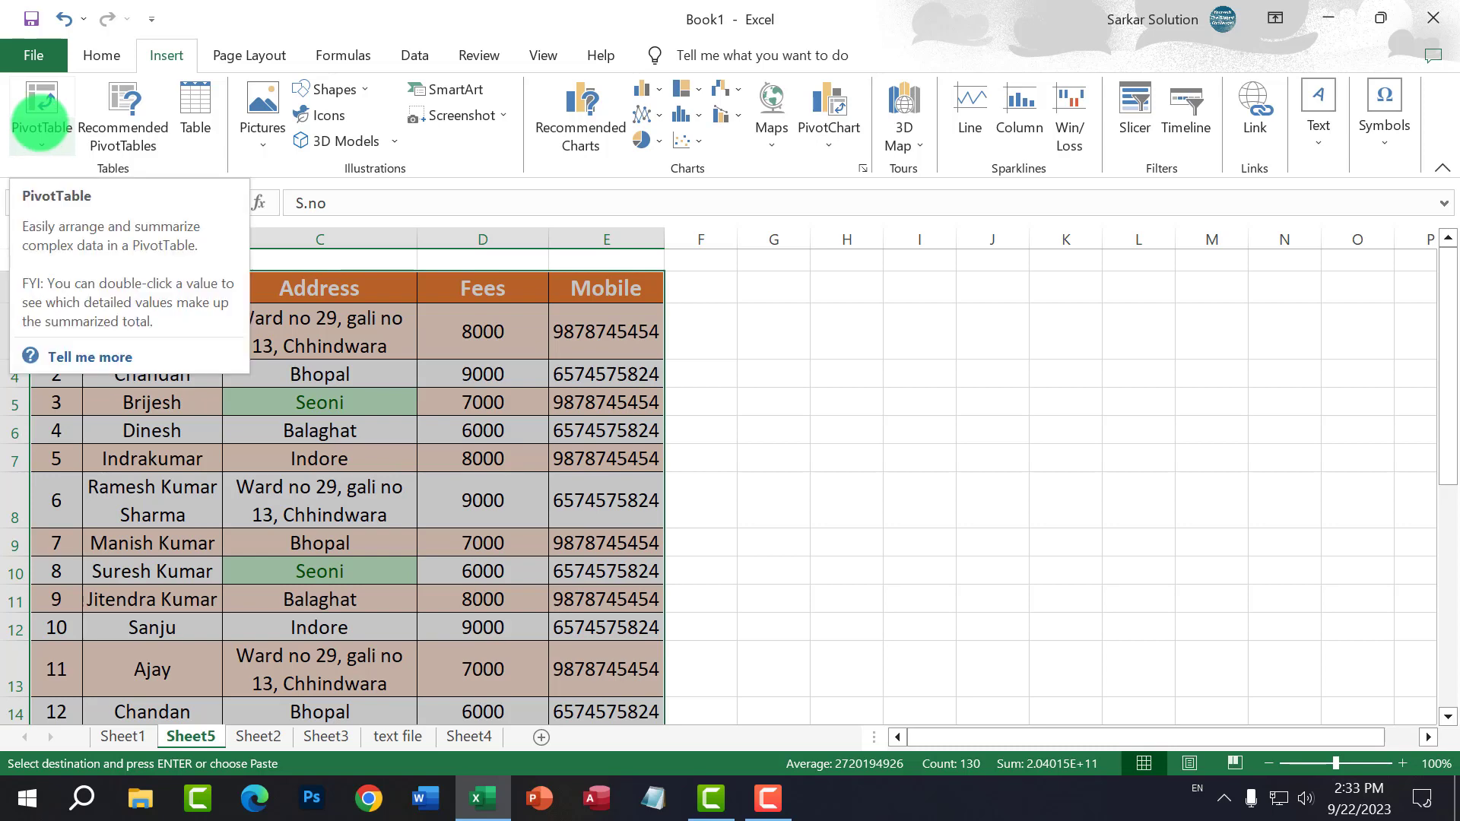
pyautogui.click(42, 97)
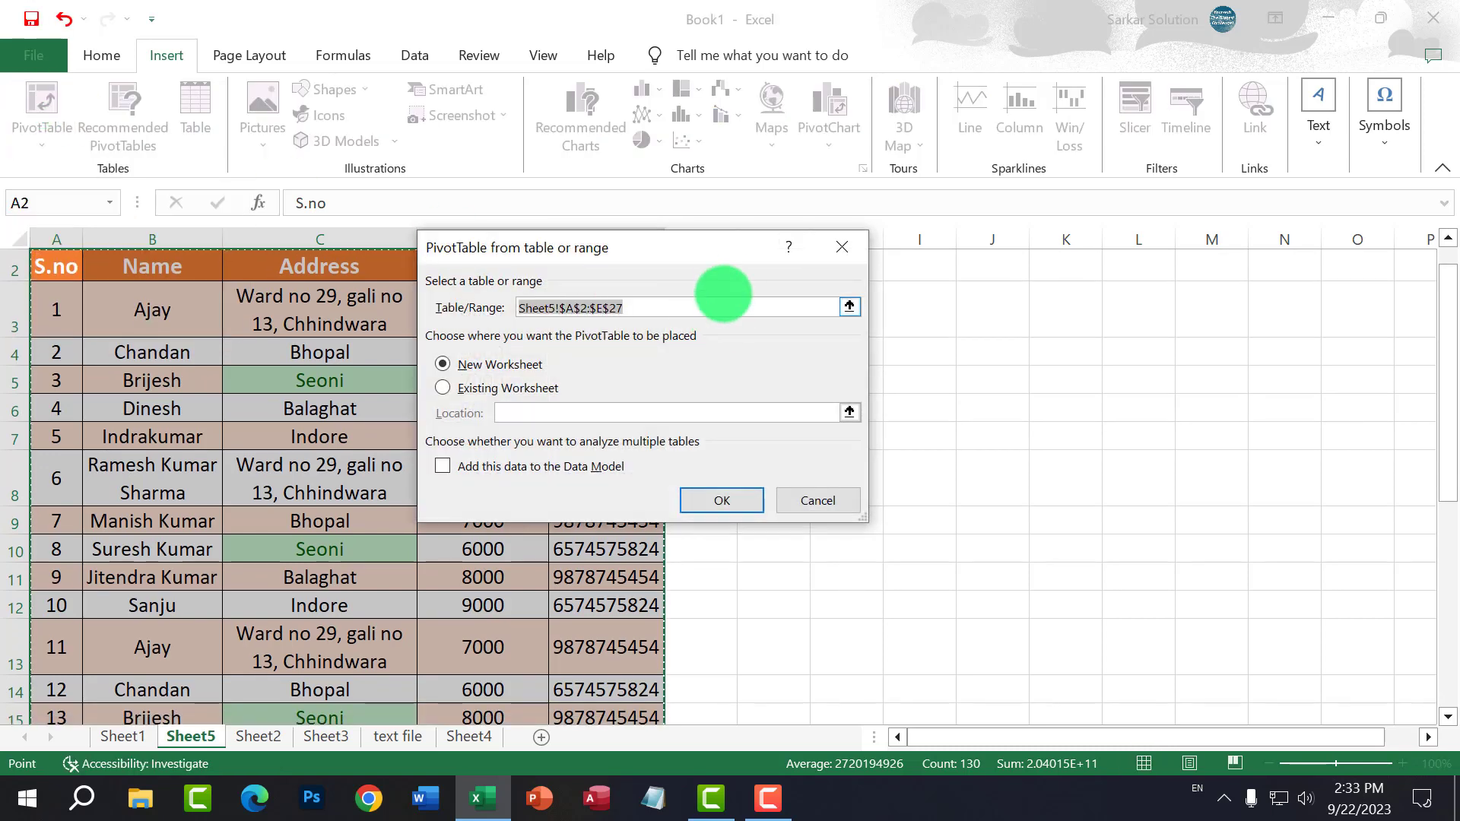
pyautogui.moveTo(707, 251); pyautogui.dragTo(912, 248)
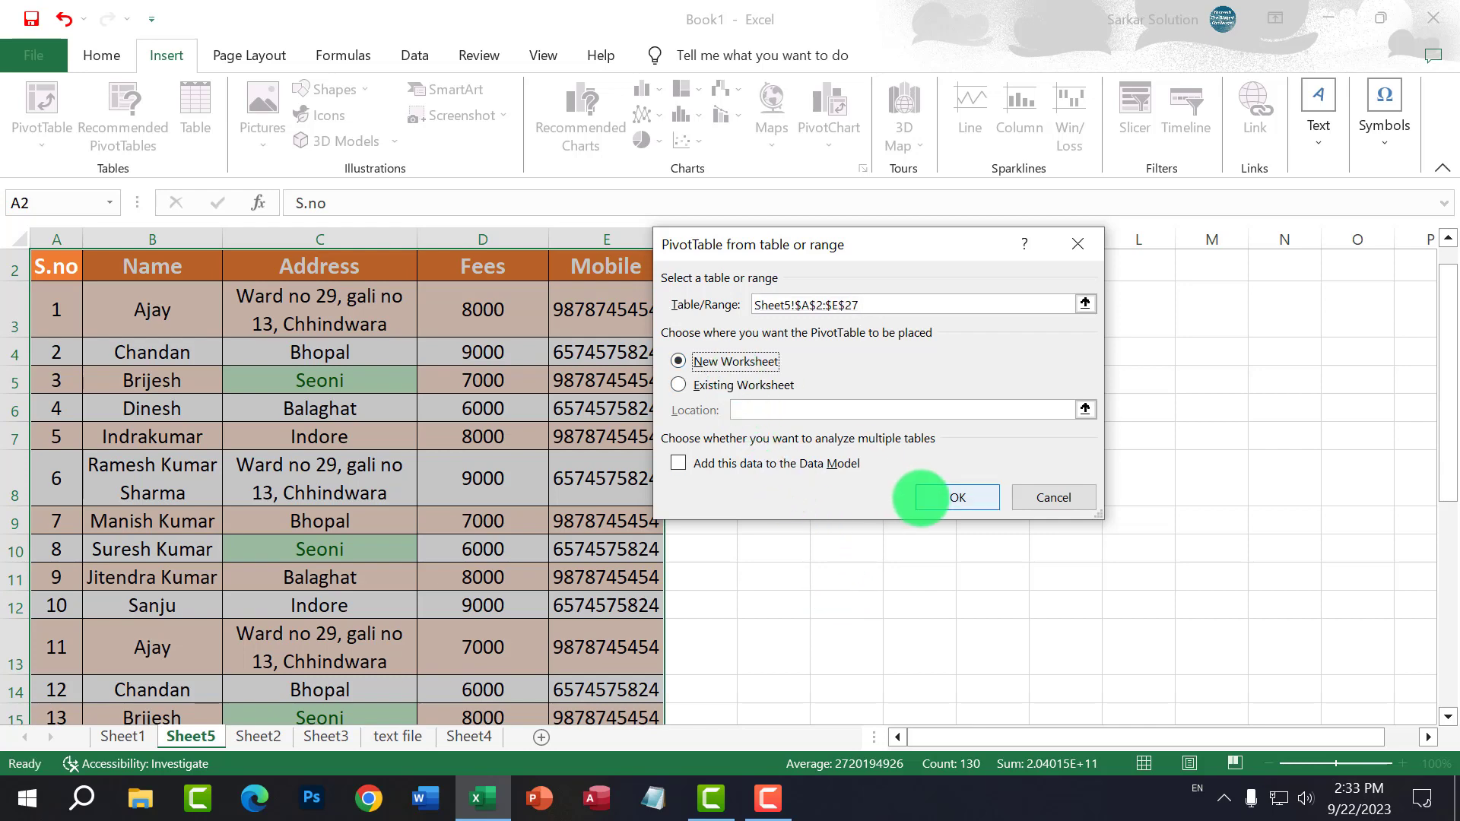
pyautogui.click(935, 497)
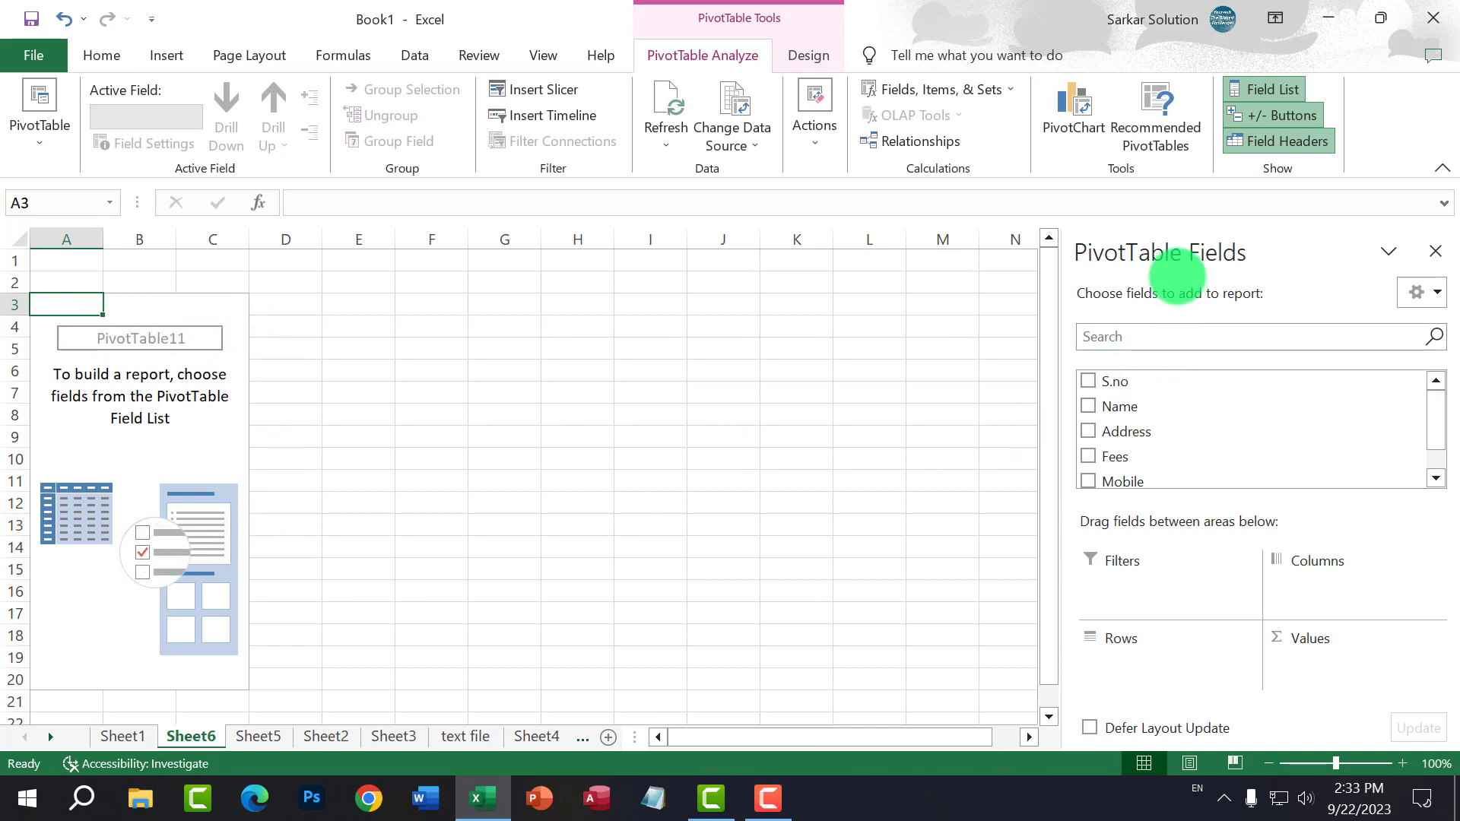
# Step: Lay out the PivotTable with Name as columns, Address as rows and the sum of Fees as values
pyautogui.scroll(-1, 1122, 387)
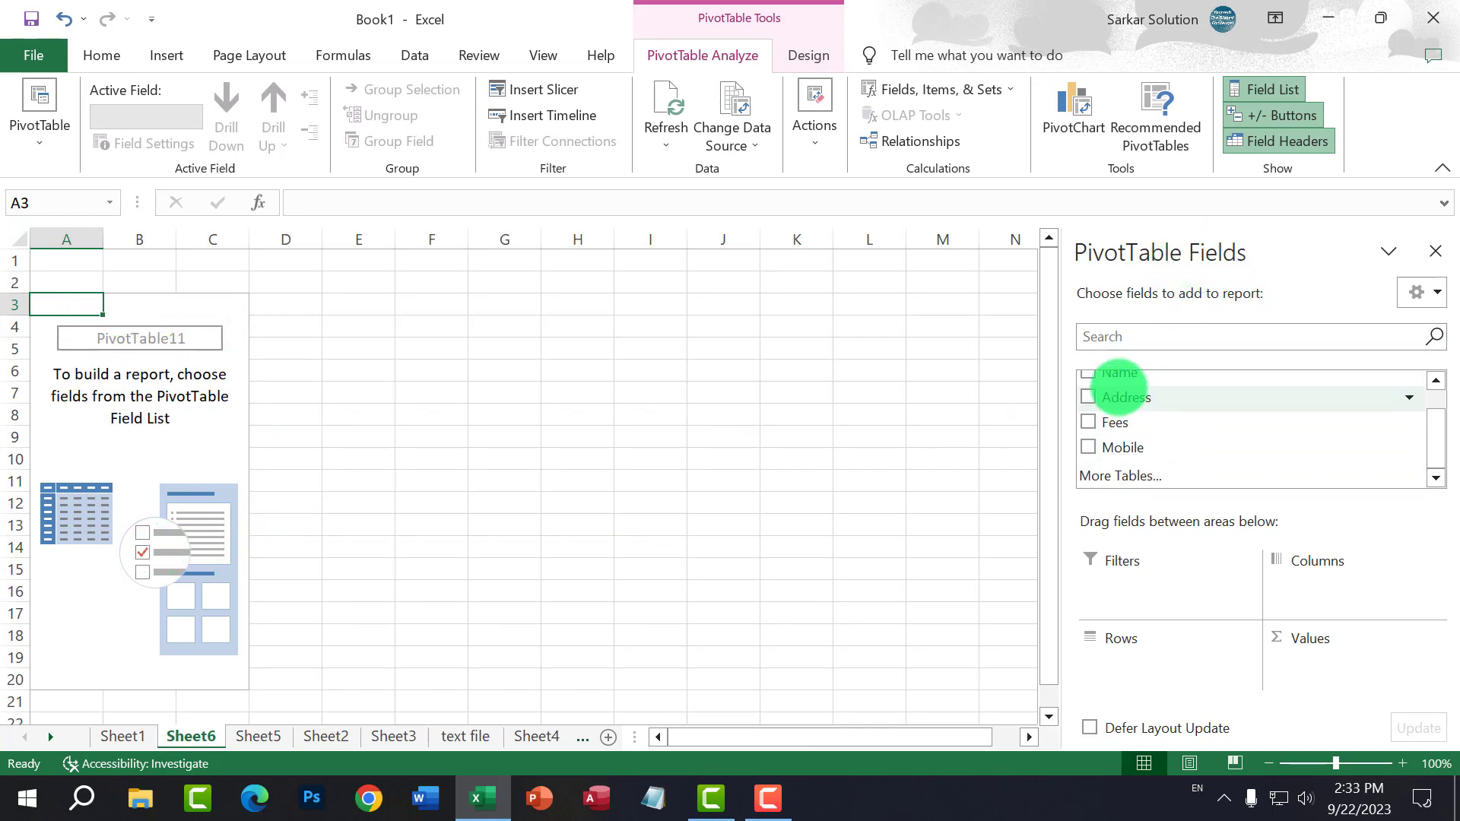
pyautogui.scroll(1, 1114, 384)
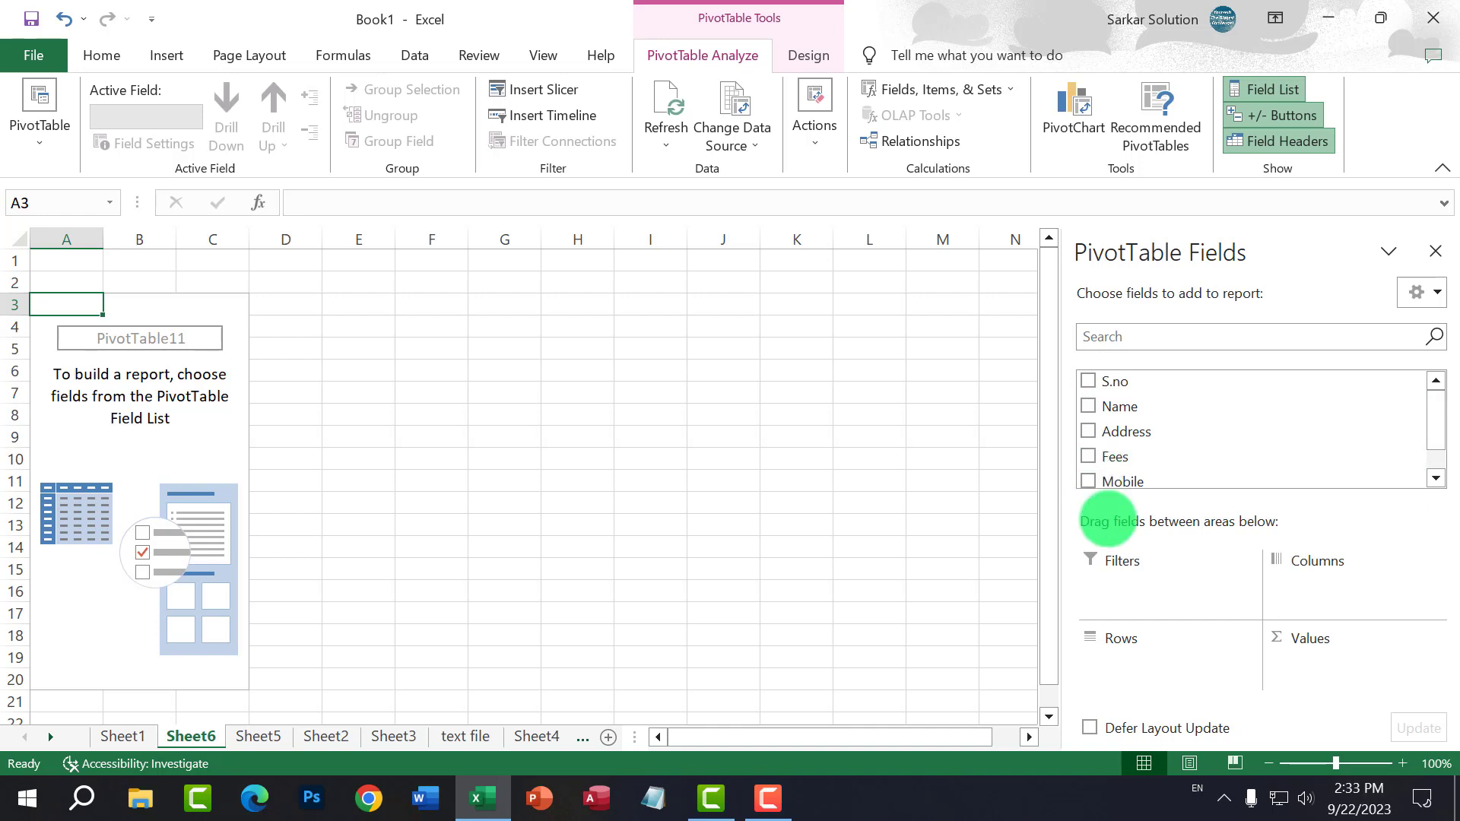
pyautogui.click(1142, 583)
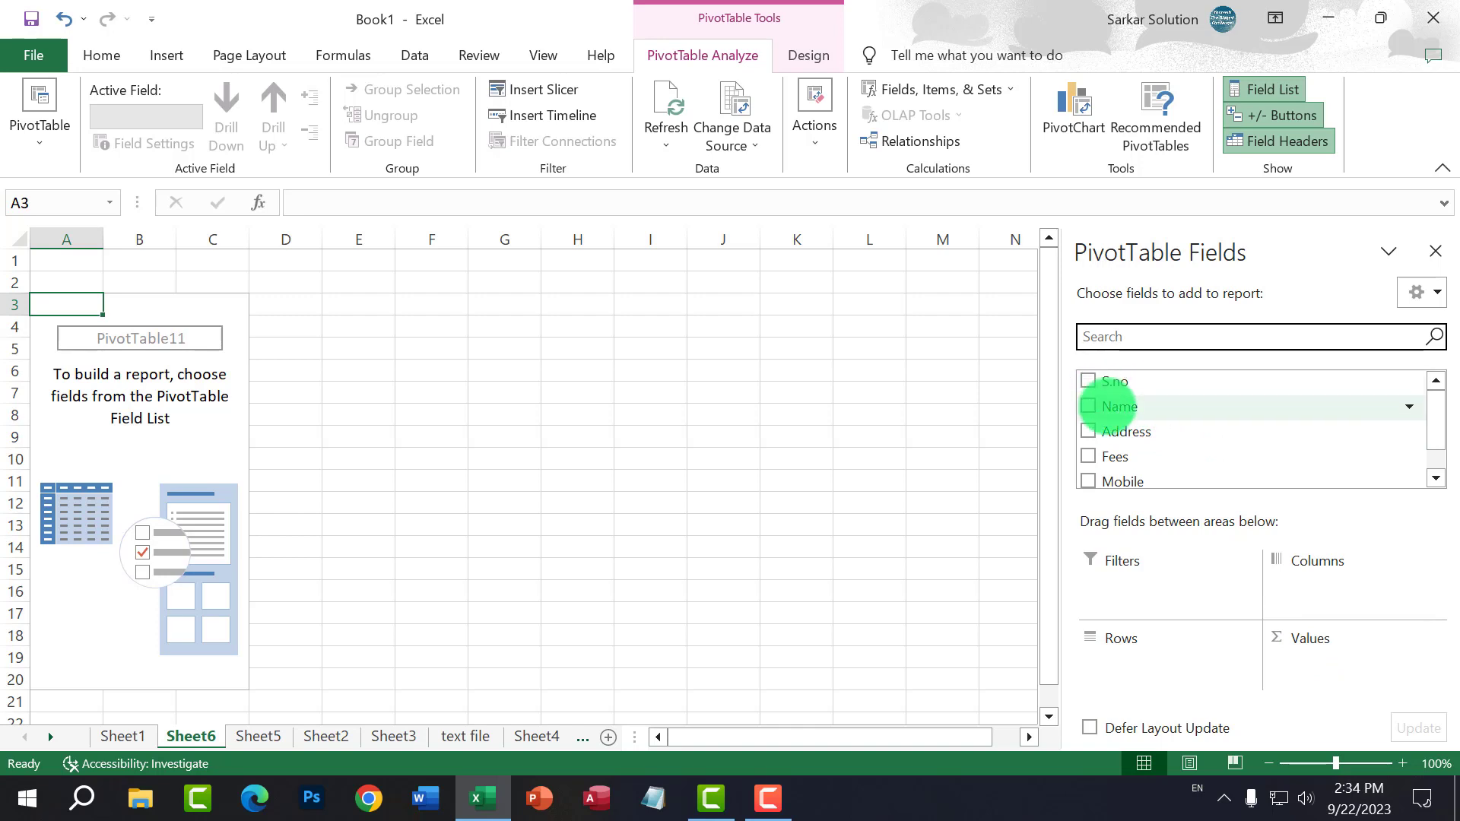
pyautogui.moveTo(1106, 407); pyautogui.dragTo(1312, 598)
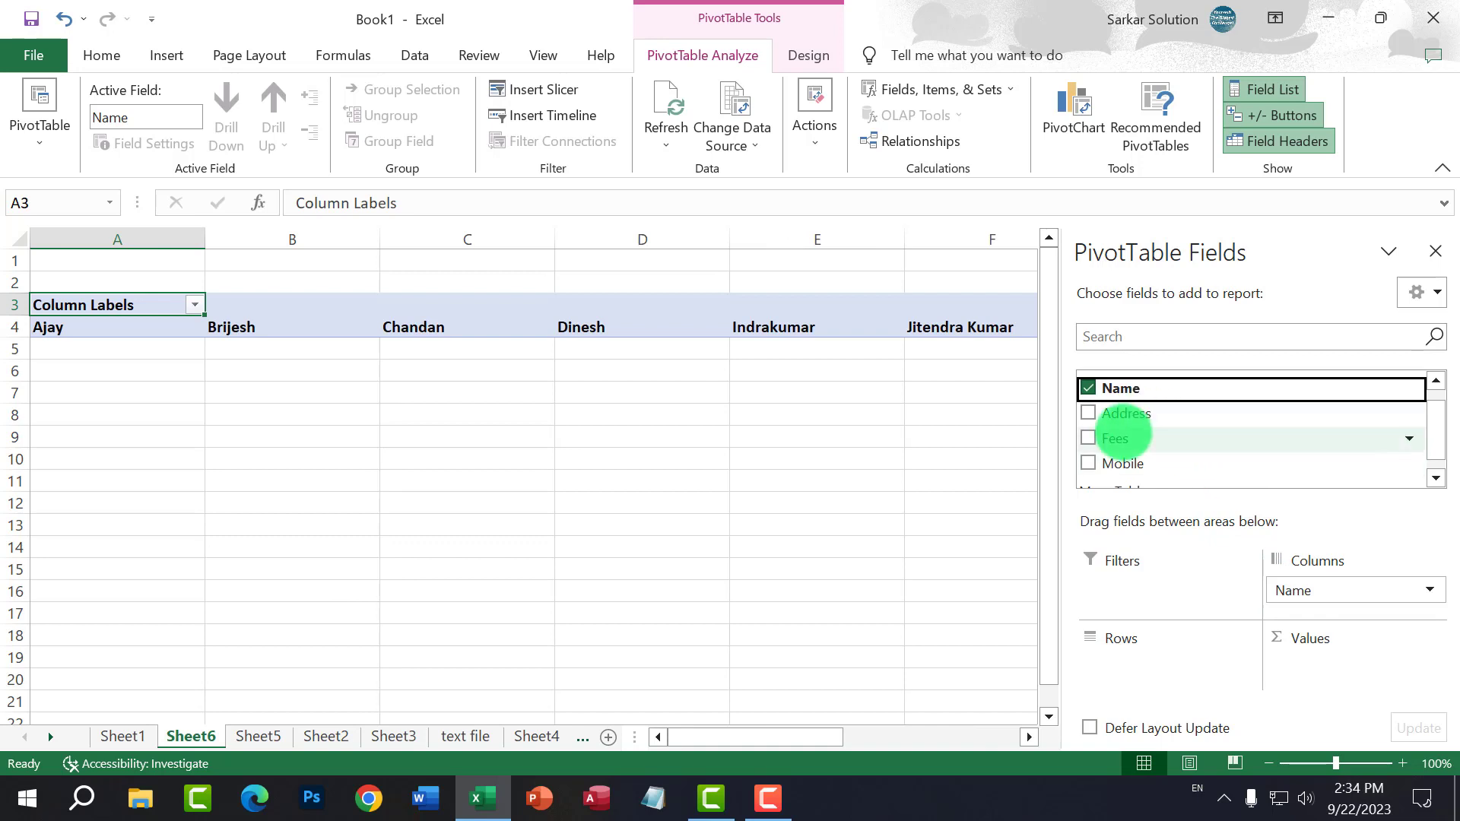
pyautogui.moveTo(1123, 411); pyautogui.dragTo(1171, 663)
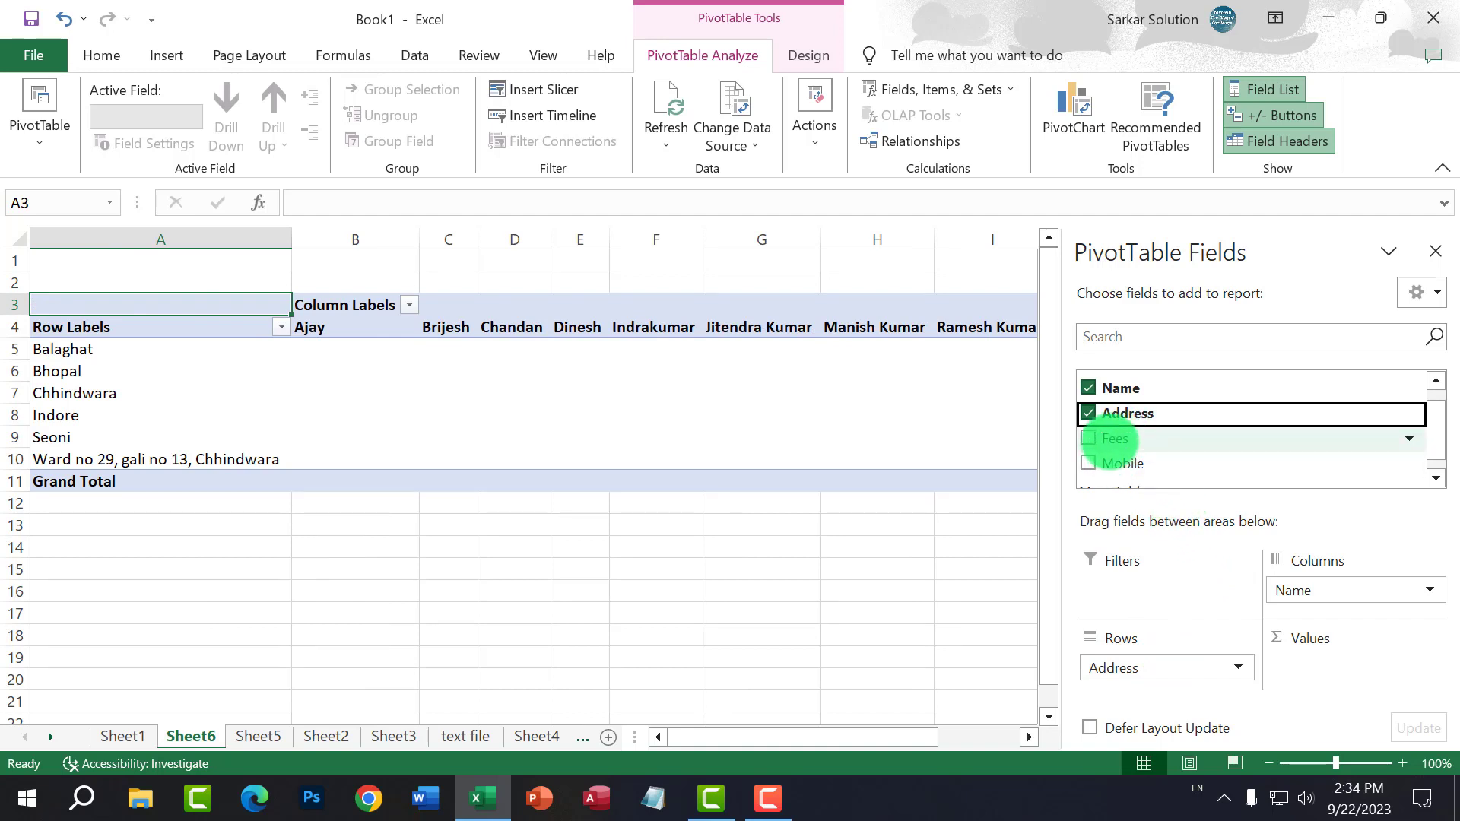
pyautogui.moveTo(1110, 439); pyautogui.dragTo(1299, 658)
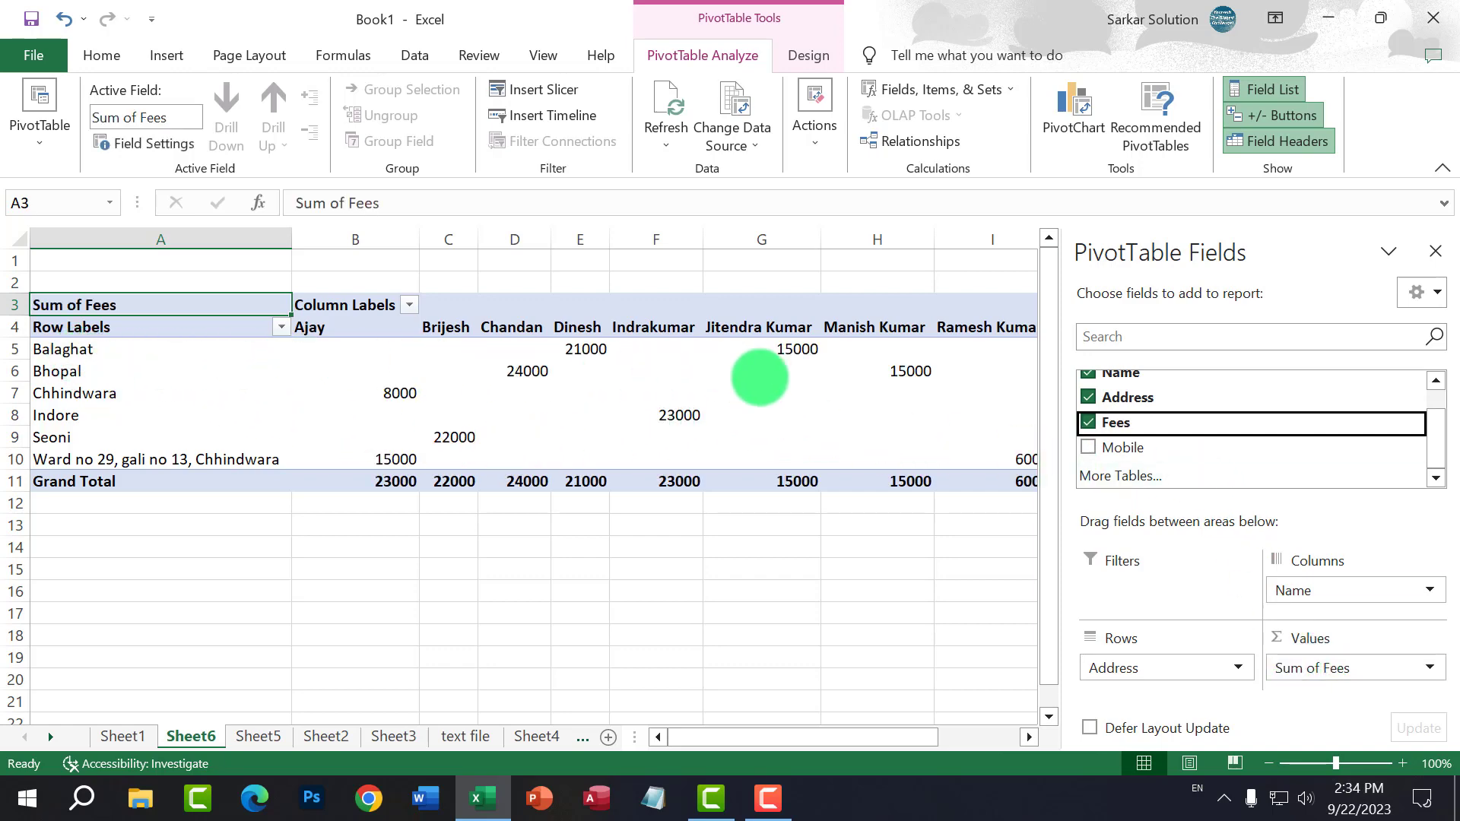
# Step: Examine the pivot table's fee amounts by address and name, including the grand totals
pyautogui.scroll(-3, 760, 378)
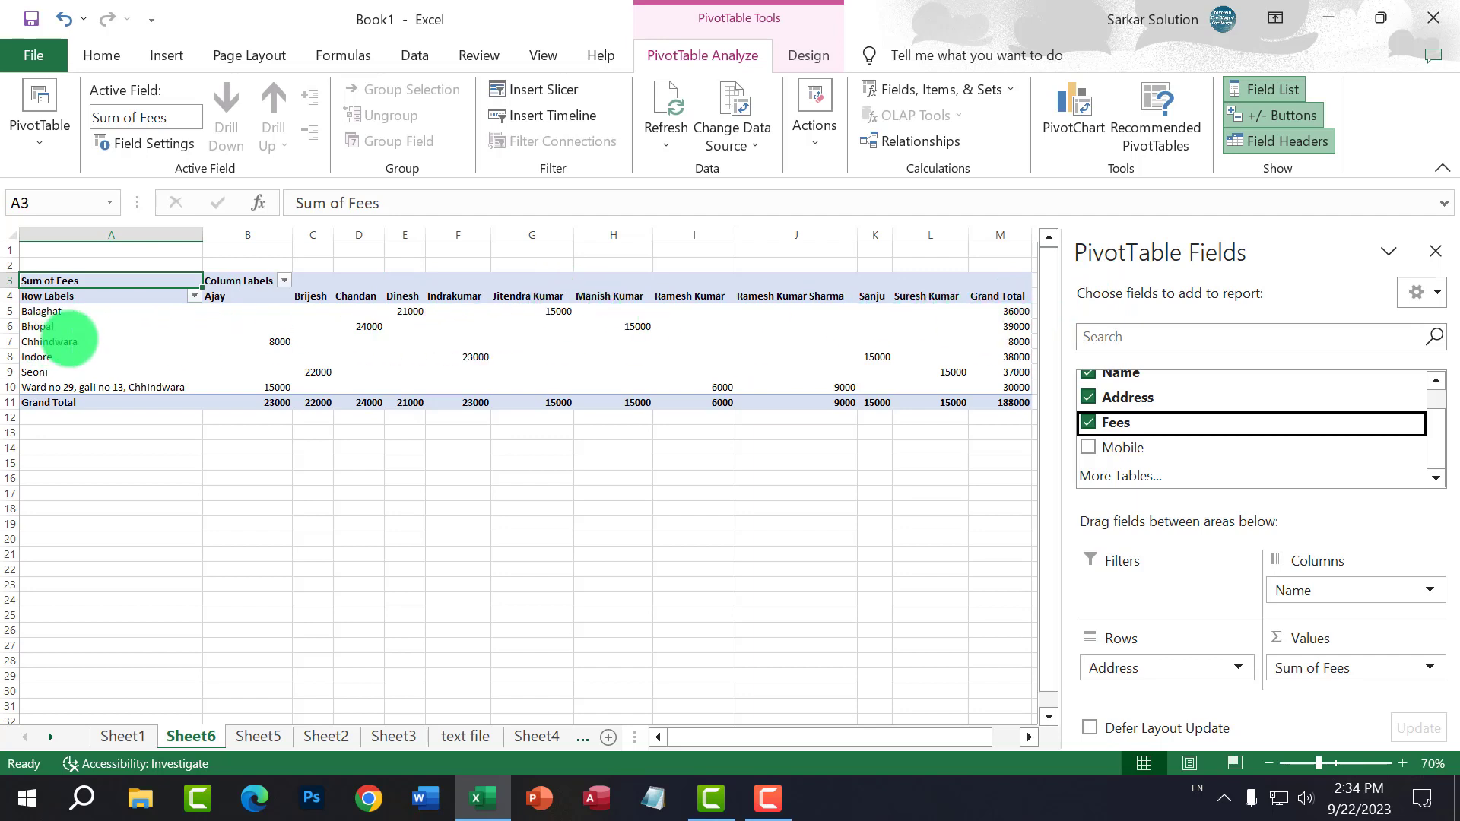
pyautogui.moveTo(373, 329)
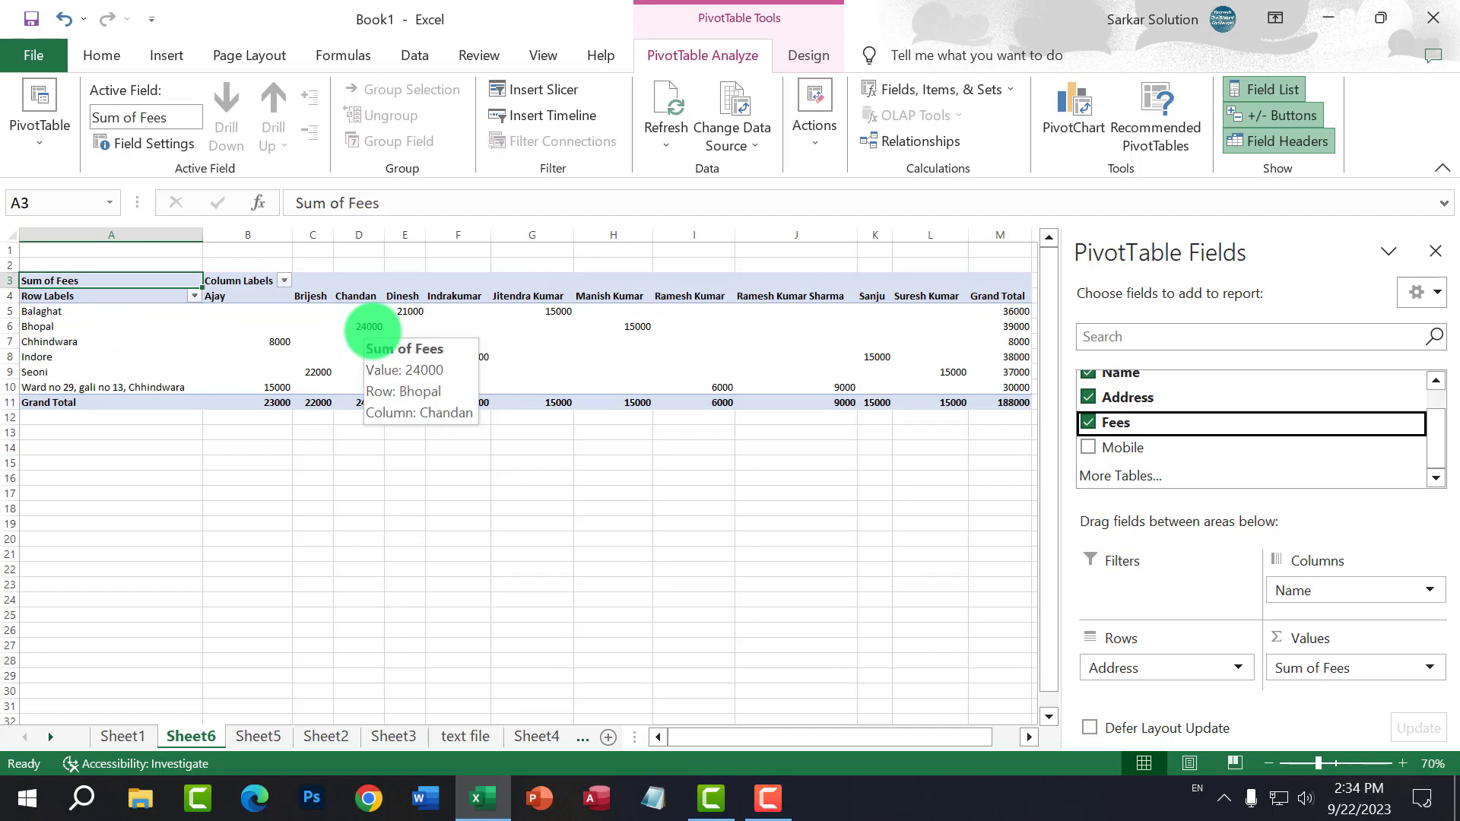
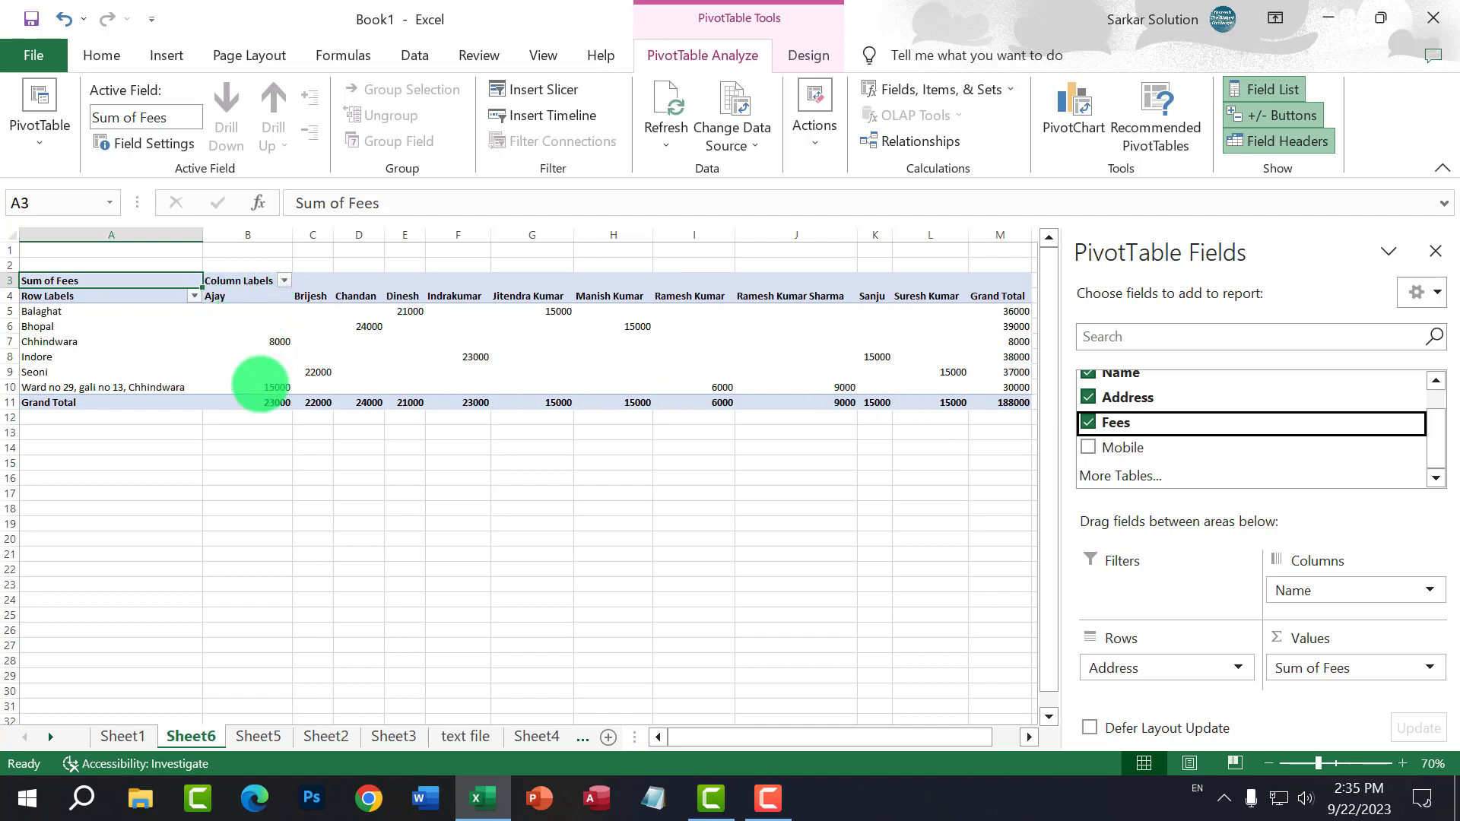
pyautogui.moveTo(271, 405)
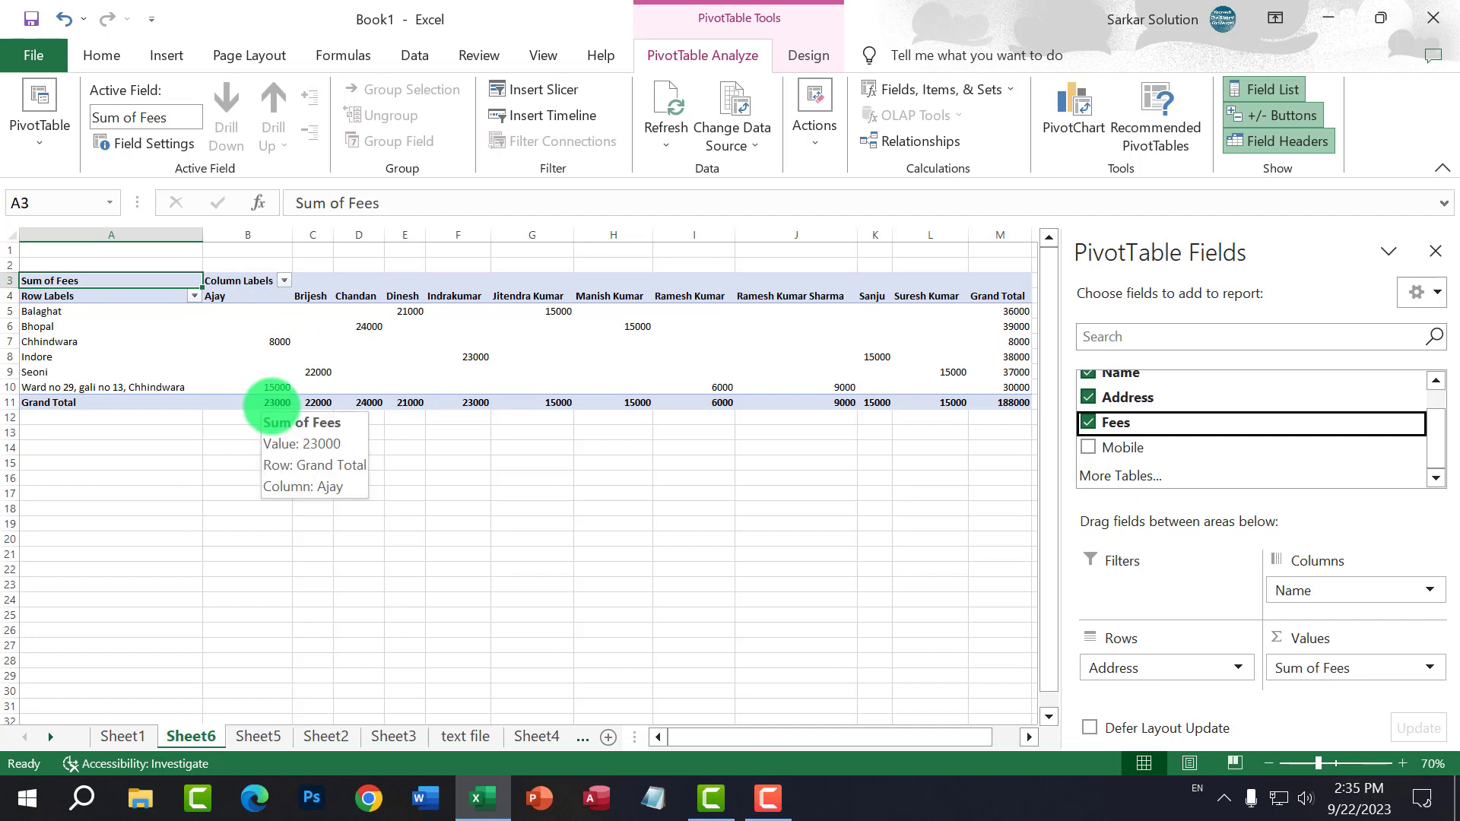
pyautogui.moveTo(215, 375)
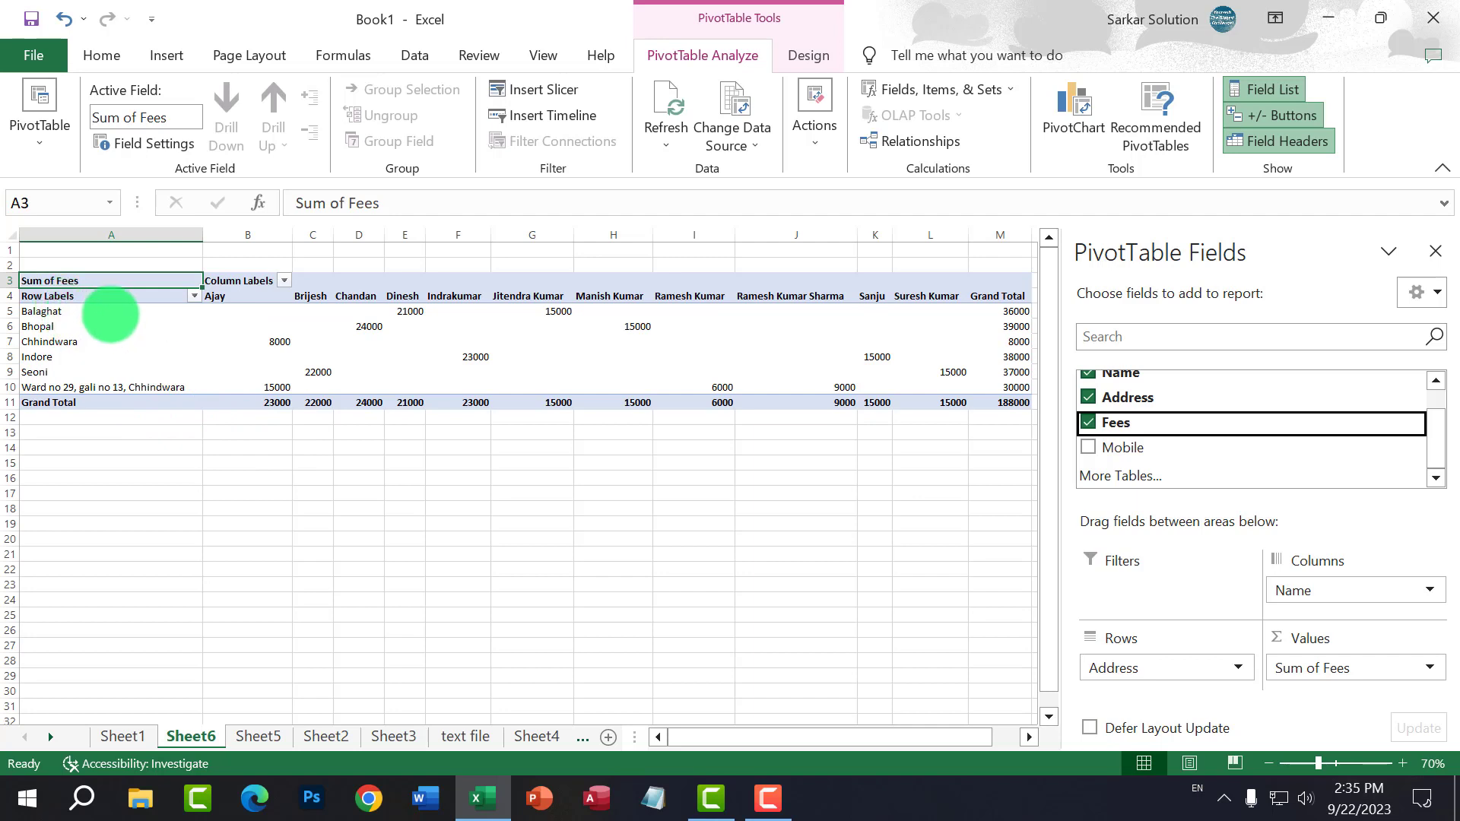
# Step: Create a second PivotTable from Sheet5's student table, range A2:E27, on another new worksheet
pyautogui.click(146, 61)
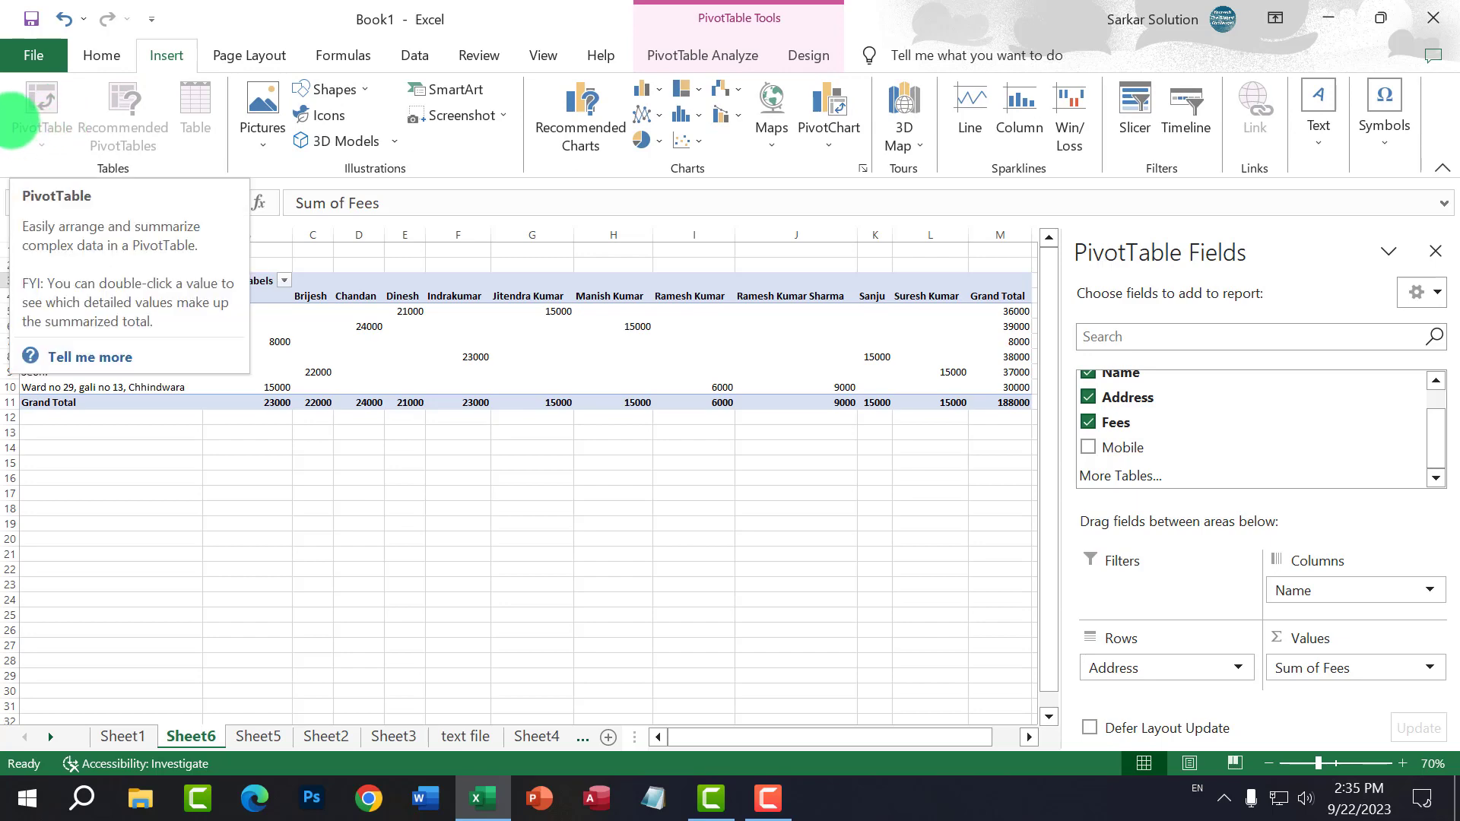
pyautogui.click(718, 553)
pyautogui.click(946, 432)
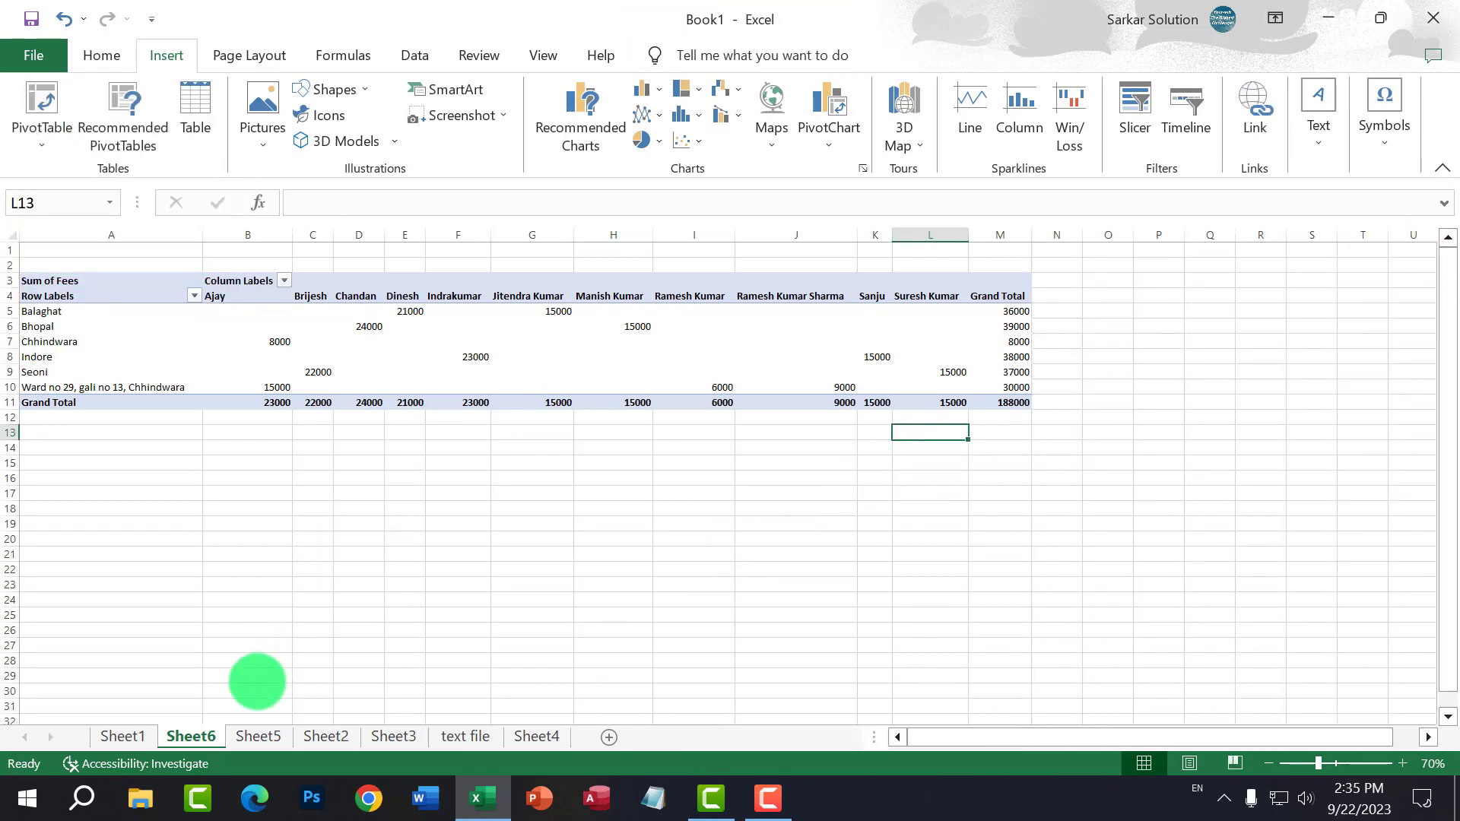
pyautogui.click(259, 736)
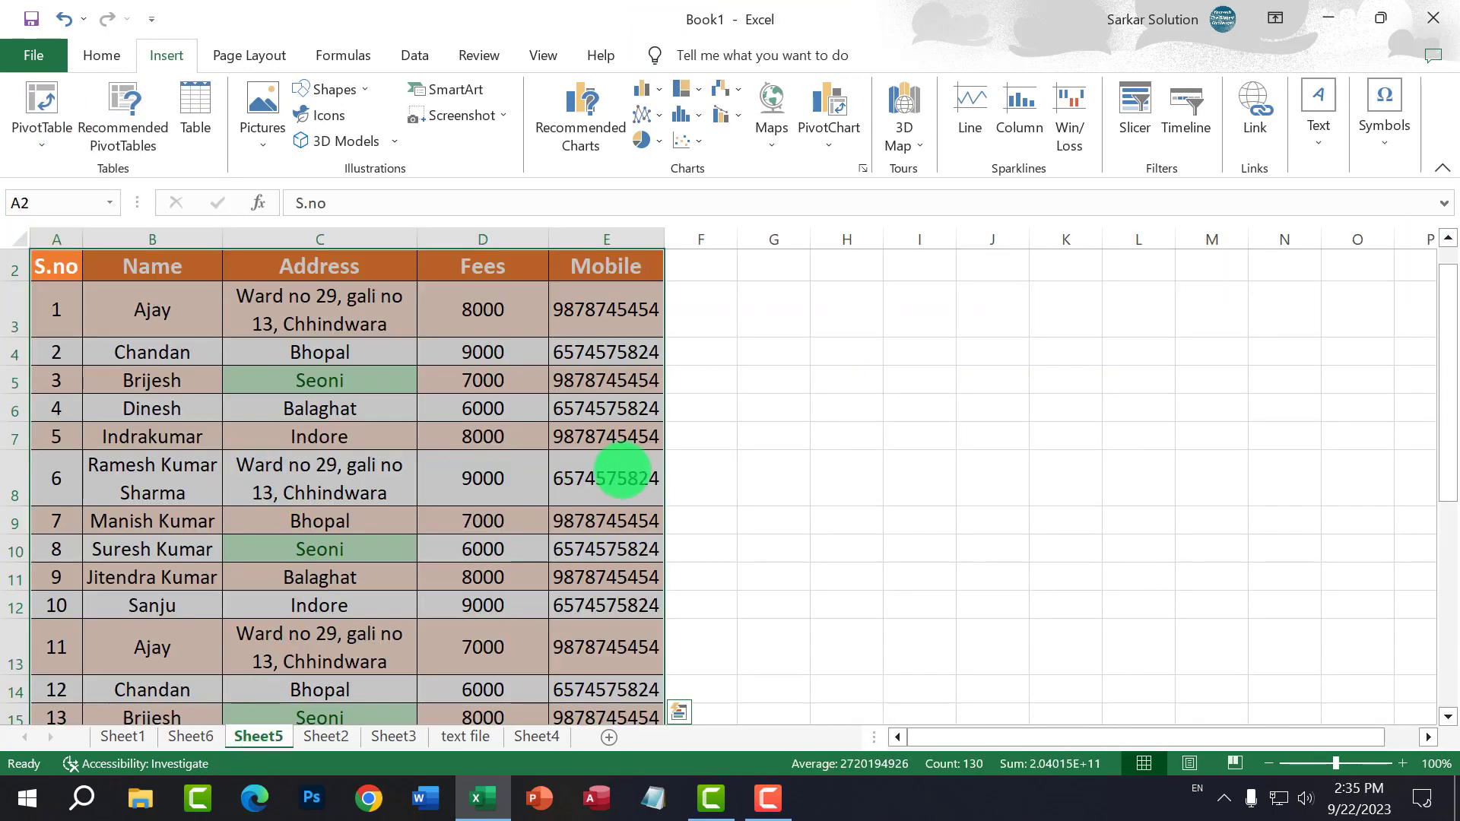
pyautogui.scroll(-5, 627, 473)
pyautogui.scroll(5, 628, 473)
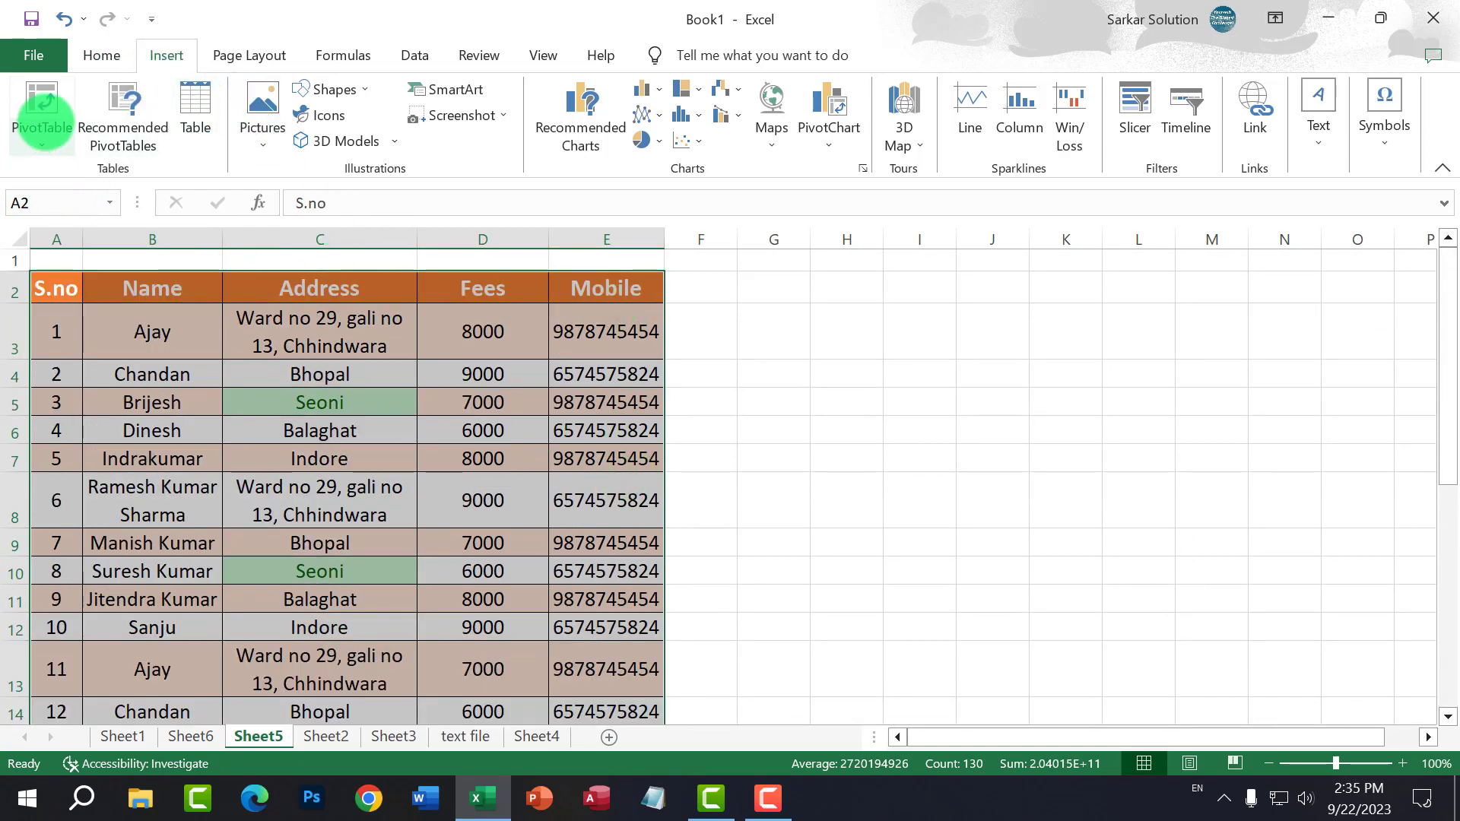
pyautogui.click(43, 99)
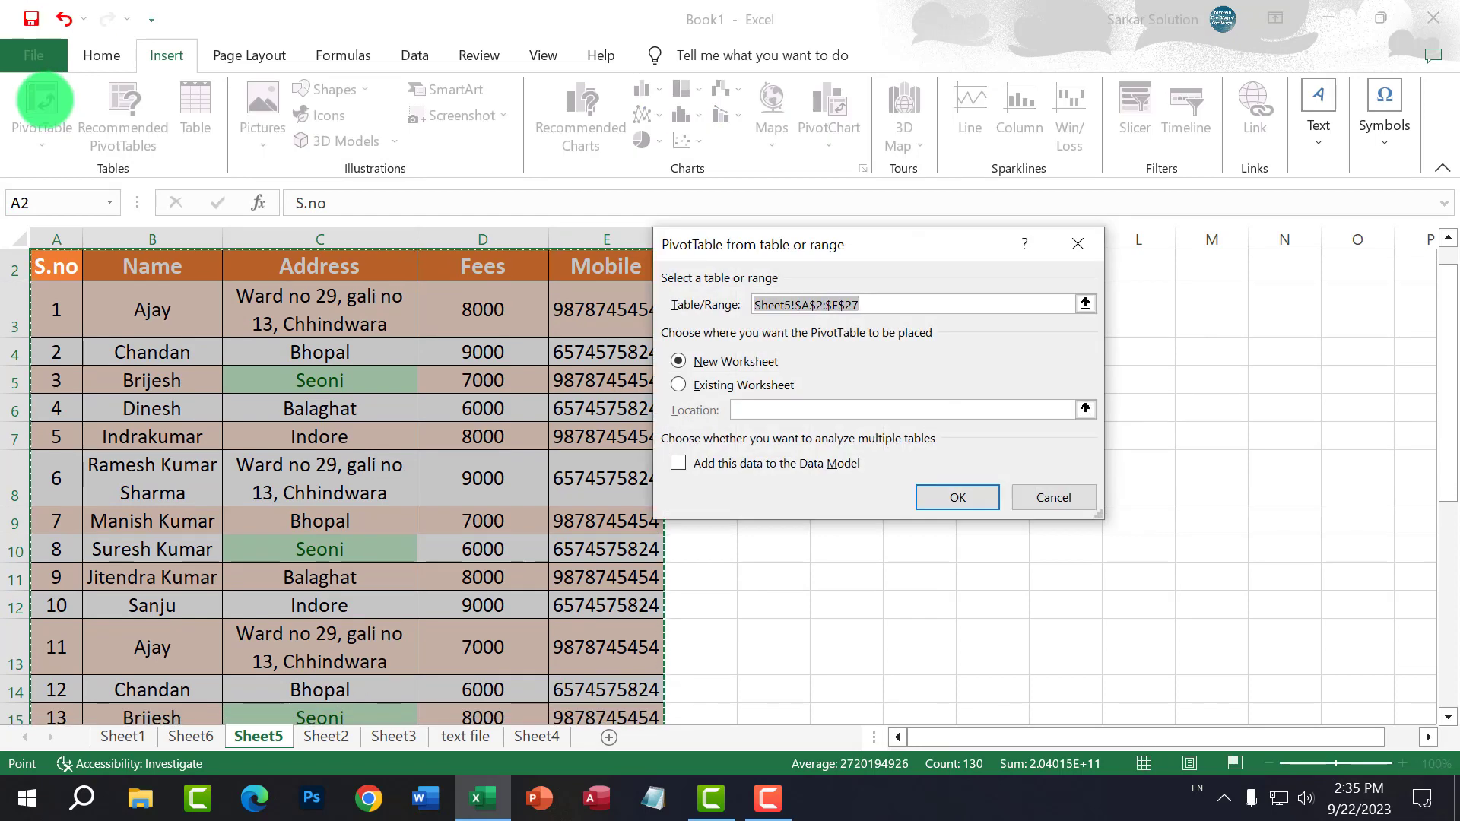
pyautogui.click(960, 497)
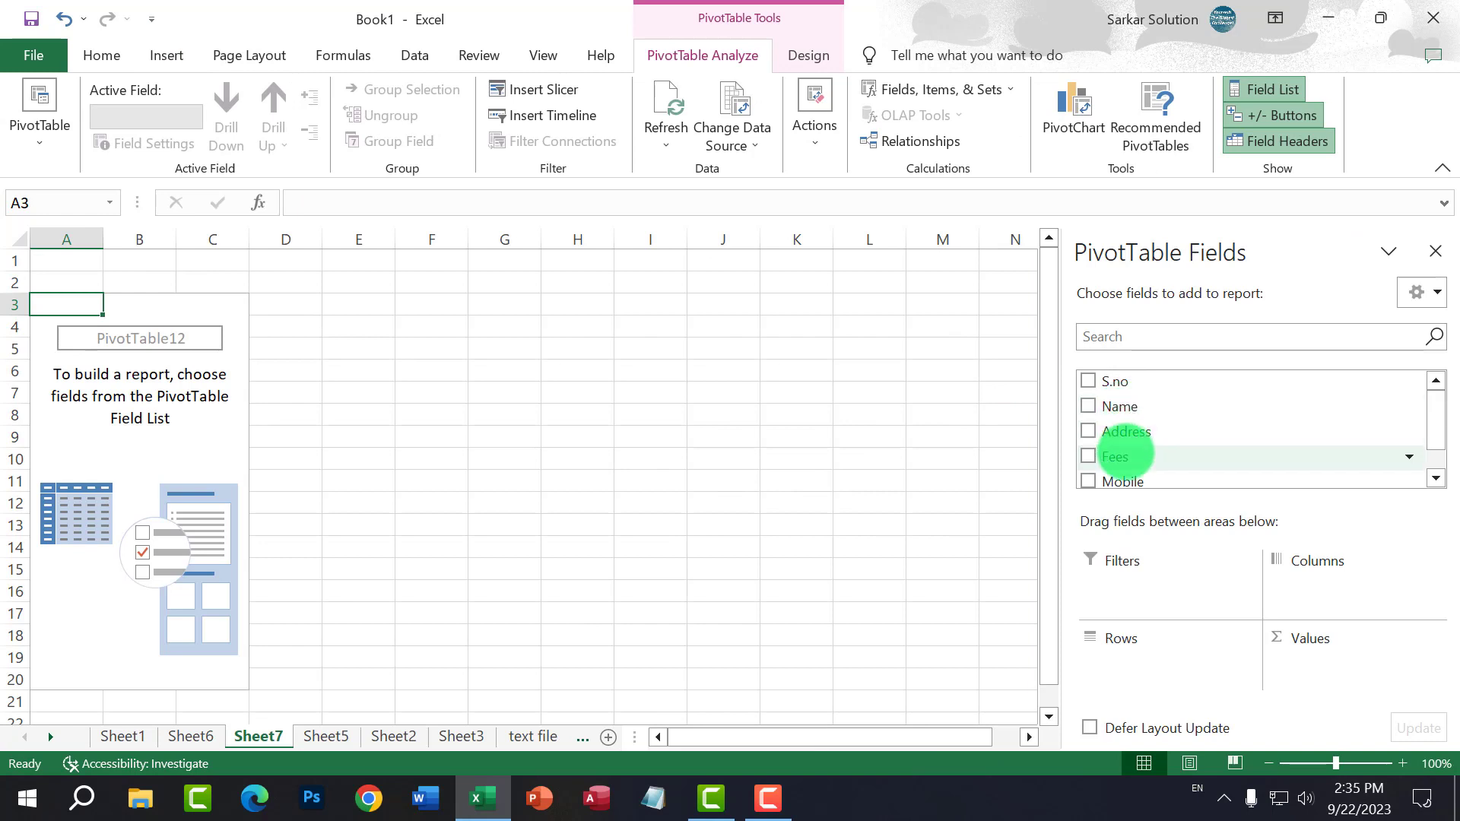
# Step: Lay out the second PivotTable with the sum of Fees as values, Address as columns and Name as rows
pyautogui.moveTo(1102, 457); pyautogui.dragTo(1290, 627)
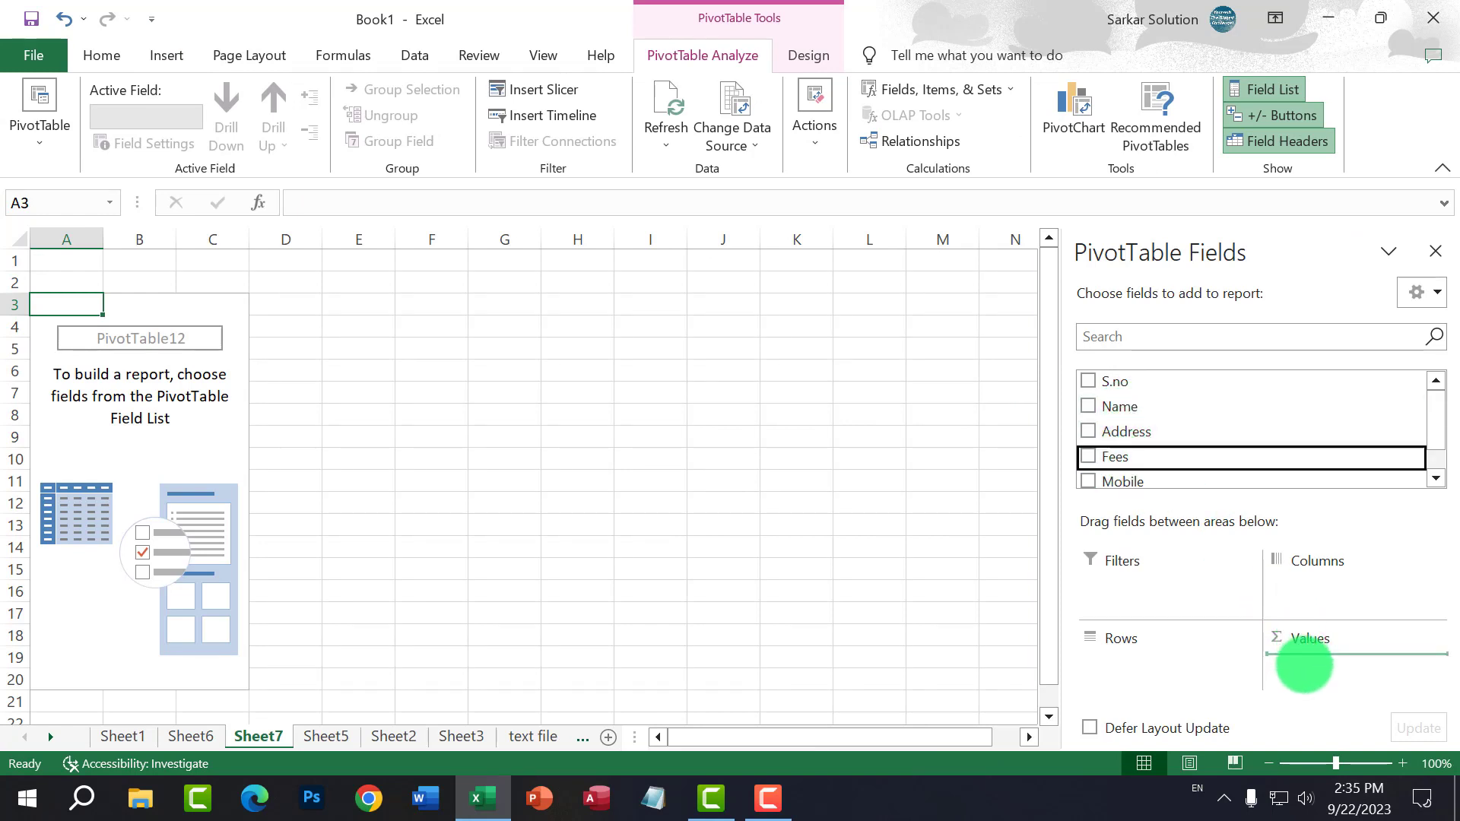
pyautogui.moveTo(1303, 666); pyautogui.dragTo(1303, 665)
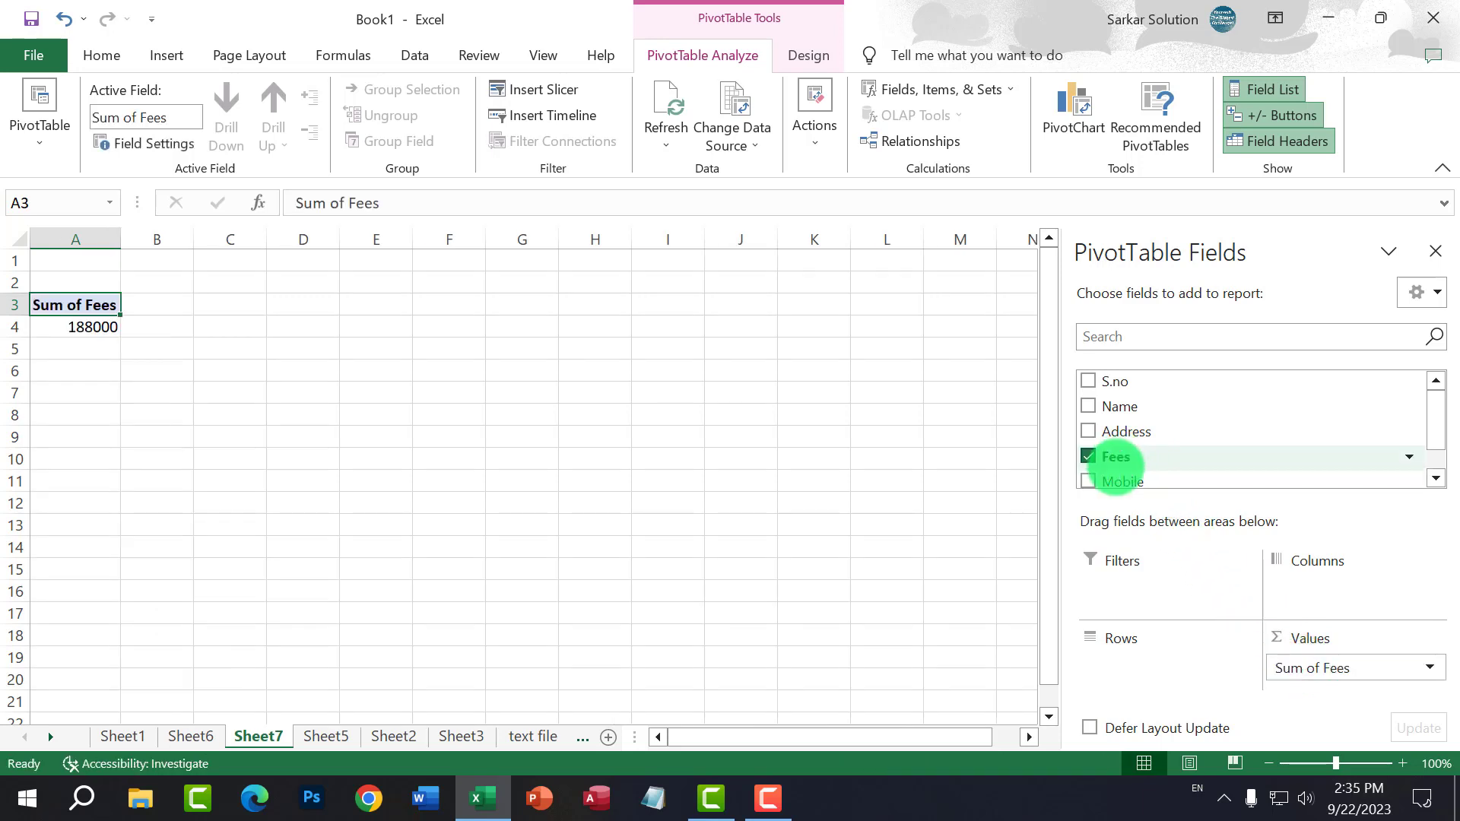
pyautogui.moveTo(1117, 432); pyautogui.dragTo(1300, 593)
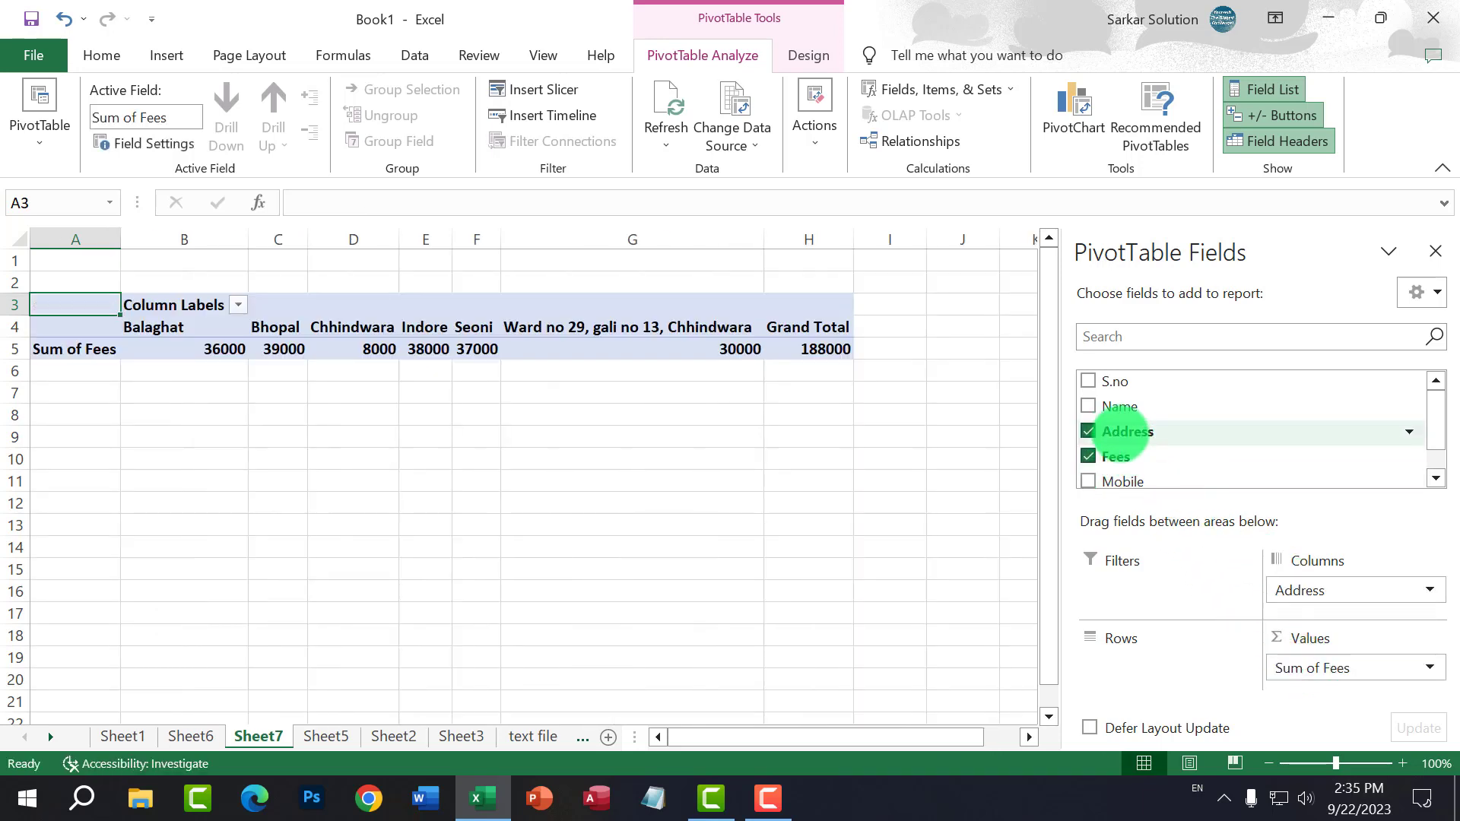
pyautogui.moveTo(1117, 409); pyautogui.dragTo(1148, 658)
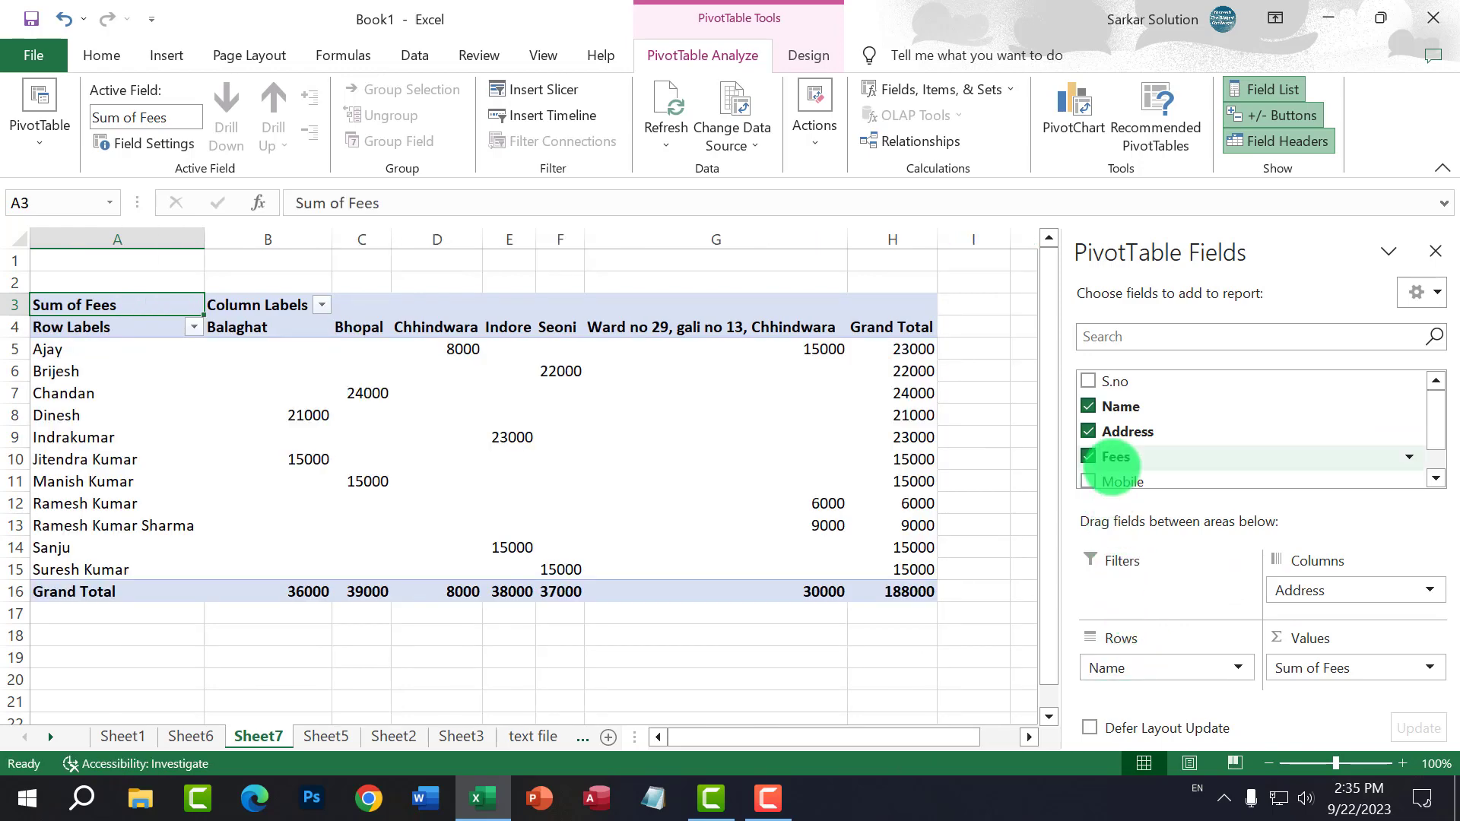
# Step: Try Address as a report filter showing only Balaghat, and return the Address field to the columns area
pyautogui.moveTo(1321, 590); pyautogui.dragTo(1171, 595)
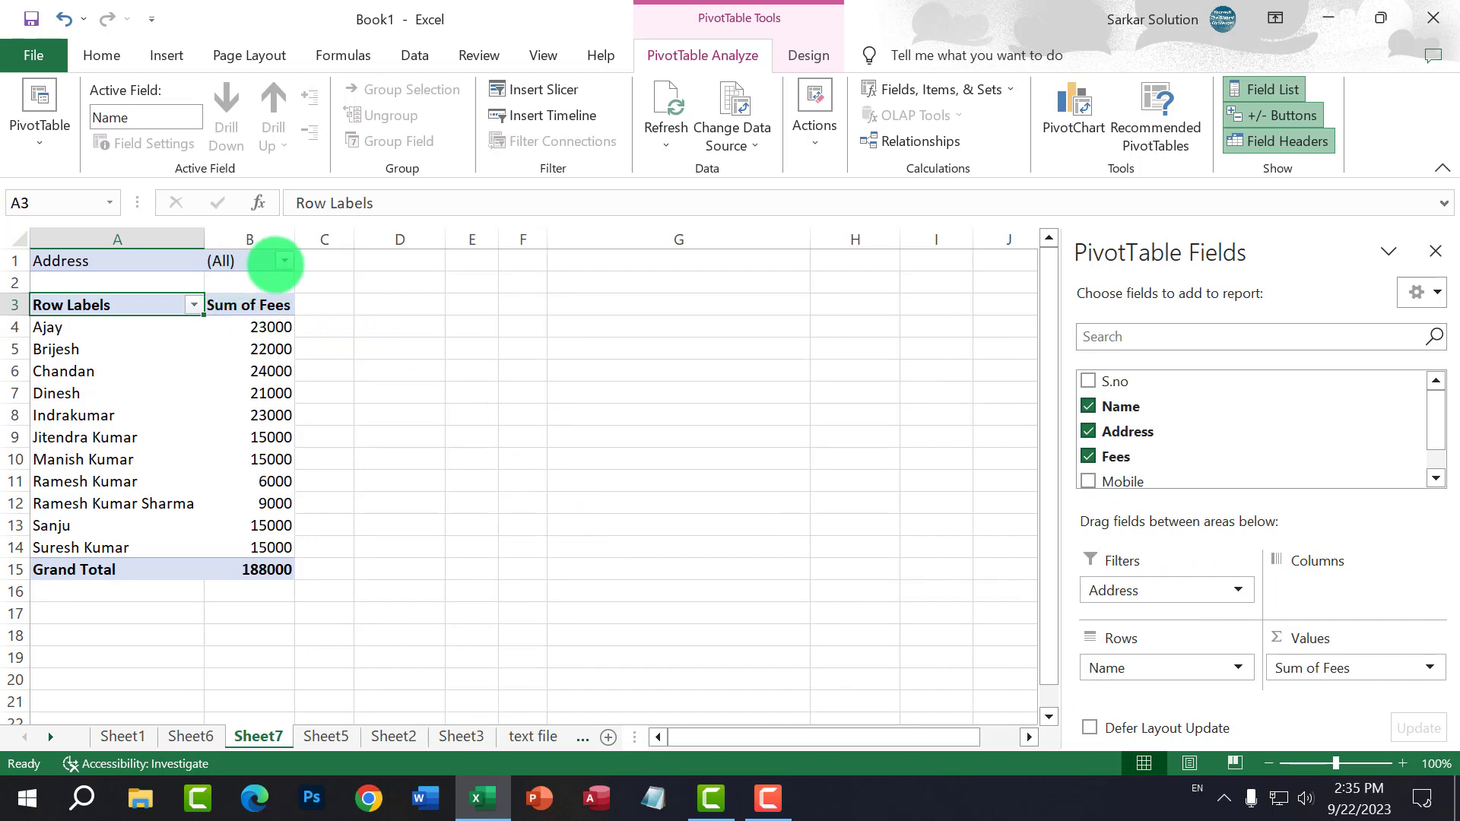
pyautogui.click(279, 262)
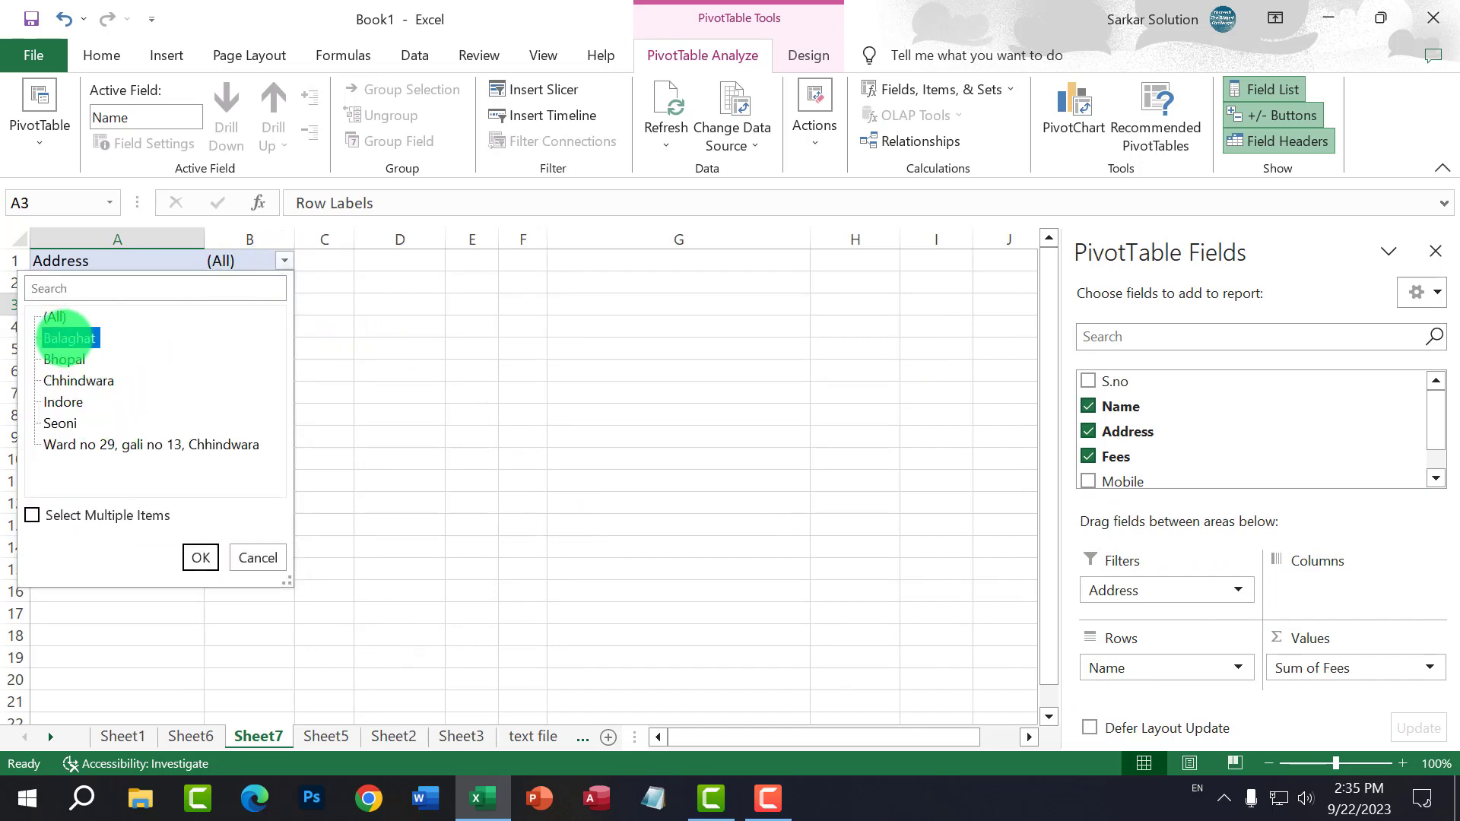
pyautogui.click(200, 557)
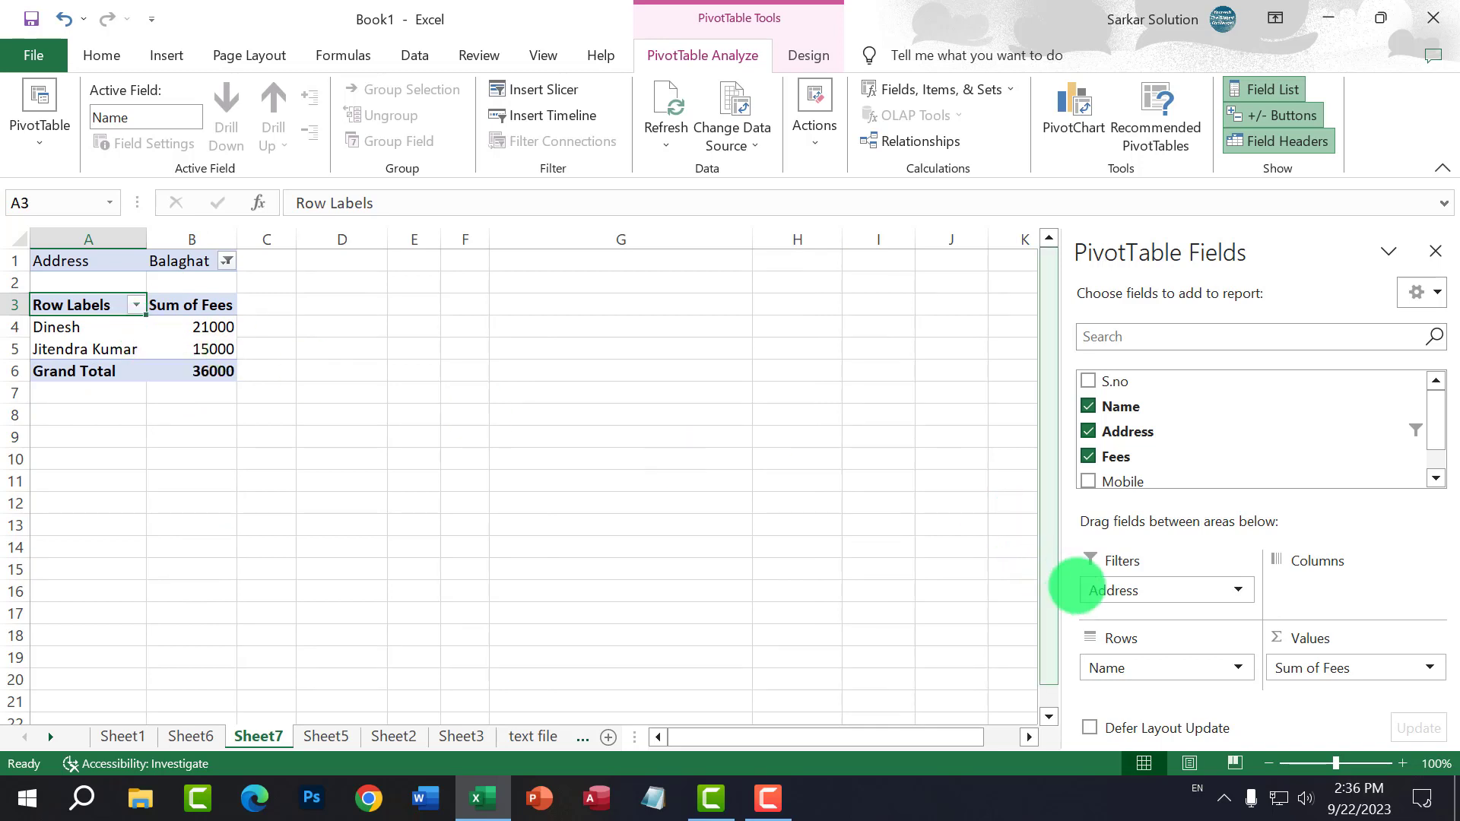
pyautogui.moveTo(1136, 589); pyautogui.dragTo(1331, 584)
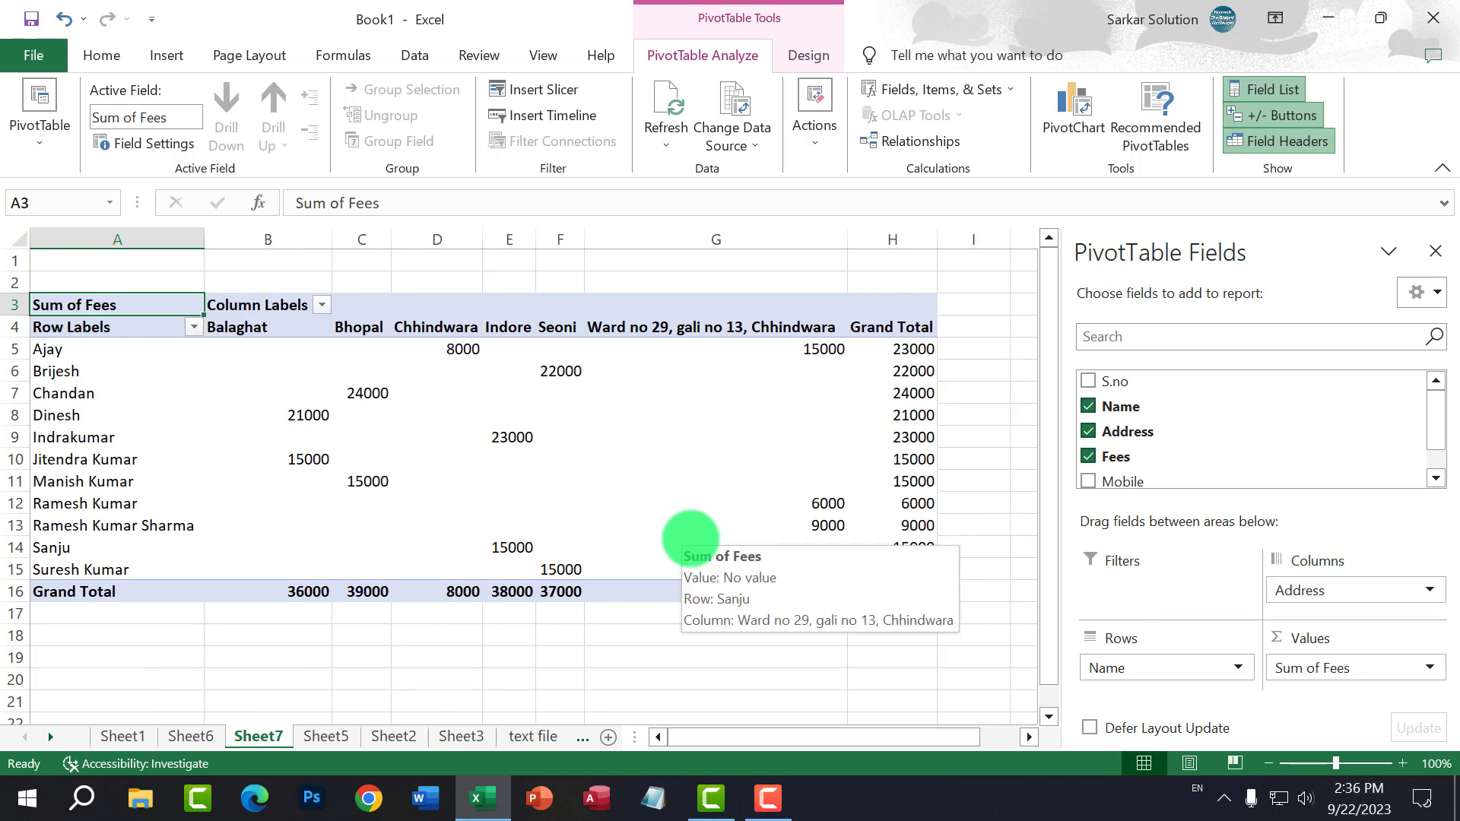
# Step: Hide the PivotTable Fields pane and start editing the page header of Sheet7
pyautogui.click(164, 54)
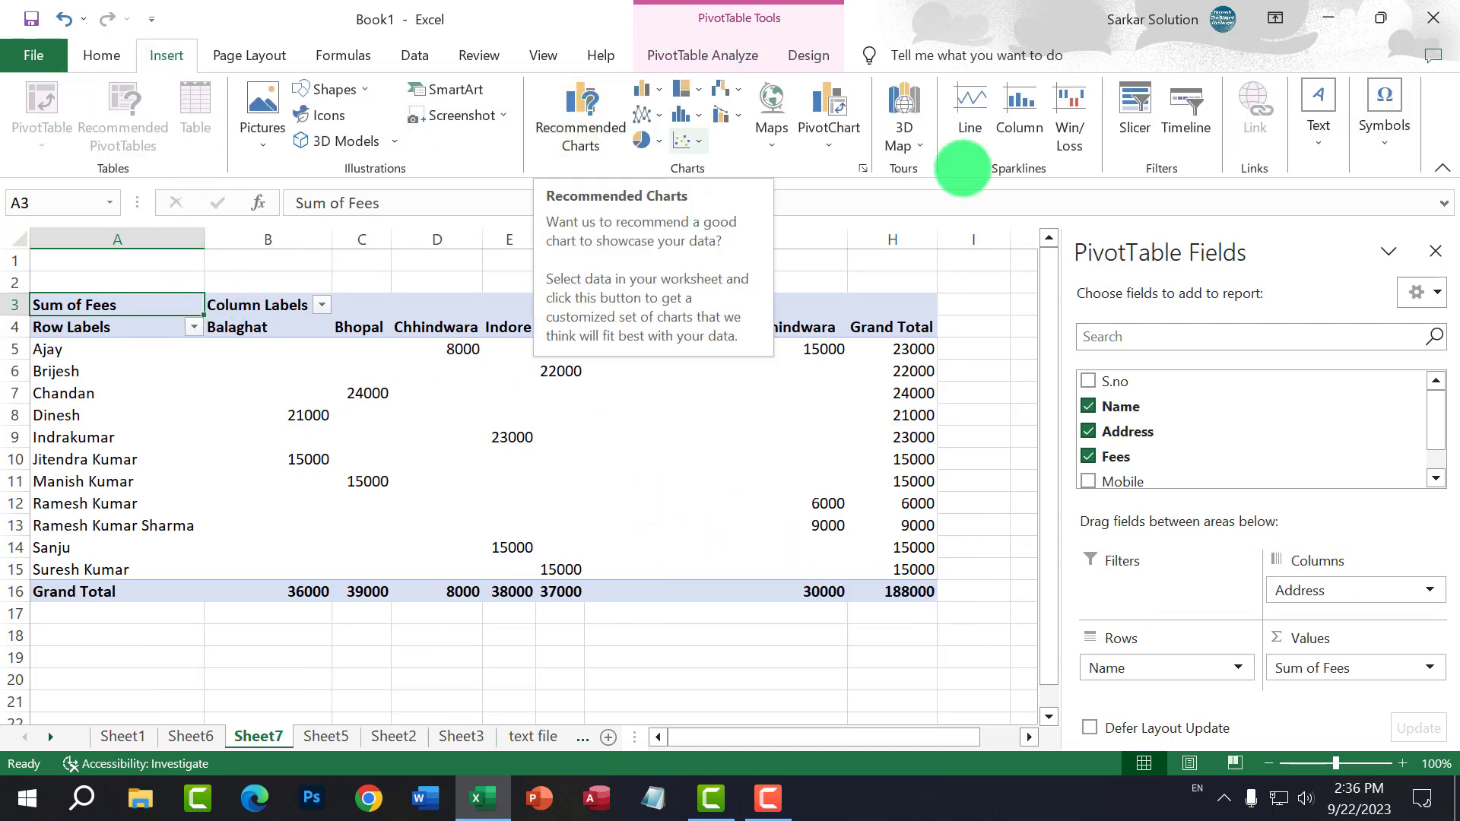
pyautogui.click(1436, 251)
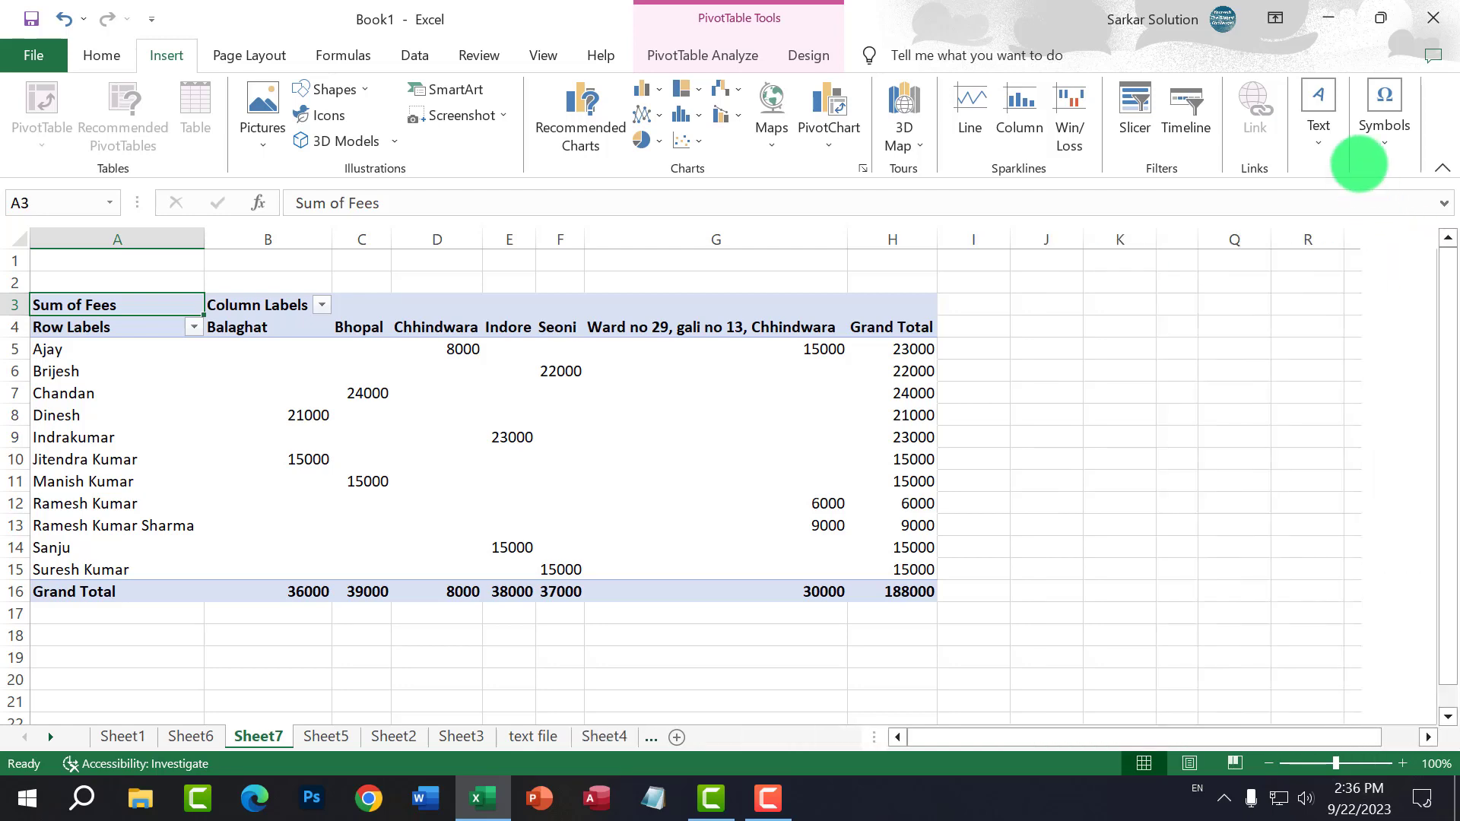
pyautogui.click(1318, 125)
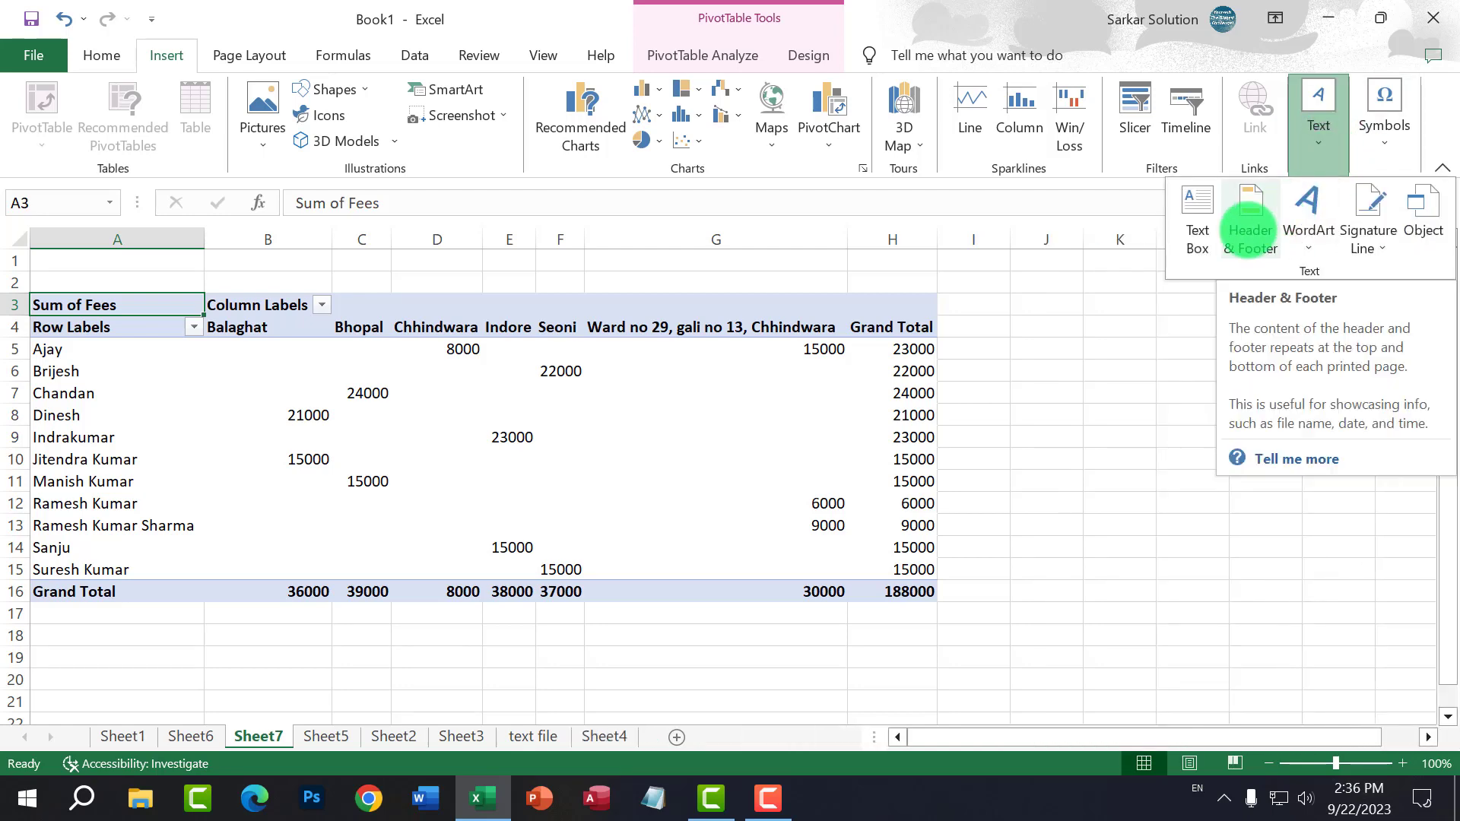
pyautogui.click(1250, 232)
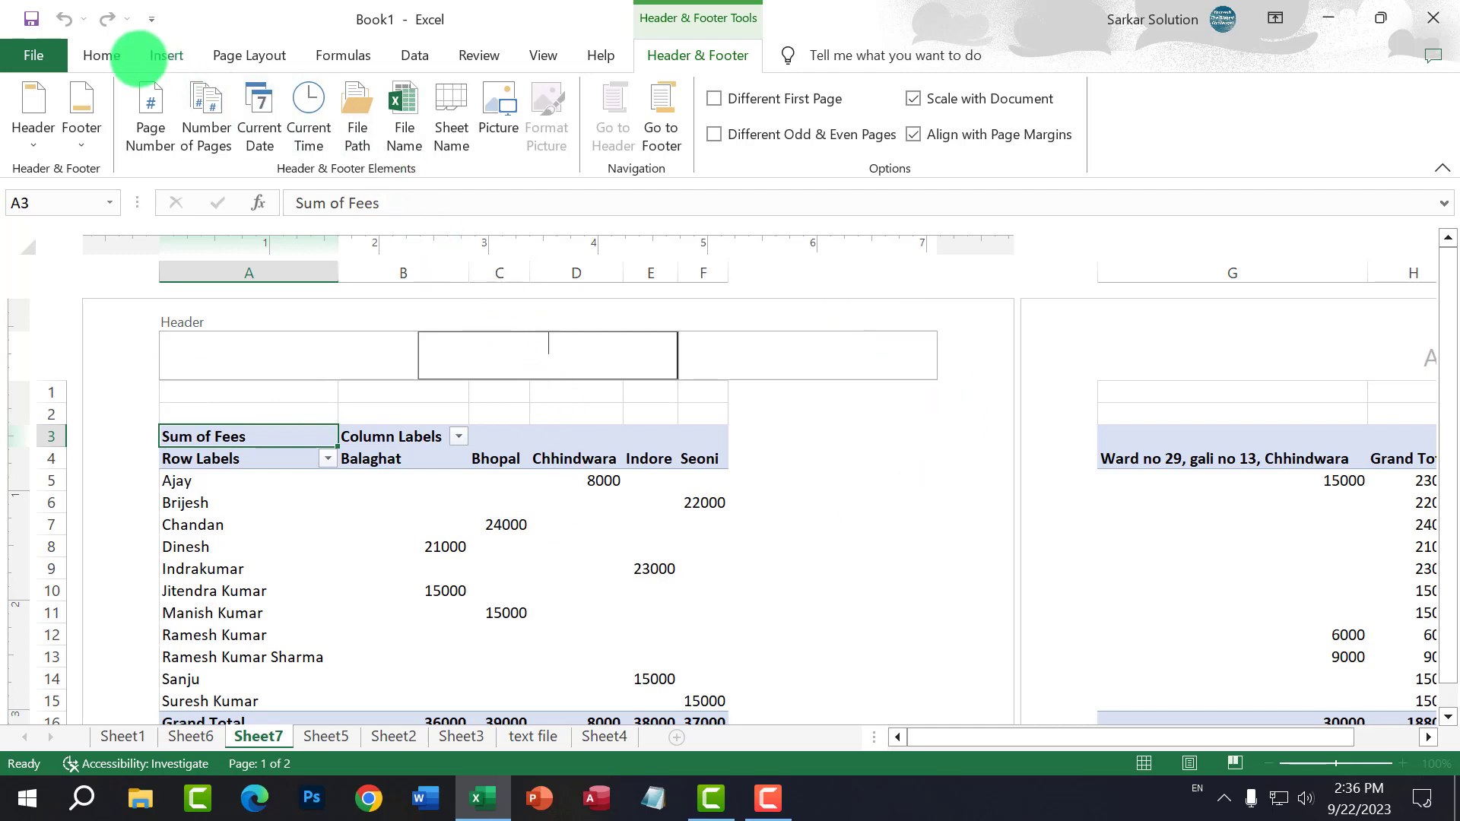
# Step: Leave Sheet7's header empty and return the worksheet to Normal view
pyautogui.click(121, 54)
pyautogui.click(354, 461)
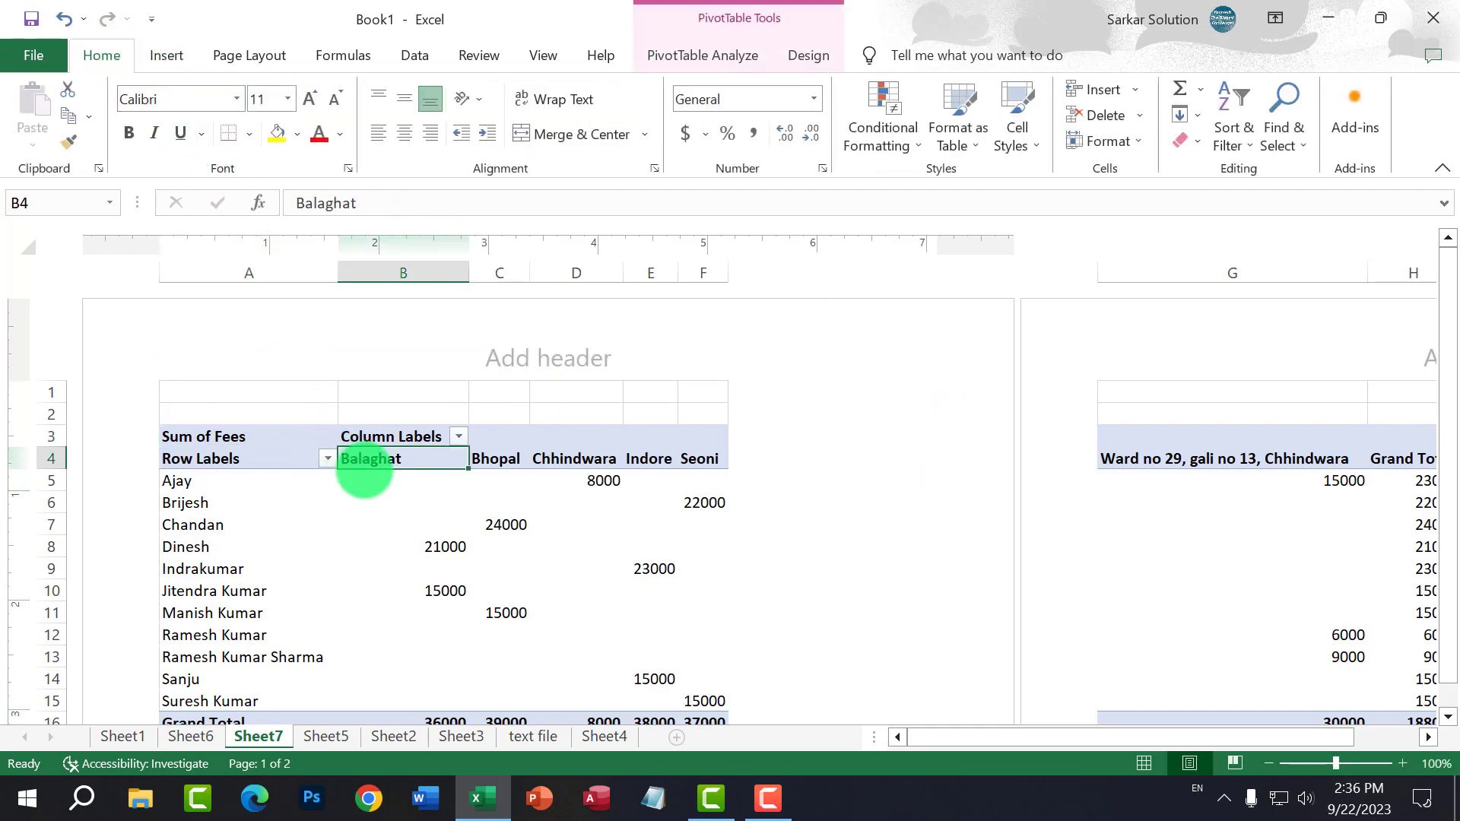
pyautogui.press('alt')
pyautogui.click(562, 43)
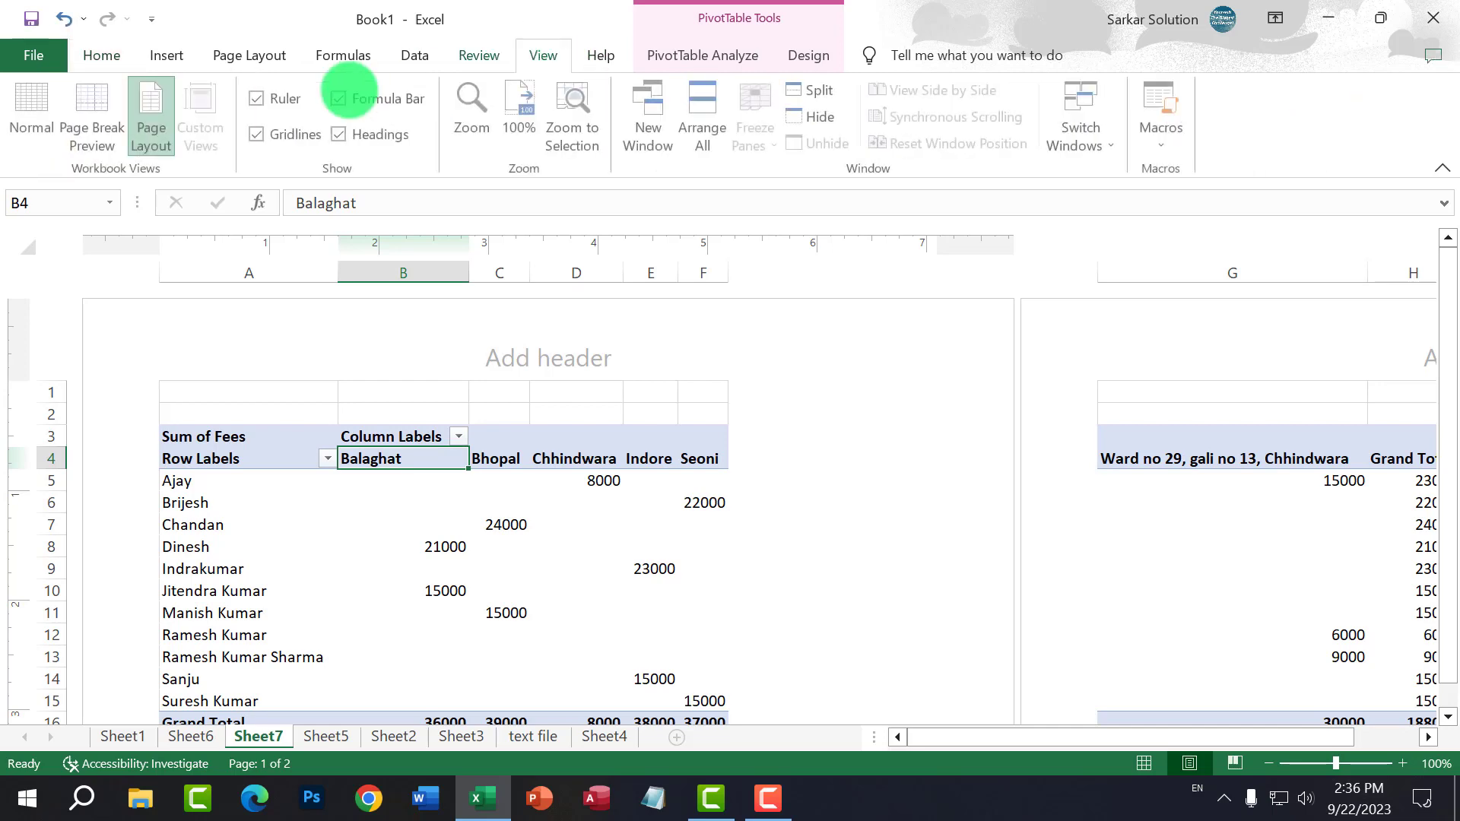
pyautogui.click(34, 114)
pyautogui.click(358, 459)
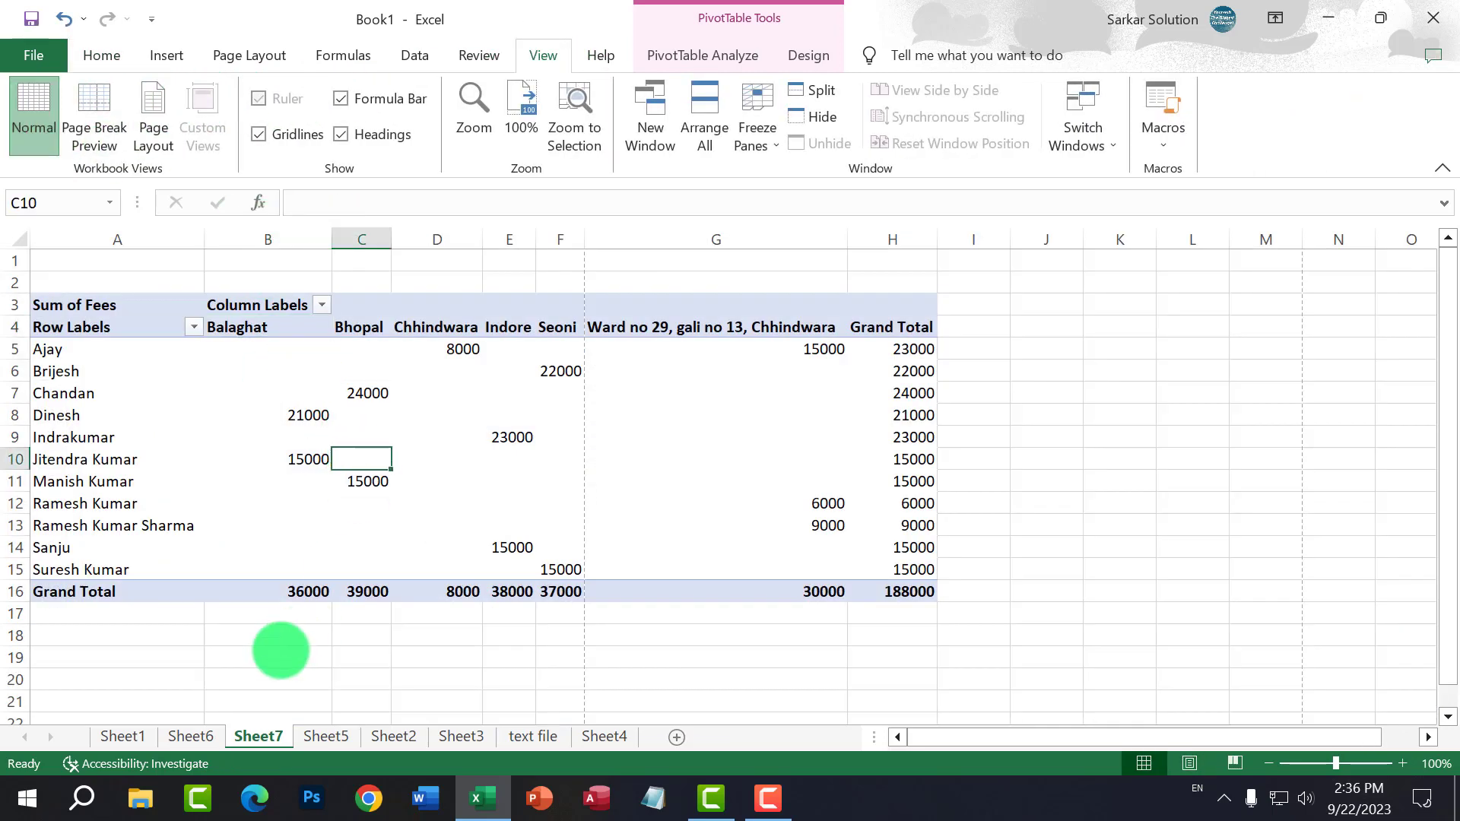
# Step: Switch to Sheet6 and set its page setup to A4 paper size with 600 dpi print quality
pyautogui.click(266, 679)
pyautogui.click(190, 736)
pyautogui.click(220, 554)
pyautogui.click(89, 464)
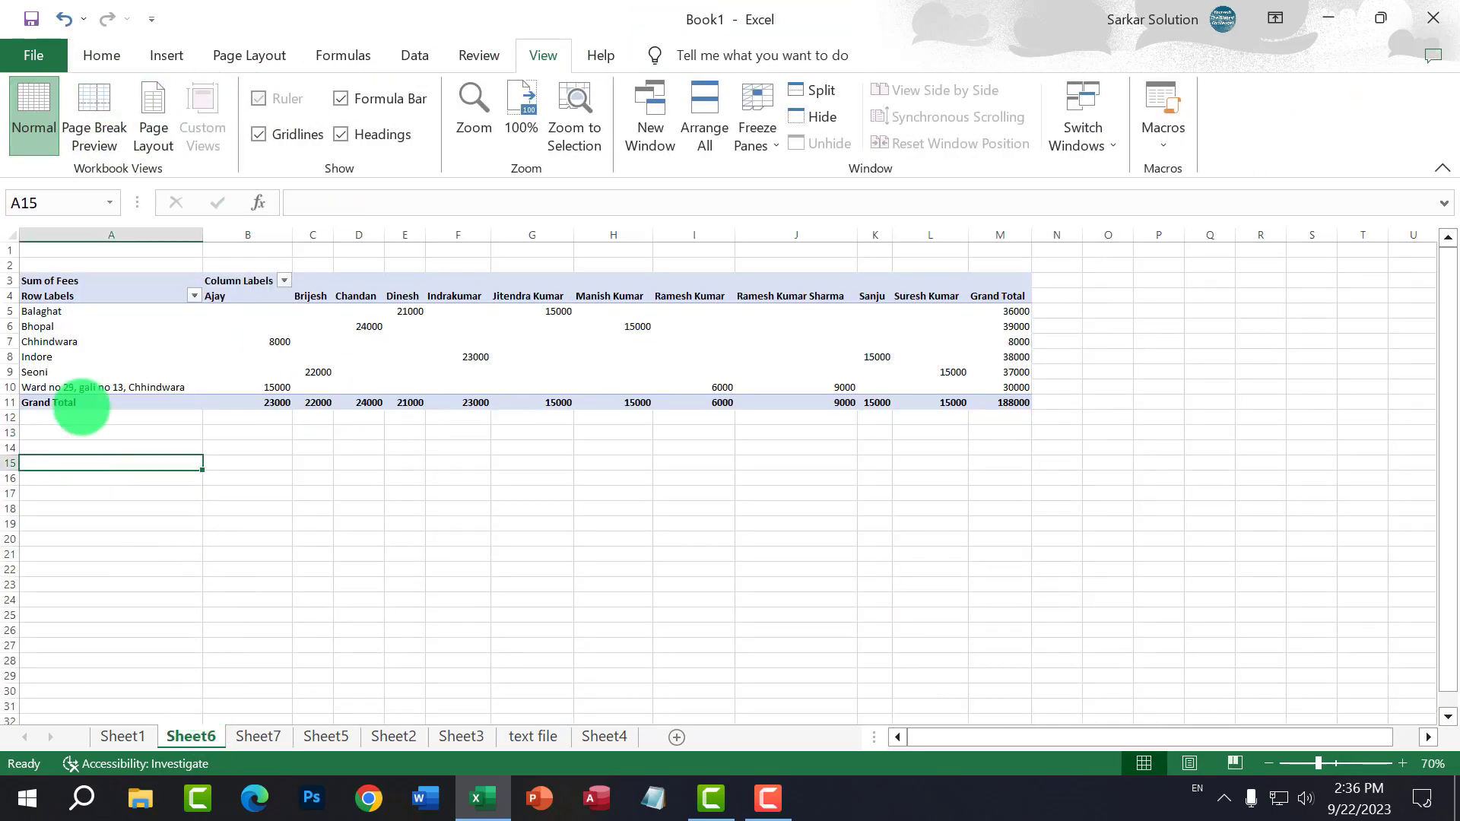
pyautogui.click(101, 55)
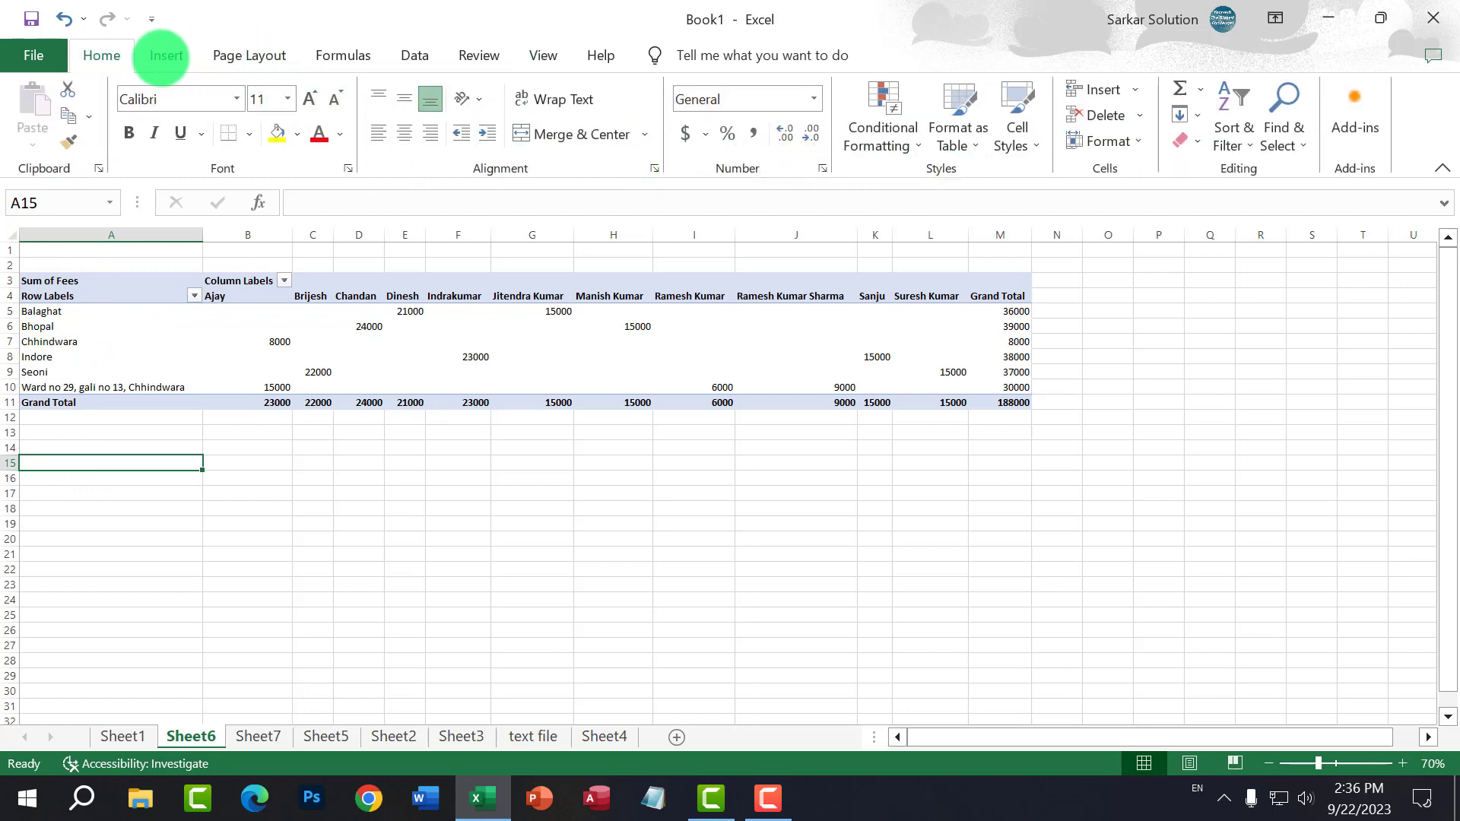
pyautogui.click(166, 56)
pyautogui.click(243, 55)
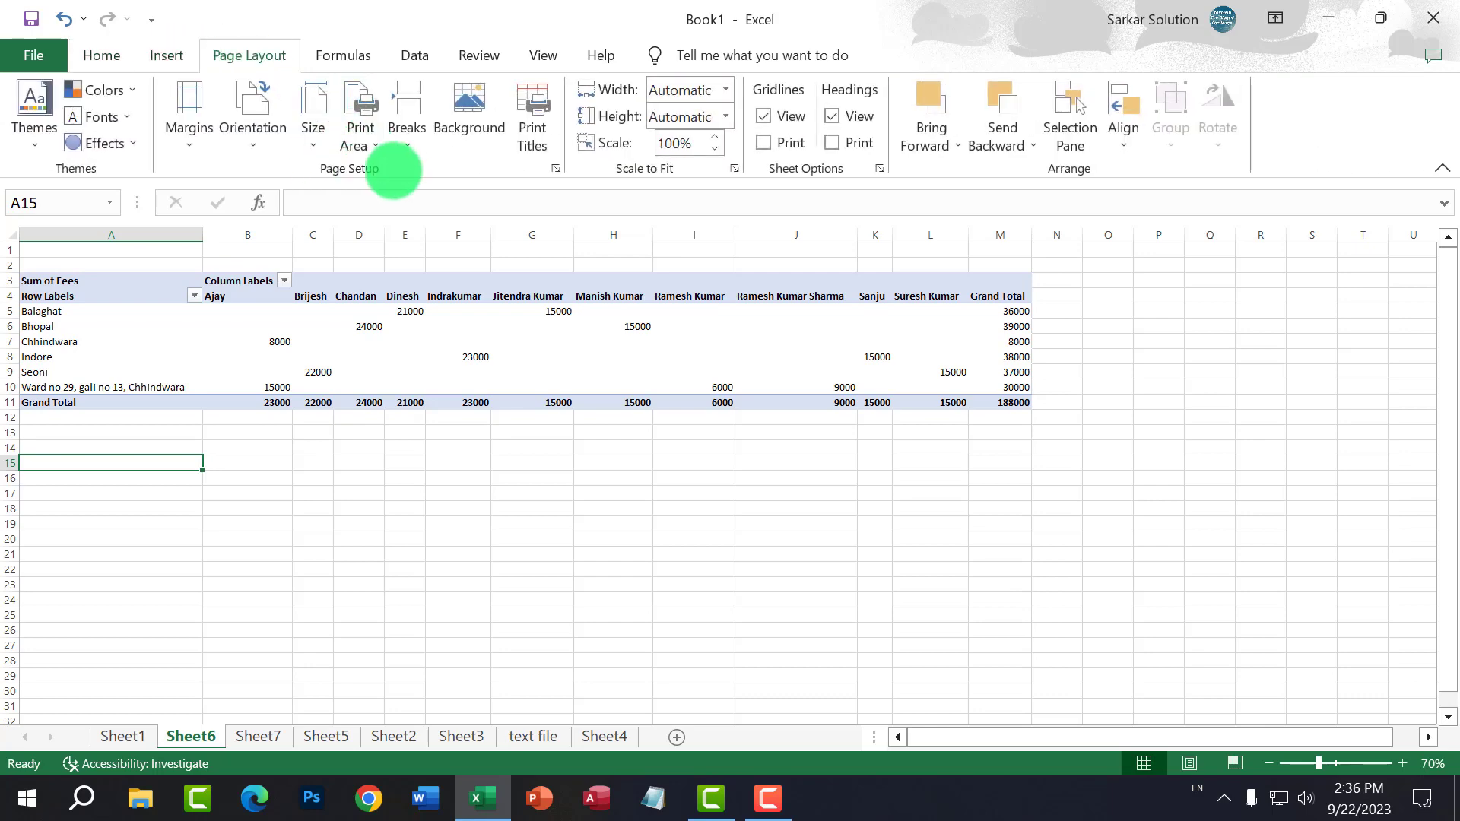
pyautogui.click(556, 168)
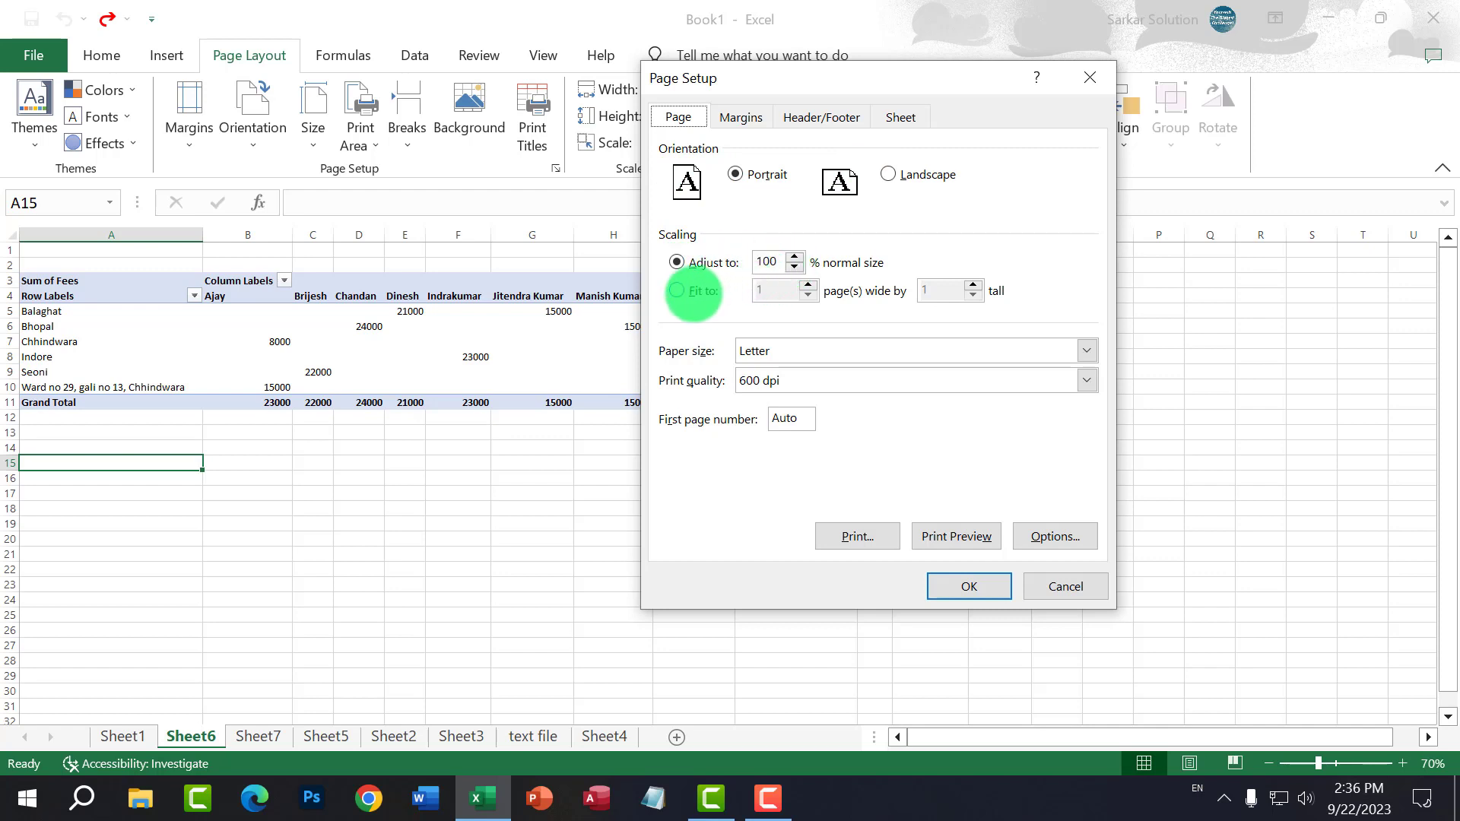
pyautogui.click(768, 350)
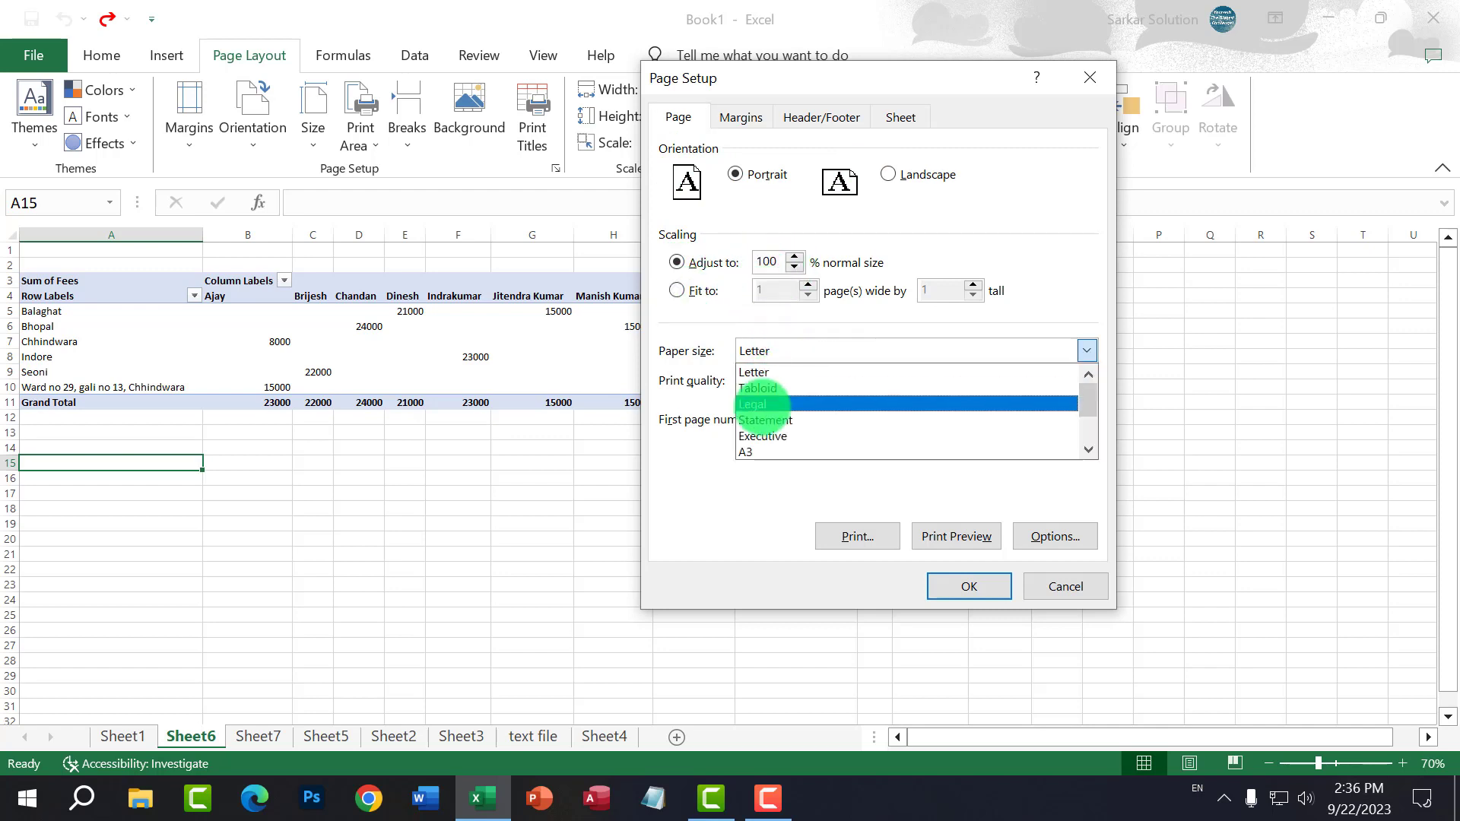
pyautogui.click(749, 436)
pyautogui.click(766, 381)
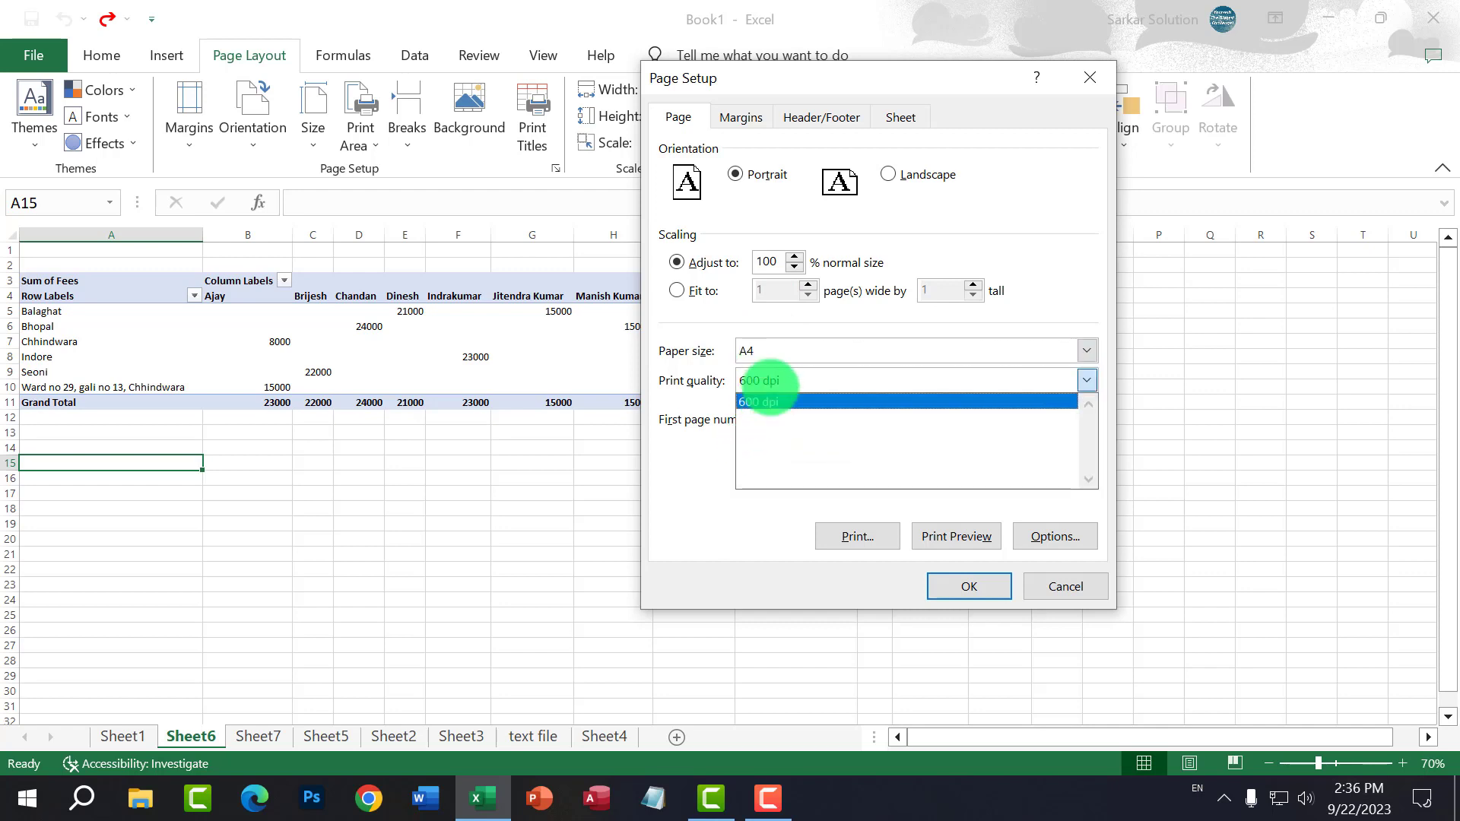
pyautogui.click(769, 385)
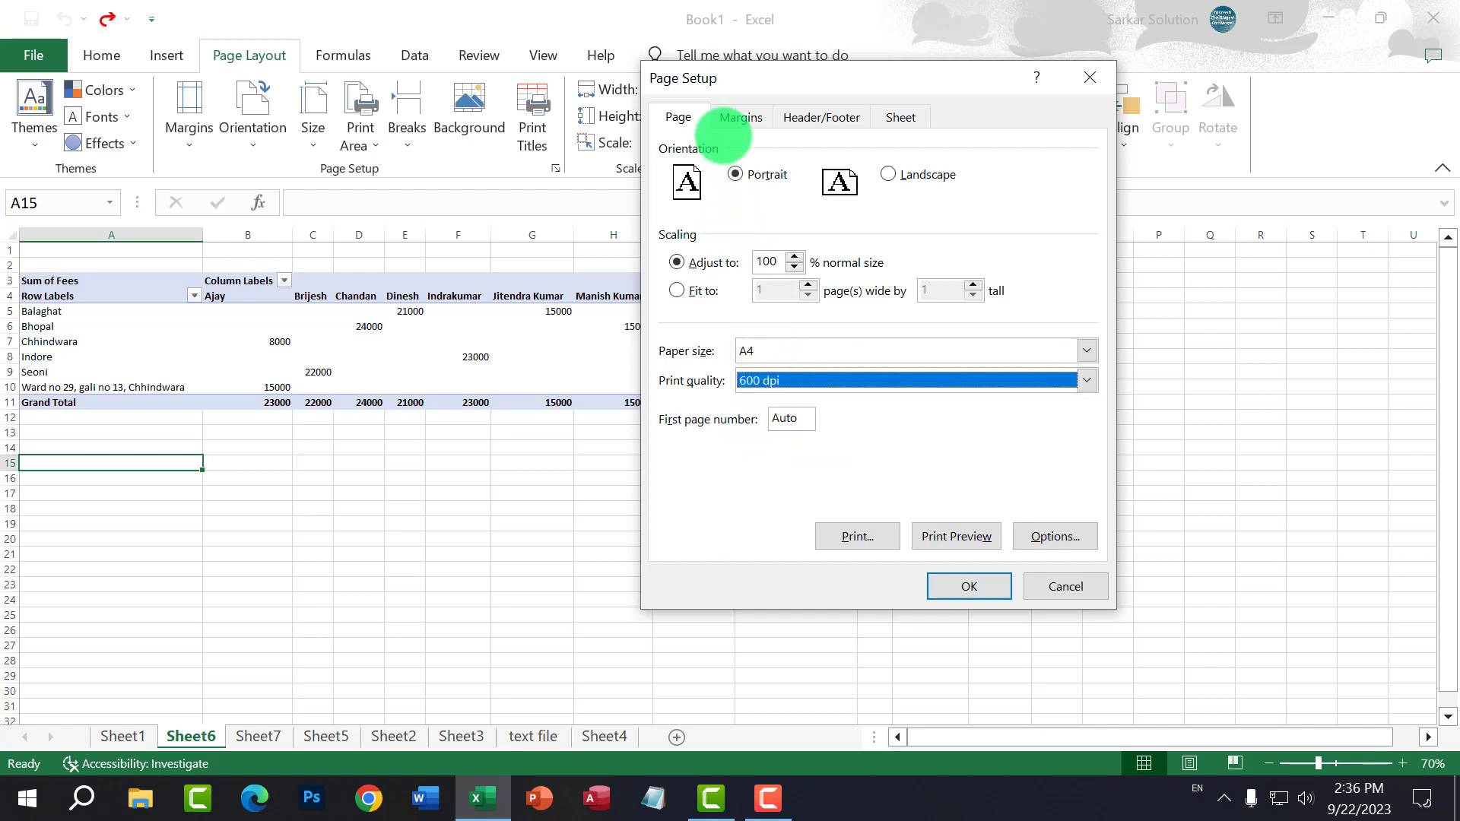
# Step: Review the page margins and set the page header to the preset "Sheet6, Confidential, Page 1"
pyautogui.click(737, 116)
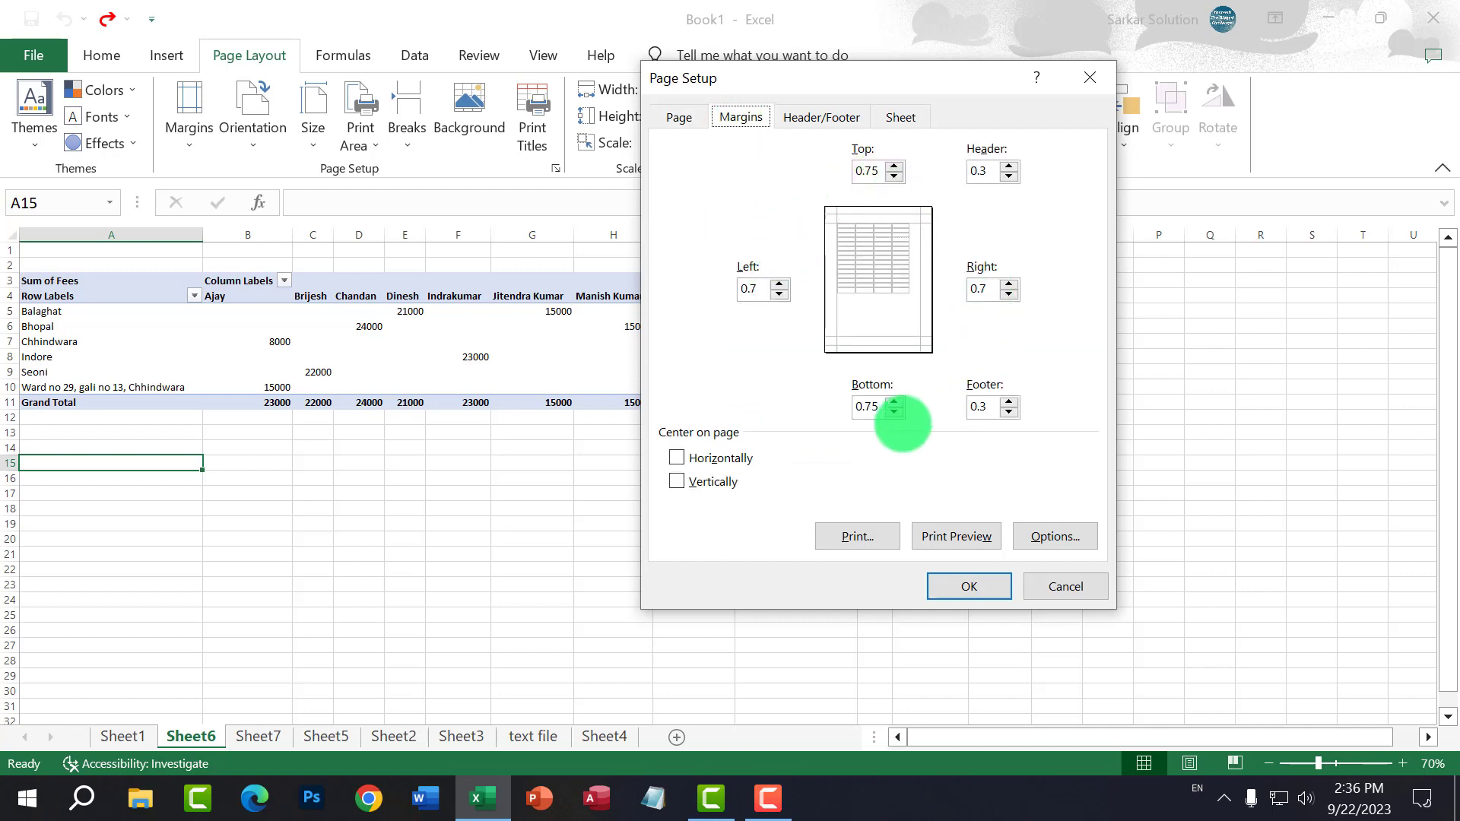
pyautogui.click(984, 173)
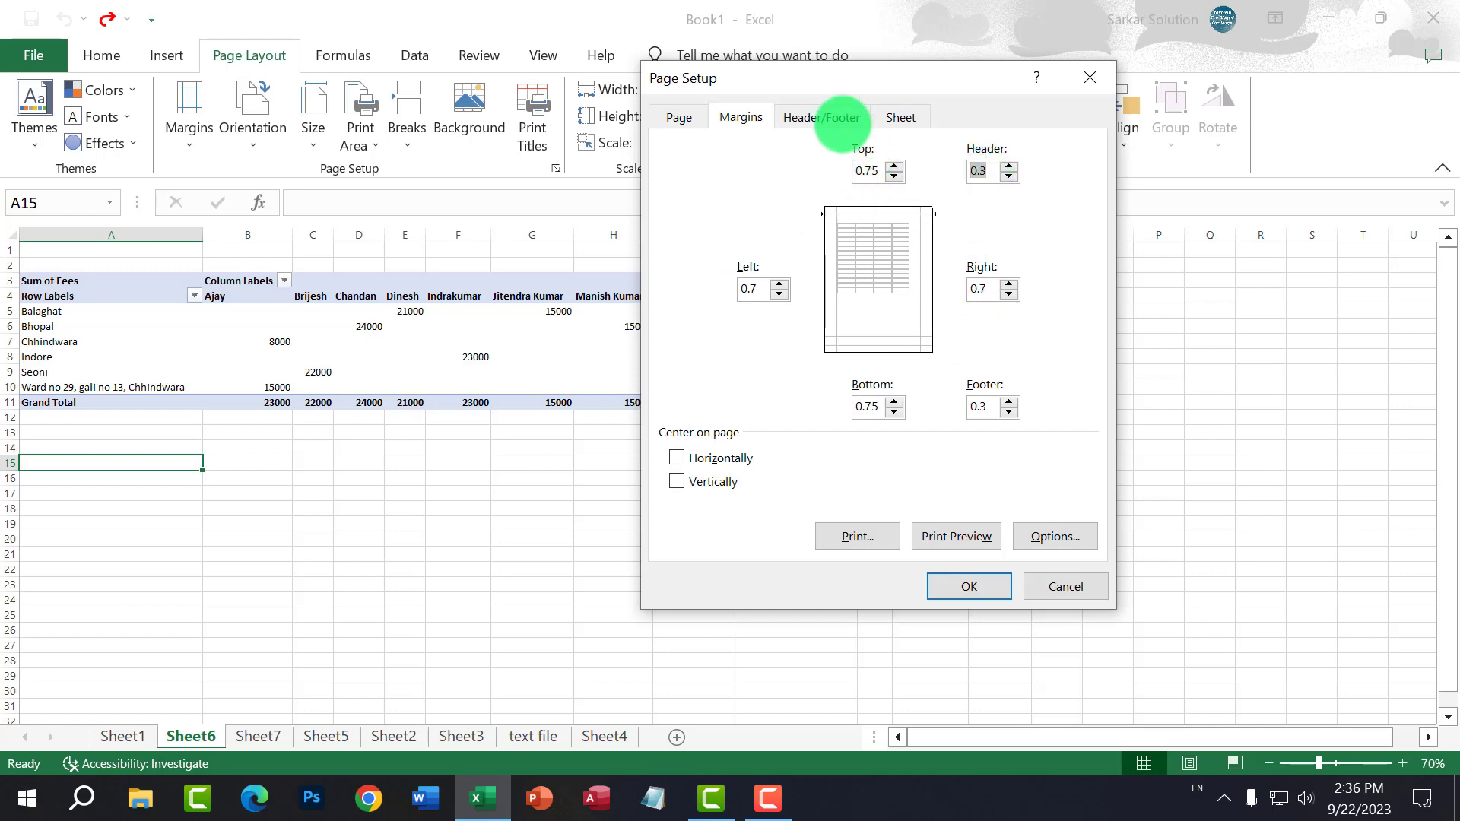
pyautogui.click(821, 112)
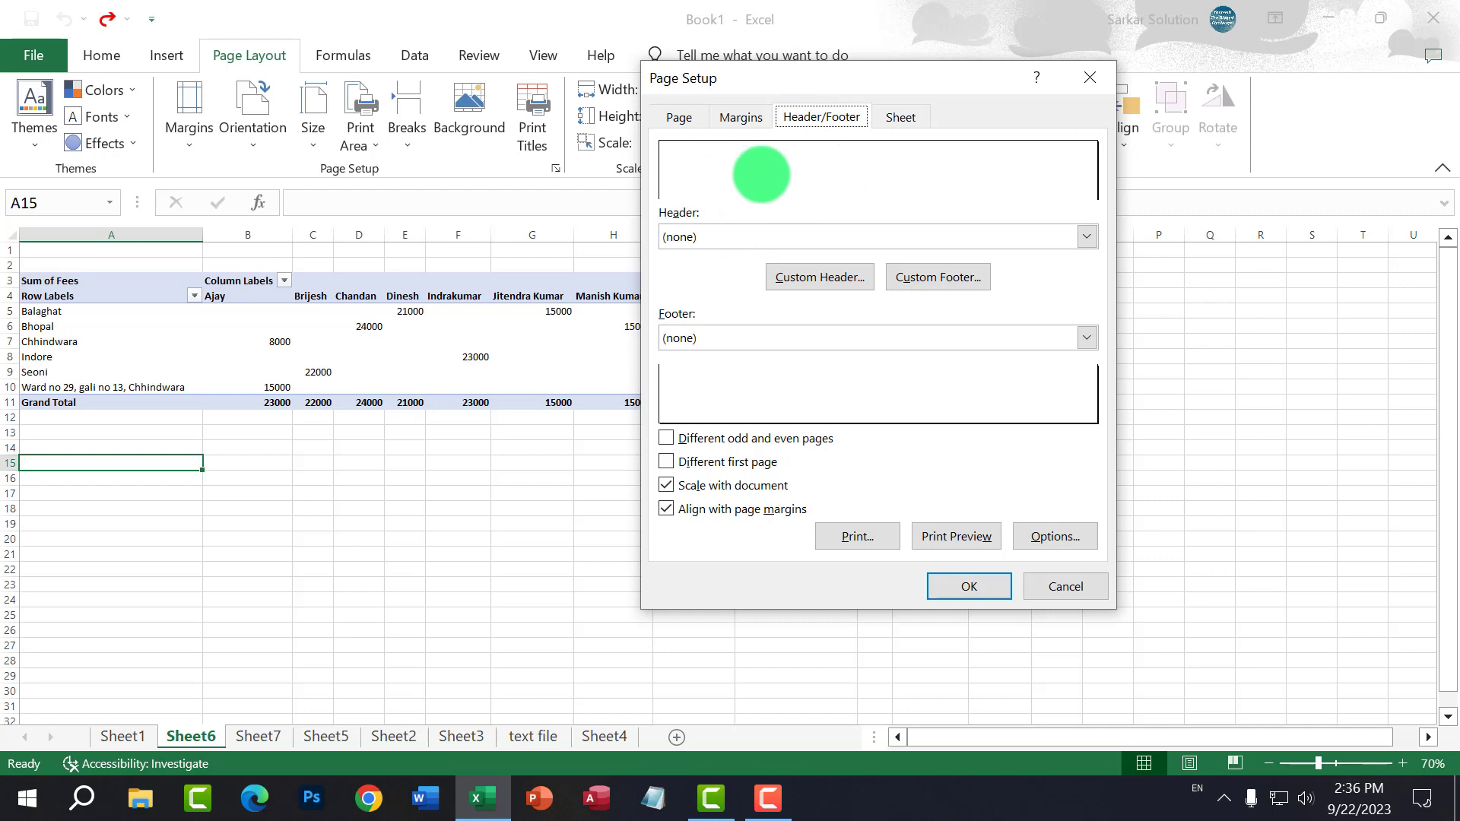
pyautogui.click(767, 237)
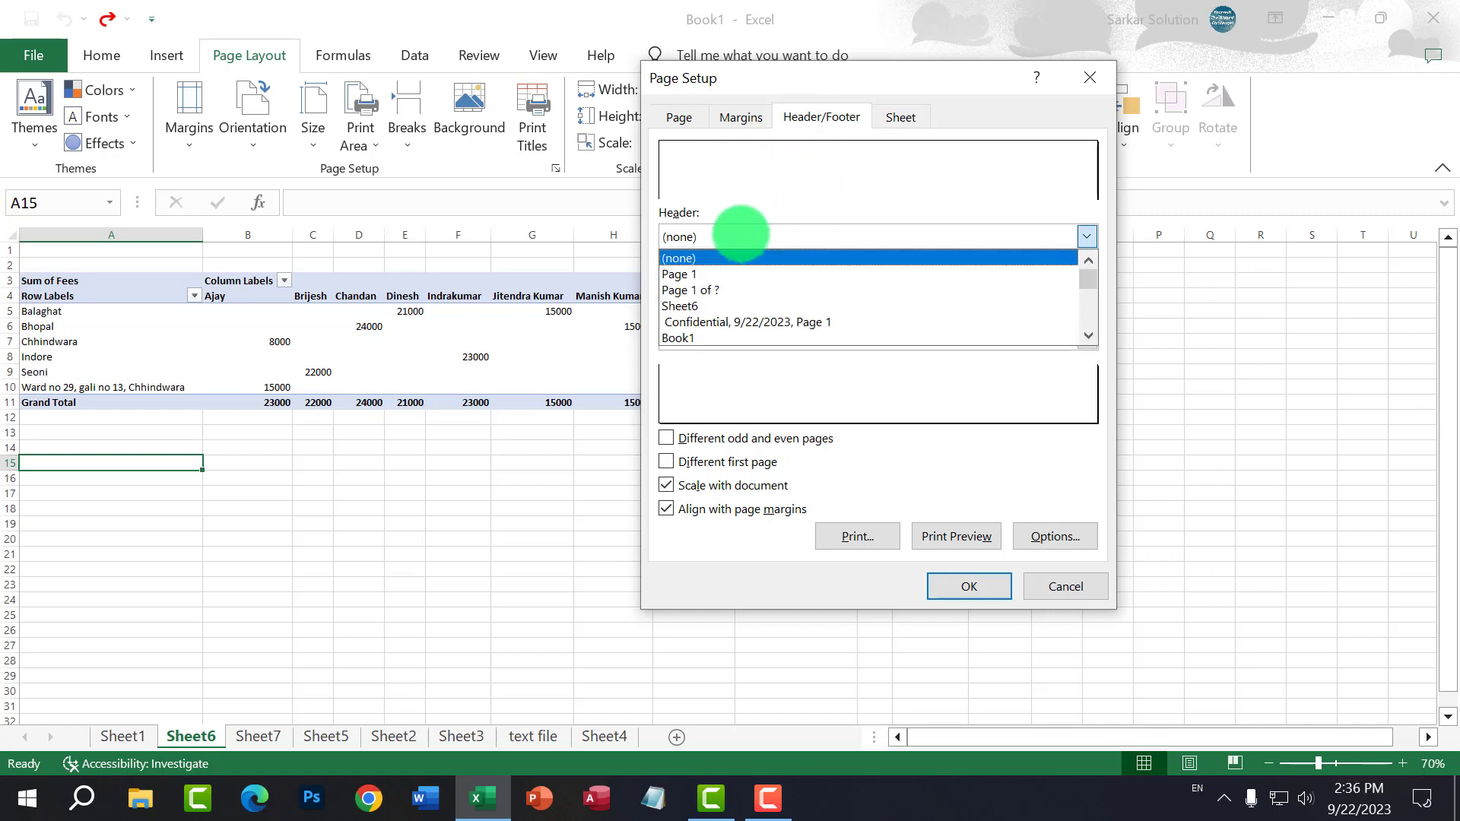
pyautogui.scroll(-2, 691, 312)
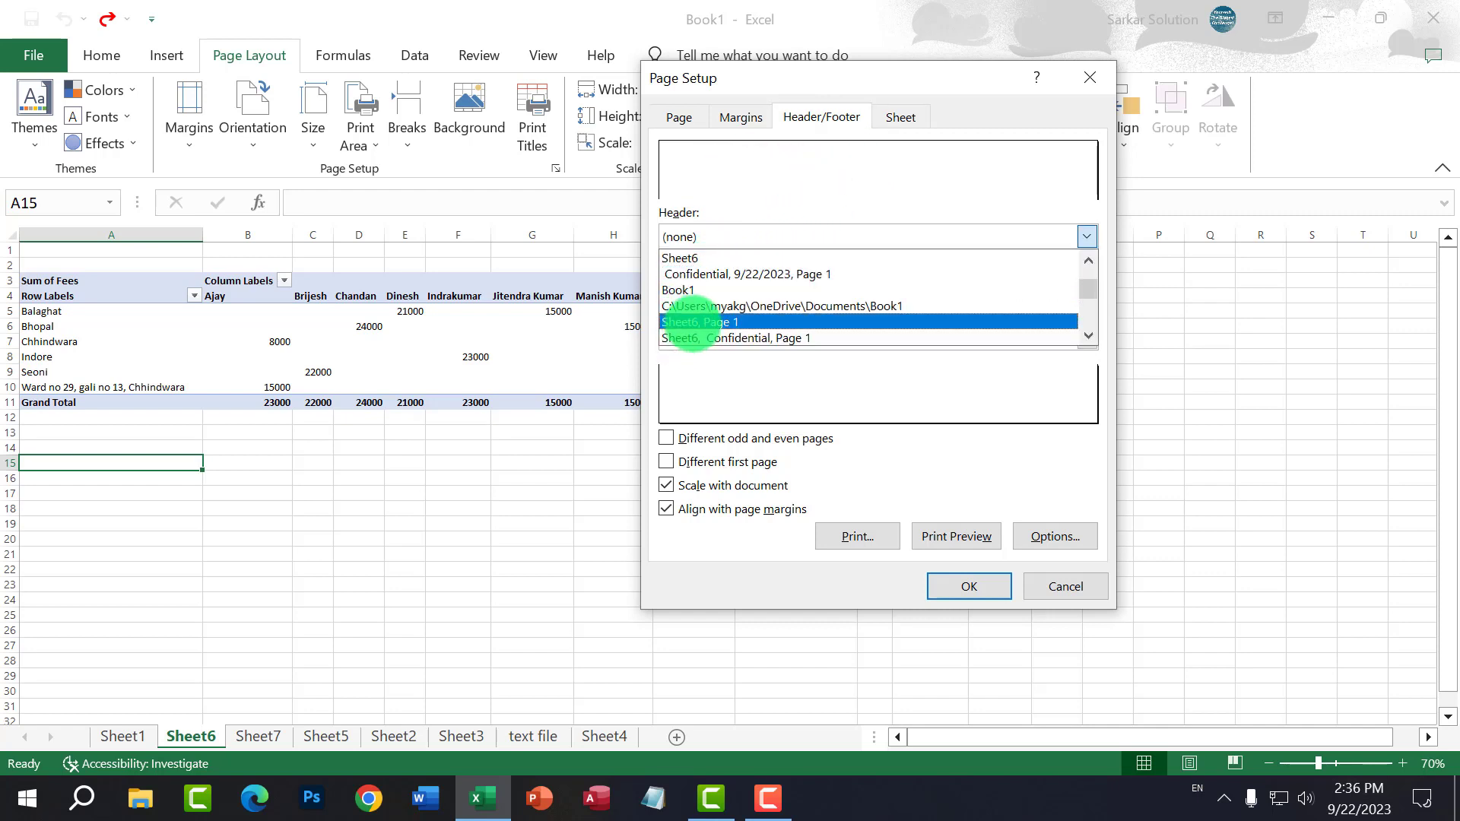
pyautogui.click(698, 306)
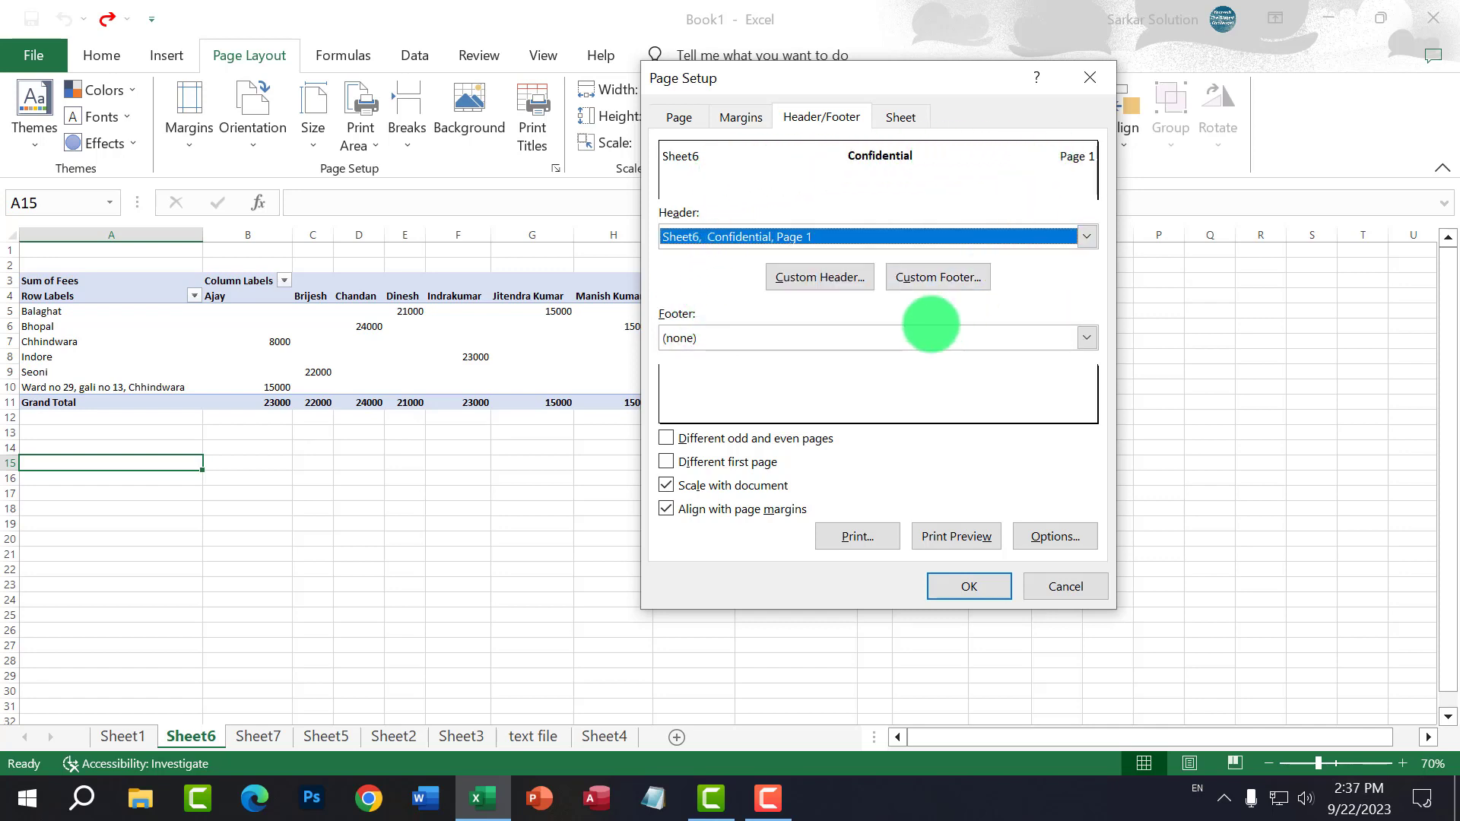
# Step: Set the page footer to the preset "Confidential, 9/22/2023, Page 1" and apply the page setup
pyautogui.click(760, 337)
pyautogui.scroll(-1, 741, 399)
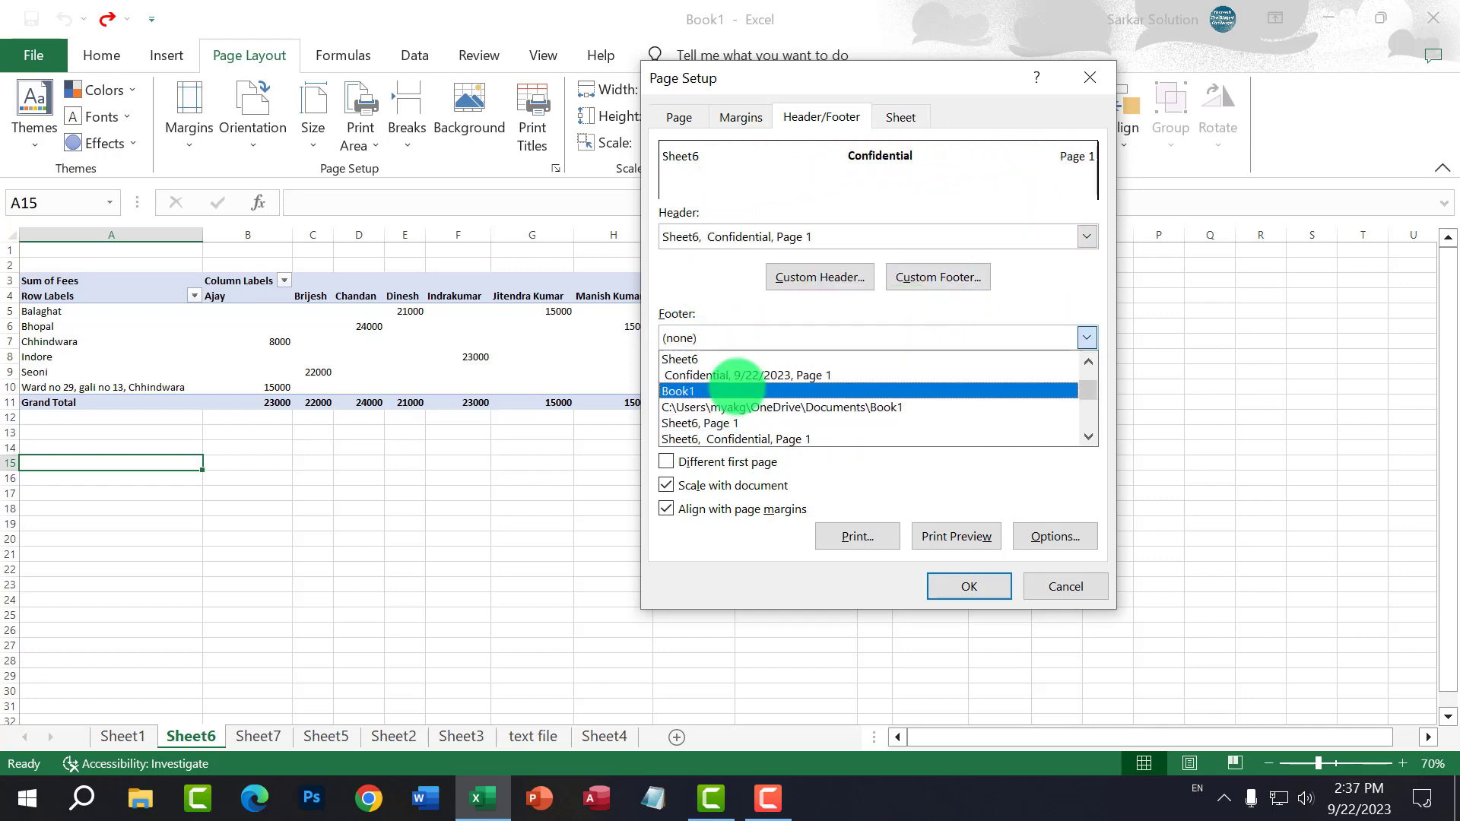
pyautogui.click(749, 386)
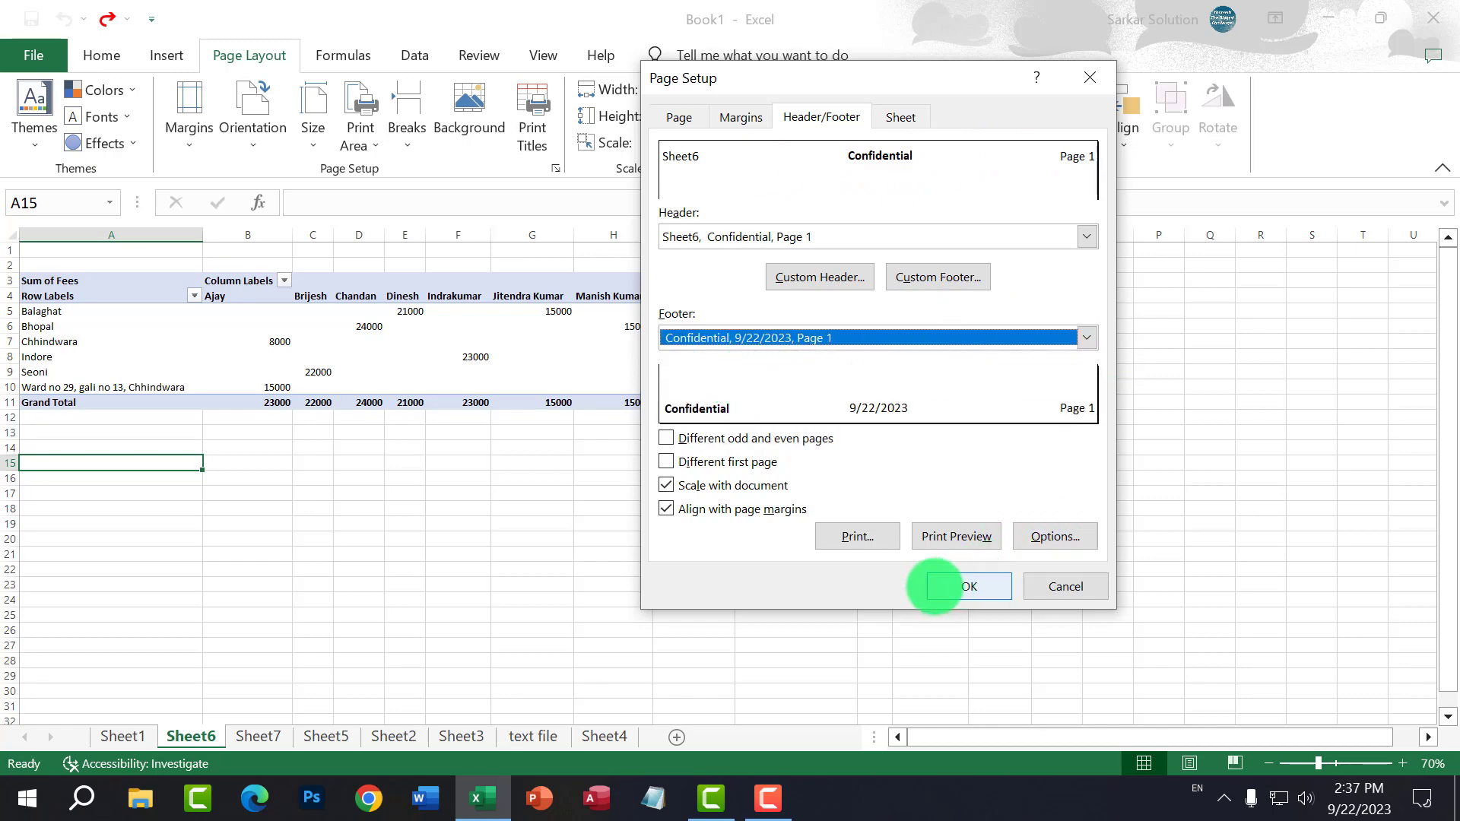
pyautogui.click(945, 586)
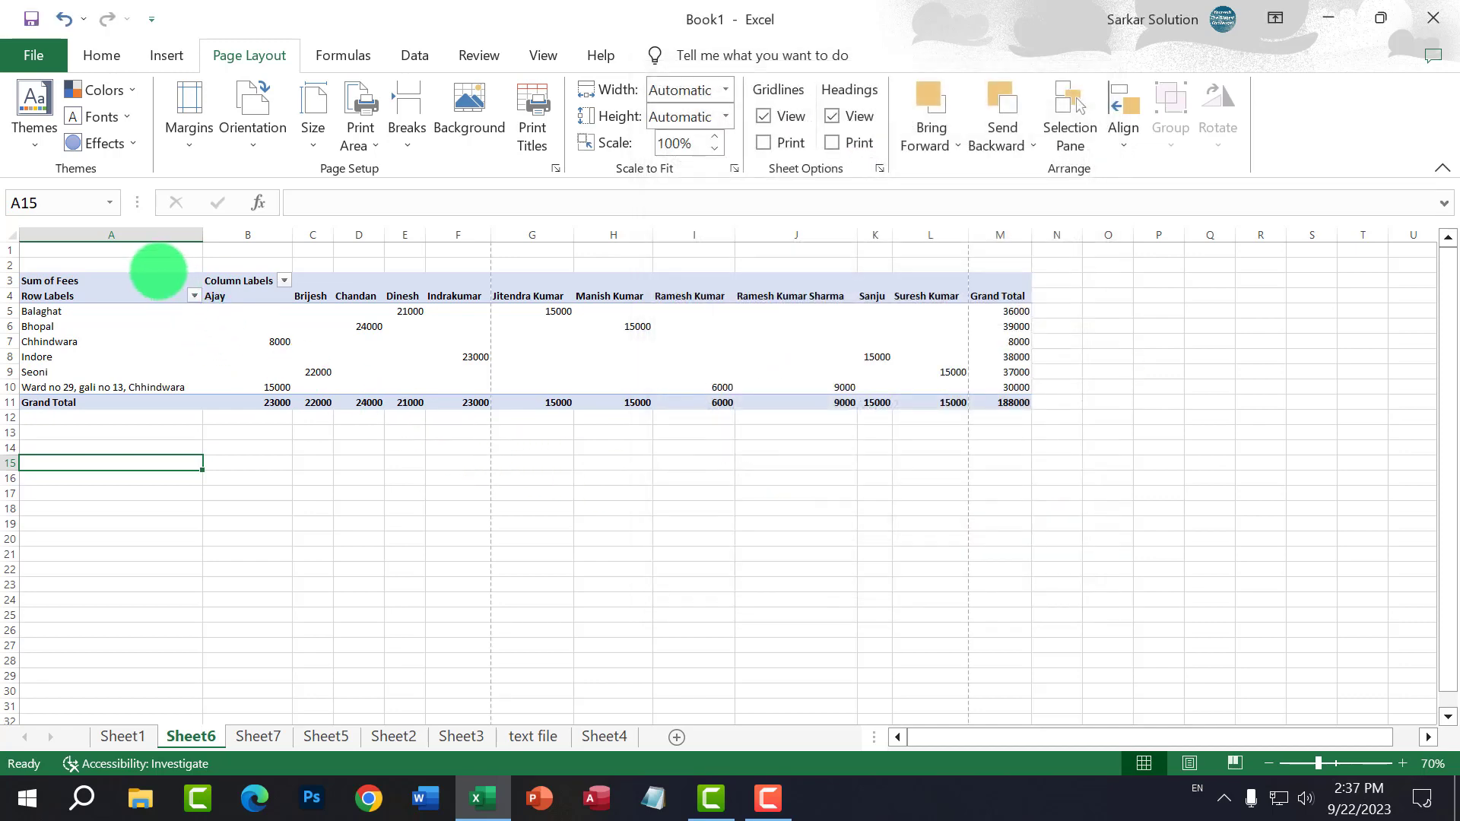
# Step: Check Sheet6's header and page layout in the print preview, and return to the worksheet
pyautogui.click(33, 52)
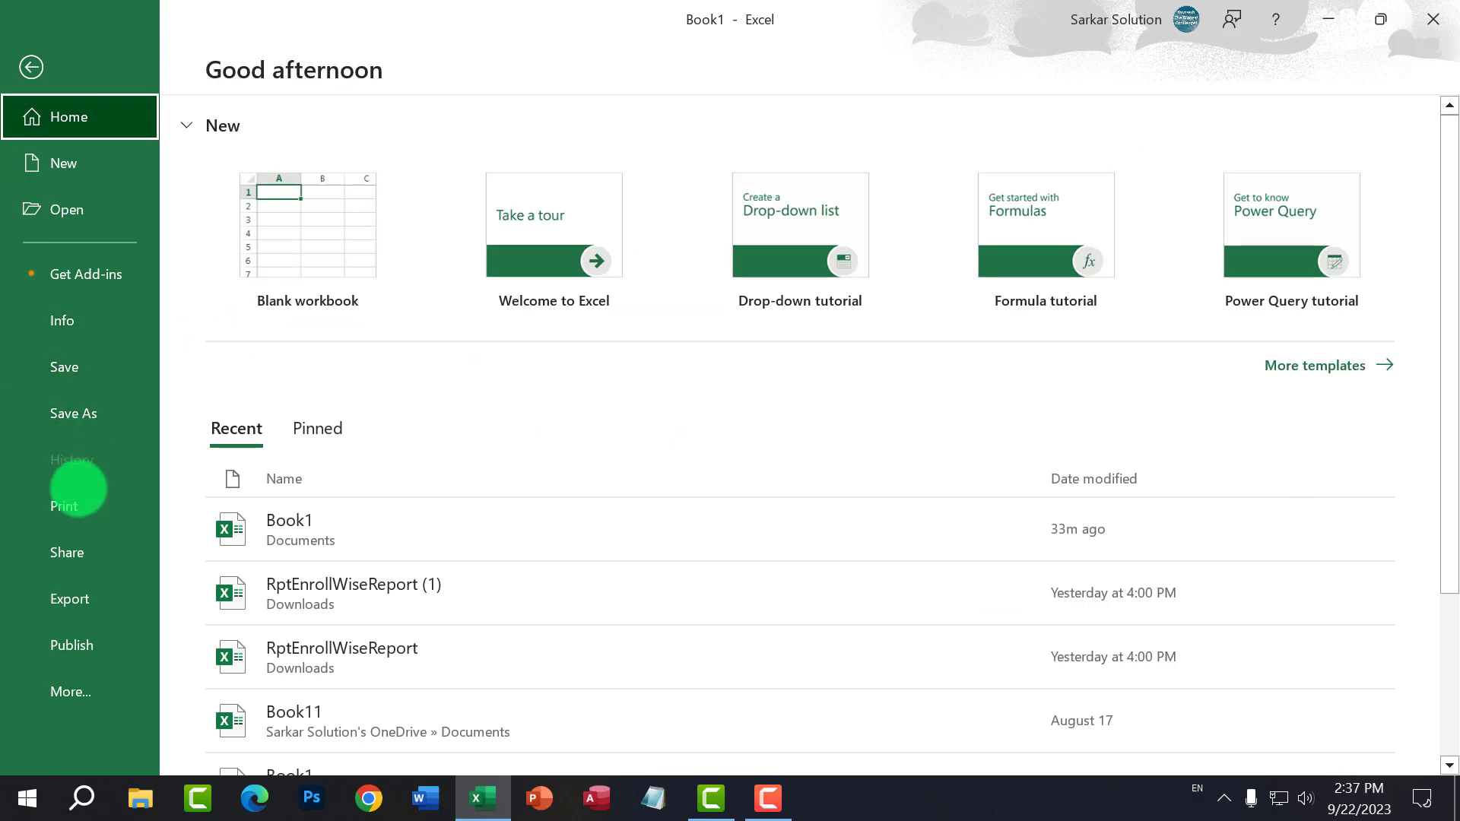
pyautogui.click(79, 493)
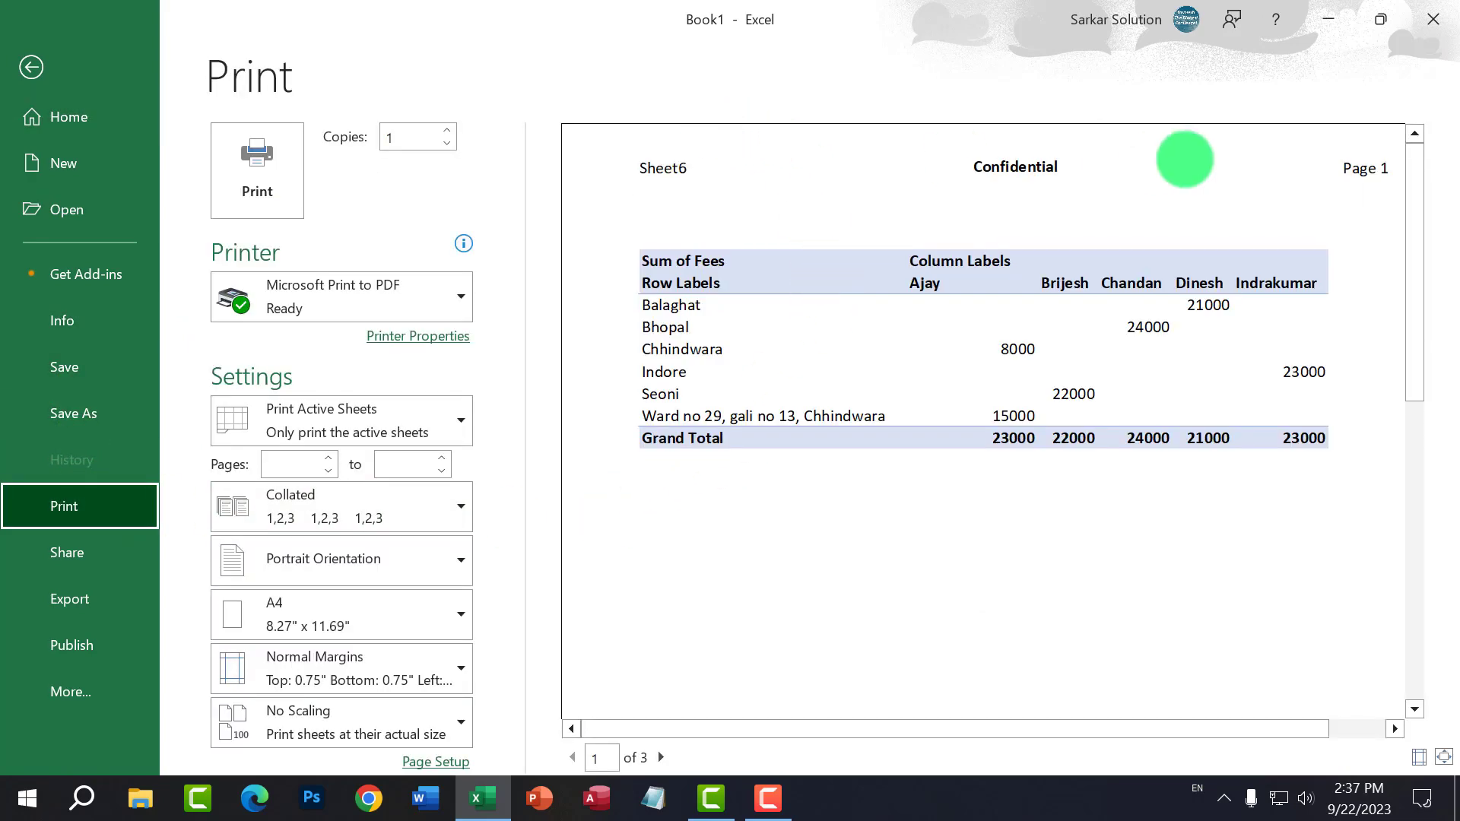
pyautogui.click(30, 67)
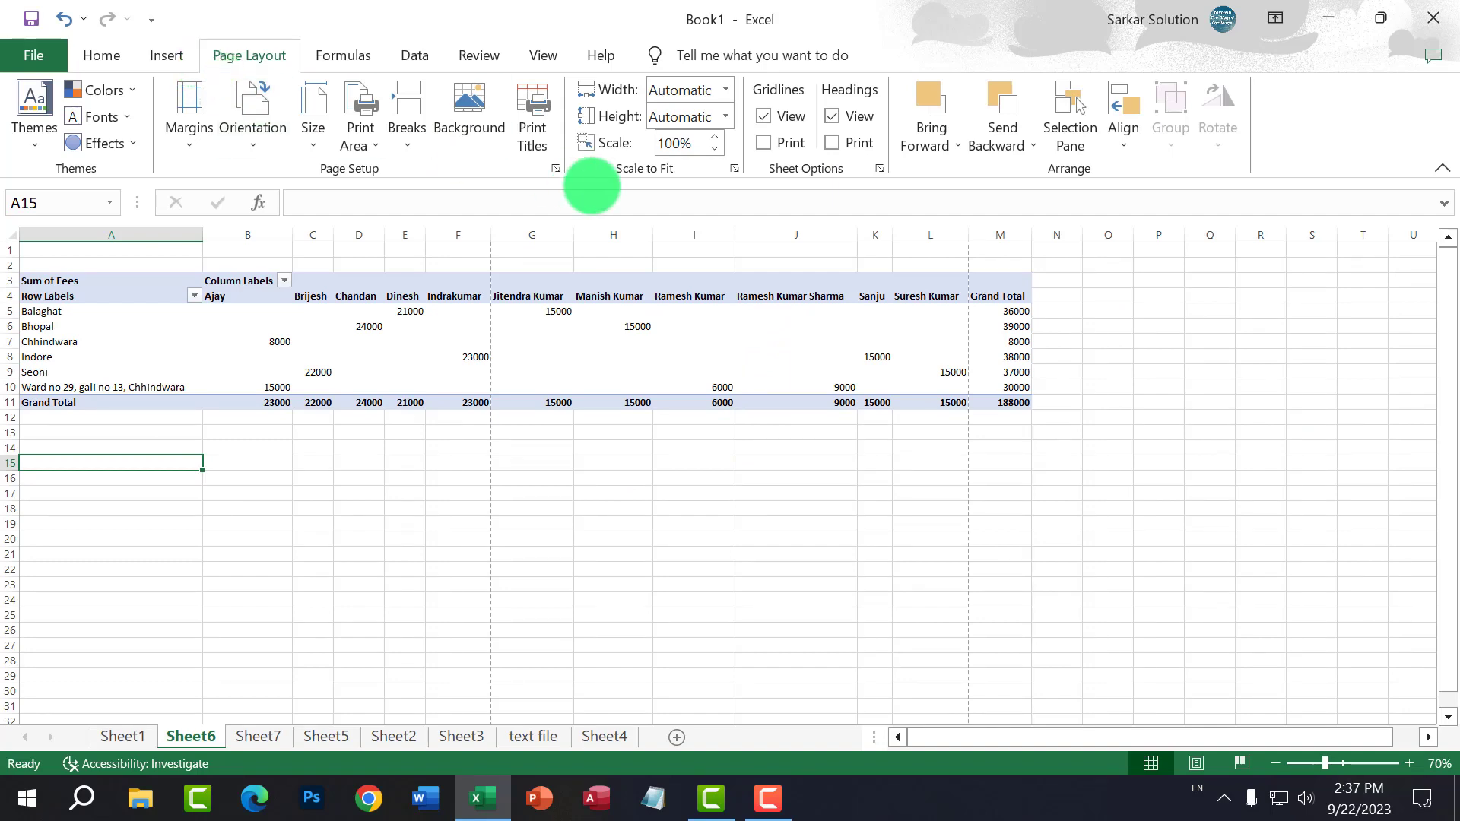
# Step: Try page number, page count and time codes in the custom header's left section, and discard the custom header
pyautogui.click(555, 169)
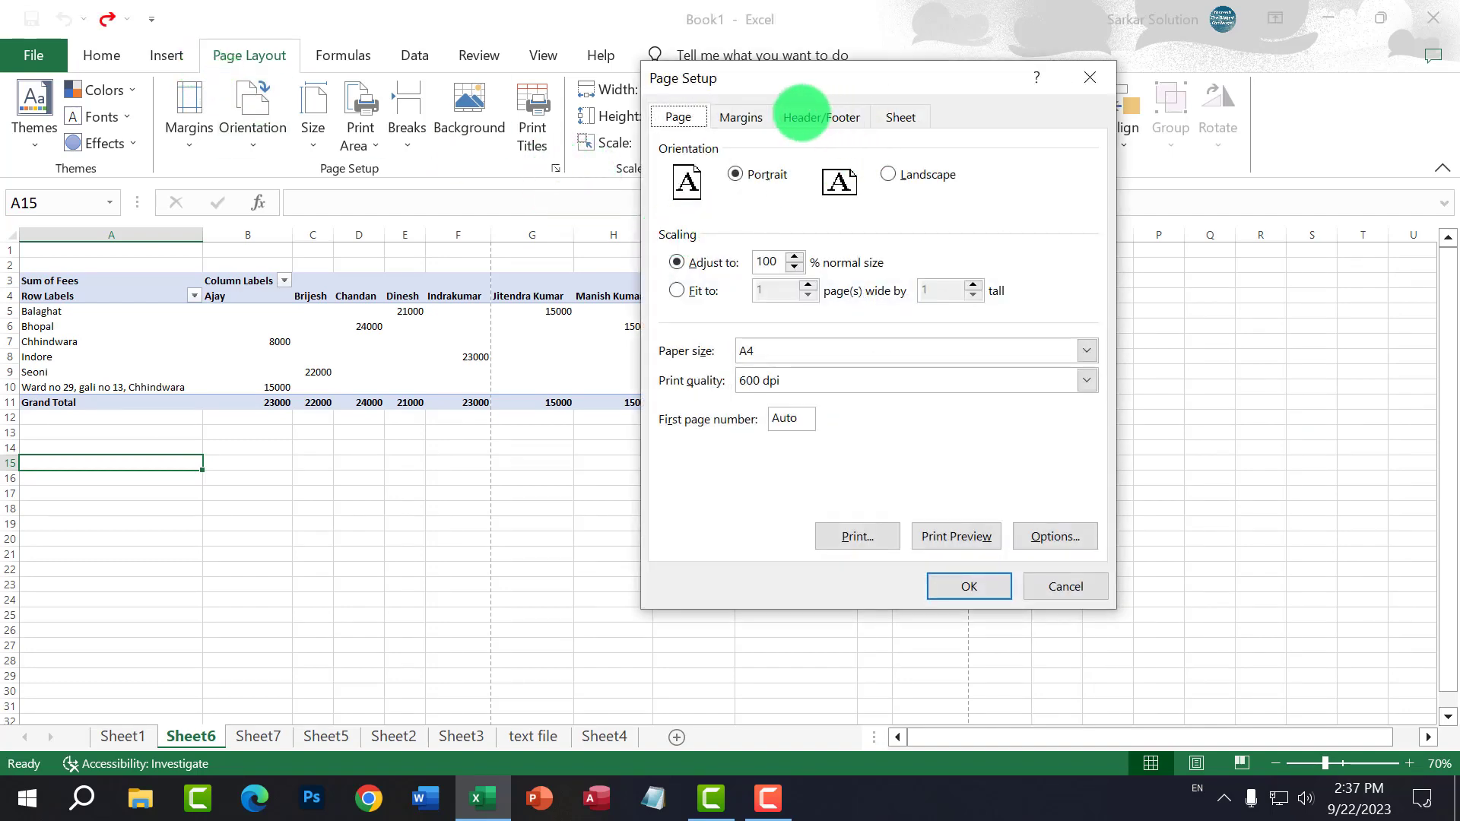
pyautogui.click(801, 115)
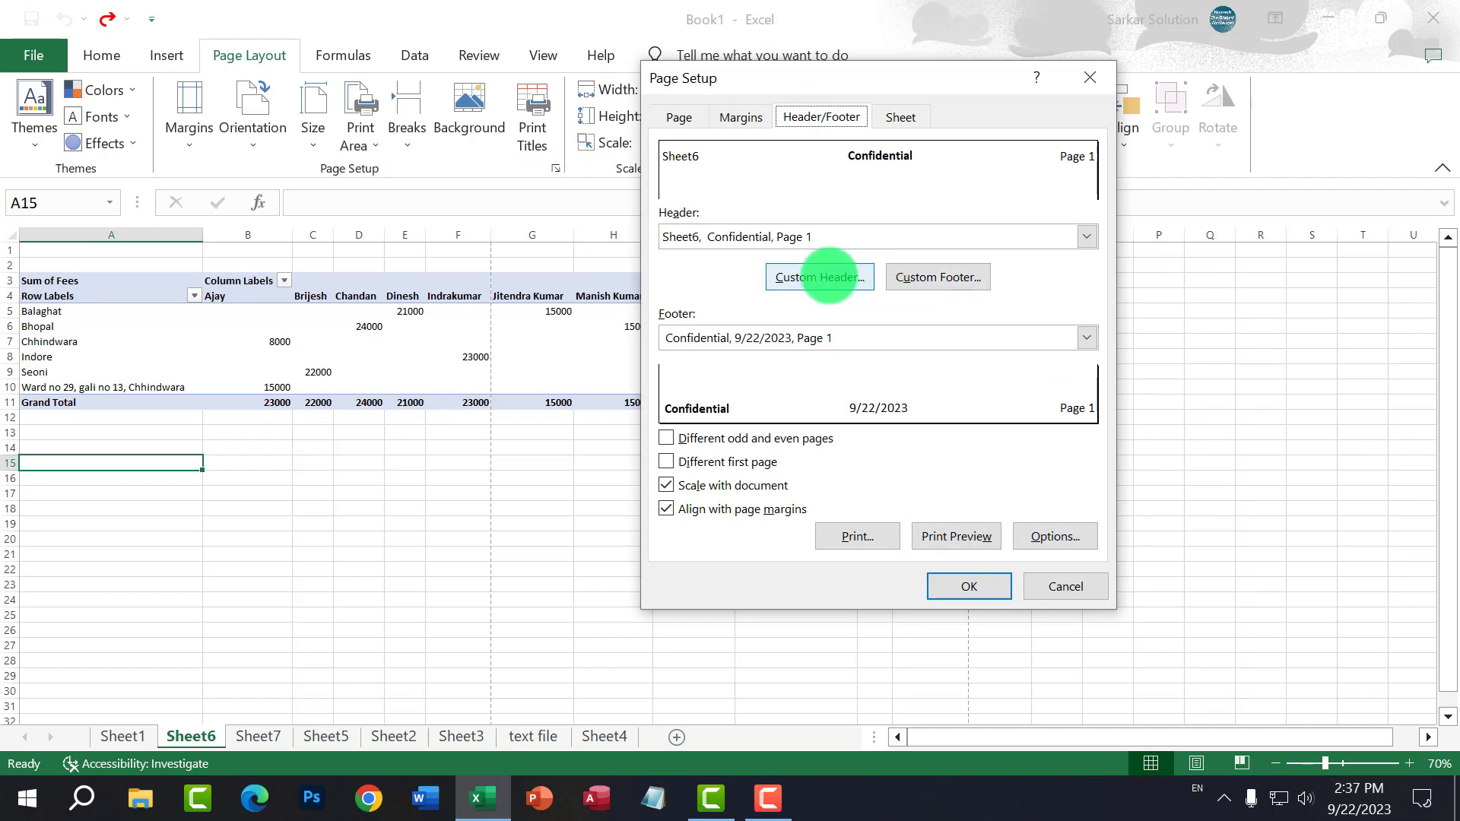
pyautogui.click(821, 277)
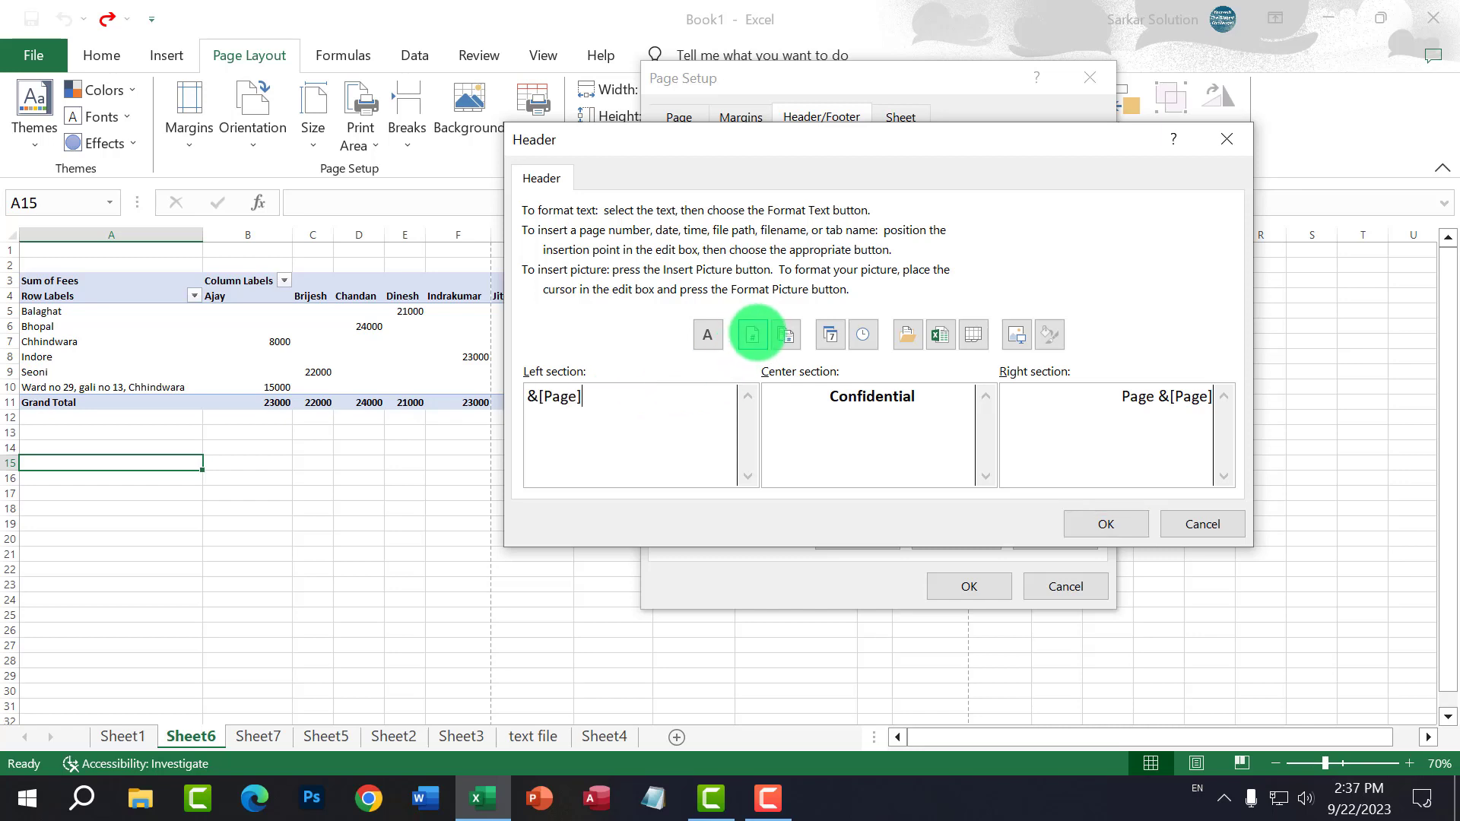
pyautogui.click(787, 334)
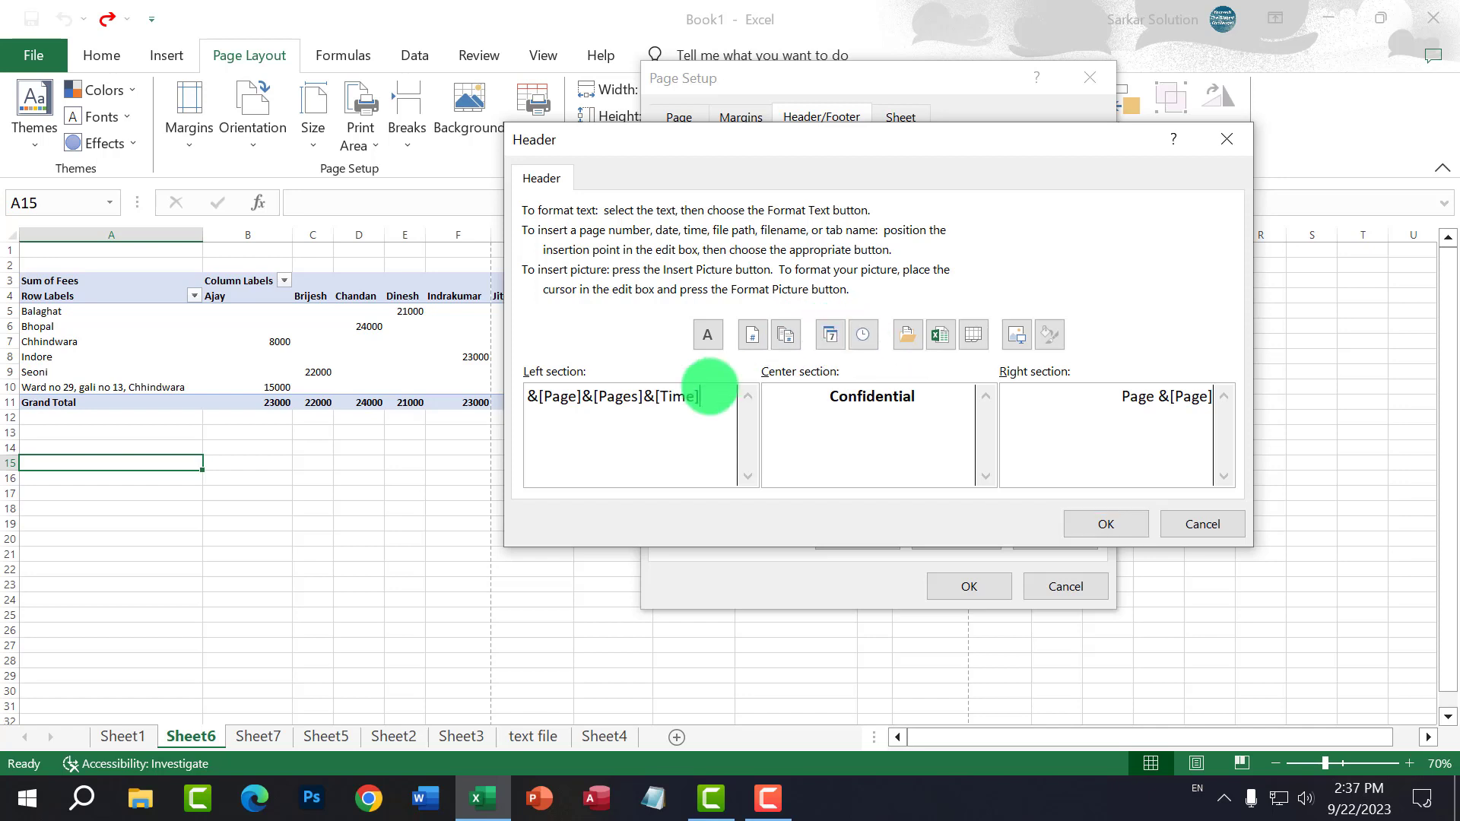
pyautogui.press('BackSpace')
pyautogui.press('BackSpace')
pyautogui.press('BackSpace')
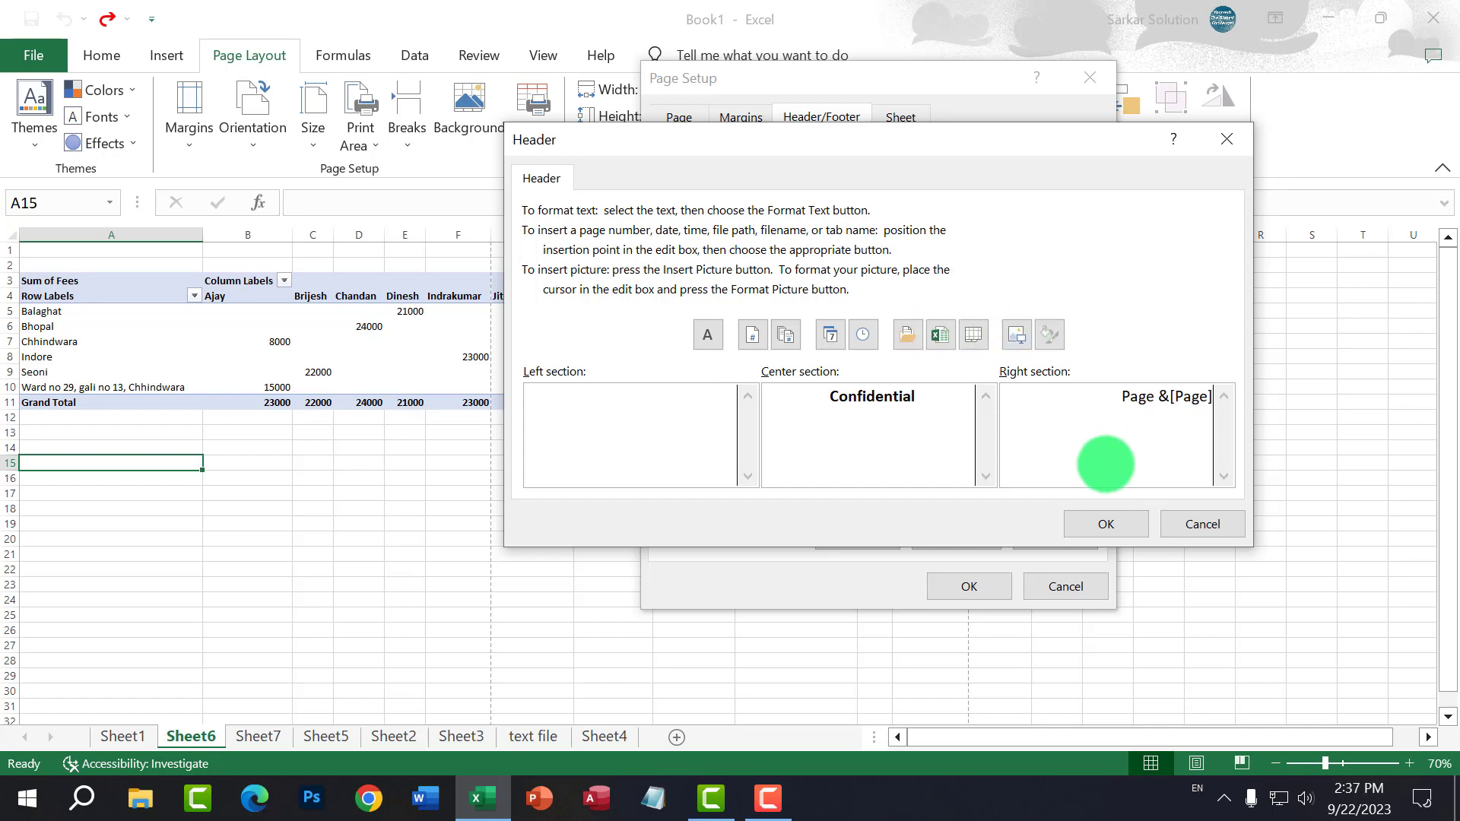
pyautogui.click(1191, 523)
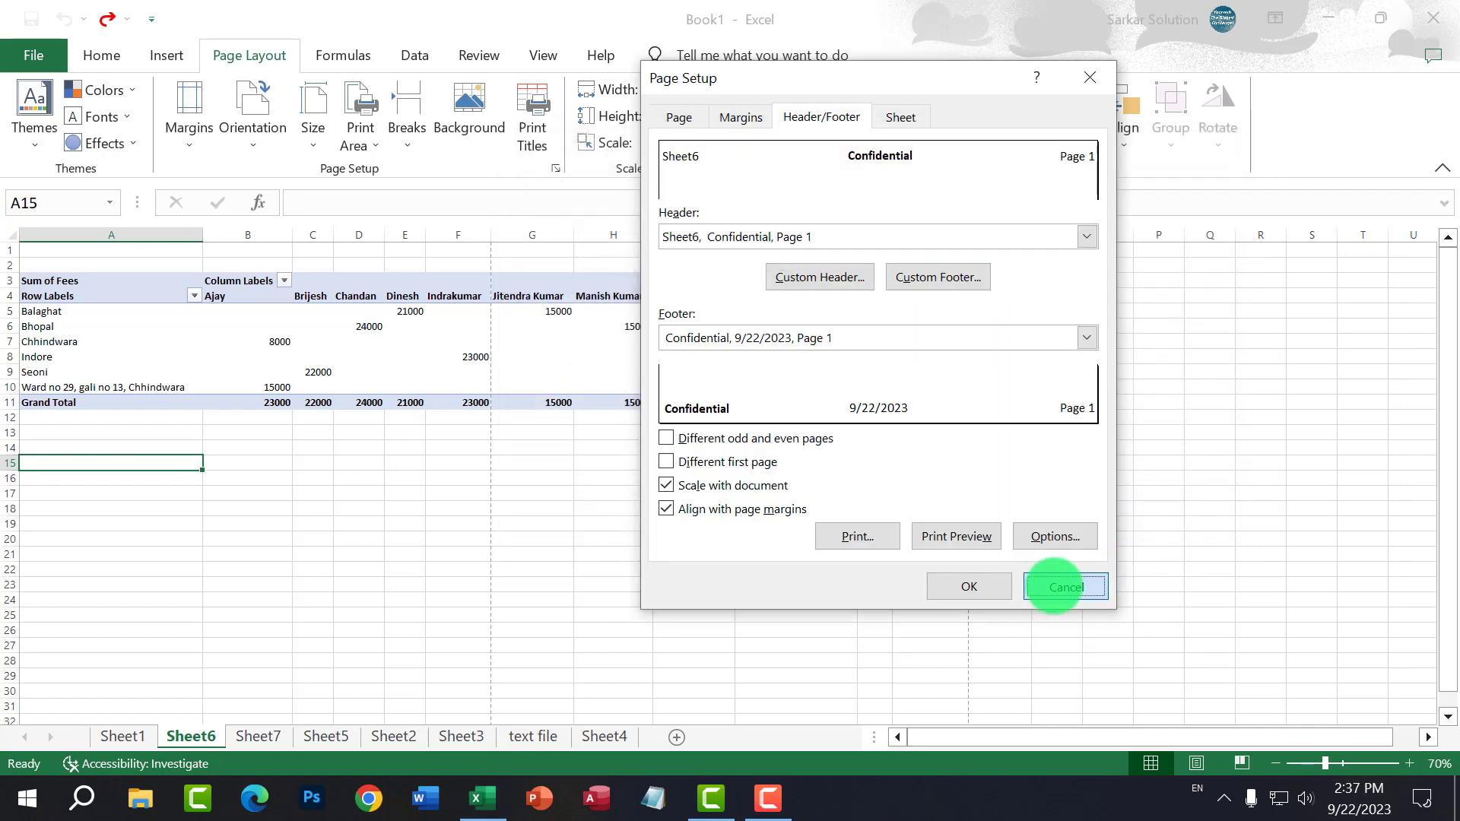
# Step: Review the print area, repeated title rows and columns, and page order options, and cancel the page setup
pyautogui.click(901, 117)
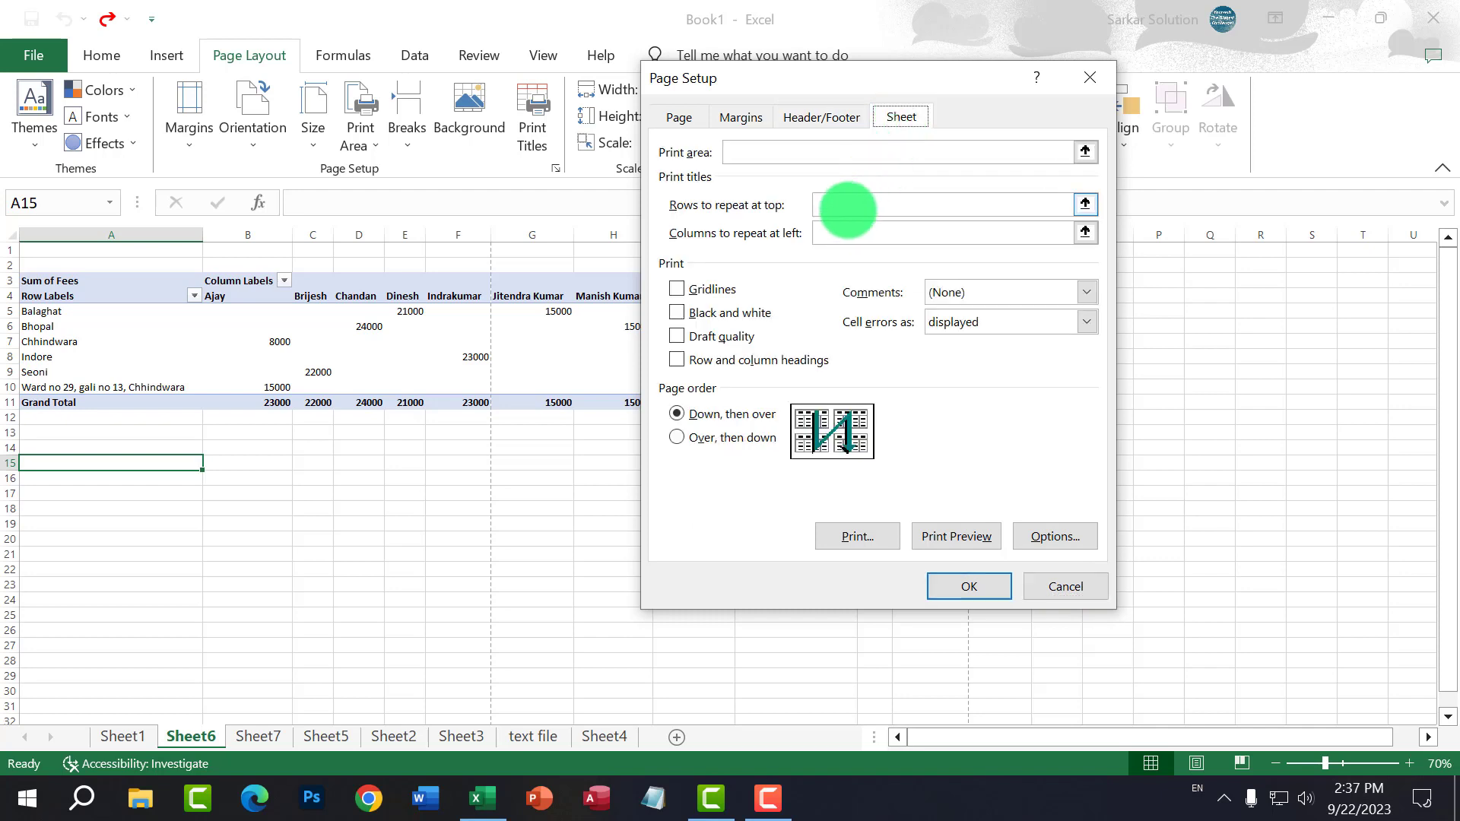
pyautogui.click(842, 206)
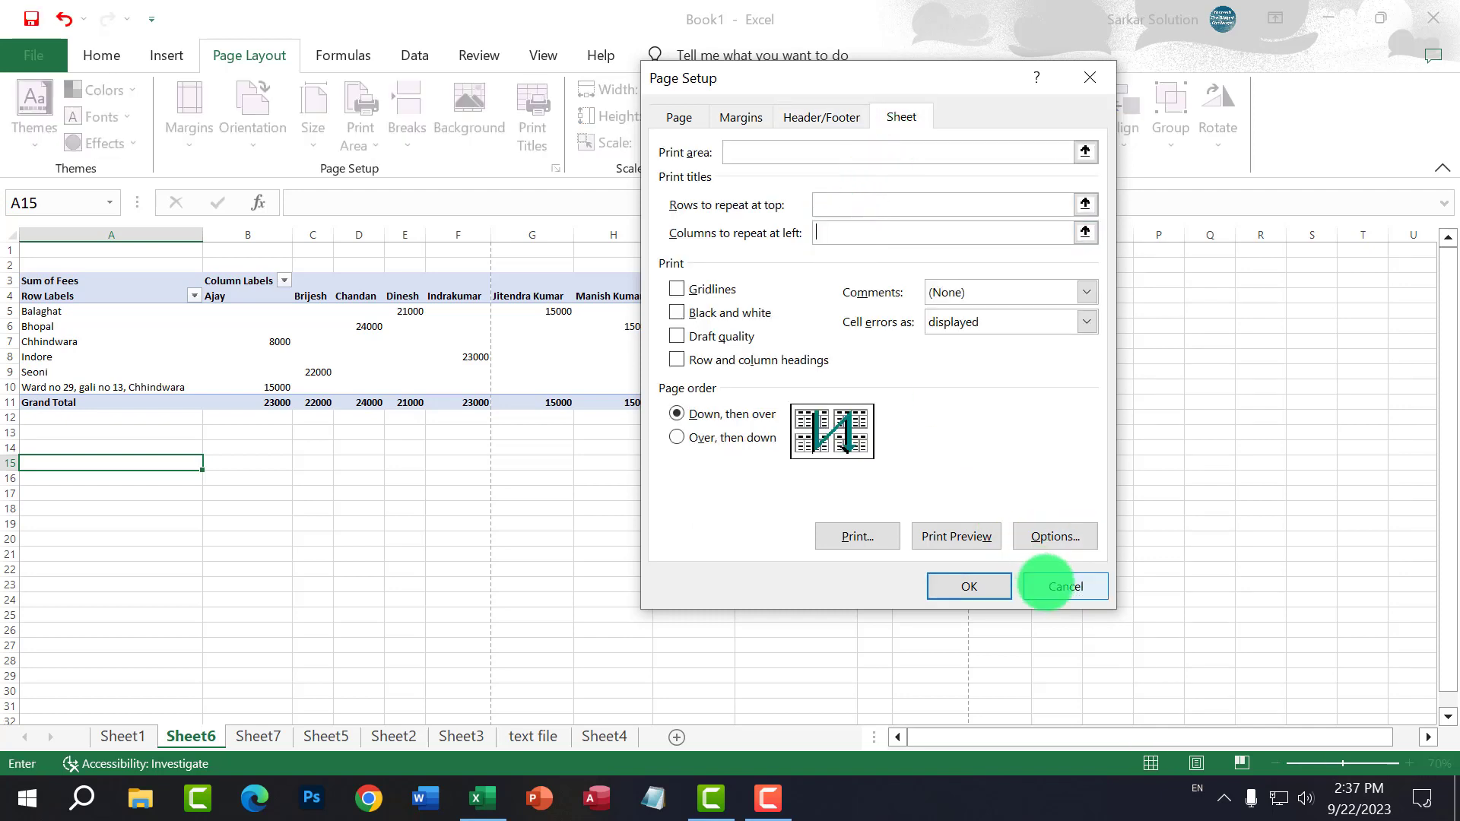
pyautogui.click(1055, 587)
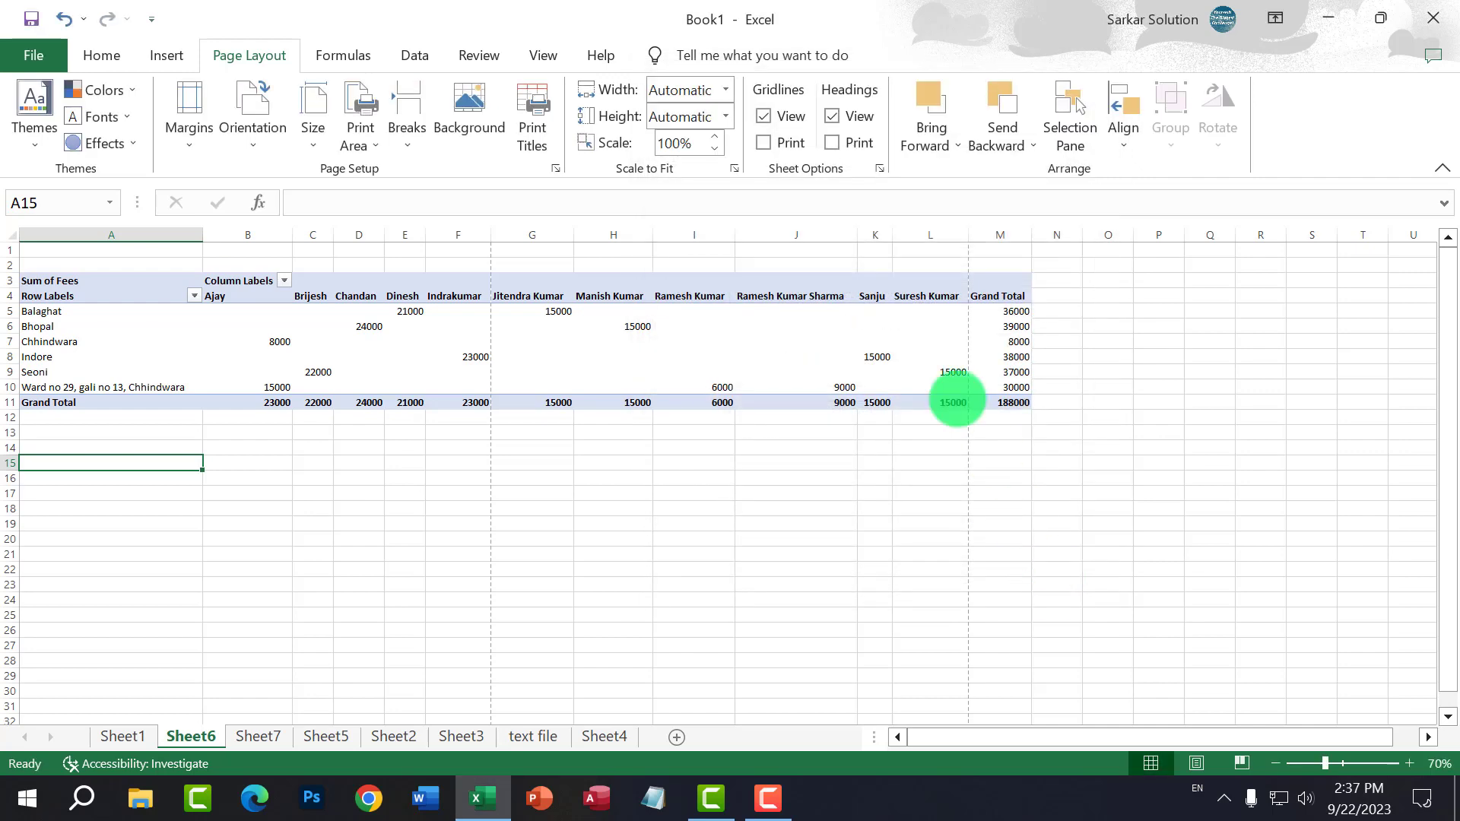
pyautogui.click(839, 430)
pyautogui.click(101, 55)
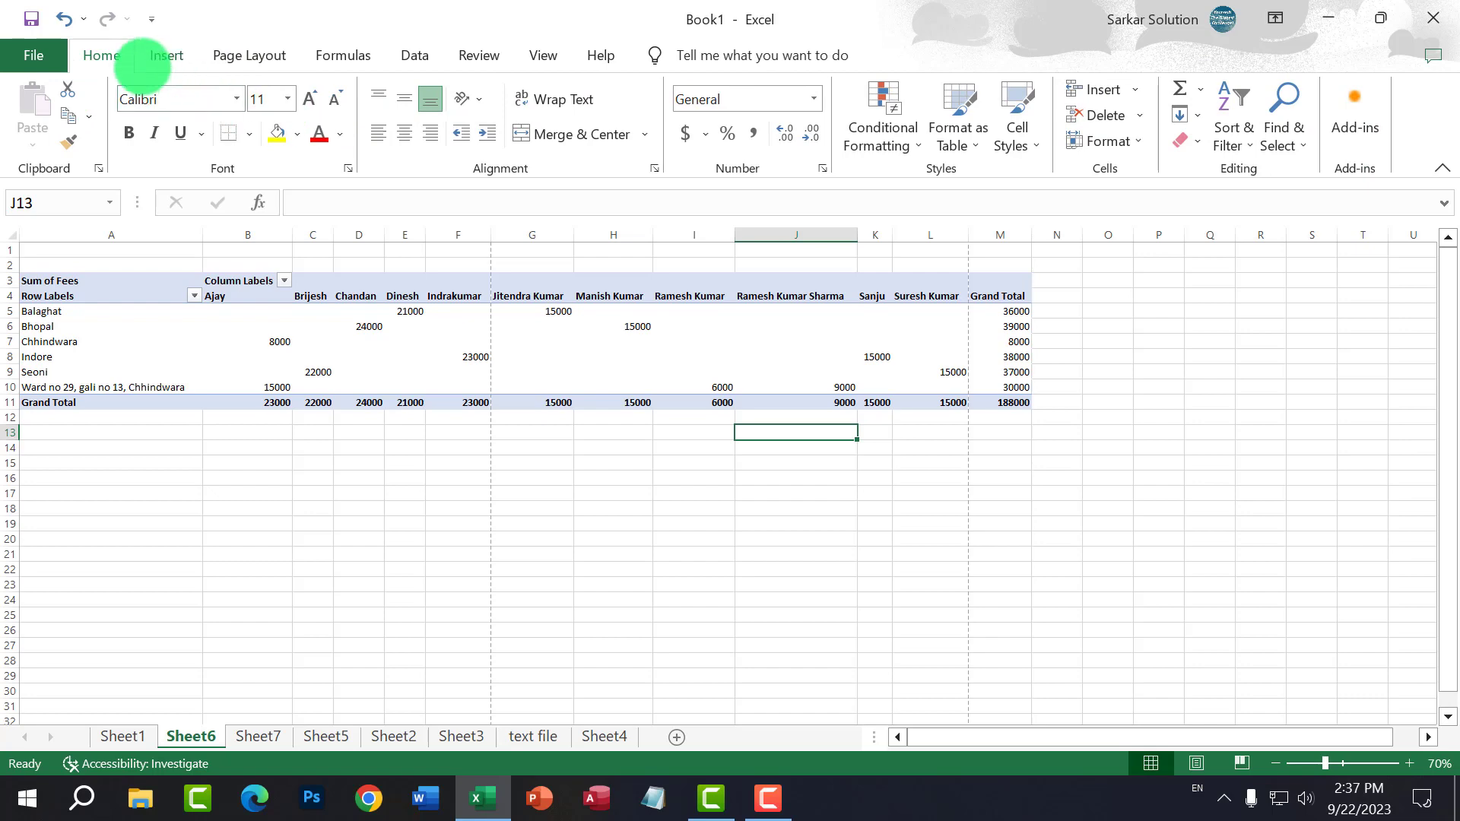
pyautogui.click(164, 56)
pyautogui.click(263, 55)
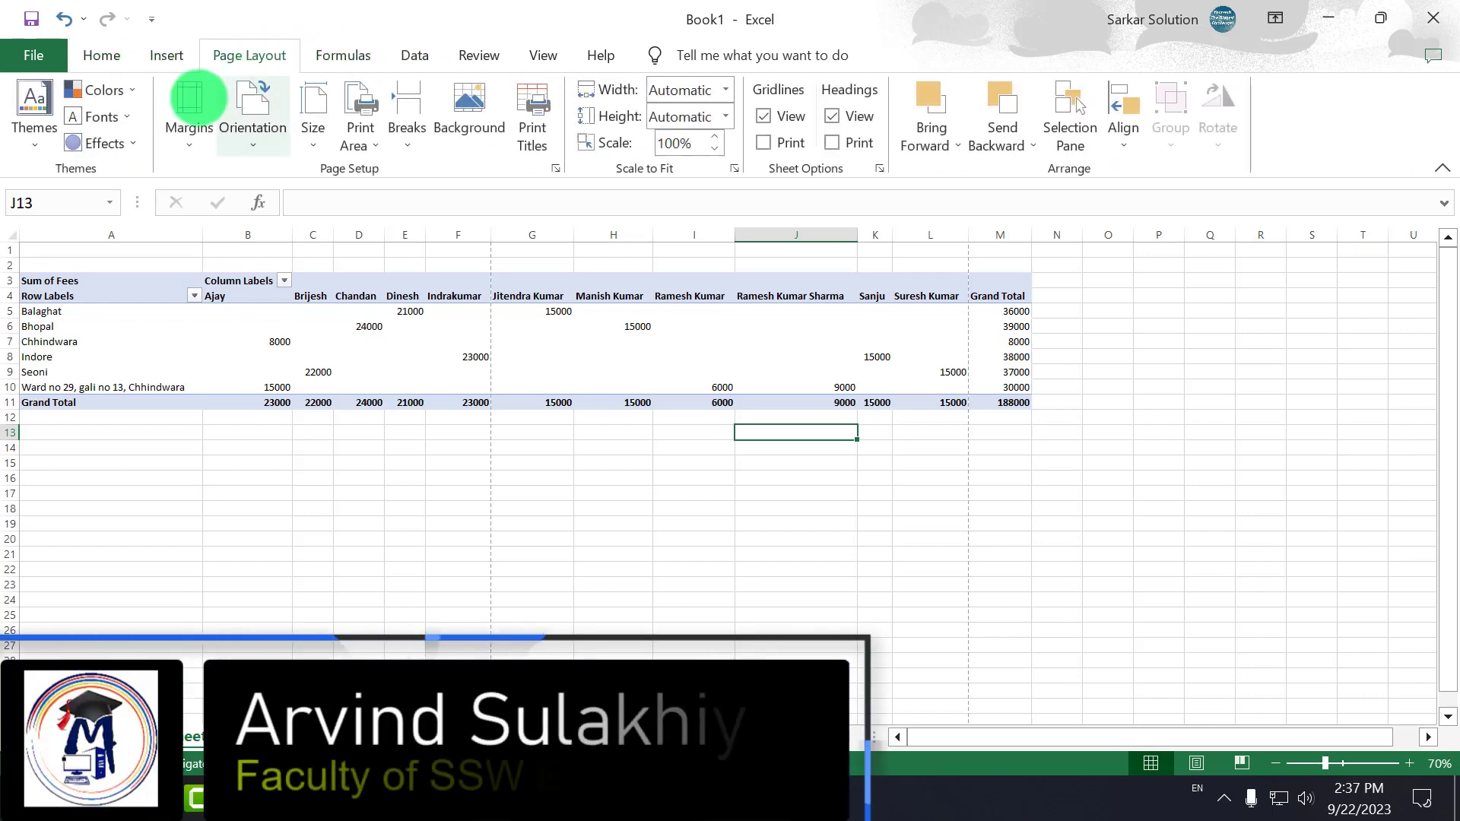
pyautogui.click(414, 57)
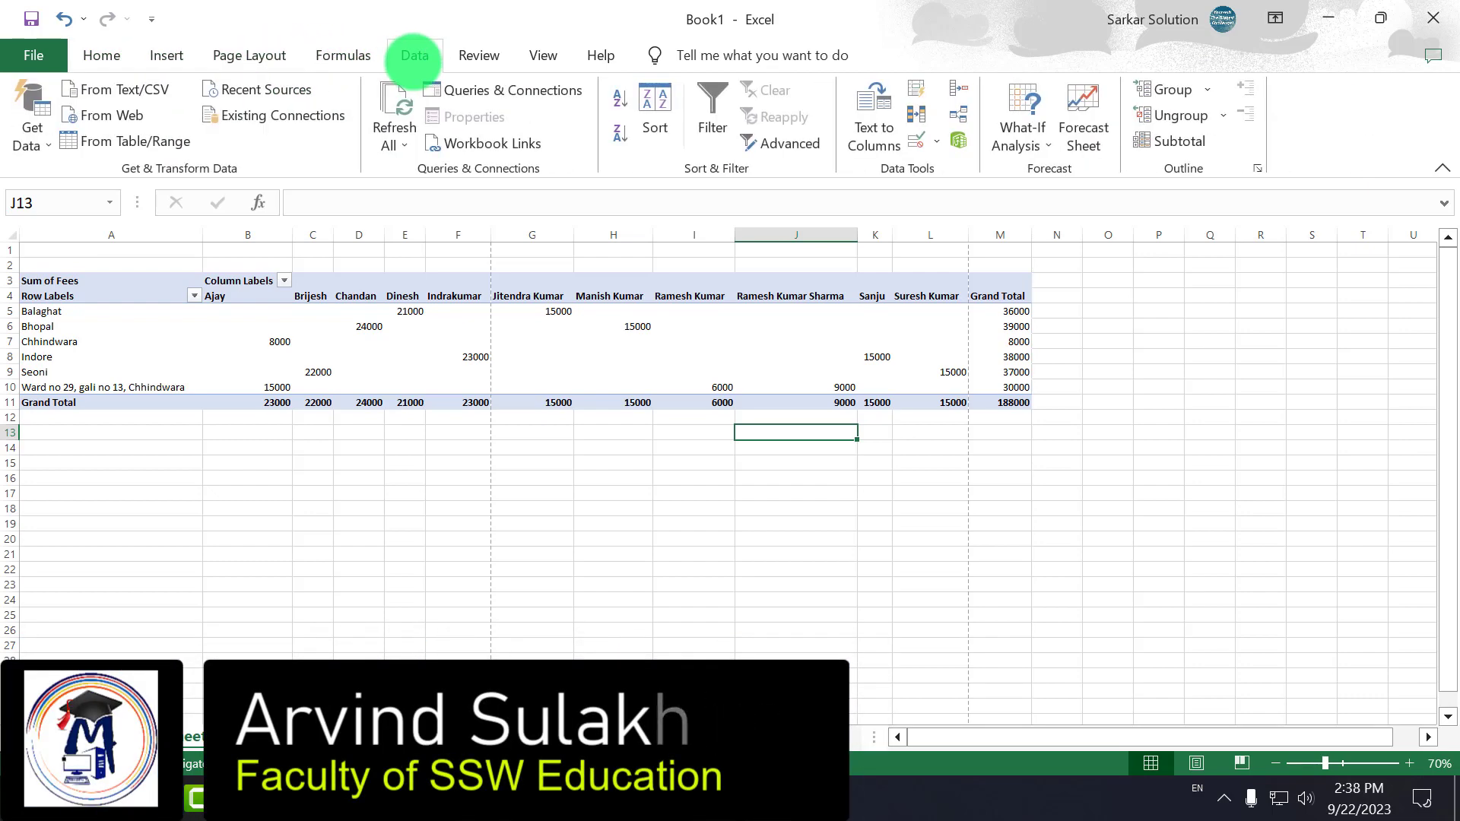
pyautogui.click(477, 55)
pyautogui.click(540, 55)
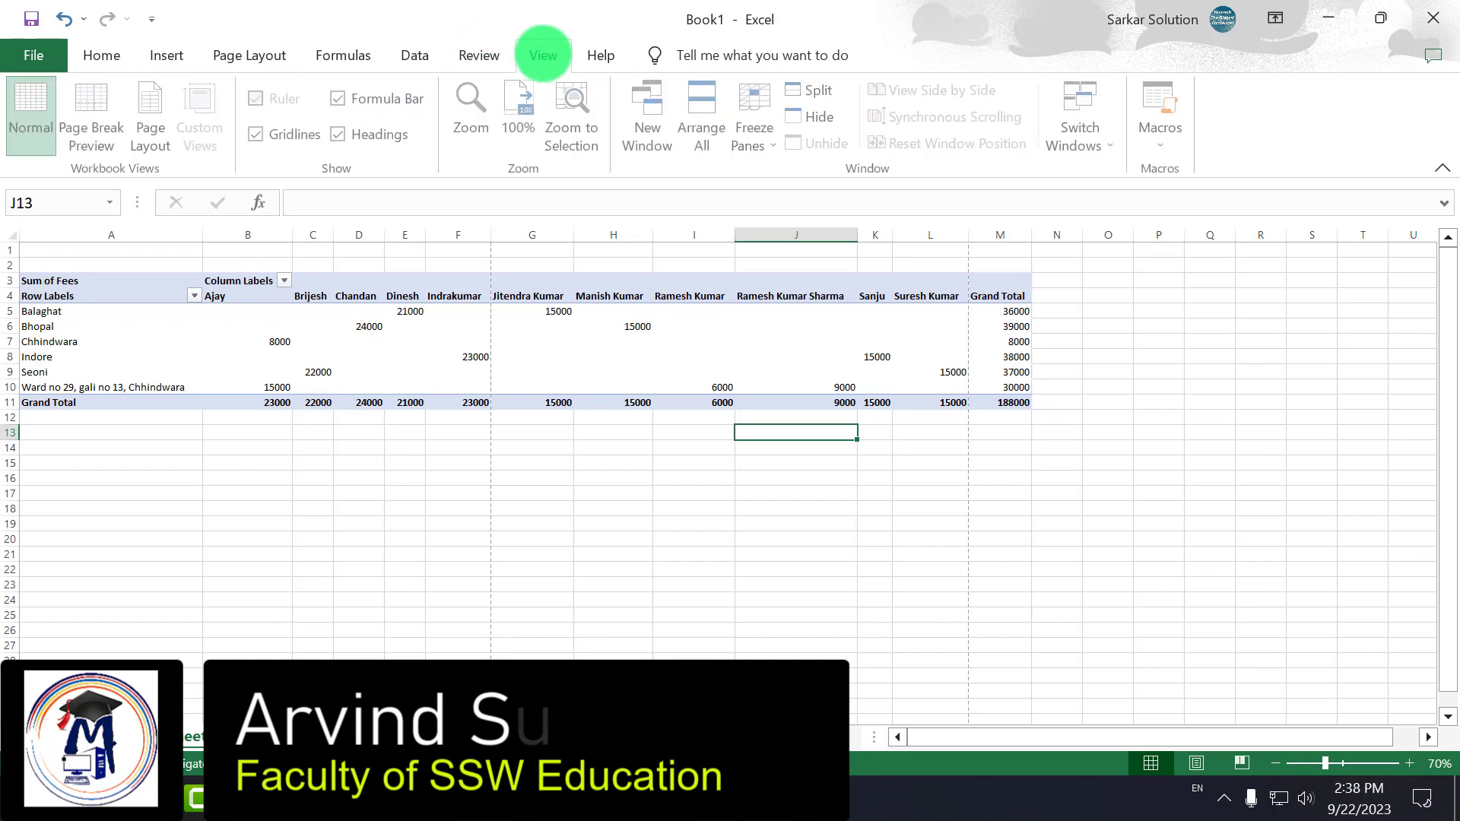
pyautogui.click(344, 57)
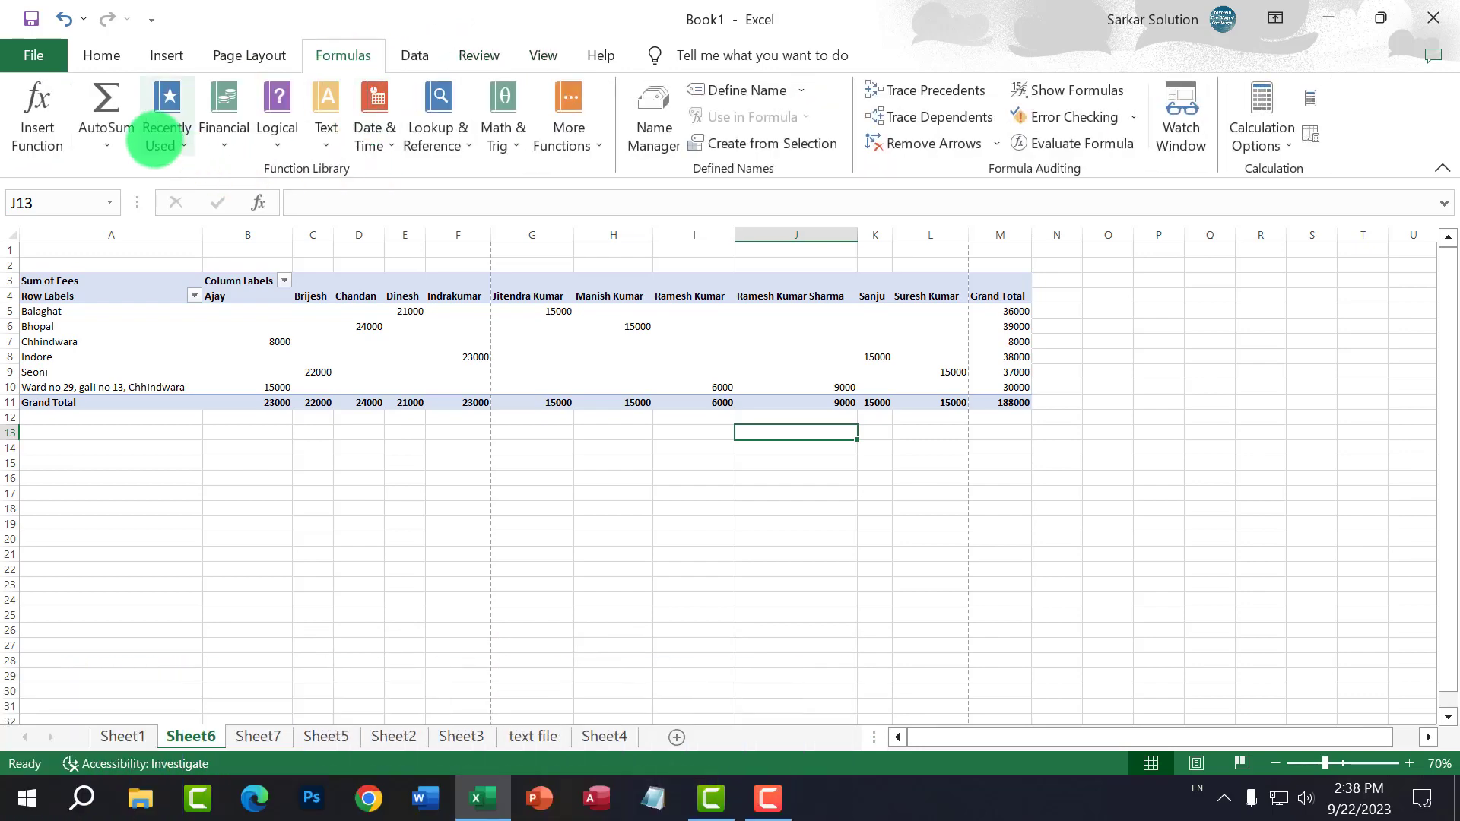
pyautogui.click(336, 477)
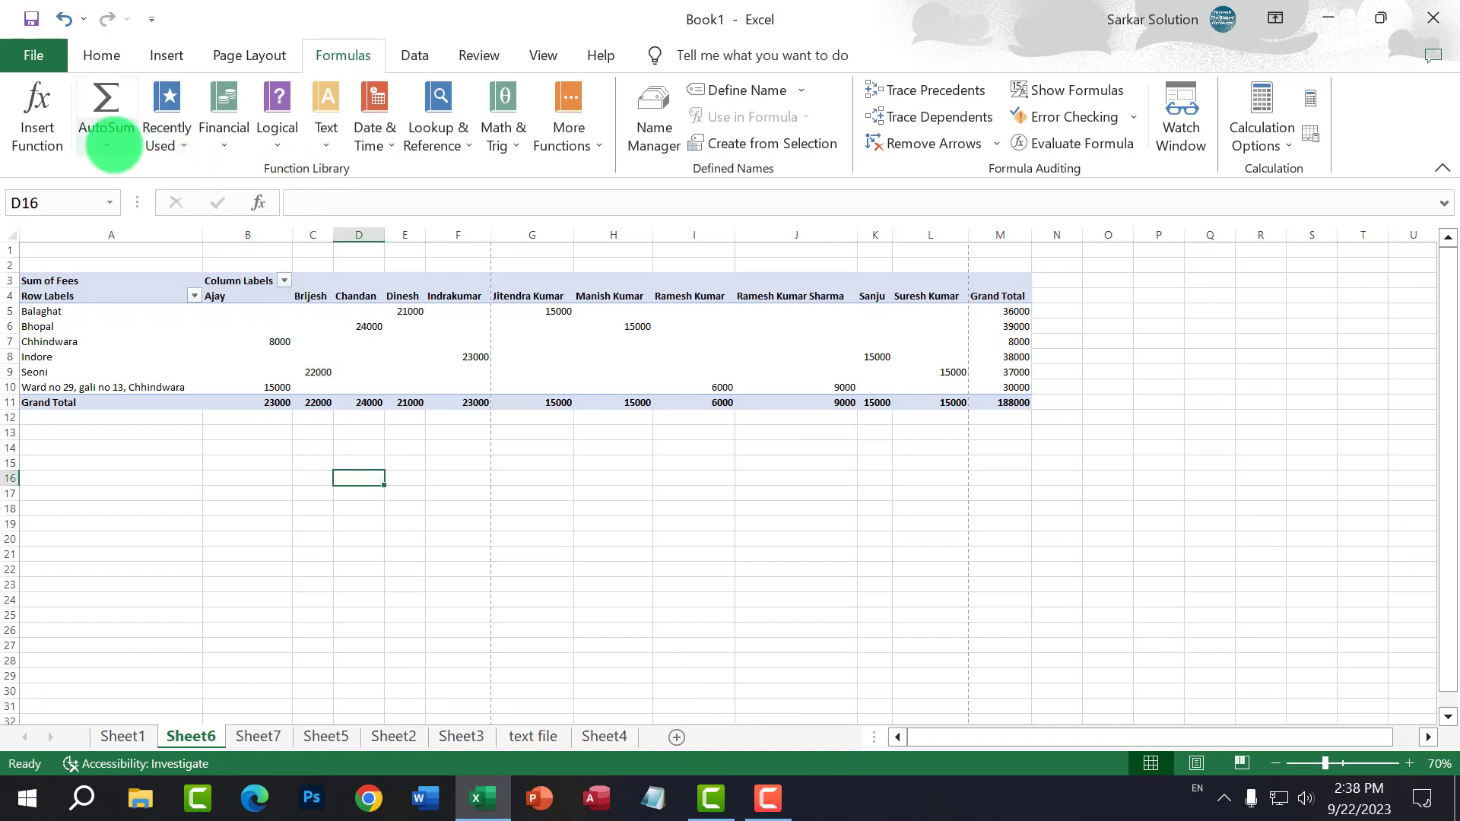